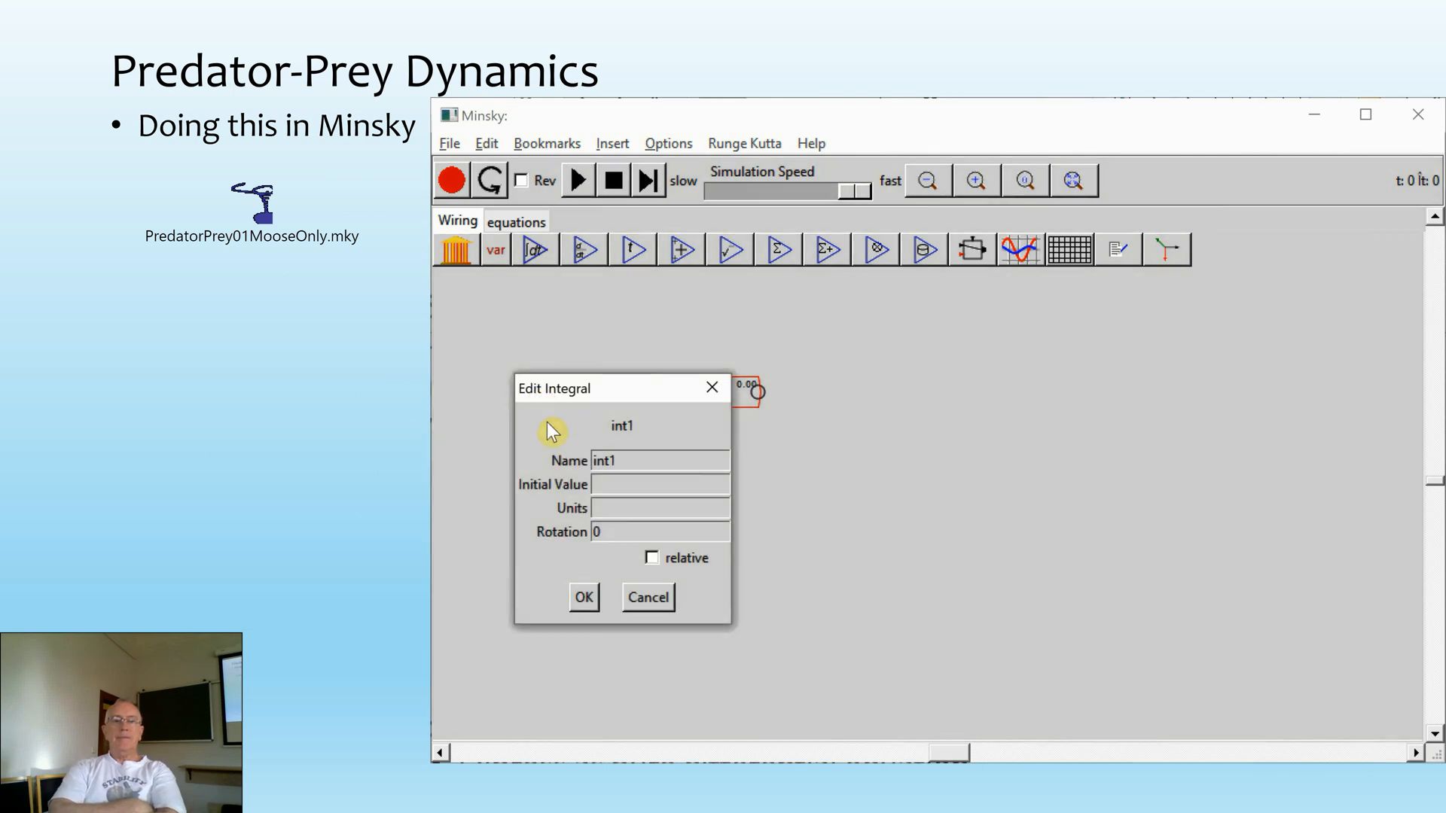
- Rename the integral block to Moose
drag(565, 387, 643, 464)
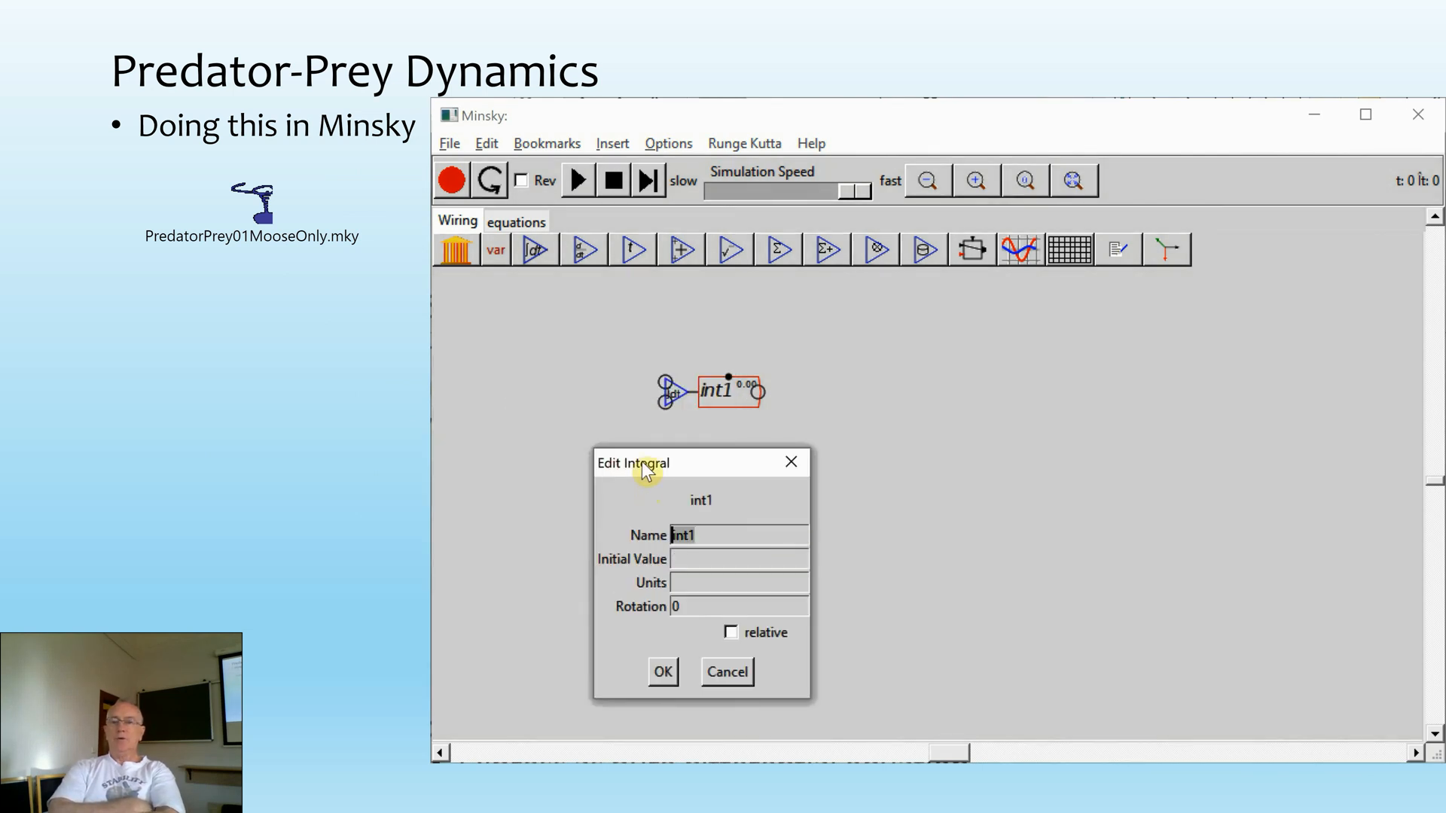
text(Moose)
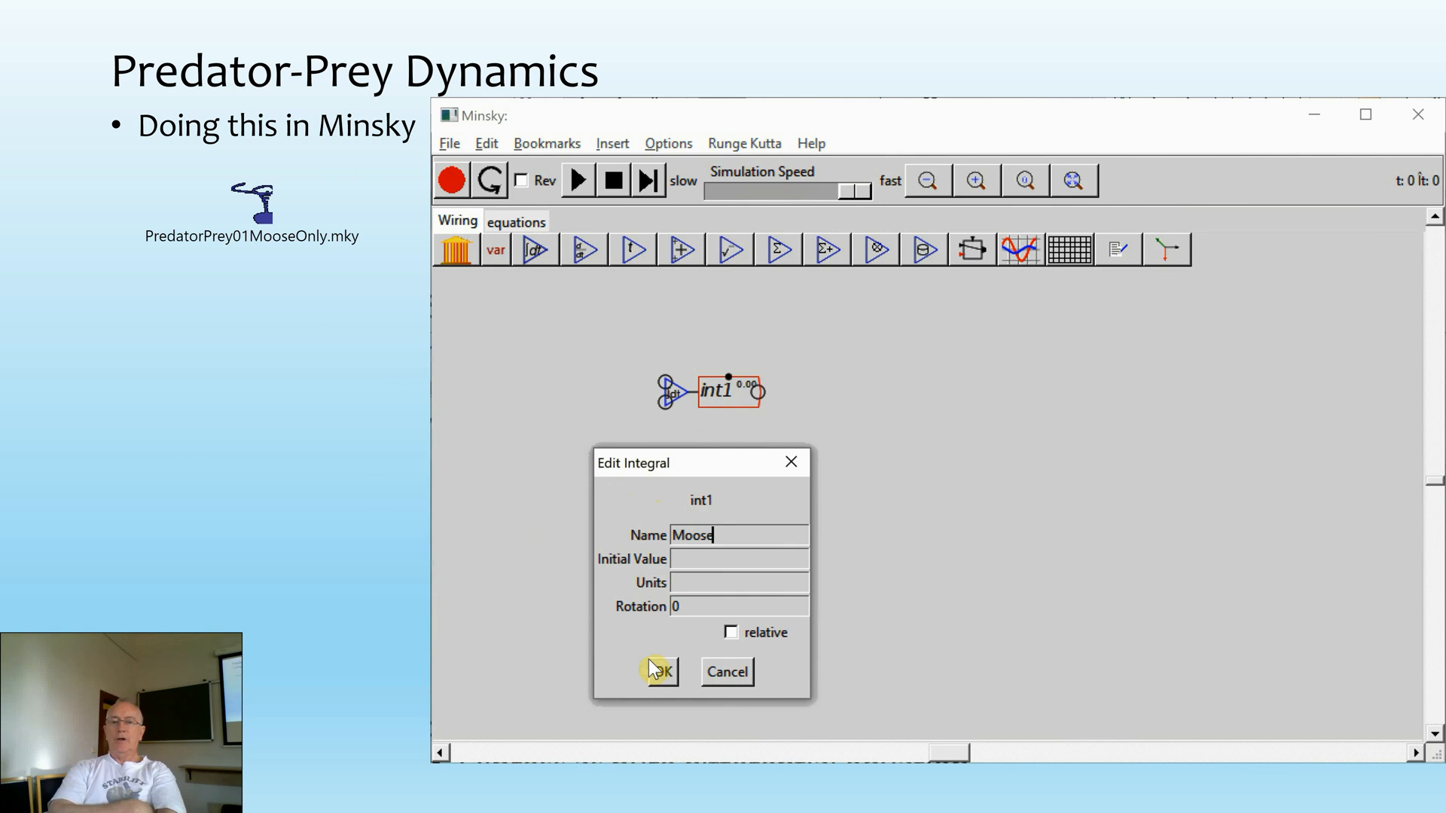
click(670, 675)
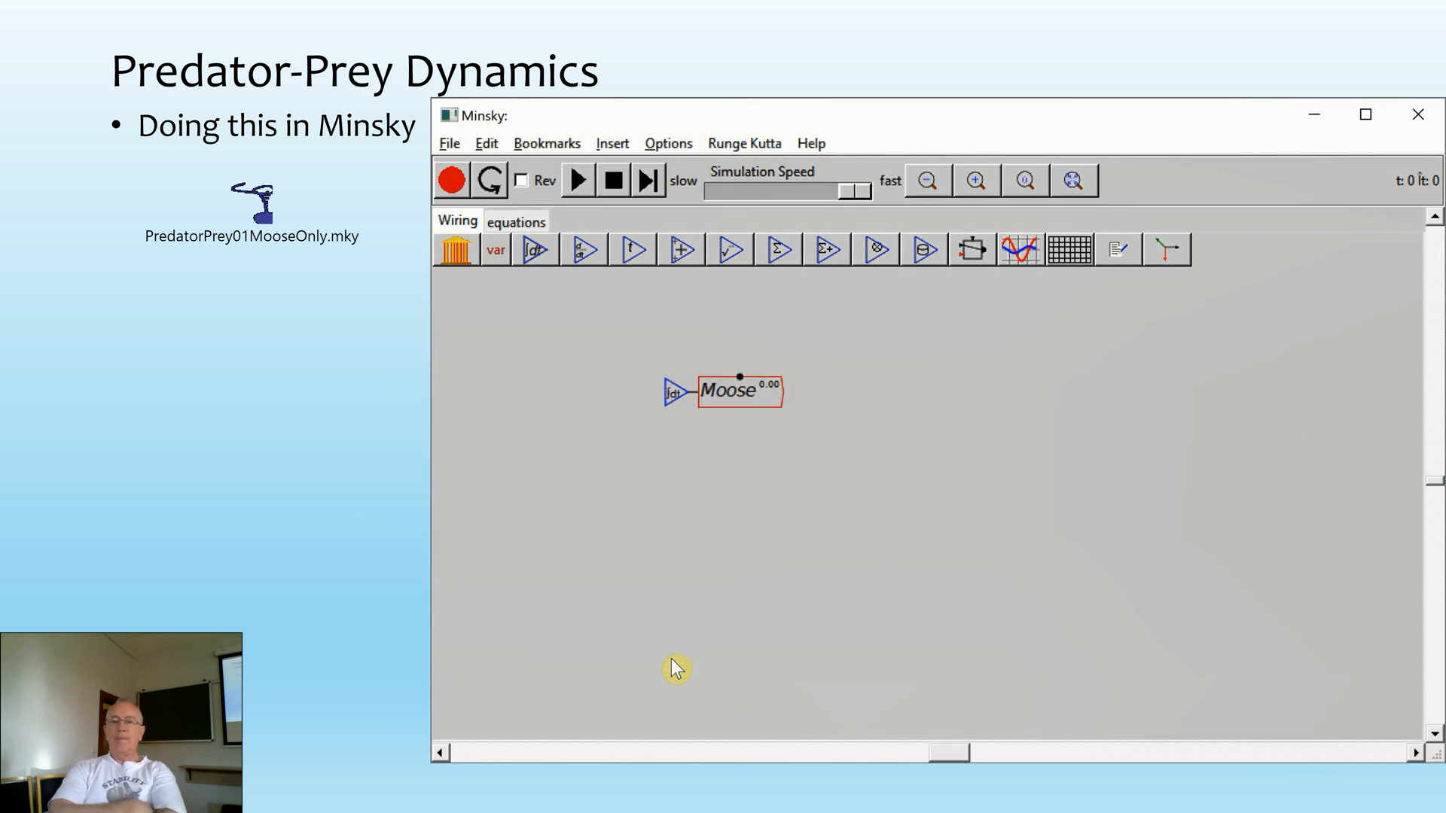
- Create a parameter named a with value 0.25 and slider bounds of 1 maximum and 0.1 minimum, placed left of the Moose integral
click(491, 256)
click(536, 316)
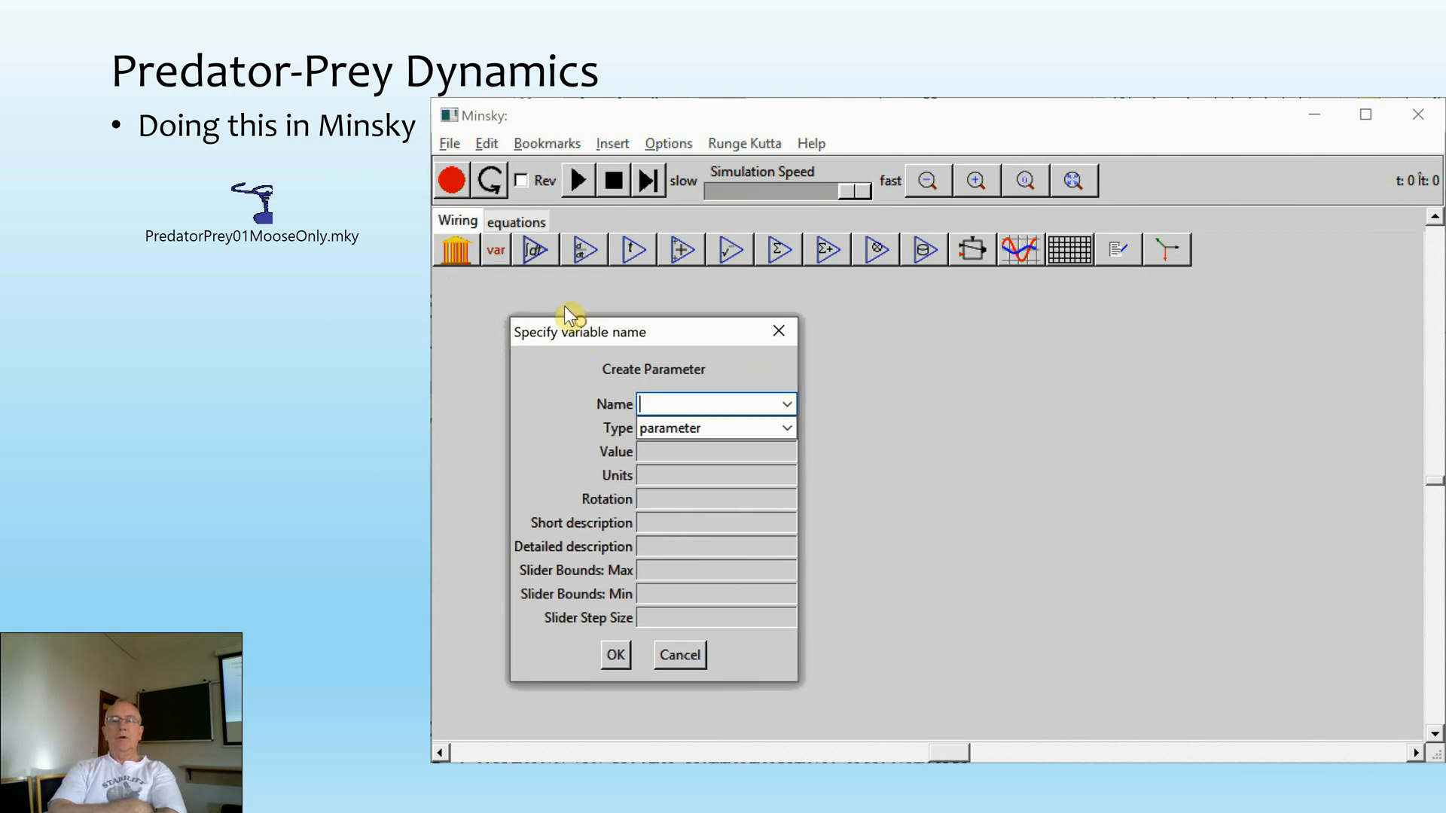
text(a)
click(678, 454)
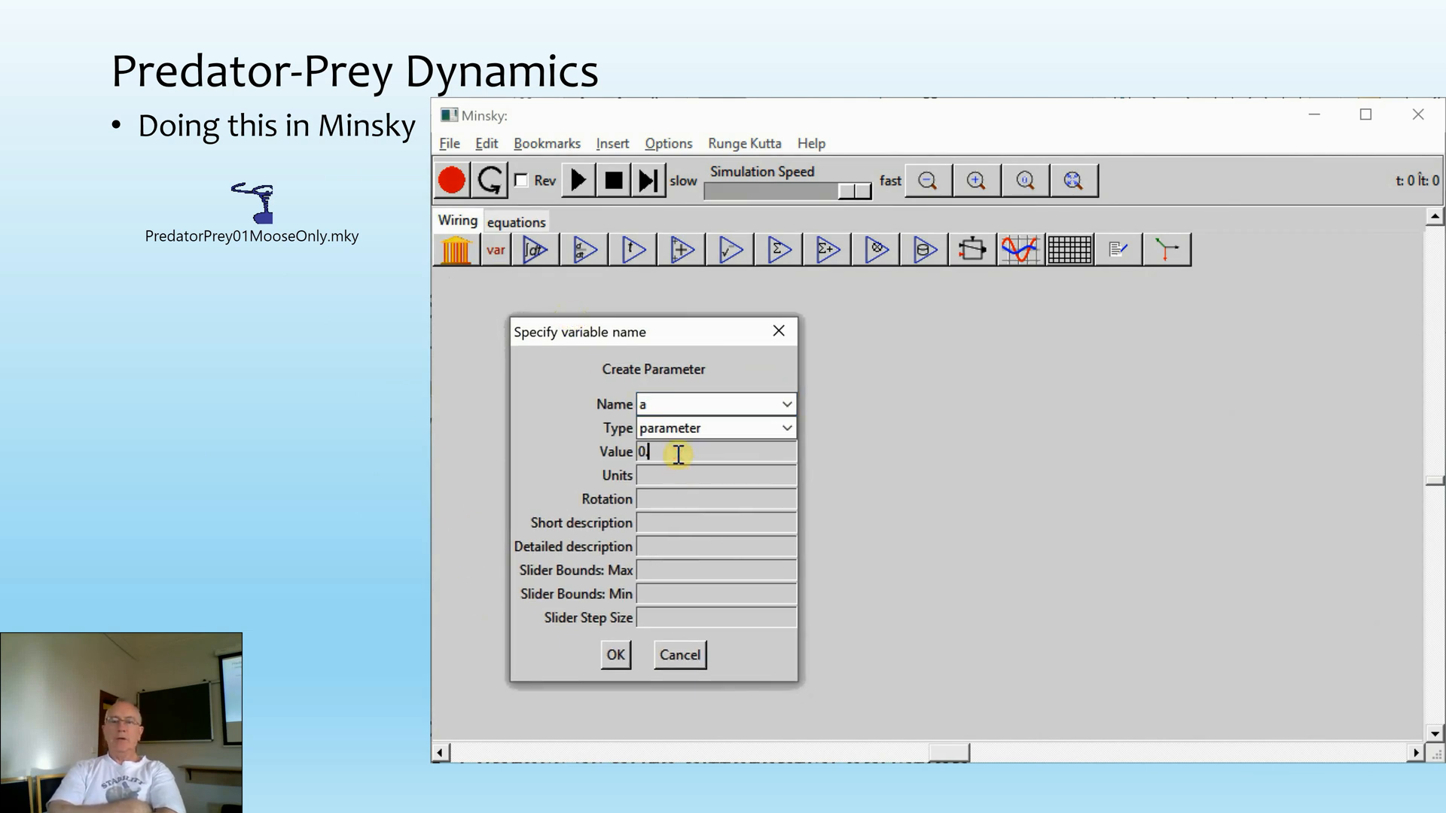
click(674, 577)
text(1)
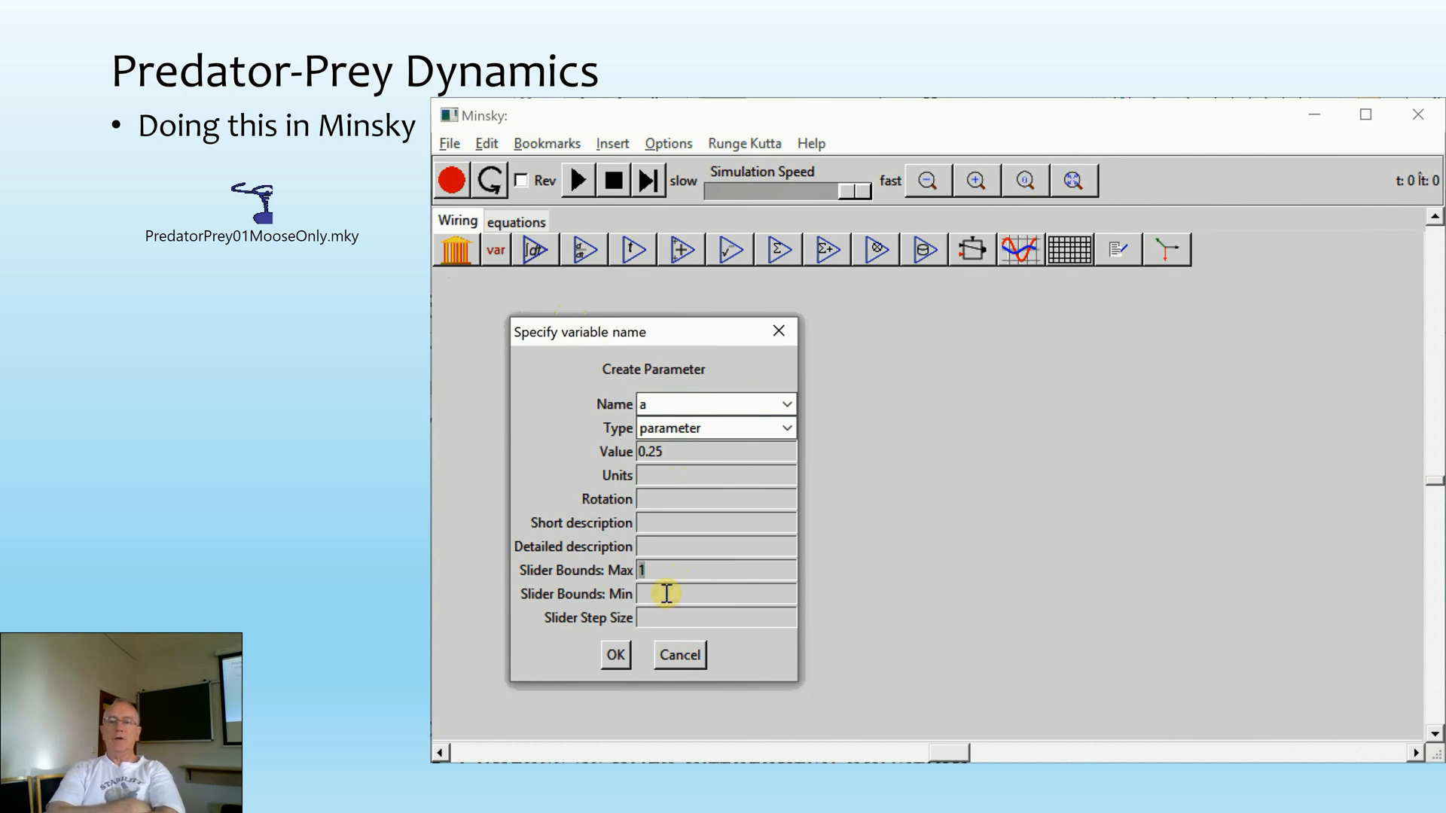
click(664, 593)
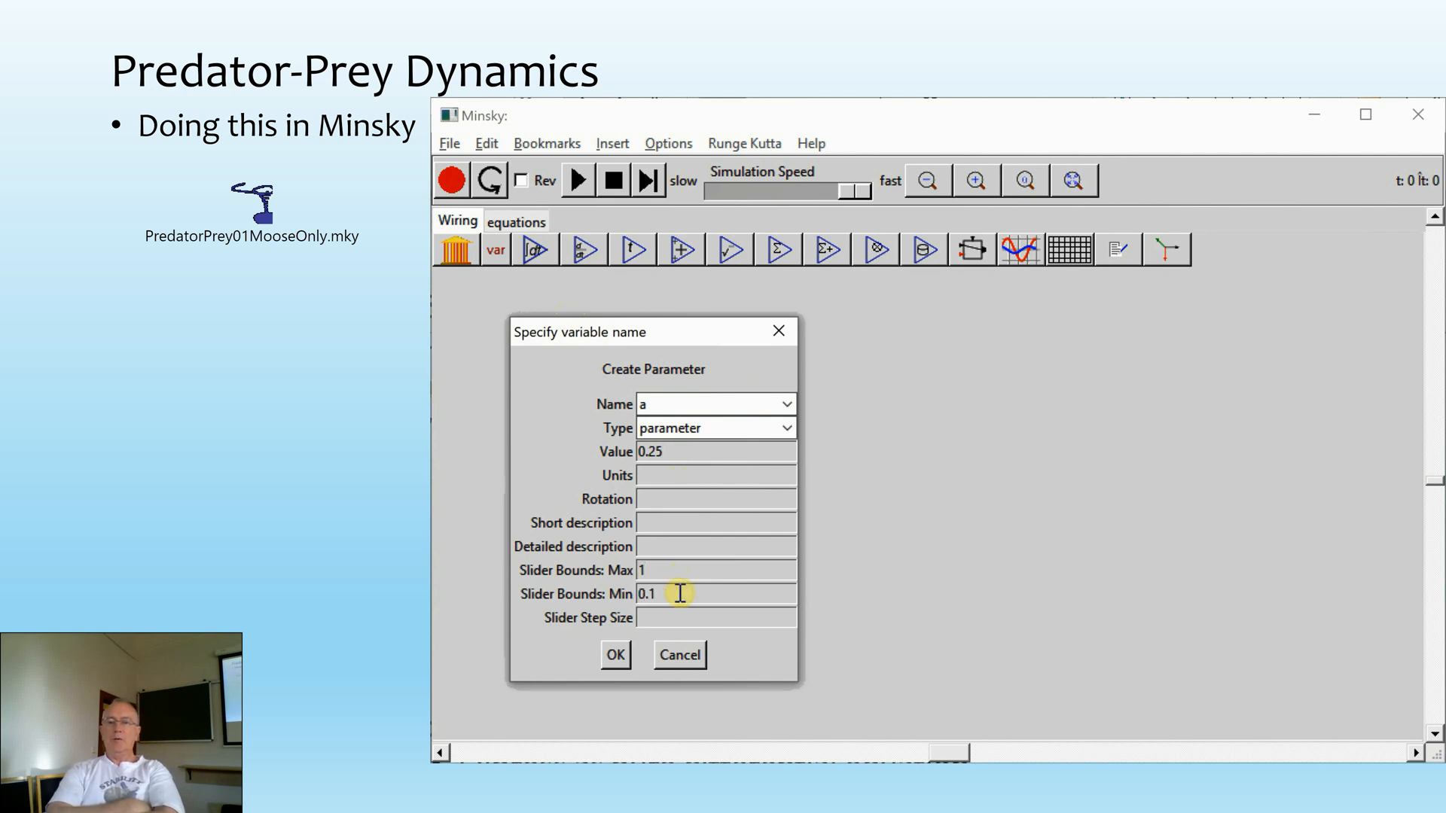
text(0.1)
click(661, 618)
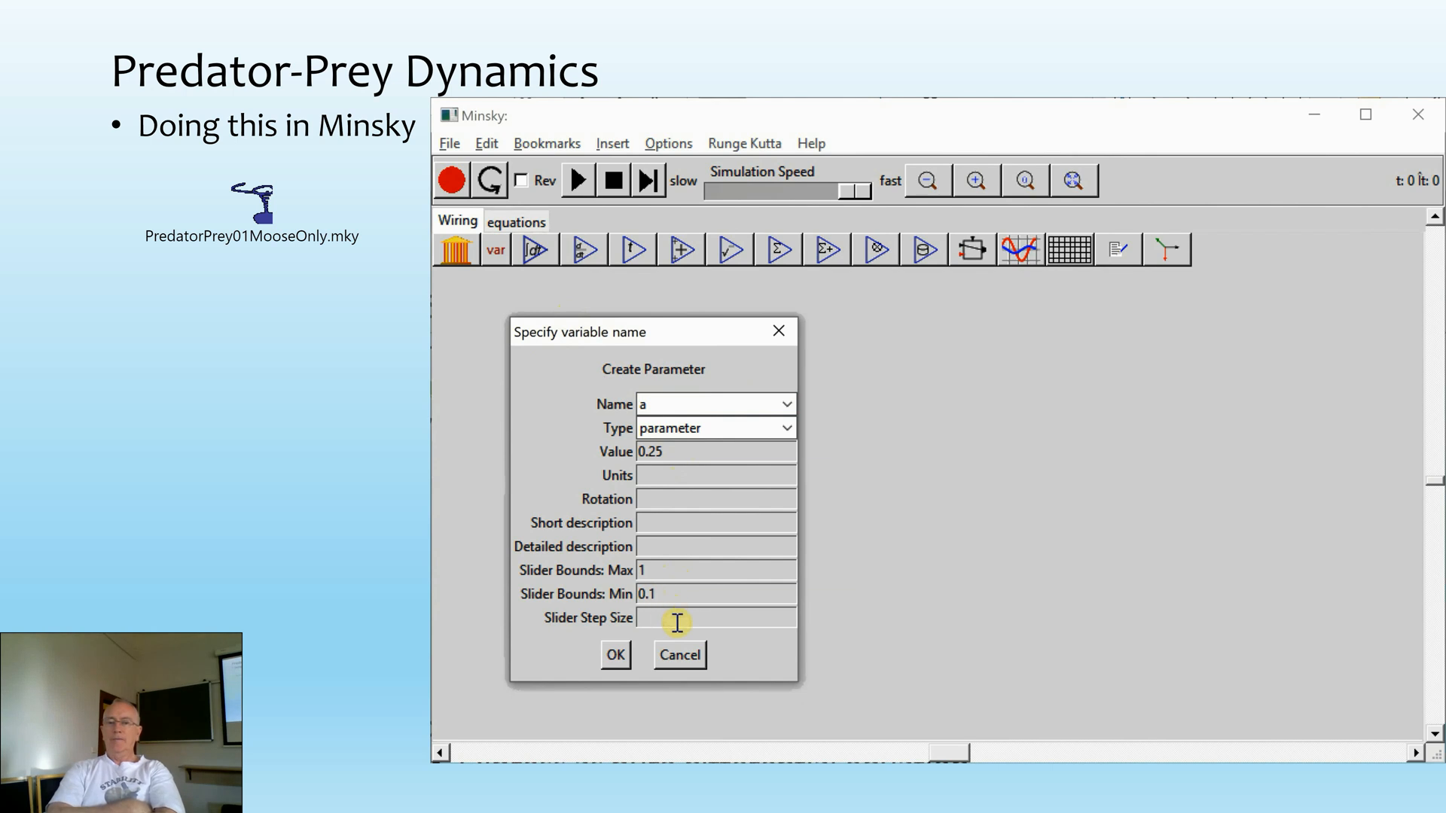
click(615, 654)
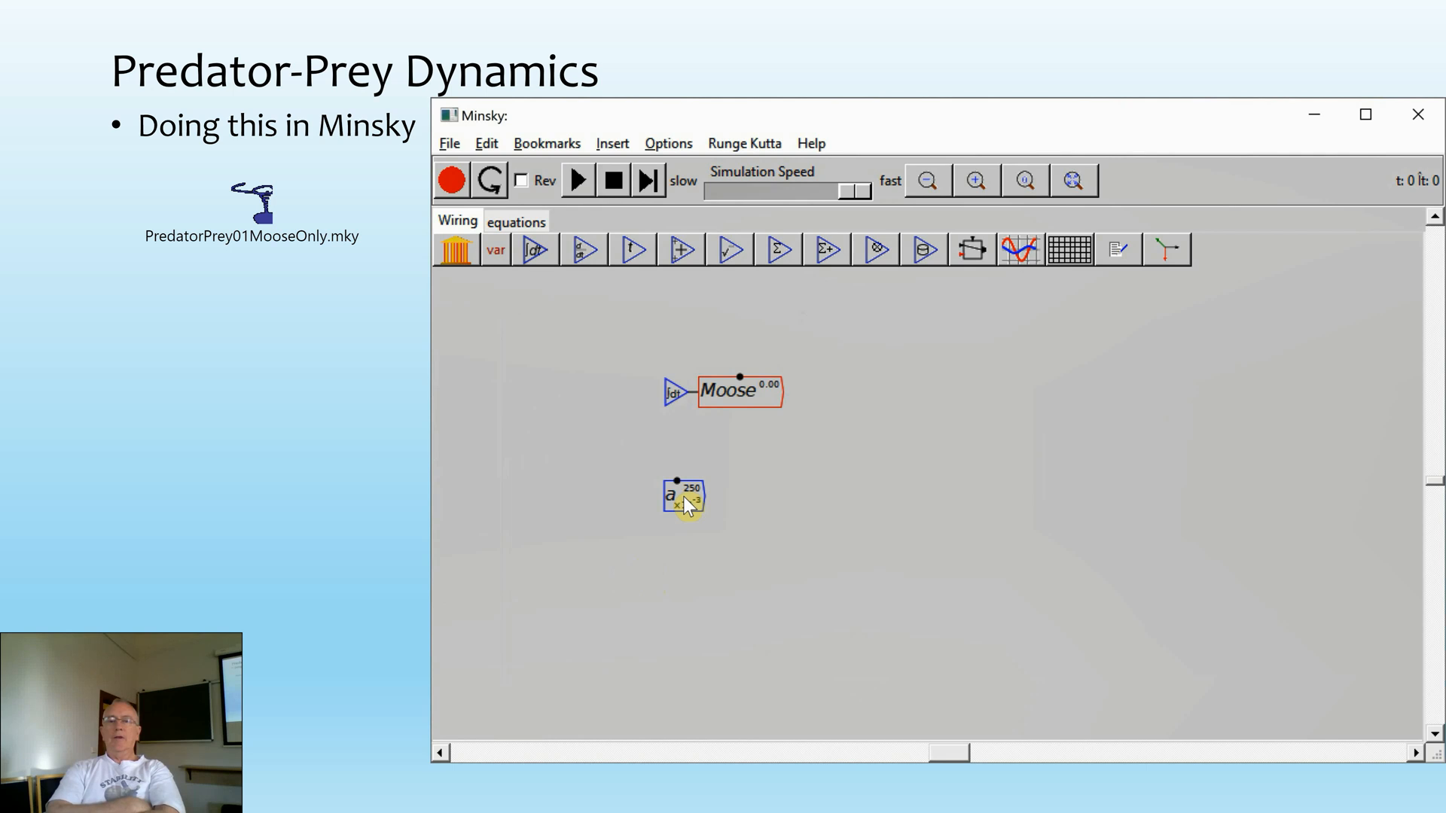
click(553, 372)
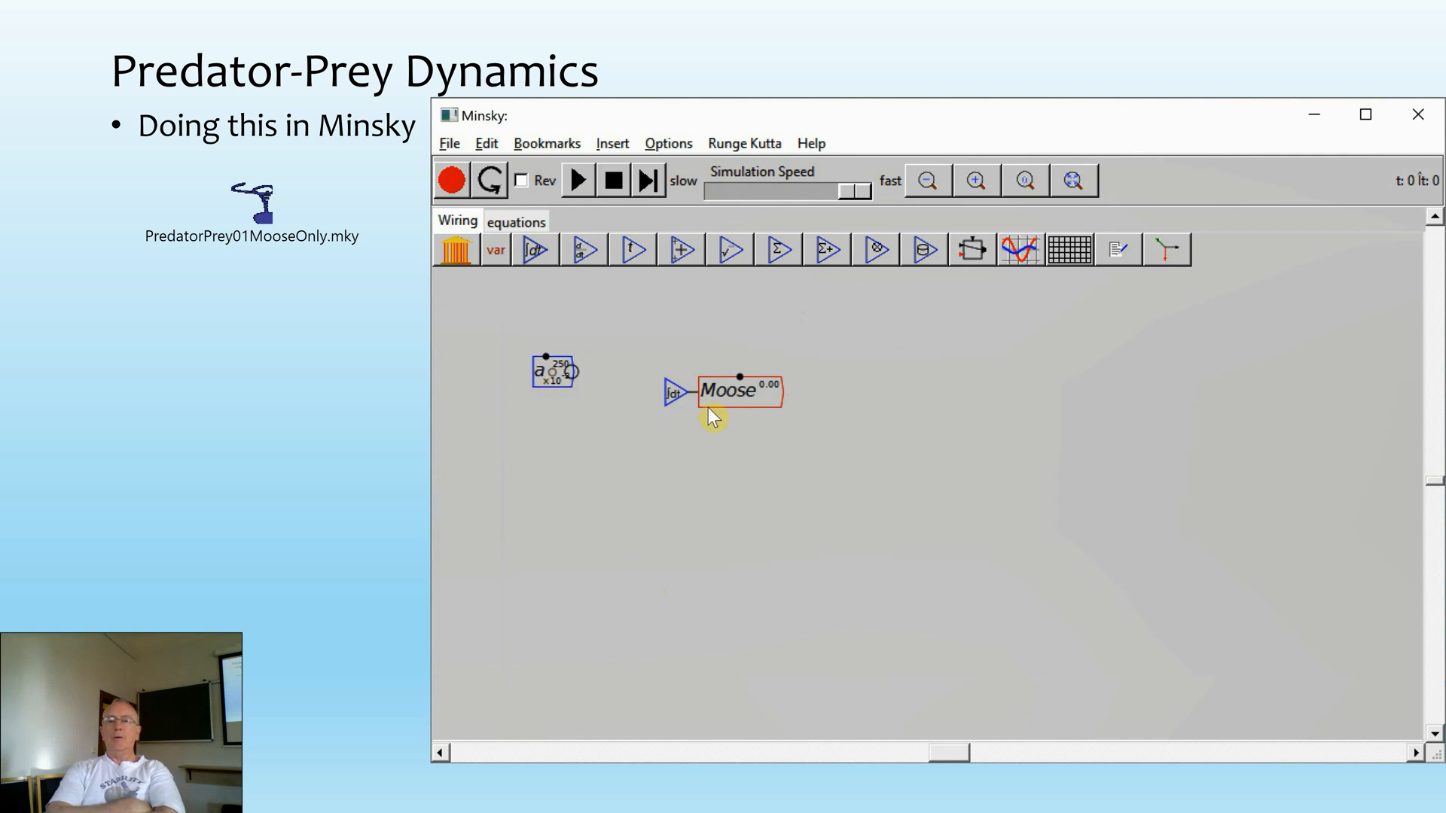
- Copy the Moose variable from the integral and place the copy just below parameter a
right_click(753, 396)
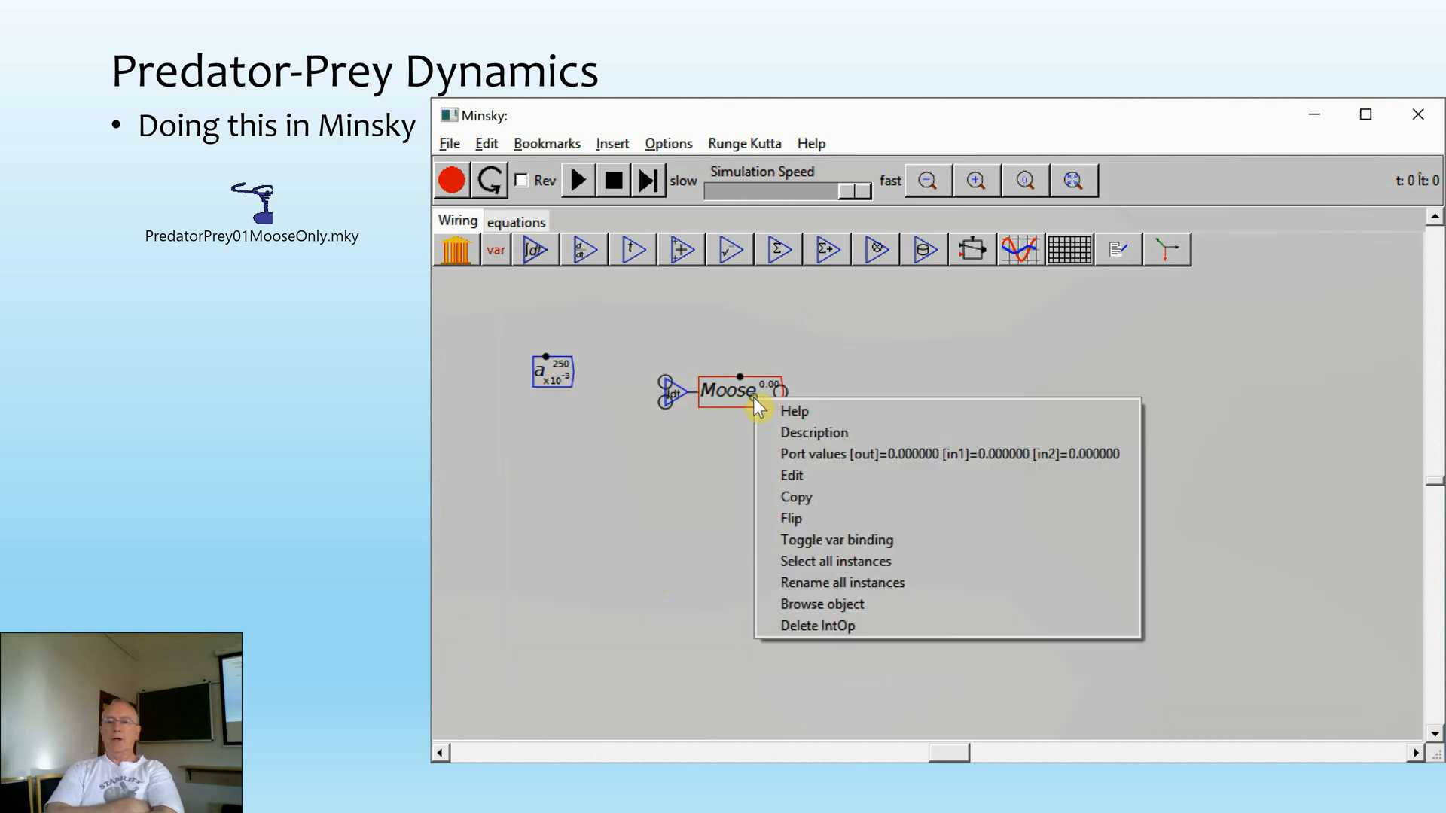
click(788, 497)
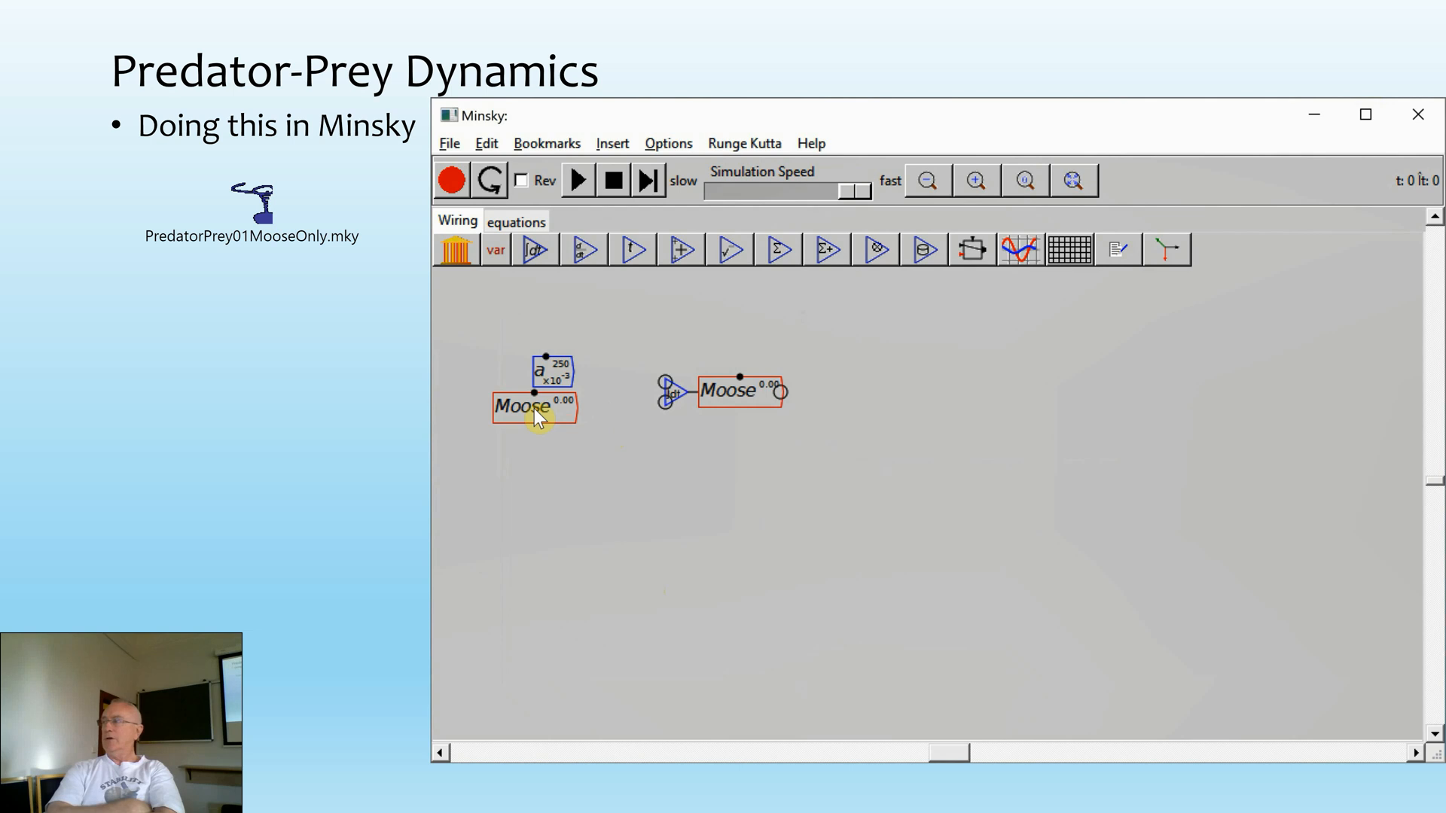
click(535, 408)
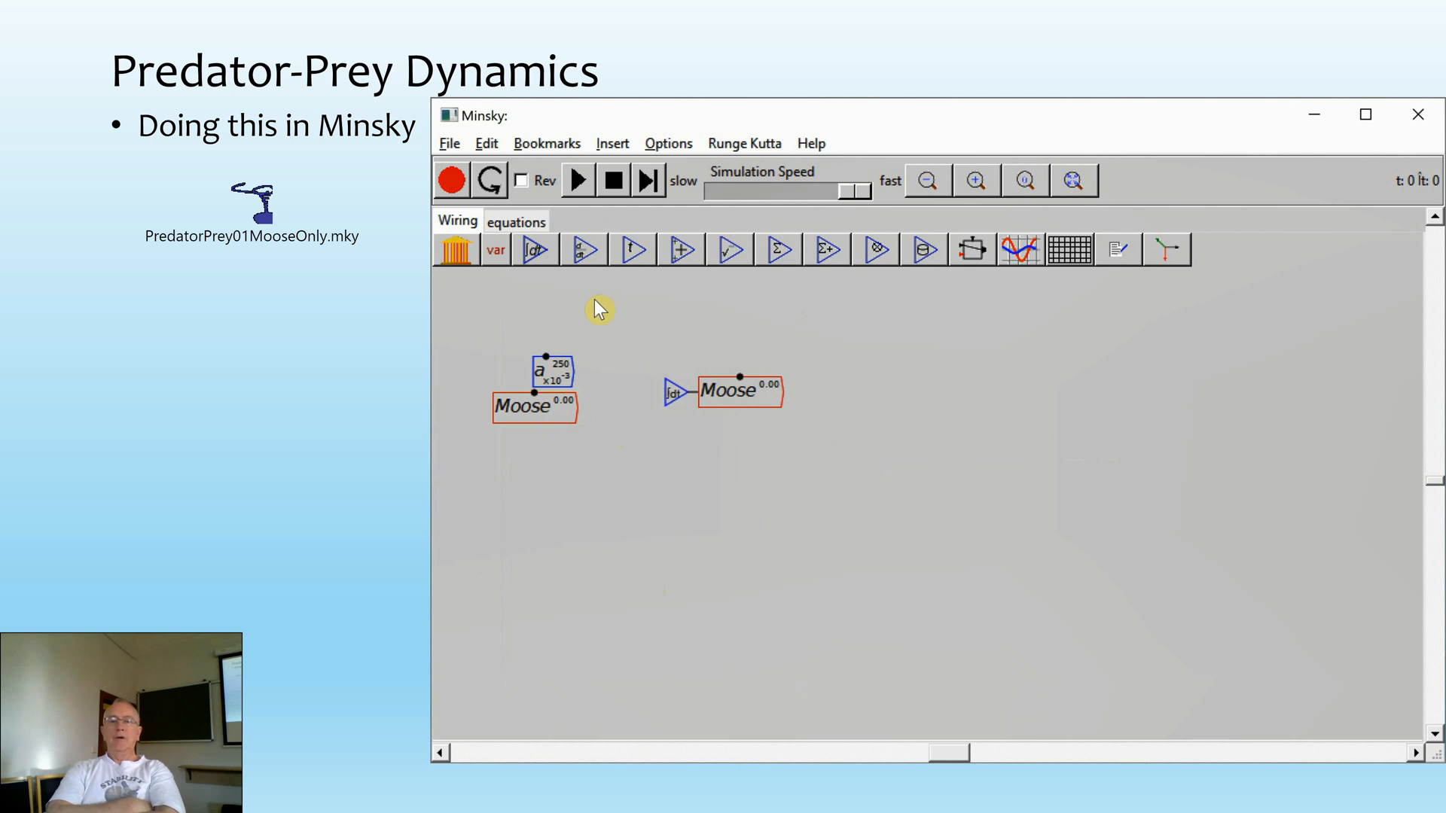
- Place a multiply operator that takes a and the copied Moose as inputs, and wire its output into the integral's upper input
click(678, 260)
click(716, 326)
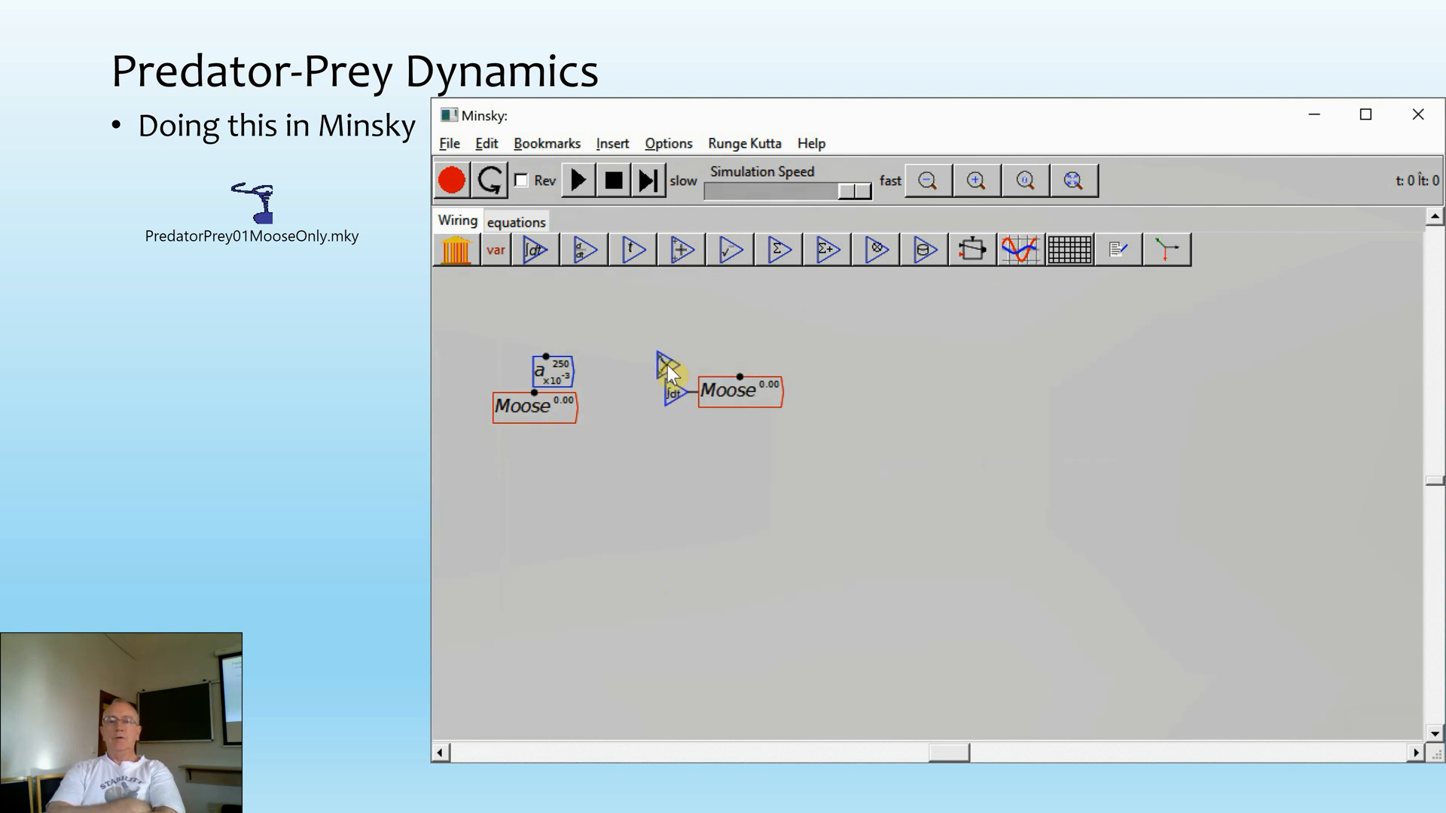
click(608, 388)
drag(576, 371, 665, 385)
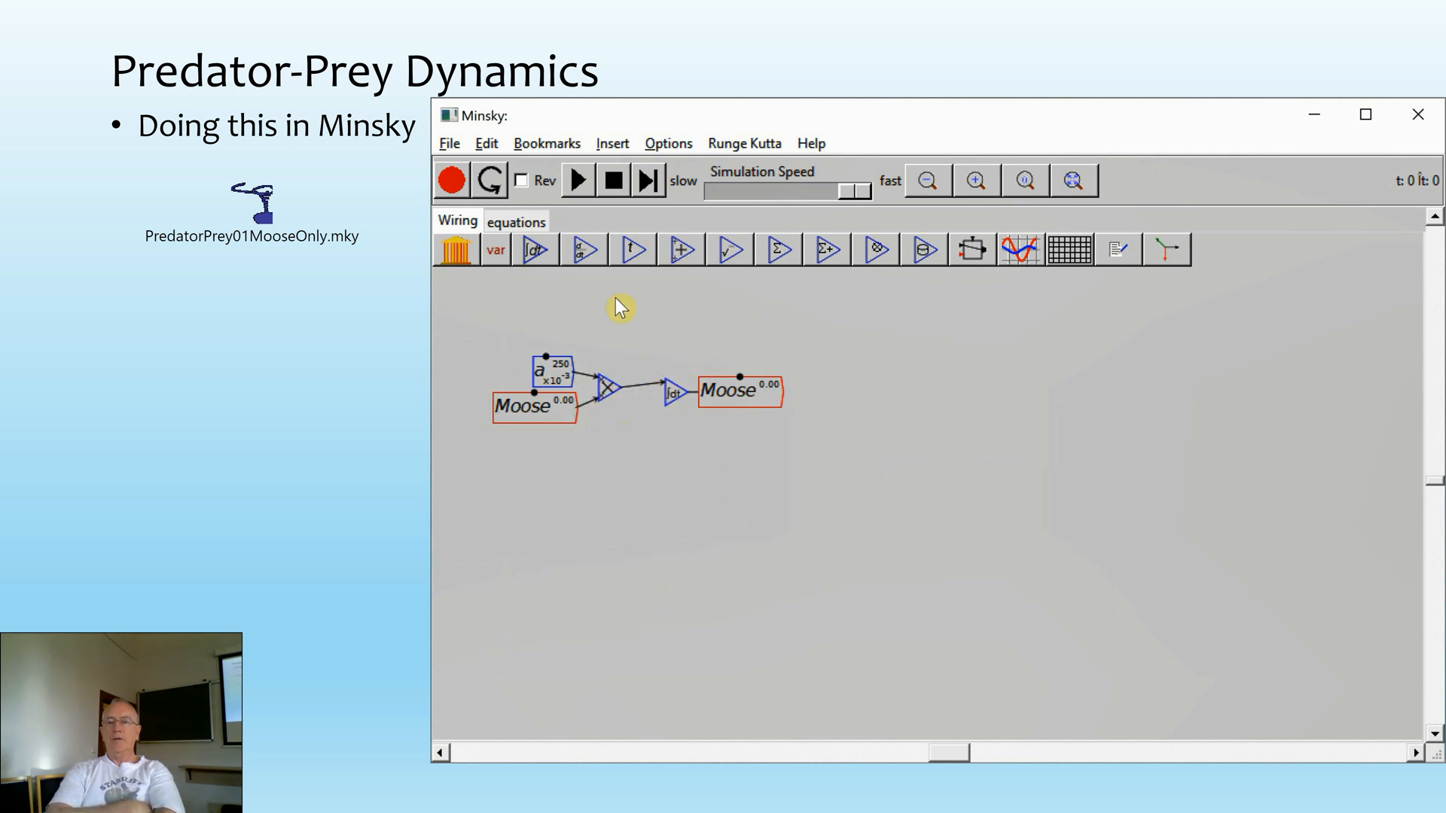
- Add a variable named Moose_0 to the canvas near the Moose integral
text(Moose)
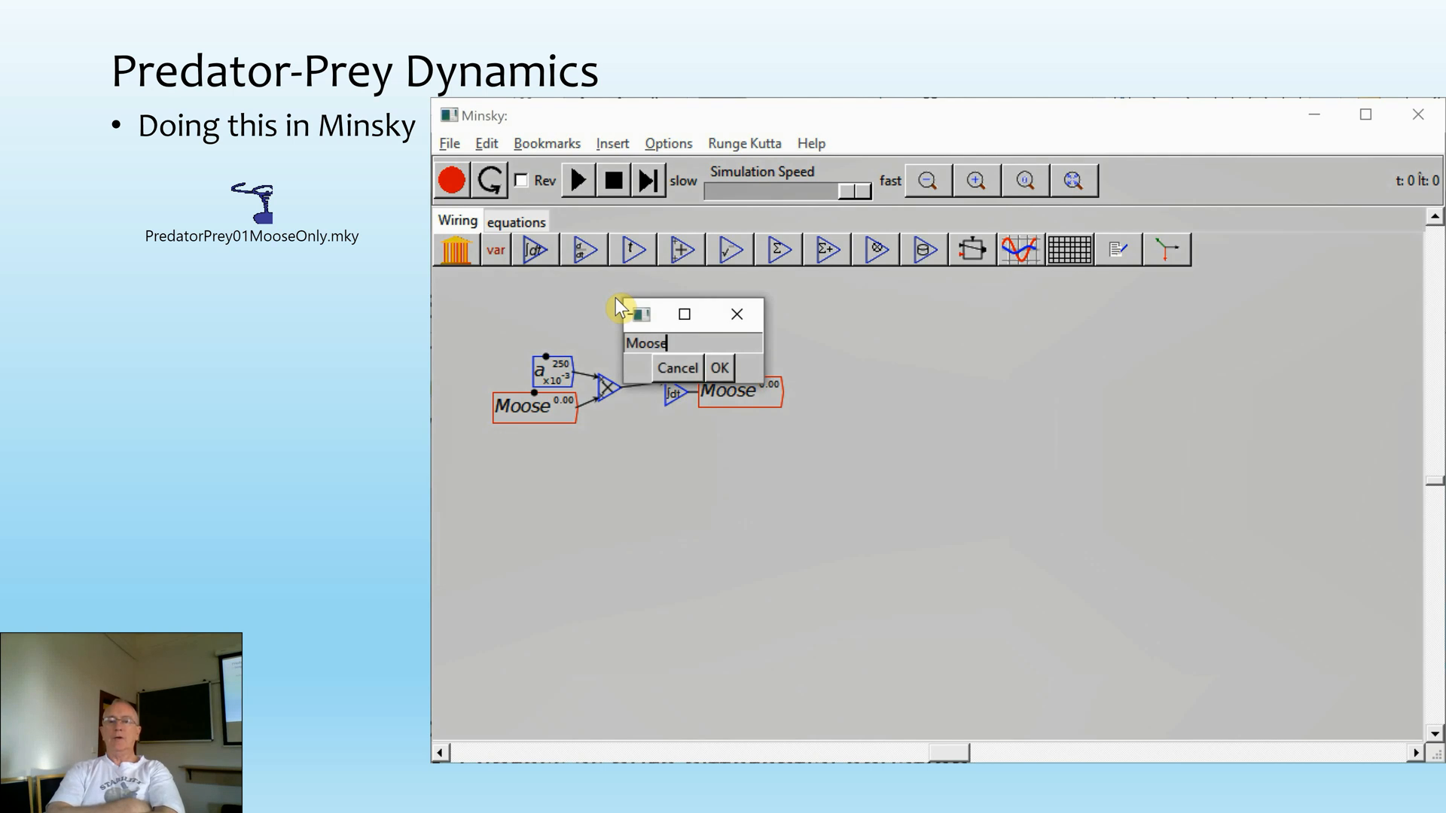
text(_0)
click(721, 375)
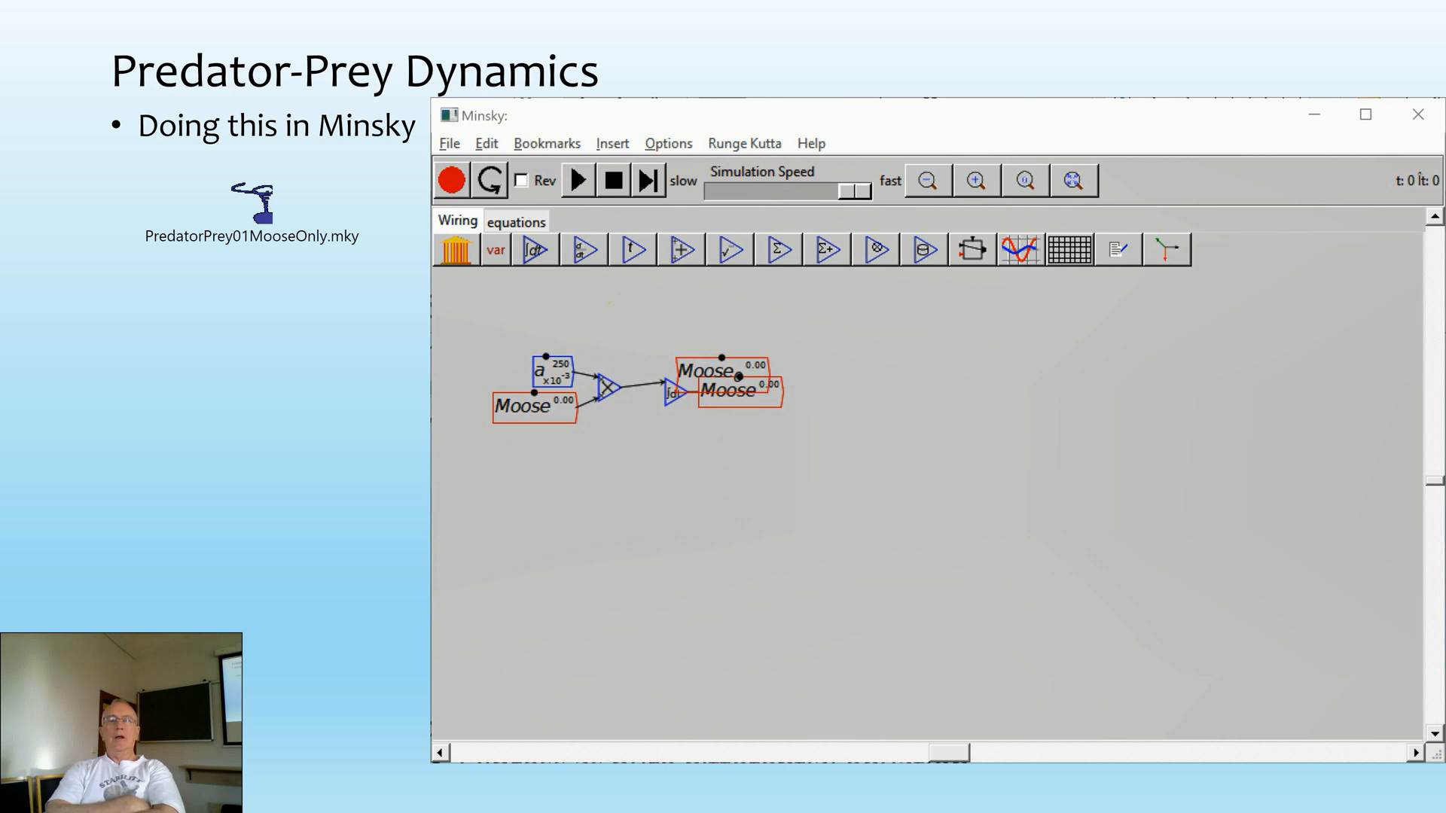
- Make Moose_0 a parameter with initial value 426, slider maximum 1000, slider minimum 100 and slider step size 20
double_click(721, 375)
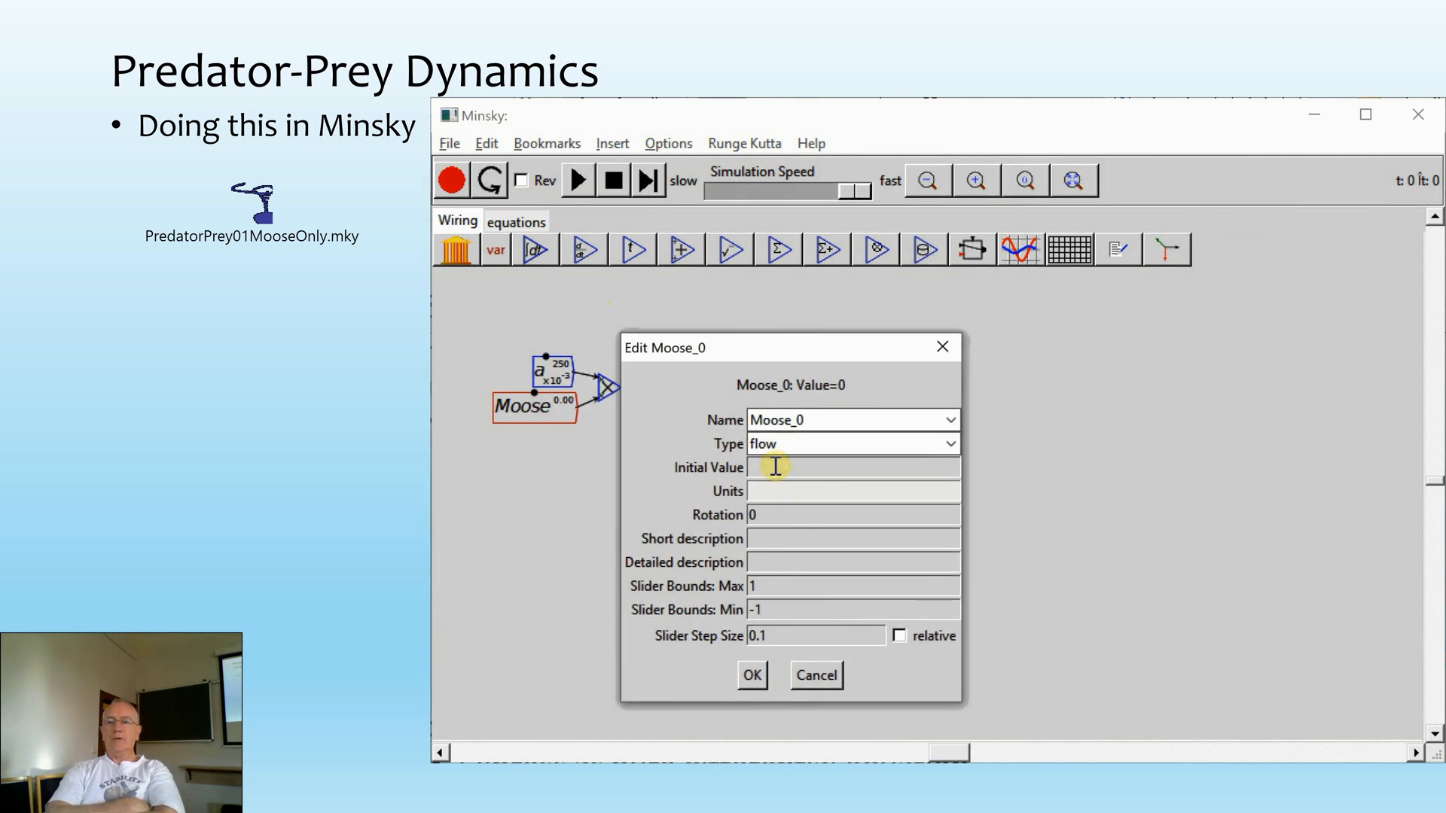
text(426)
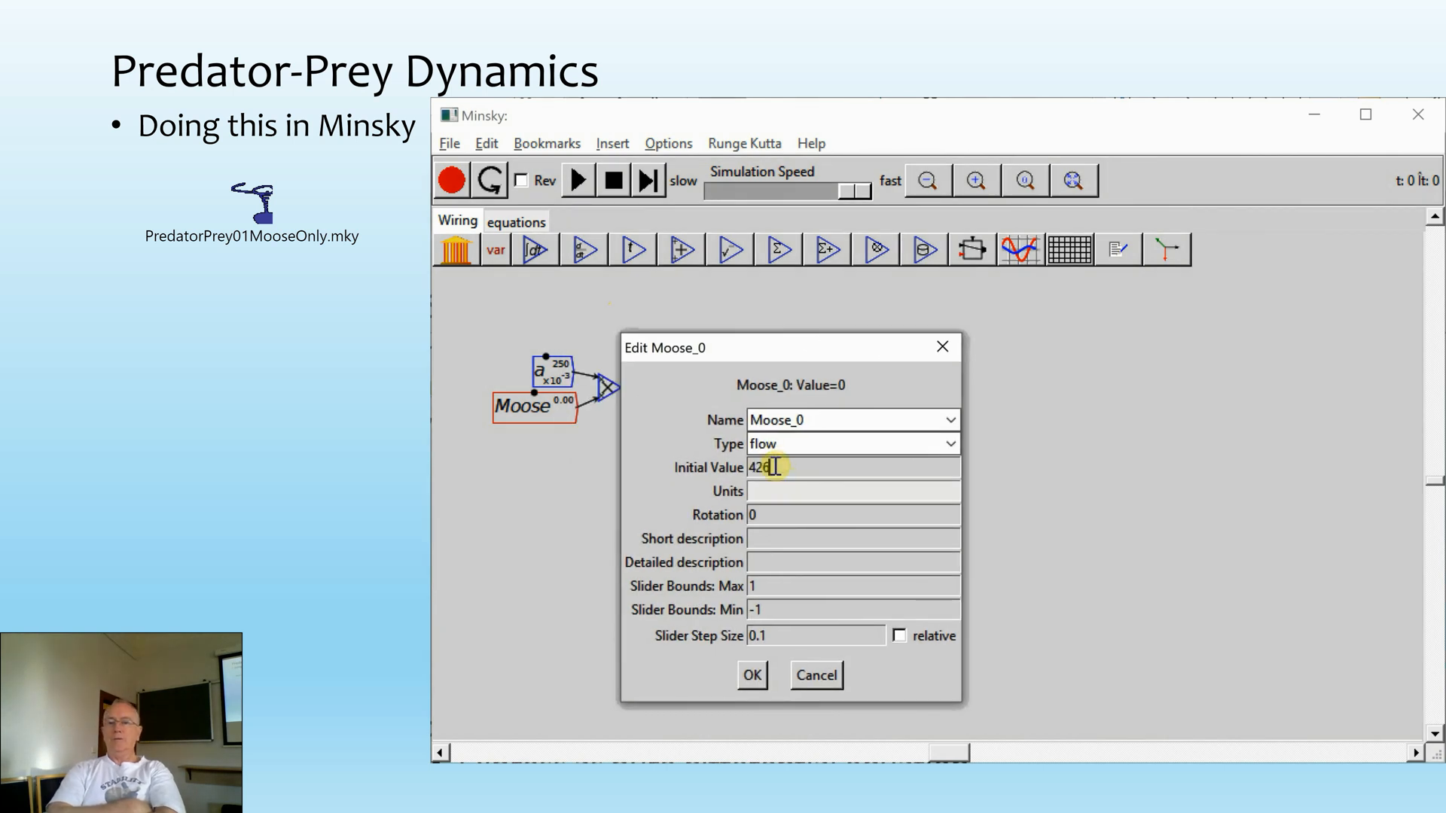
click(766, 445)
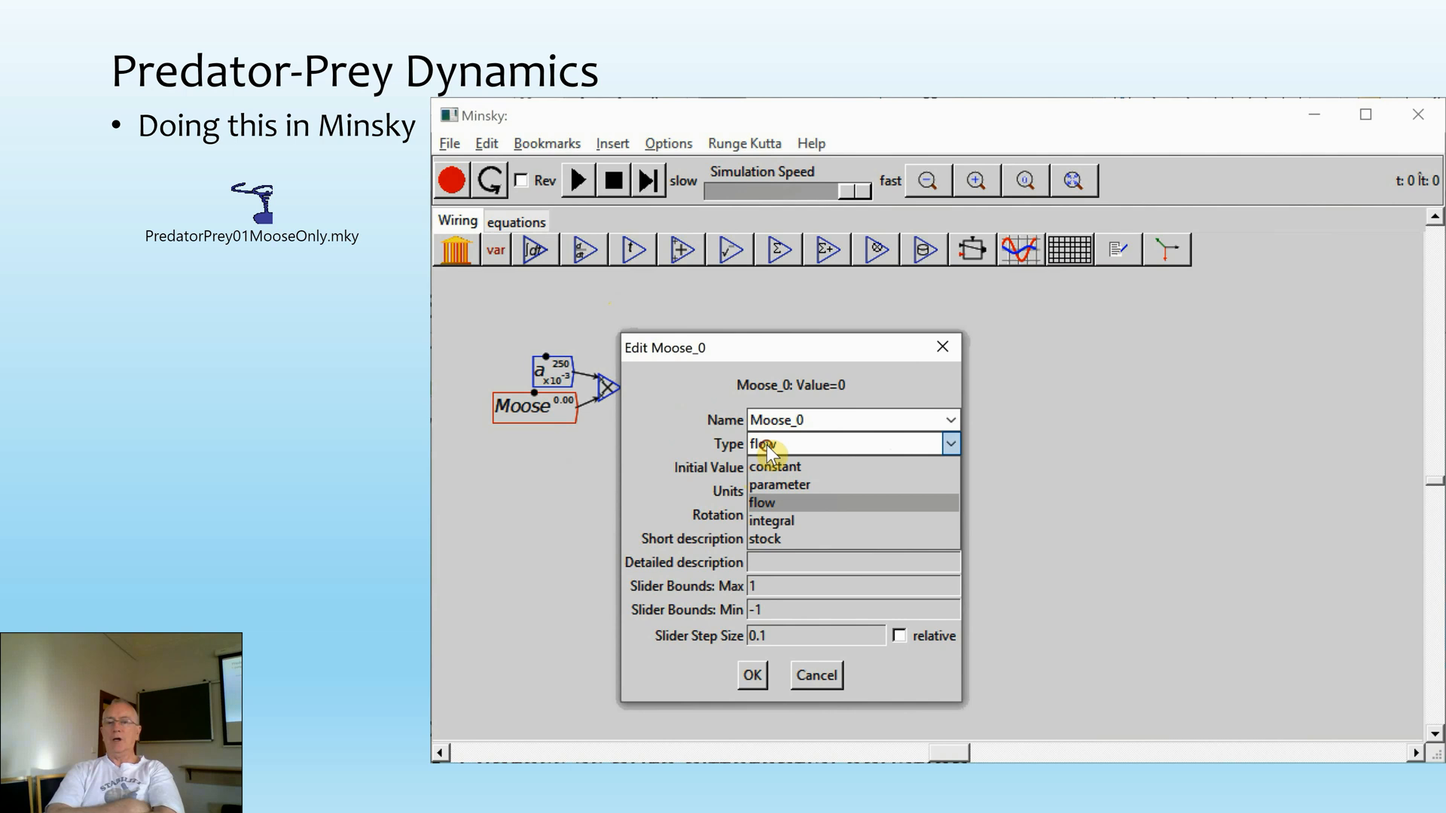
click(784, 485)
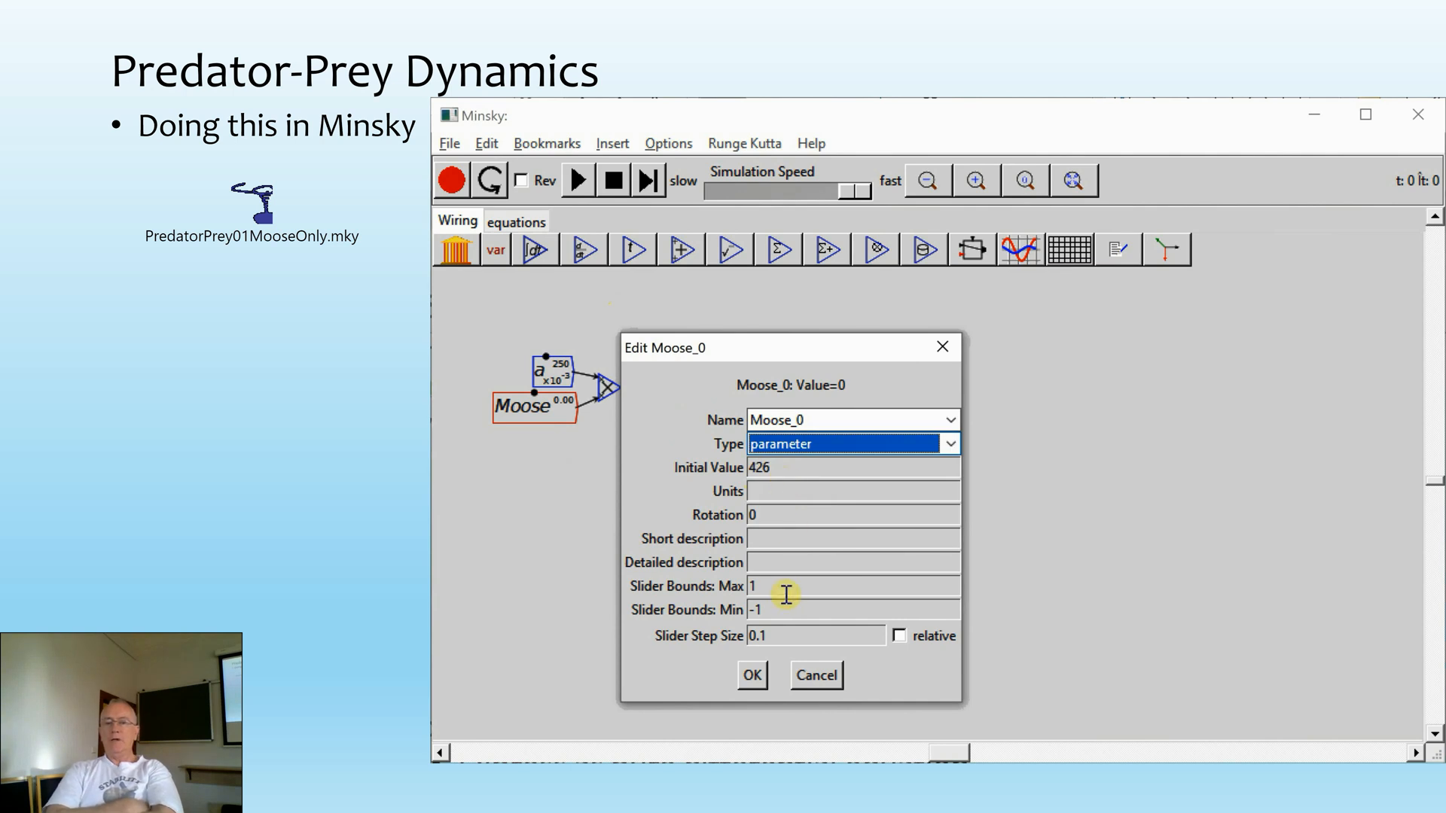
drag(783, 587, 721, 587)
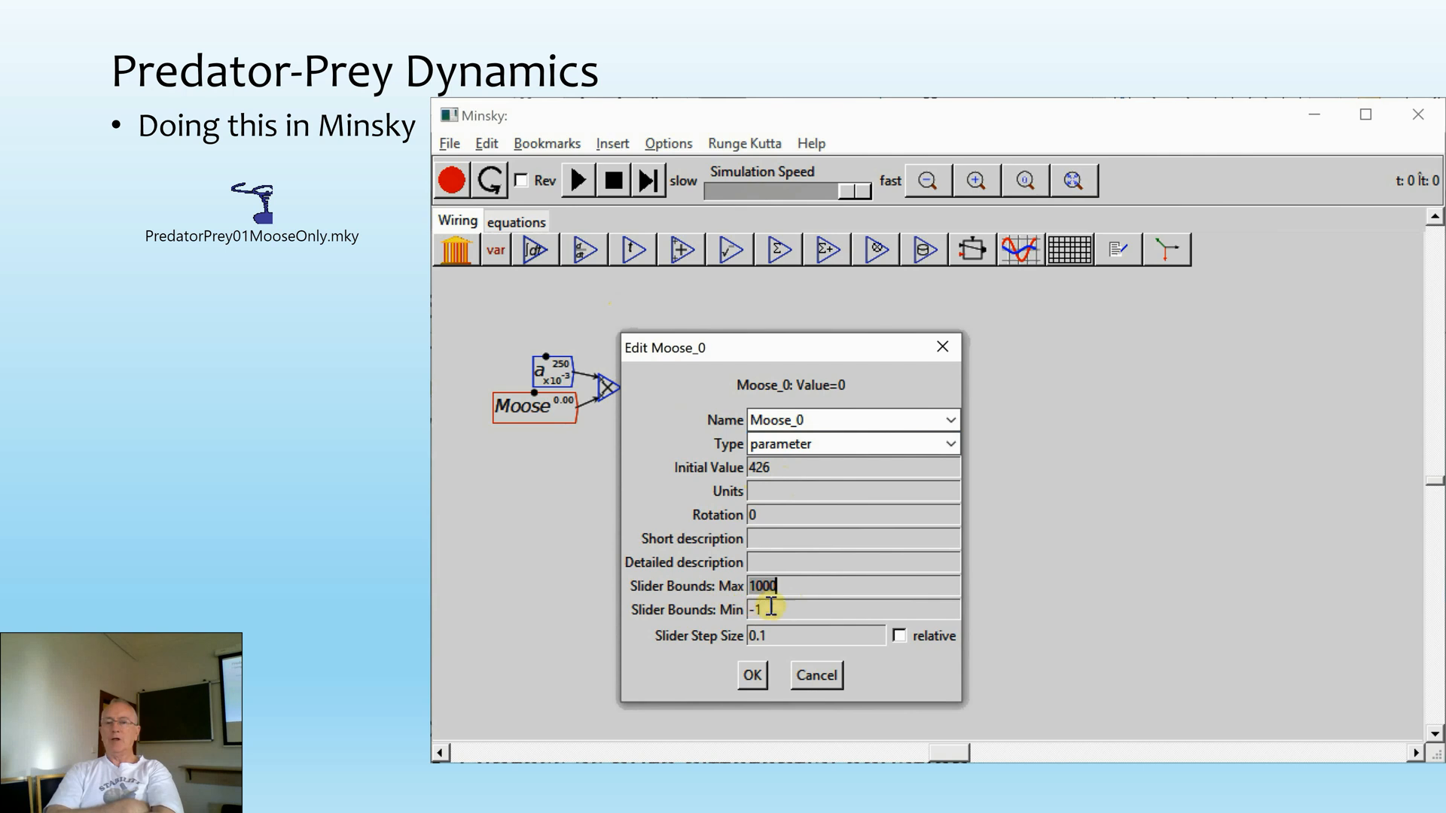
drag(772, 606, 707, 607)
text(100)
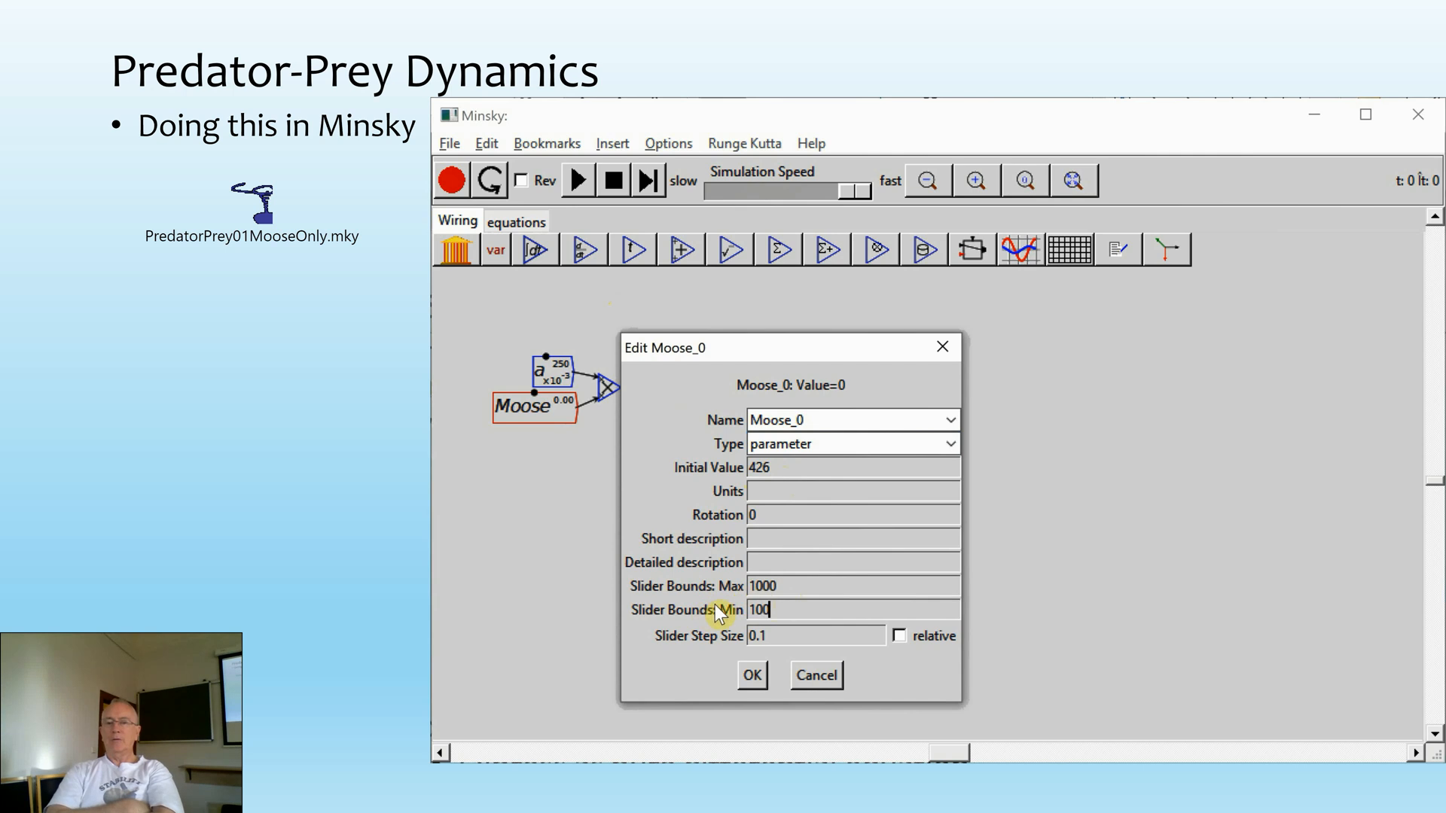
drag(776, 643, 720, 645)
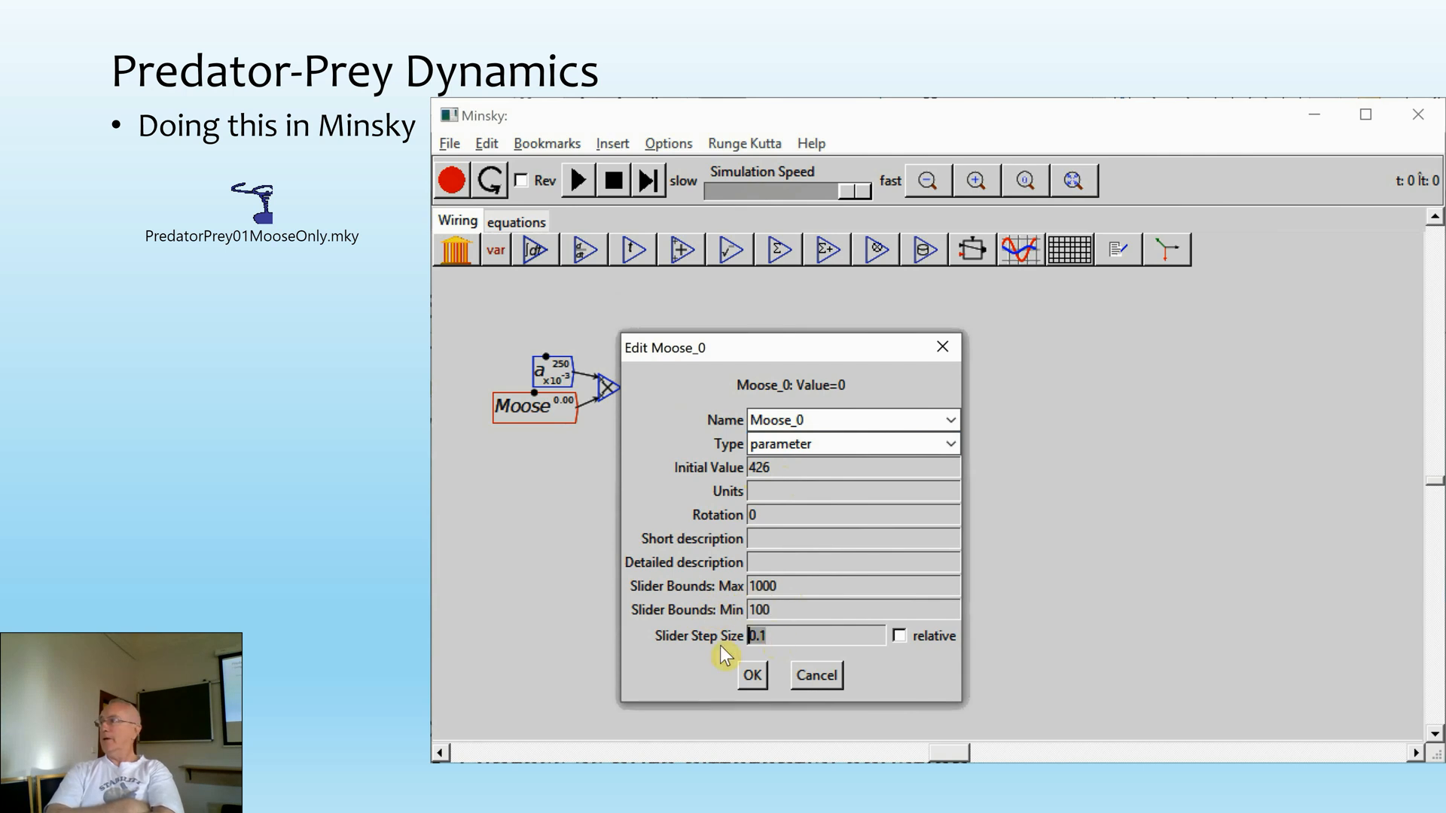
text(20)
click(750, 673)
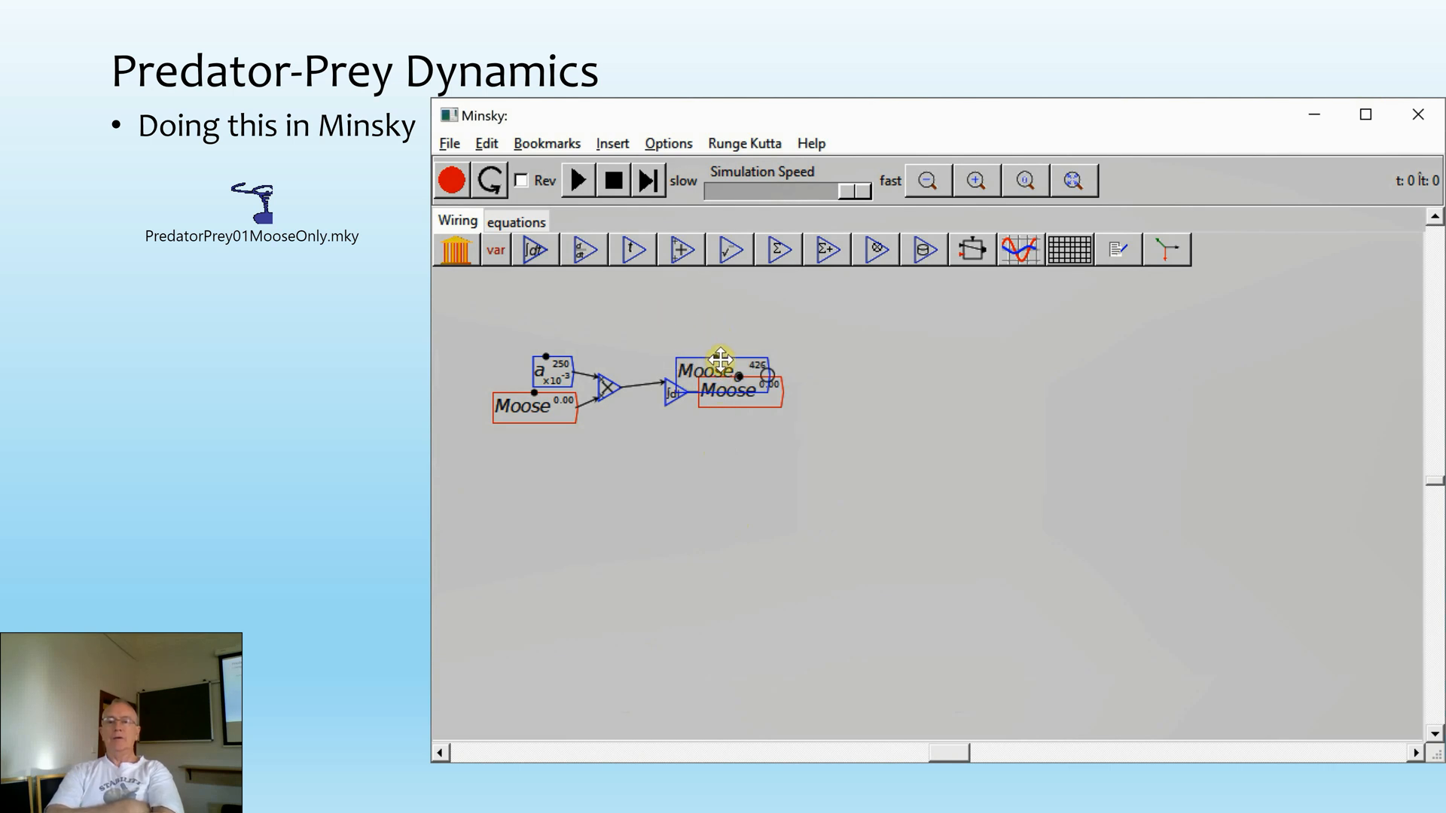
- Move Moose_0 above the diagram, and wire a copy of it placed below into the integral's lower input
drag(679, 361, 606, 288)
right_click(644, 312)
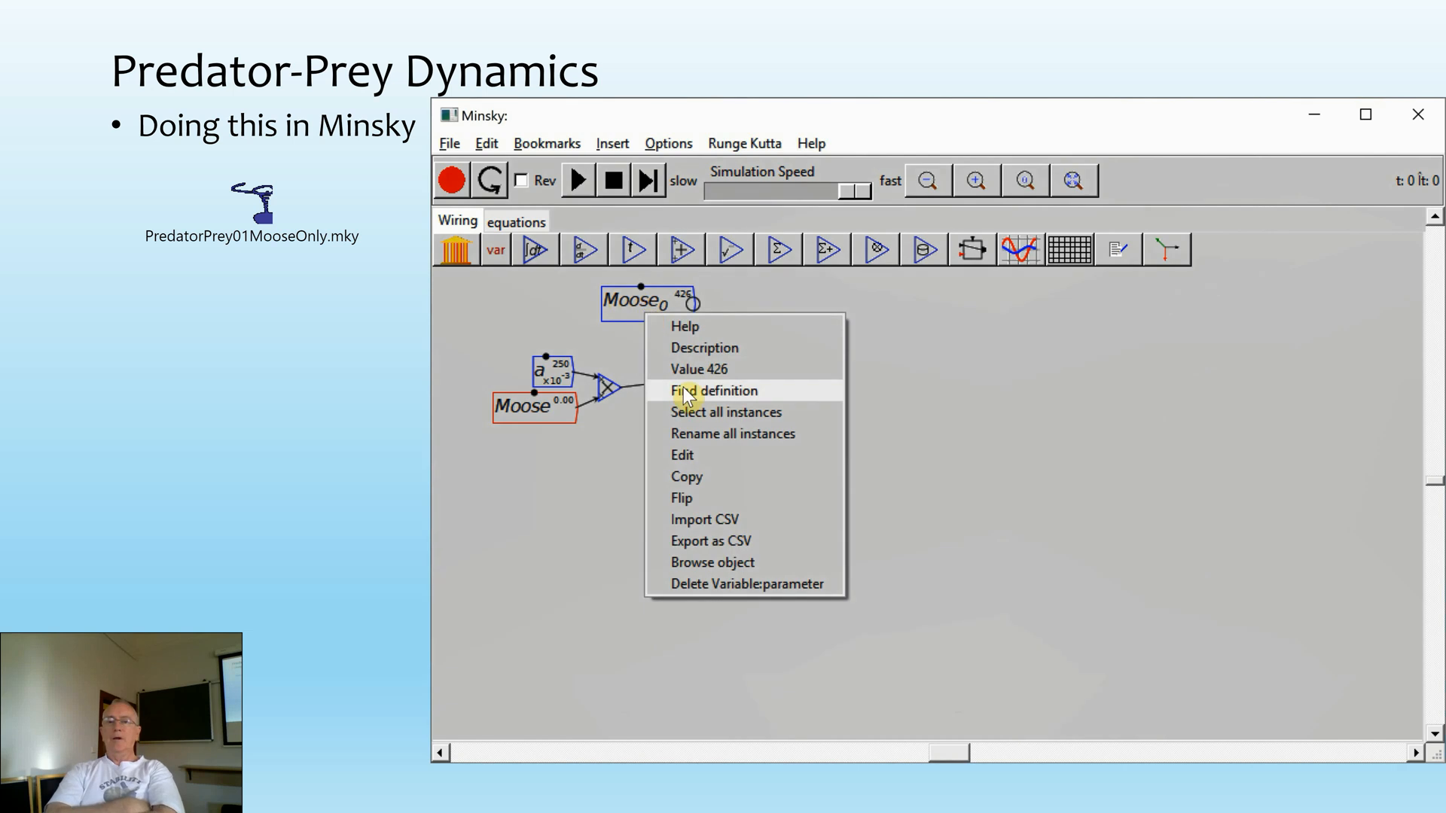
click(681, 478)
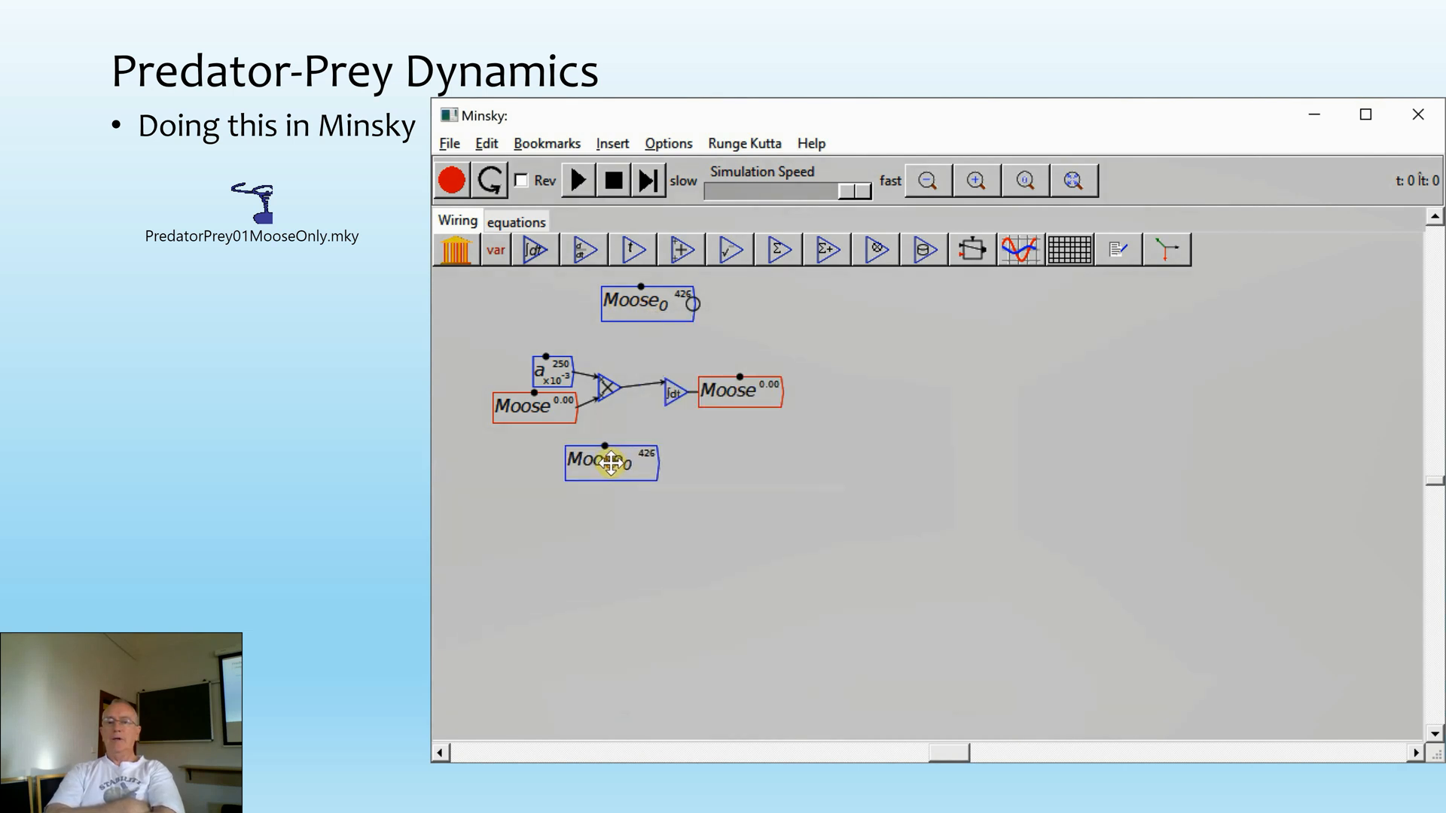
click(612, 463)
drag(655, 457, 660, 470)
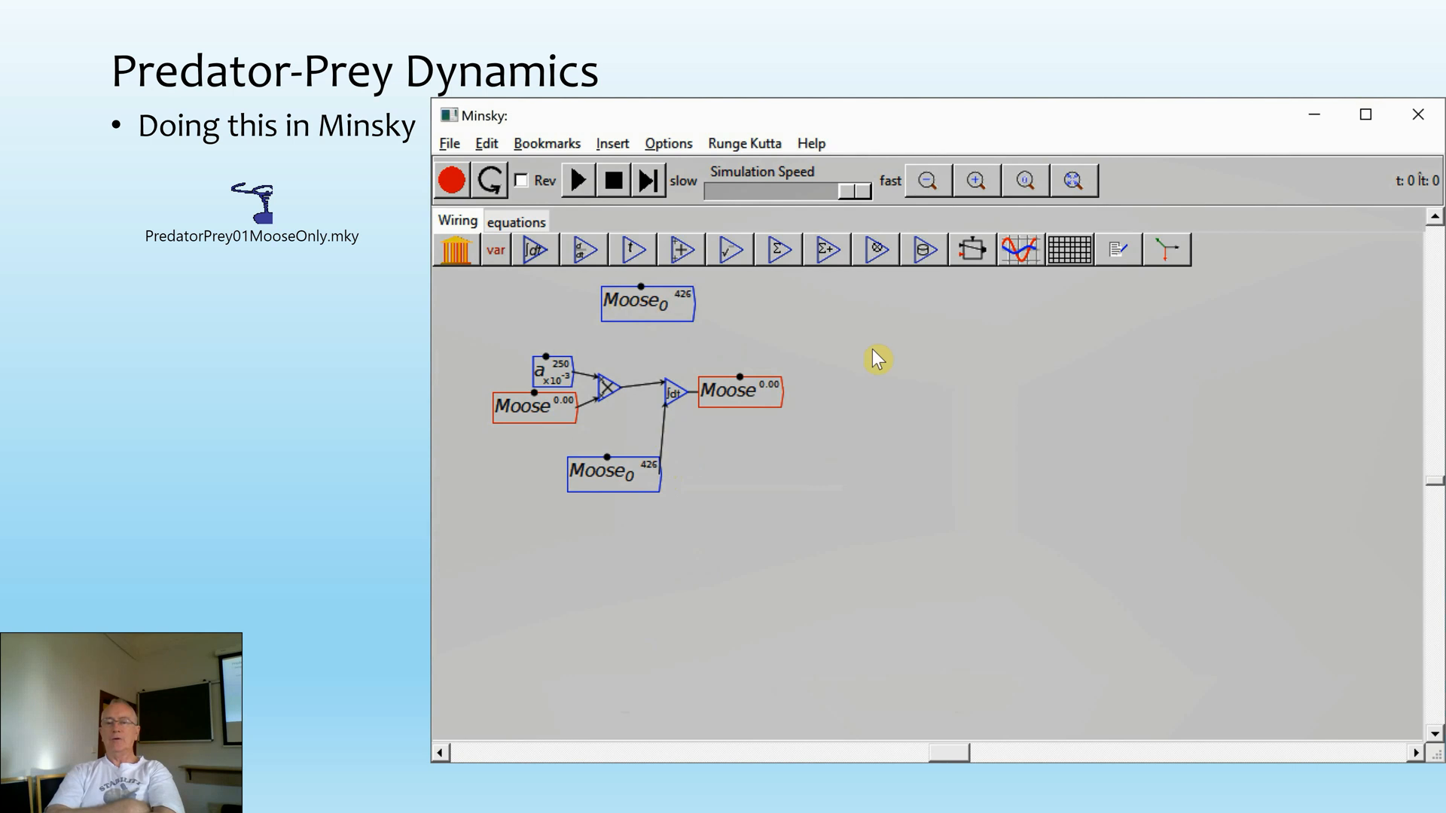
- Add an enlarged plot right of the diagram and wire the Moose output to its red vertical-axis input
click(1020, 250)
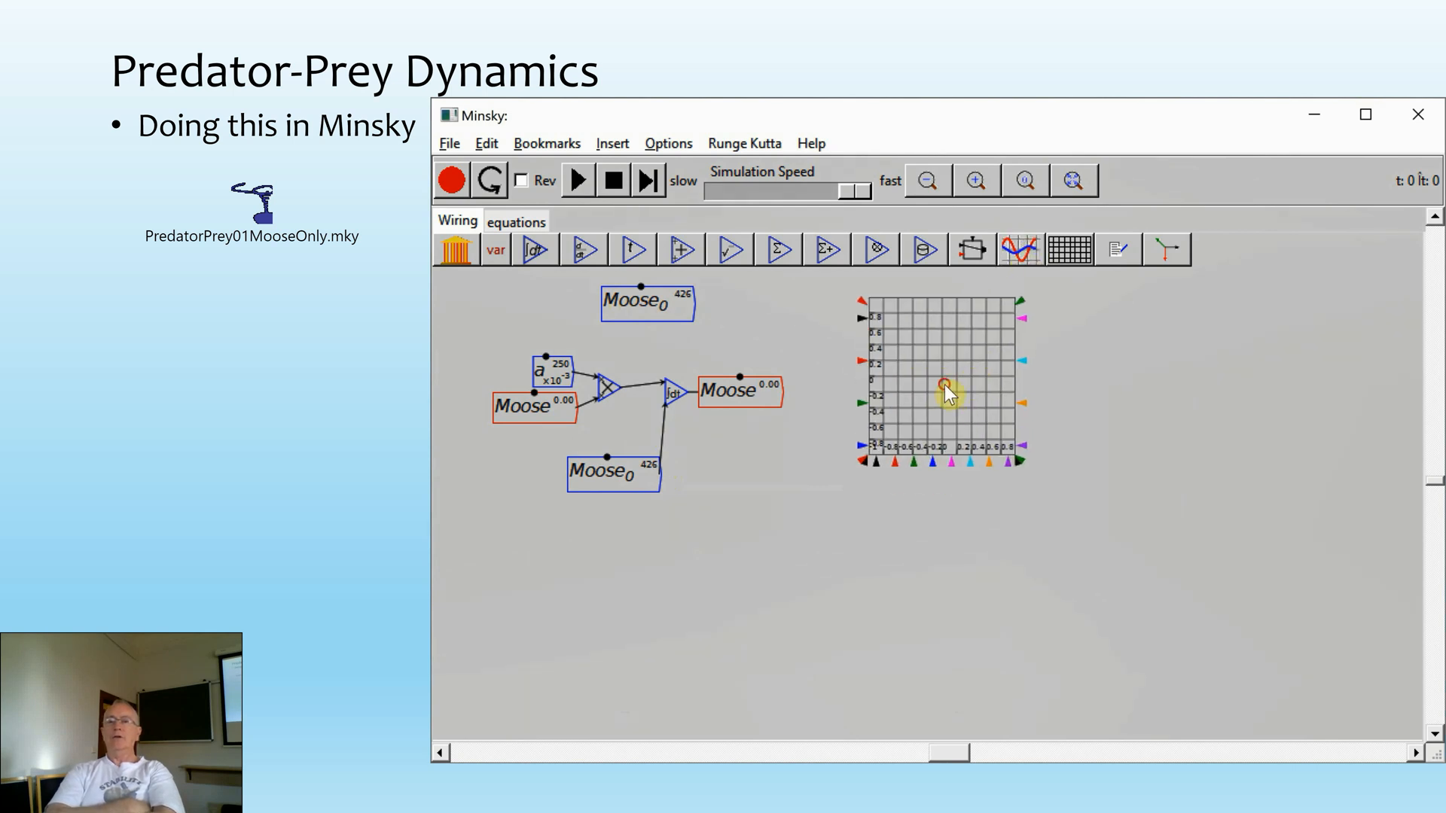
click(944, 385)
drag(1036, 476, 1157, 572)
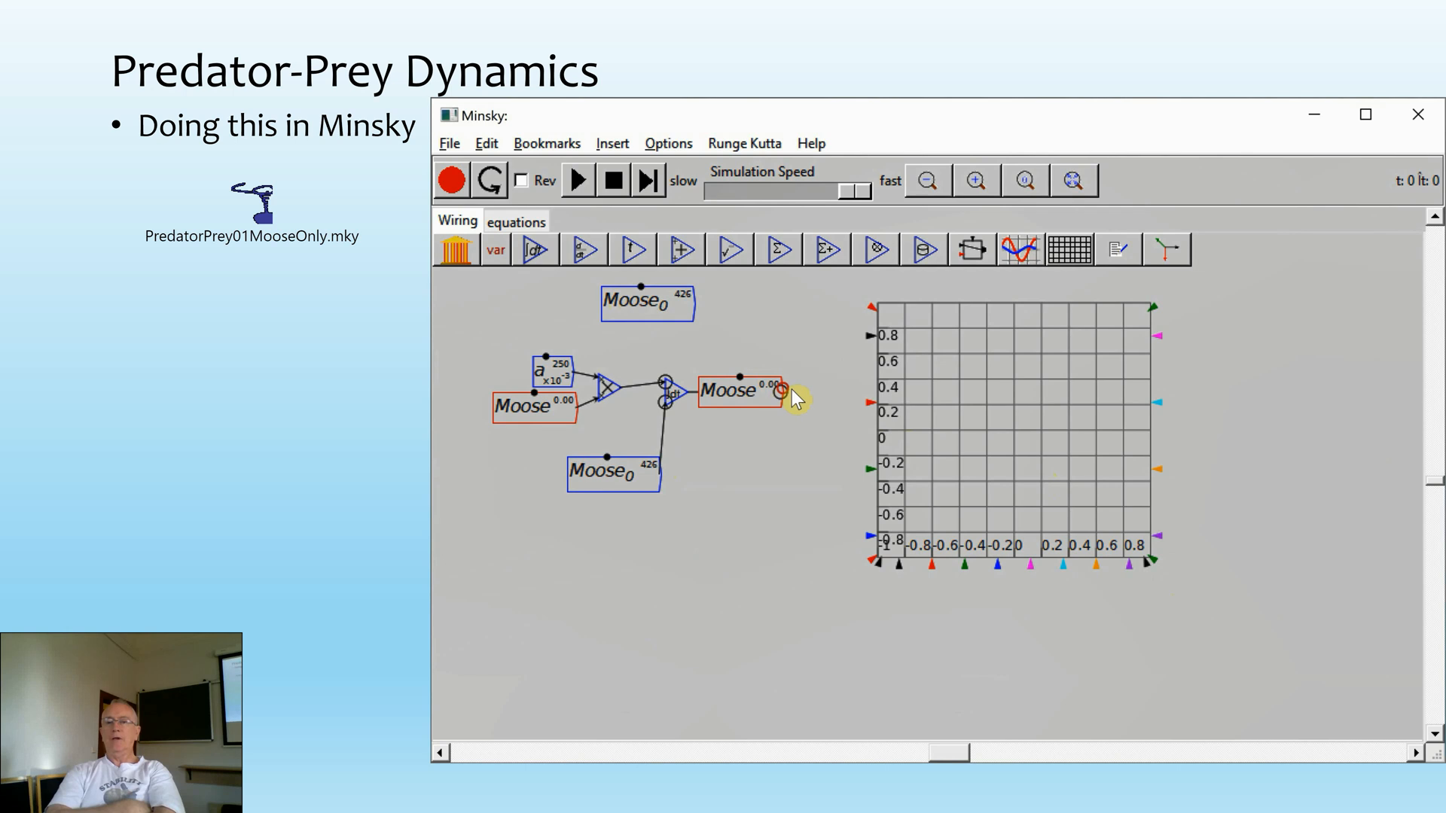
drag(783, 390, 870, 403)
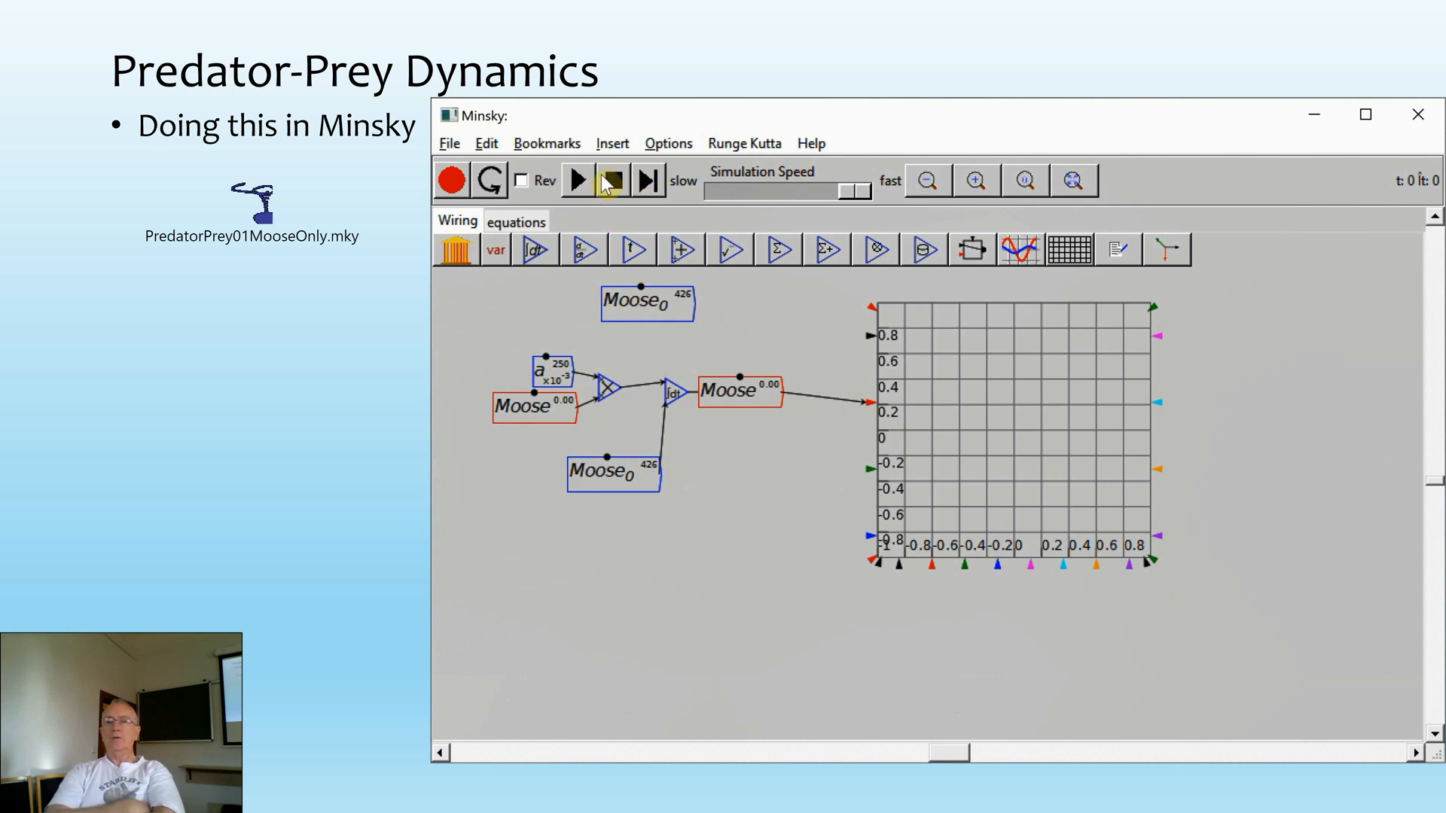
- Run the simulation to plot Moose over time, and pause it at about t = 18
click(580, 182)
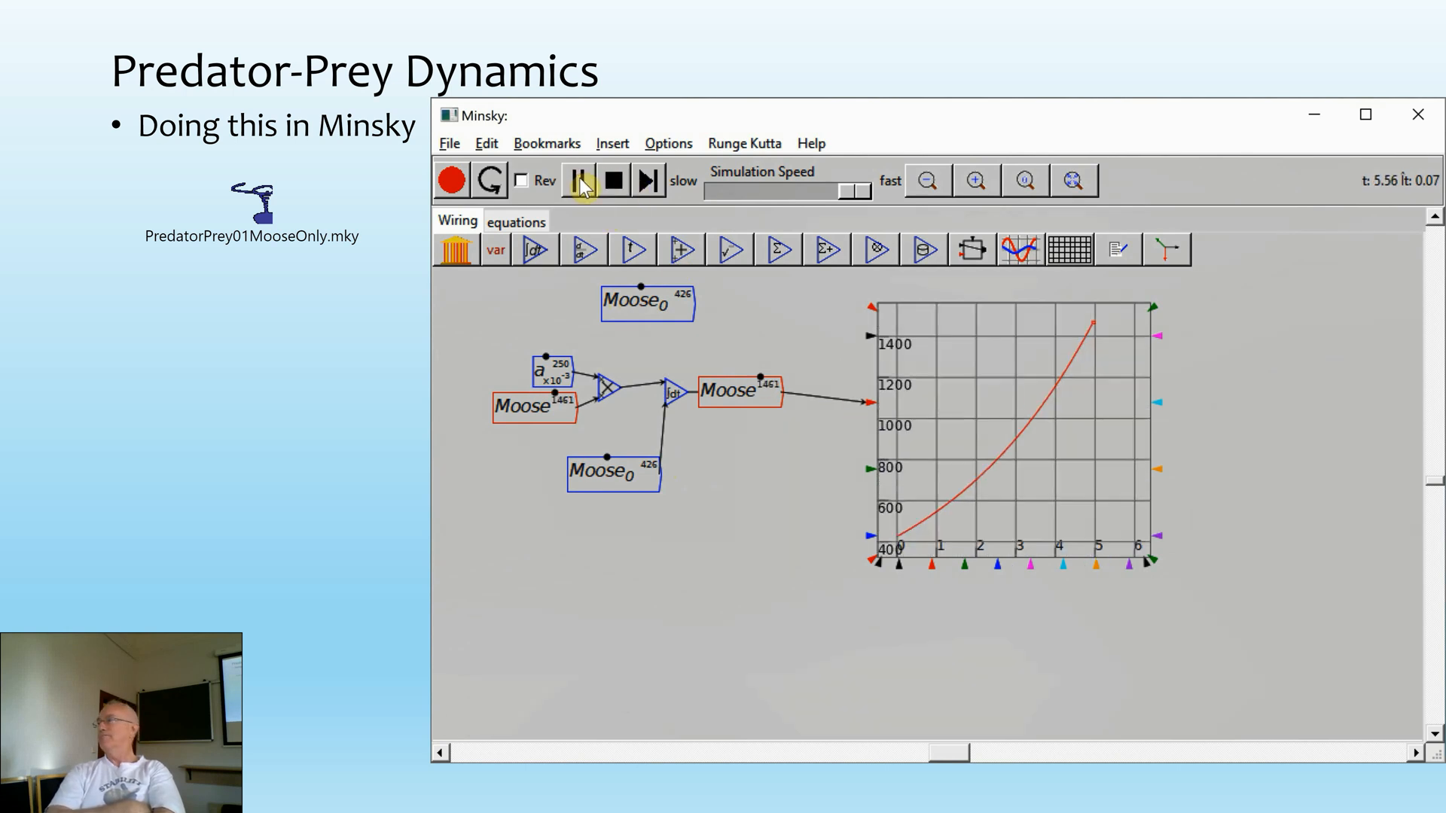
click(580, 182)
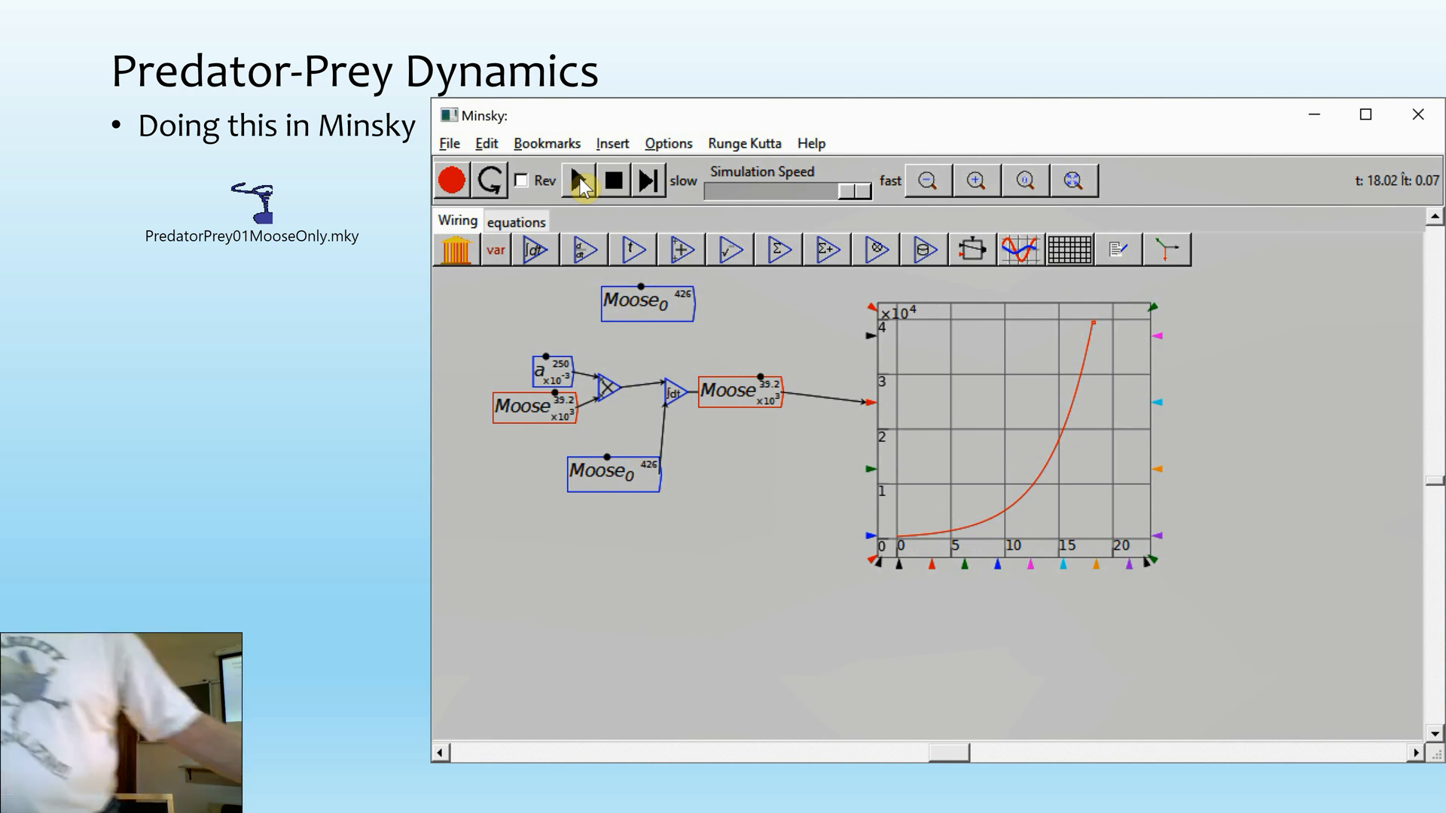
- Switch to the Minsky window holding the Goodwin02.mky model
key(alt+Tab)
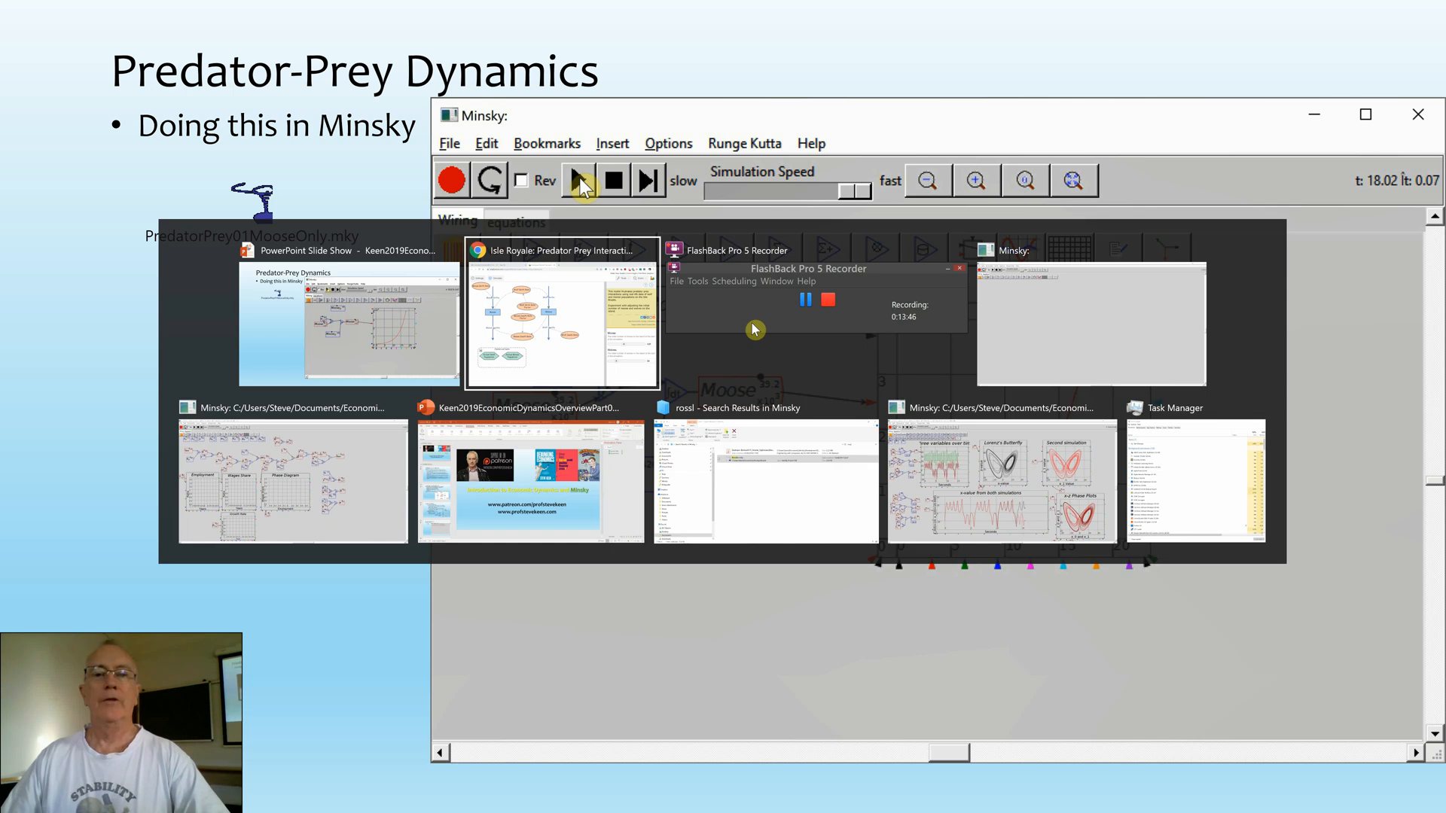
key(alt+Tab)
key(alt+Tab)
key(alt+Tab)
key(alt+shift+Tab)
key(alt+shift+Tab)
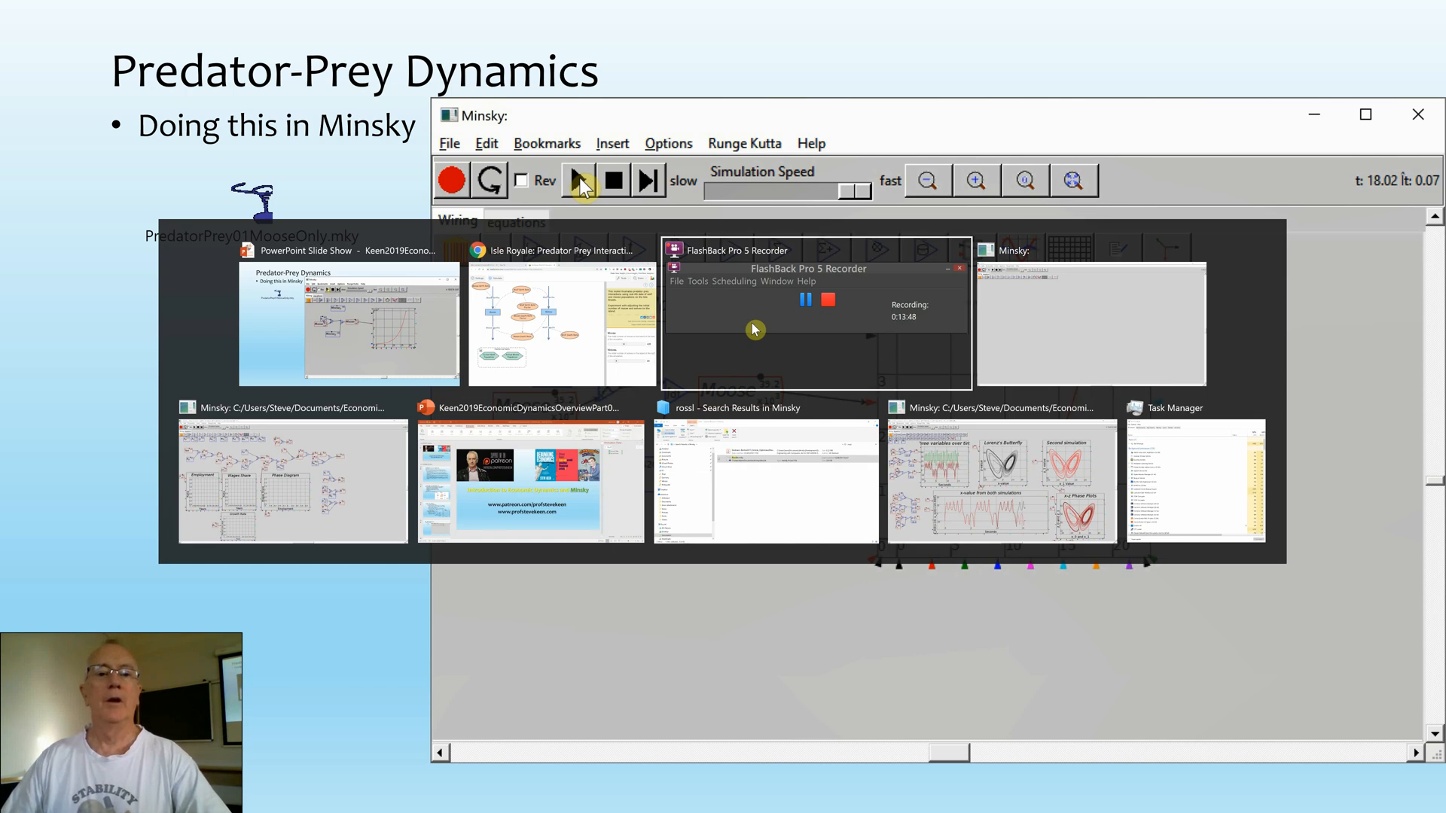
key(alt+shift+Tab)
key(alt+Tab)
key(alt+Tab)
key(alt+Tab)
key(alt+Tab)
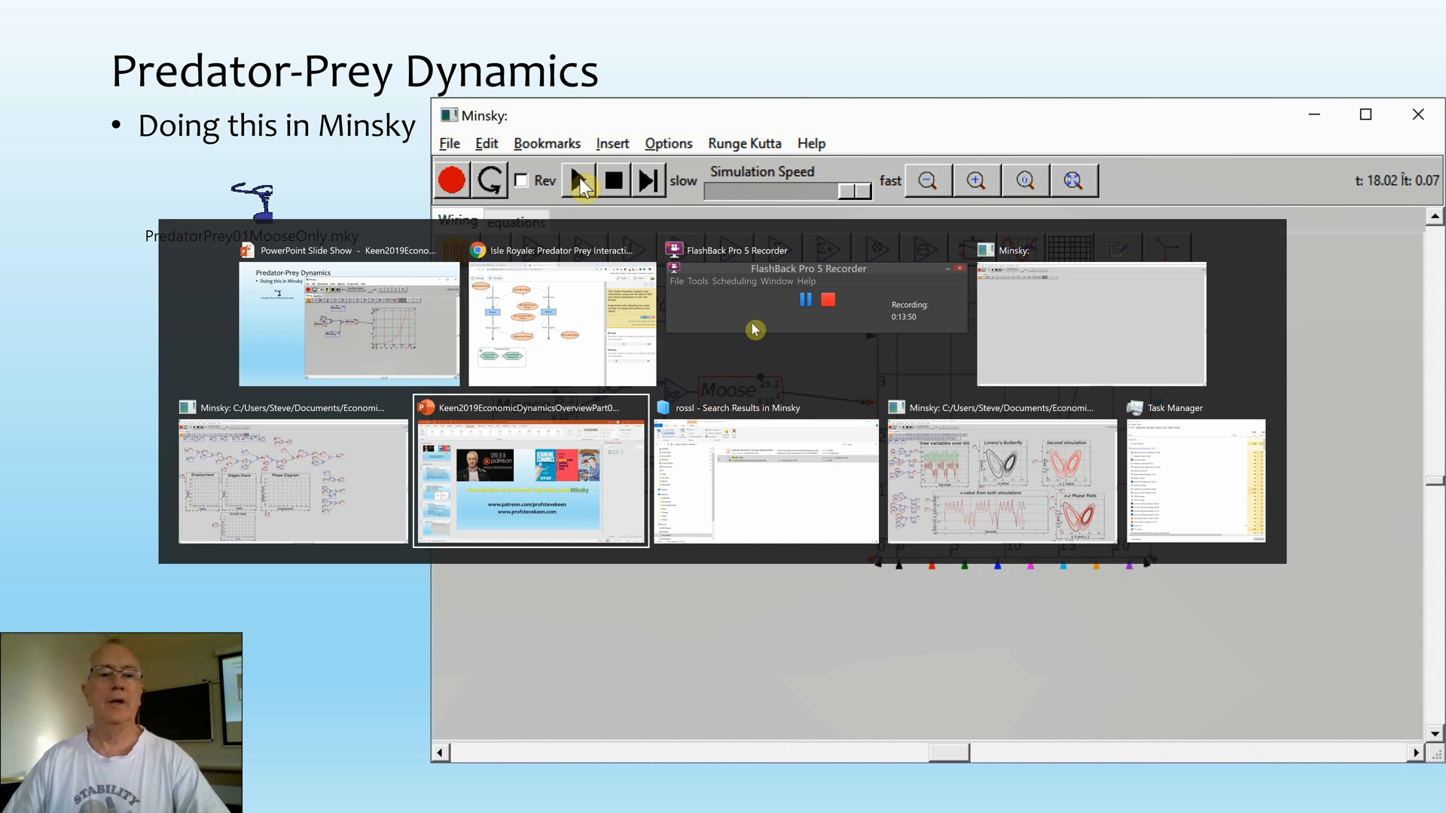
key(alt+shift+Tab)
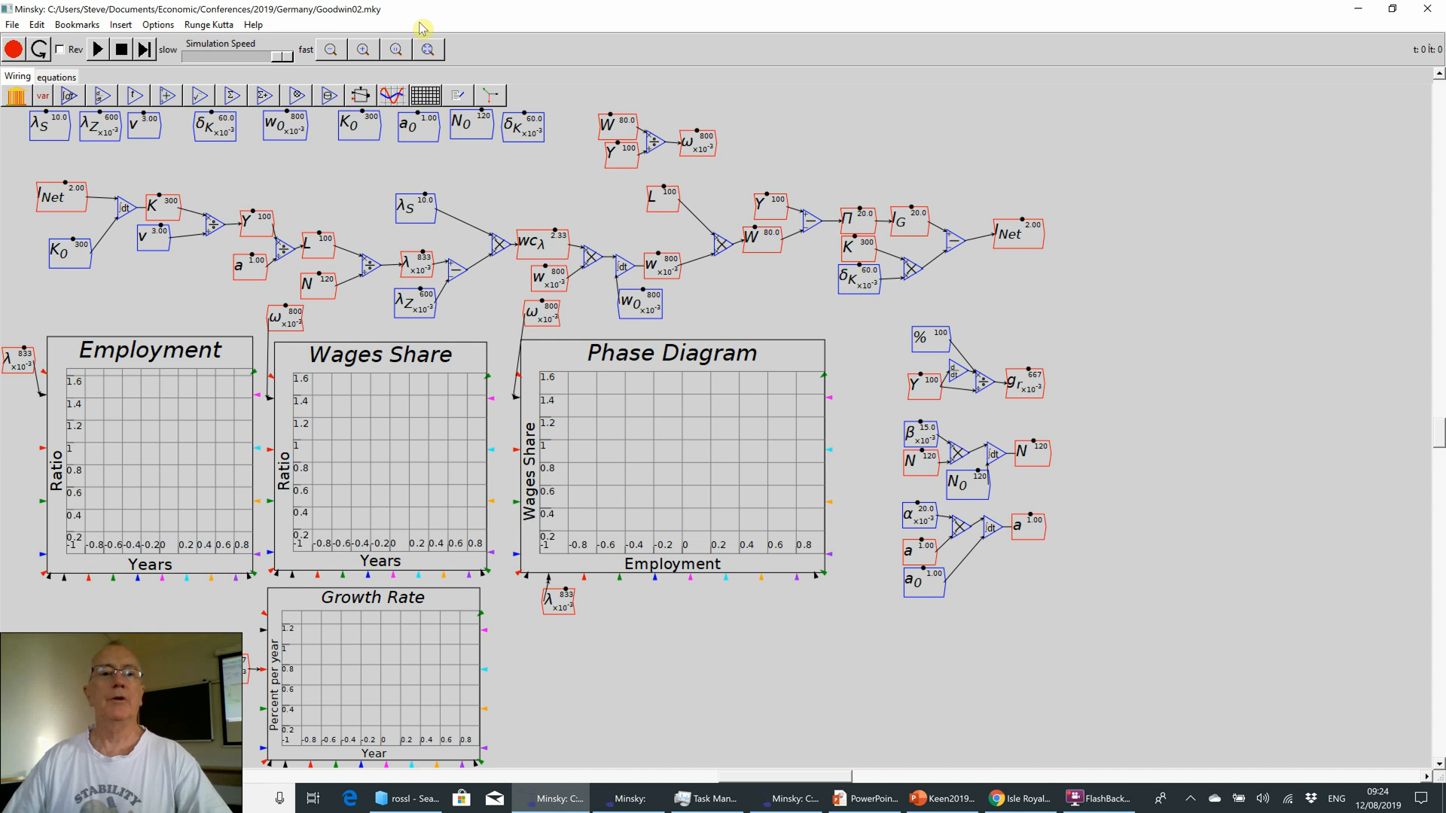
- Examine the Goodwin02.mky diagram and its plots at several magnifications
click(402, 56)
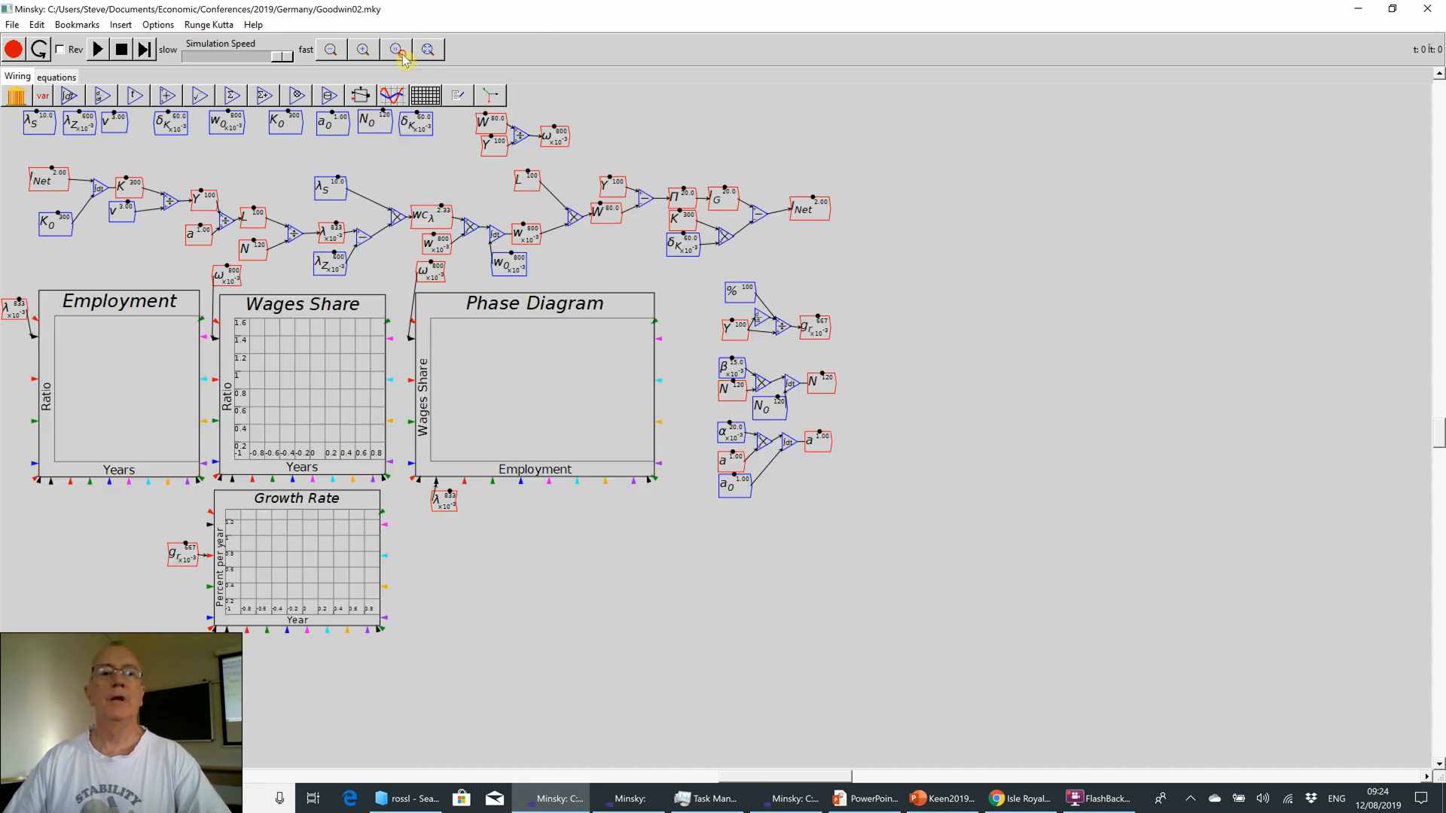
click(361, 50)
click(361, 50)
click(360, 50)
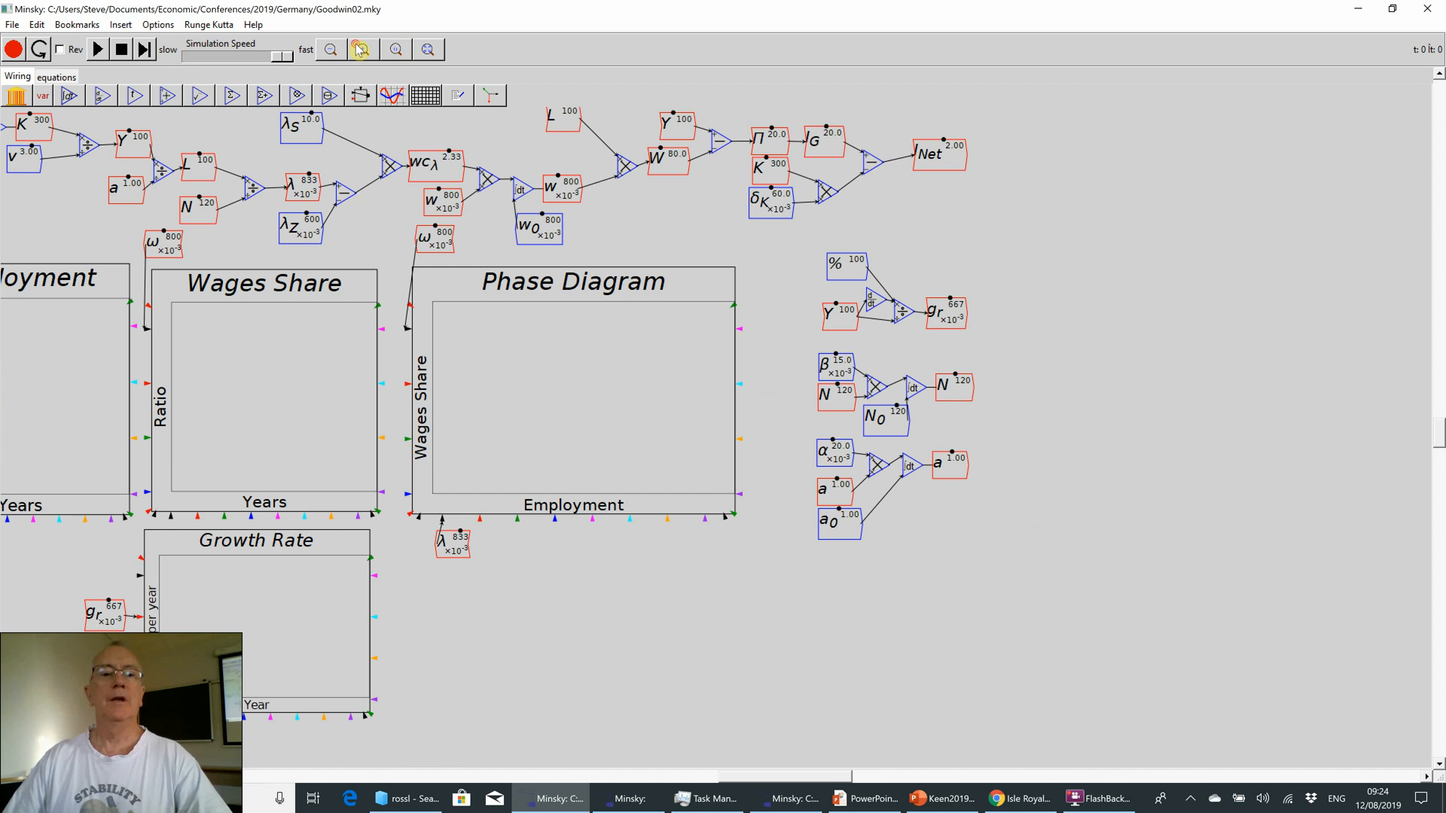
click(361, 49)
click(361, 50)
click(361, 50)
click(360, 50)
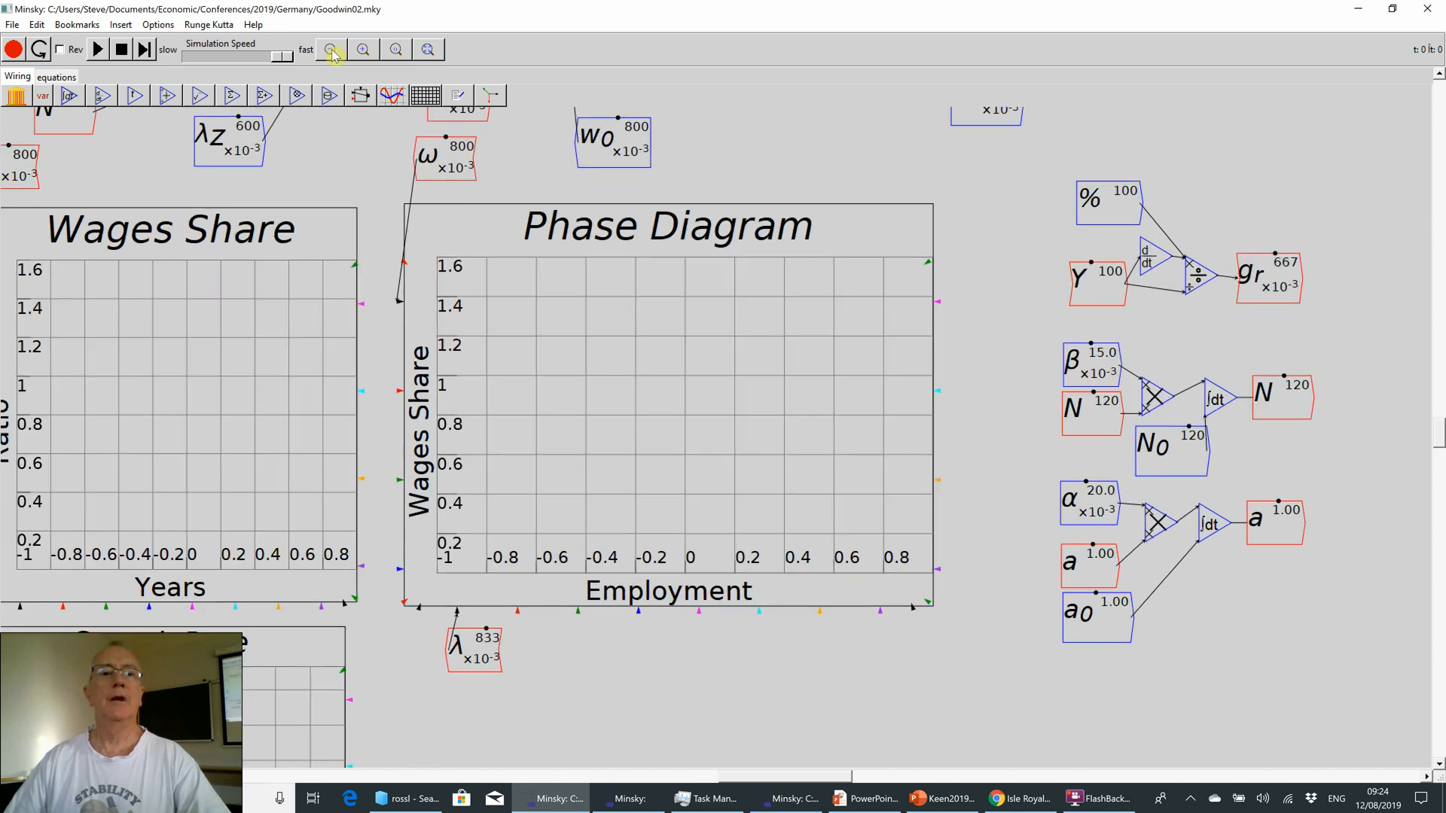
click(331, 51)
click(330, 51)
click(331, 51)
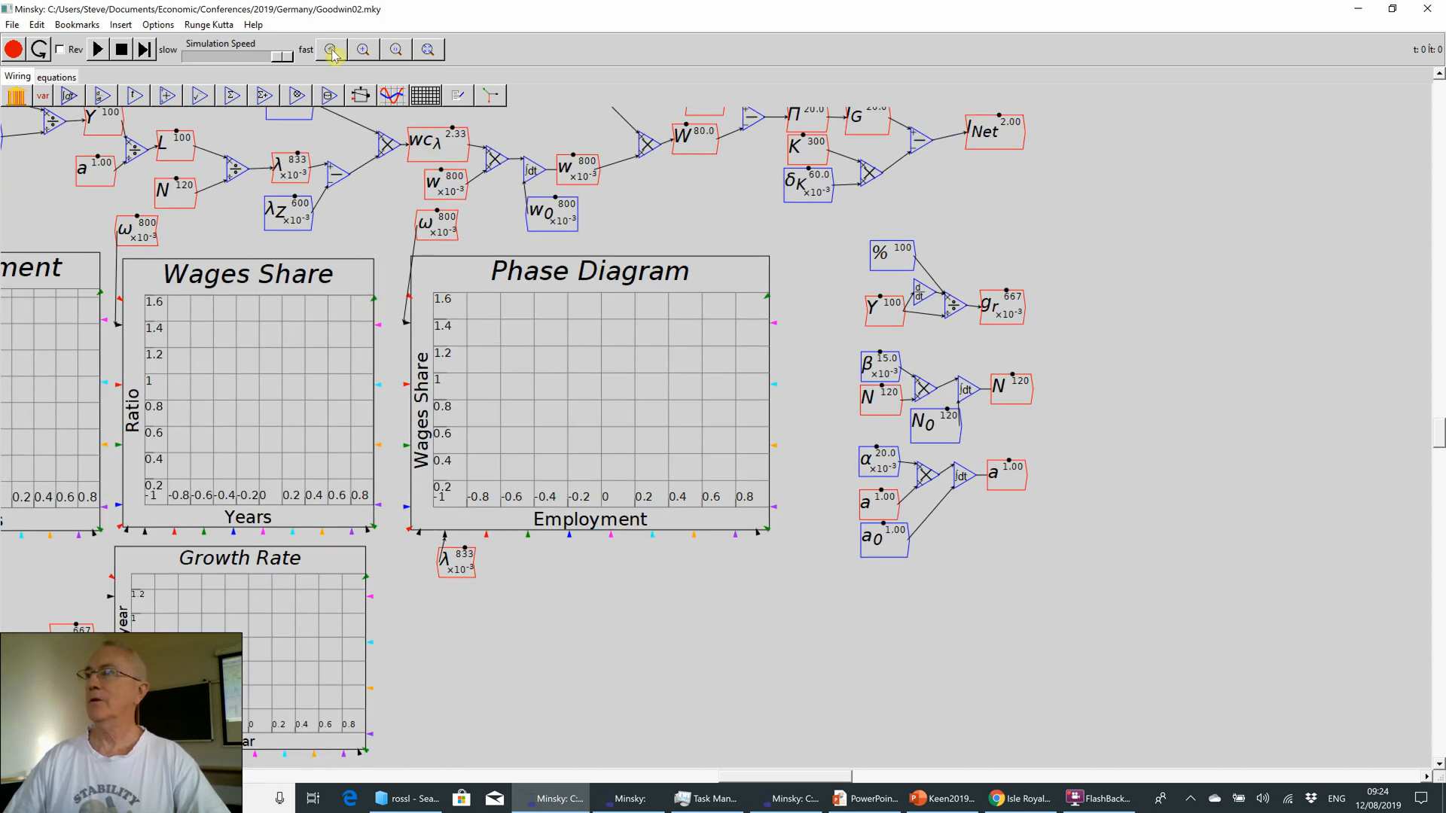
click(330, 50)
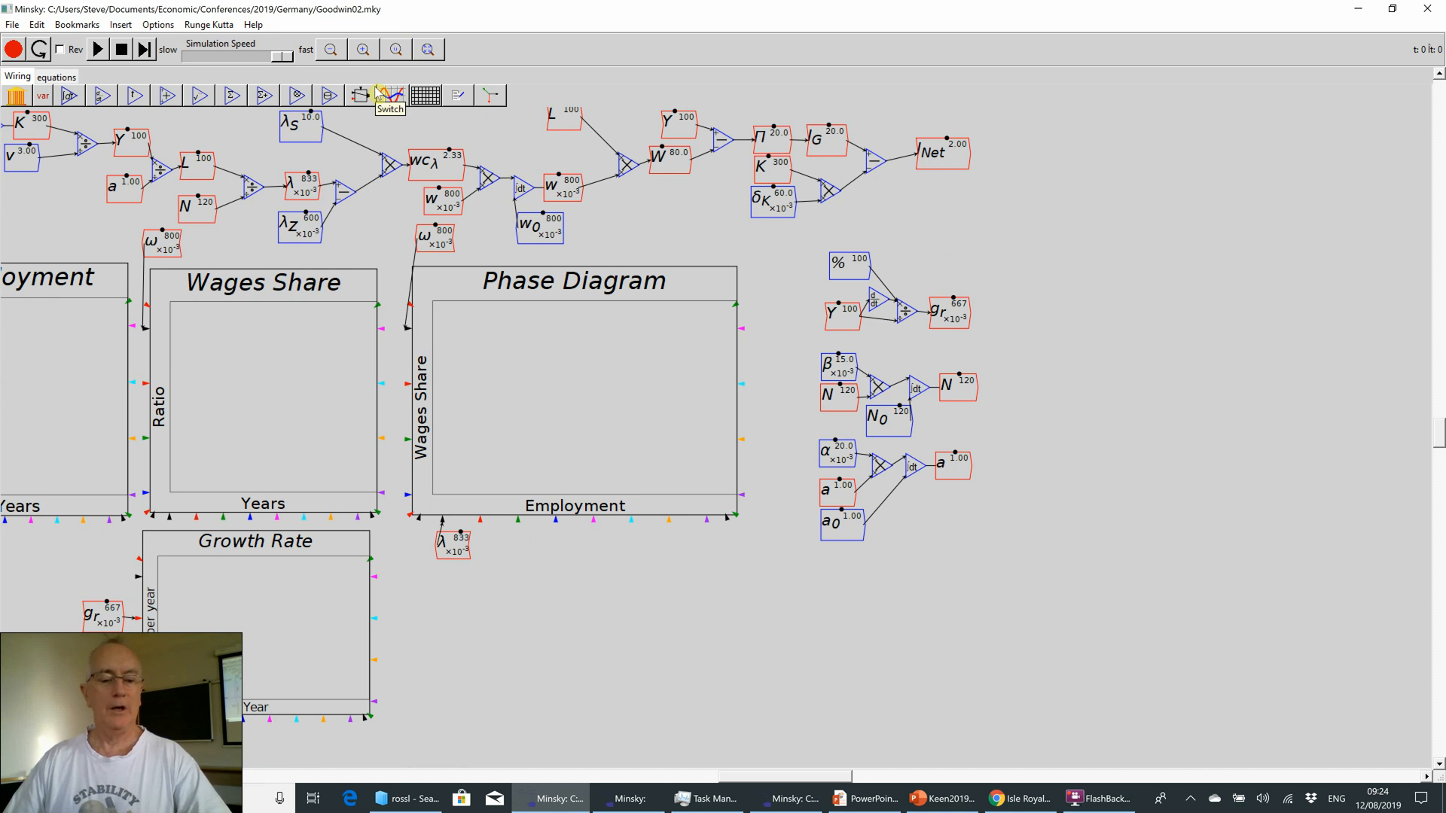
- Launch MinskyBeta, open the recent file PredatorPrey01MooseOnly.mky and maximize its window
key(super)
text(mi)
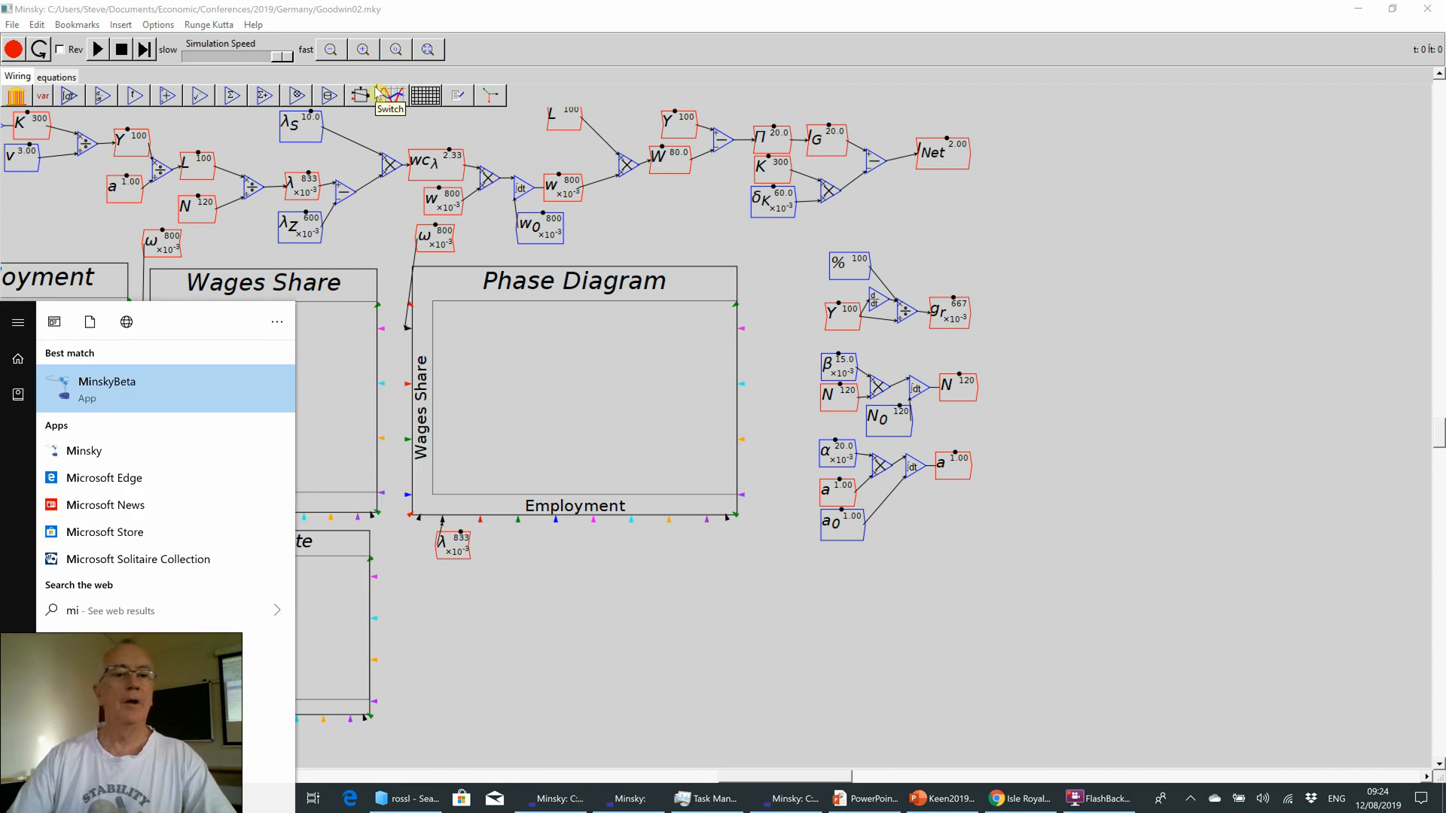
key(Return)
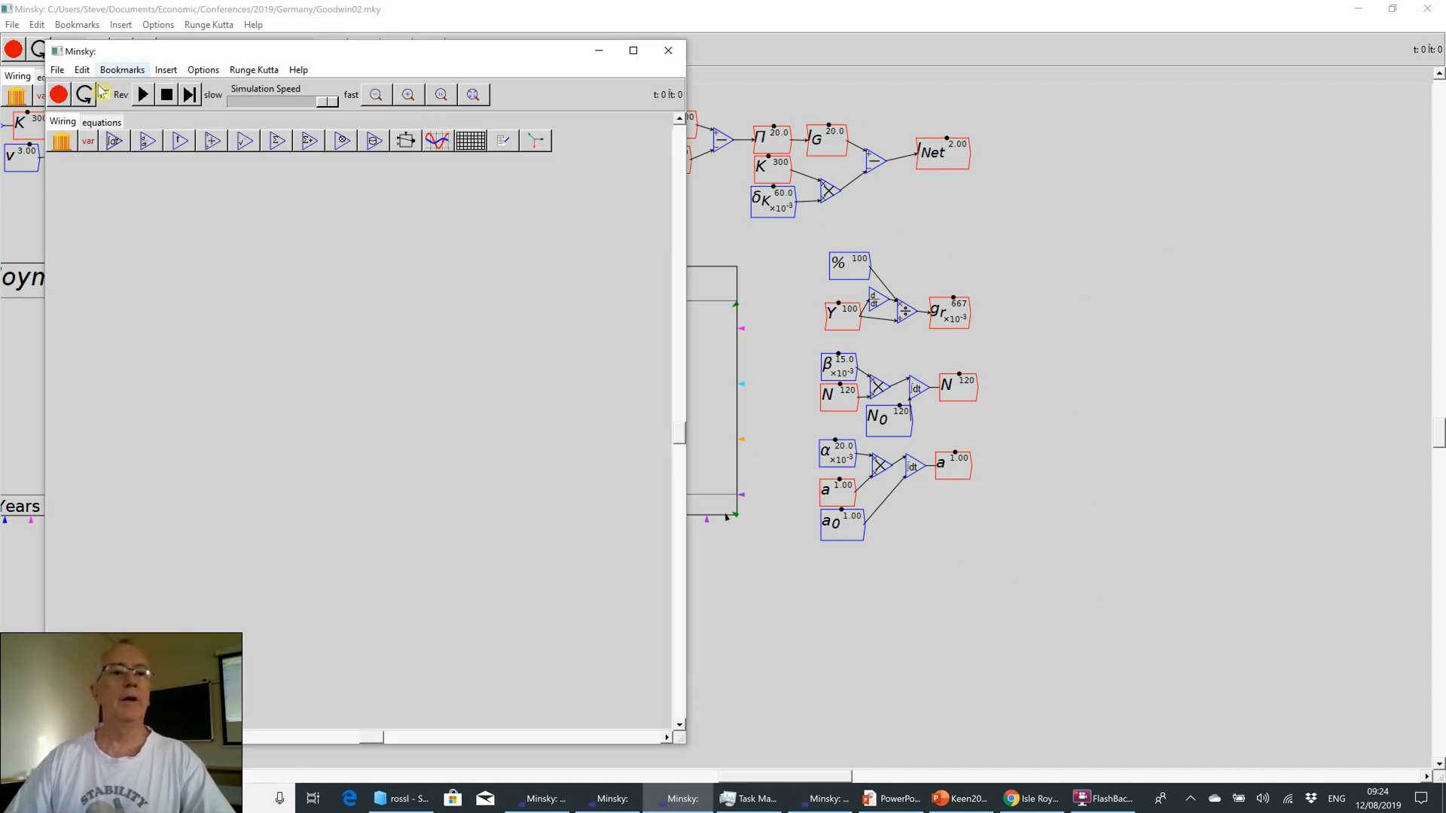
click(57, 69)
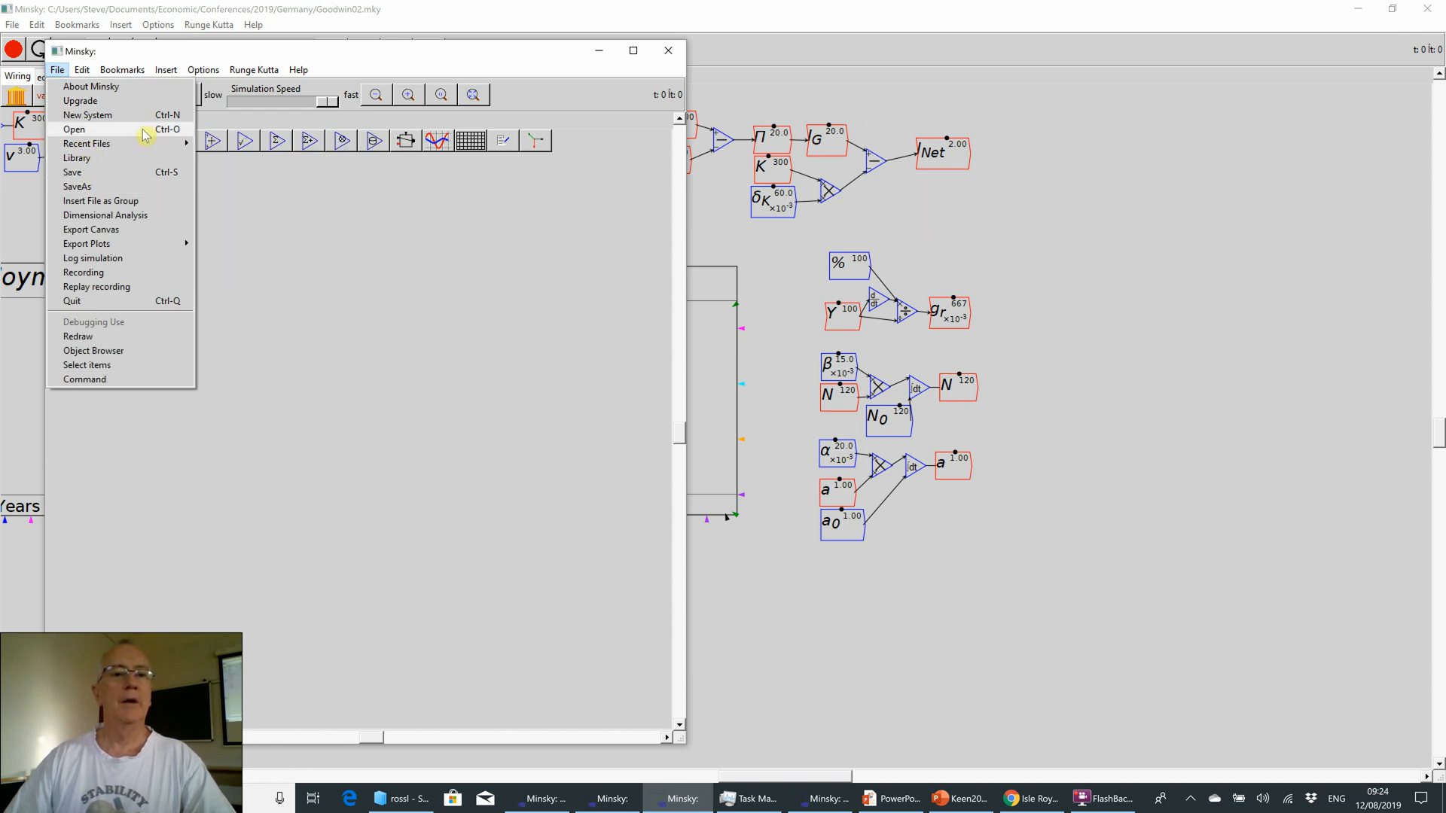
mouse_move(147, 144)
click(215, 147)
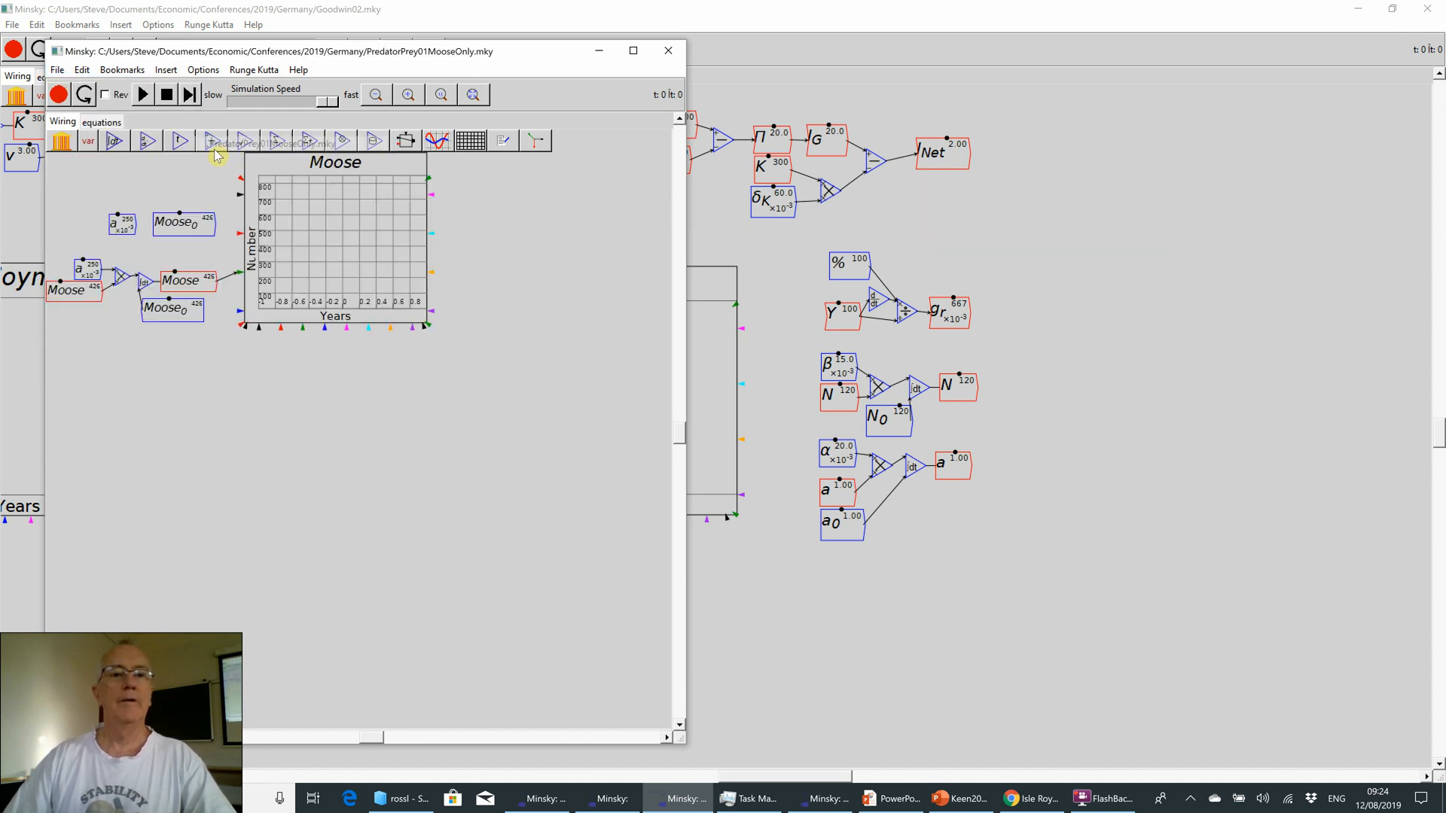
click(634, 51)
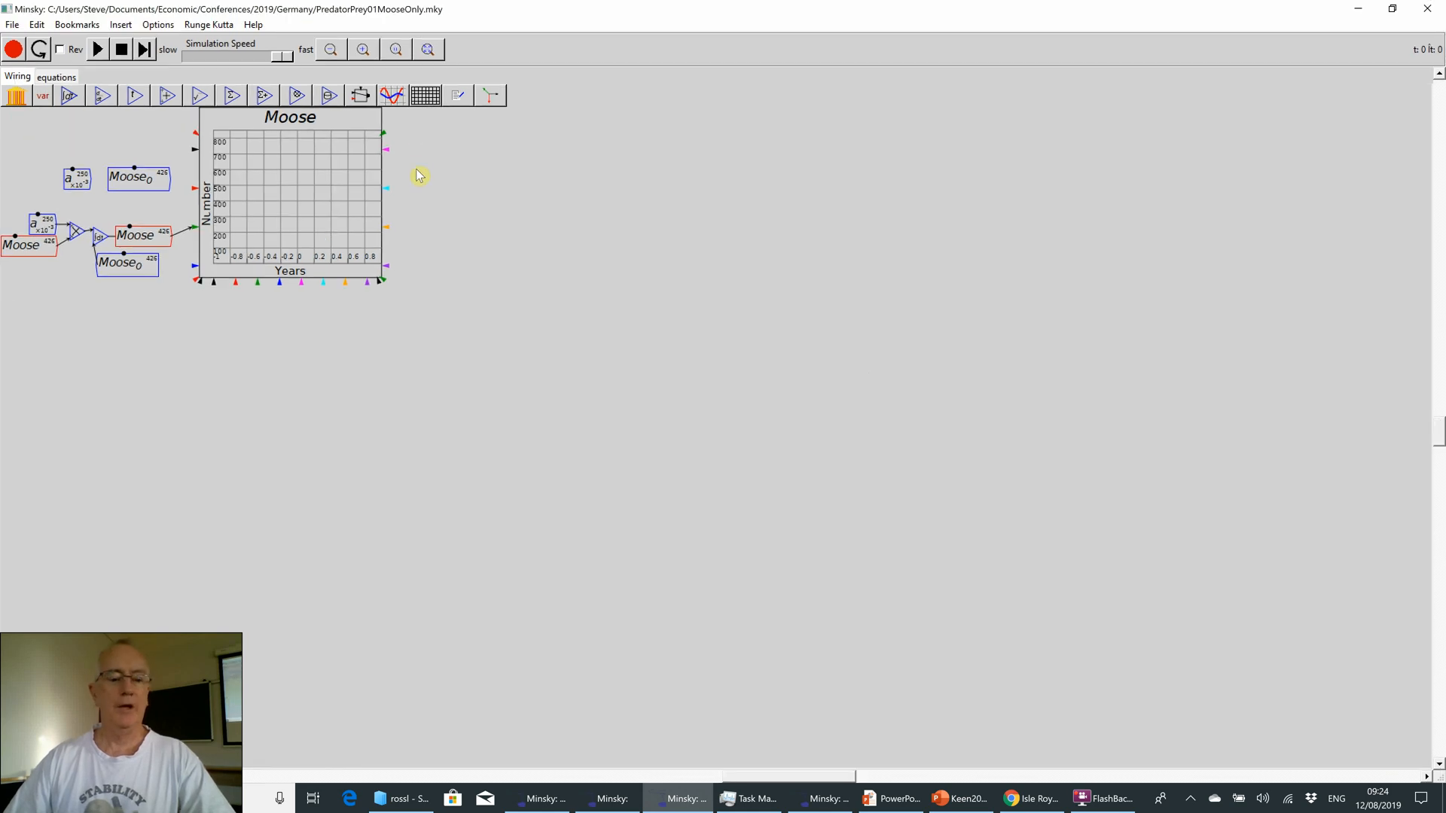
- Move the unwired Moose_0 and a parameters higher above the wired Moose diagram, keeping them side by side
drag(416, 168, 703, 355)
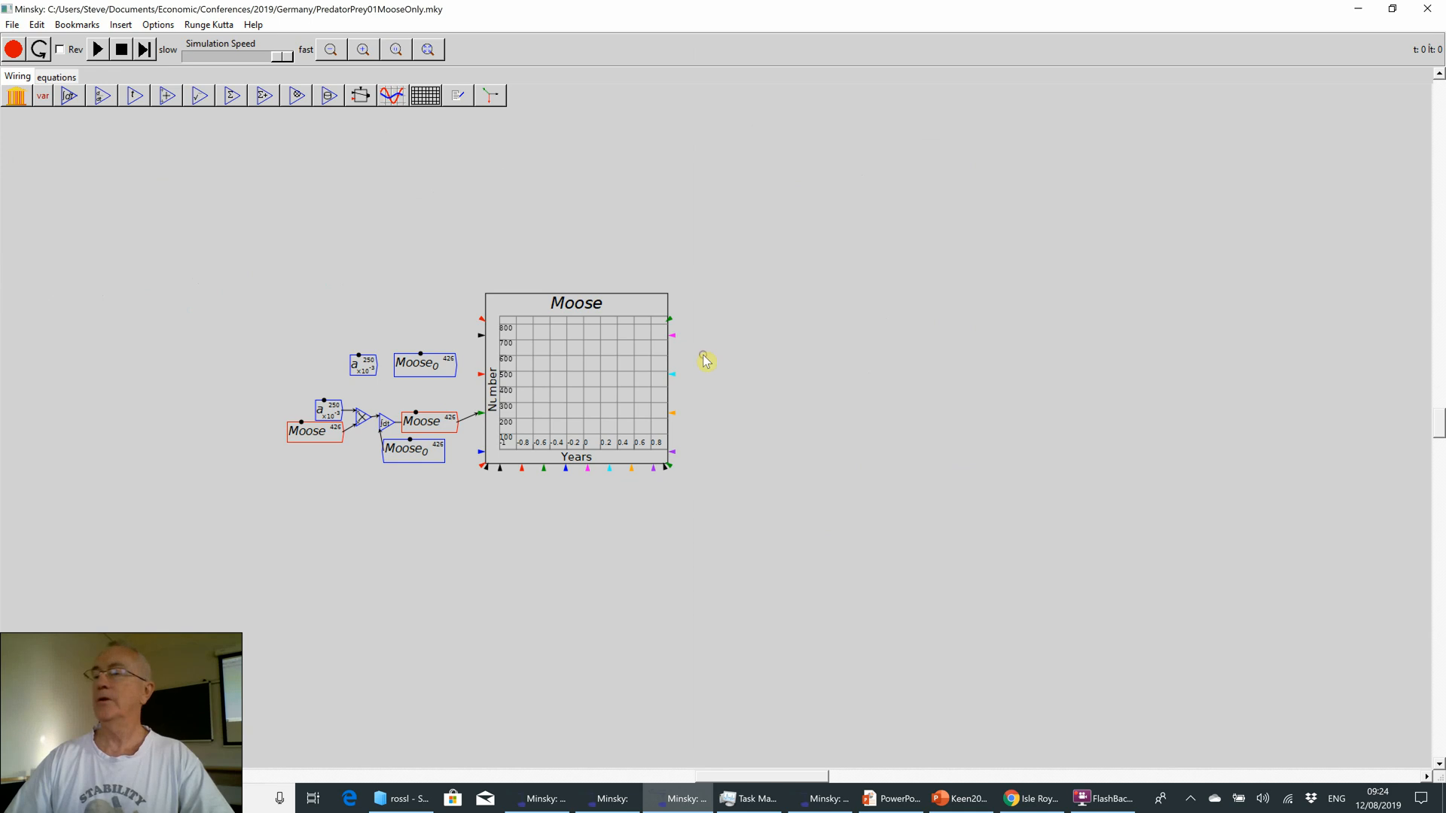
click(358, 50)
click(359, 50)
click(358, 50)
click(359, 49)
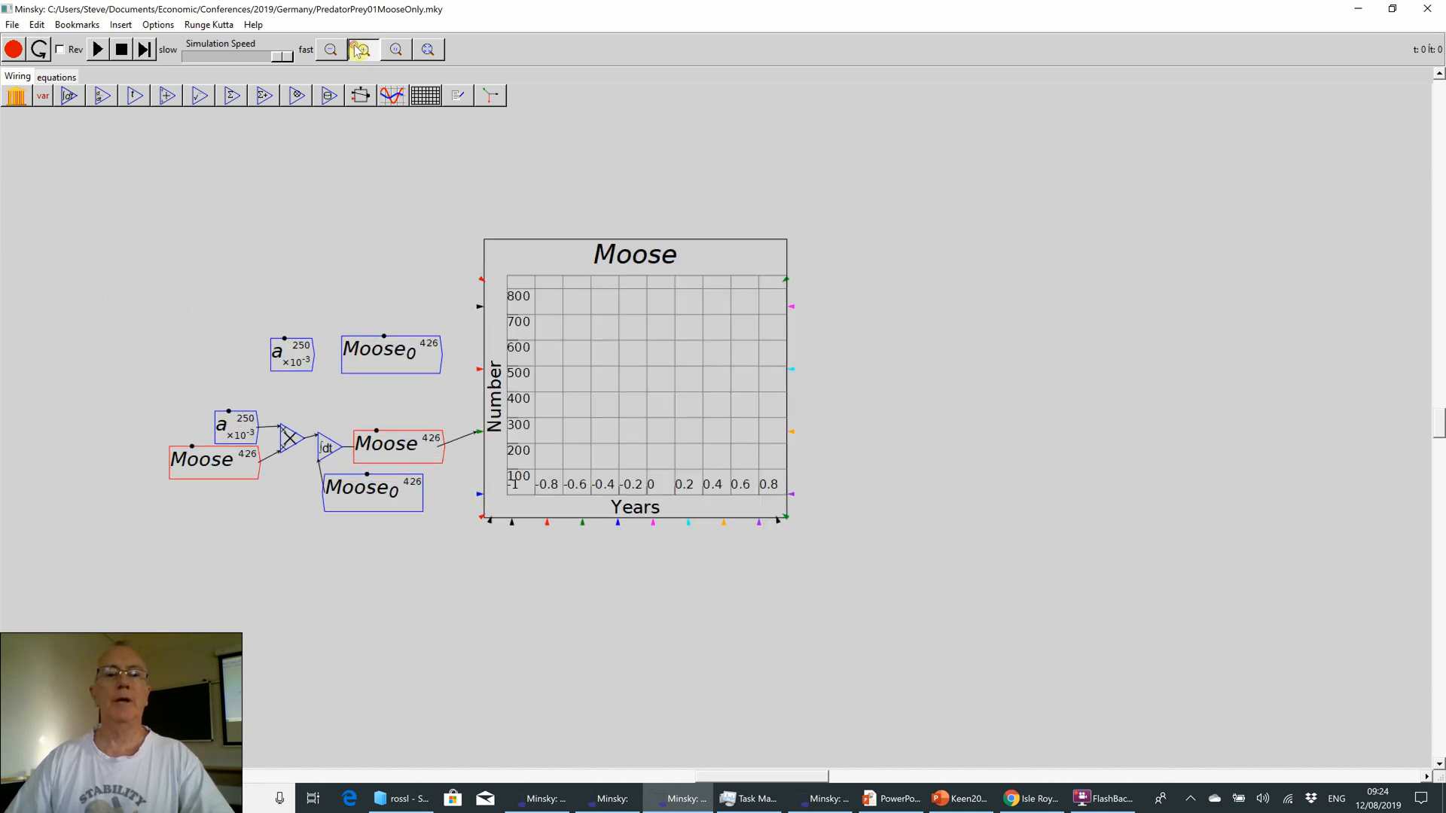
click(358, 50)
click(358, 50)
click(358, 50)
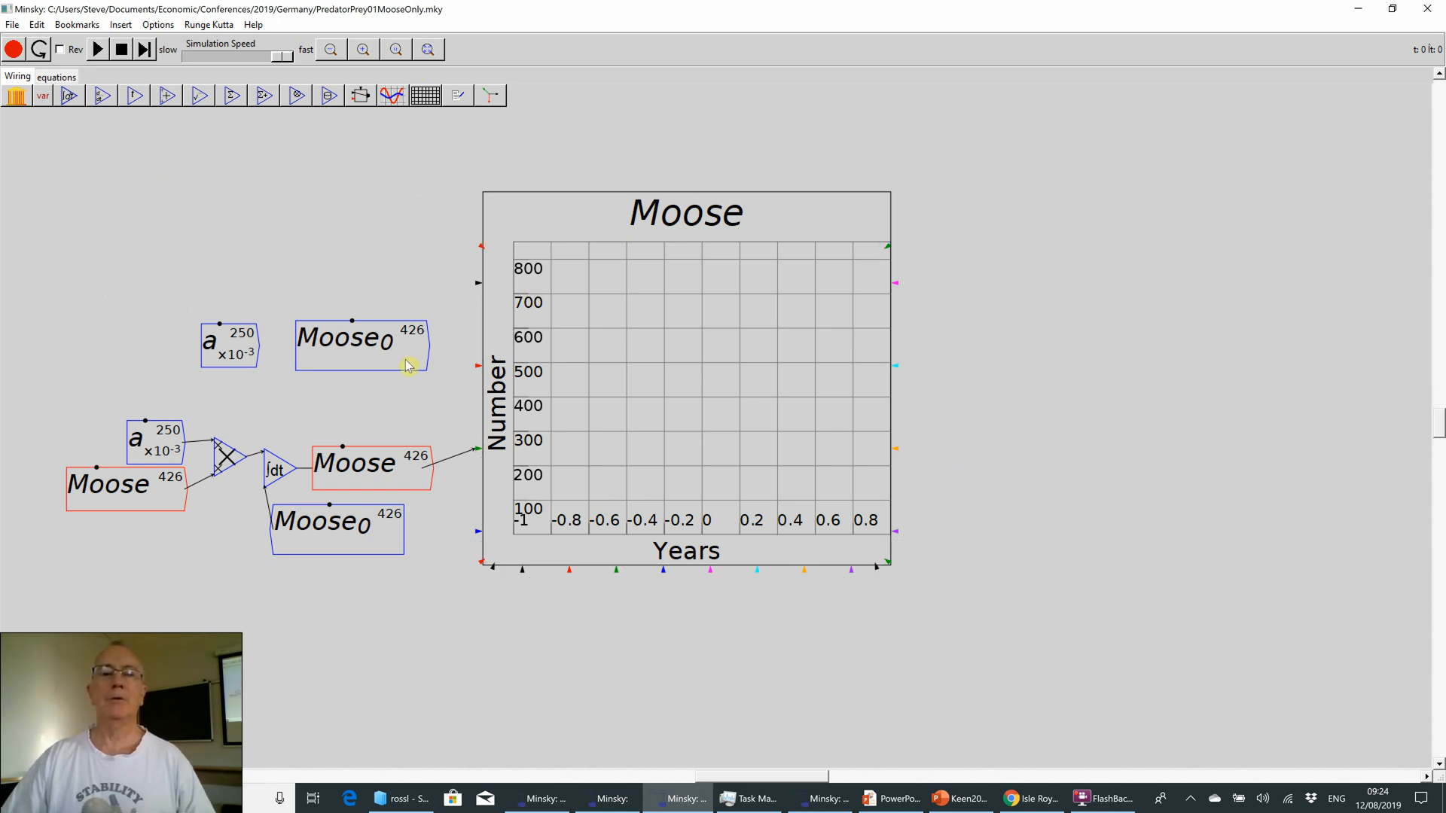
drag(381, 339, 376, 217)
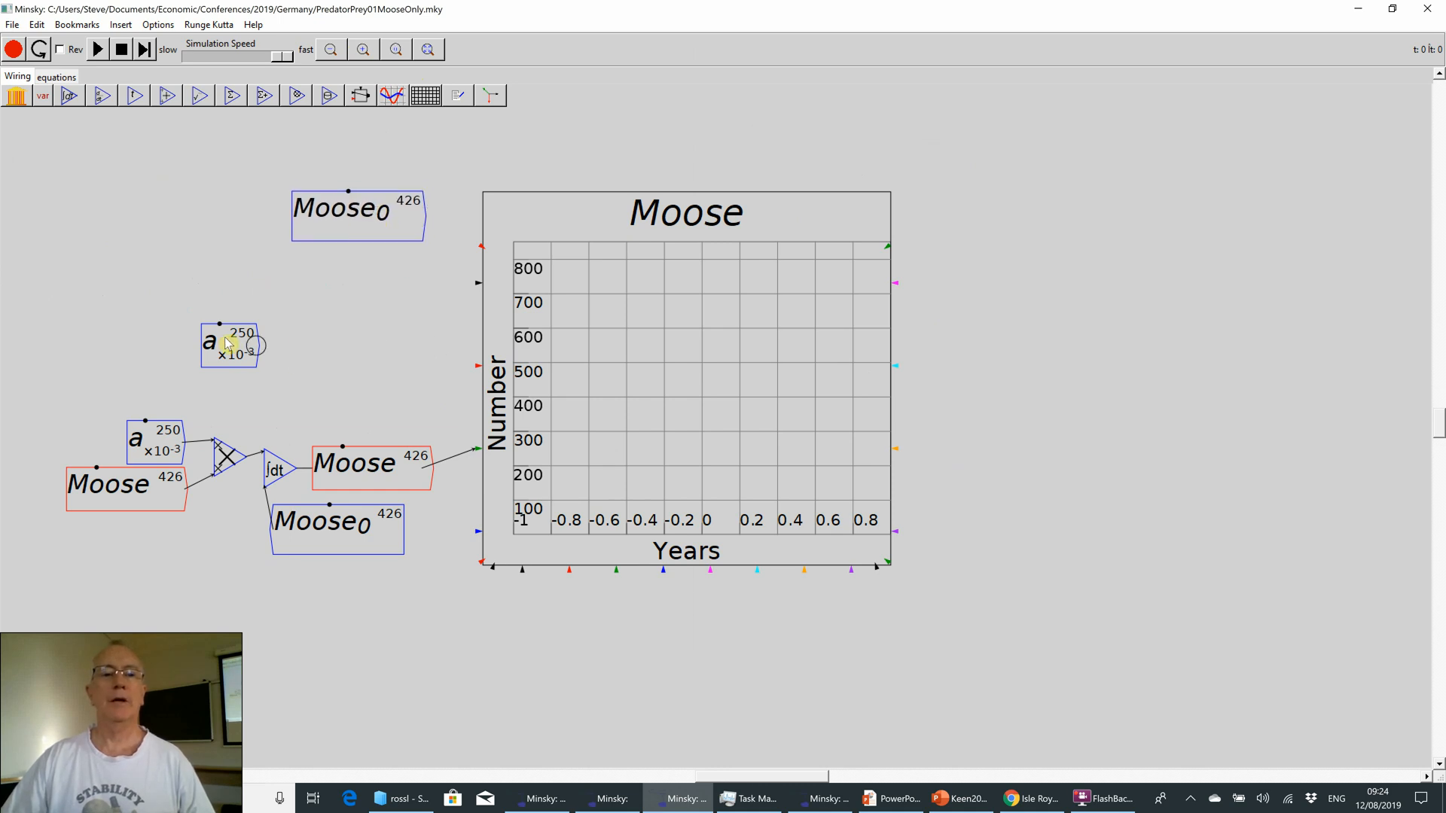
drag(227, 329, 224, 219)
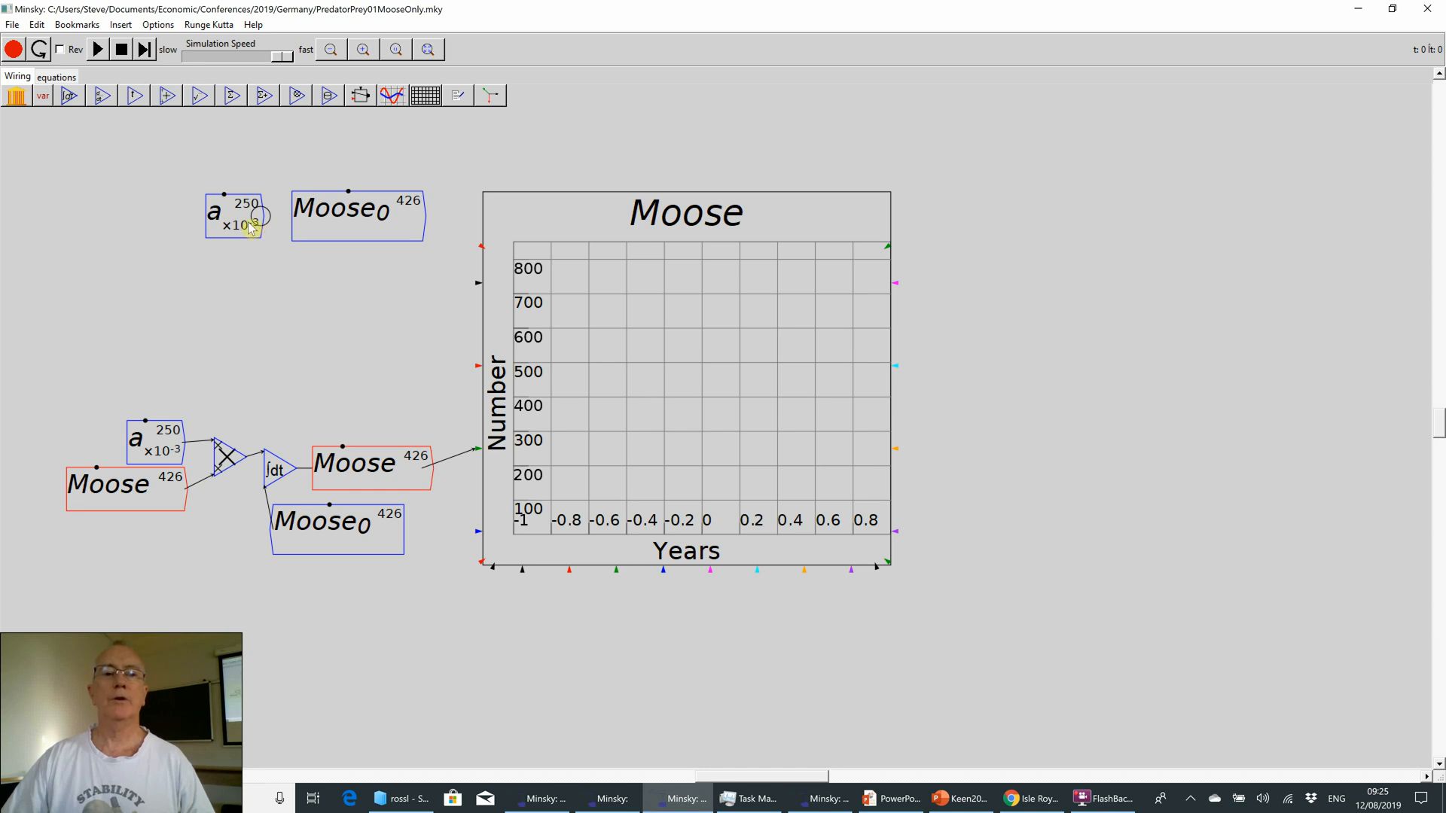
drag(292, 306, 256, 229)
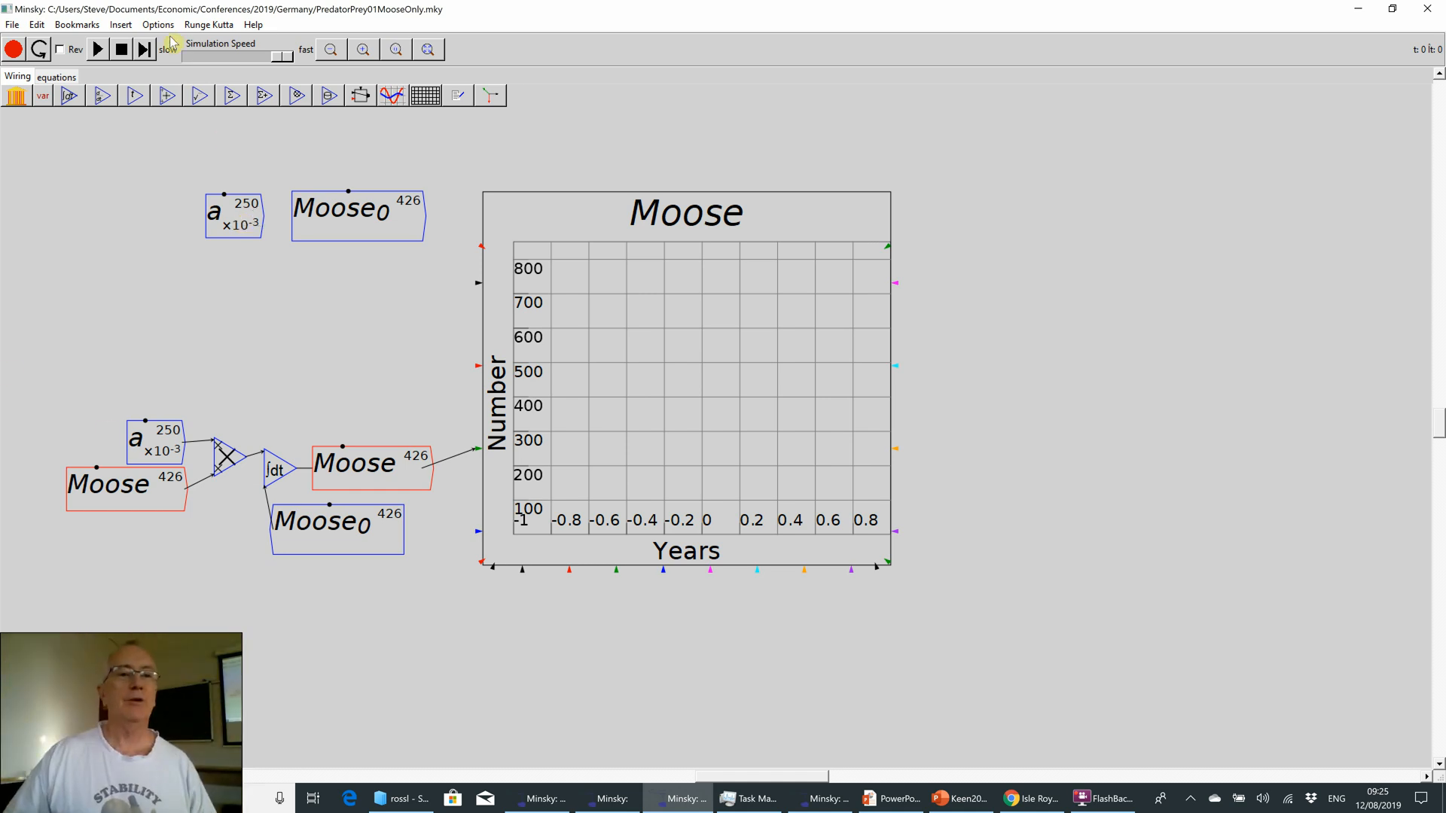
- Run the simulation to plot Moose over the years, and pause it at about t = 11
click(96, 49)
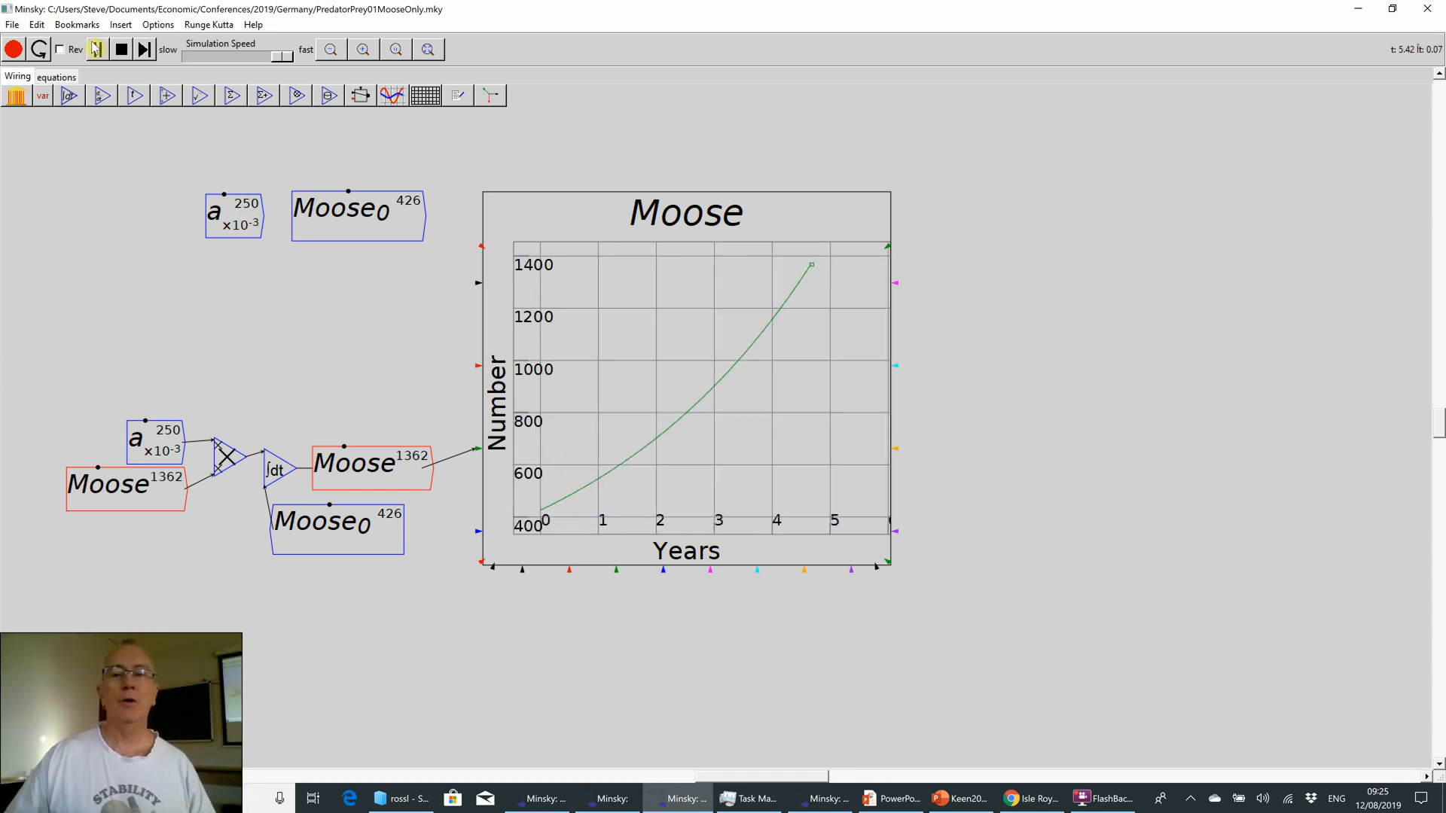
click(96, 49)
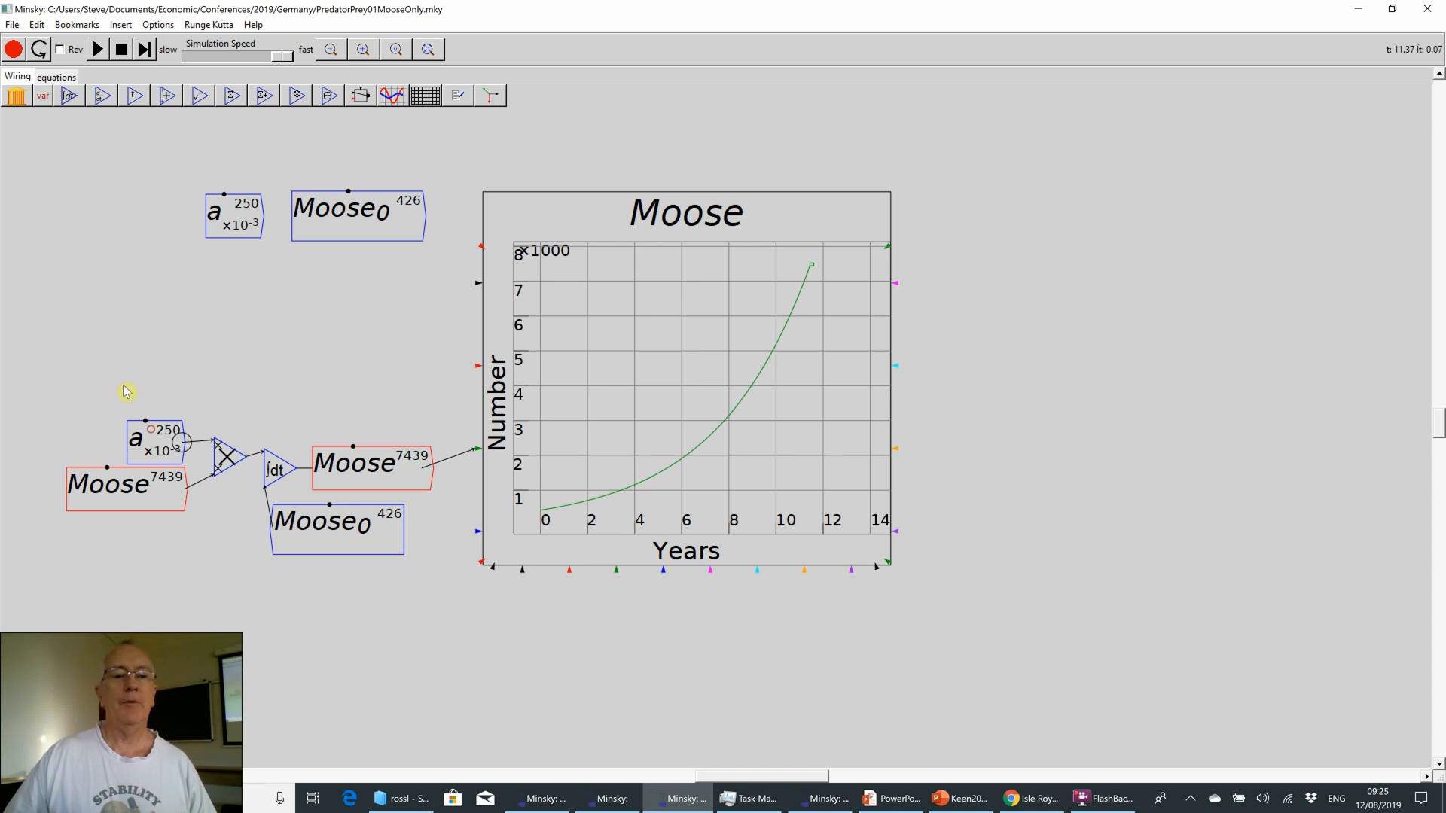
- Try moving the wired a parameter away from the multiplication block, bending its wire into a curve and straightening it
drag(147, 437, 110, 374)
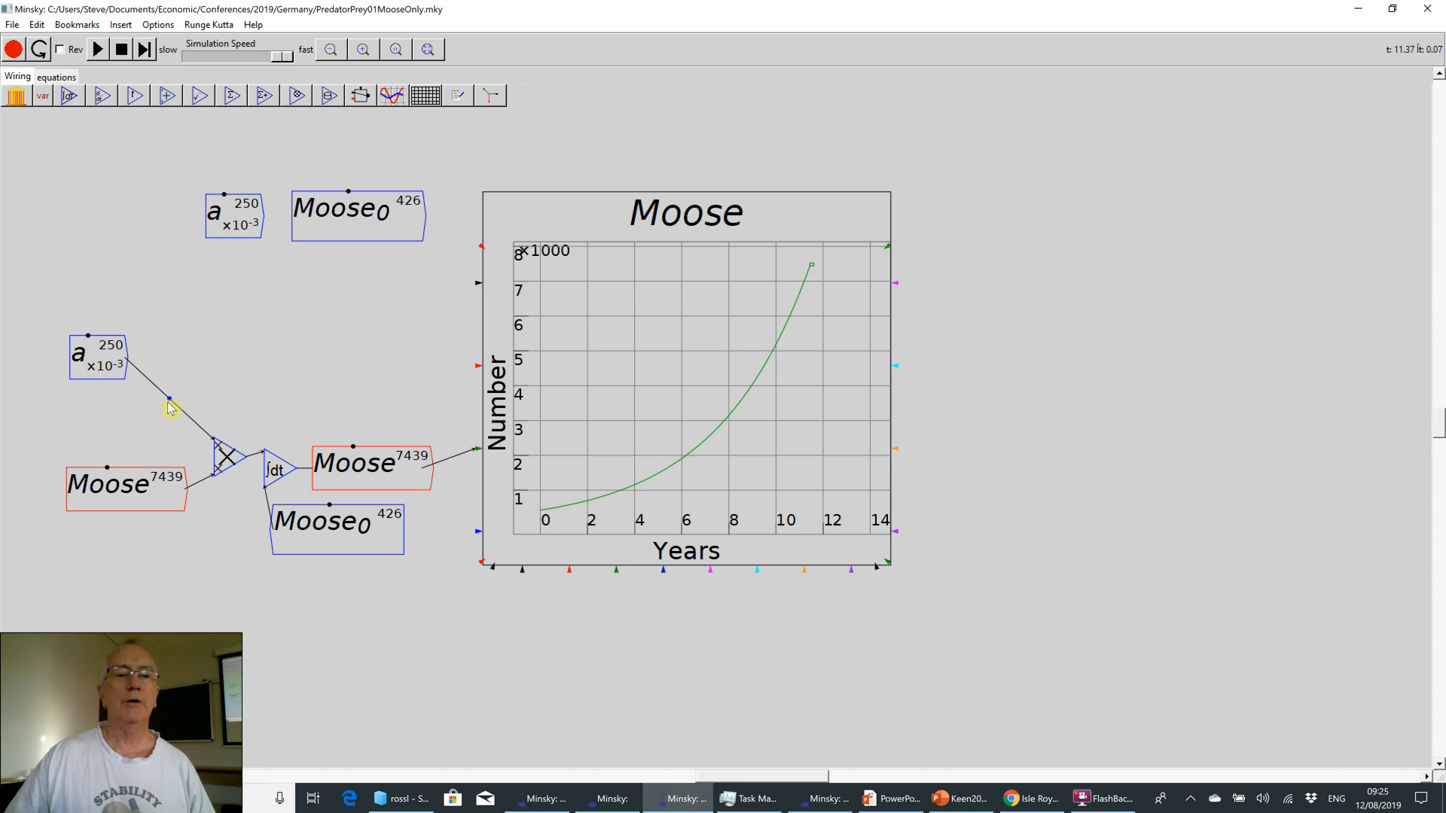
drag(170, 404, 201, 334)
right_click(202, 334)
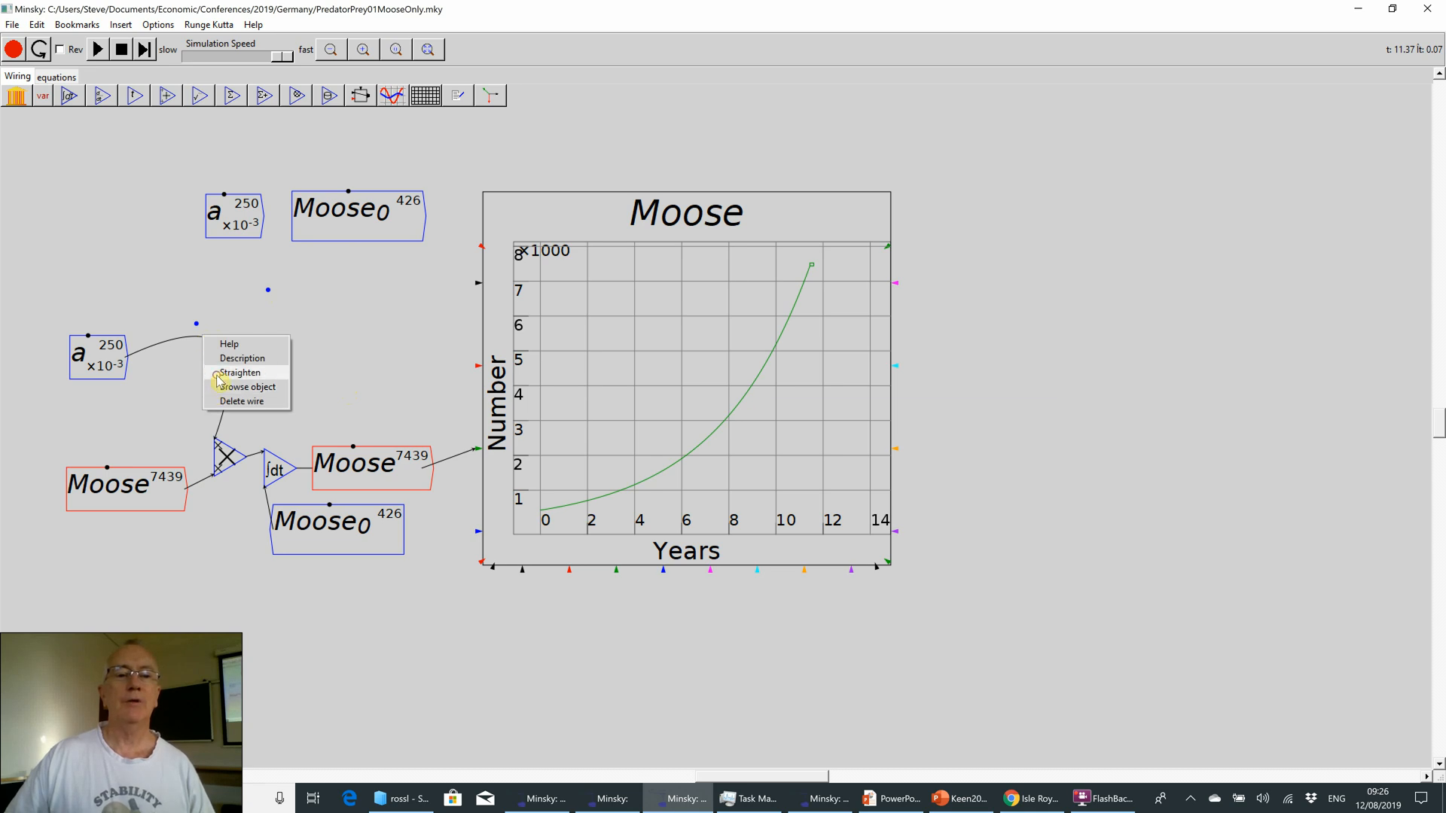
click(217, 372)
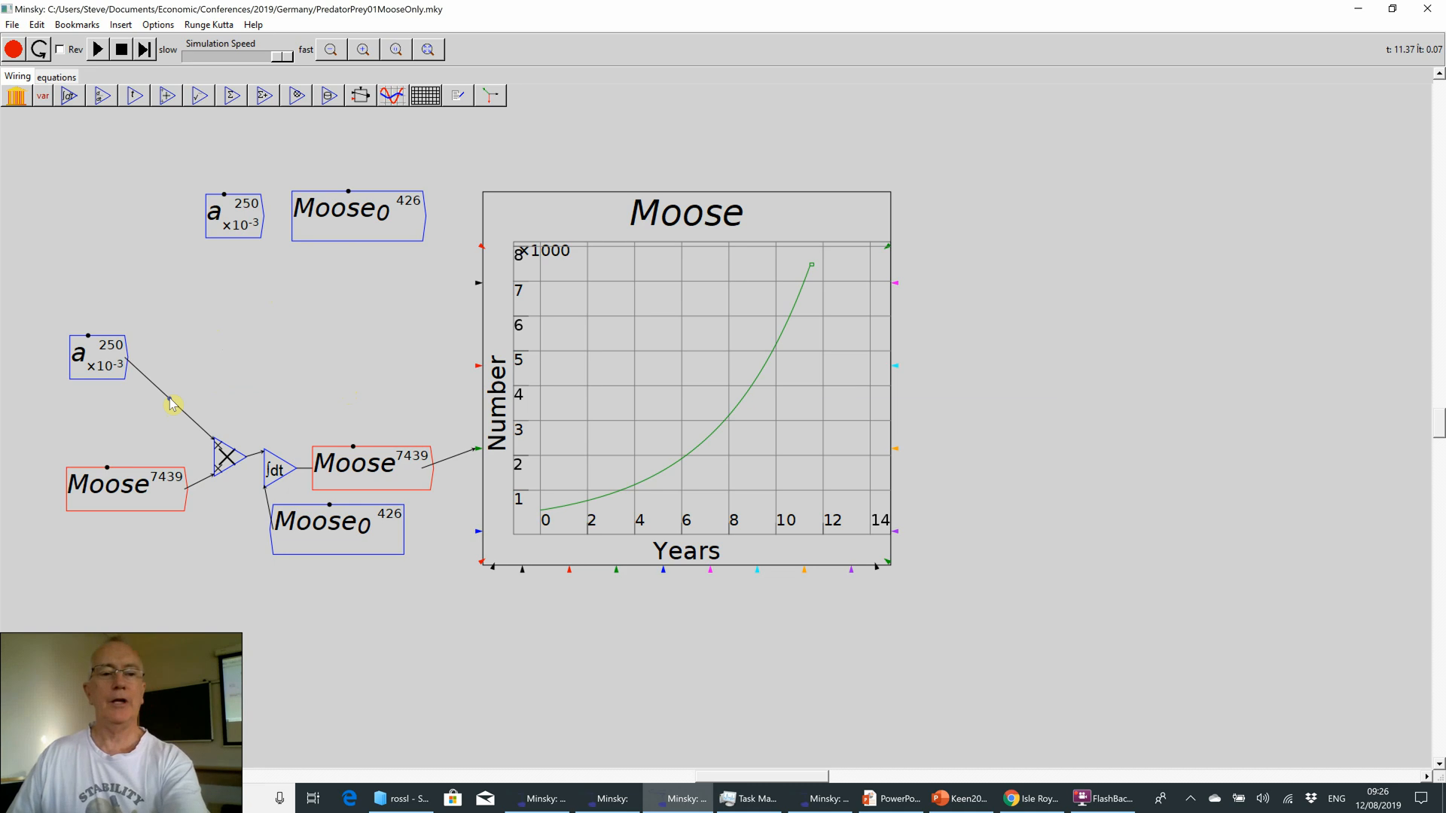
- Delete the wire from a, try wiring it to the multiplication block's lower input, and rewire it to the upper input
key(Delete)
drag(125, 358, 203, 477)
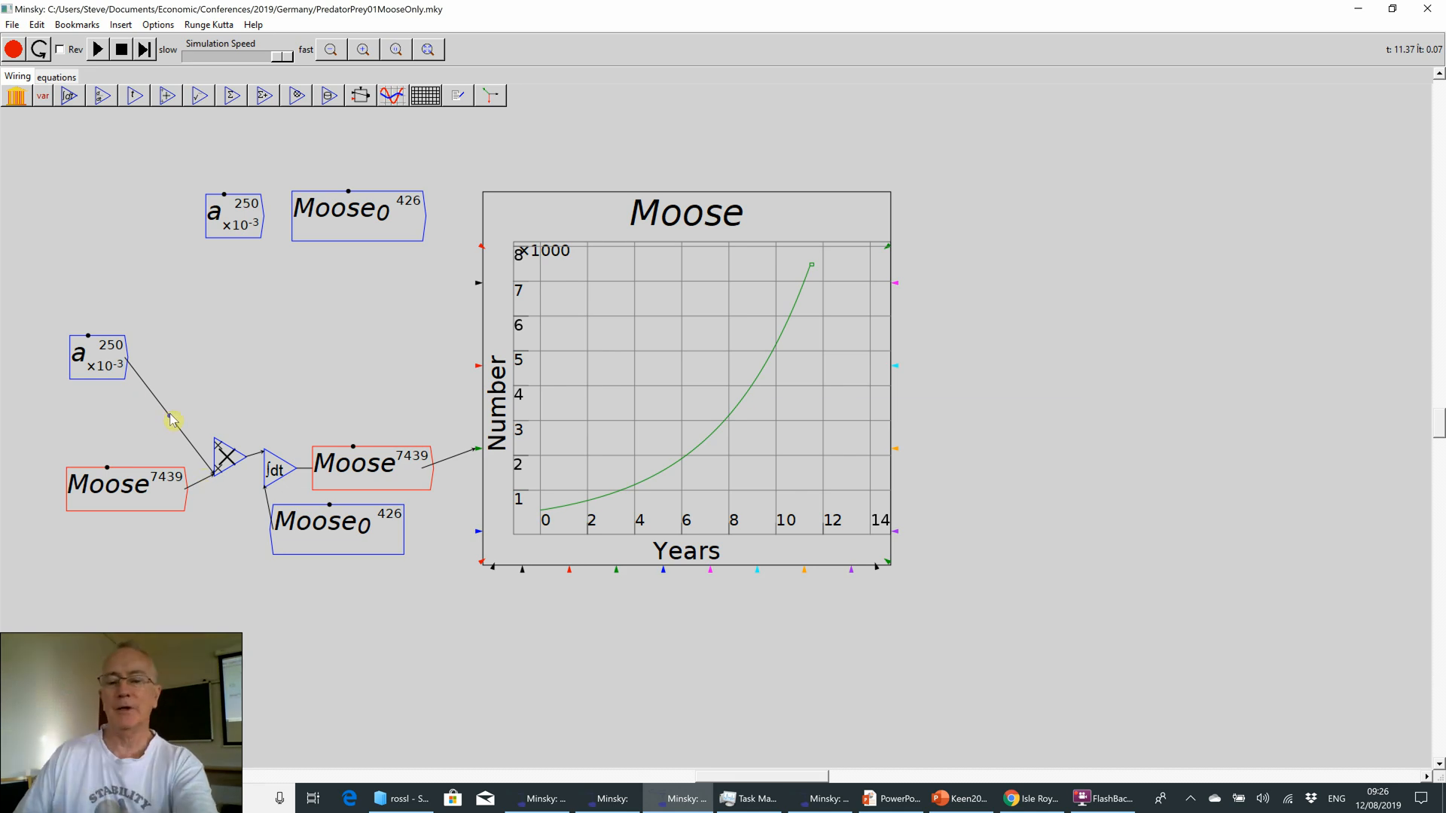
key(Delete)
drag(125, 358, 175, 432)
- Move the wired a back above Moose, and nudge the multiplication block and the lower Moose_0 into line with the integral
drag(84, 360, 150, 474)
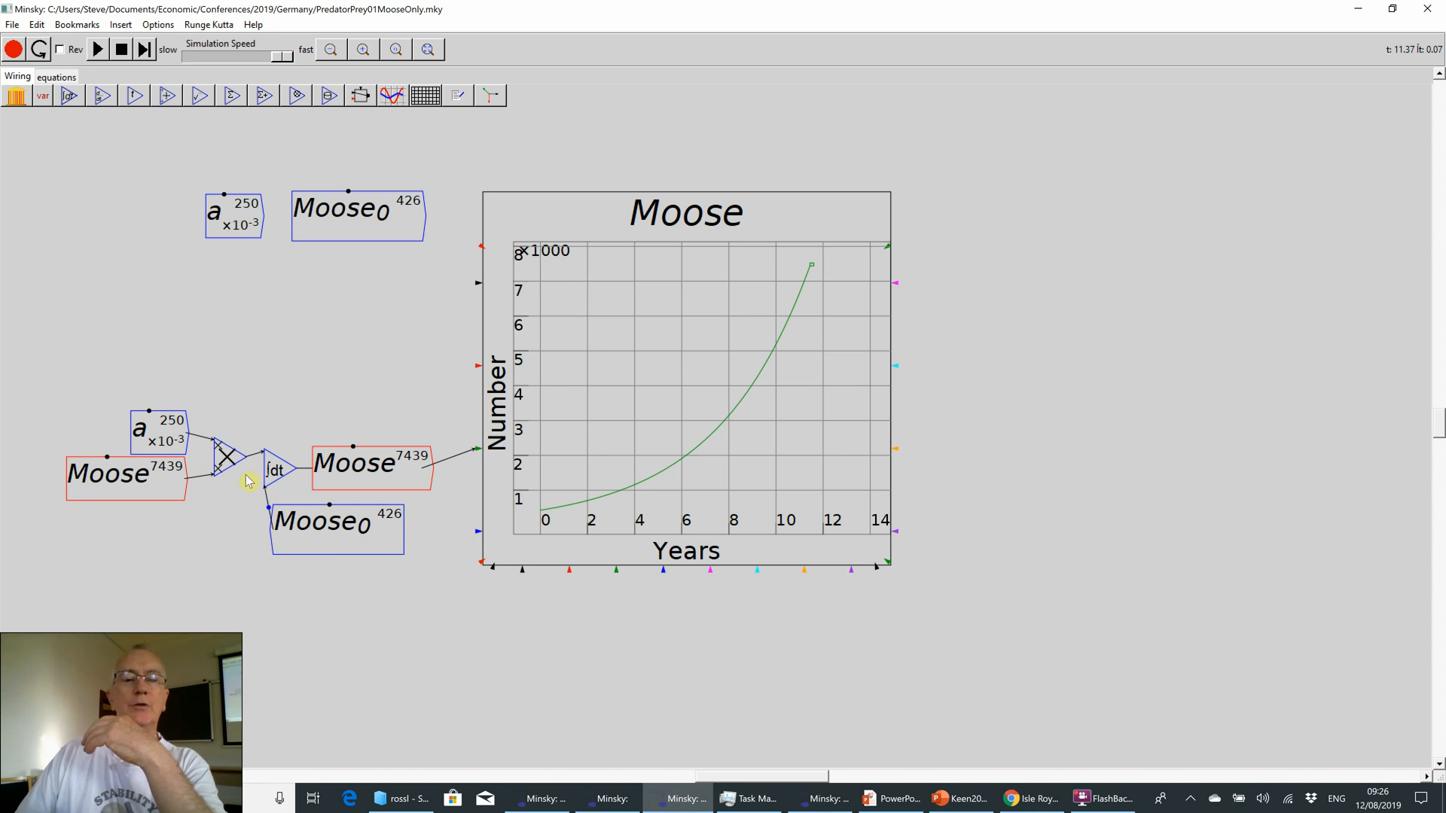
drag(228, 463, 226, 457)
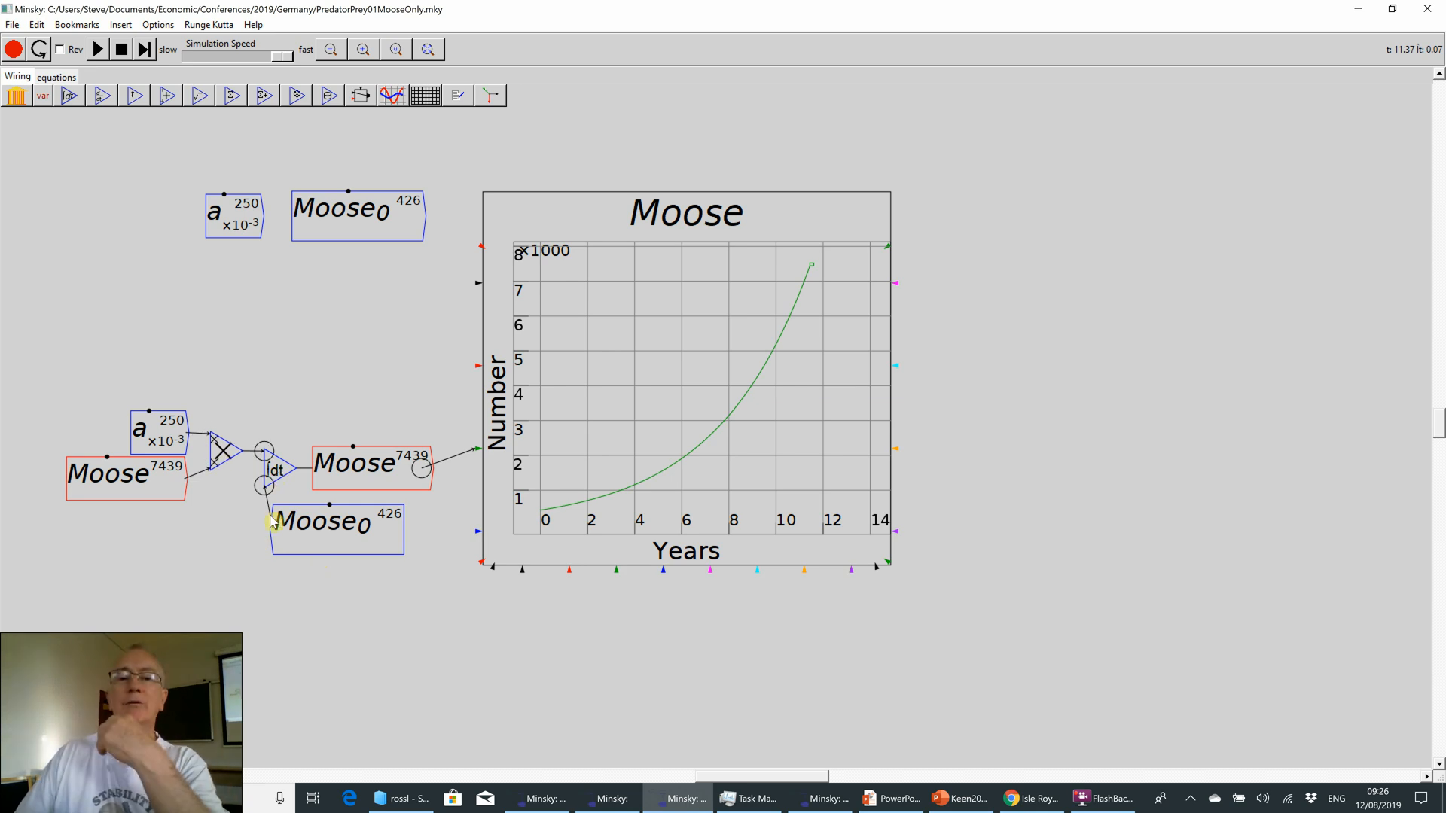
drag(286, 530, 285, 532)
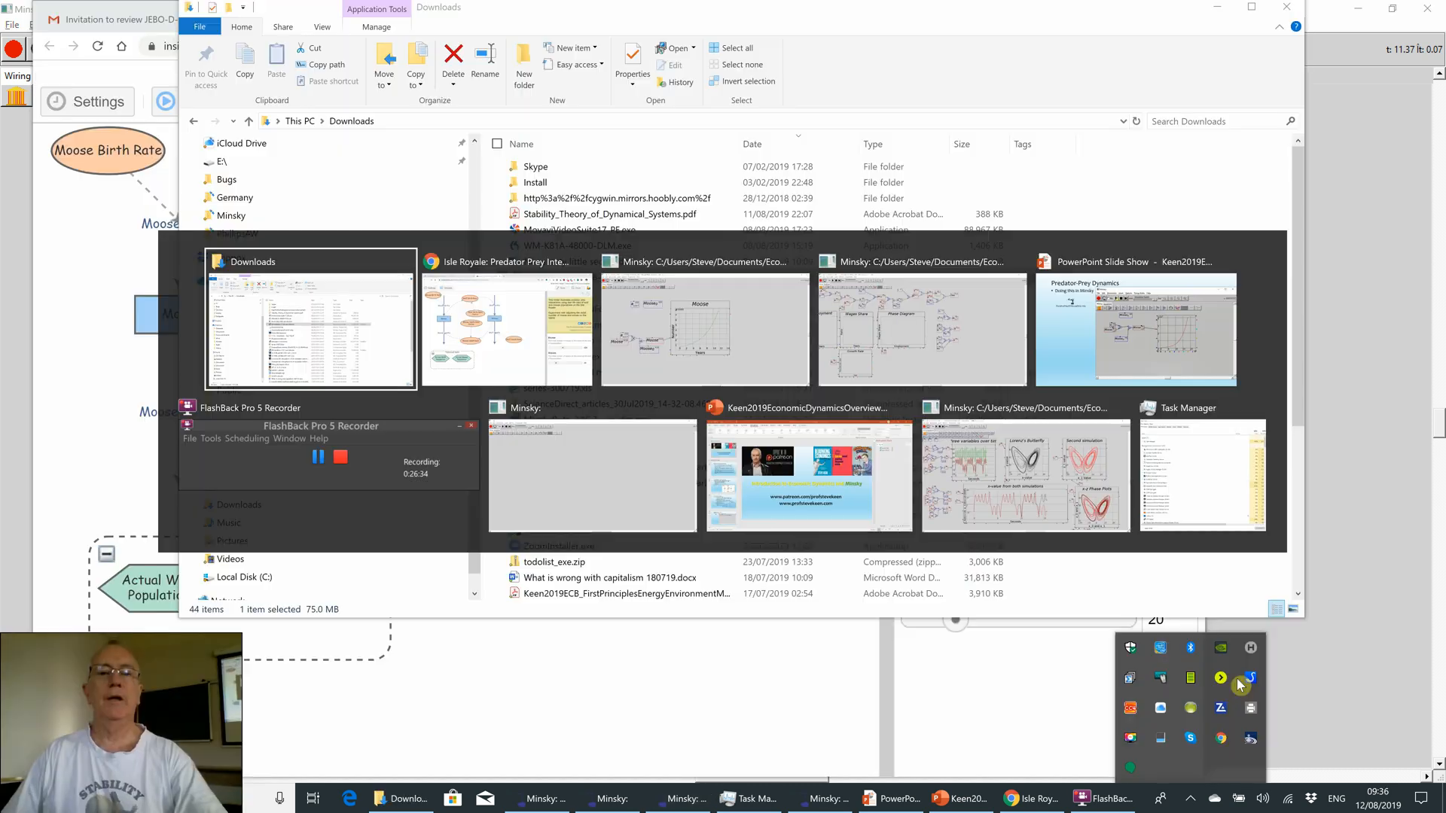
- Switch to the PowerPoint slide show and advance to the "Do the same for Wolves" slide
key(alt+Tab)
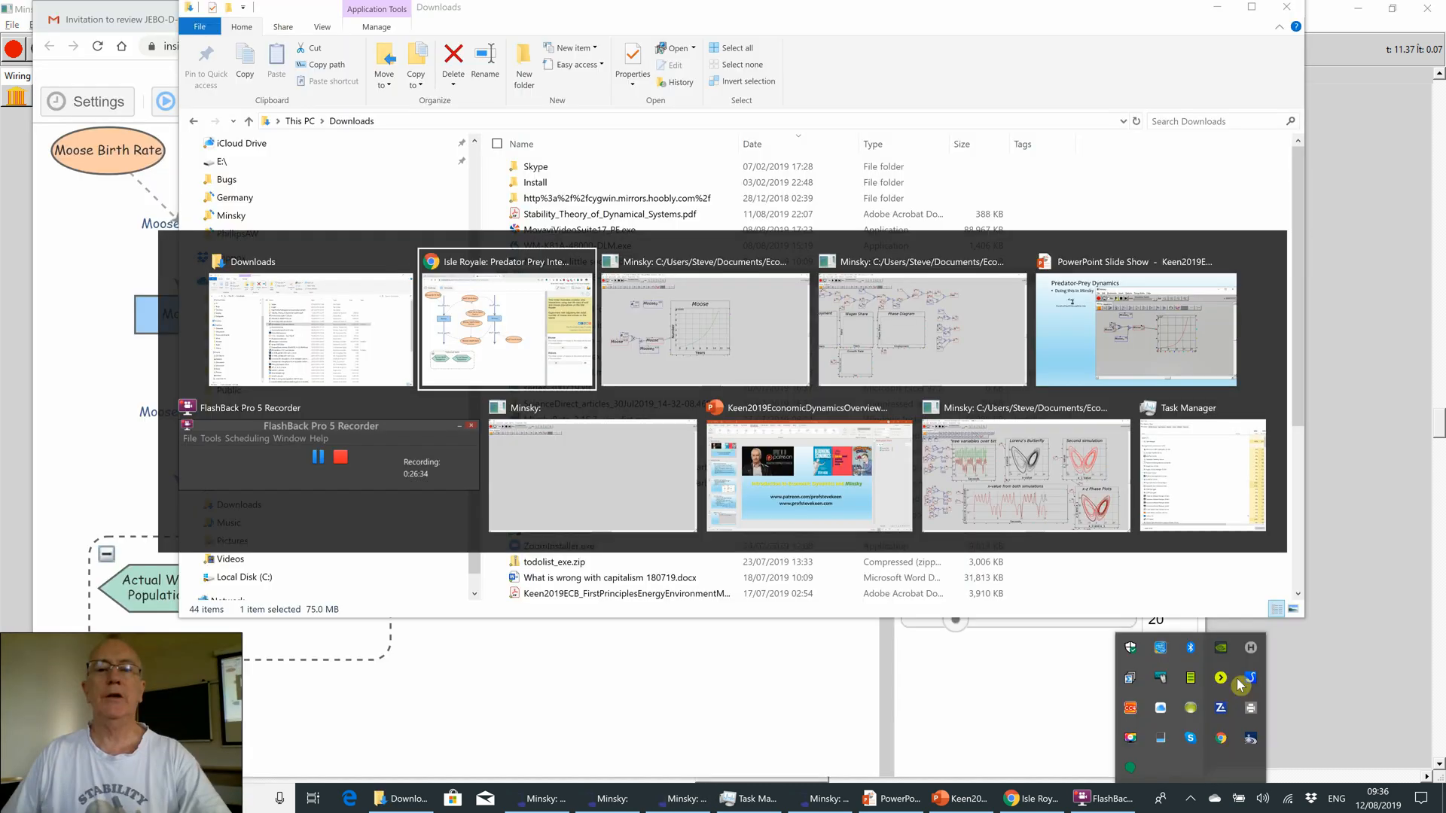
key(alt+Tab)
key(alt+Tab)
key(alt+Tab)
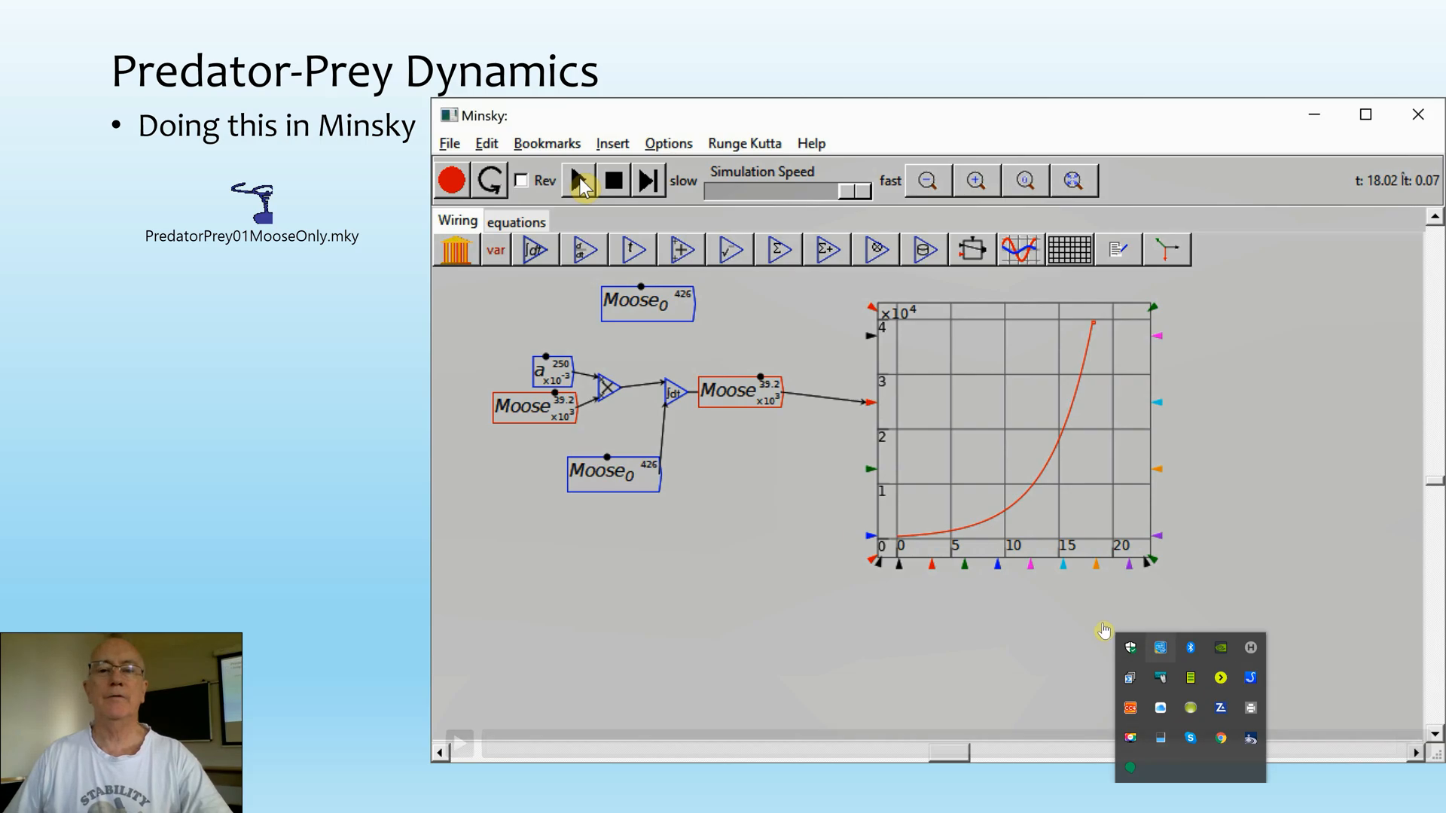
click(230, 342)
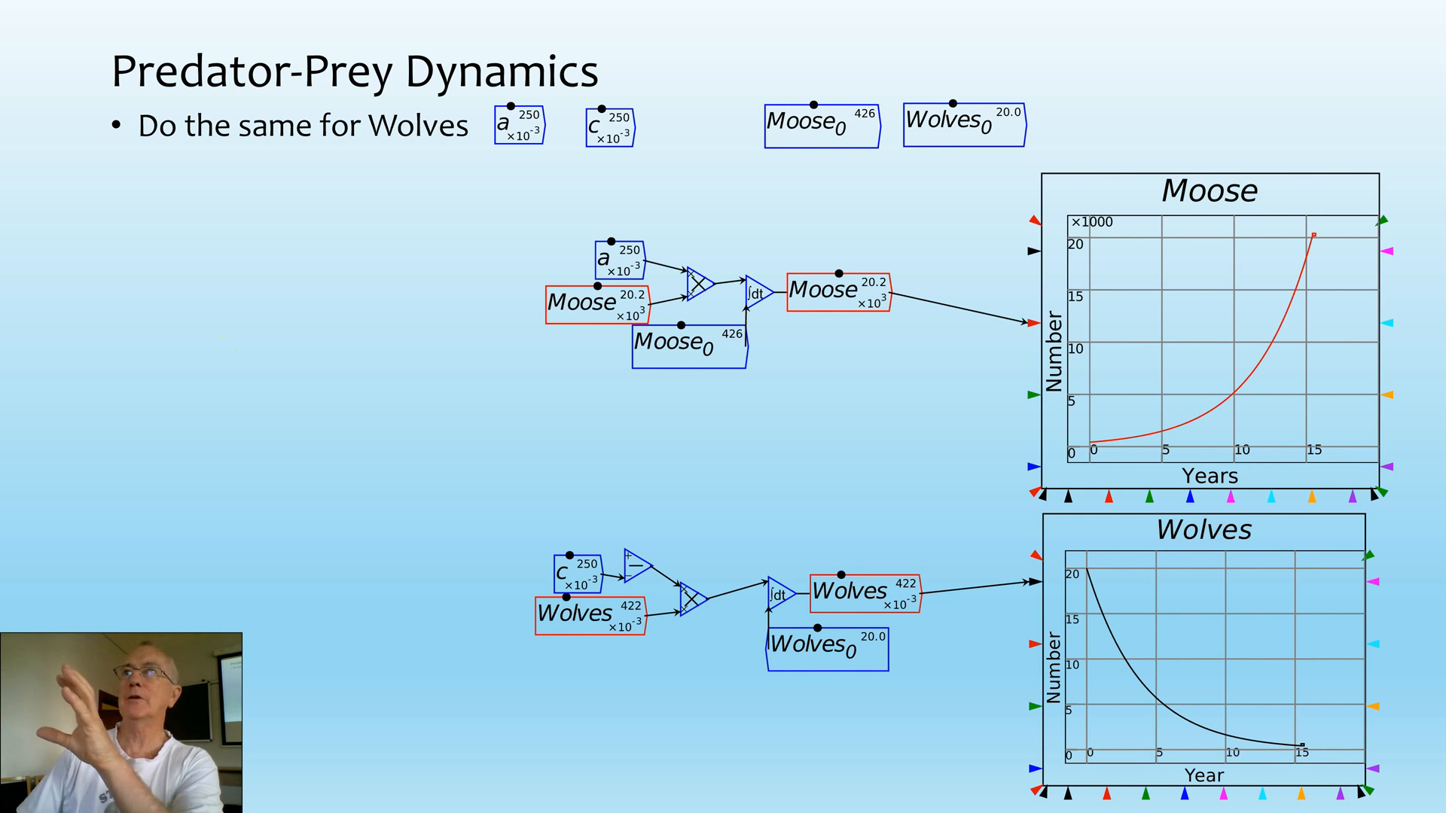
- Switch back to the PredatorPrey01MooseOnly.mky window in Minsky and display the model's equations
key(alt+Tab)
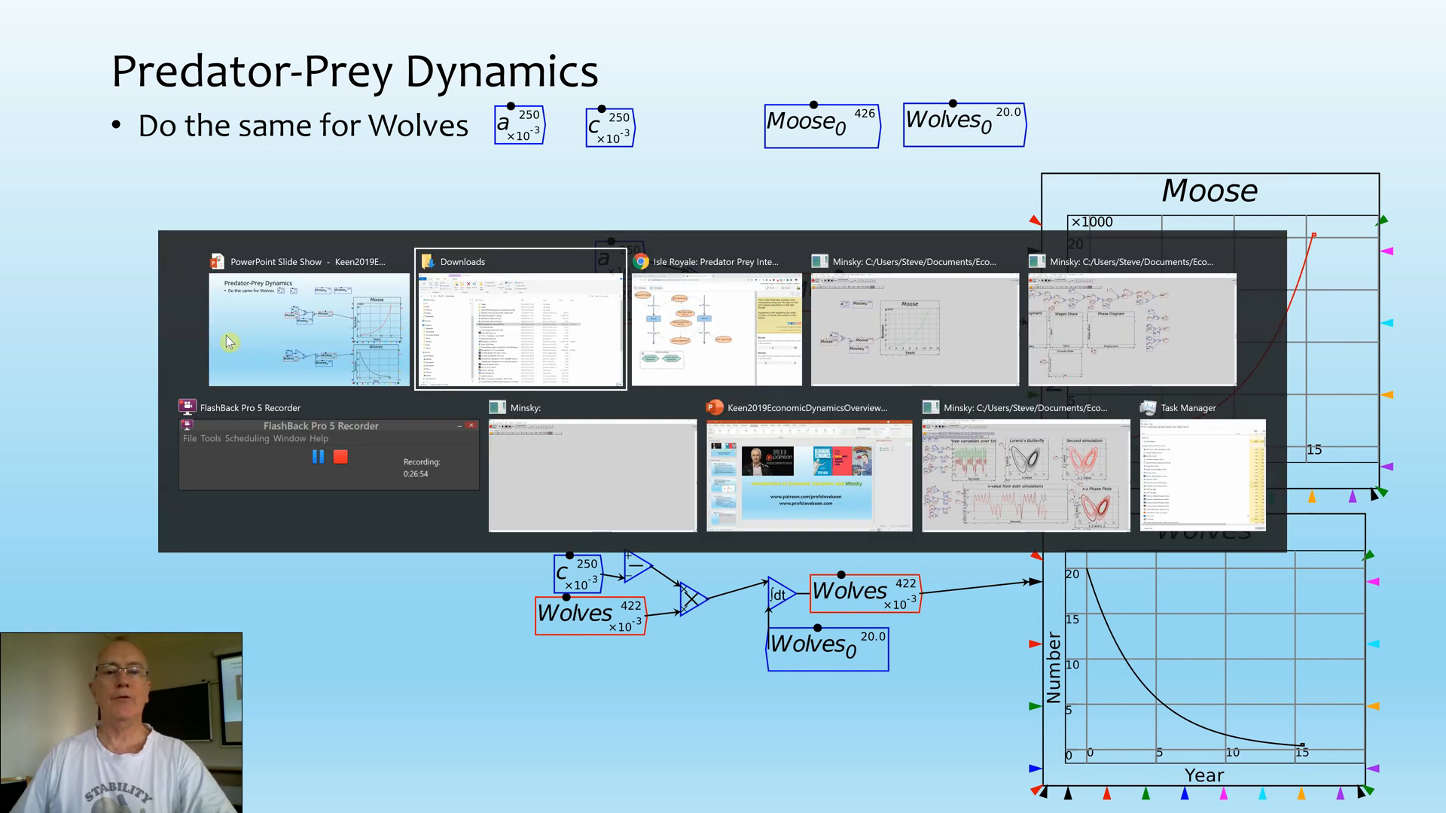
key(Tab)
key(Tab)
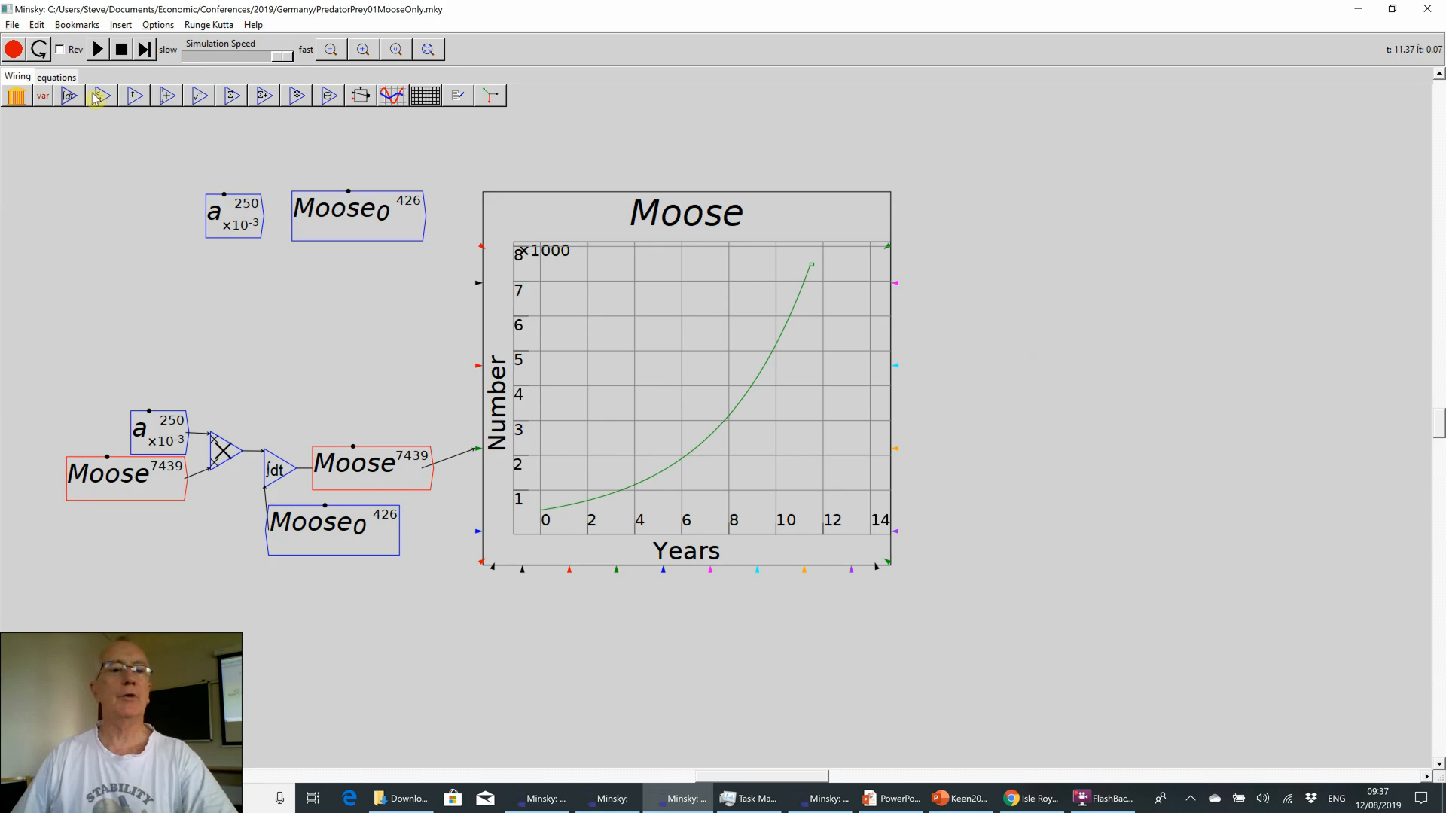
click(60, 77)
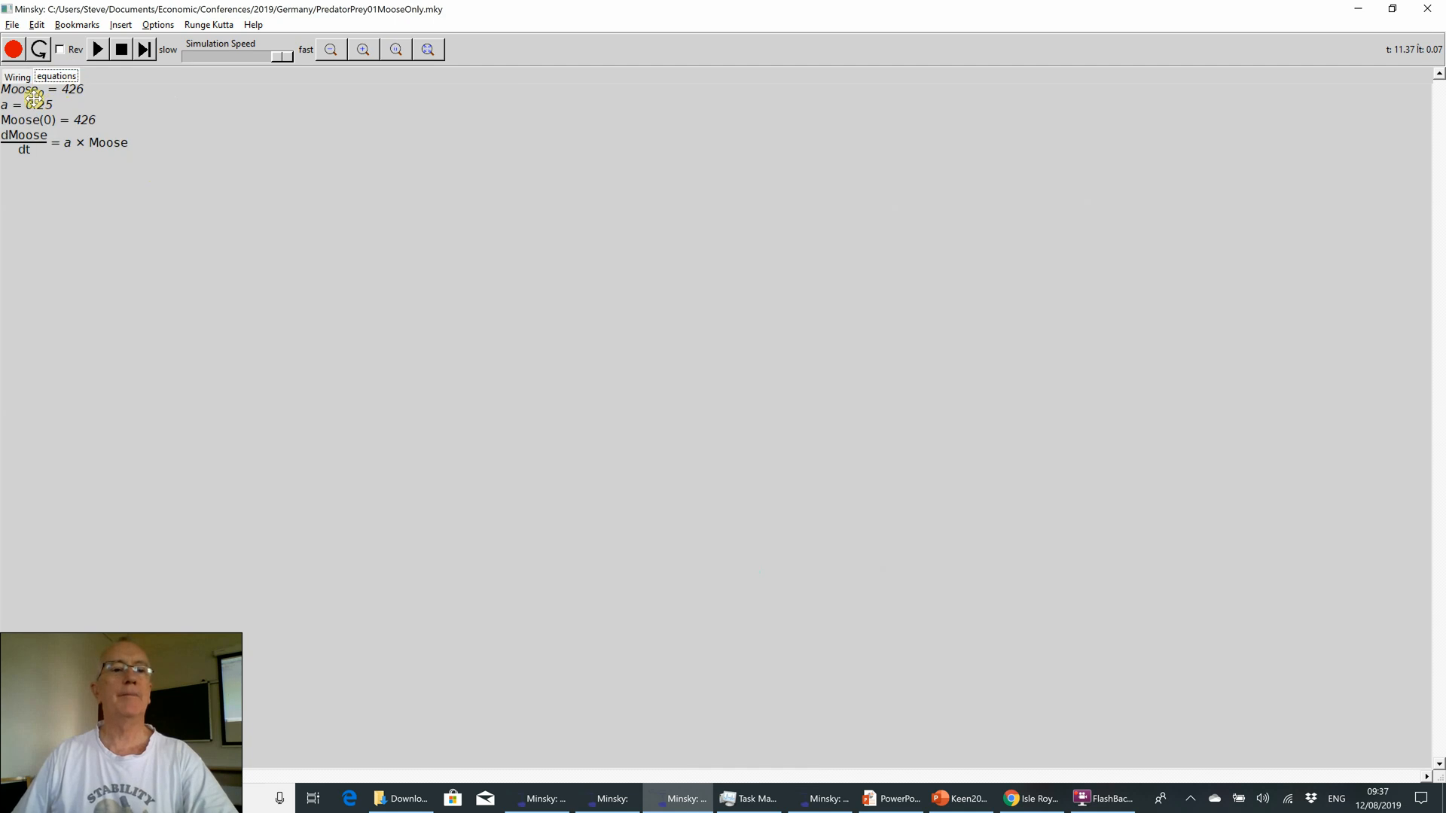
- Move the equations toward the middle of the view, then switch to the PowerPoint slide show and reveal the points on Lotka's insight about interacting populations
drag(34, 97, 381, 211)
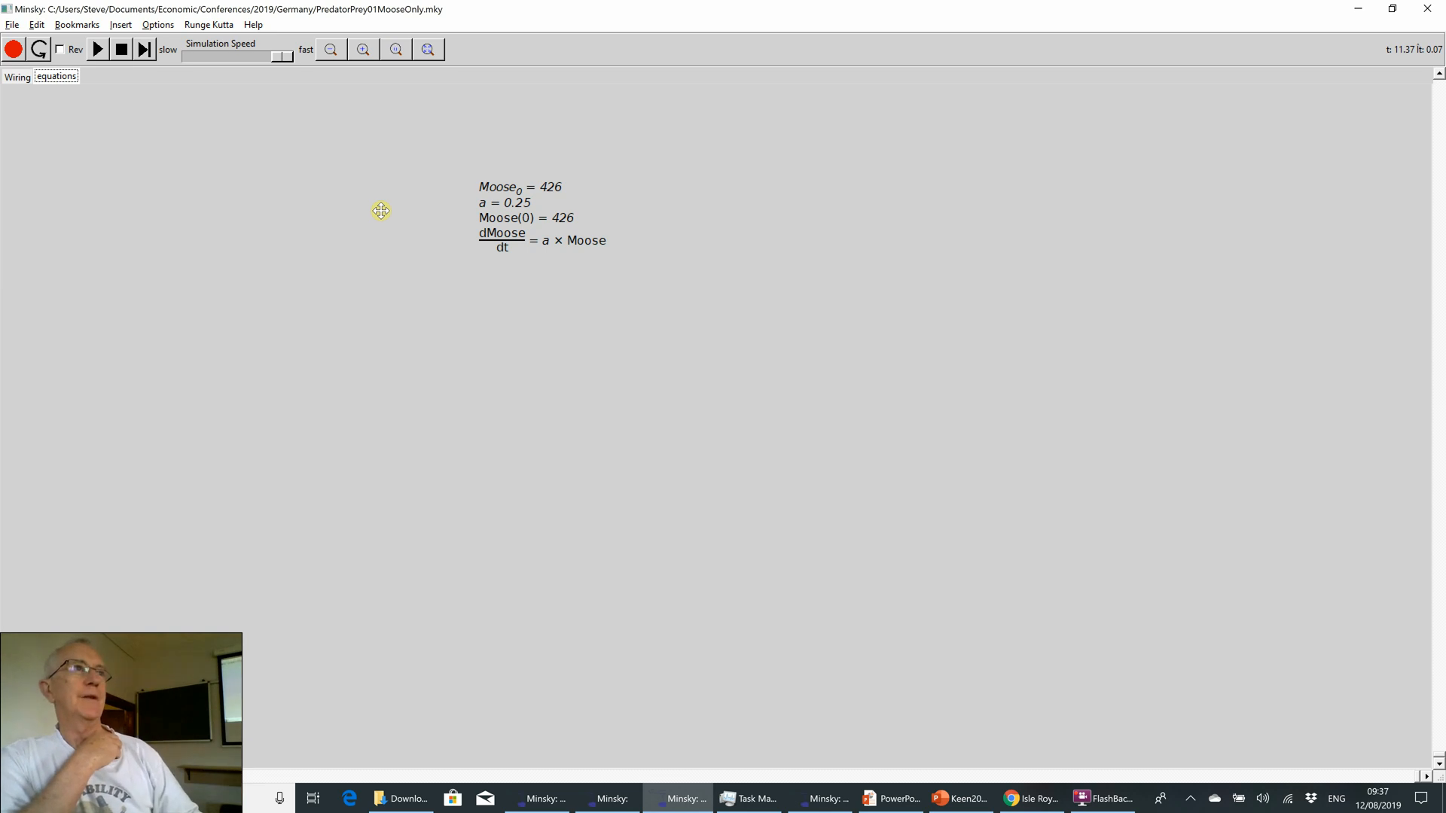
key(alt+Tab)
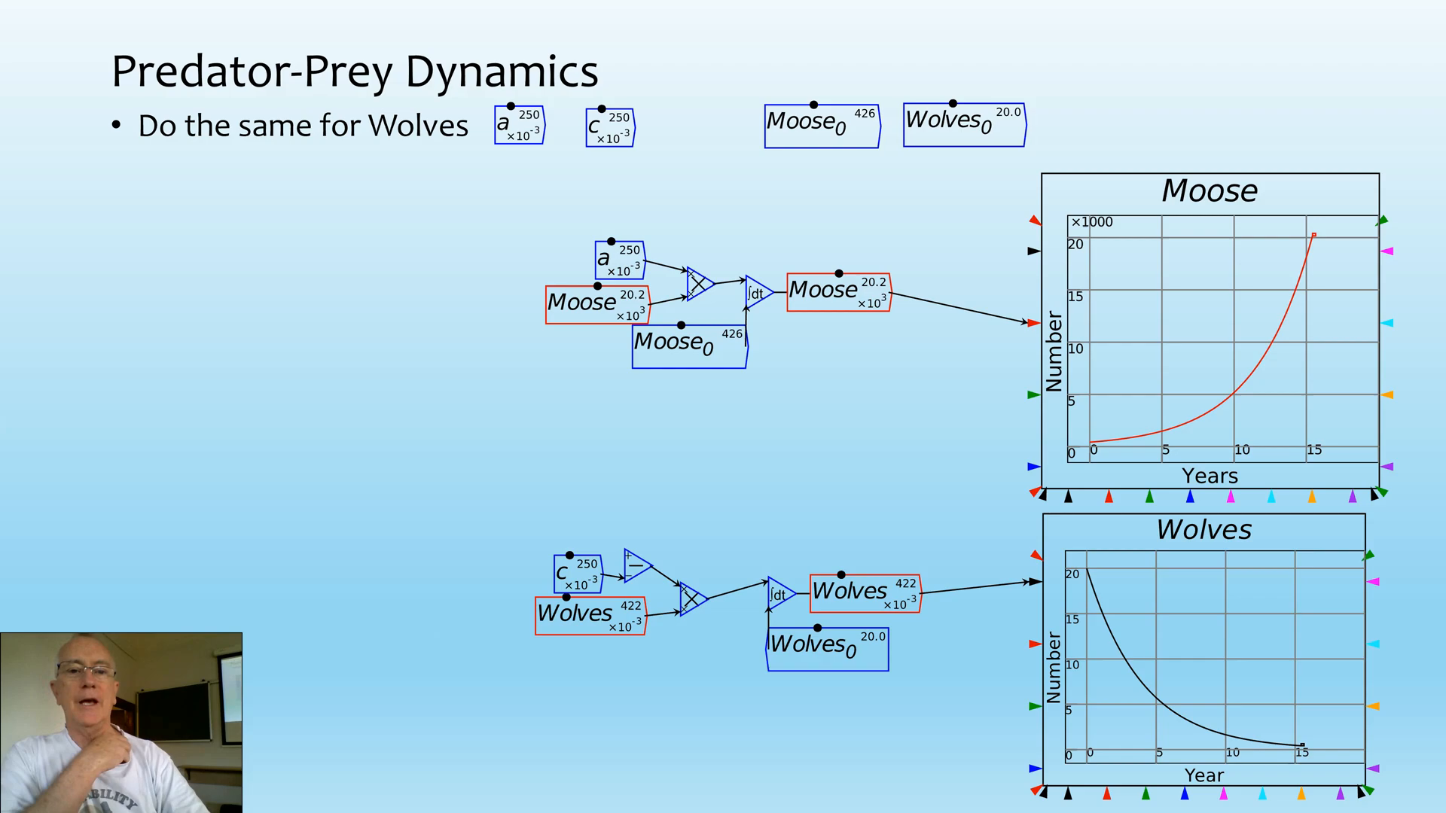
key(Right)
key(Right)
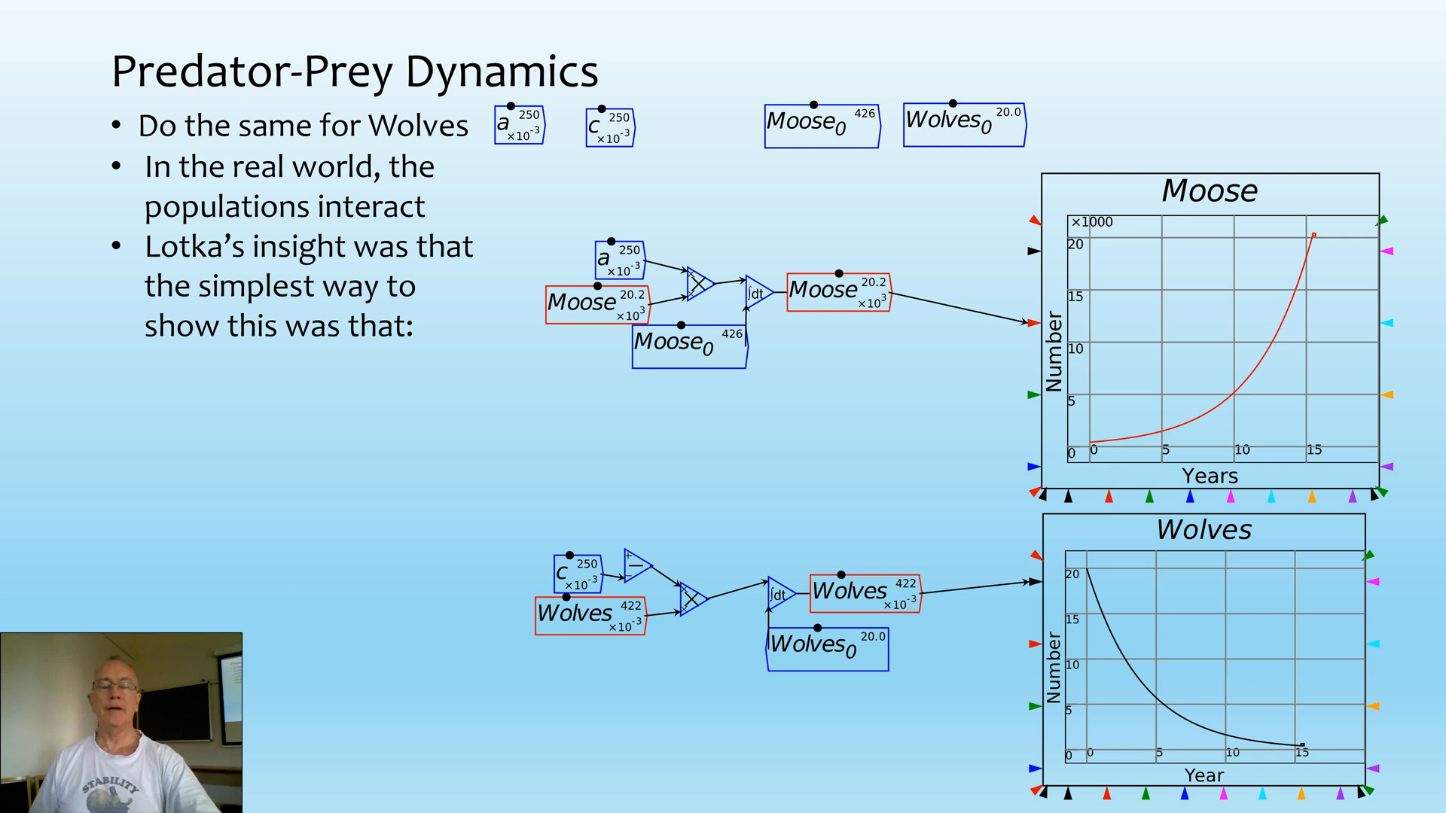
key(Right)
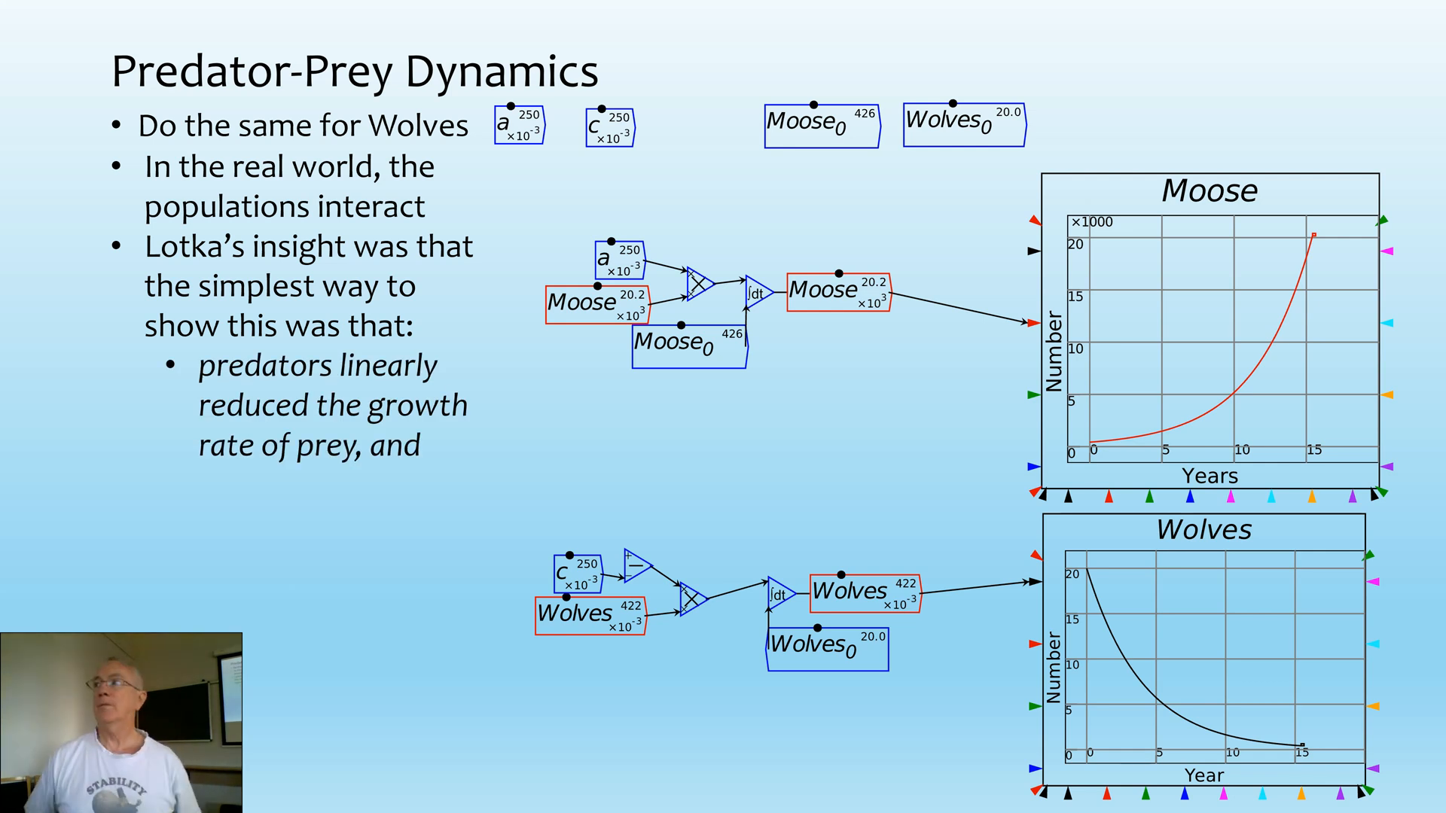
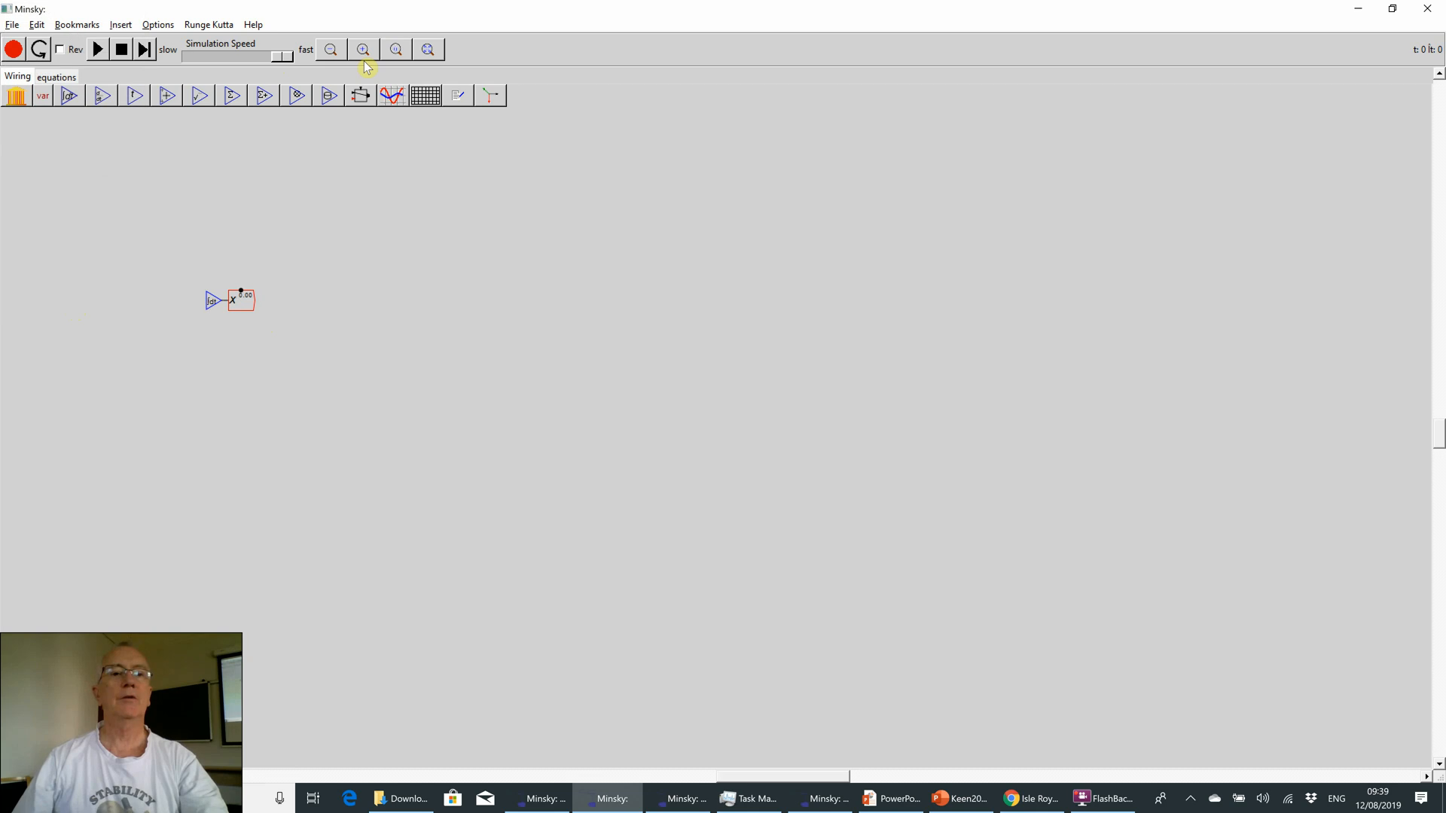
- In the untitled Minsky model, move the x integral block slightly up and to the right on the canvas
click(362, 50)
click(363, 50)
click(363, 50)
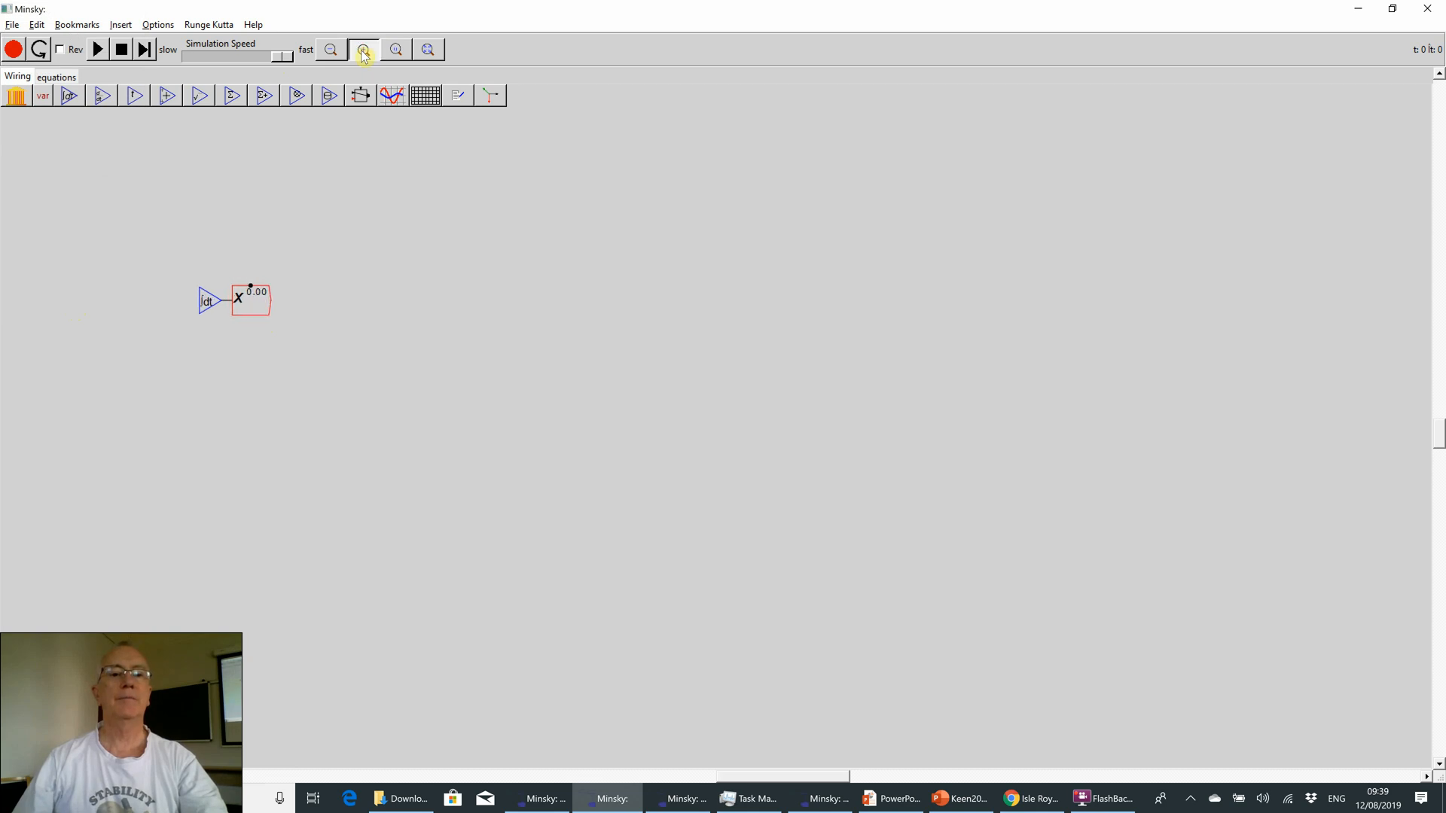
click(363, 50)
click(362, 52)
drag(262, 309, 332, 254)
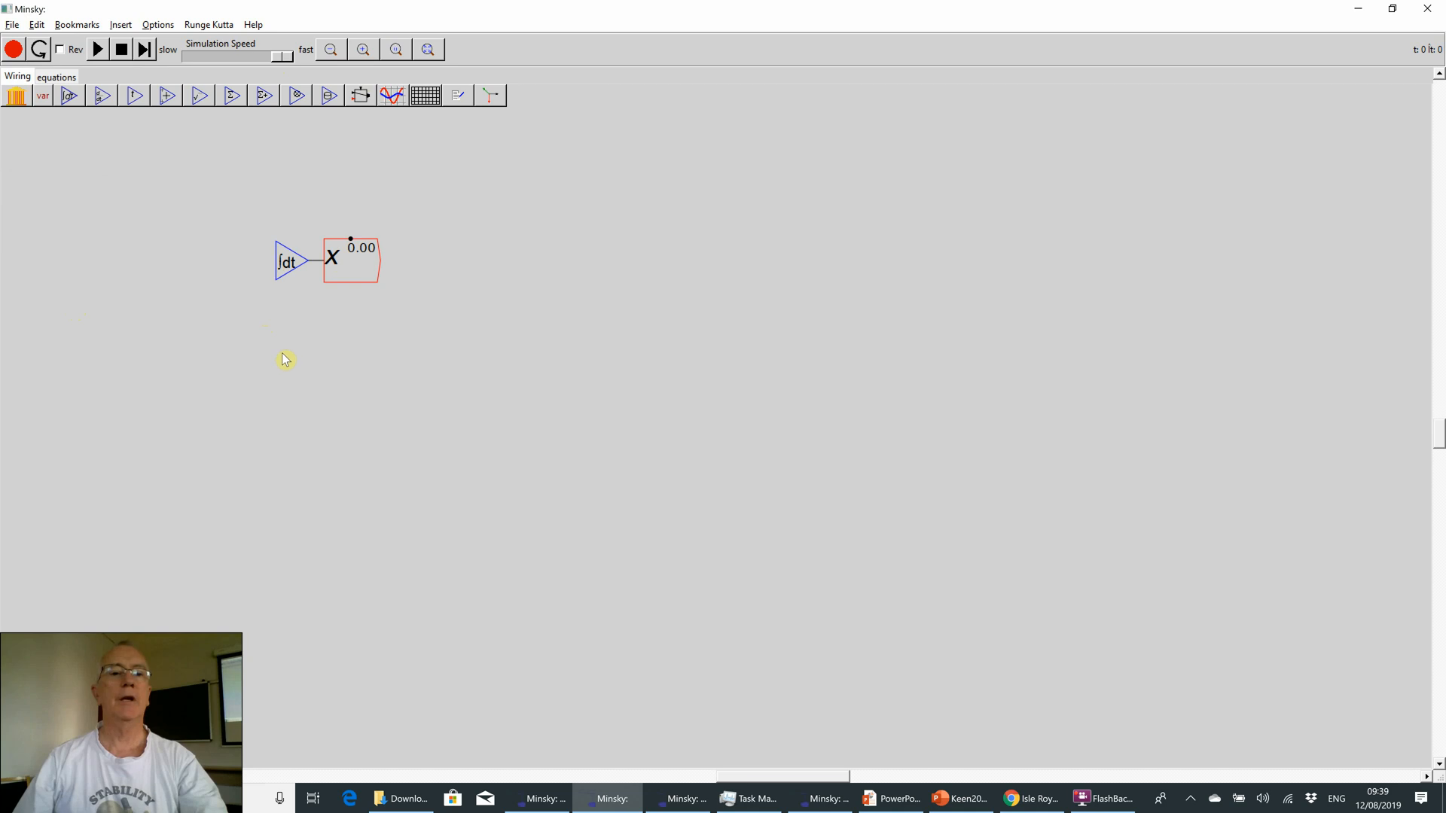
- Add a second integral block directly below x and name it y
click(68, 96)
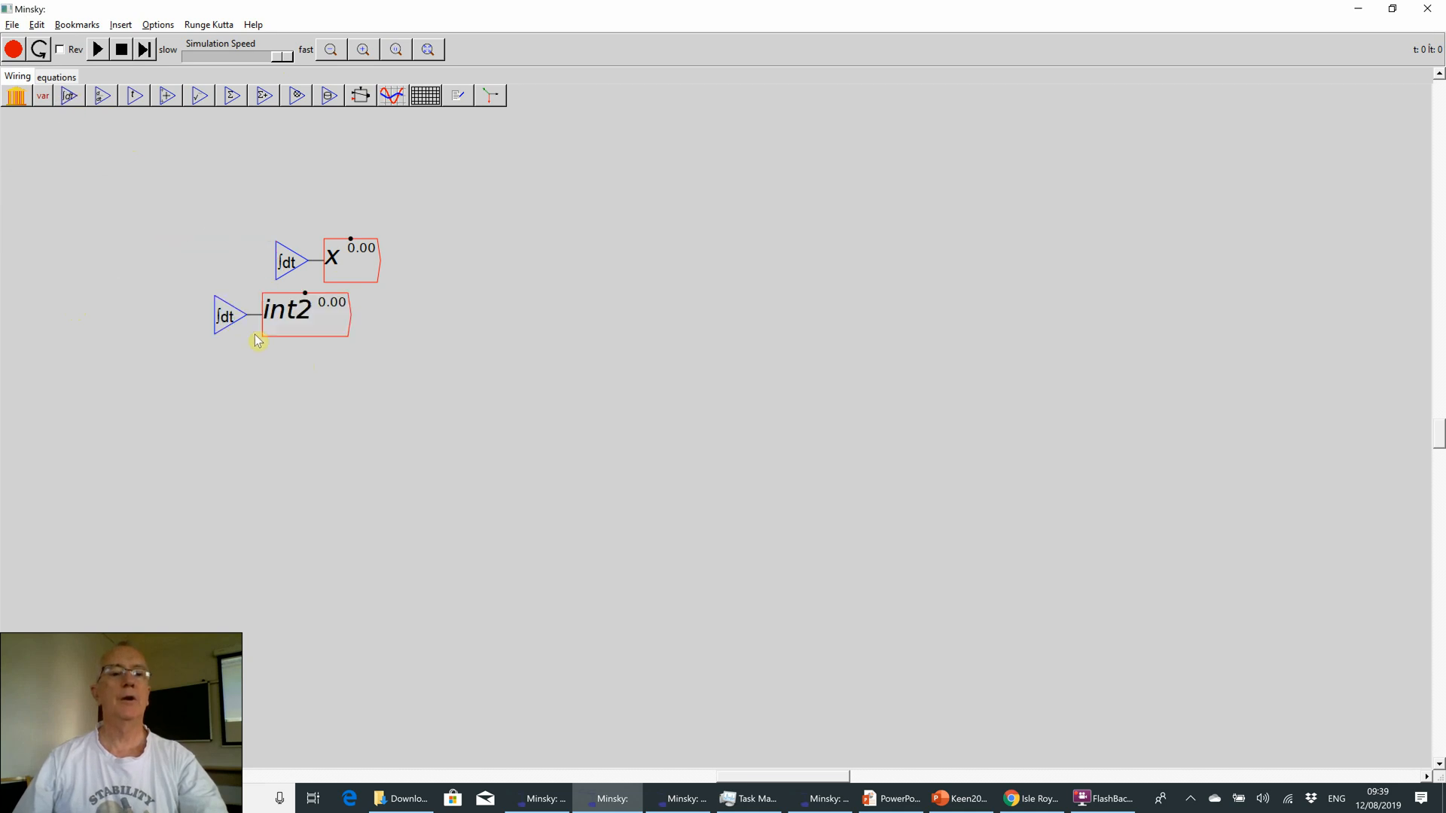
double_click(280, 339)
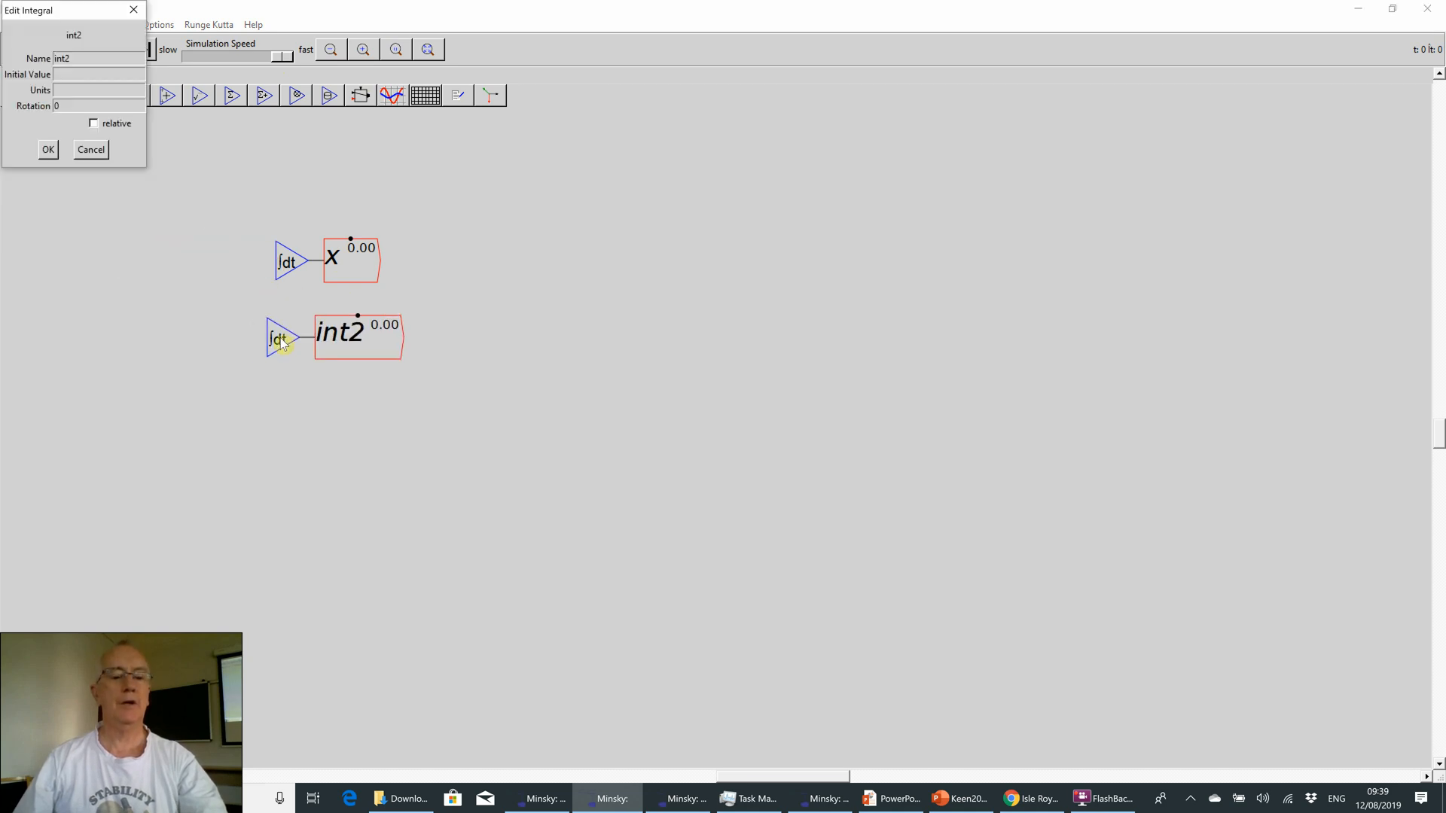
text(y)
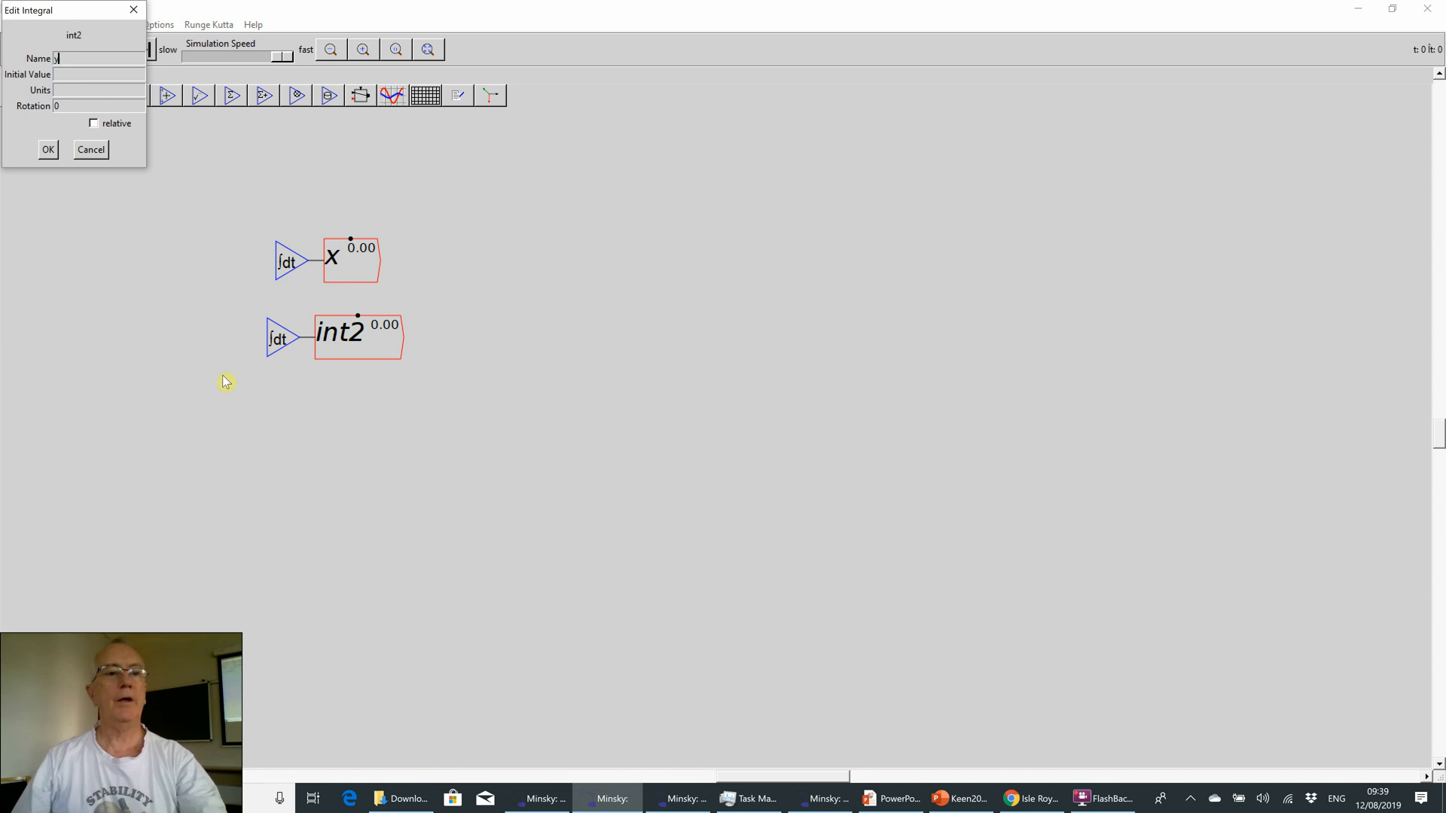
click(48, 148)
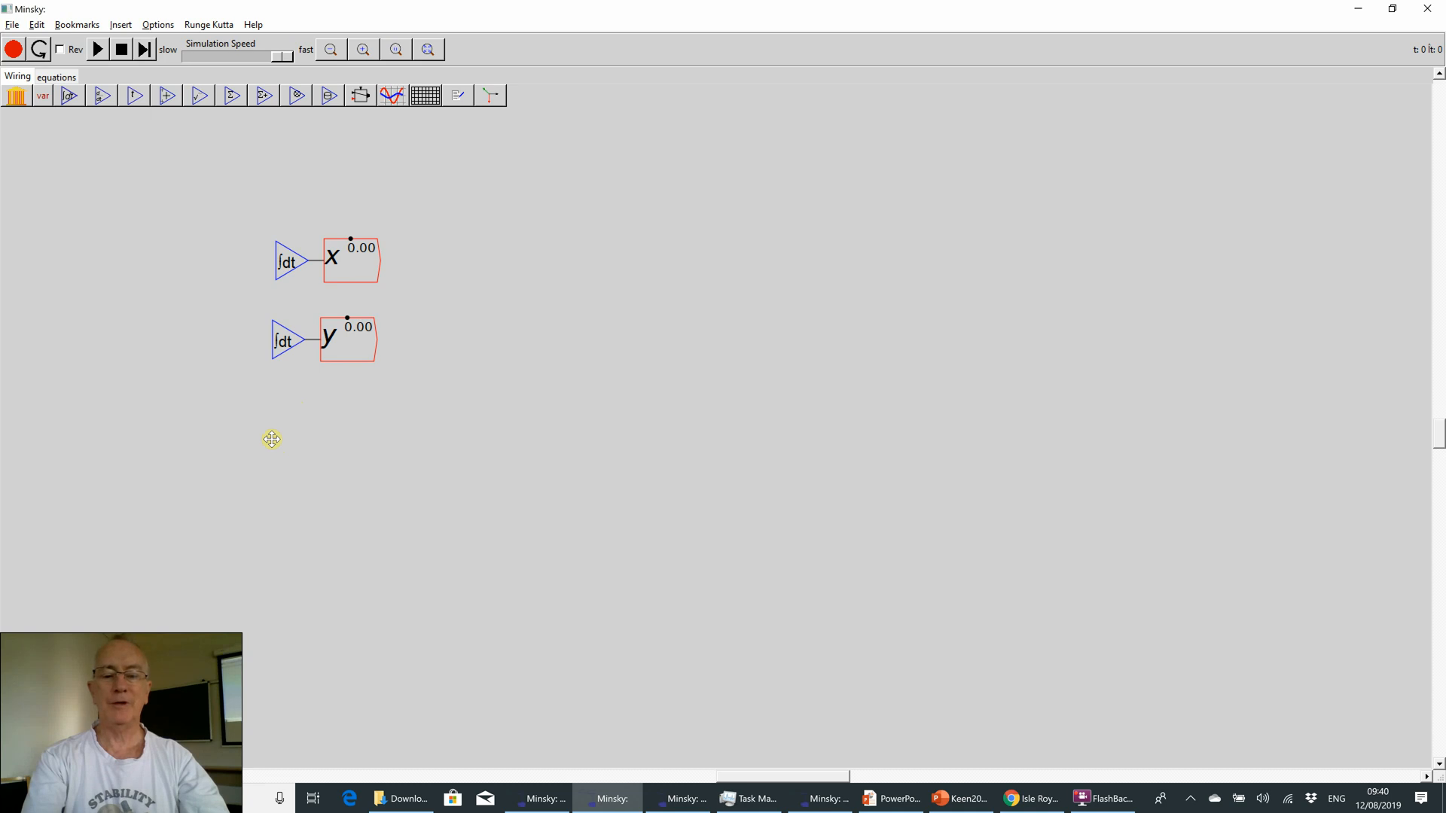
- Place a third integral block below y and name it z
click(272, 440)
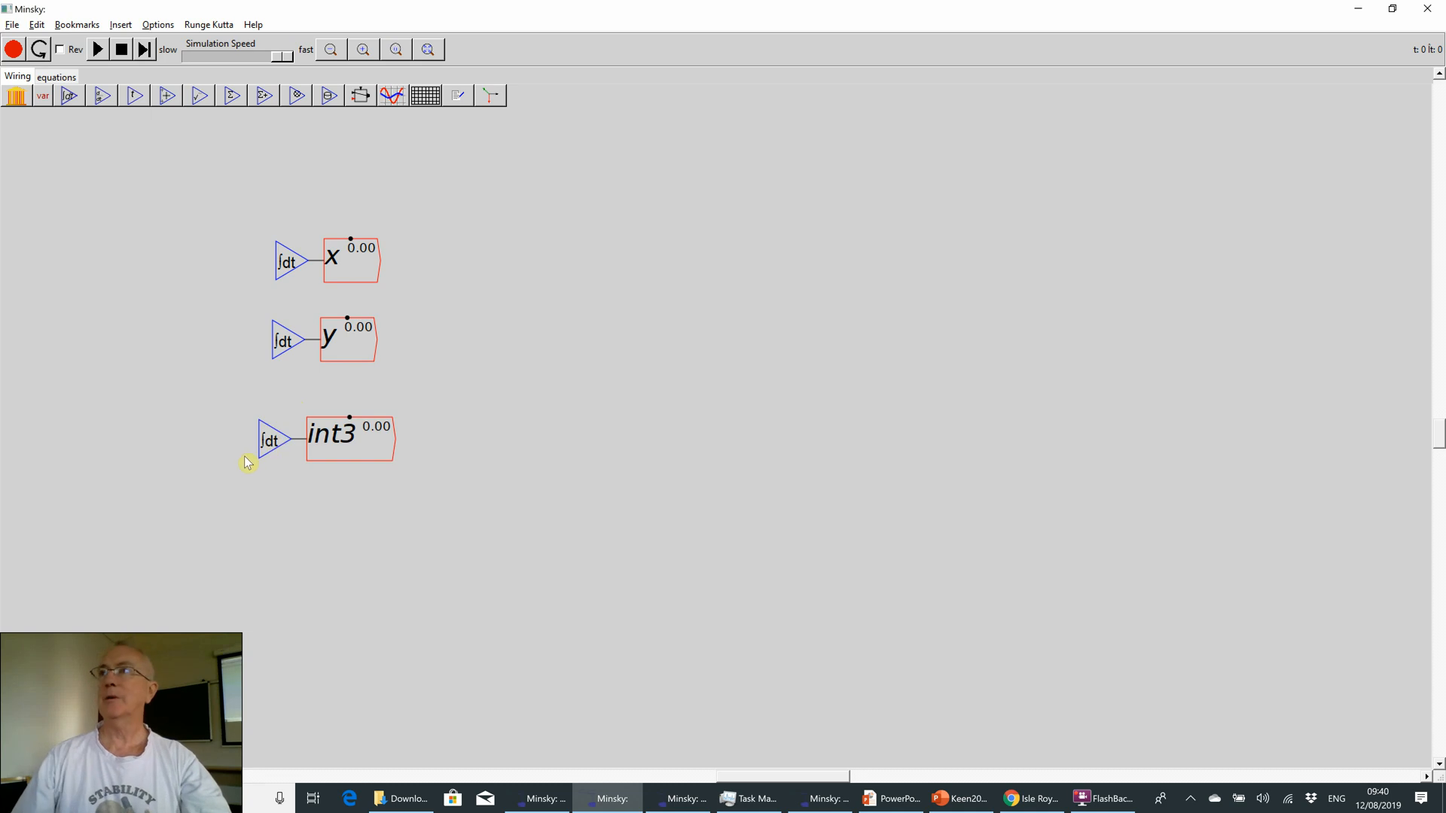
double_click(332, 446)
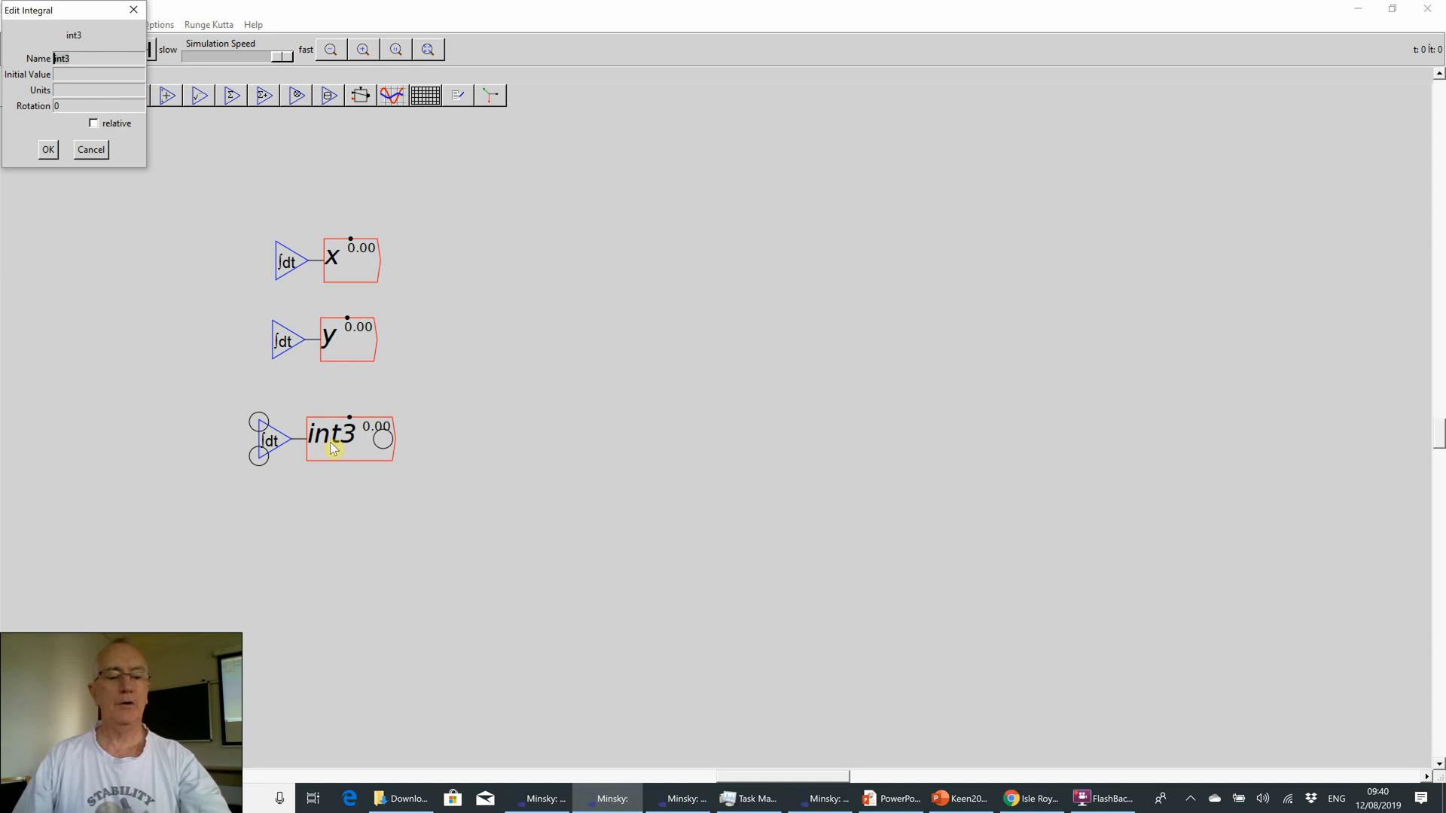
text(z)
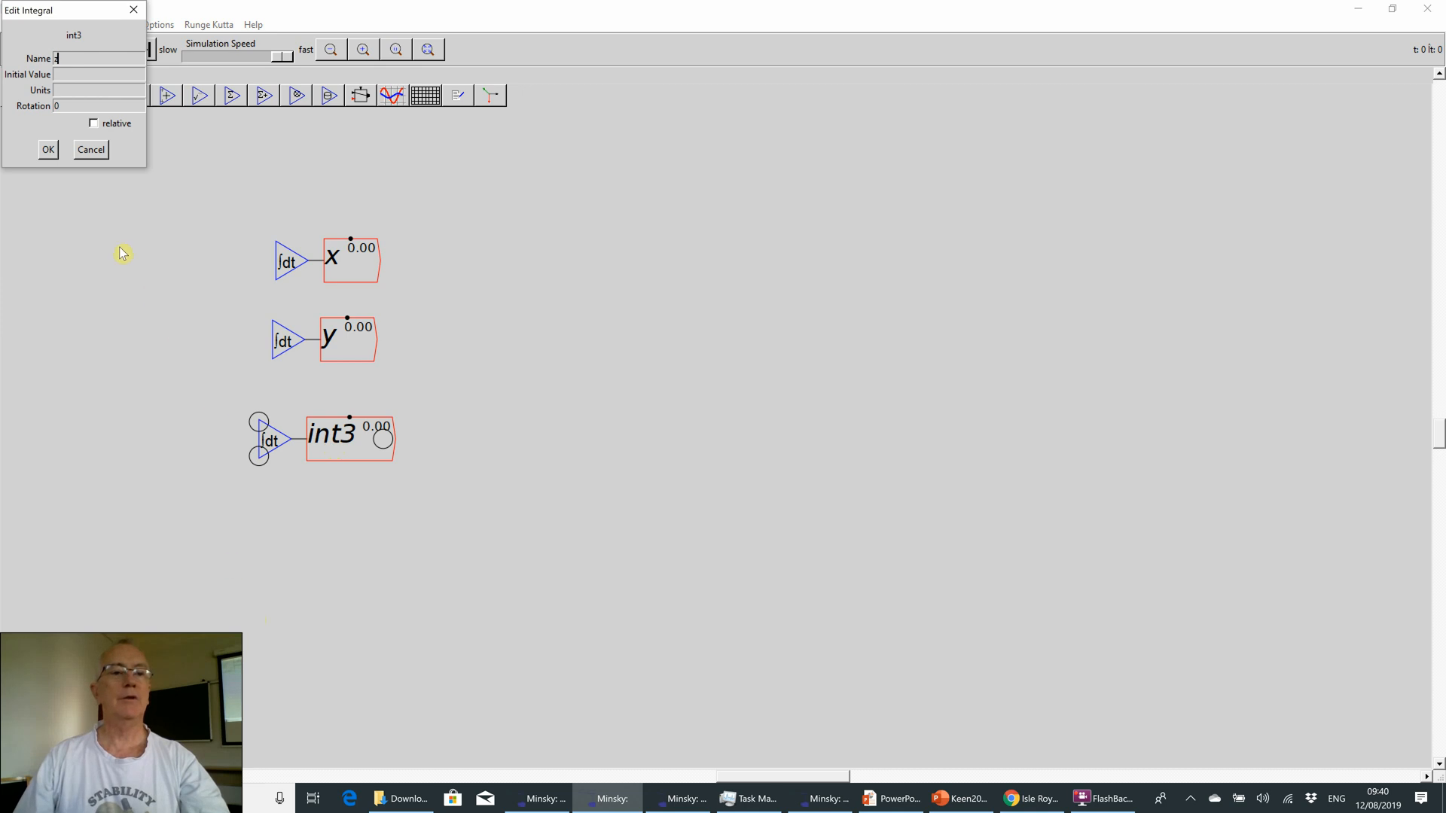
click(47, 150)
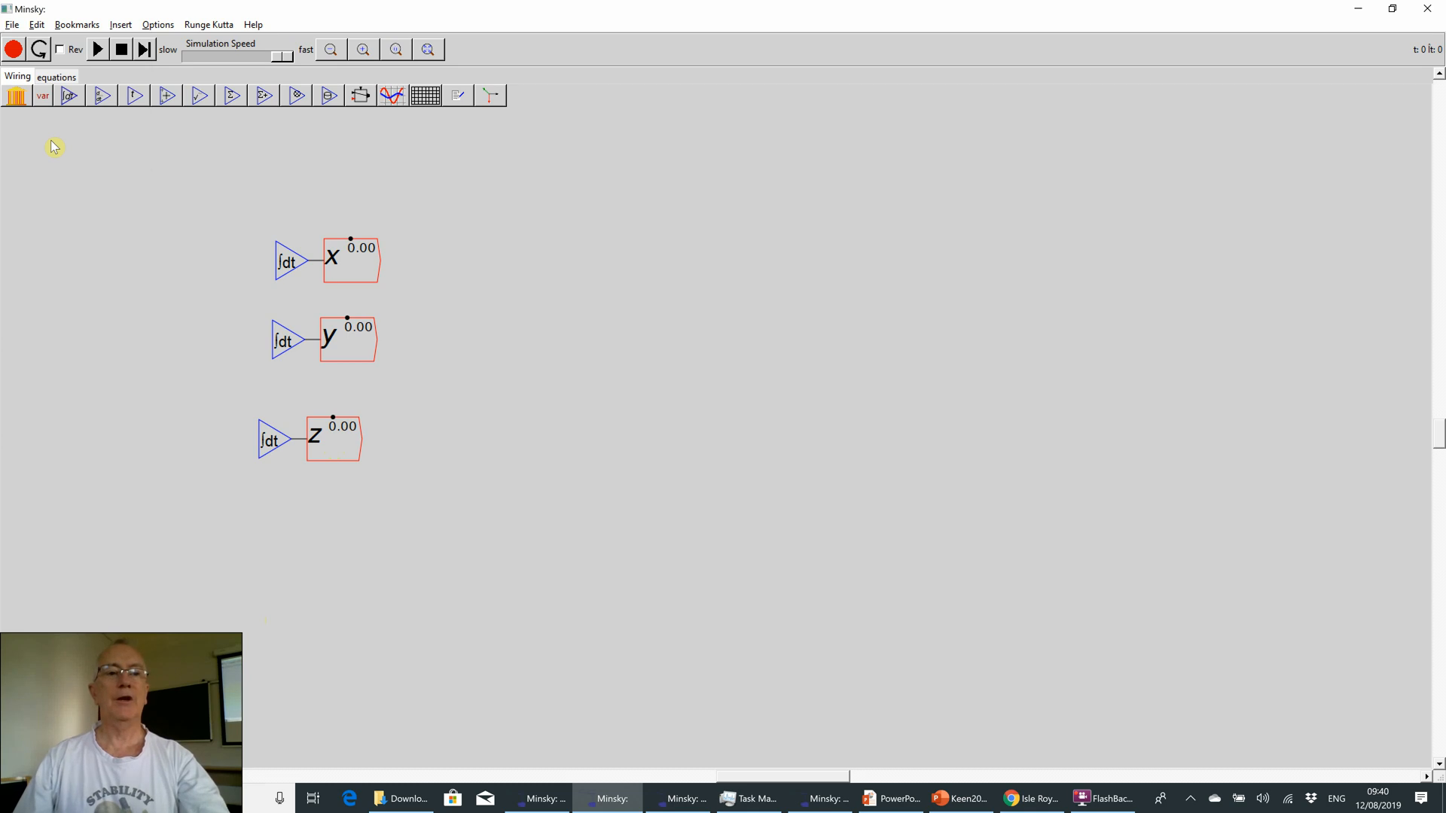
- Create a variable named a of type parameter, with an initial value of 10 and a slider maximum of 20
text(a)
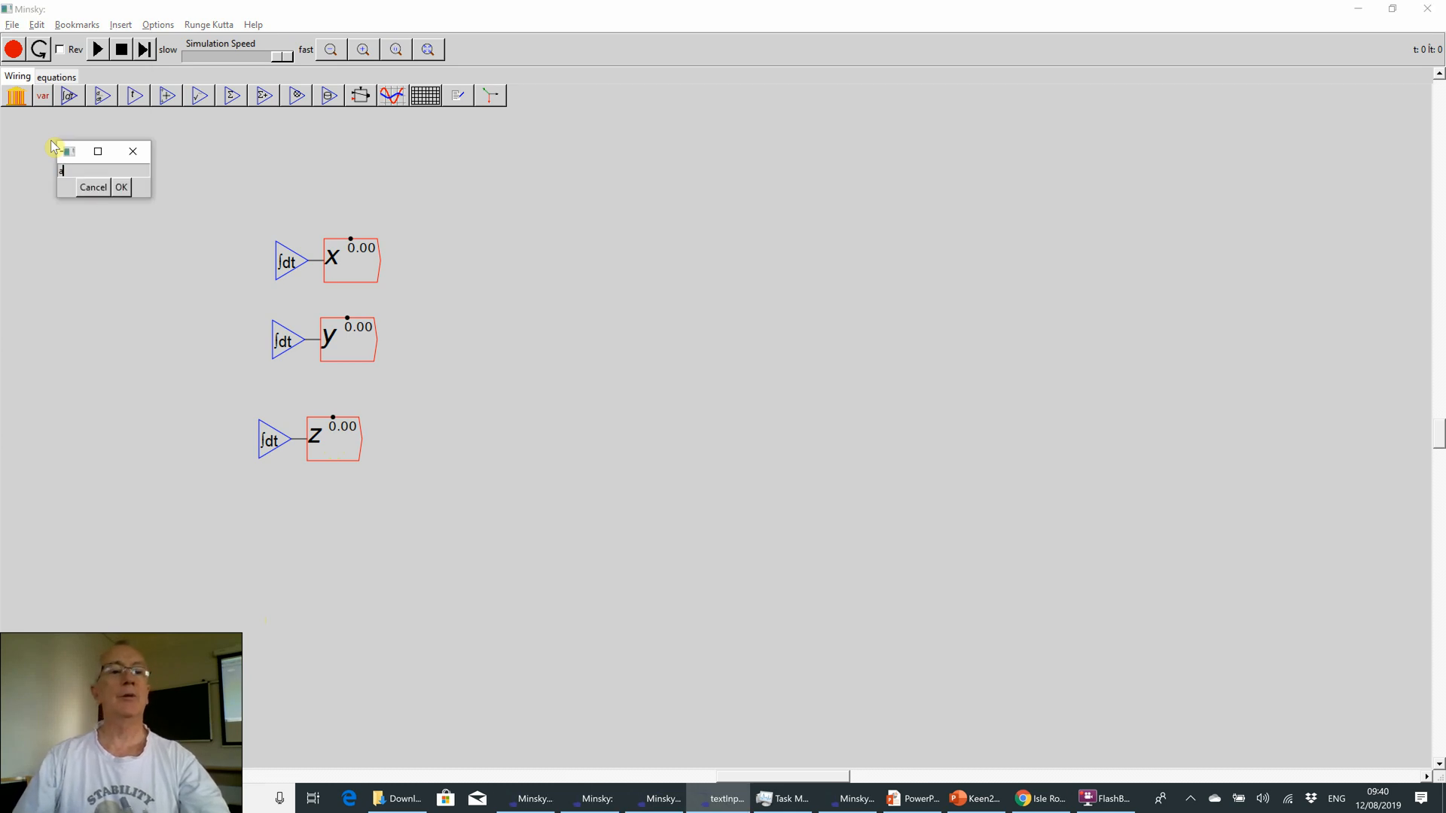
key(Return)
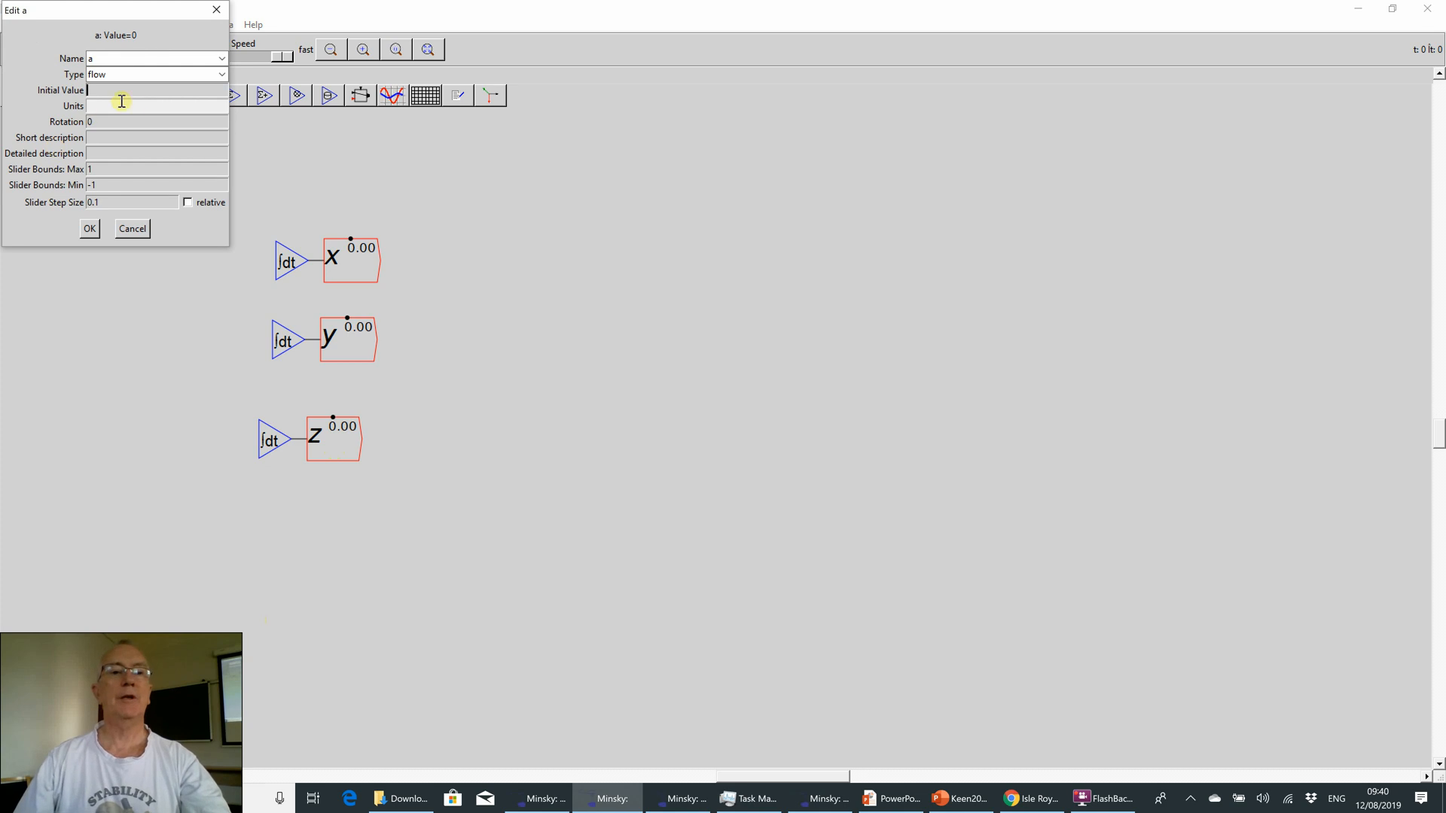
click(218, 75)
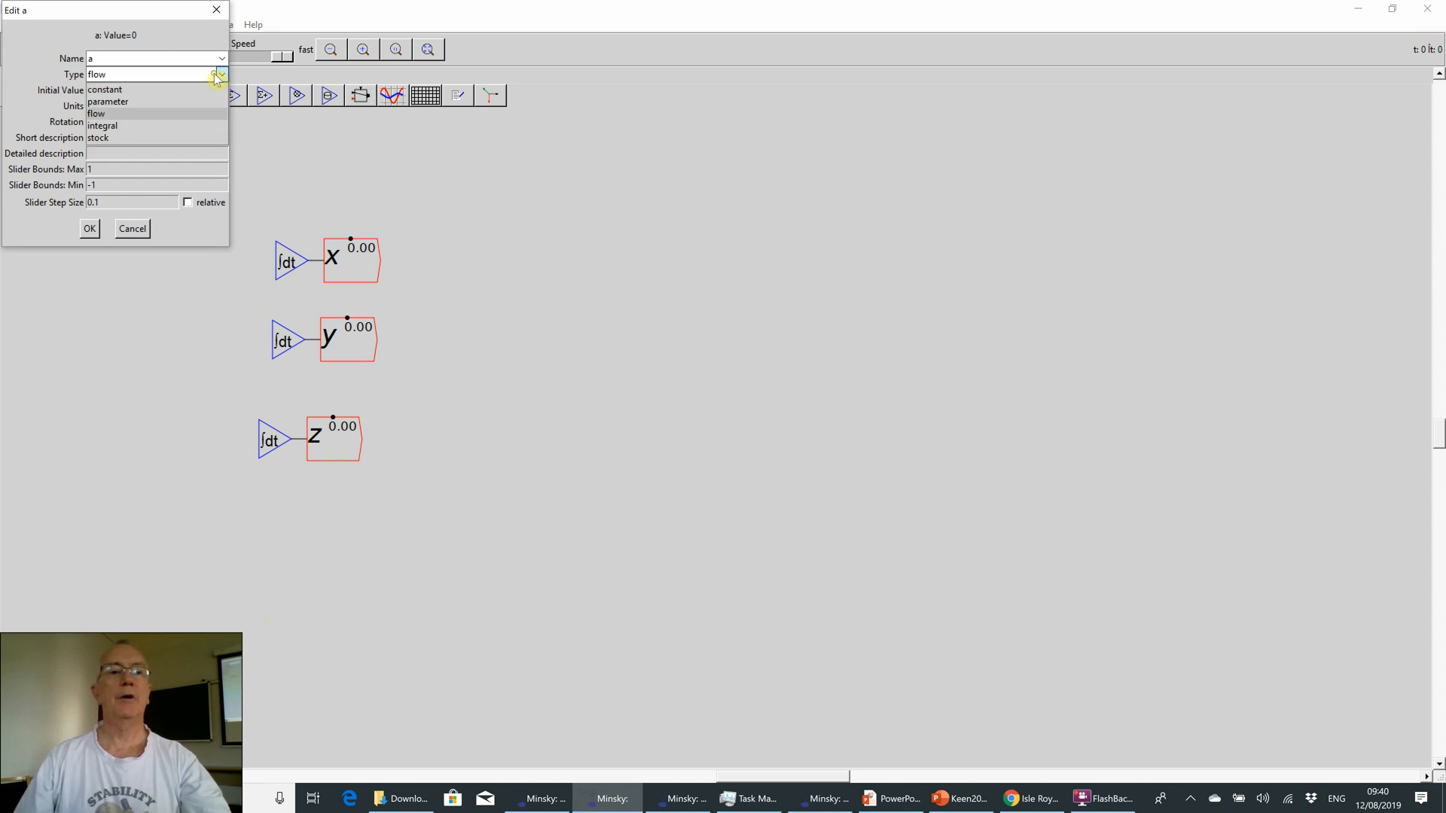
click(150, 101)
click(149, 101)
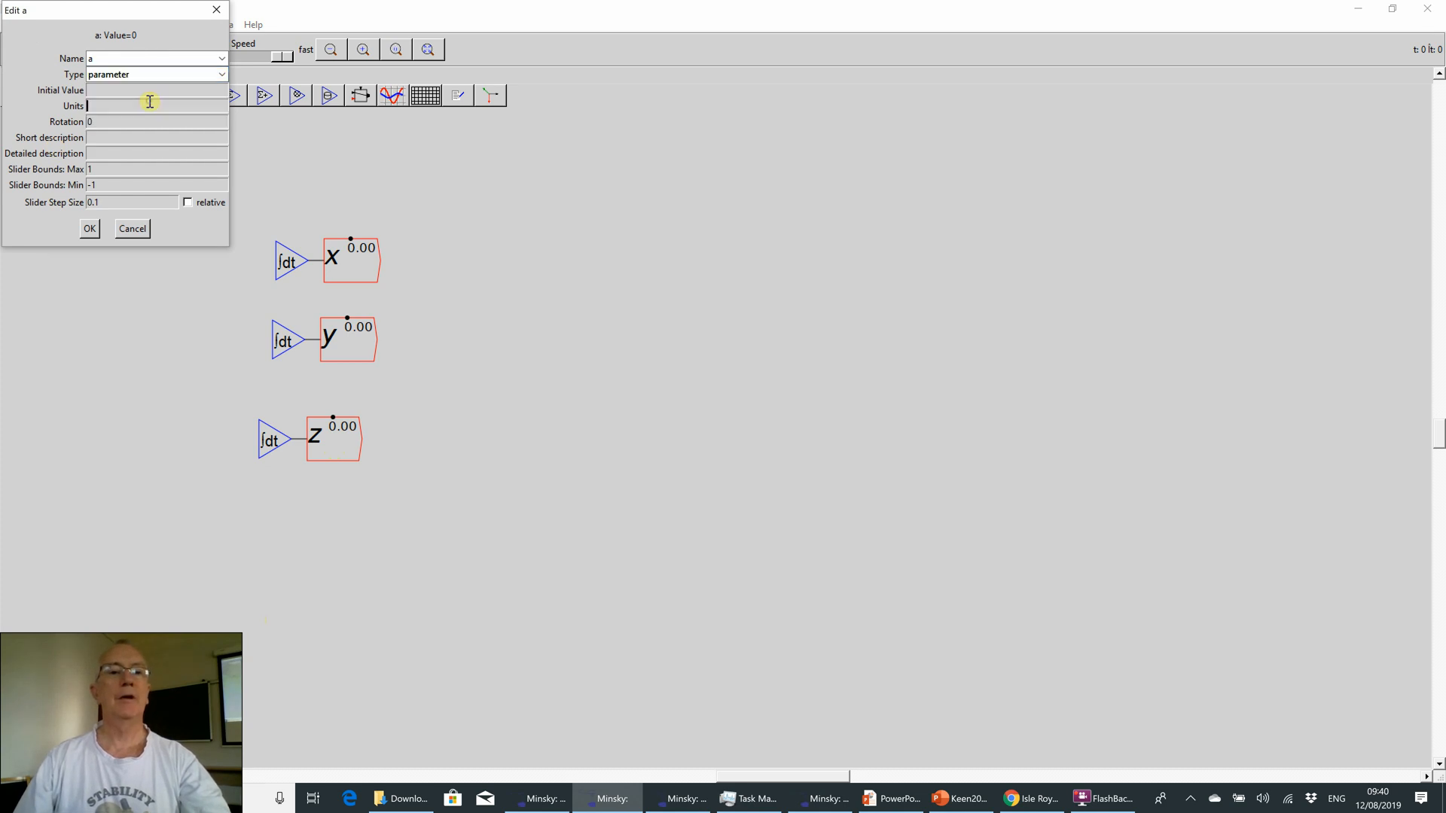
key(alt+Tab)
key(Tab)
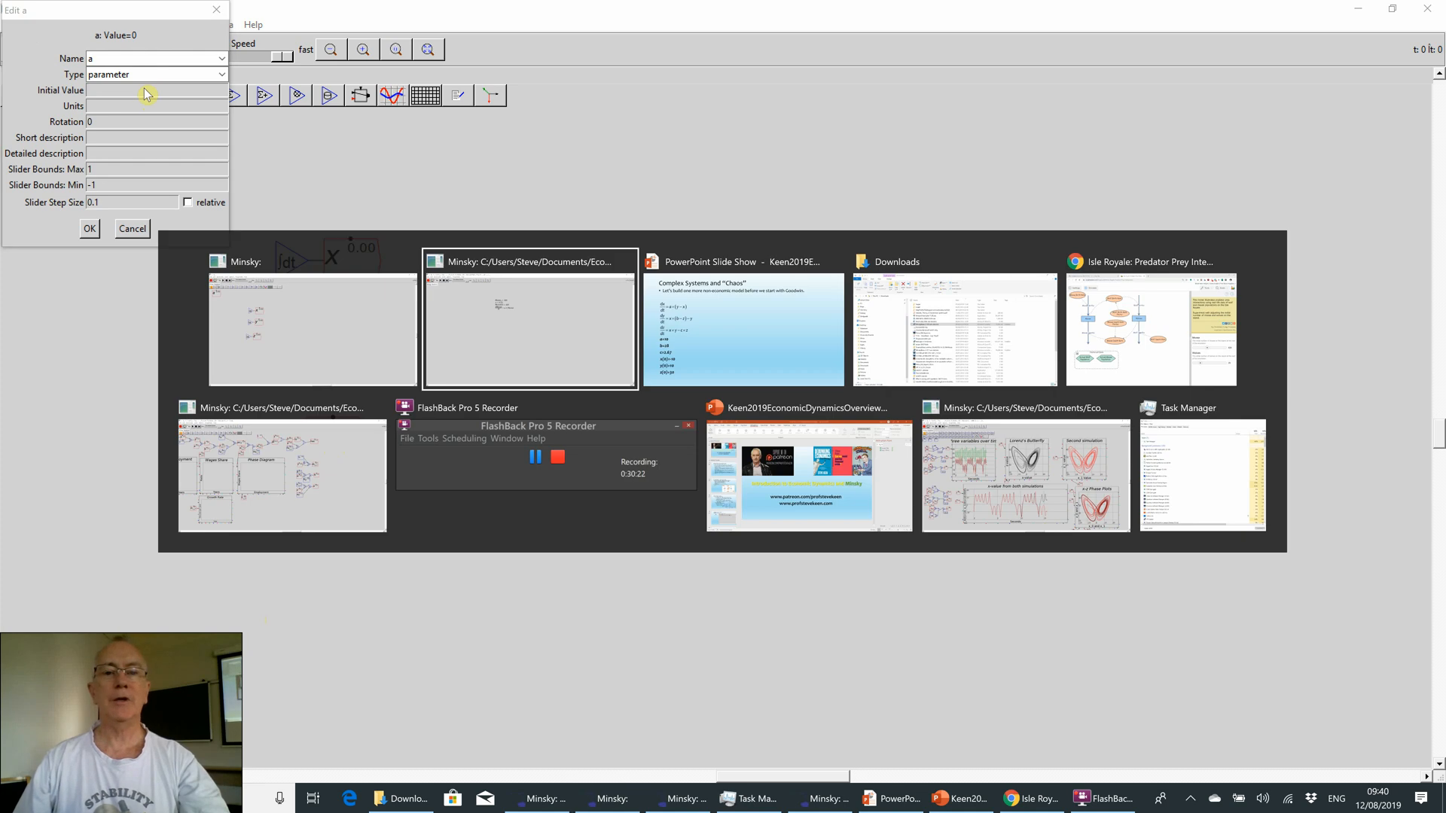
key(alt+Tab)
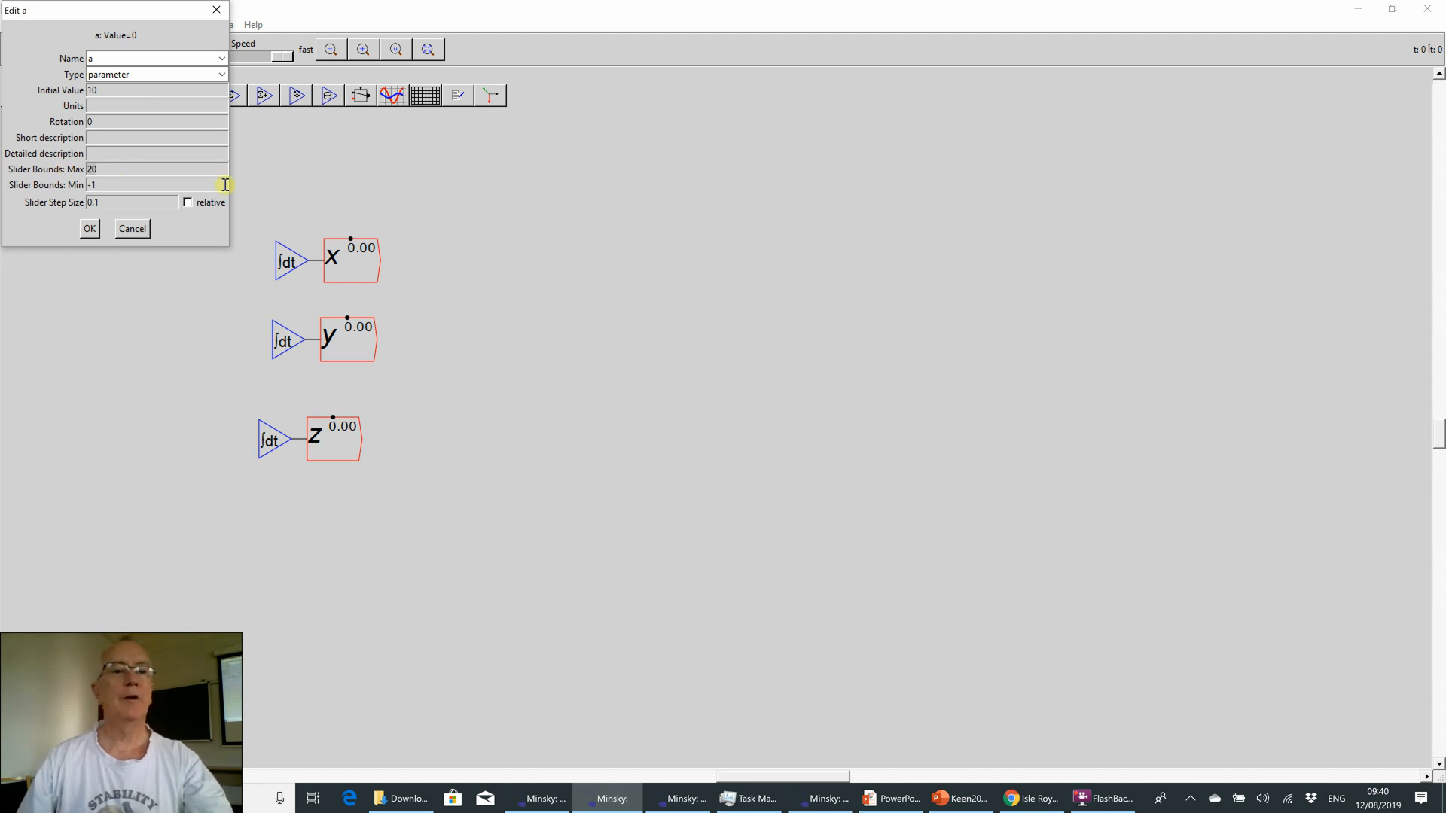
- Set a's slider minimum to 1 and slider step size to 1, and accept the parameter
drag(139, 185, 74, 203)
text(1)
double_click(98, 203)
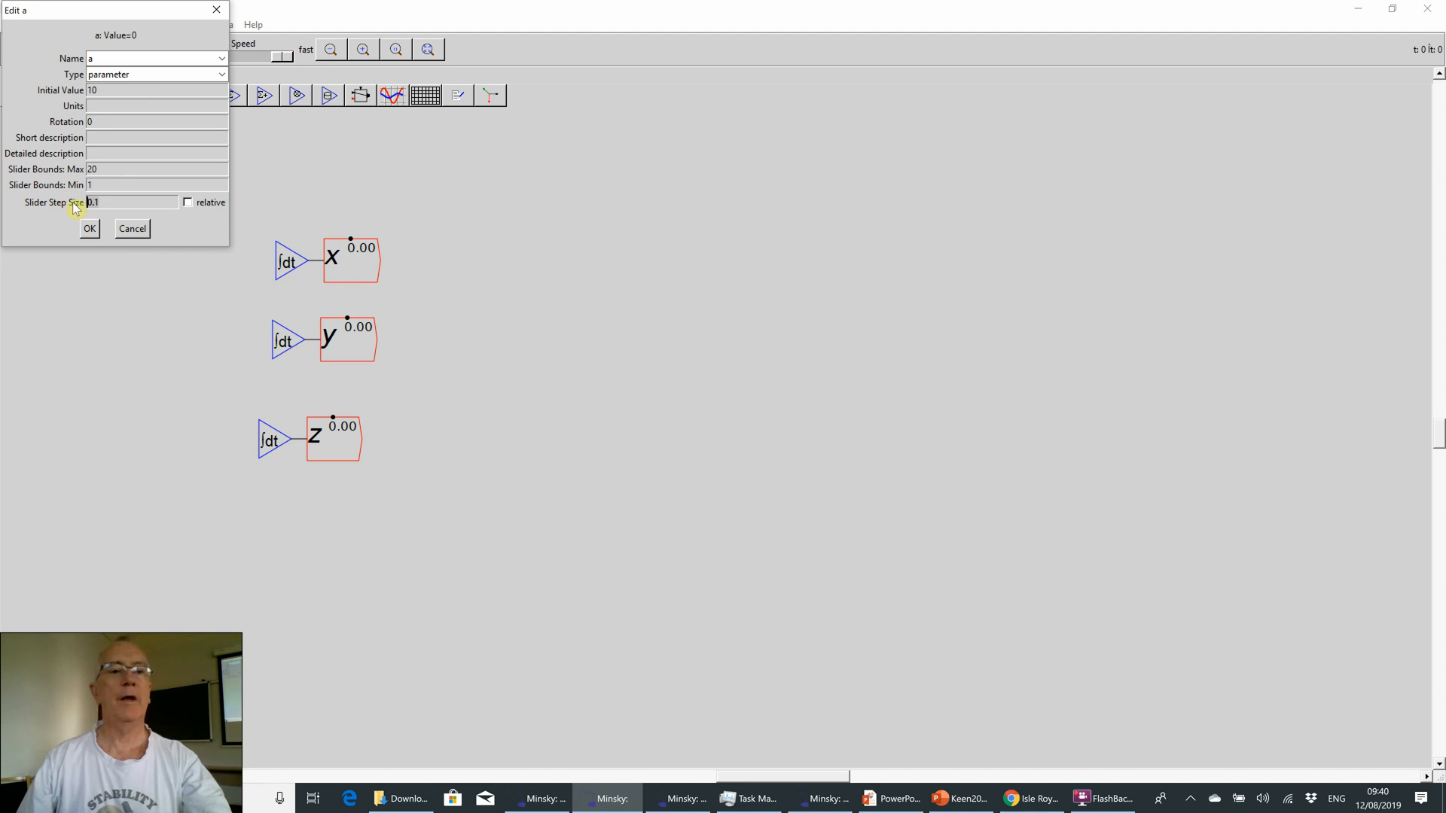
text(1)
click(90, 230)
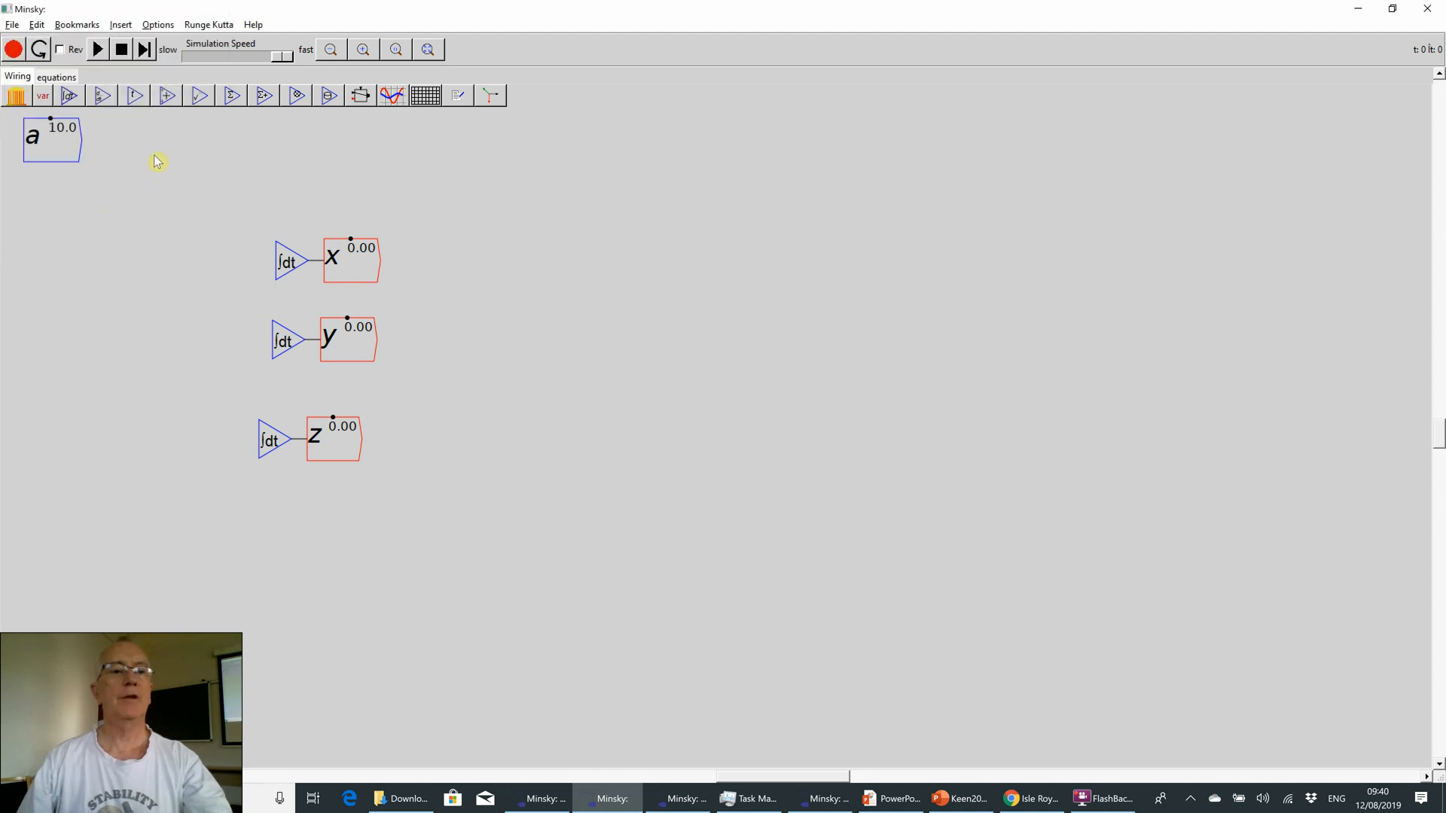
- Create a variable named b of type parameter with an initial value of 28, consulting the slide for its value
text(b)
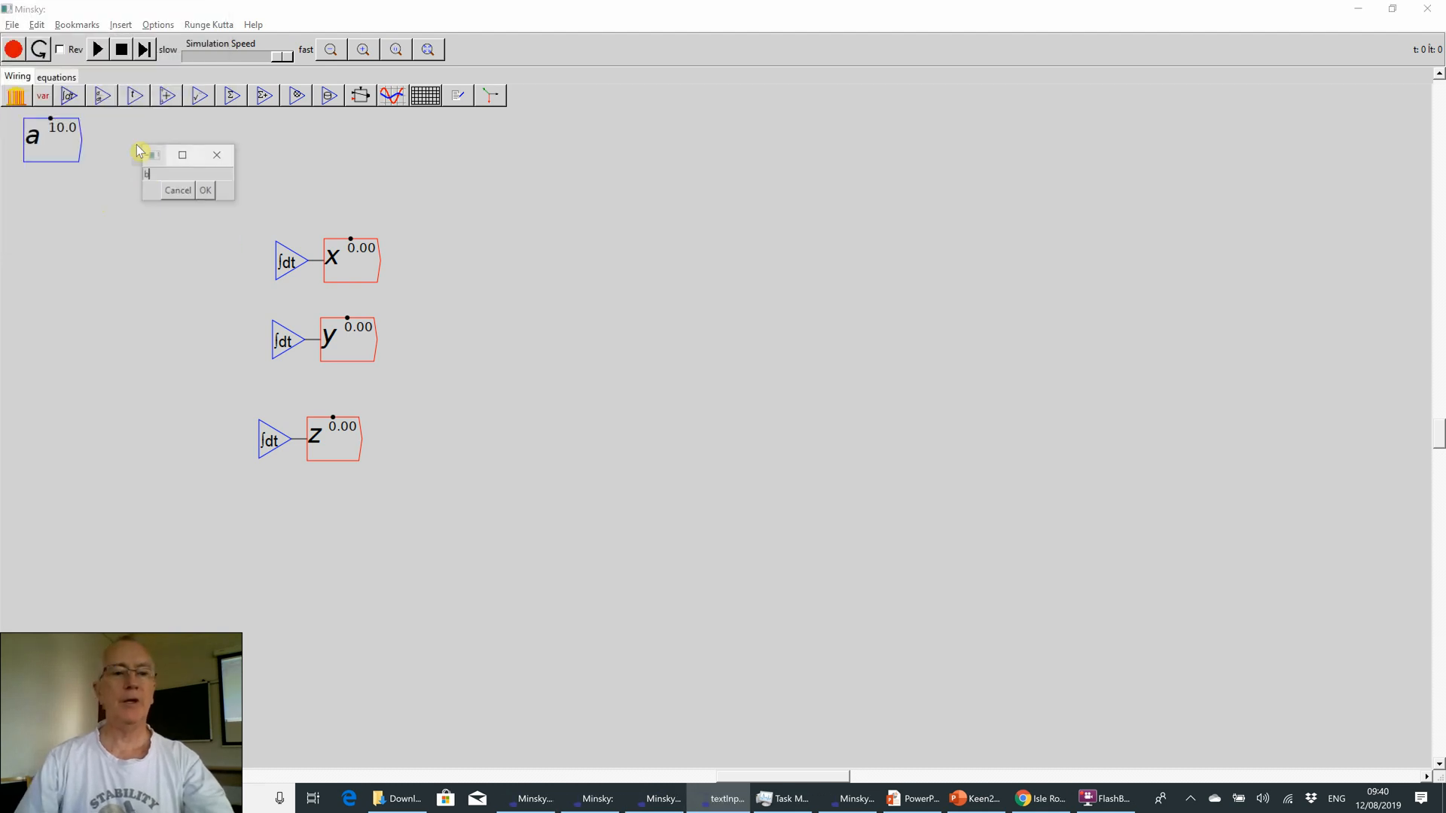
key(Return)
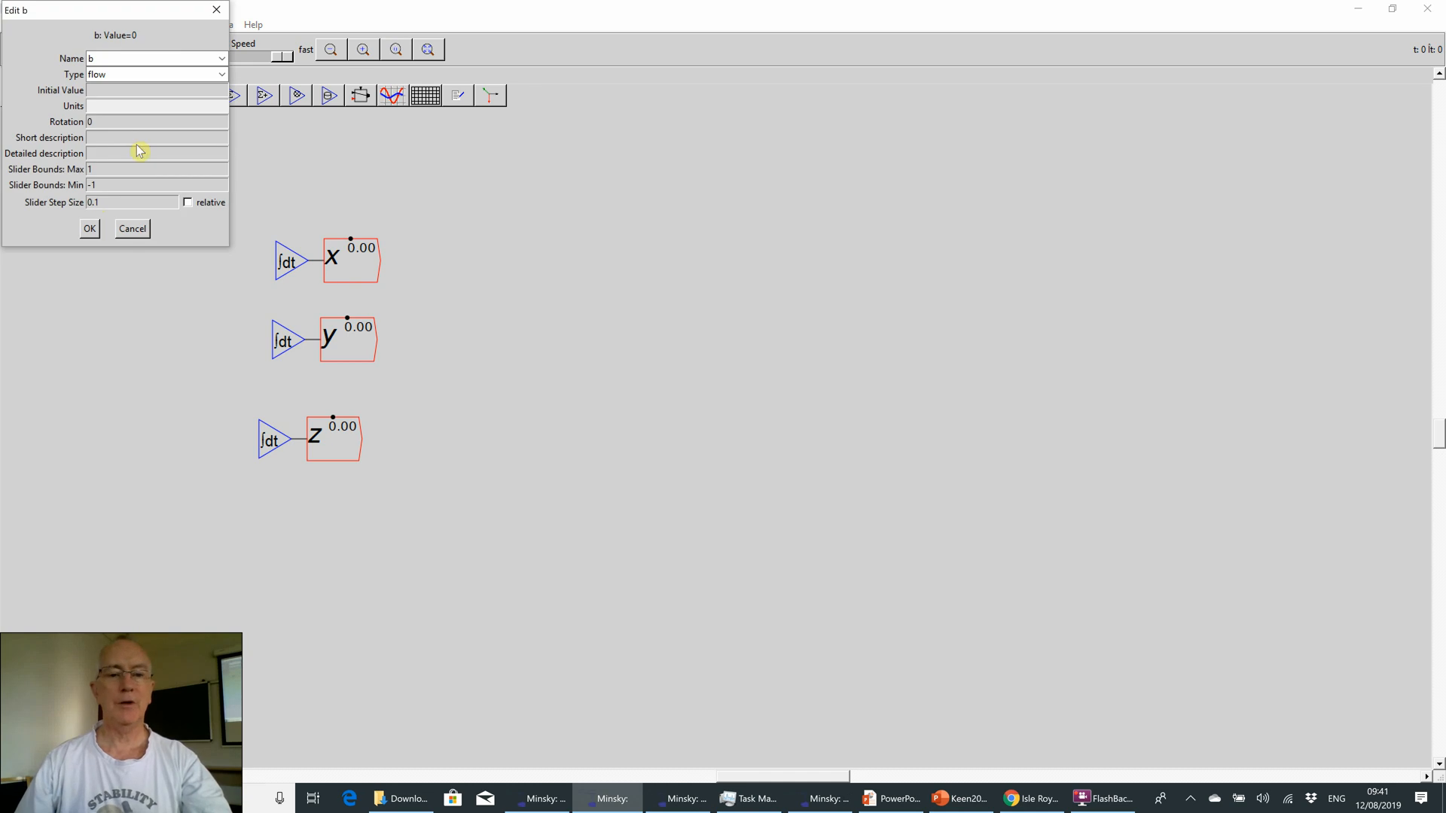
key(alt+Tab)
key(alt+Tab)
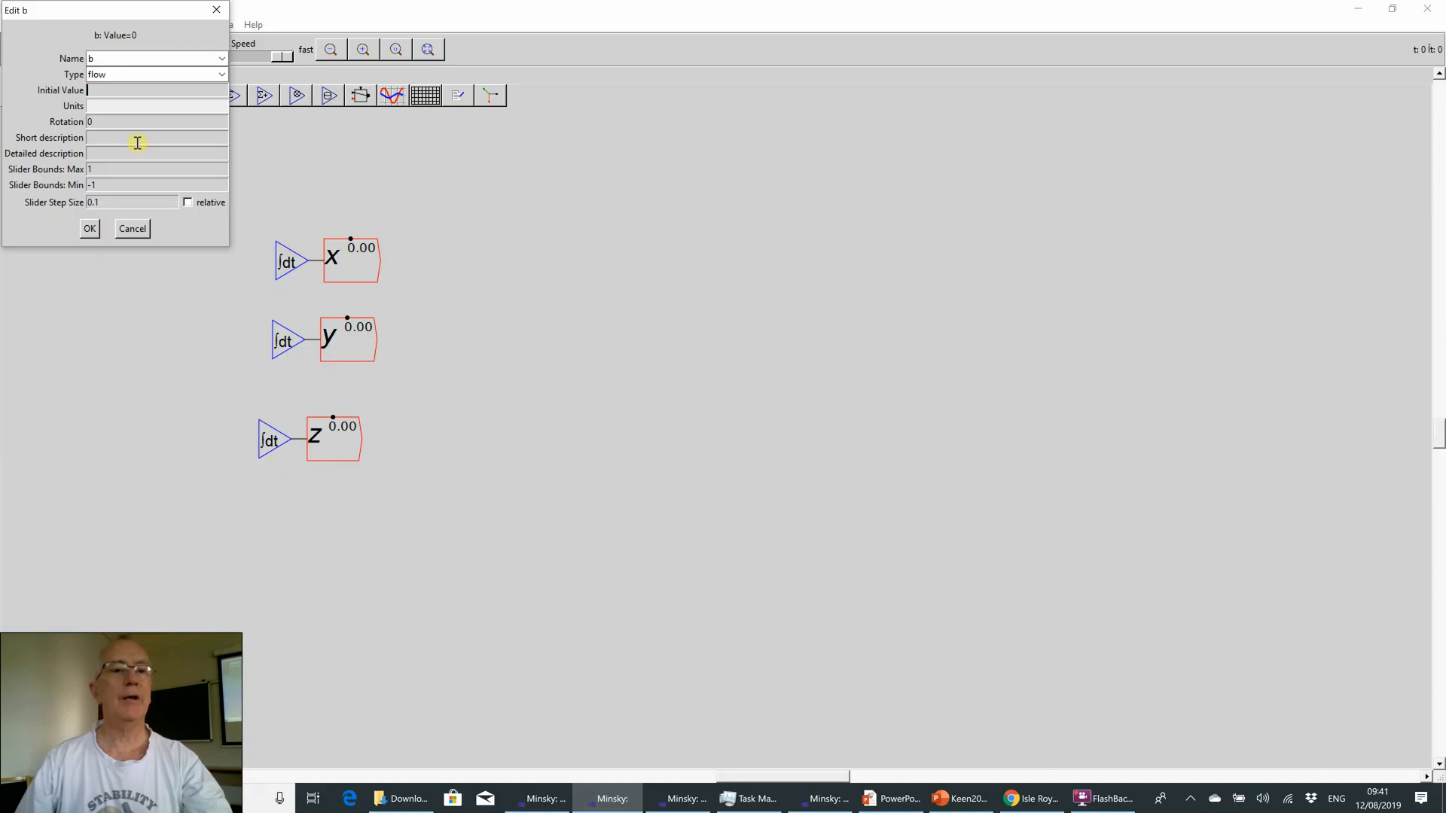
click(113, 73)
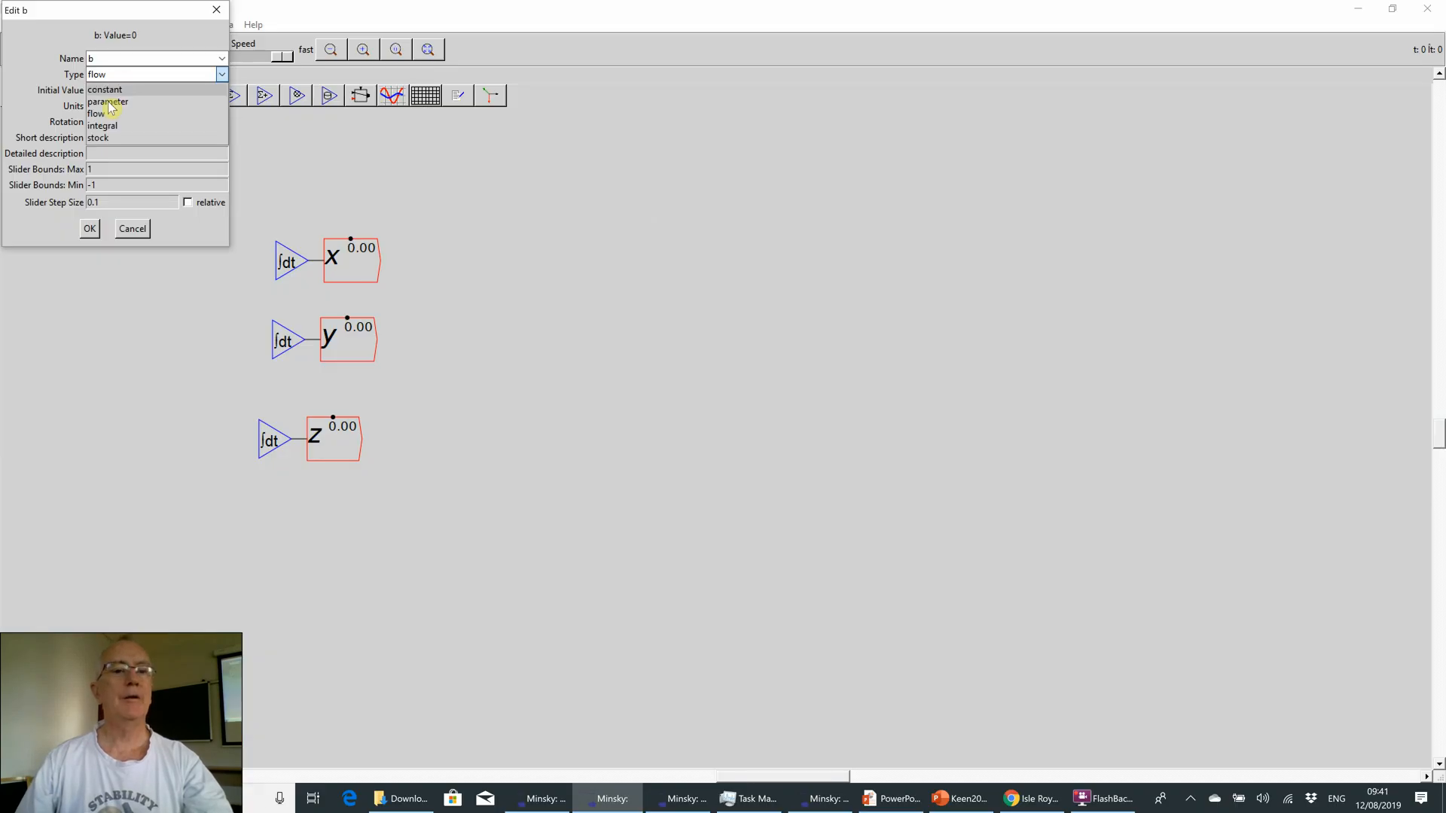
click(108, 91)
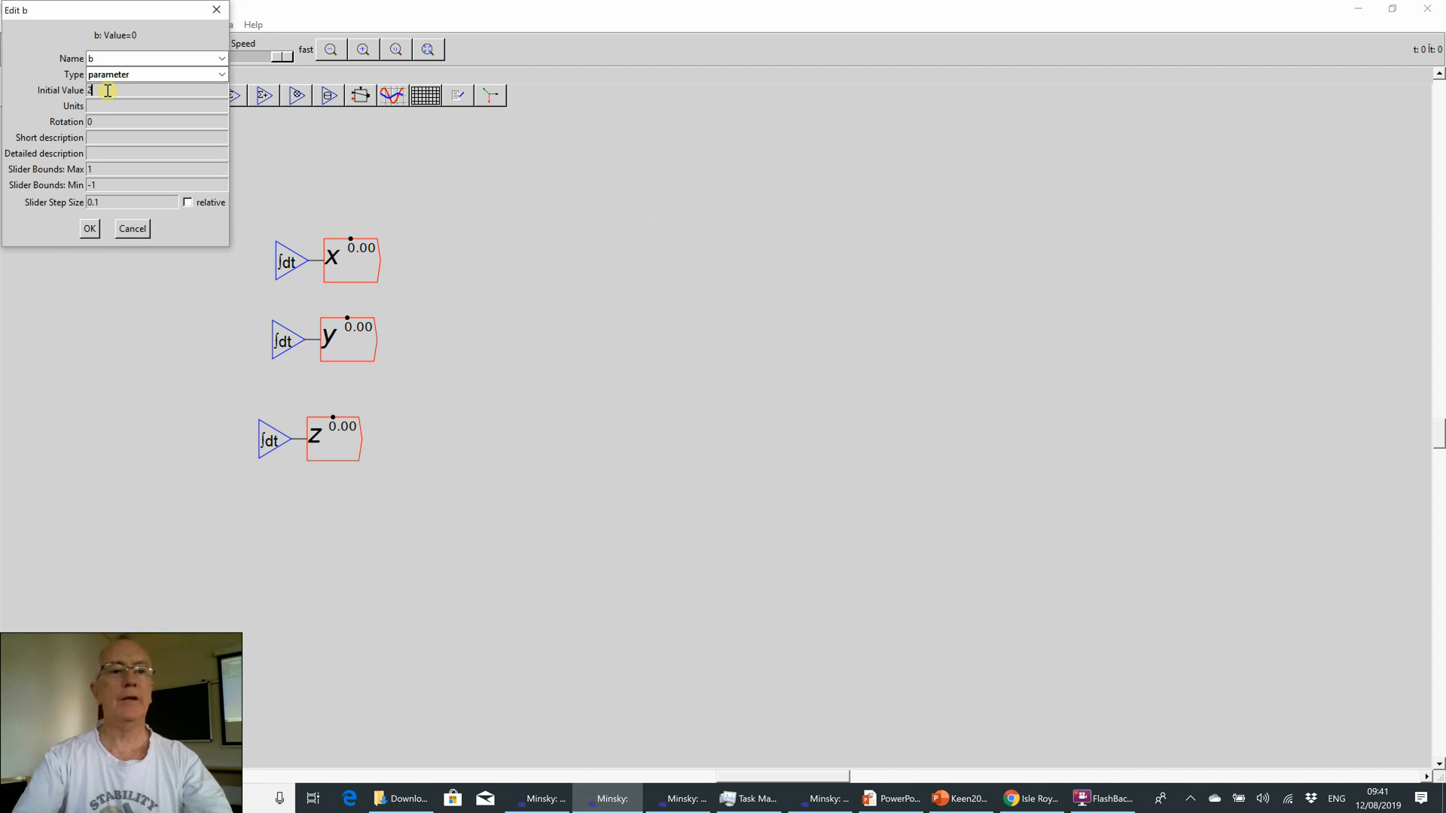
- Set b's slider maximum to 40, slider minimum to 1 and step size to 1, and accept the parameter
click(107, 175)
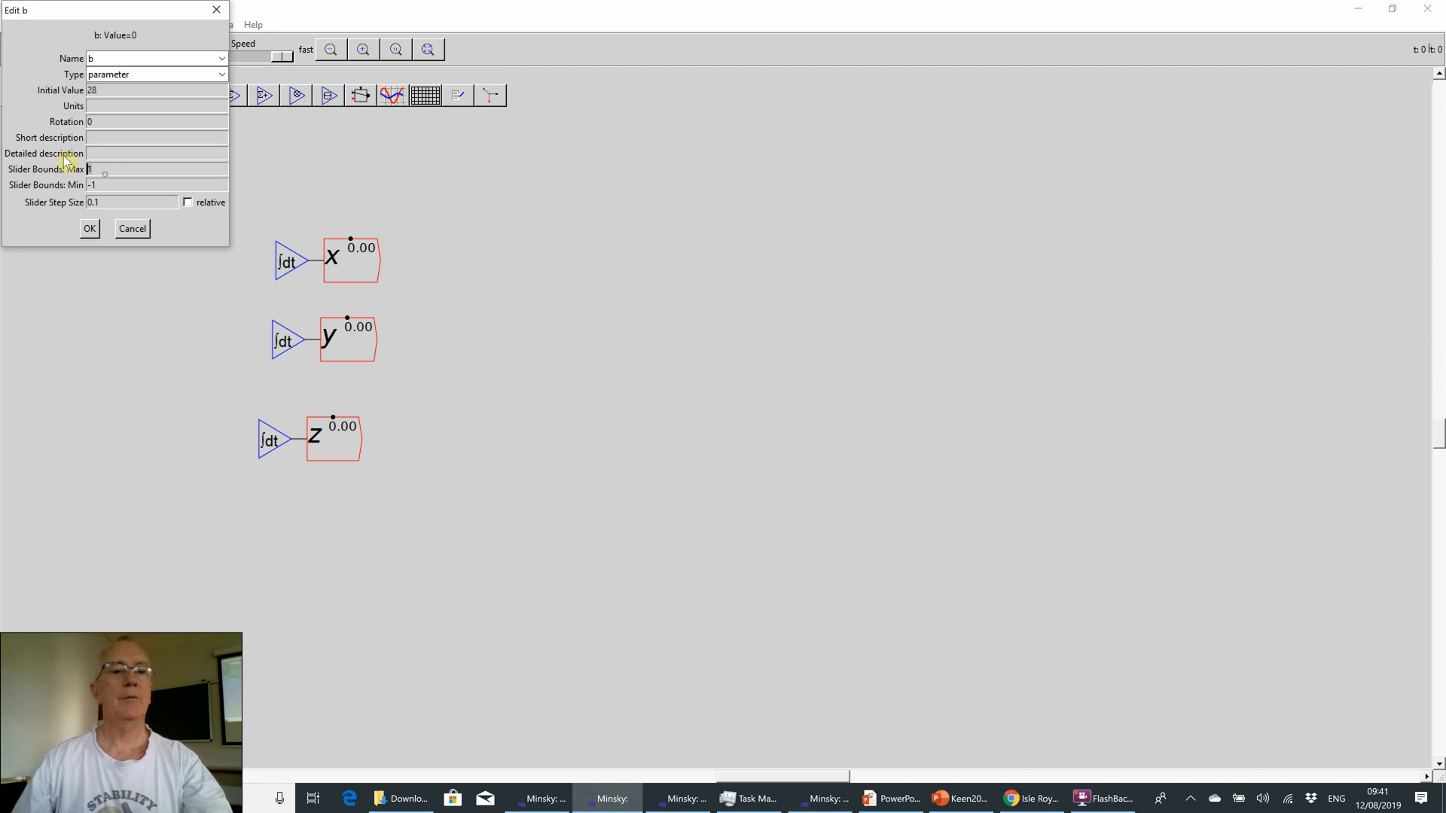
key(BackSpace)
text(40)
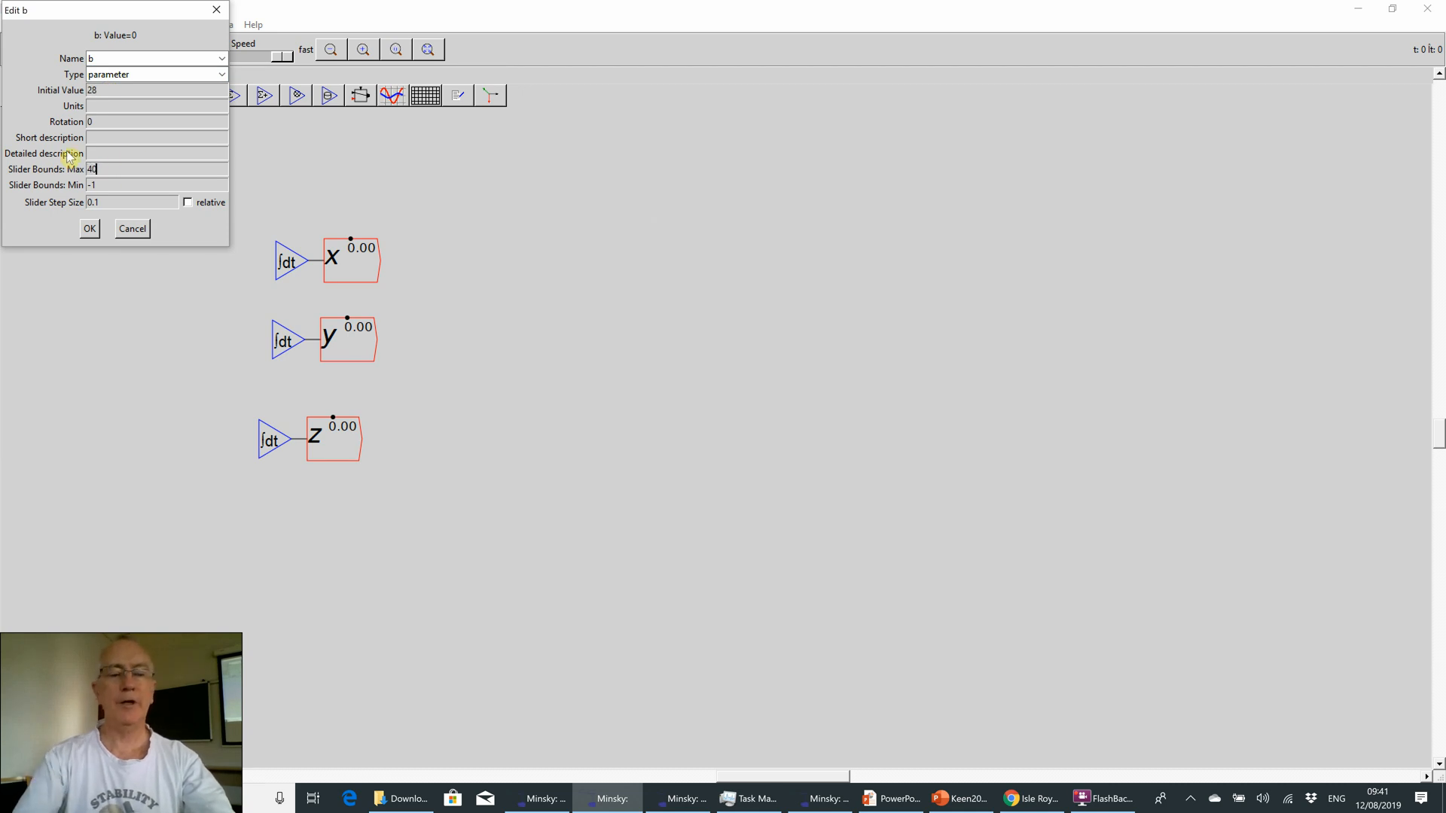
click(97, 179)
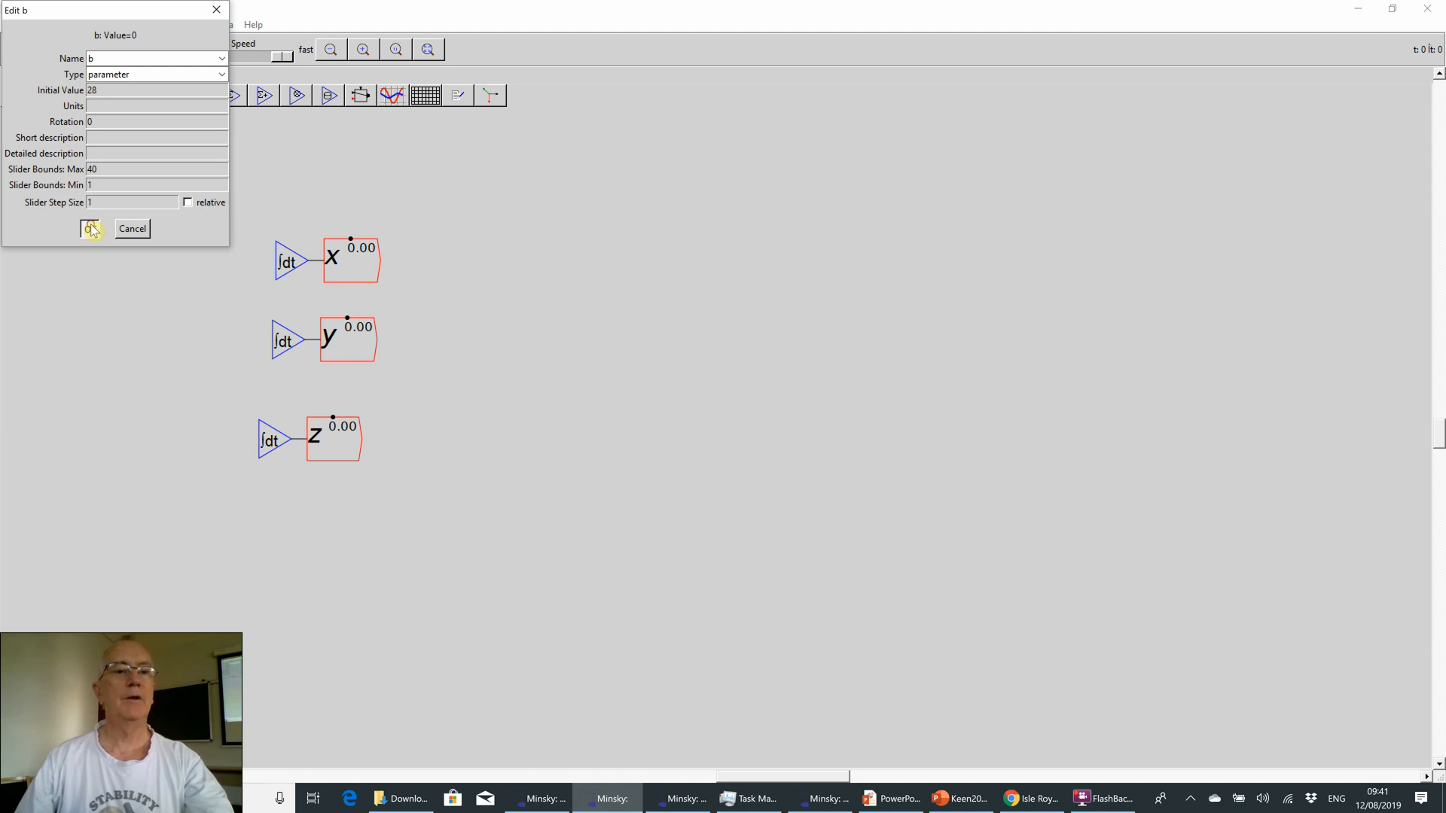
click(90, 228)
- Create a variable named c of type parameter with an initial value of 2.67, consulting the slide for its value
key(alt+Tab)
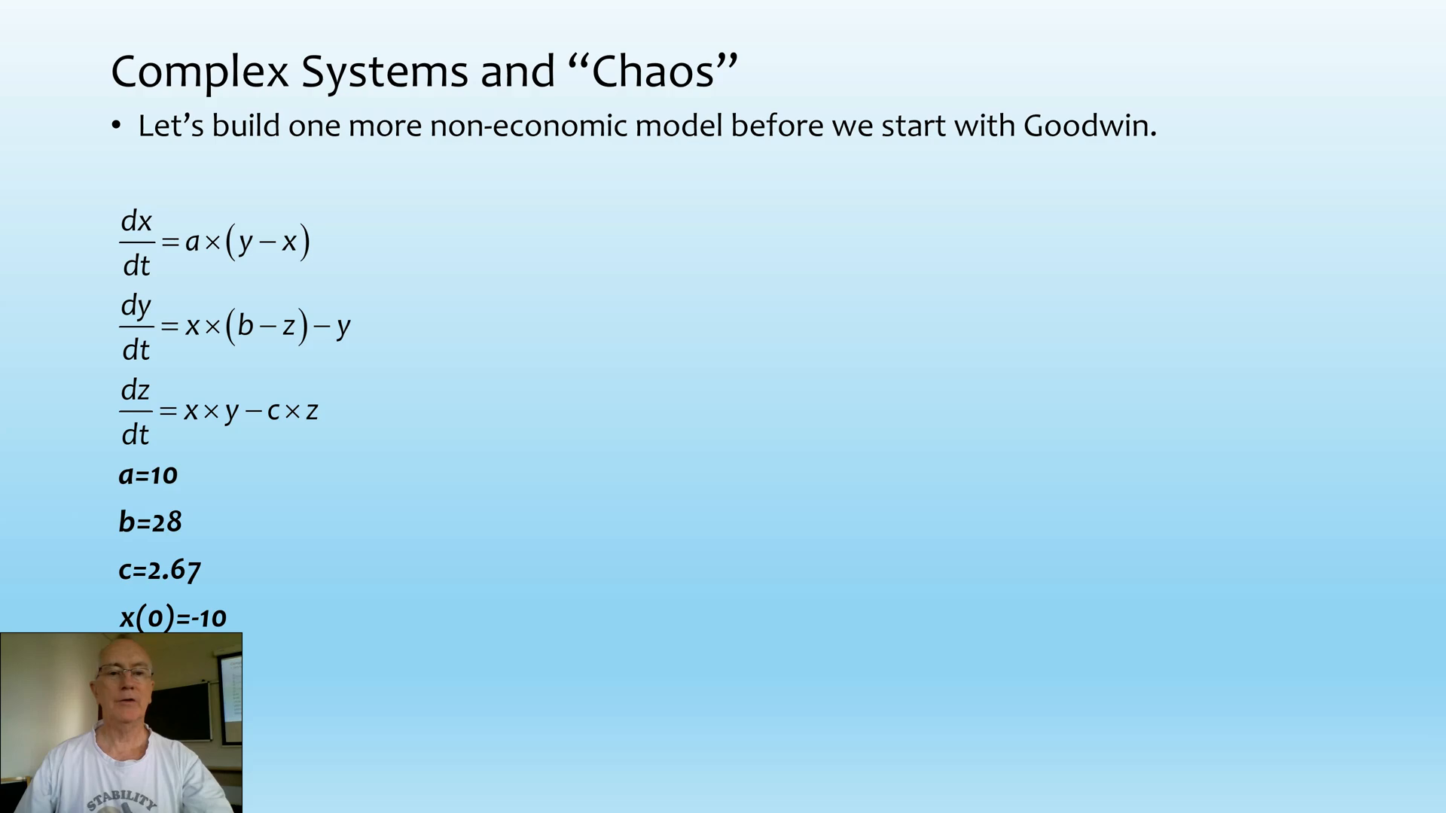
key(alt+Tab)
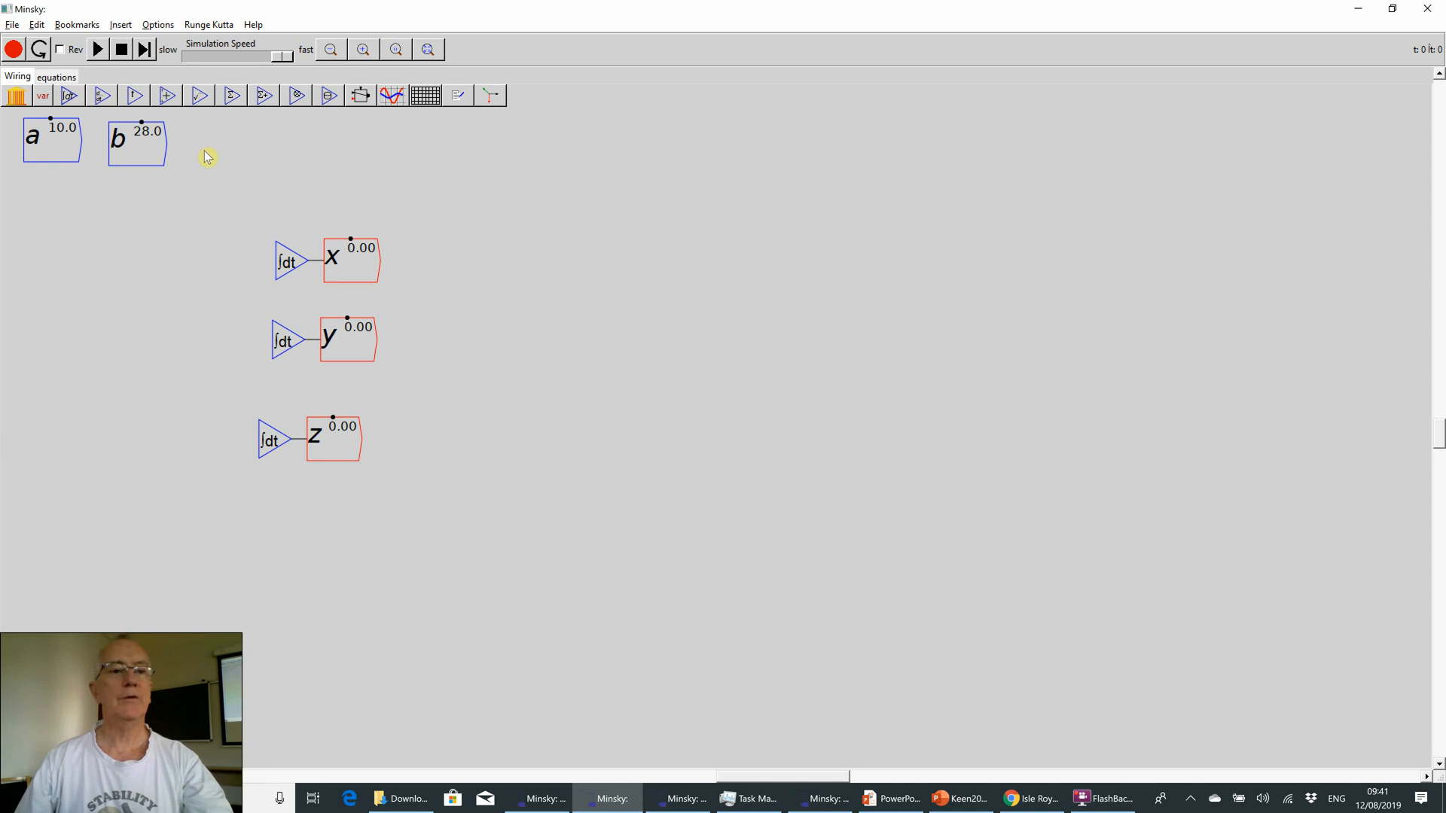
text(c)
key(Return)
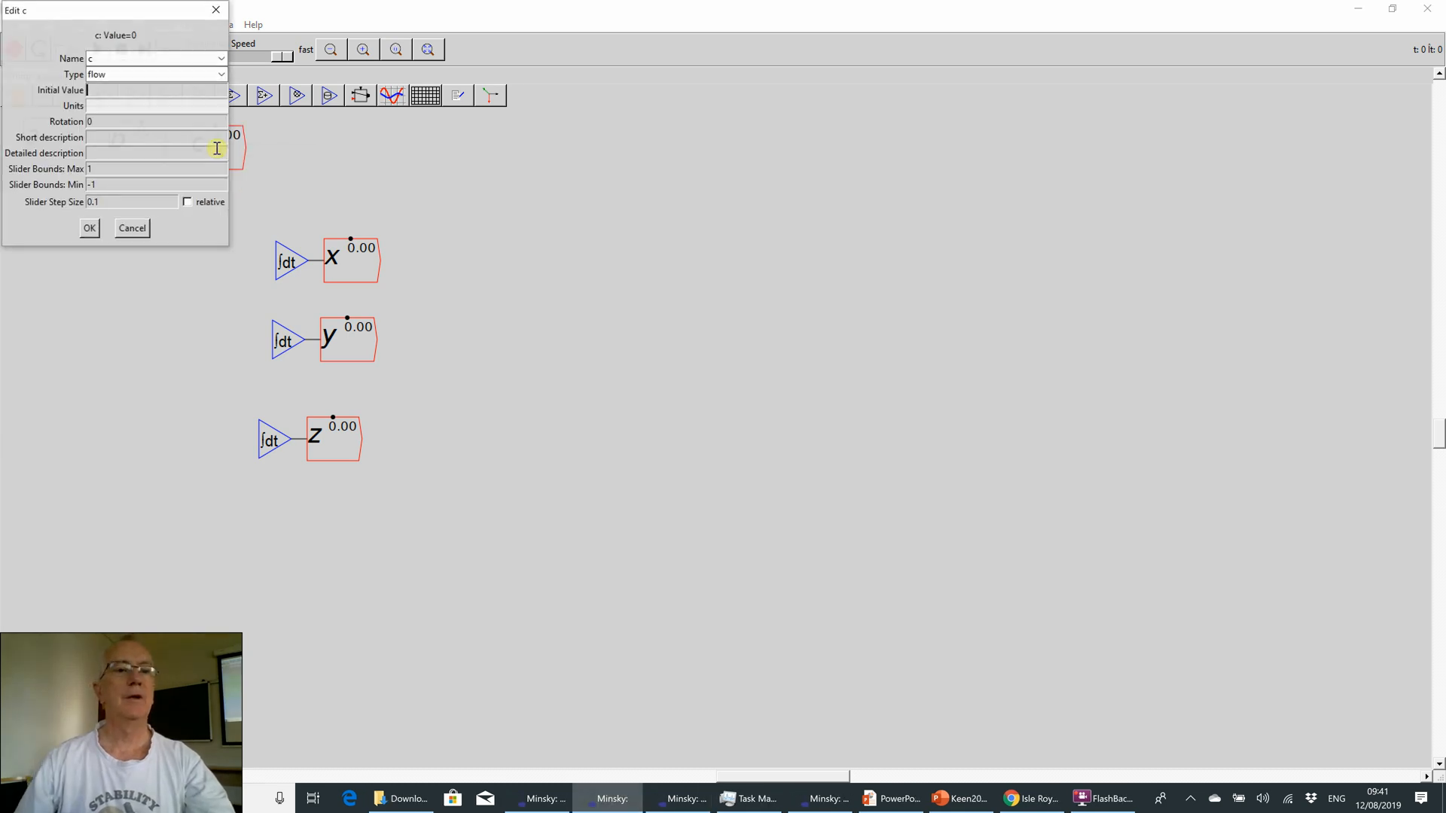
click(220, 73)
click(154, 98)
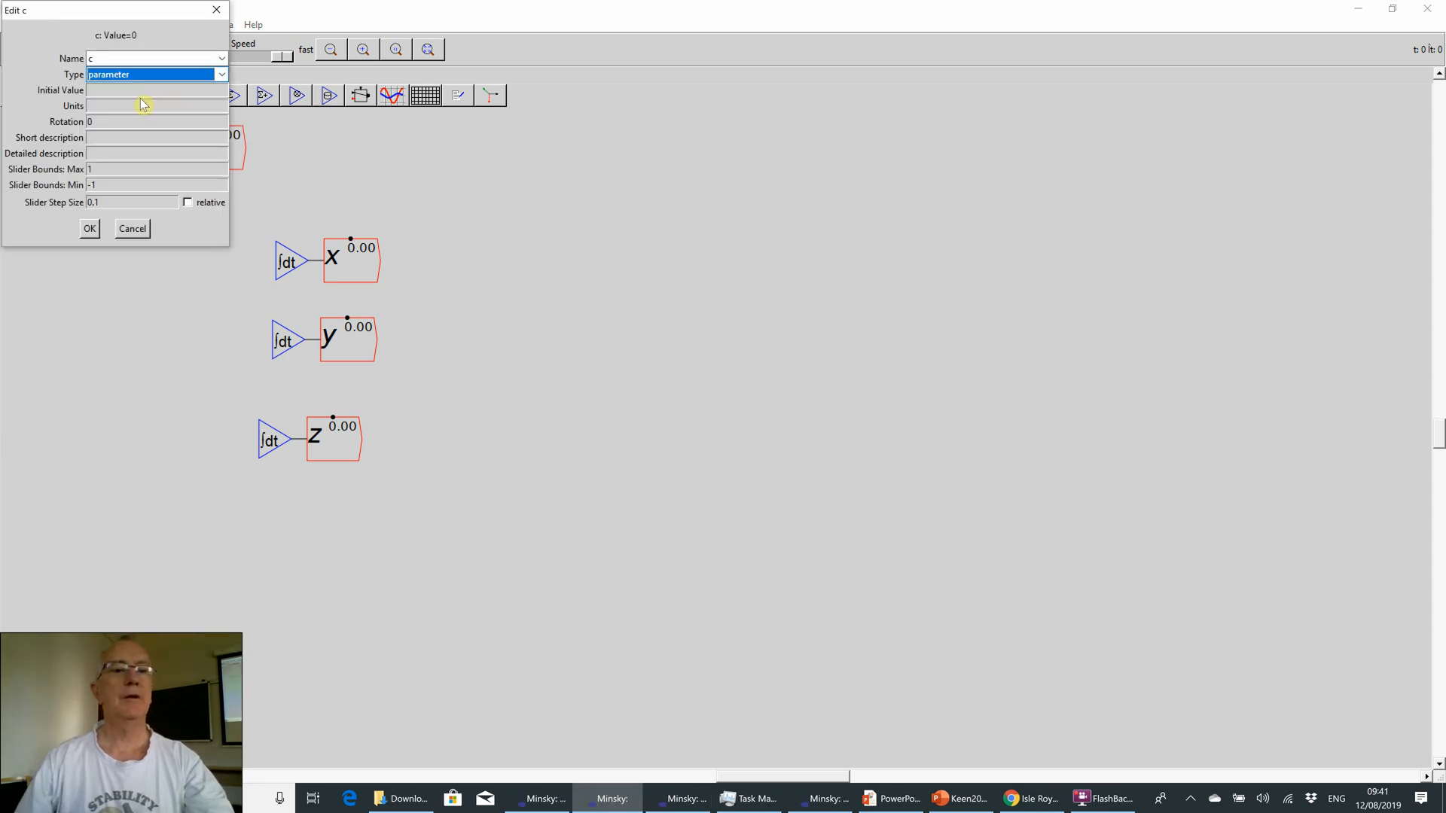
click(137, 90)
text(2.67)
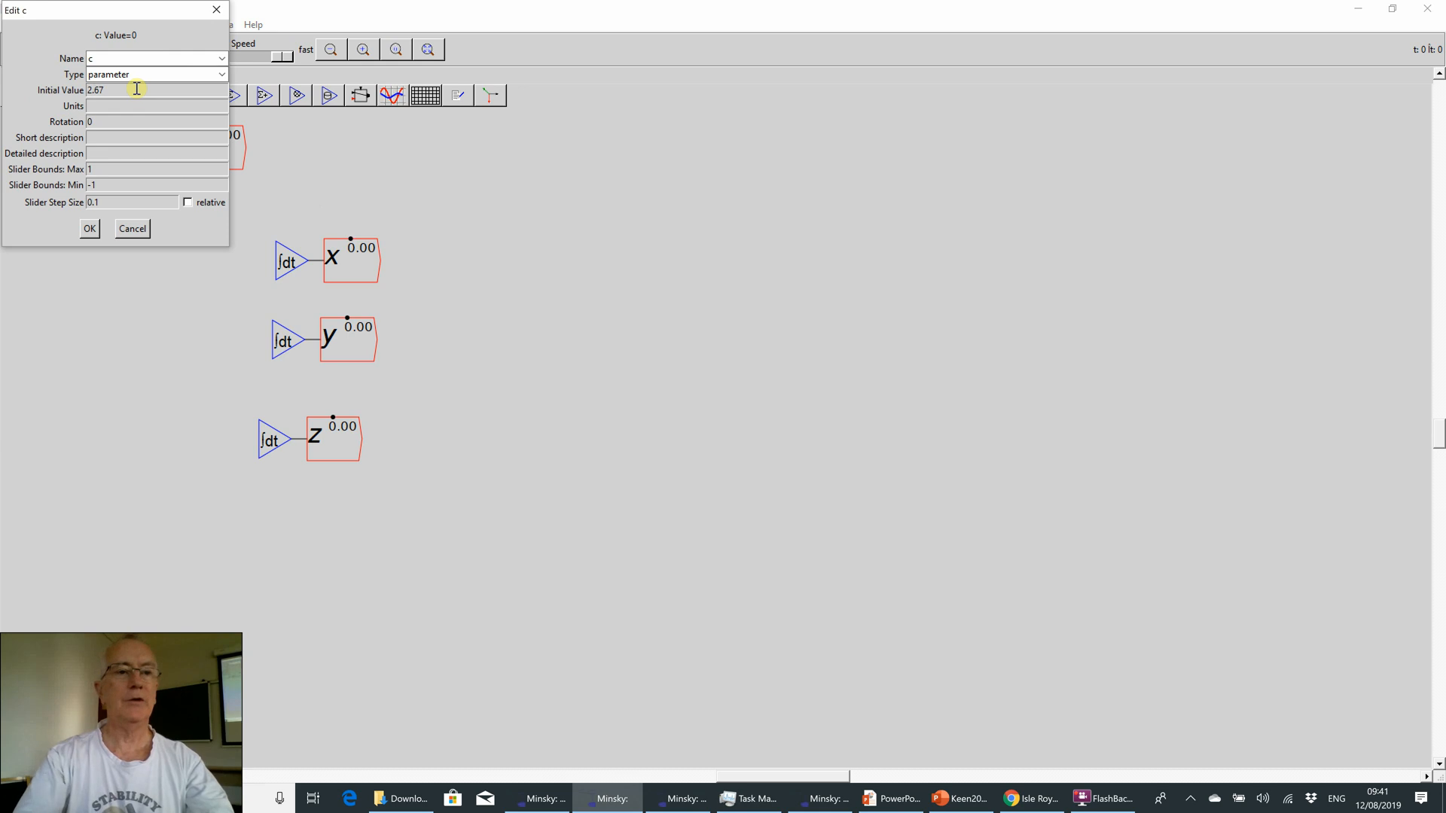
- Set c's slider maximum to 4, slider minimum to 0.5 and step size to 0.01, and accept the parameter
key(alt+Tab)
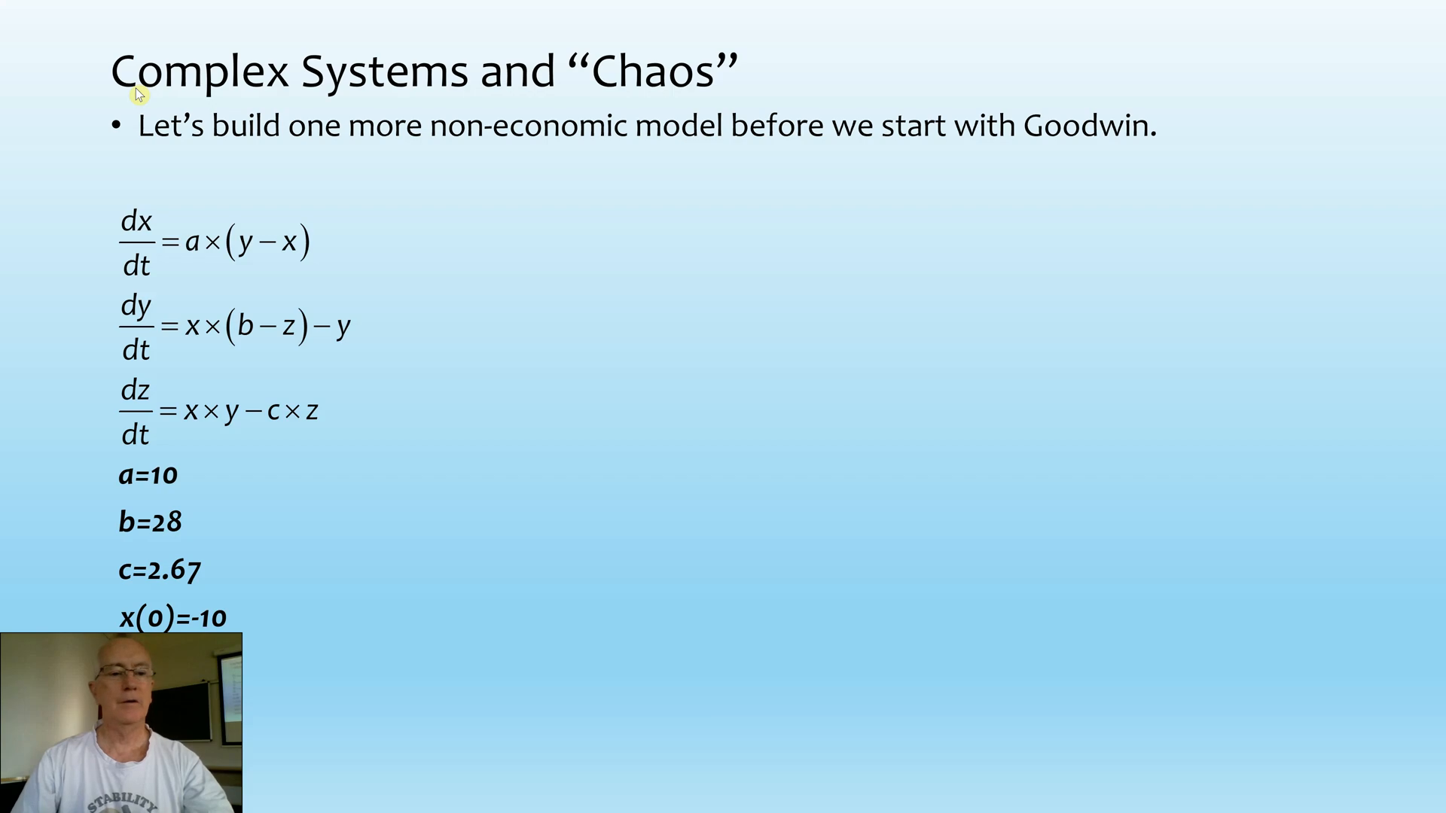
key(alt+Tab)
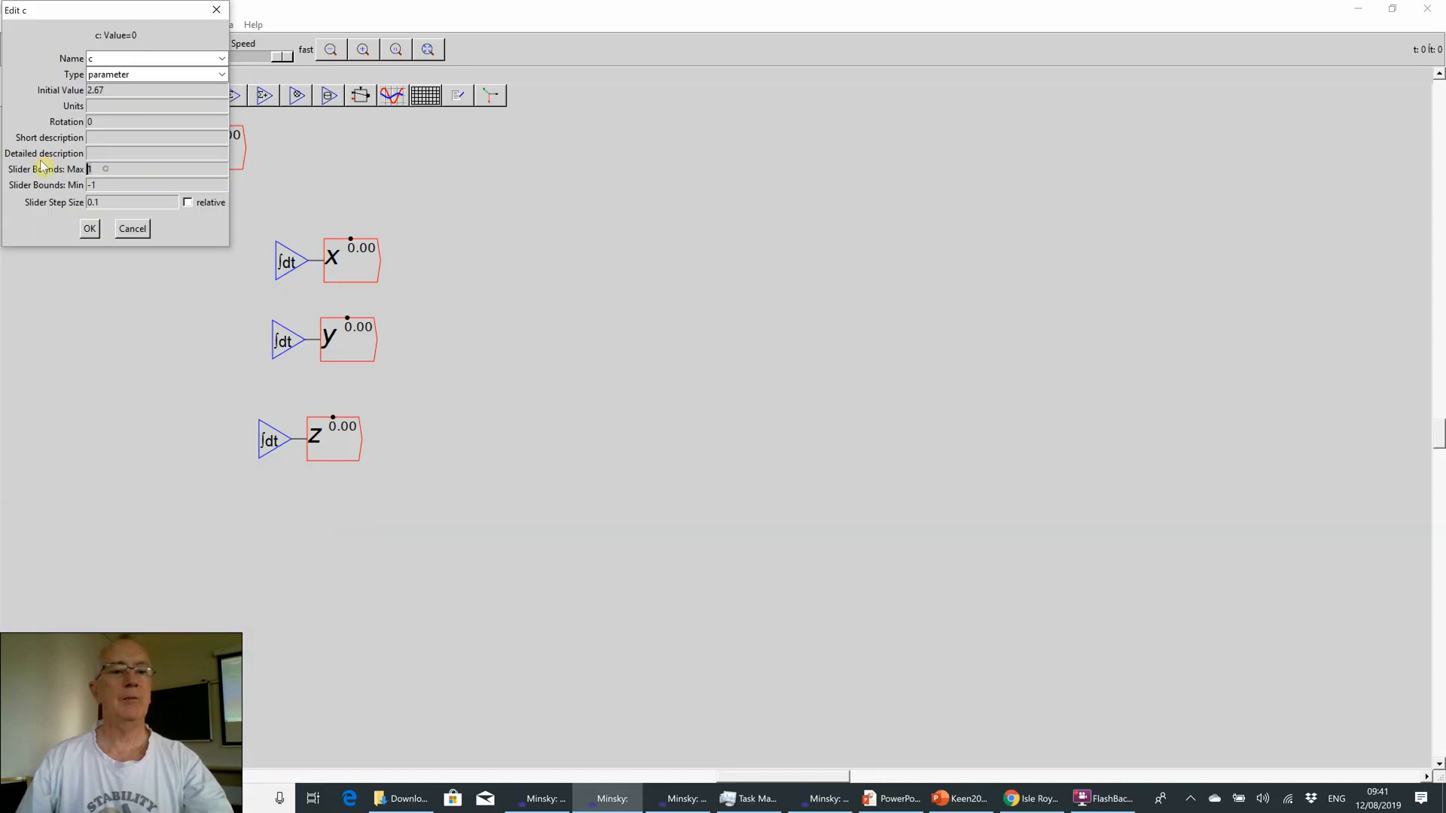
text(4)
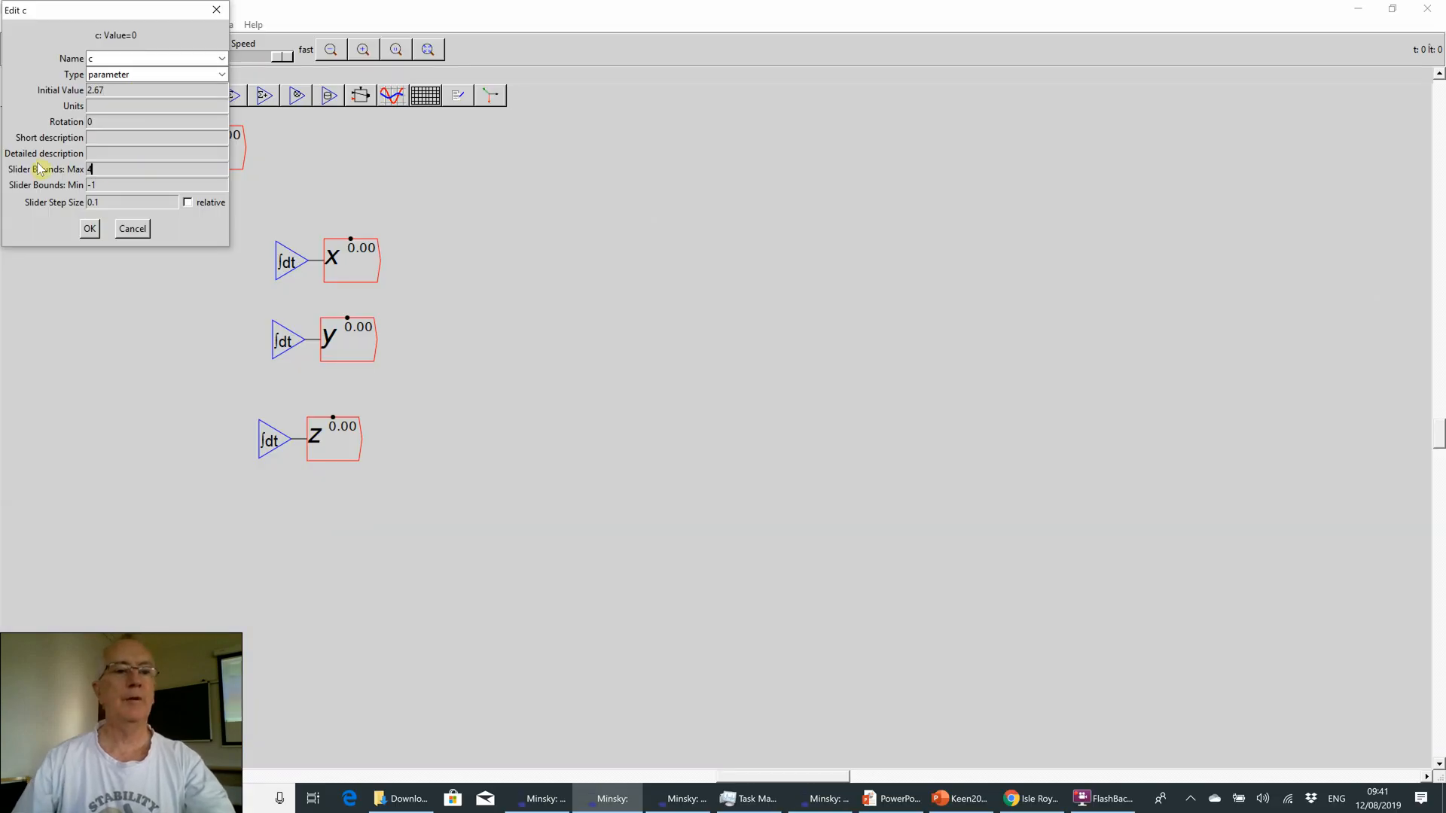
drag(117, 188, 65, 178)
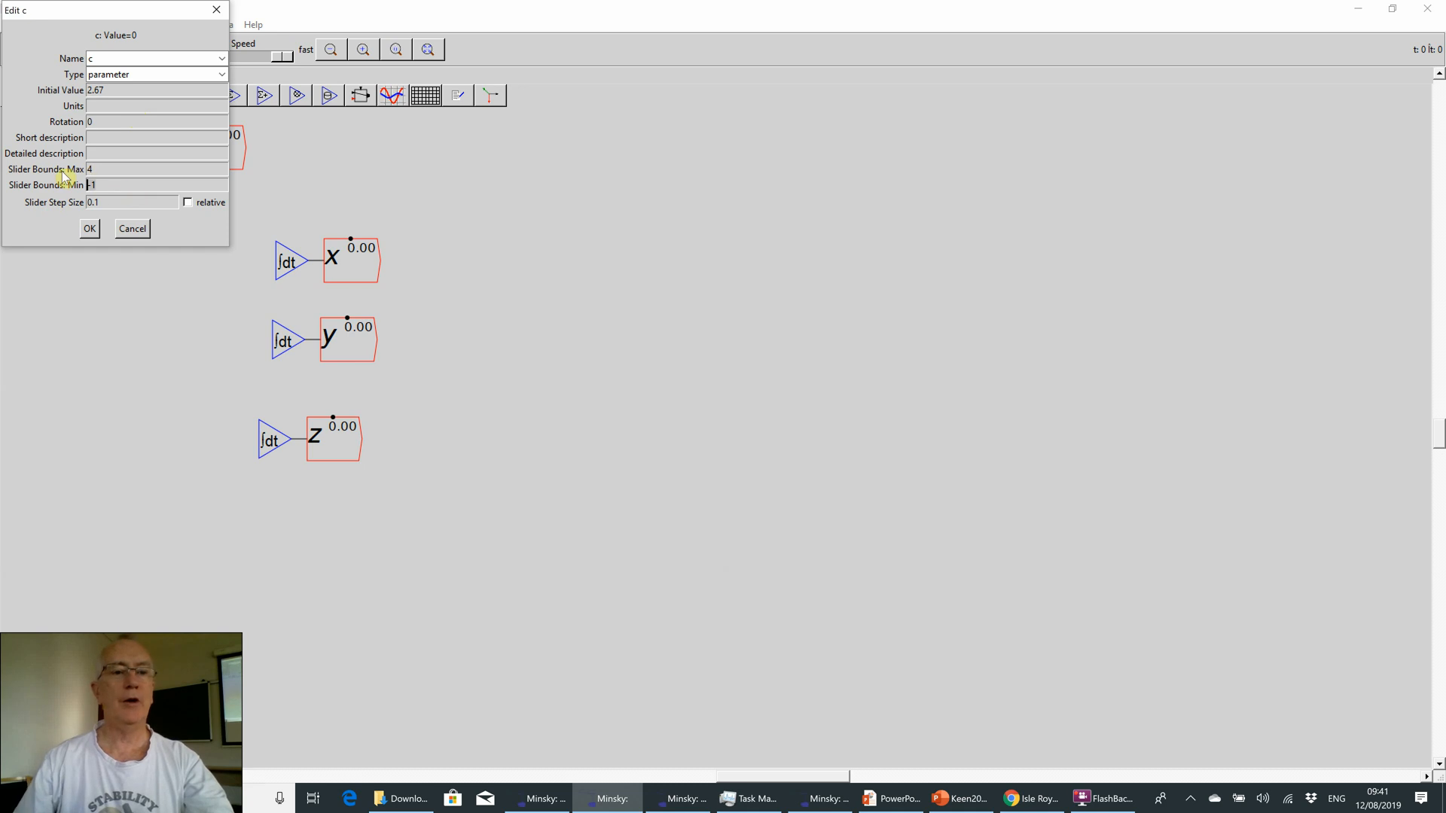
text(0.5)
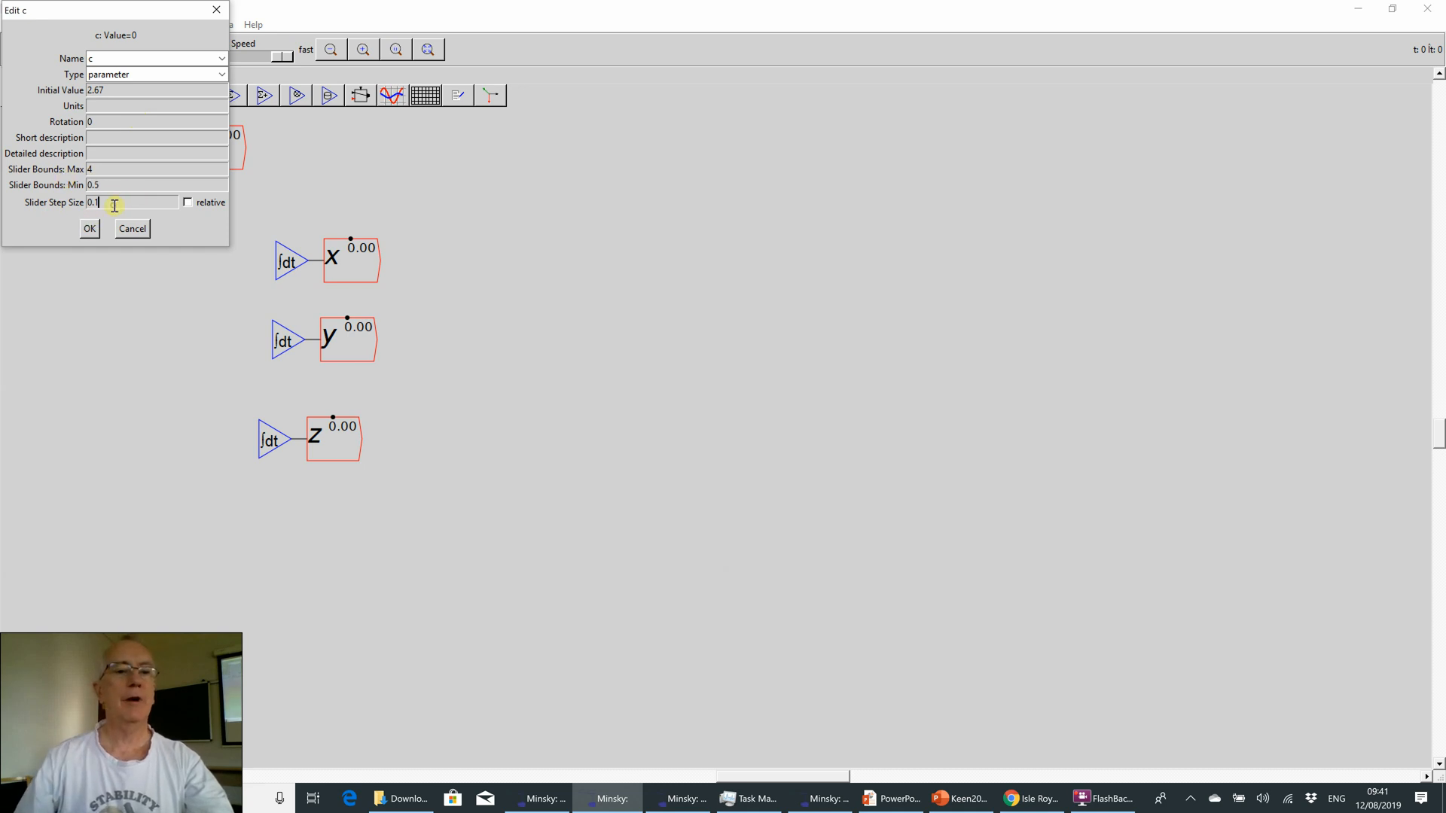
key(BackSpace)
text(01)
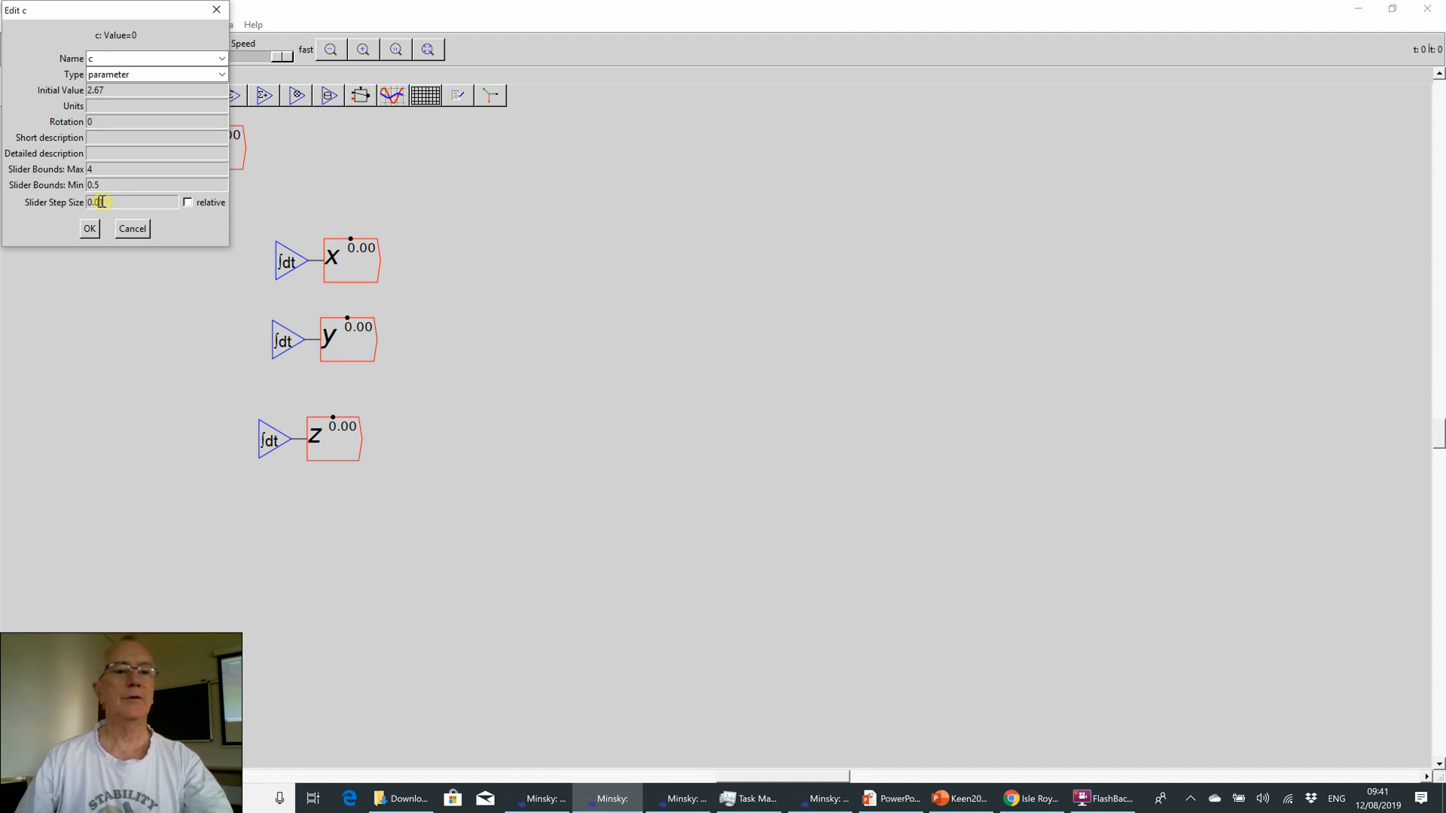
click(89, 229)
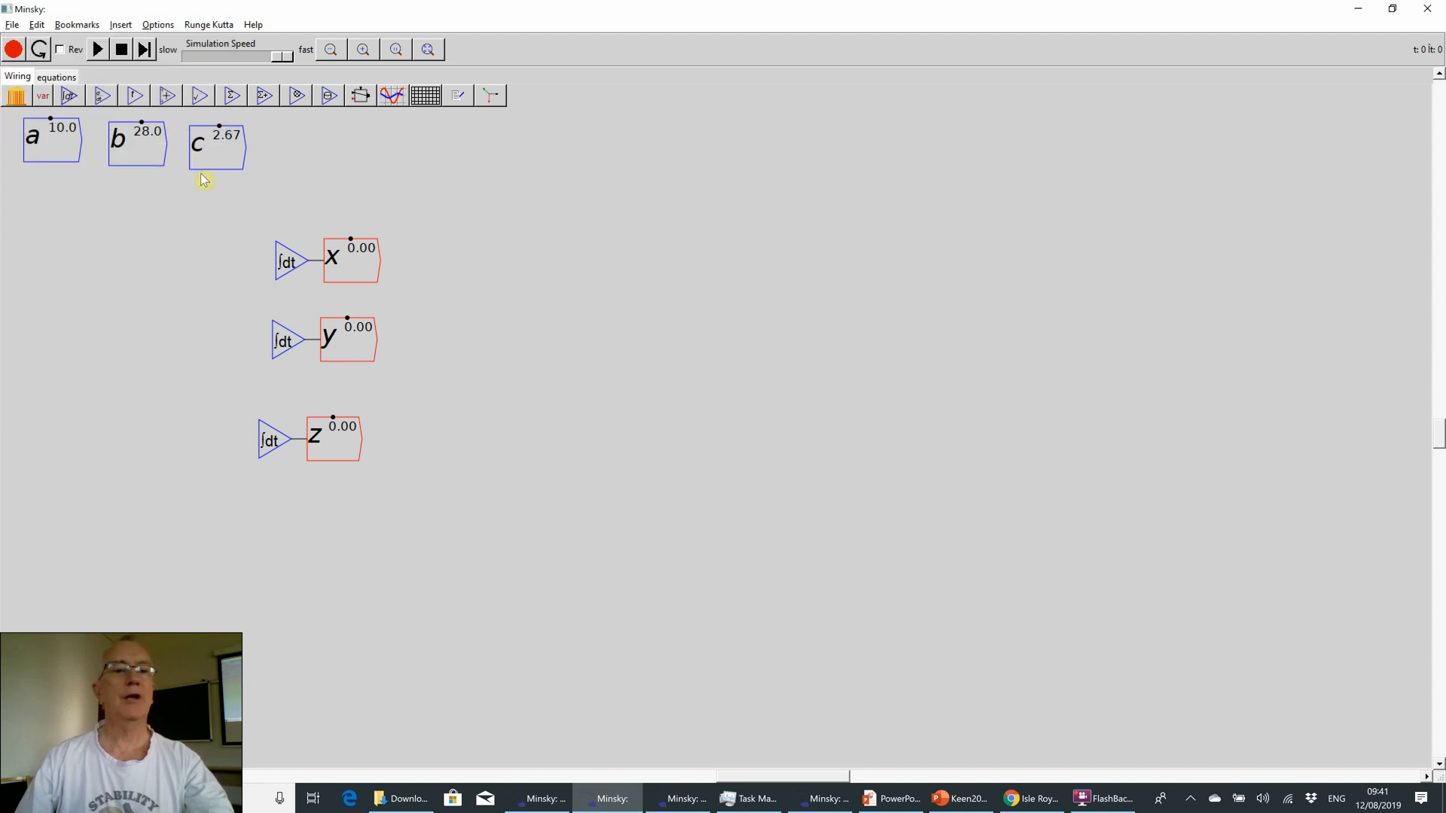
- Line up parameters b and c in a row with a, and consult the equations on the slide
drag(219, 142, 224, 137)
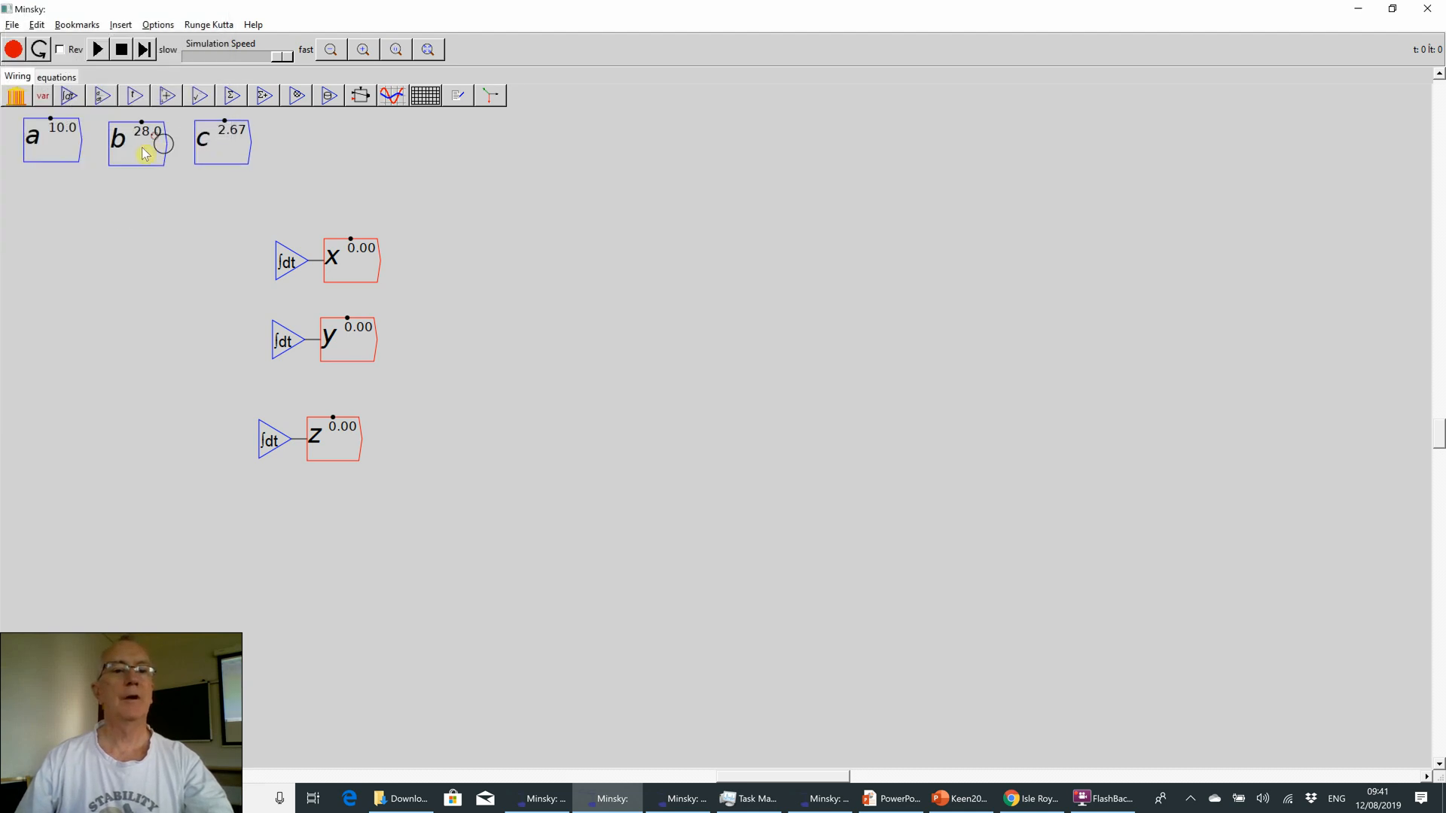
drag(137, 151, 137, 146)
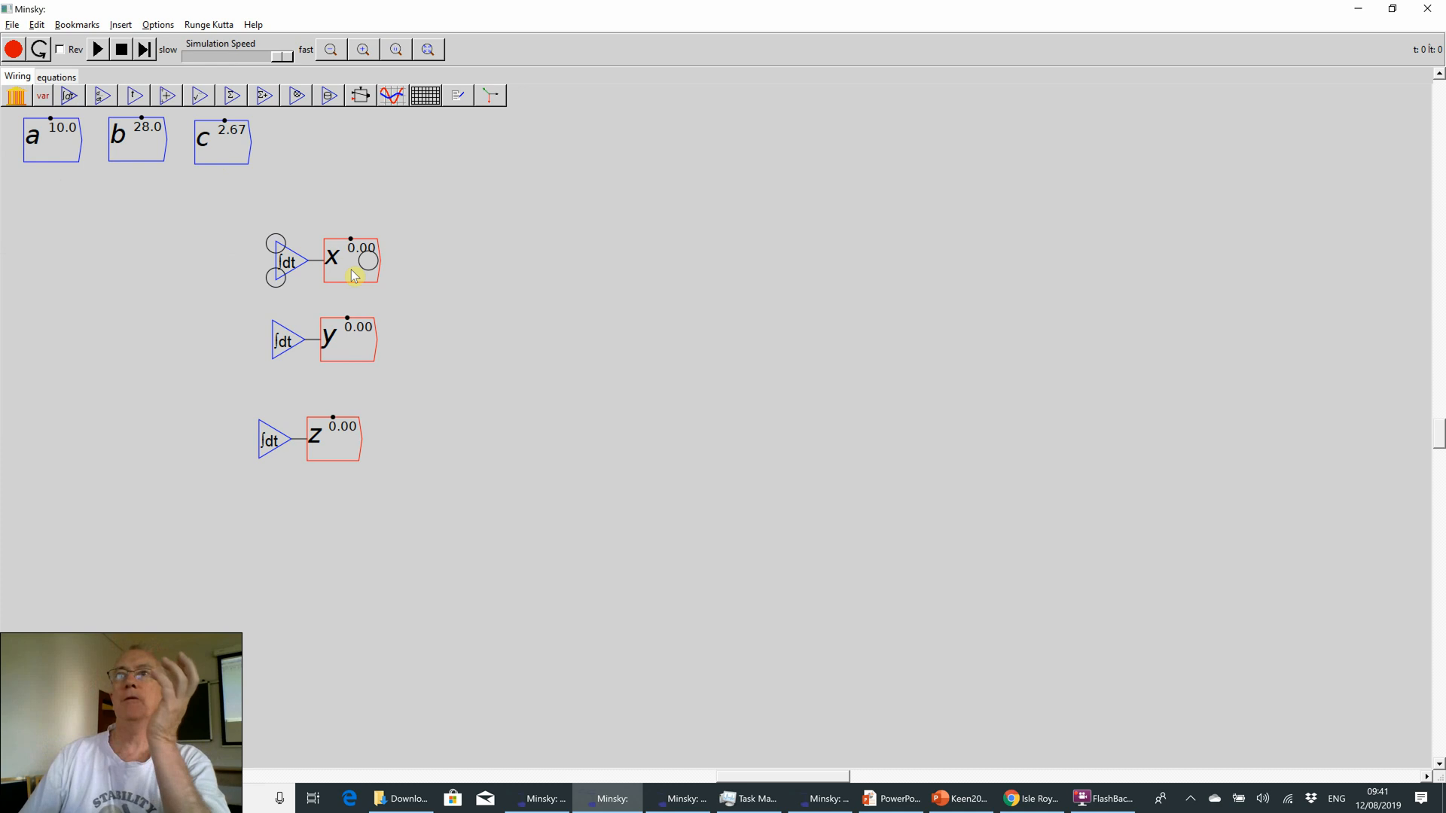
key(alt+Tab)
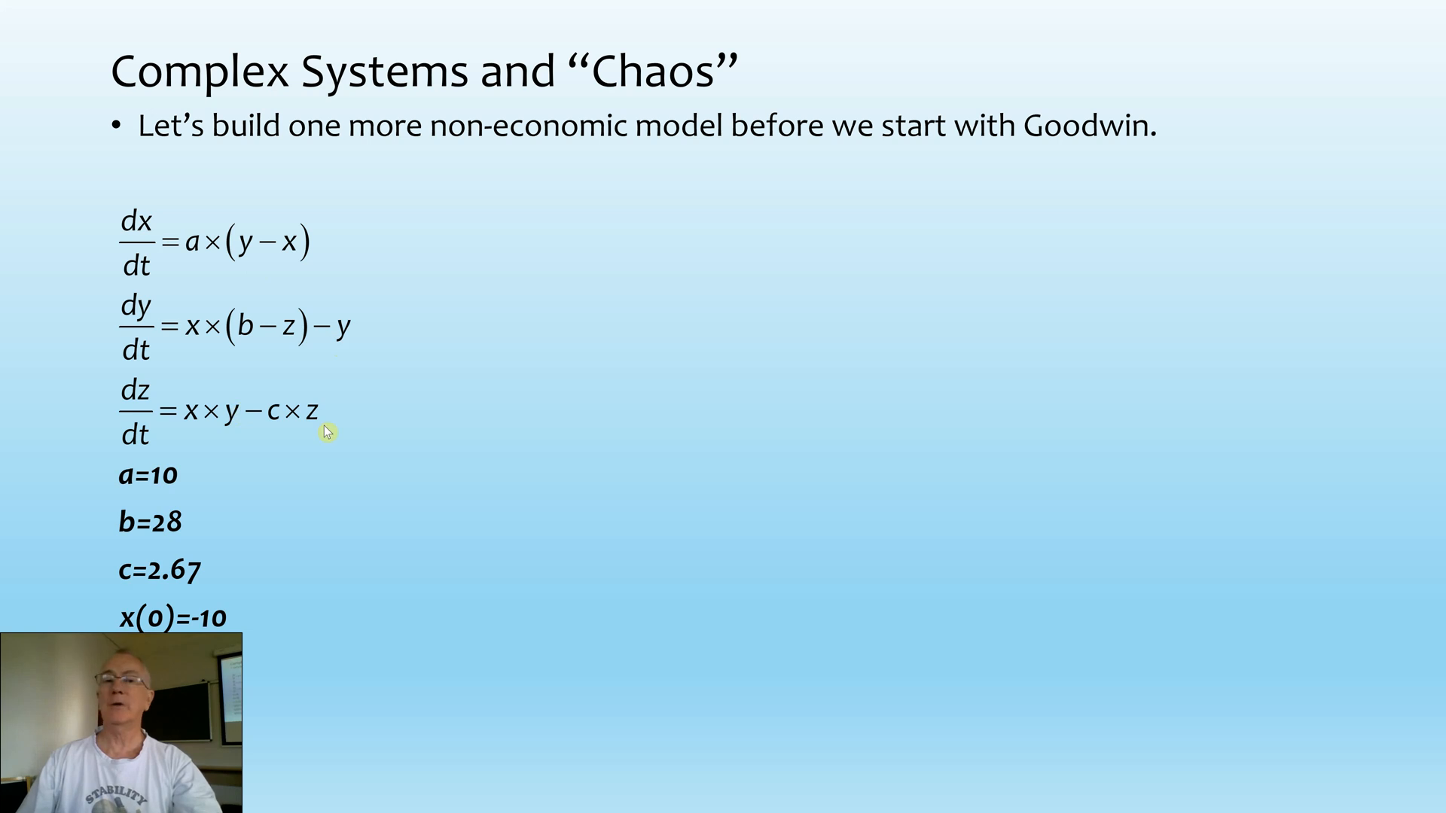
key(alt+Tab)
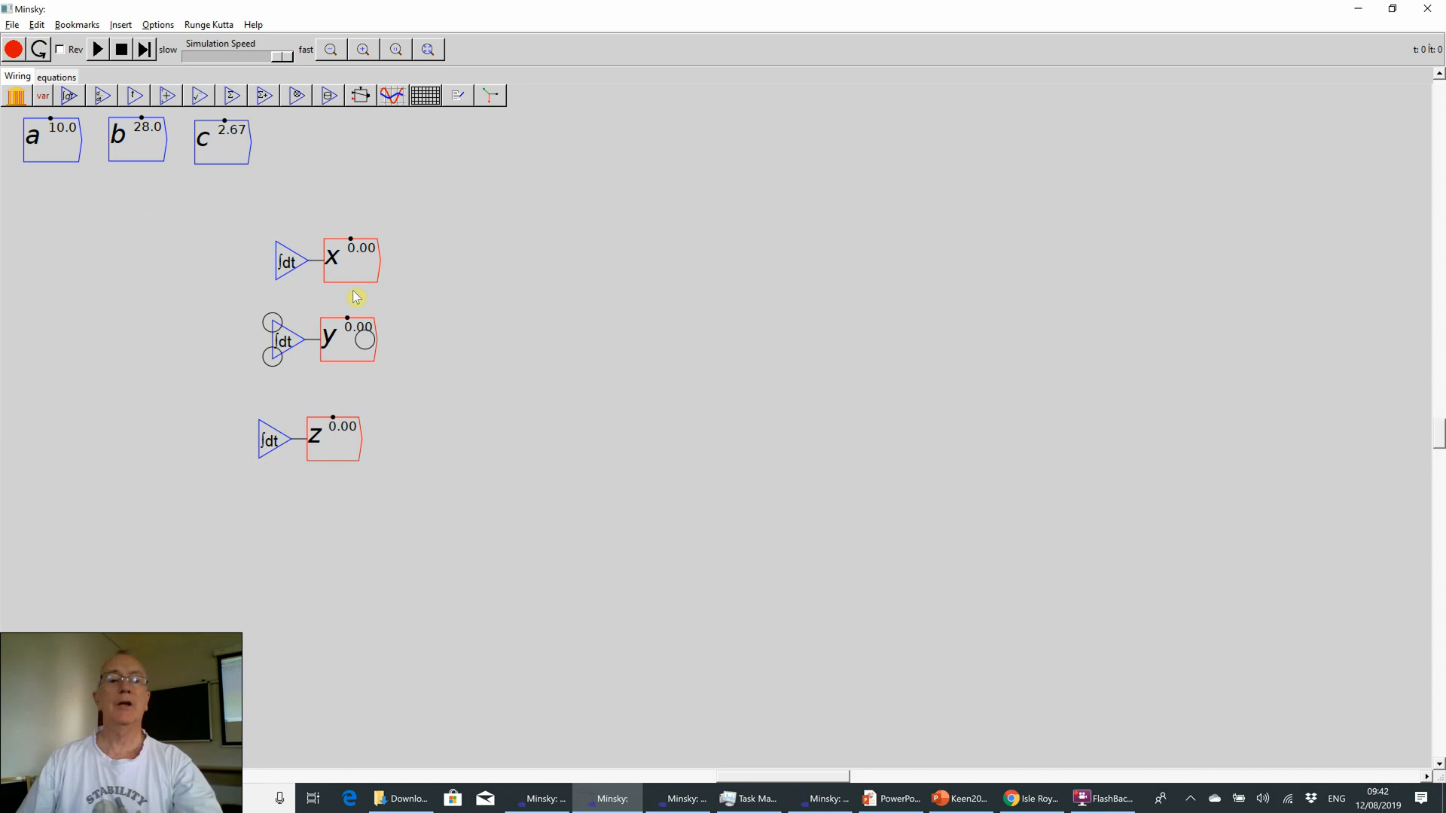
- Copy the x, y and z variables from their integral blocks and place the copies in a column to the left of the integrals
right_click(359, 257)
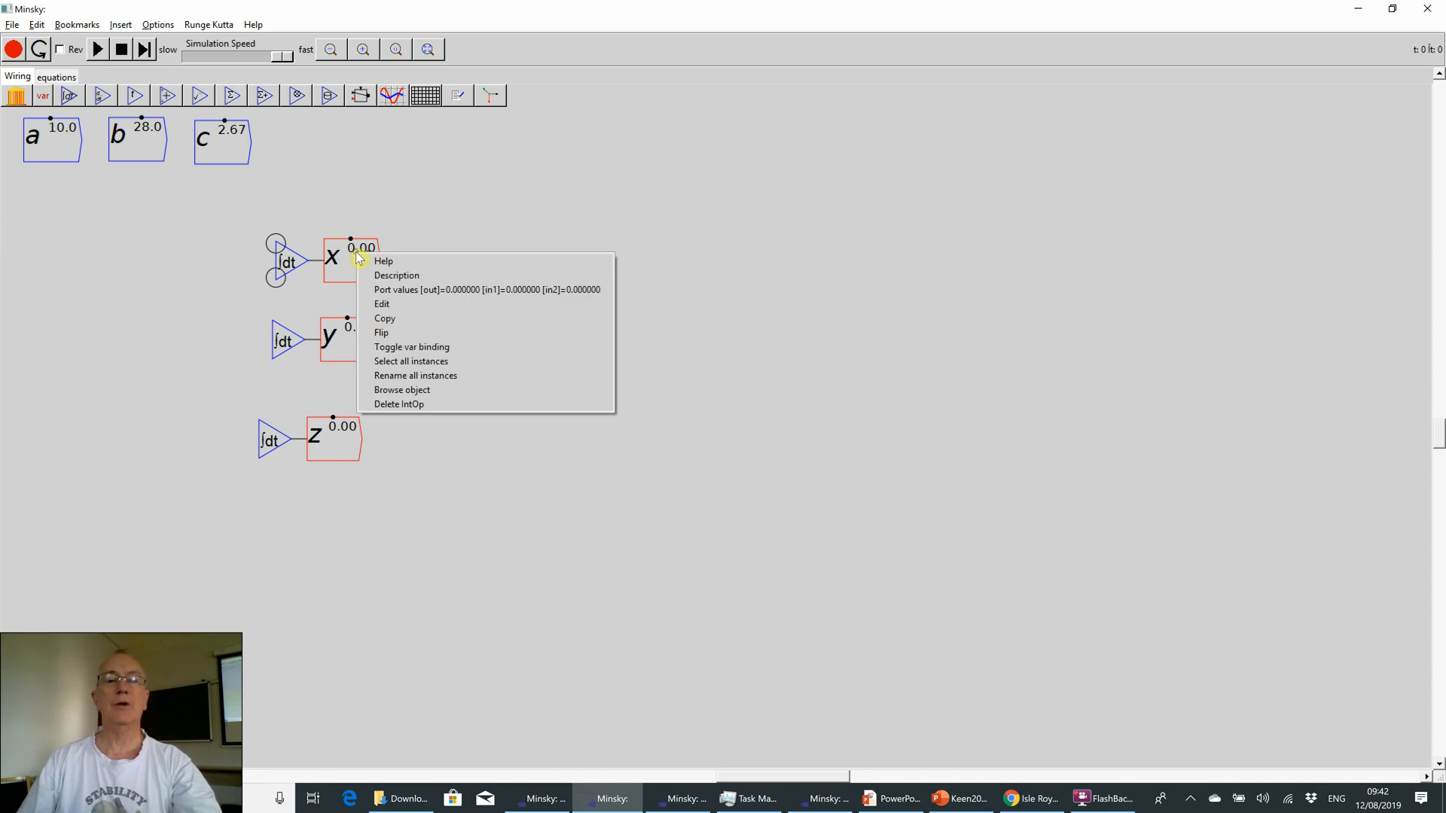
click(369, 317)
click(105, 214)
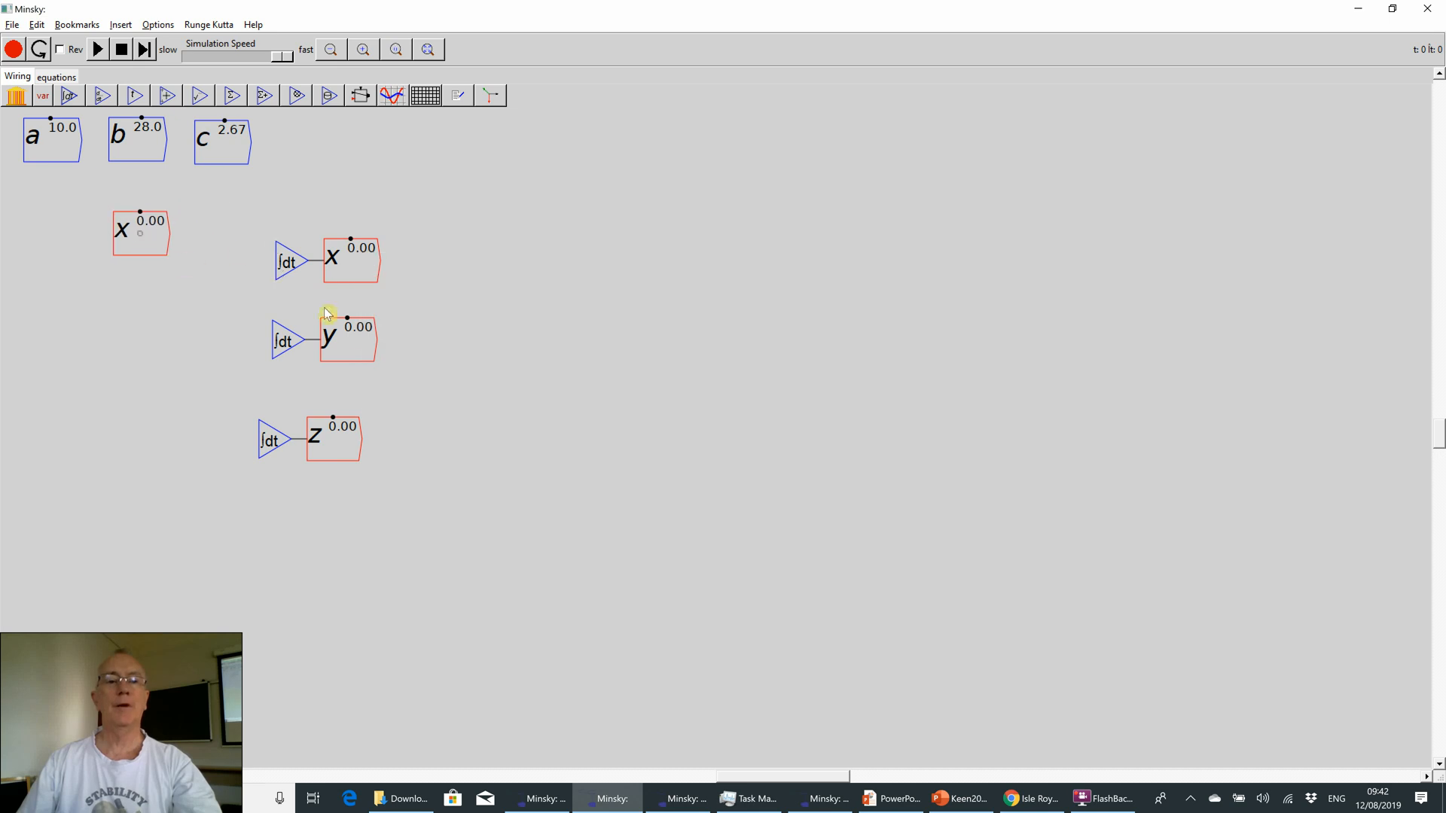
right_click(344, 339)
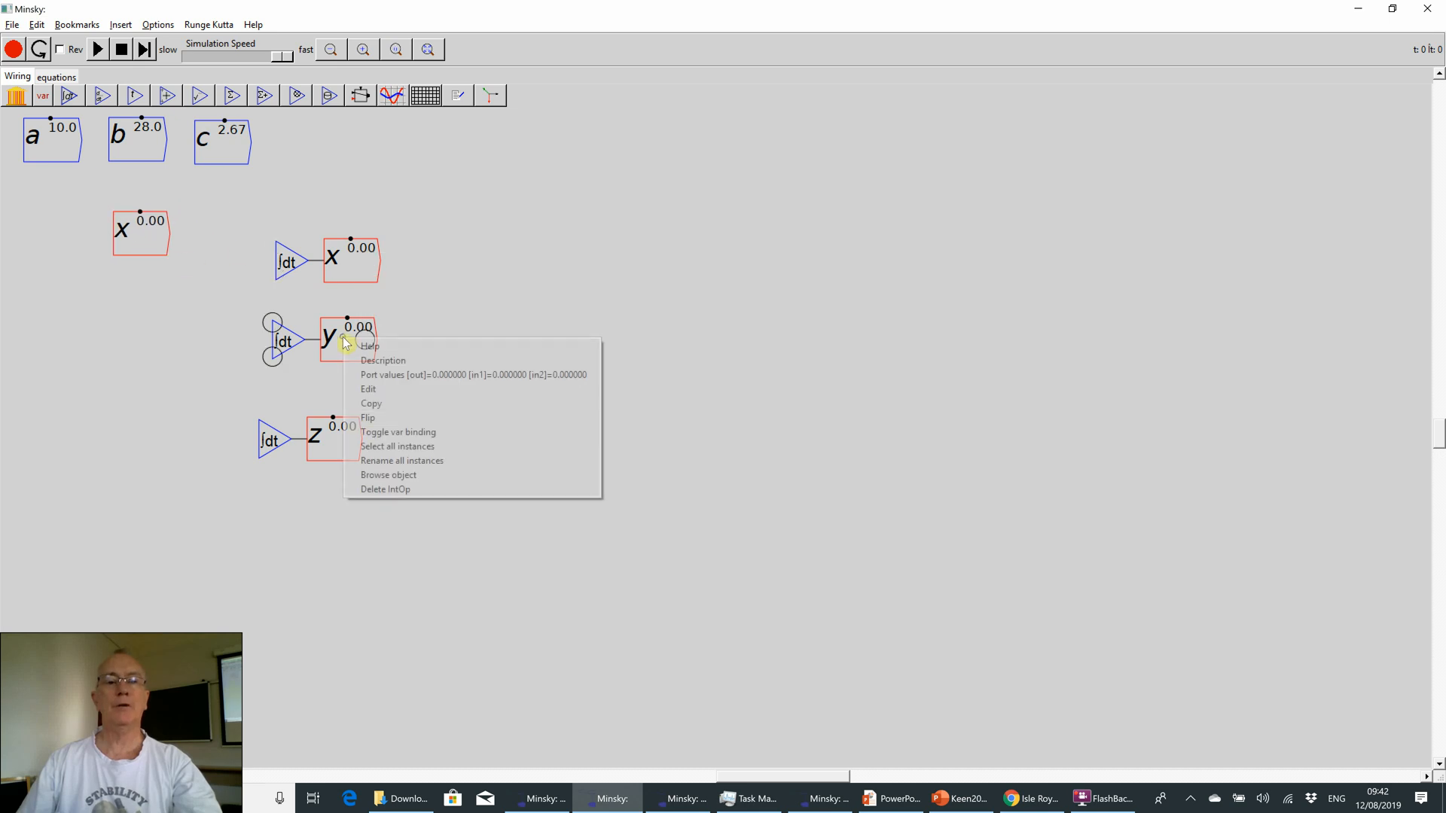
click(369, 404)
click(147, 324)
right_click(332, 431)
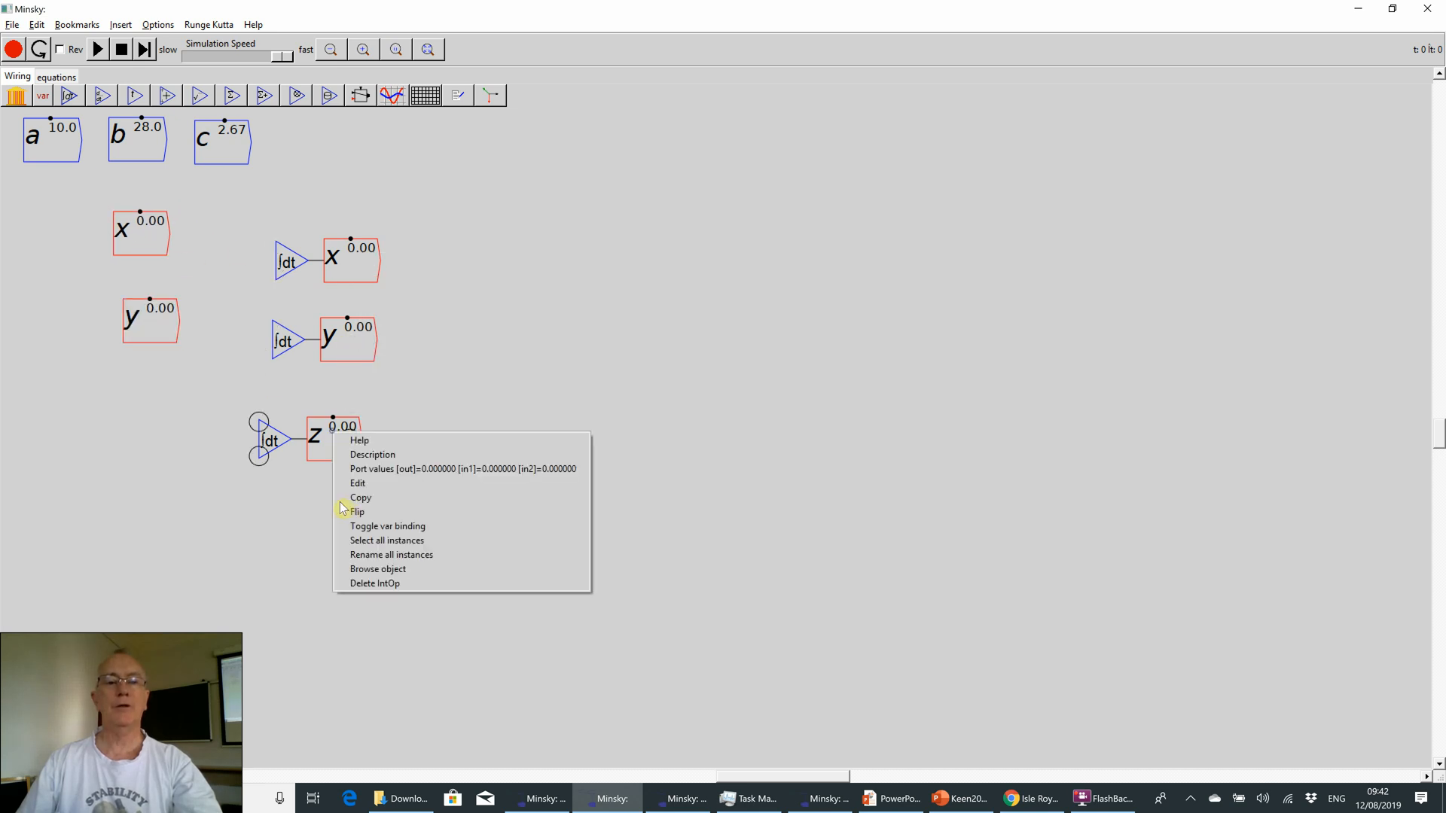
click(361, 498)
click(160, 443)
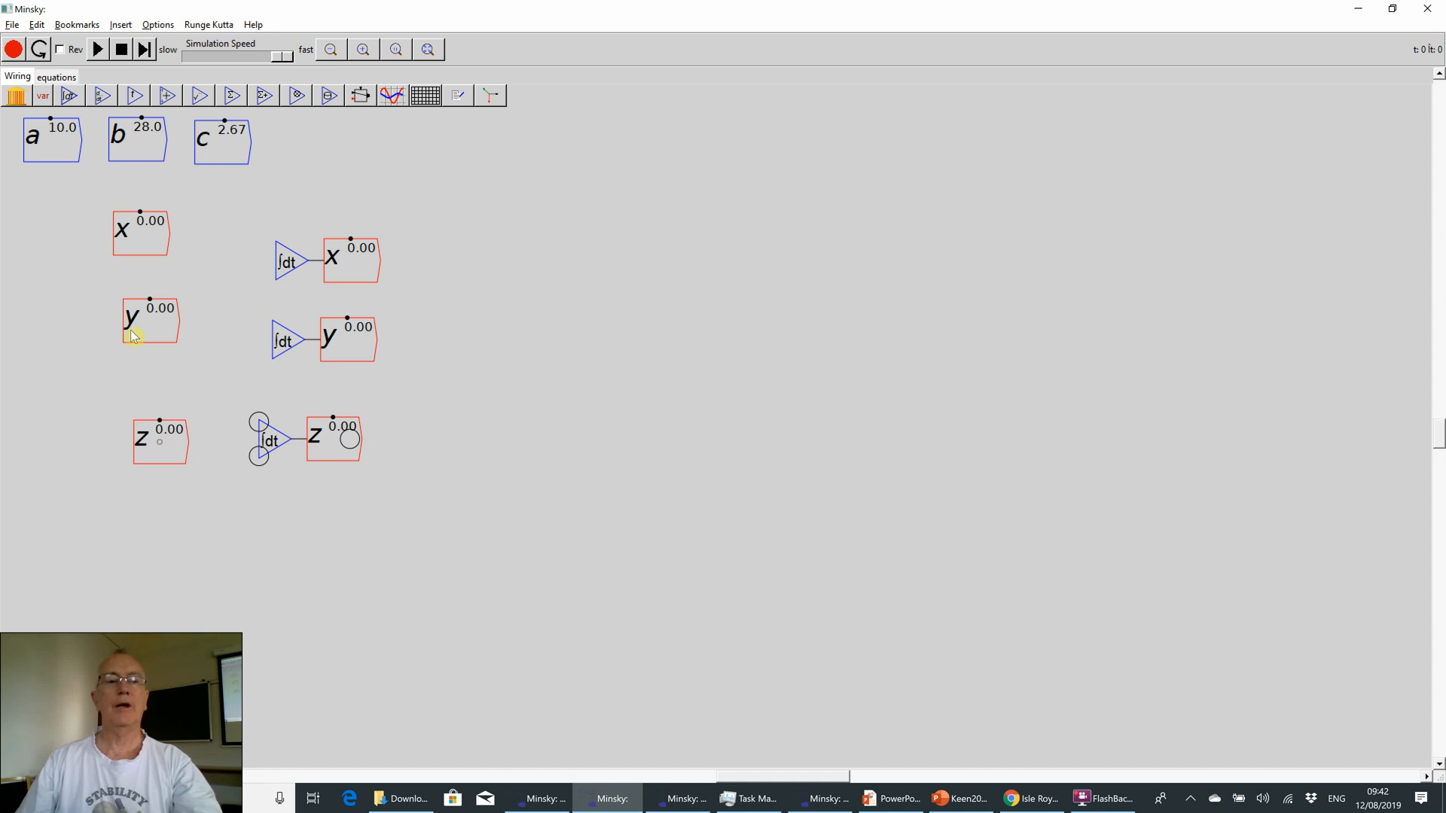
- Move the x, y and z integral blocks further right in a spaced column, leaving room for the equation wiring
drag(357, 276, 492, 296)
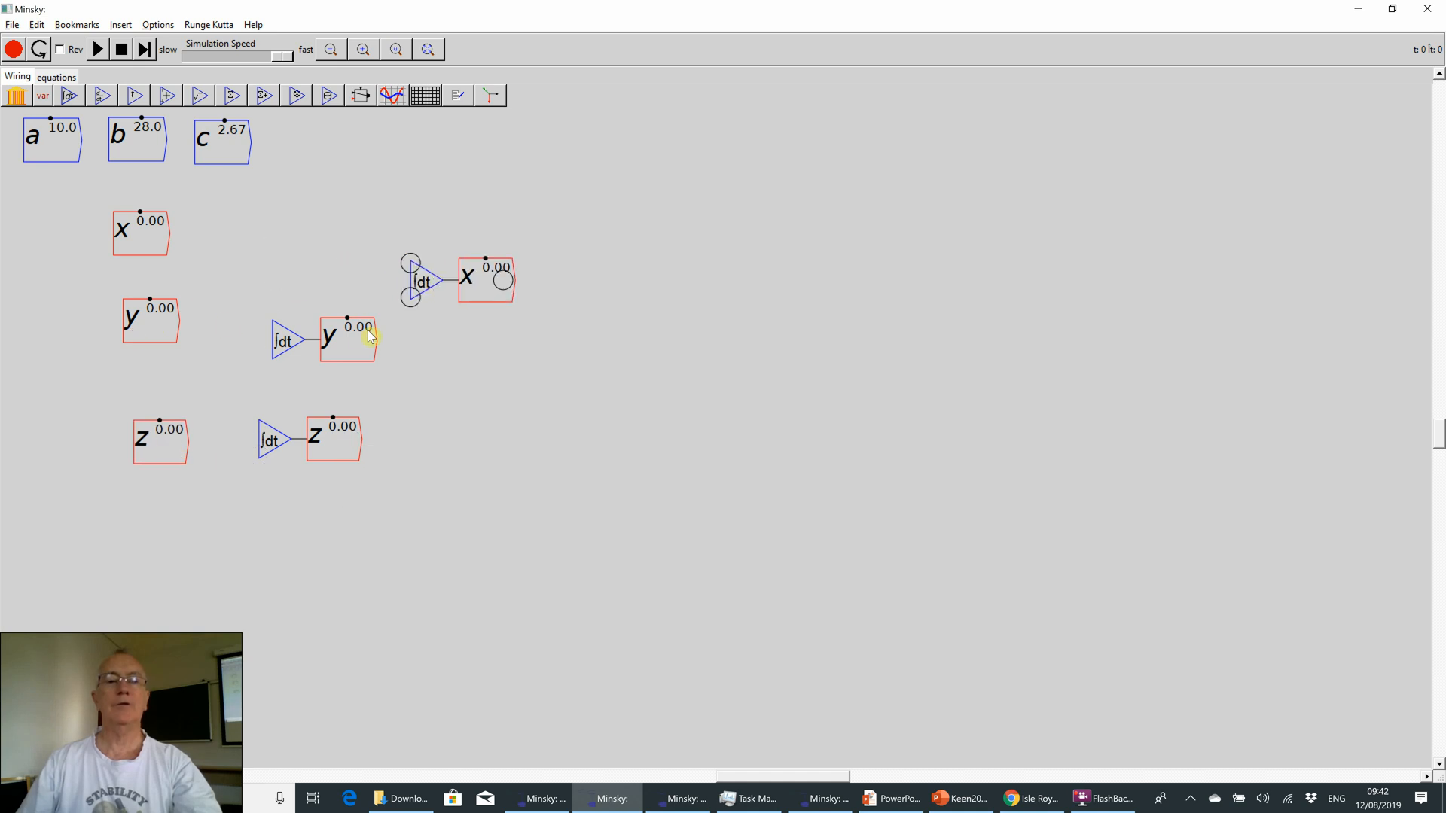
drag(352, 329, 461, 363)
drag(332, 433, 472, 444)
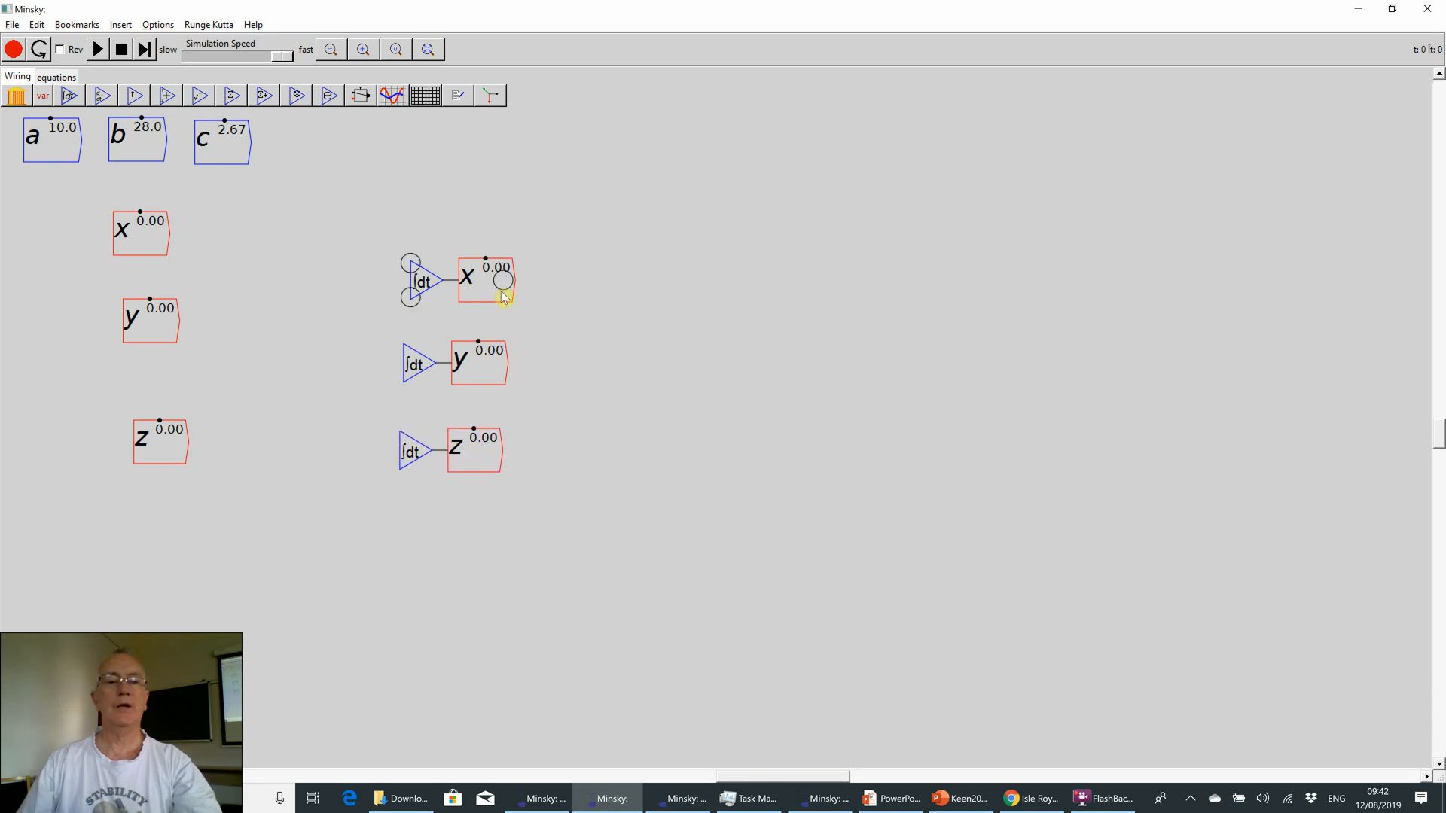
drag(488, 277, 487, 260)
- Following the slide's dx/dt equation, stack the y copy above the x copy and wire them into a new subtract operator as y − x
key(alt+Tab)
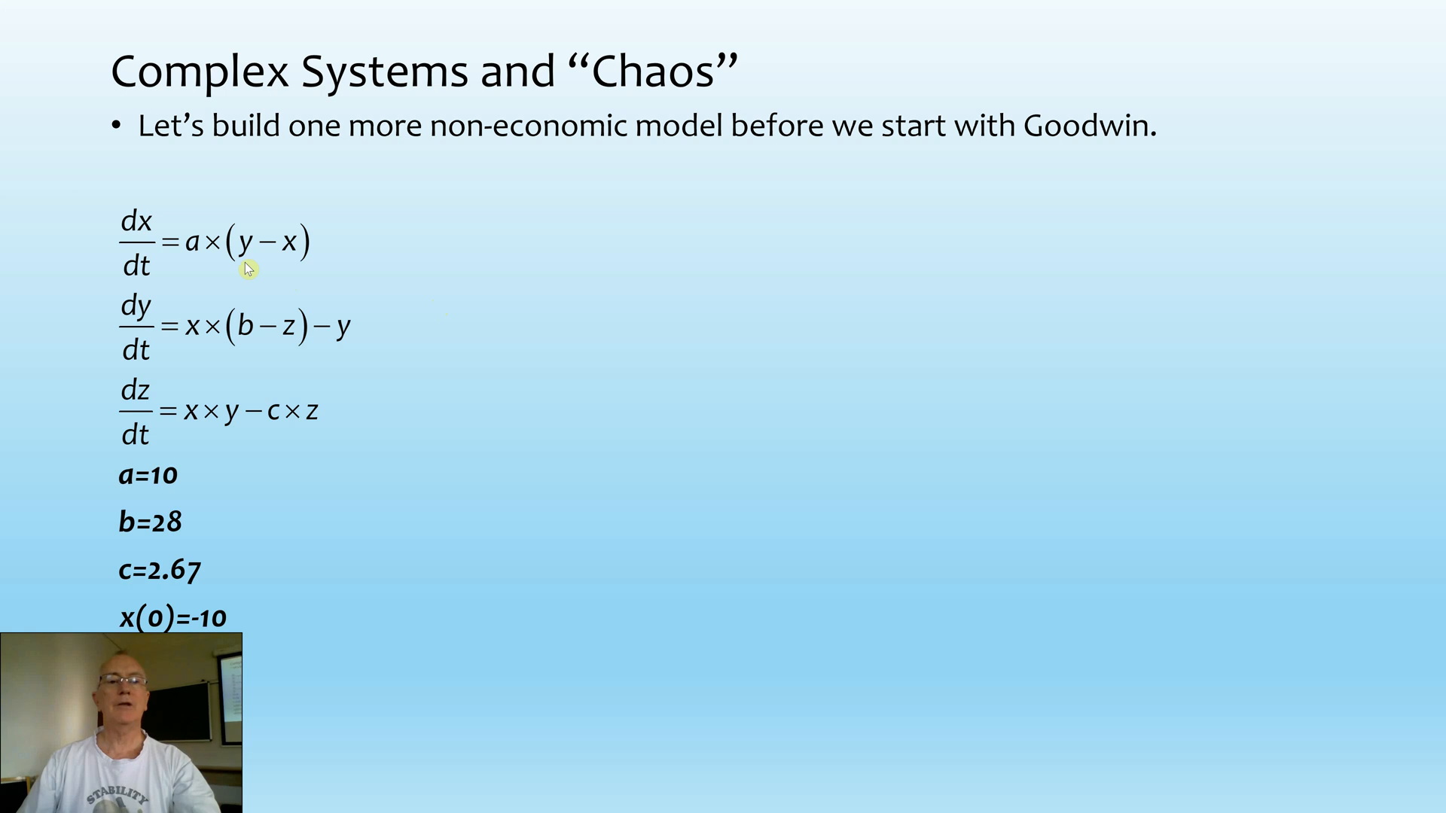
key(alt+Tab)
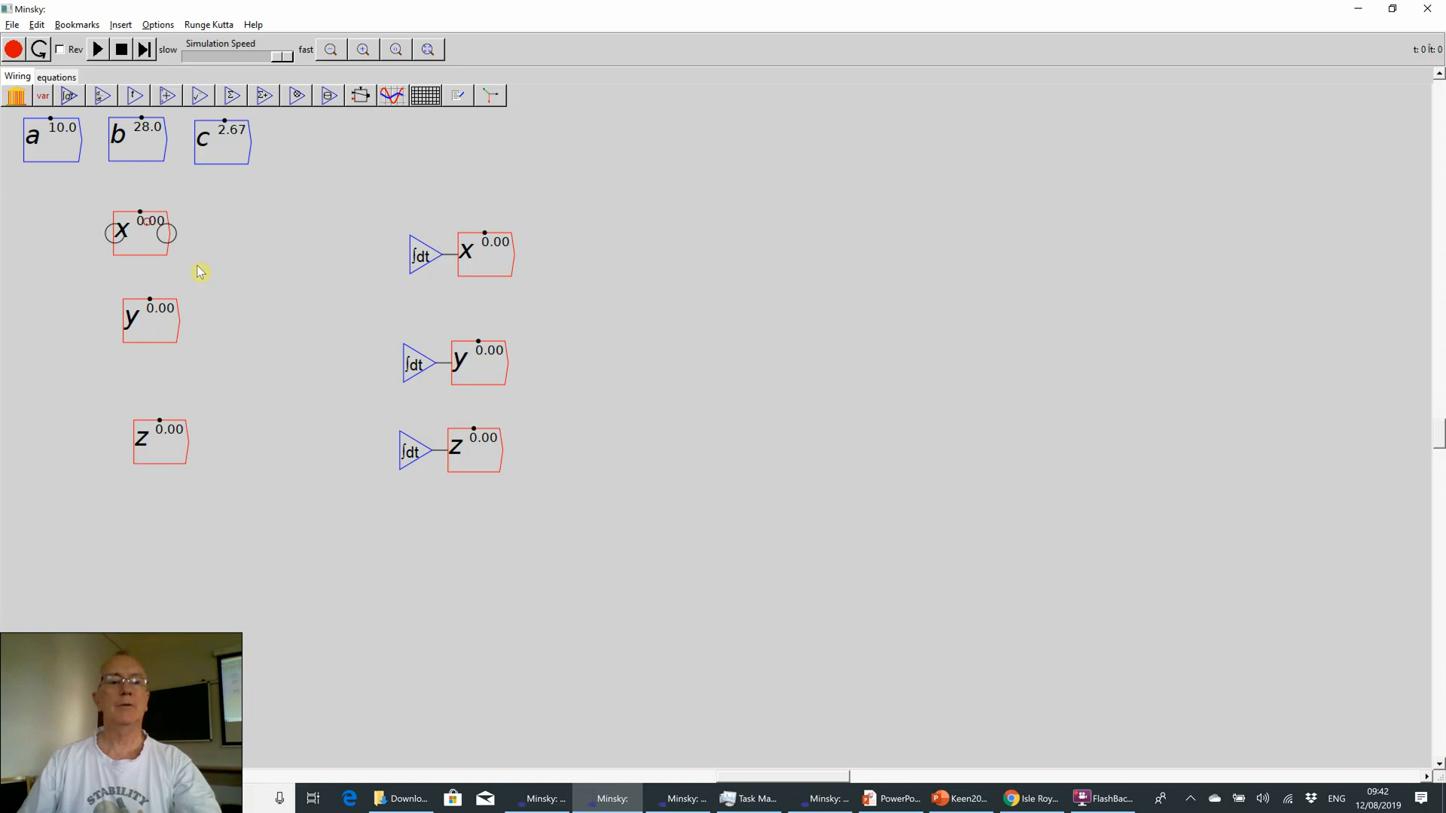
drag(143, 239, 260, 239)
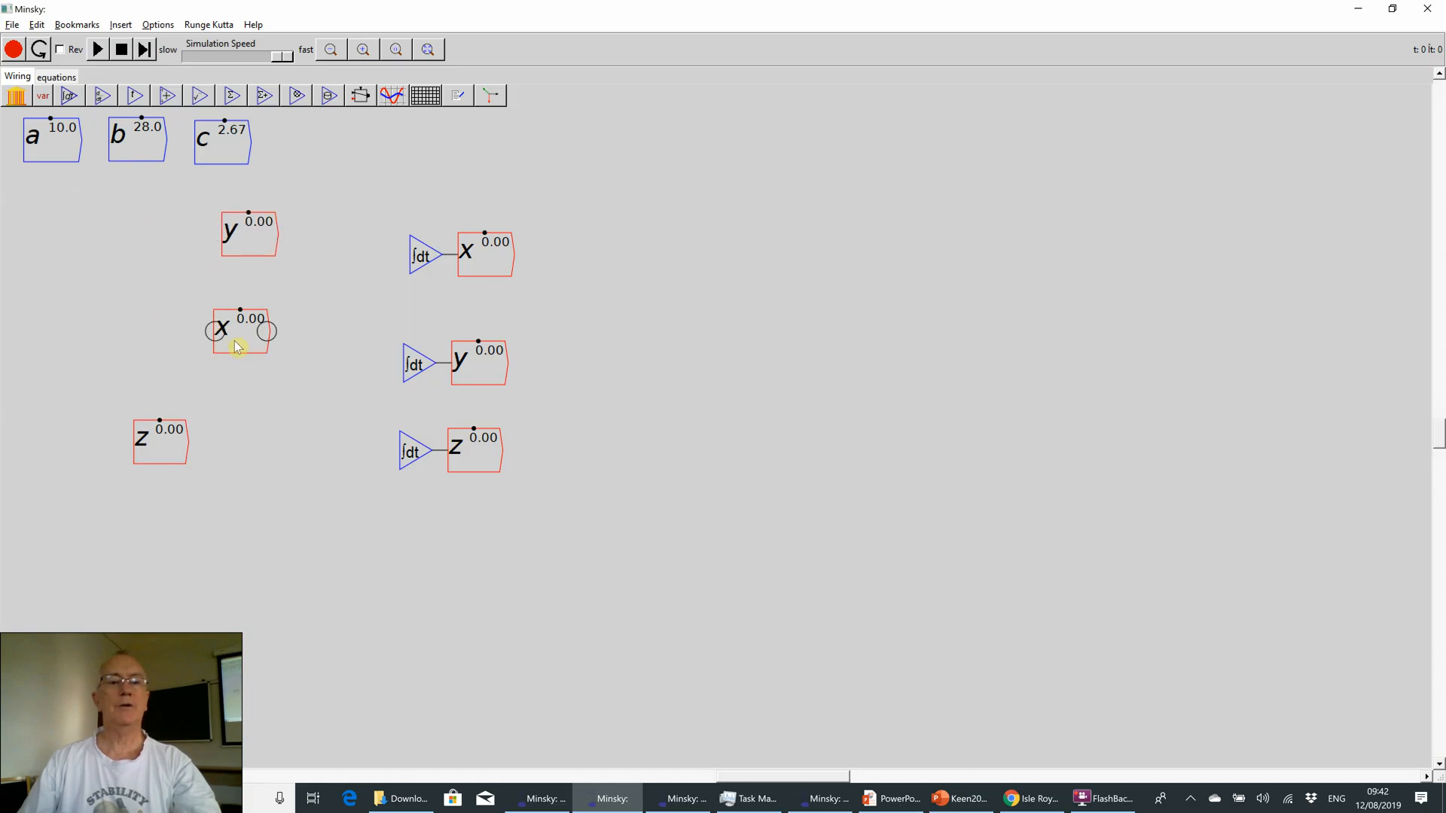
drag(236, 346, 244, 296)
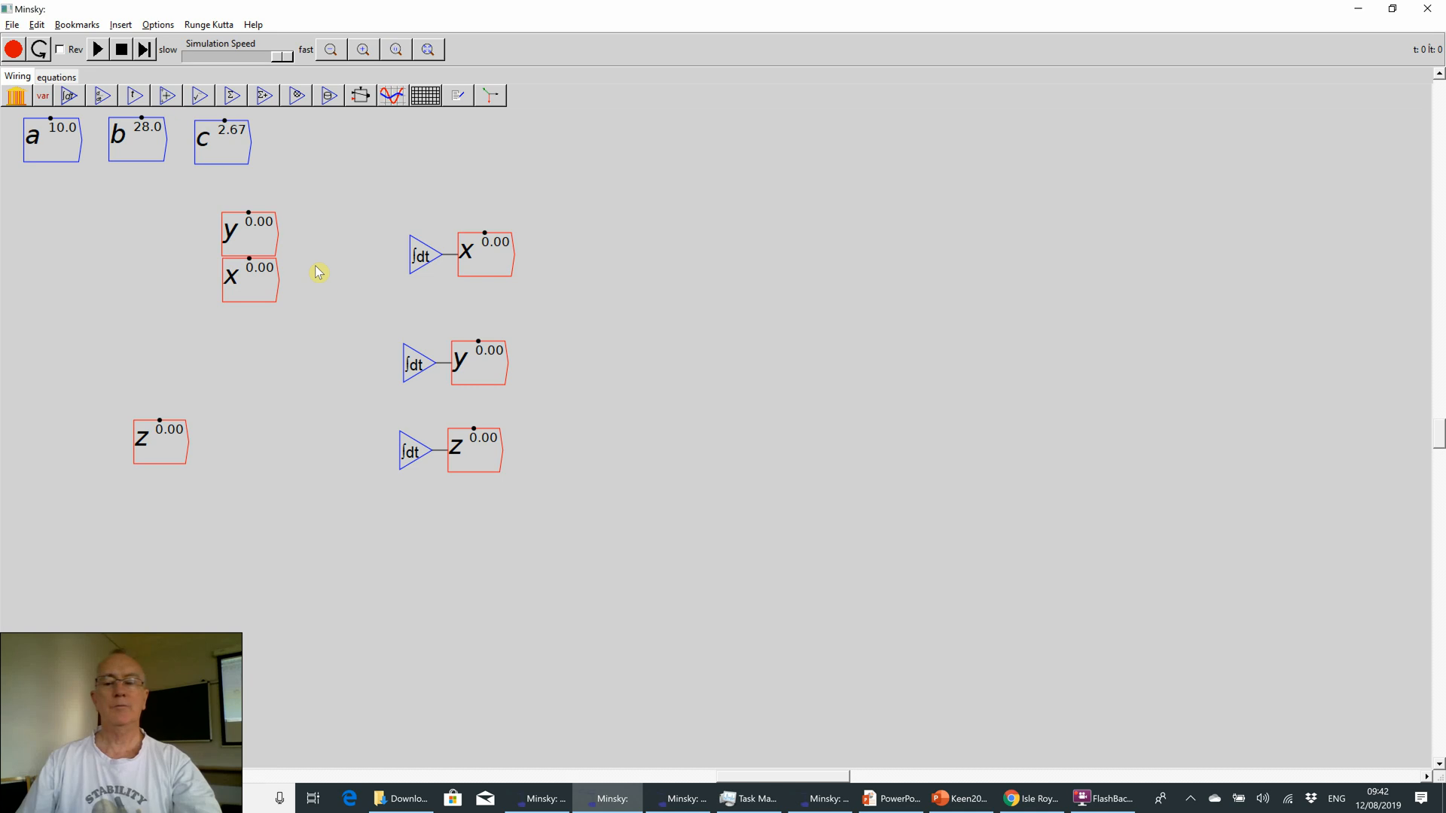
key(minus)
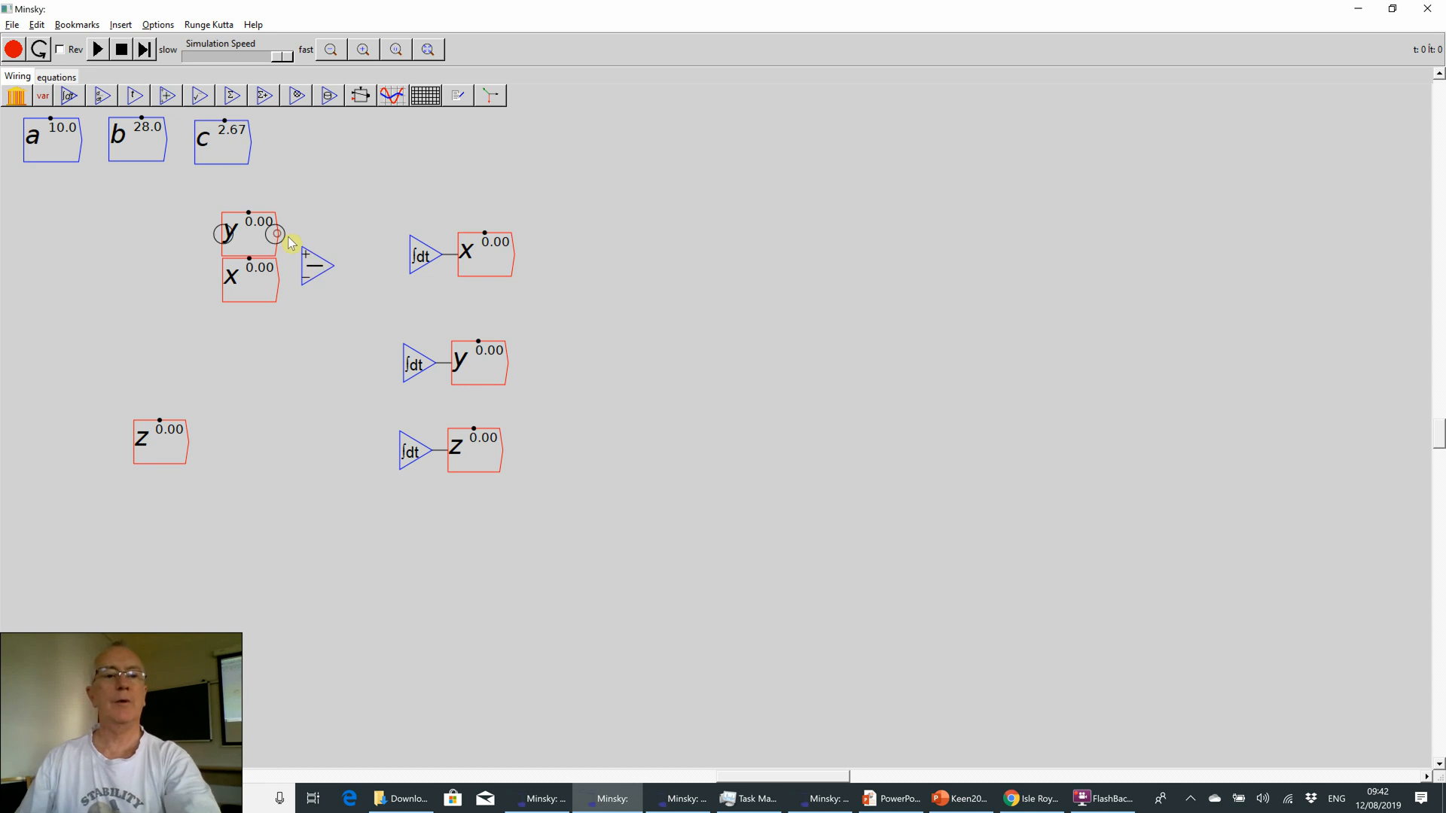
drag(278, 234, 303, 280)
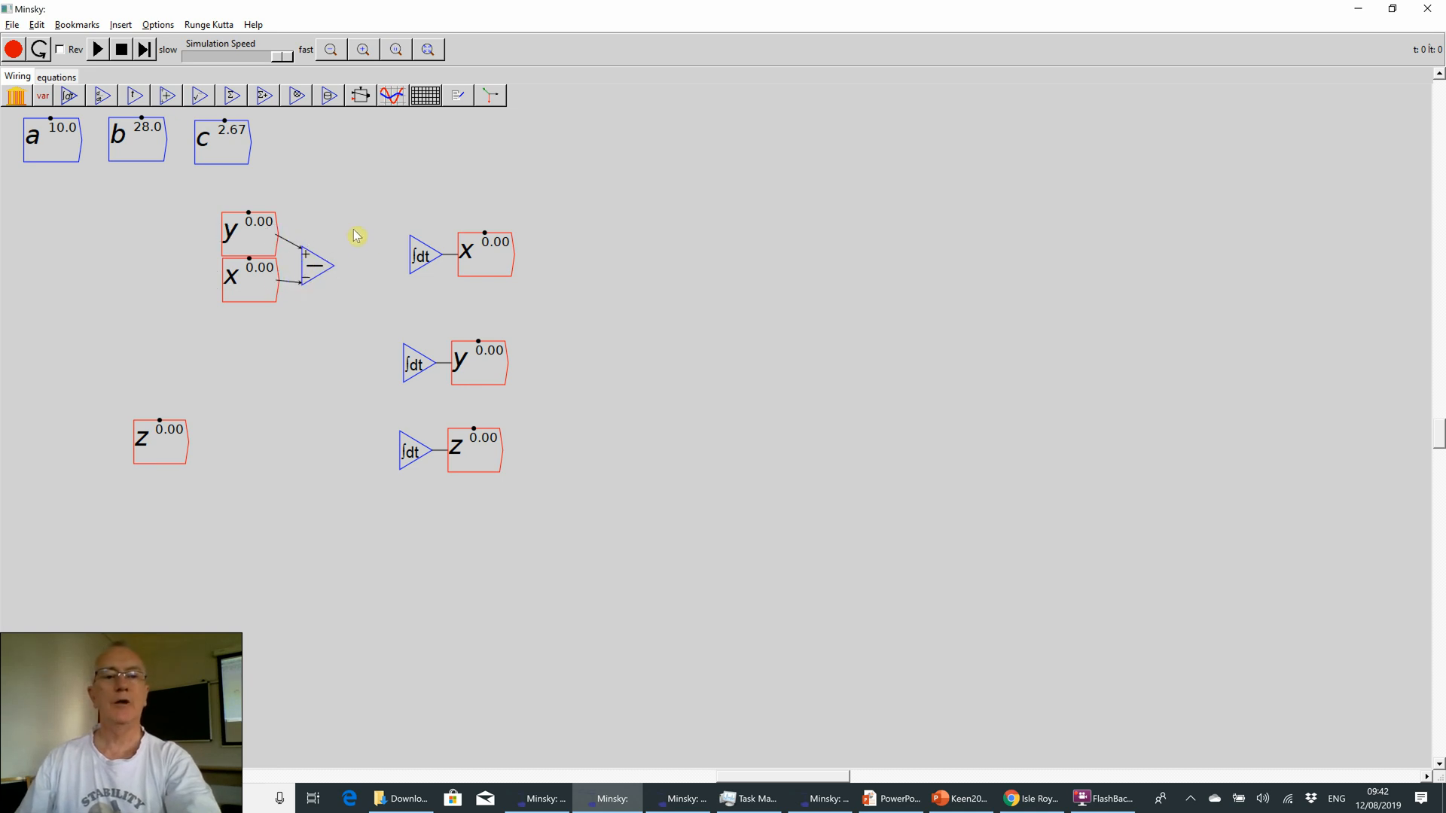
- Multiply a copy of parameter a by the y − x difference with a new multiply operator and wire the product into x's integral
key(asterisk)
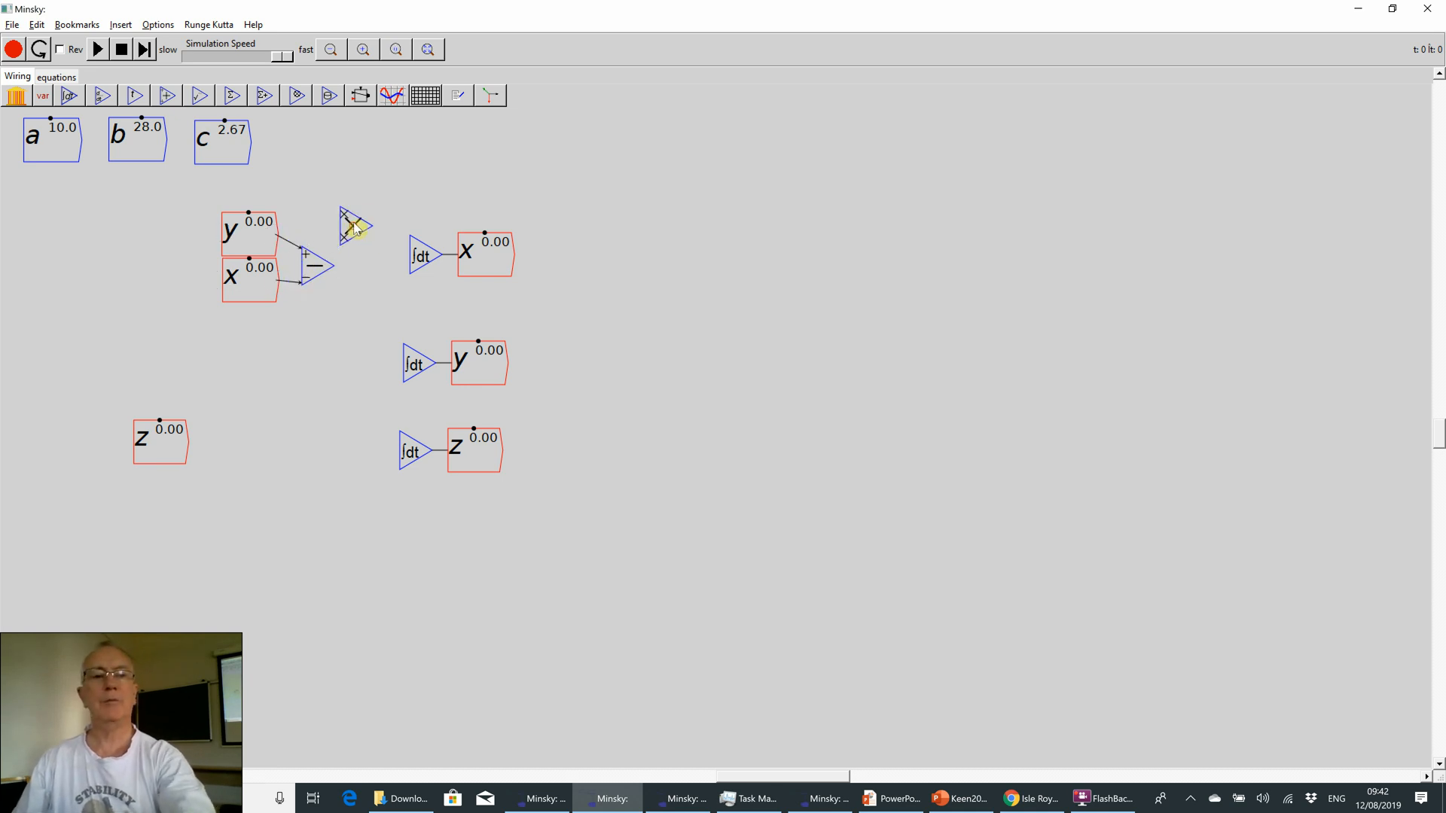
click(366, 211)
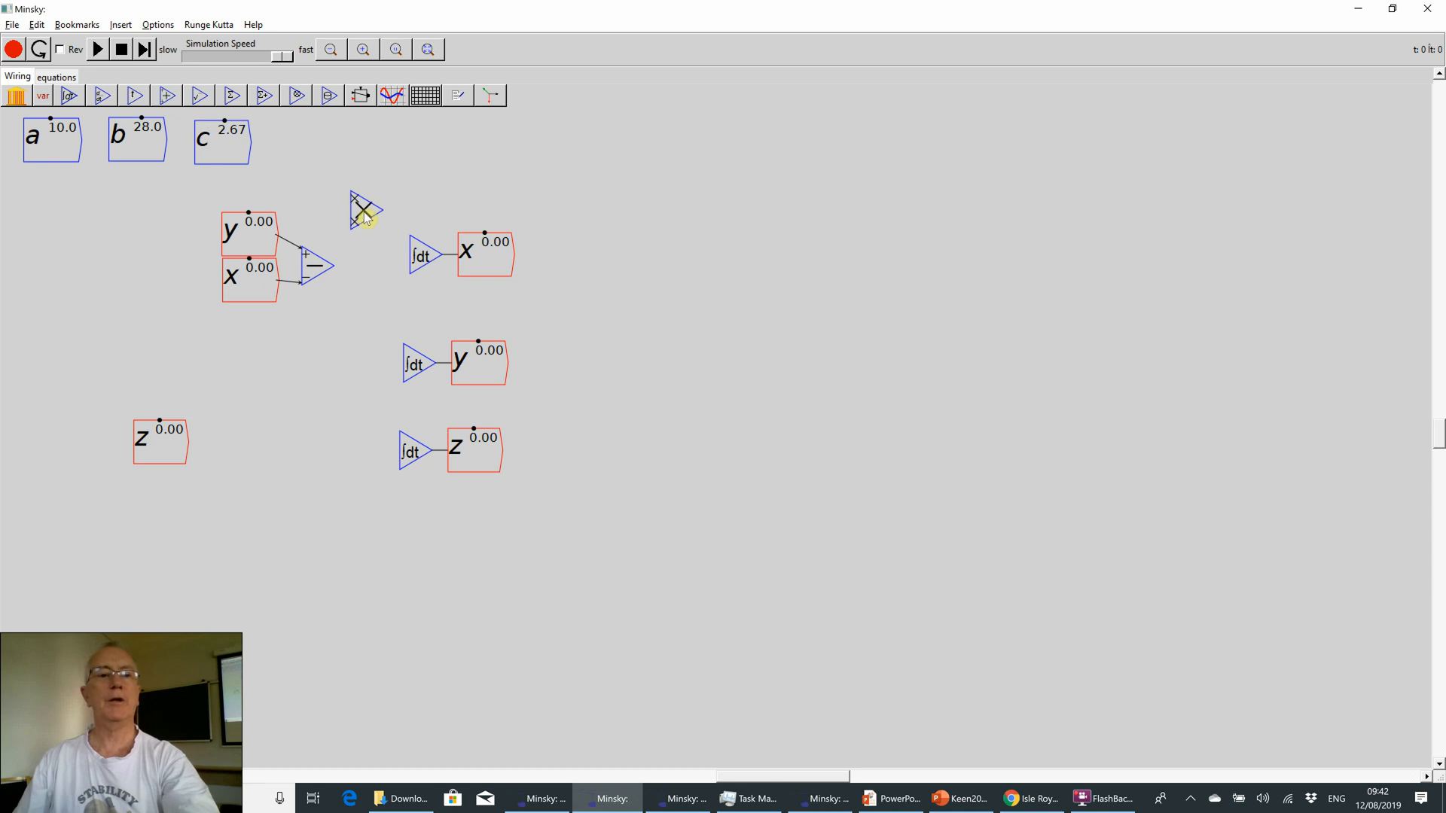
right_click(57, 135)
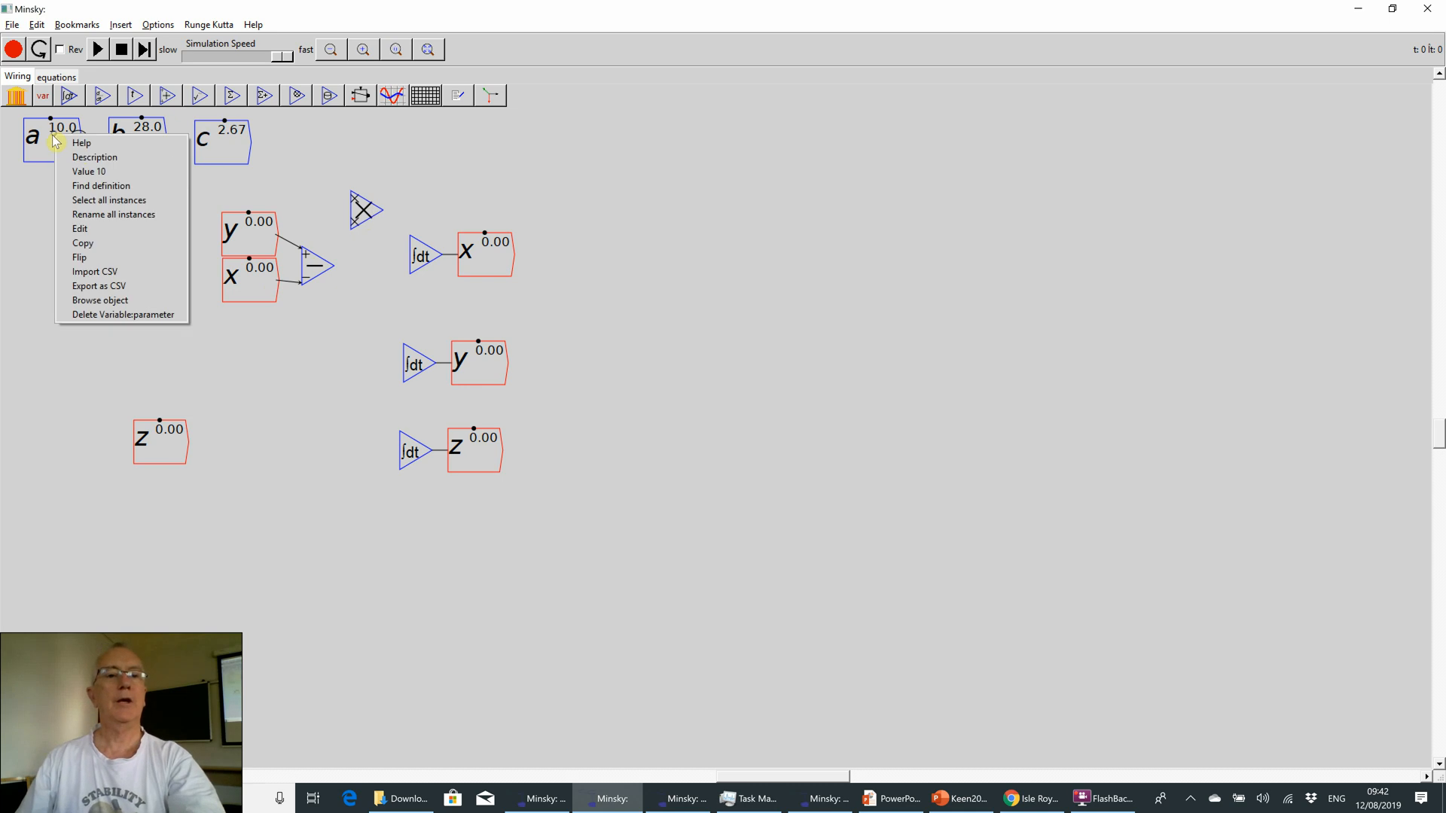
click(83, 243)
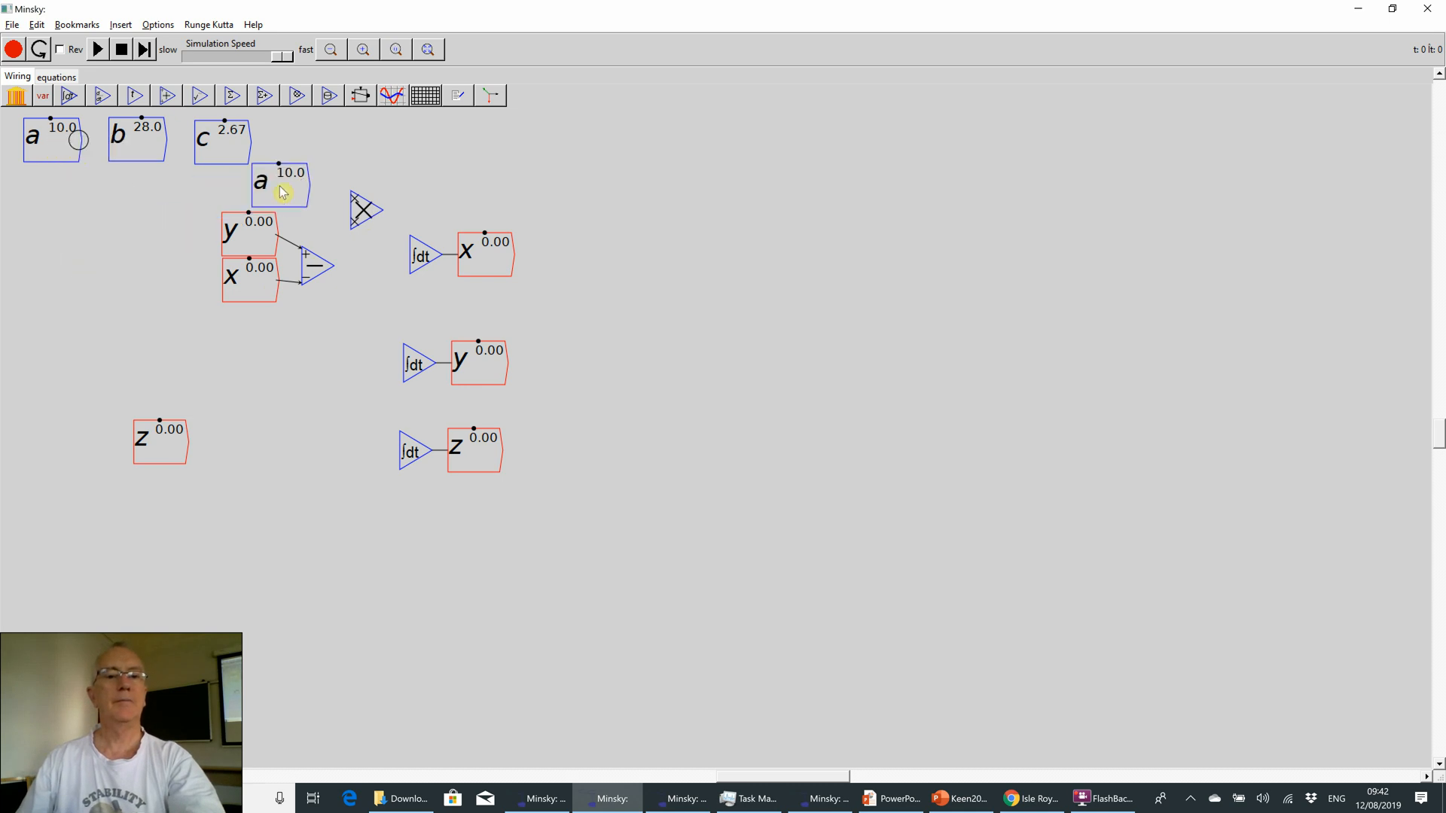
click(253, 190)
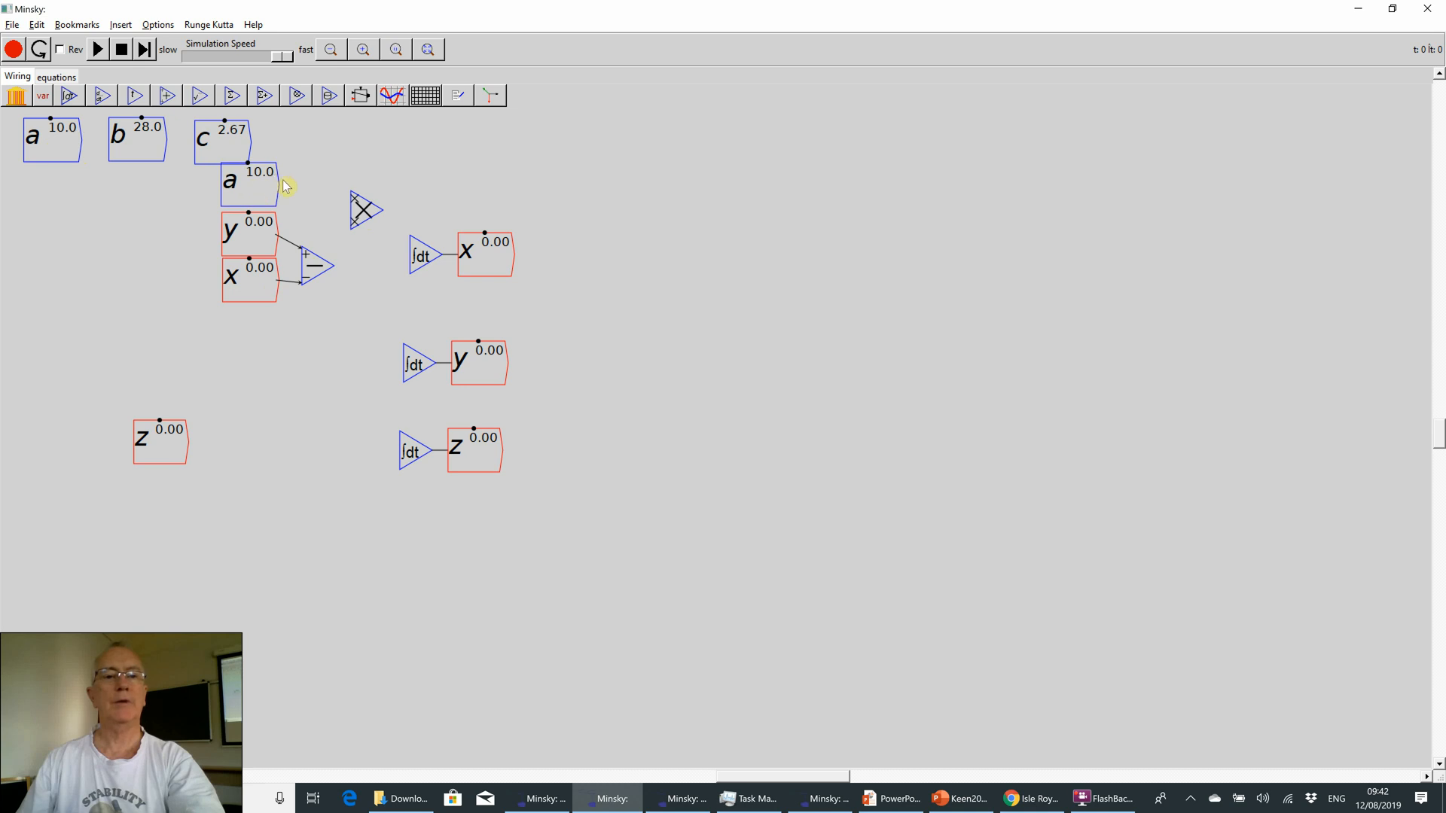
drag(277, 185, 350, 193)
drag(332, 265, 411, 248)
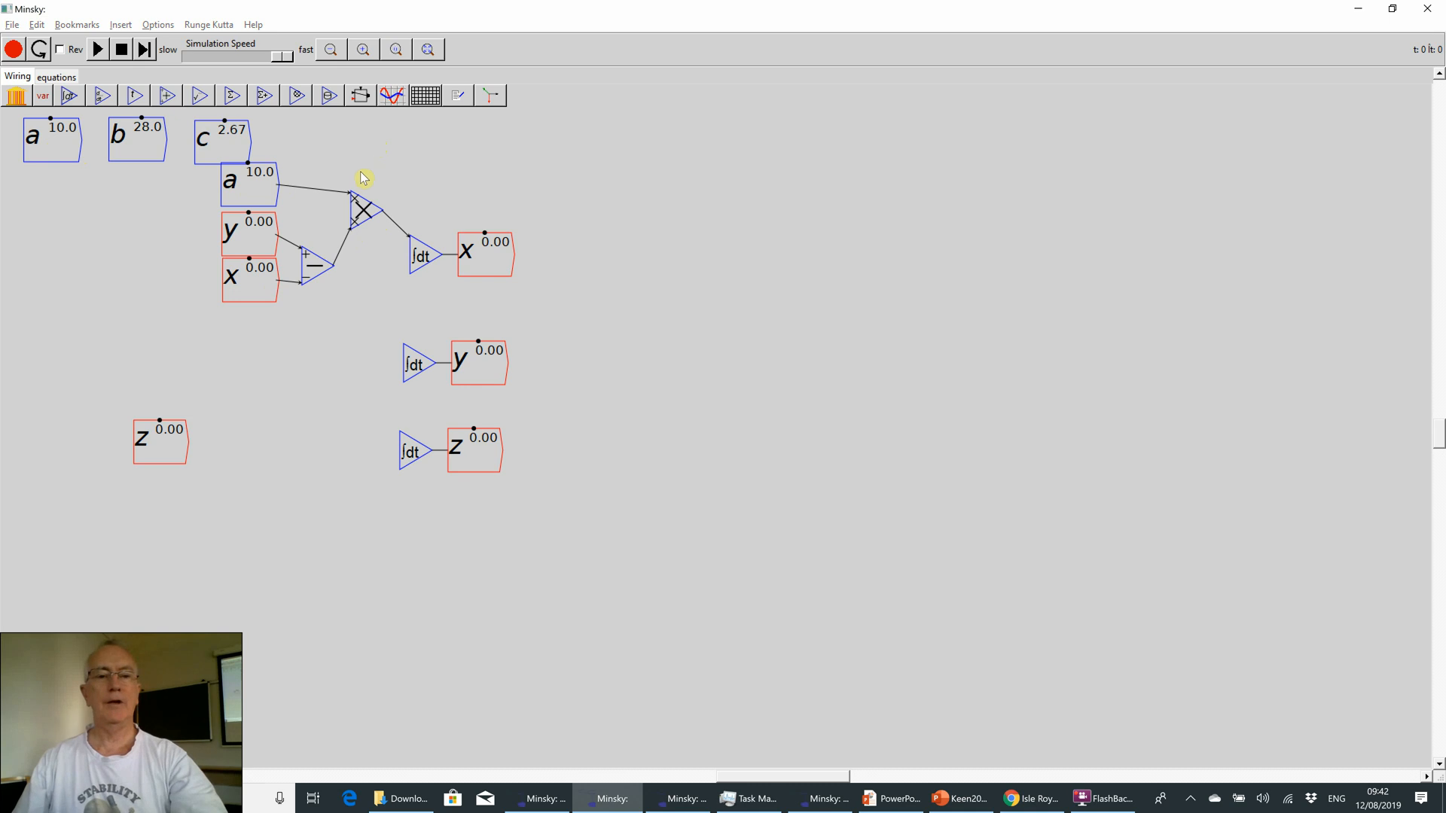
- Create a variable x_0 above the multiply operator with initial value 10, slider bounds 15 and -15, and slider step size 1
key(alt+Tab)
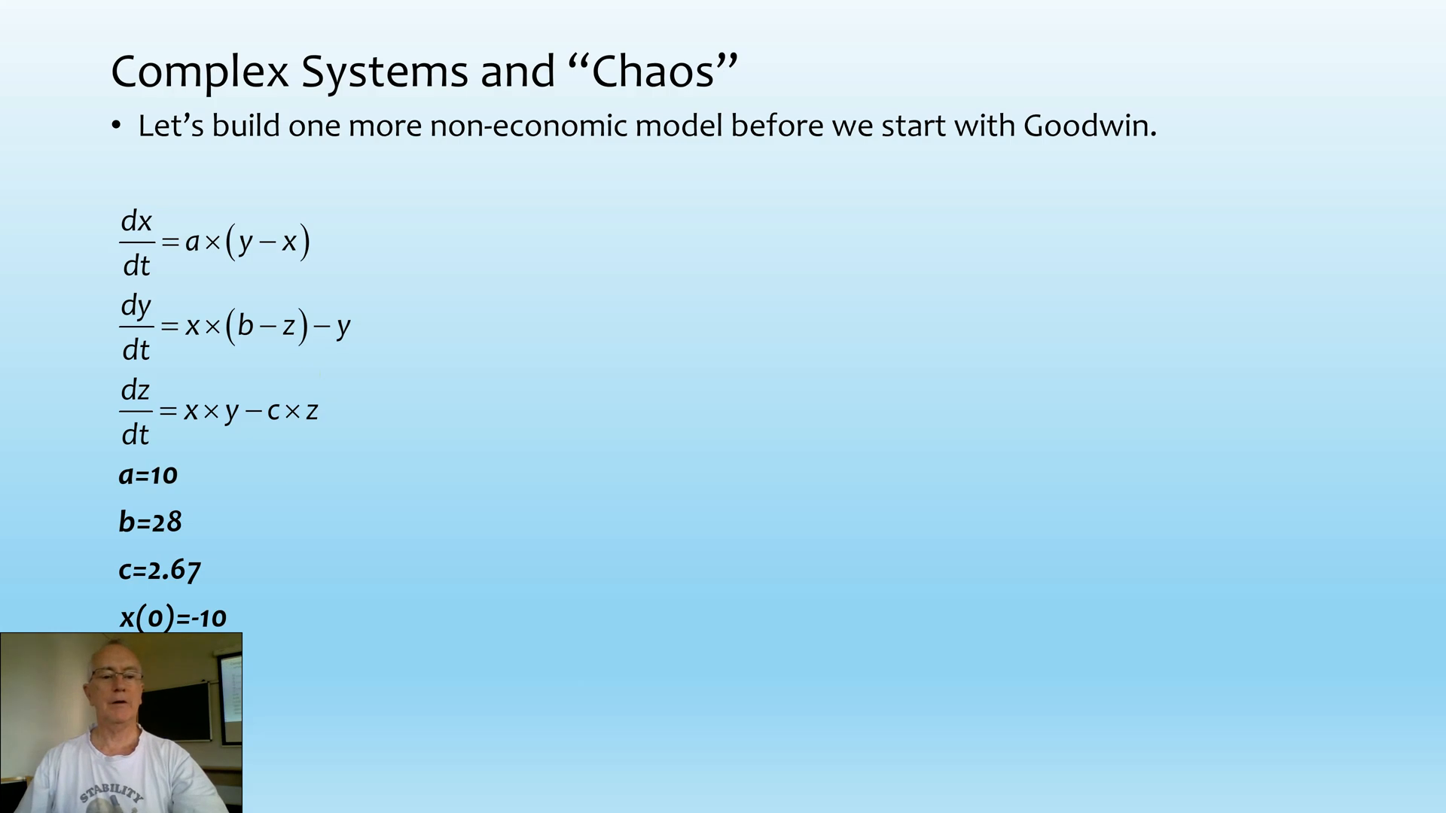
key(alt+Tab)
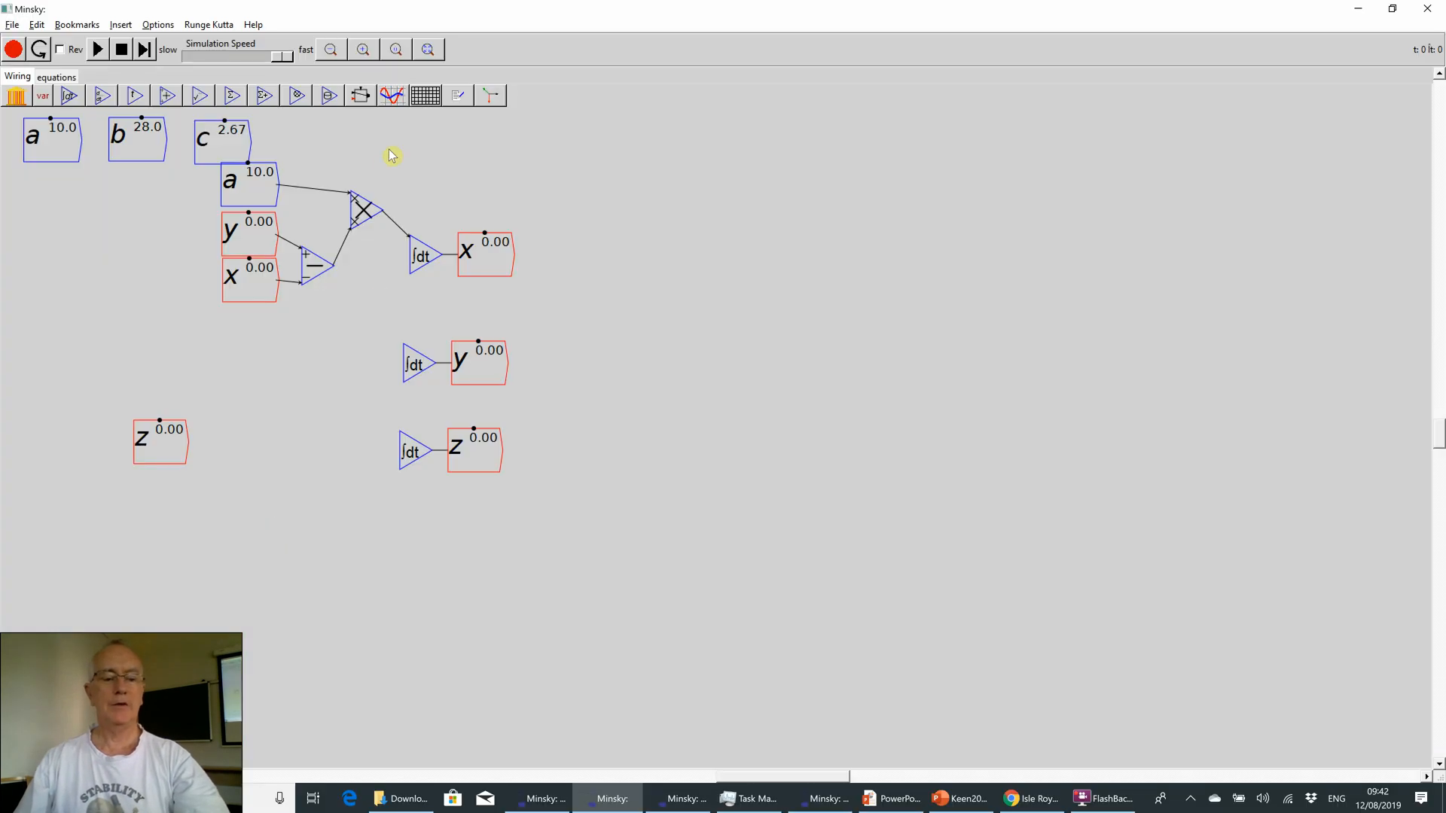
text(x_0)
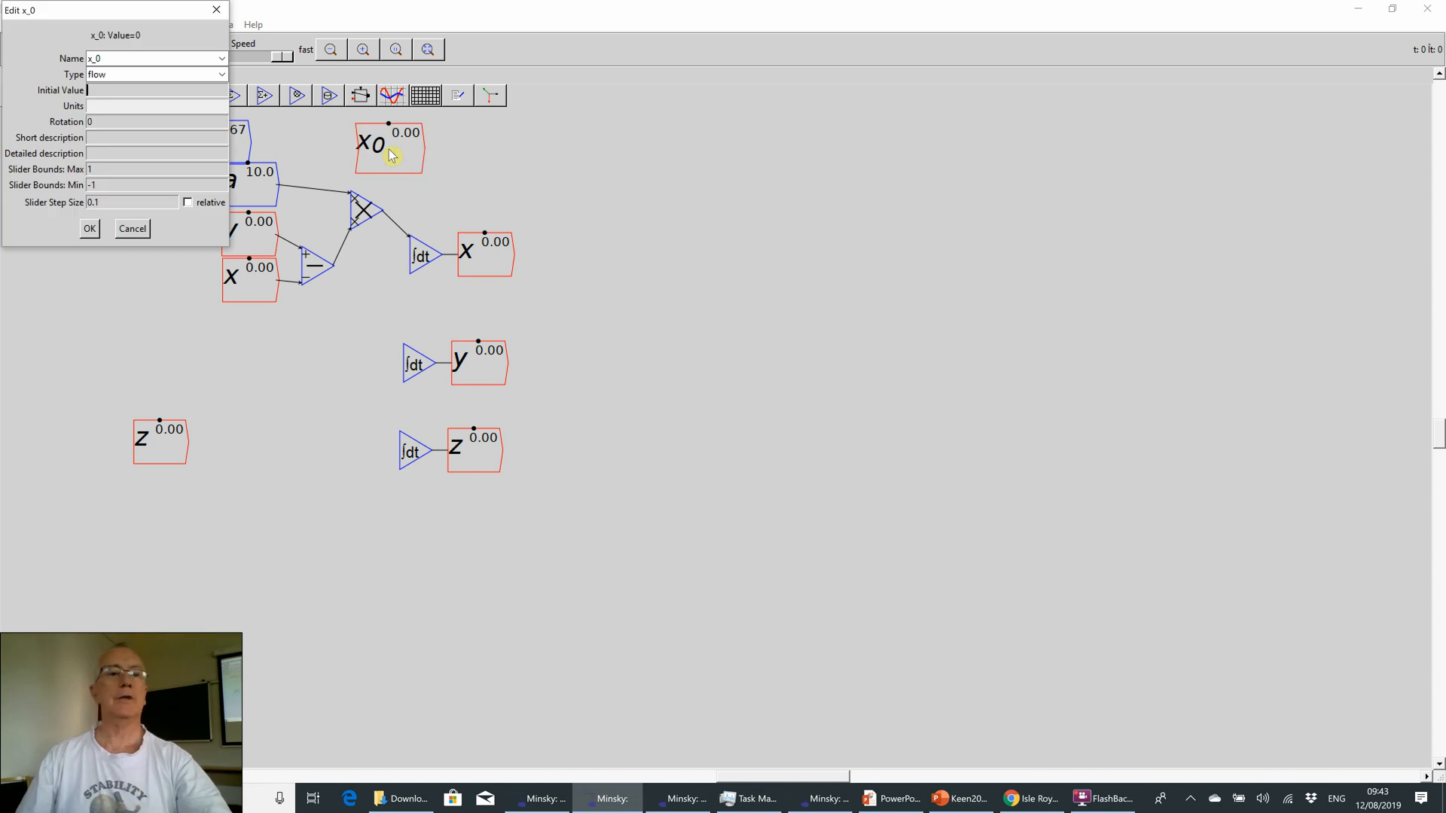
text(10)
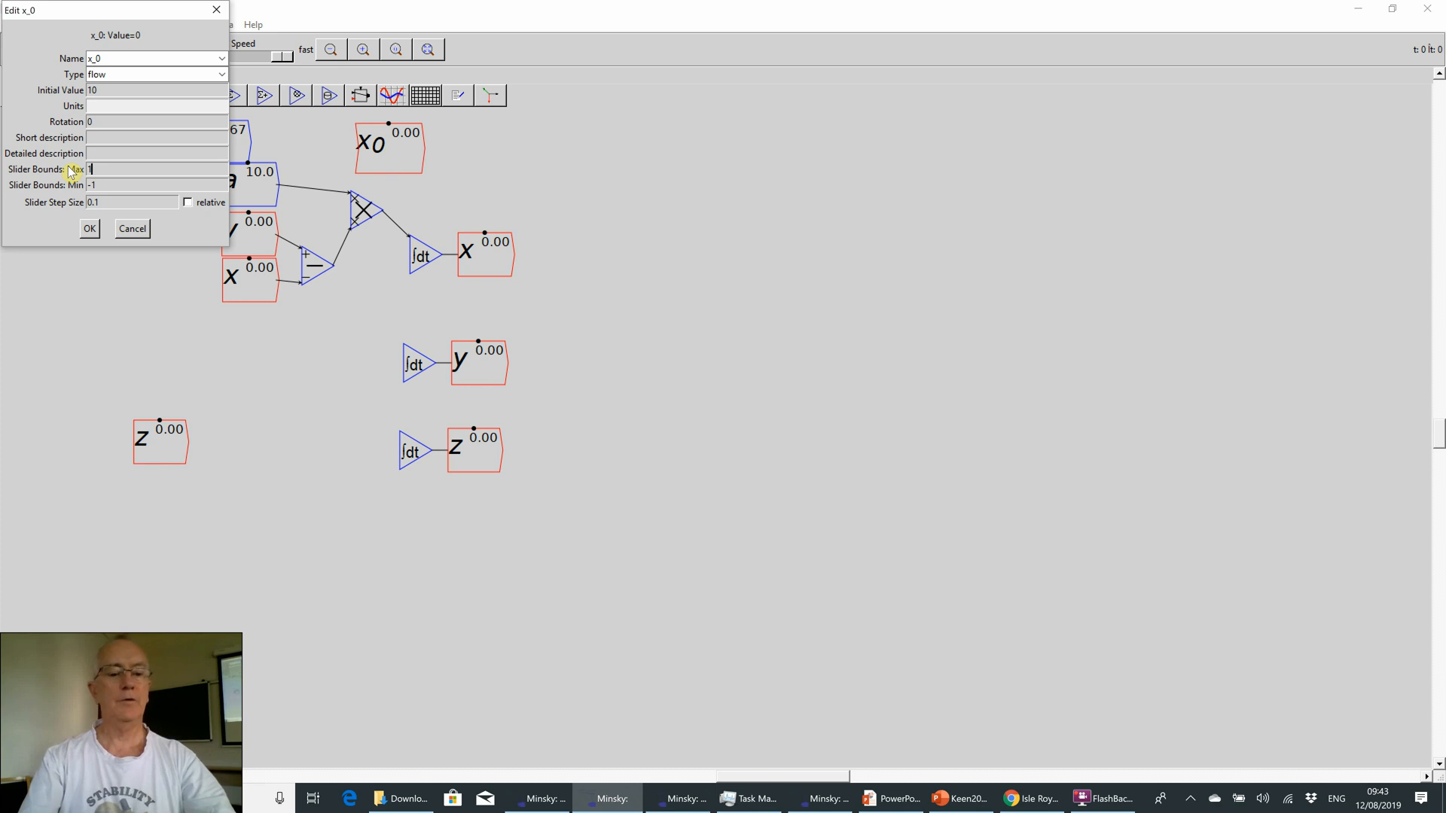
text(5)
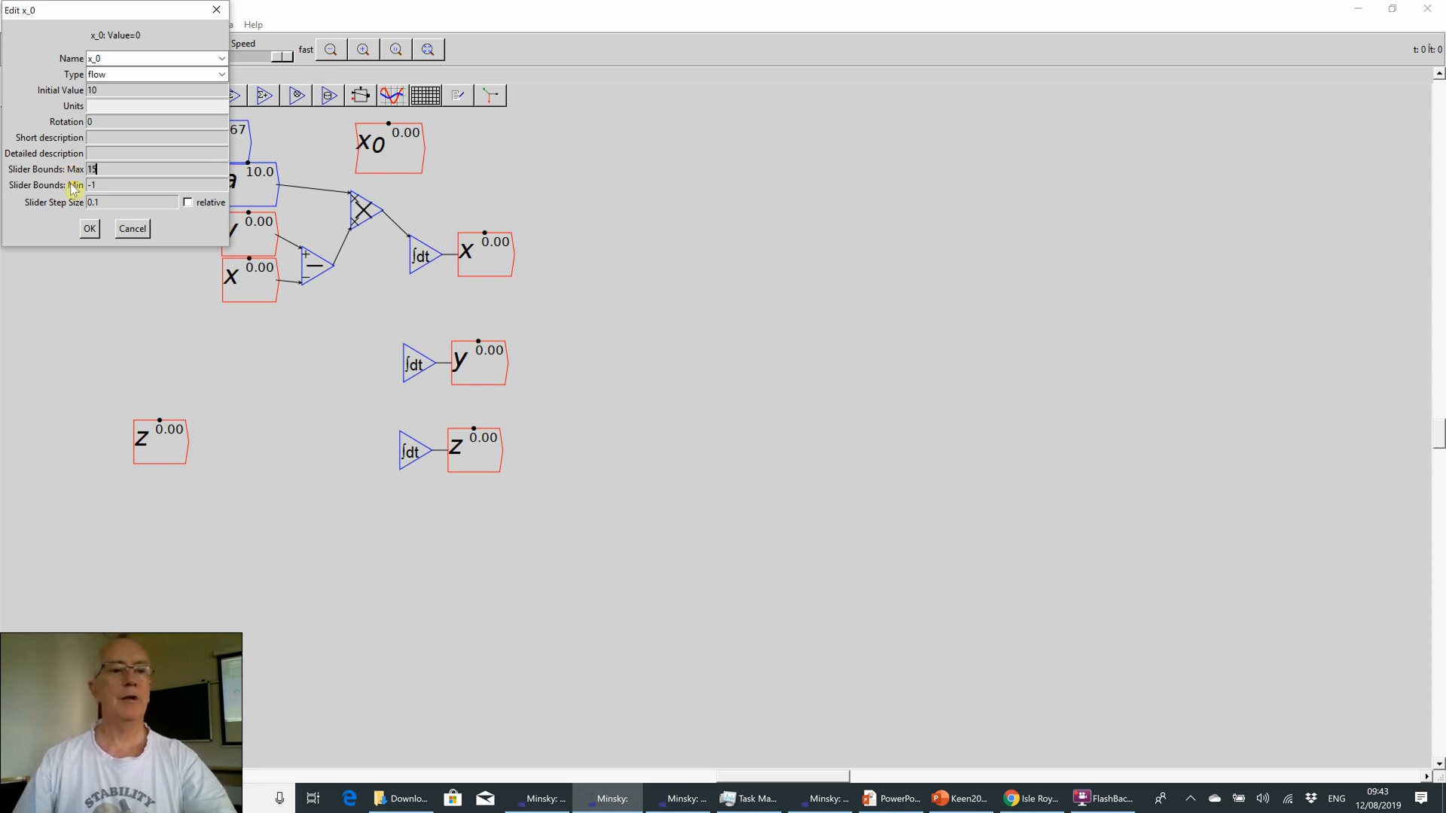
click(109, 188)
text(5)
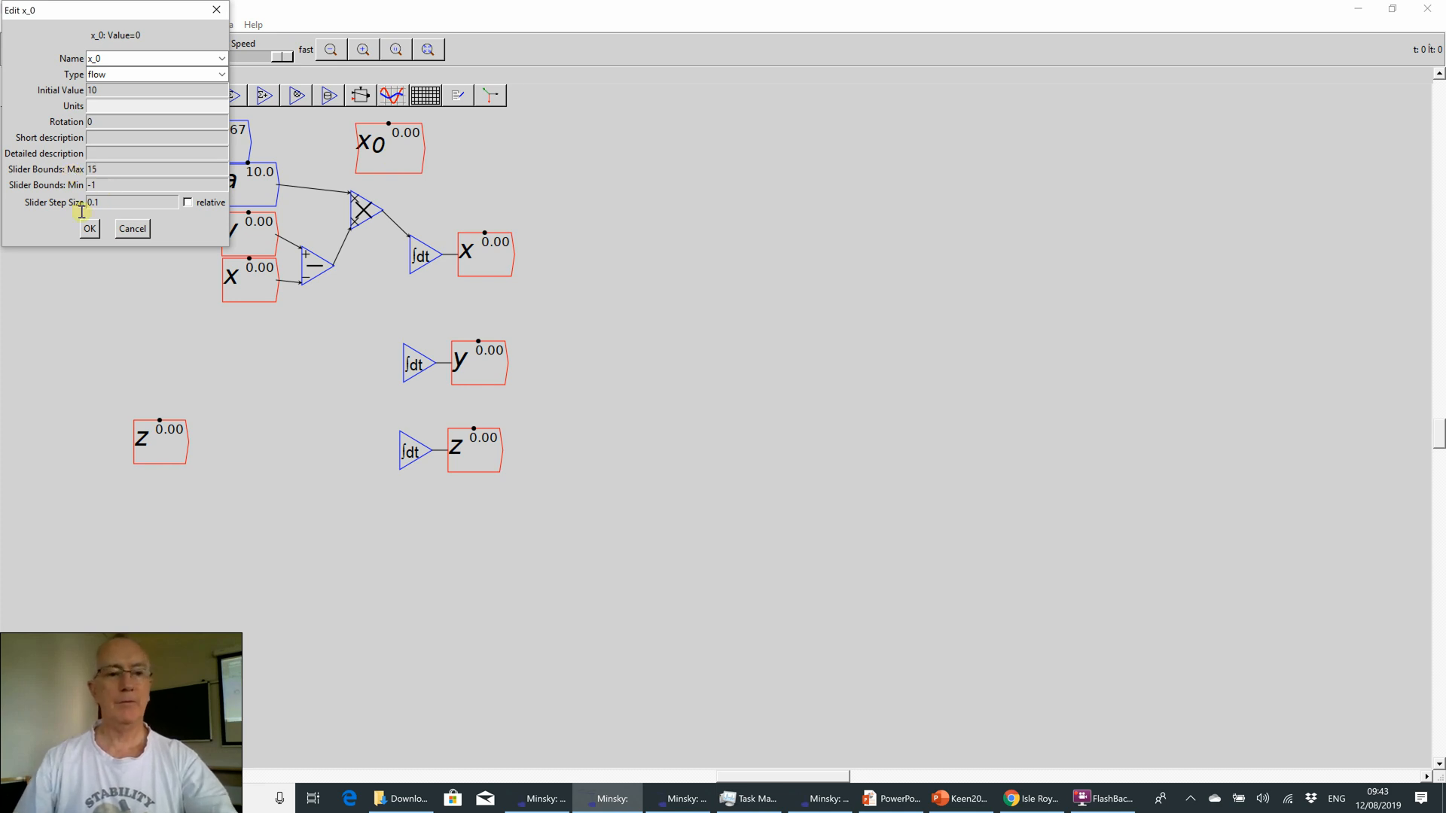
click(110, 199)
key(BackSpace)
key(BackSpace)
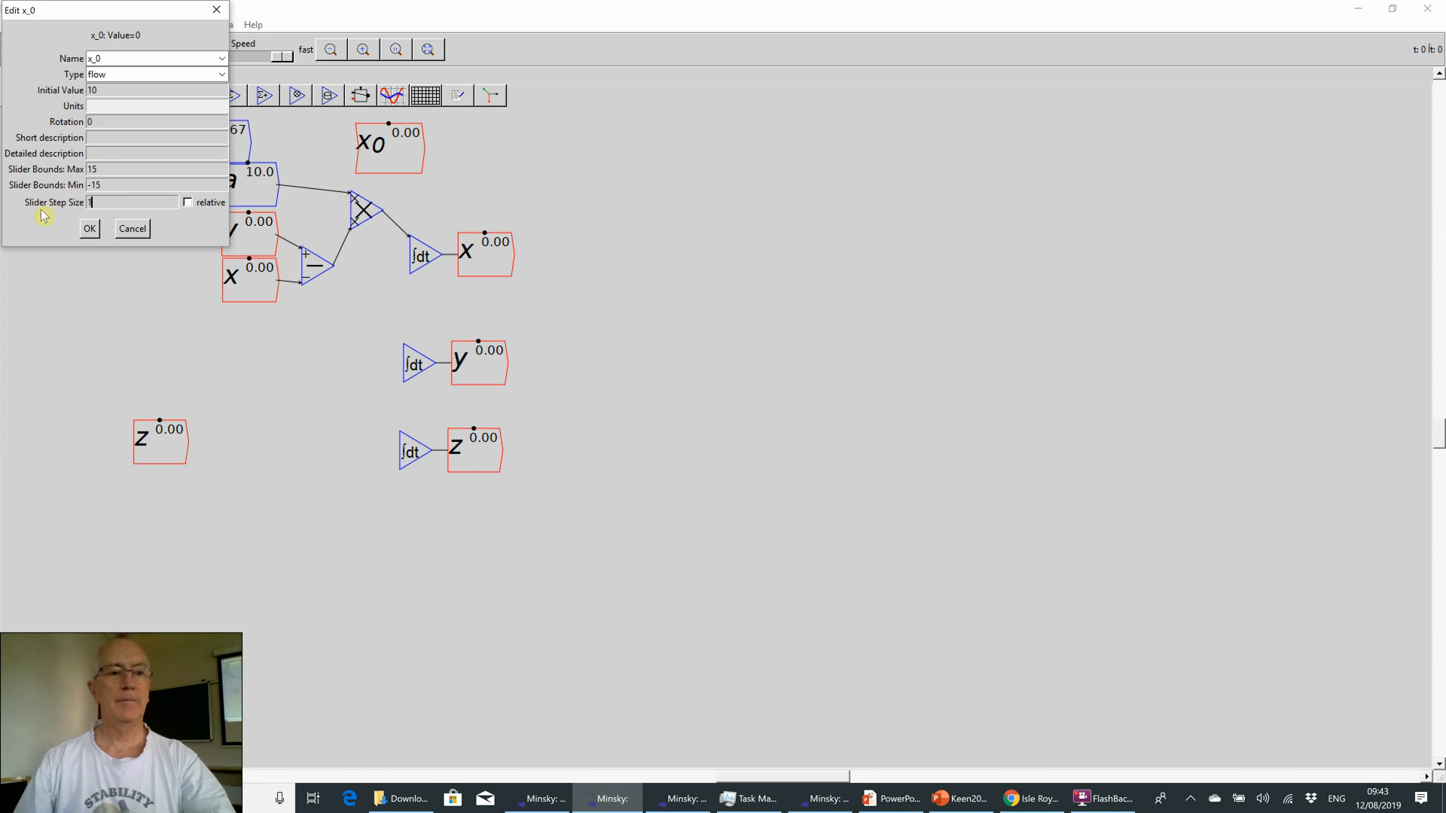
click(88, 229)
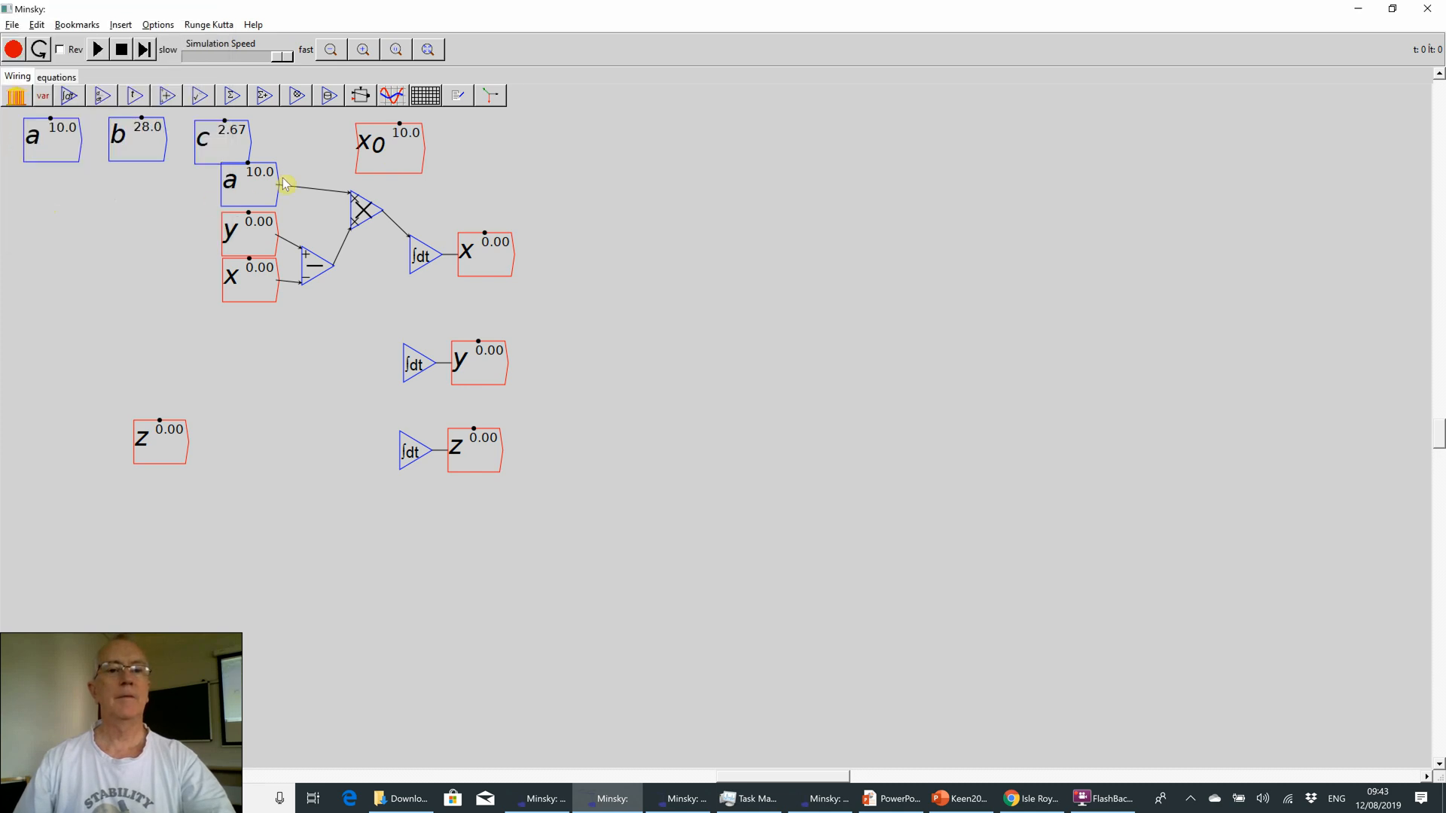
- Change the type of x_0 from flow to parameter
right_click(369, 163)
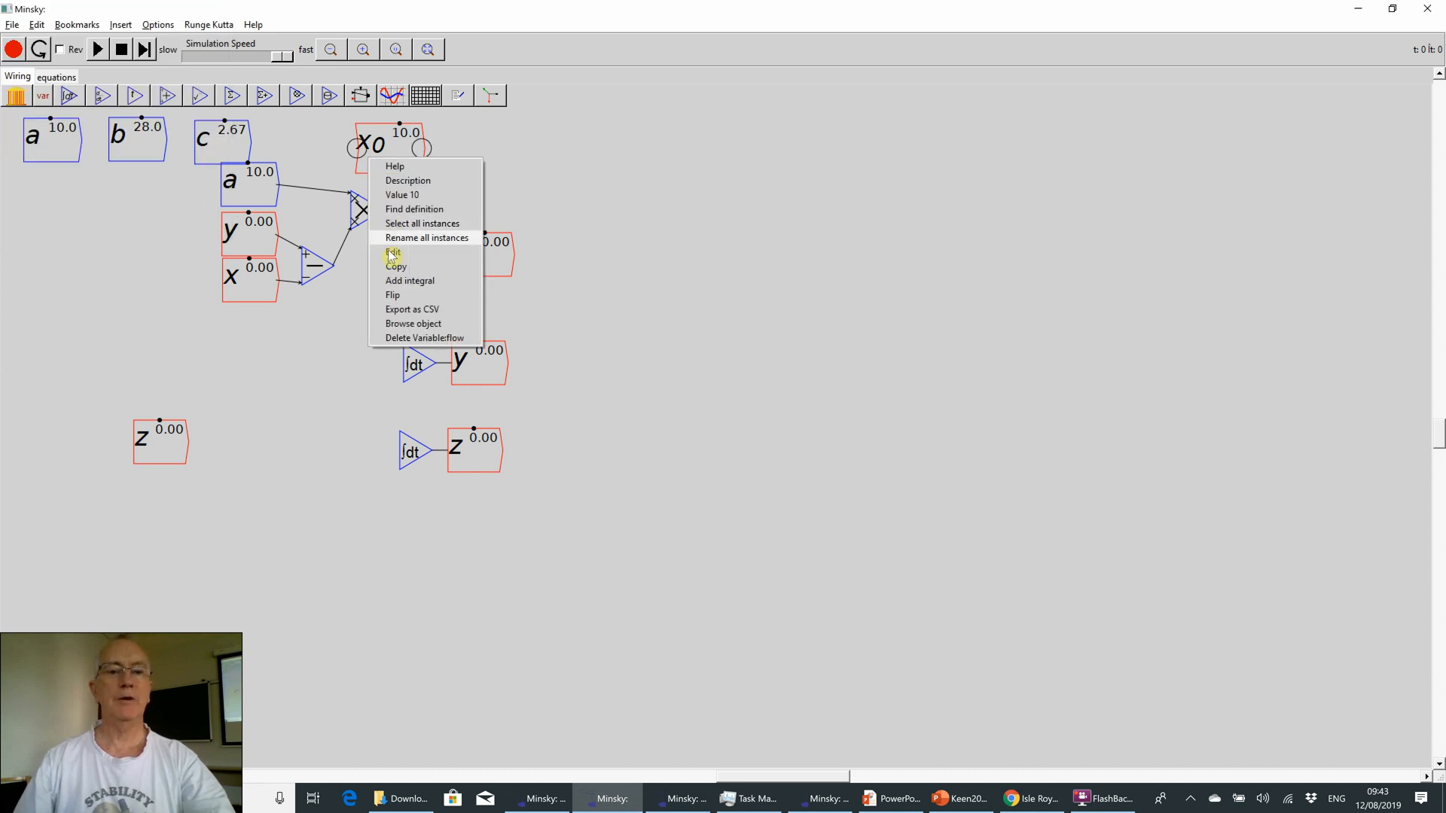
click(393, 253)
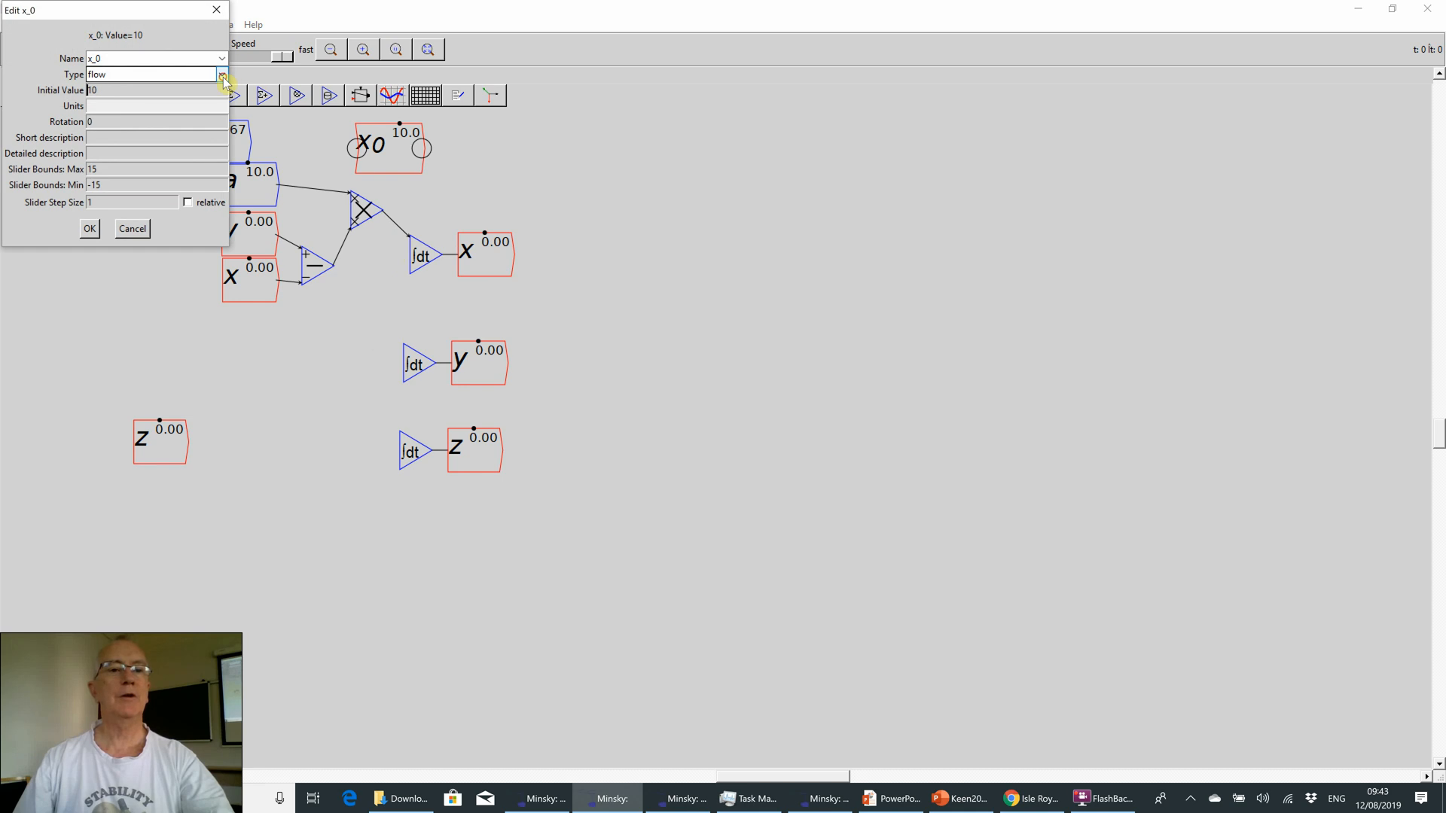
click(219, 73)
click(184, 102)
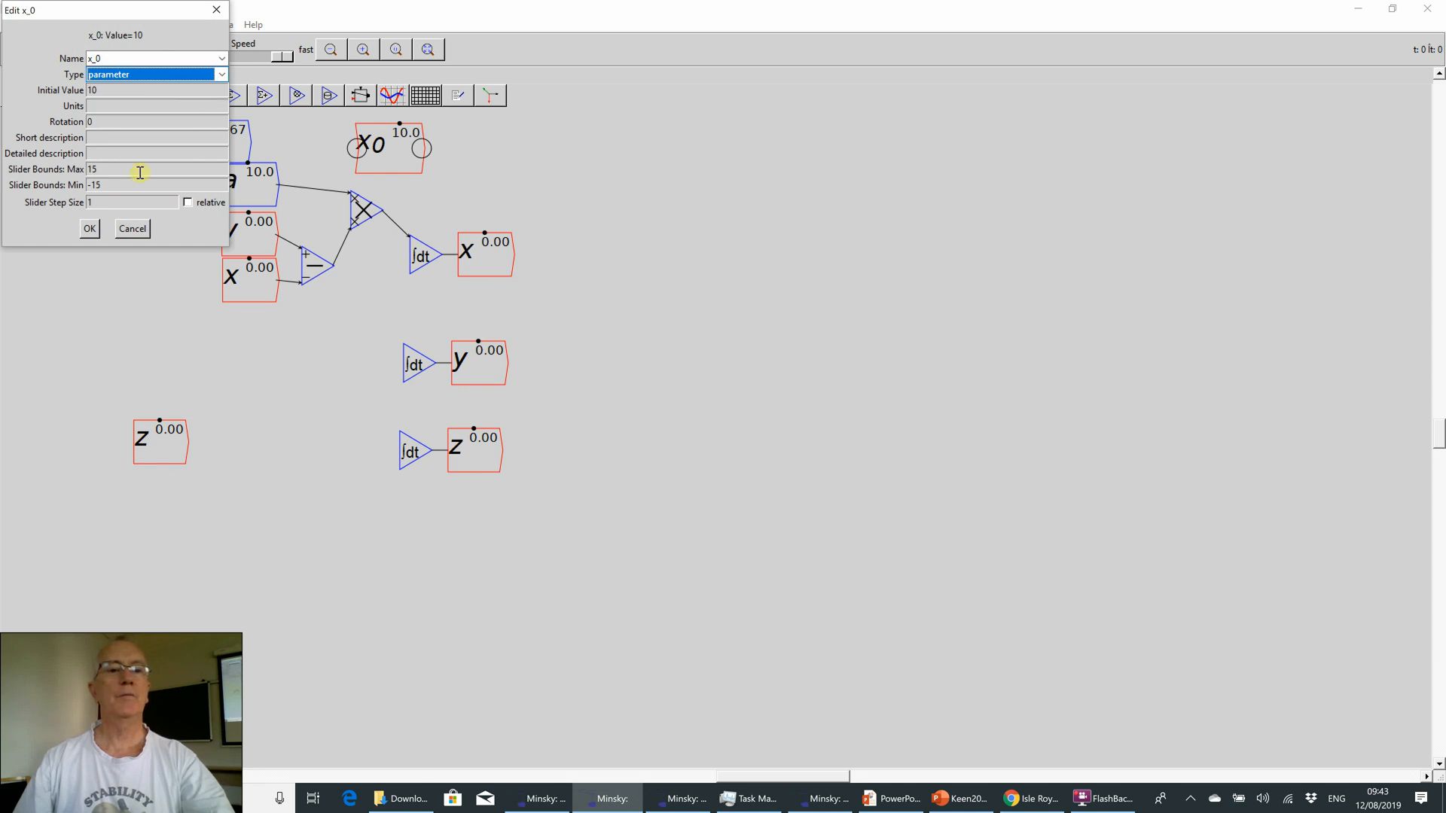
click(91, 229)
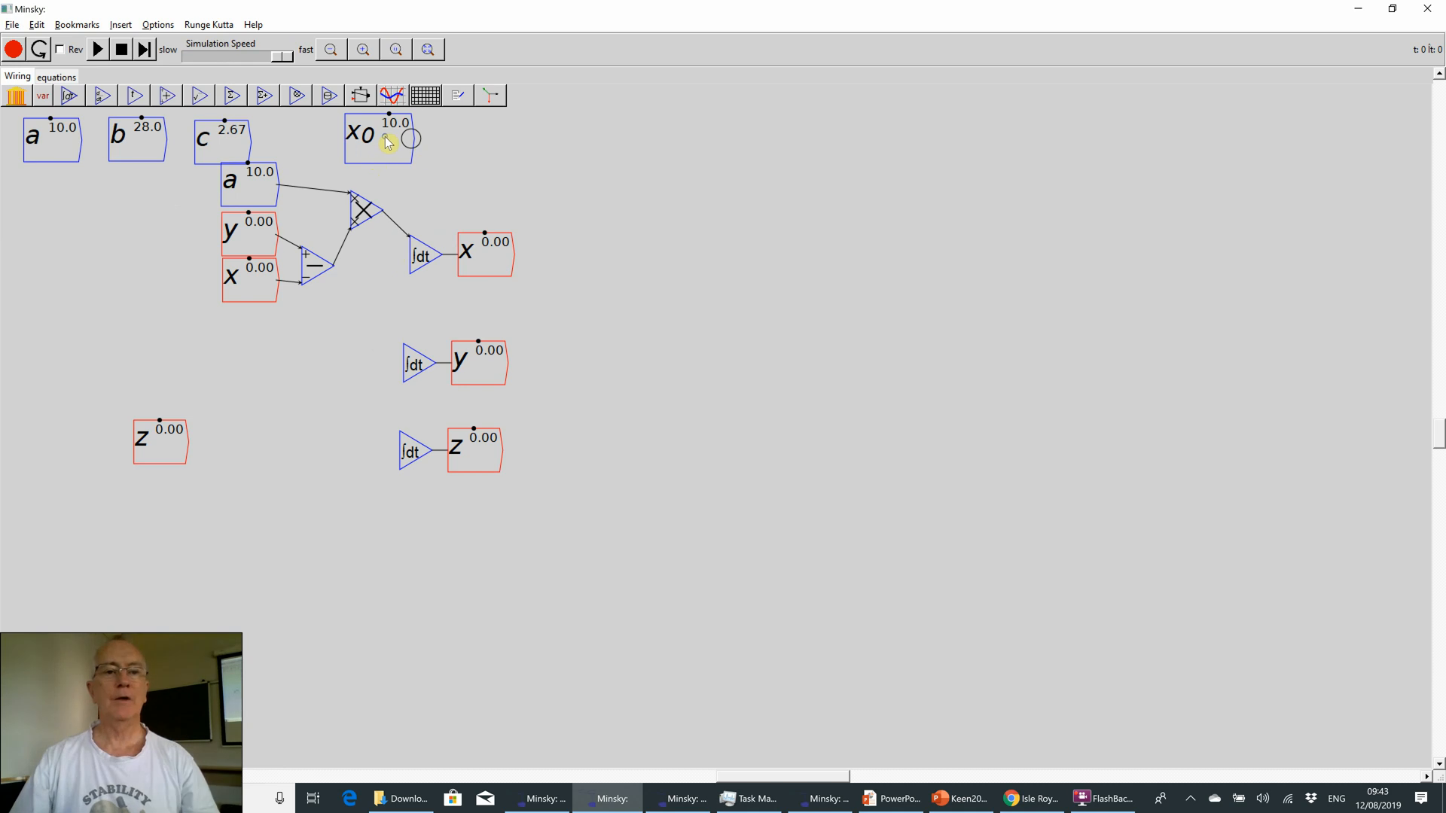
- Place a copy of x_0 below the subtract operator and wire it into the initial-value input of x's integral
right_click(386, 142)
click(419, 242)
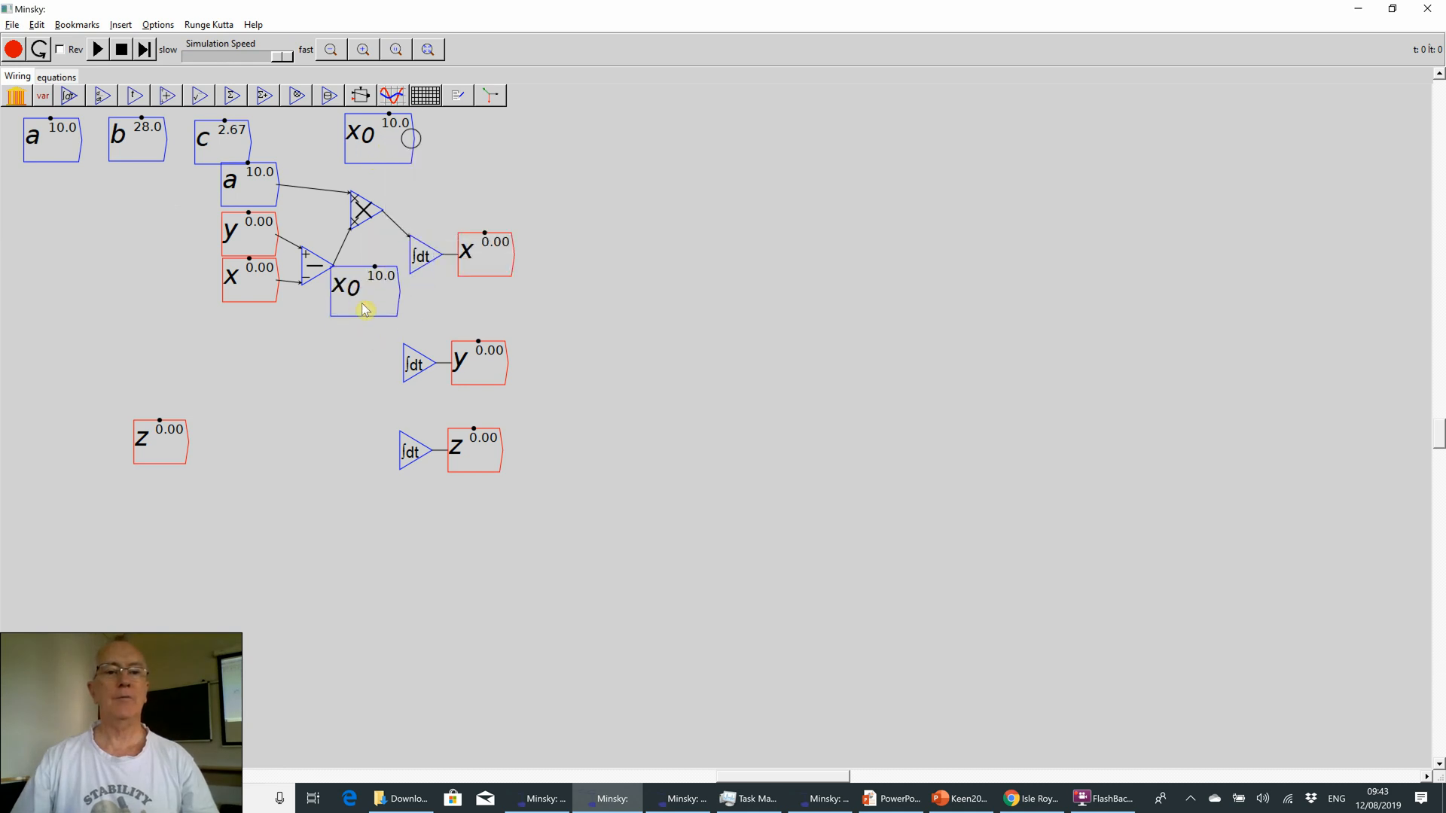
click(362, 308)
drag(395, 302, 411, 276)
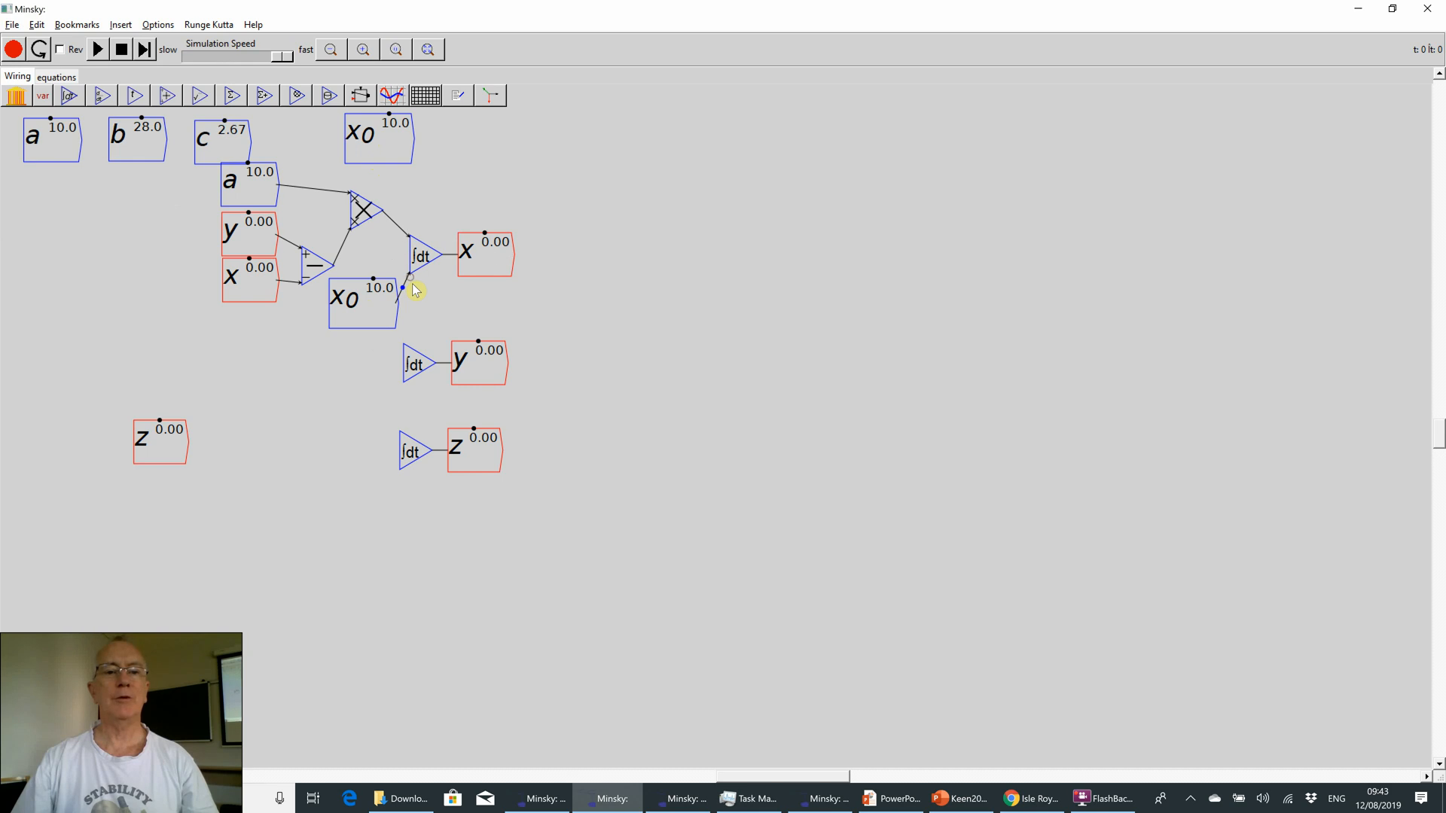
- Review the model's equations, checking x's initial condition and the dx/dt expression, and return to the wiring diagram
click(59, 75)
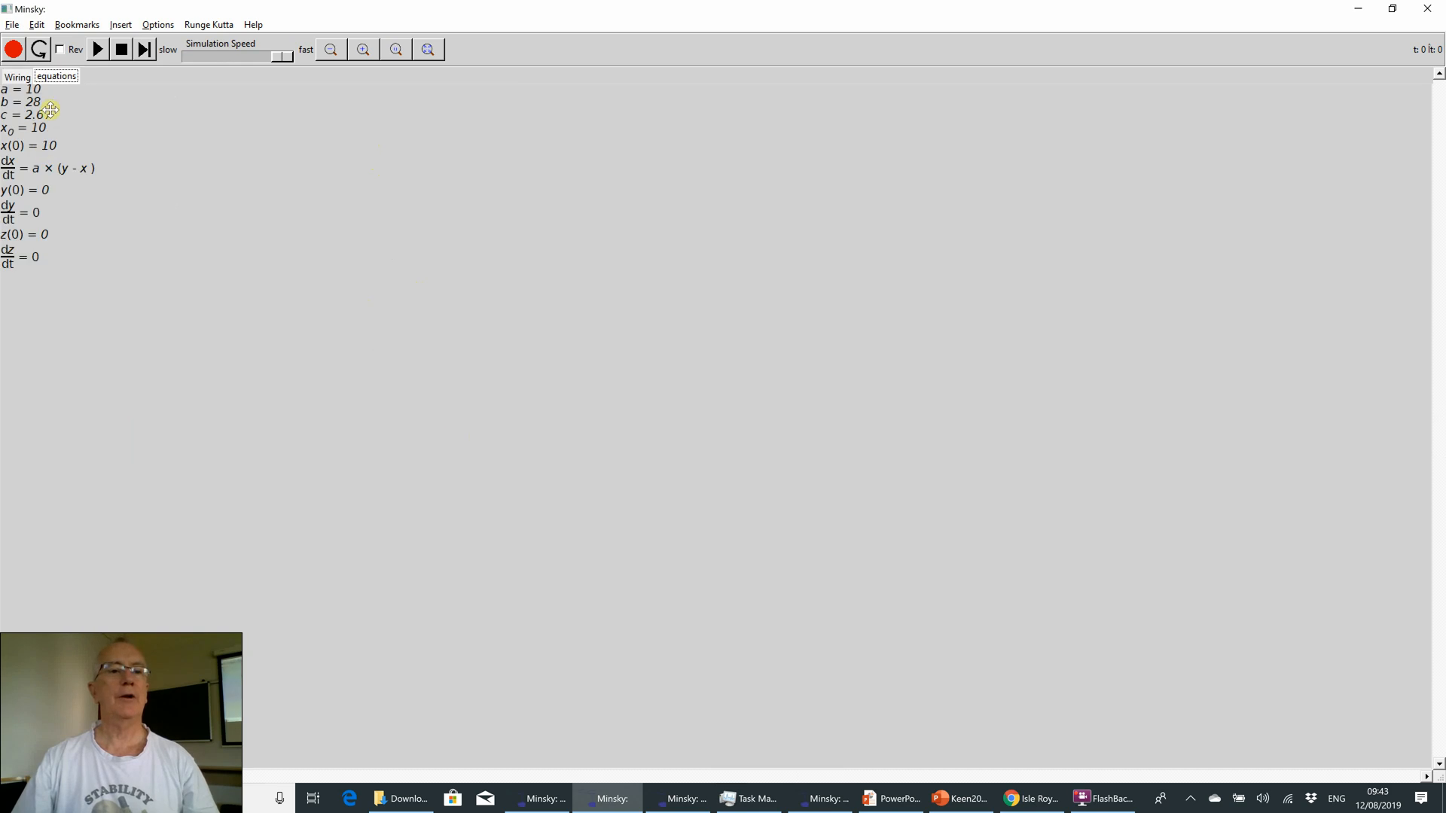
drag(267, 217, 295, 220)
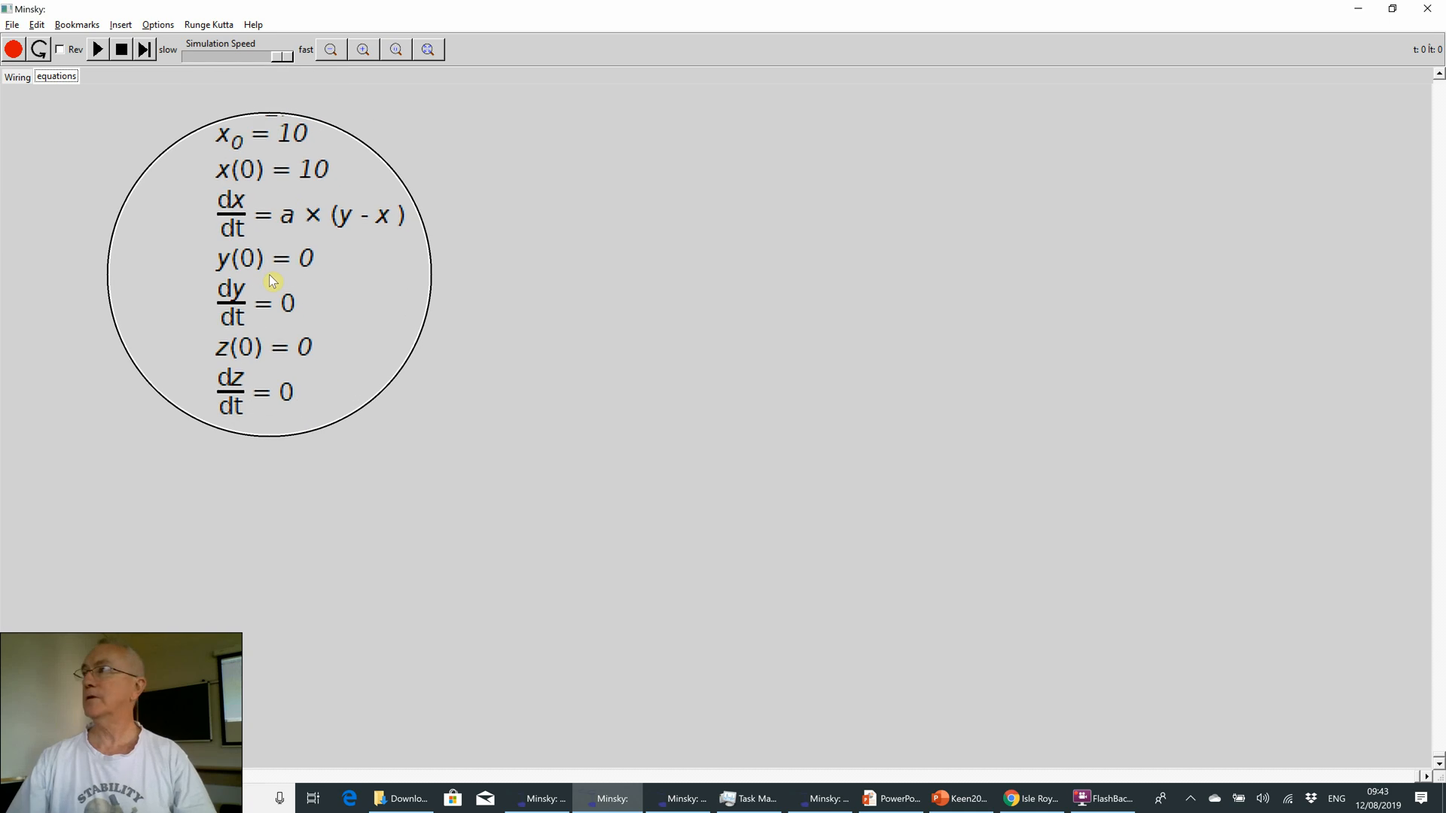
key(Escape)
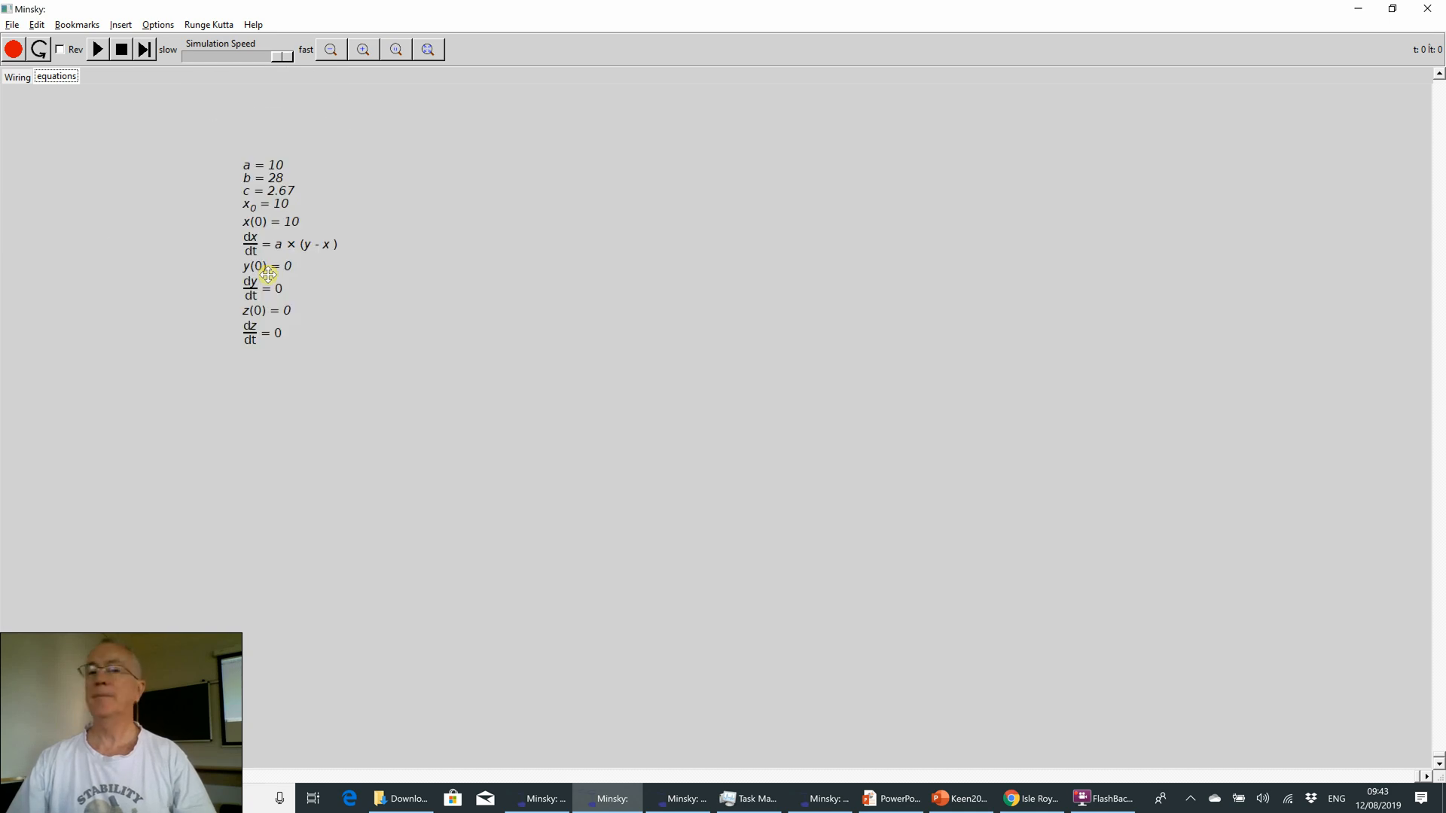
click(16, 77)
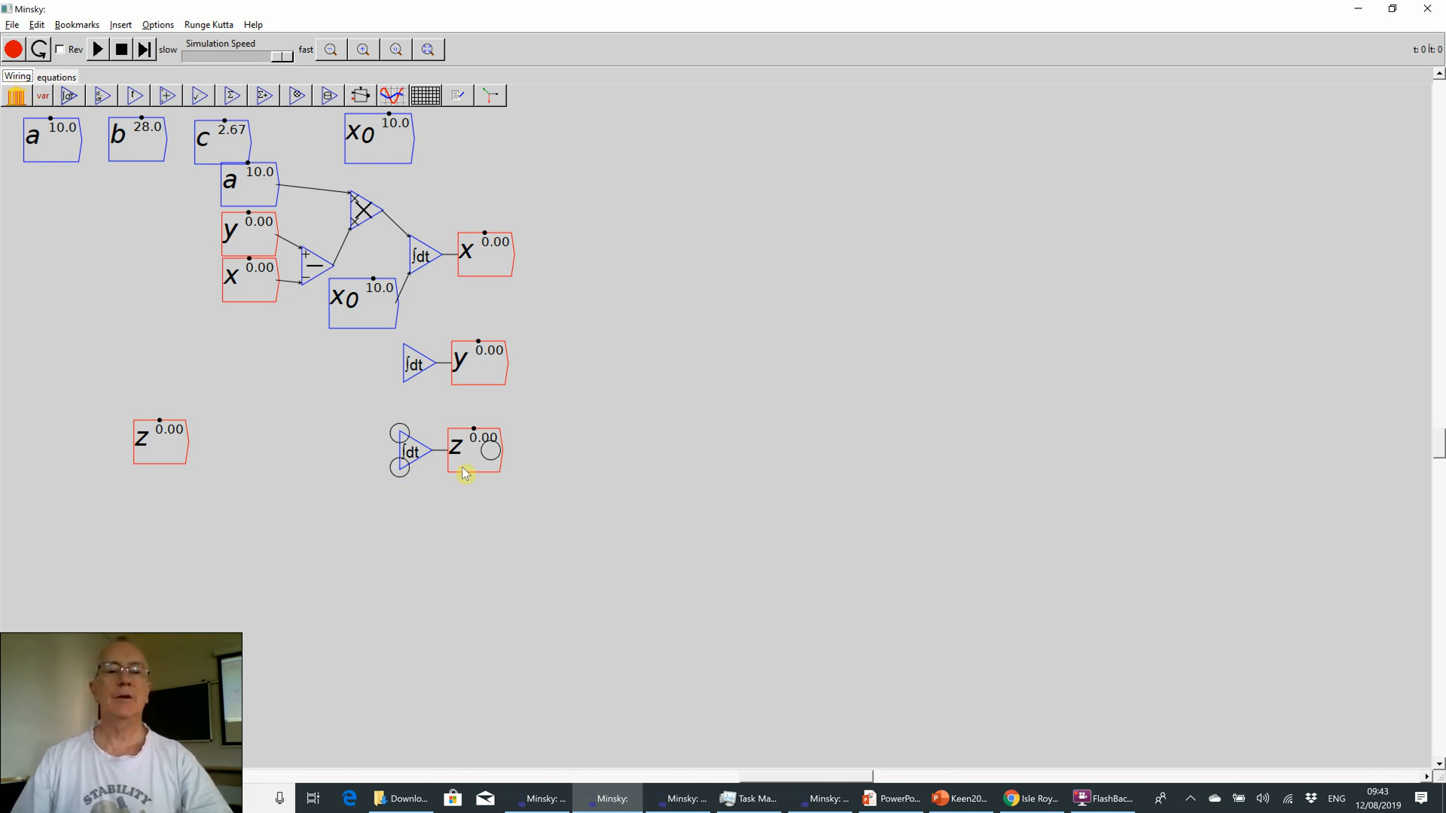
- Move the z and y integral blocks further down to leave room for their equation wiring
drag(462, 473, 490, 547)
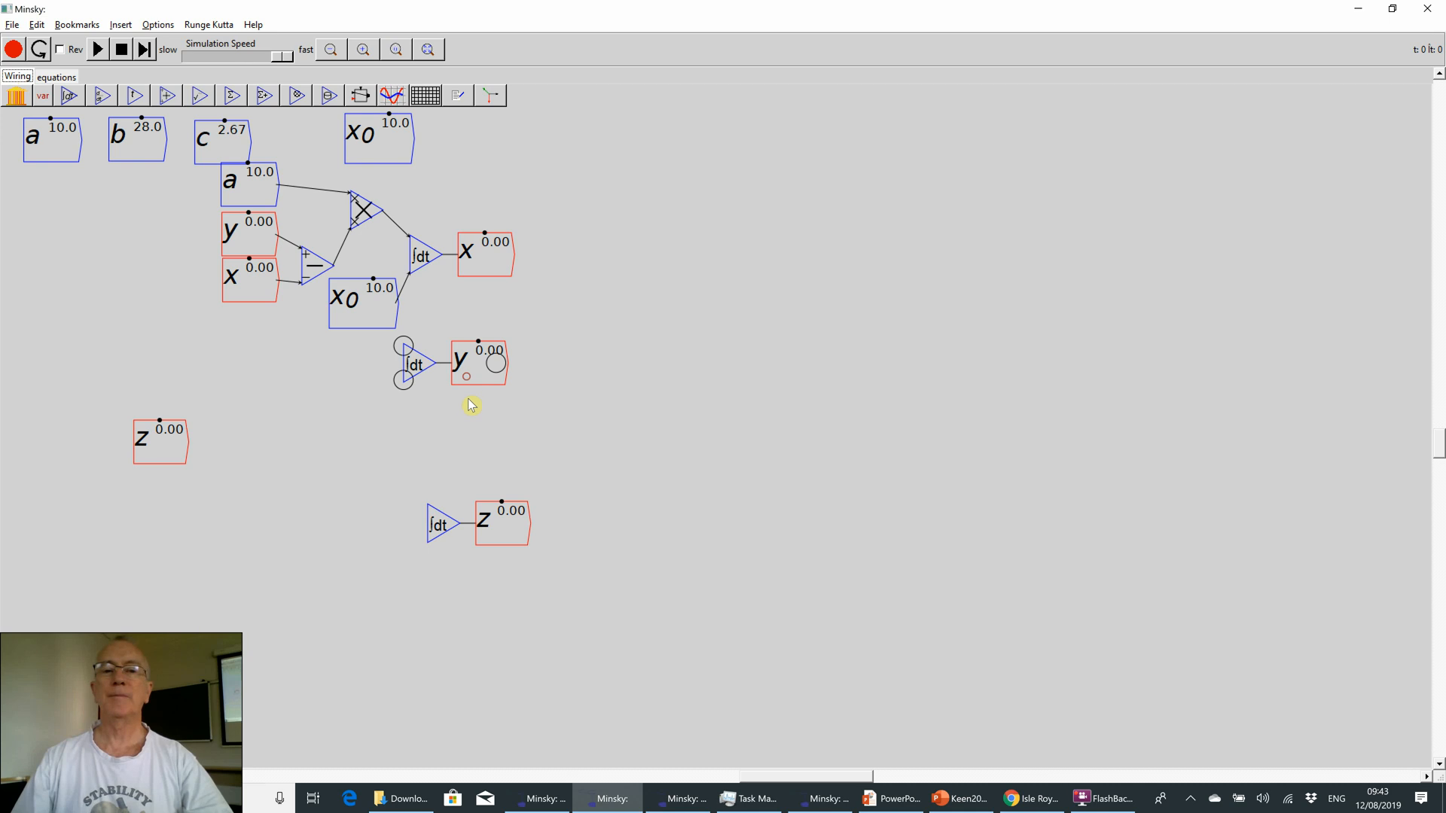
drag(473, 419, 483, 435)
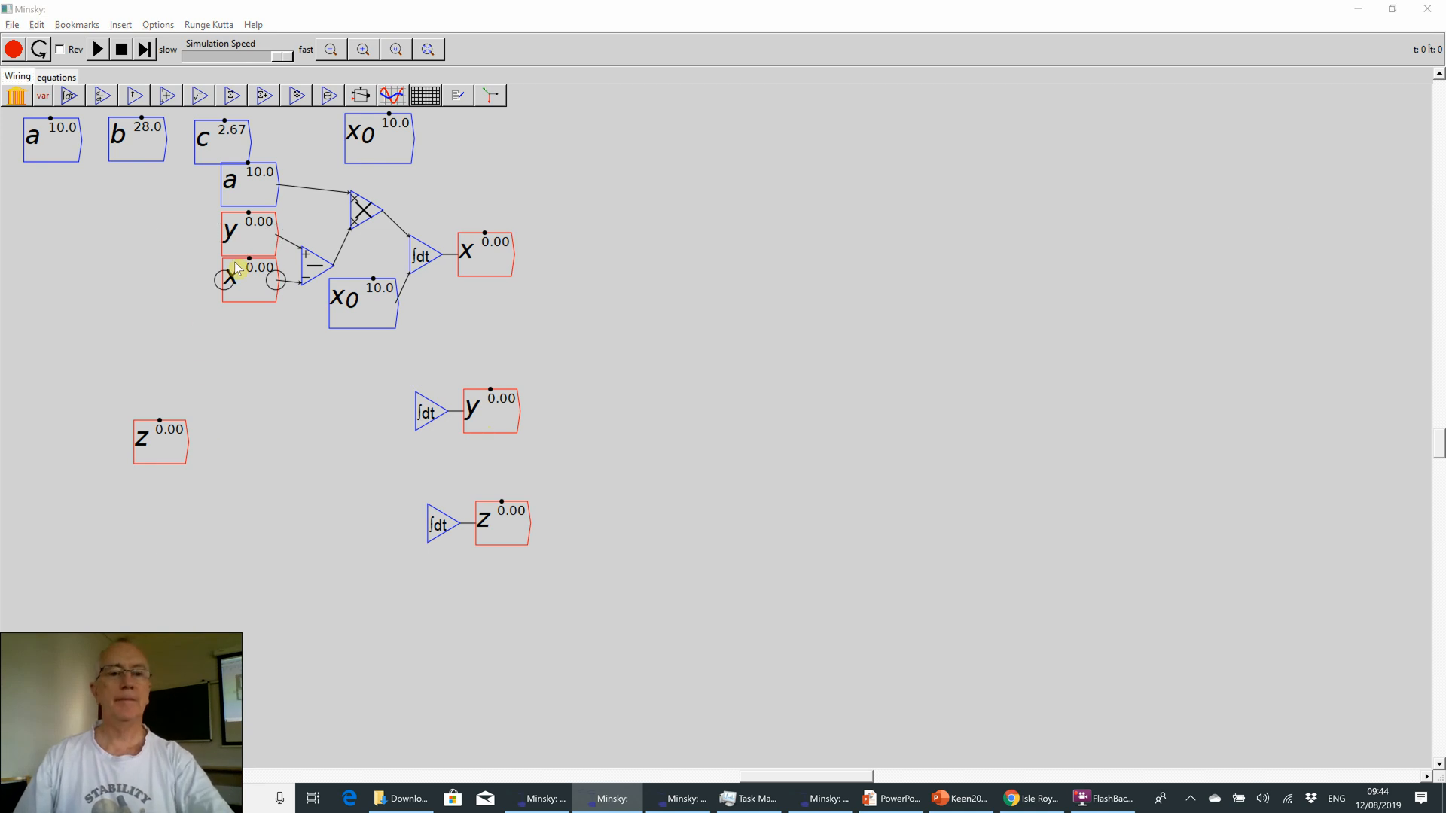
- Restore the Minsky window to a smaller size and move it beside the slide so the equations are readable
key(alt+Tab)
key(alt+Tab)
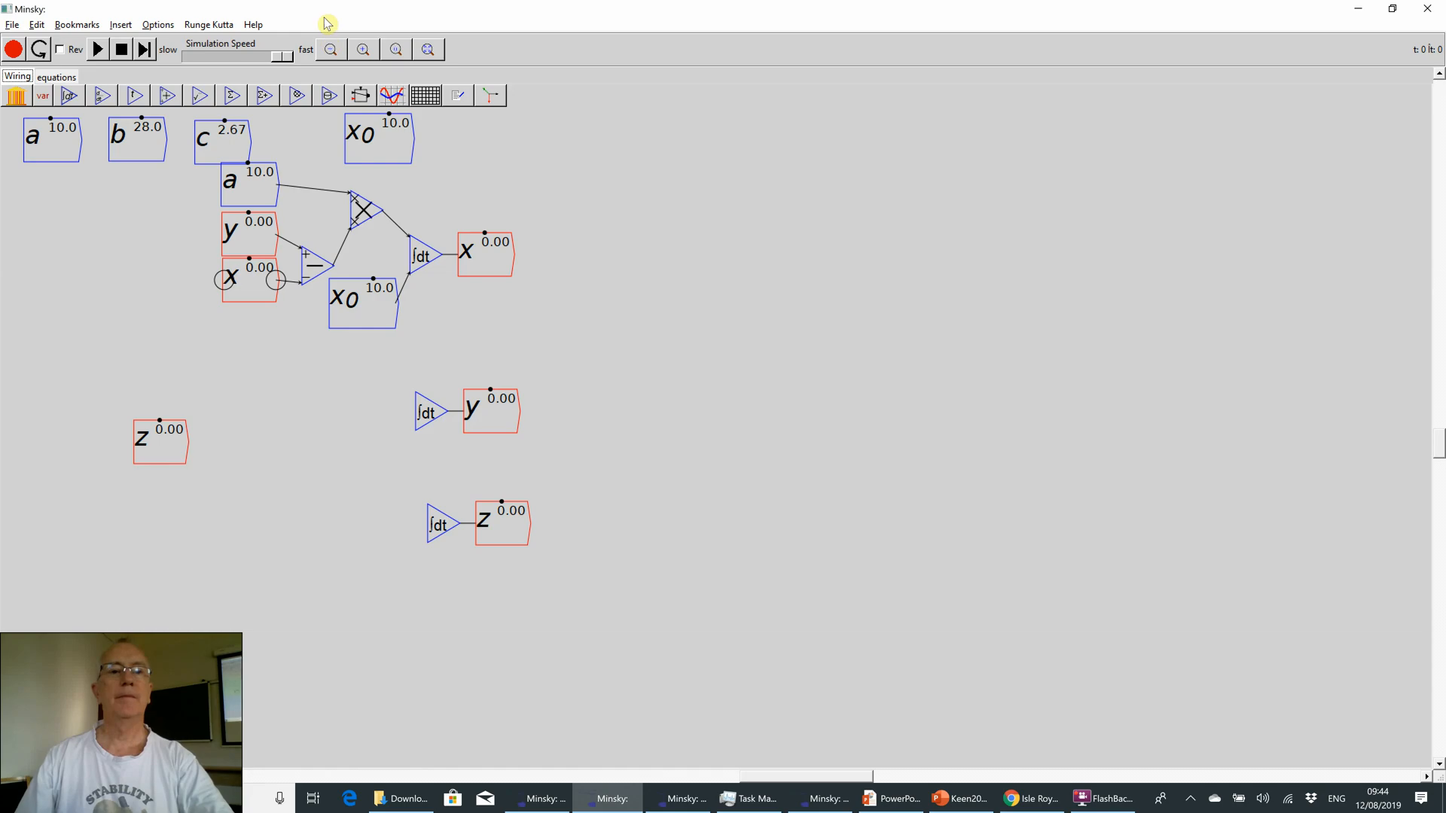
double_click(324, 16)
drag(313, 149, 753, 45)
- Switch to the PowerPoint editing window and look through the presentation's slides for the chaos model equations
key(alt+Tab)
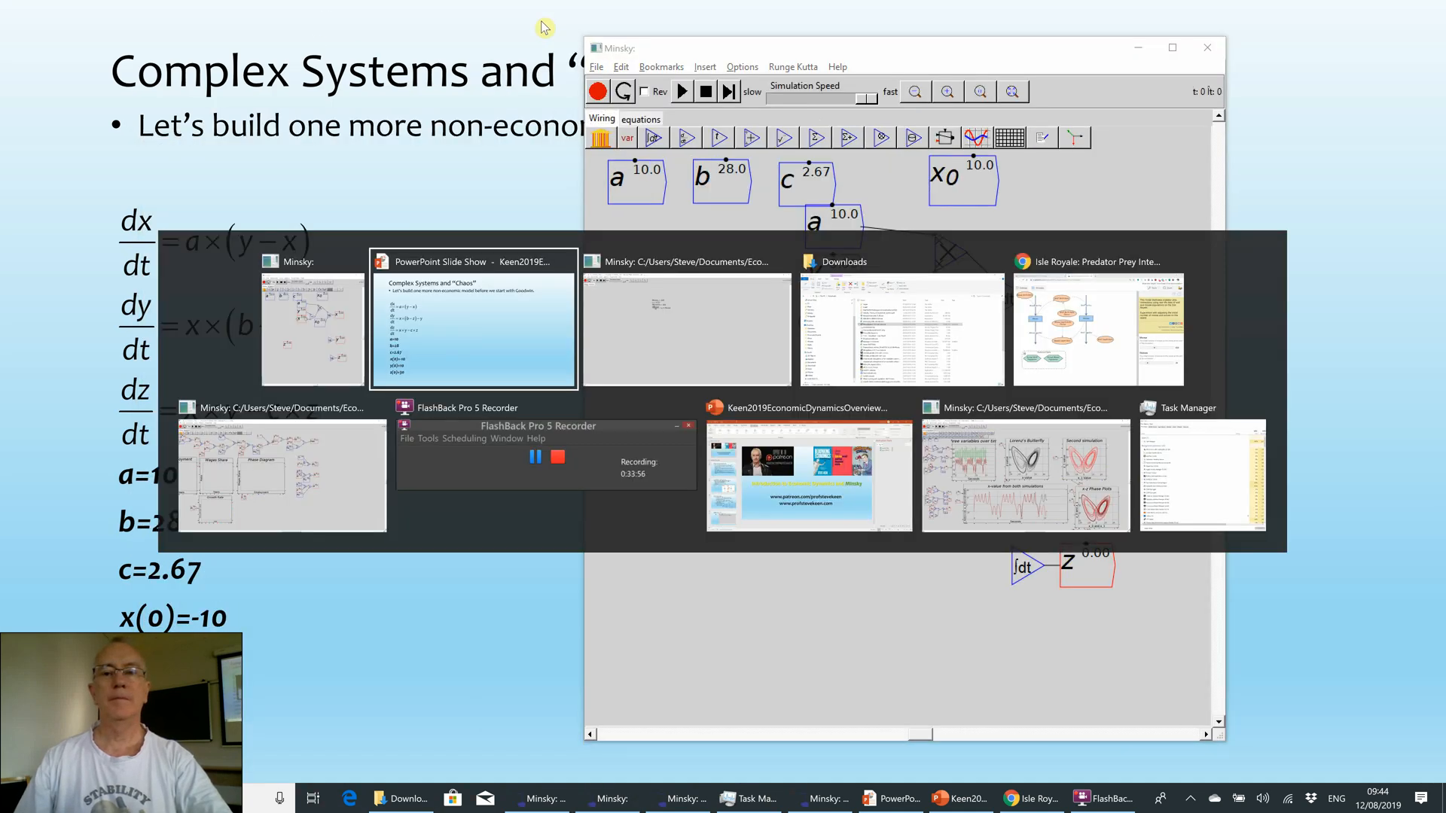
key(alt+Tab)
key(alt+Tab)
key(alt+Tab)
key(alt+Tab)
key(alt+Tab)
key(alt+Tab)
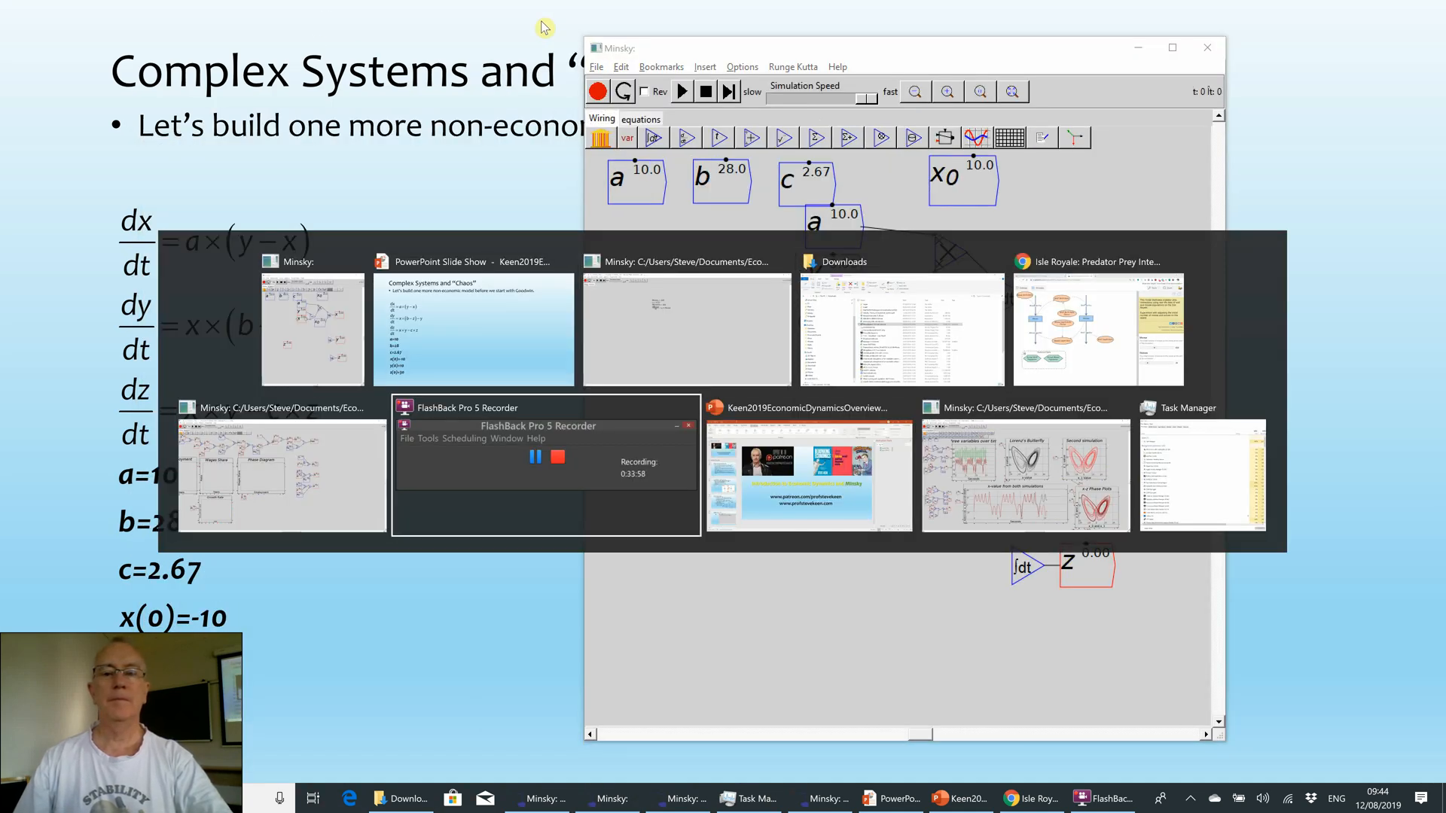
key(Page_Down)
key(Page_Down)
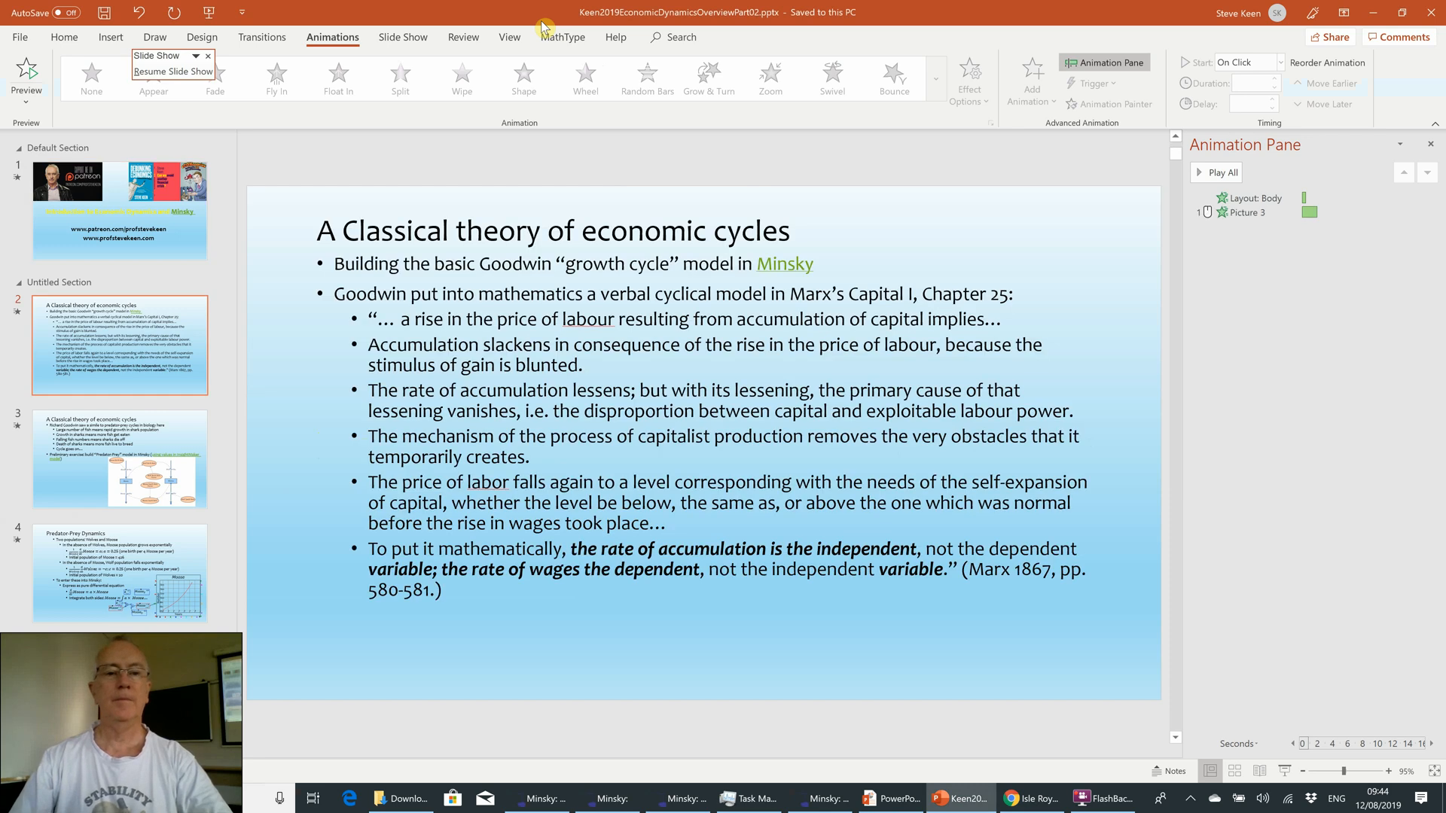
key(Page_Down)
key(Page_Down)
key(Page_Down)
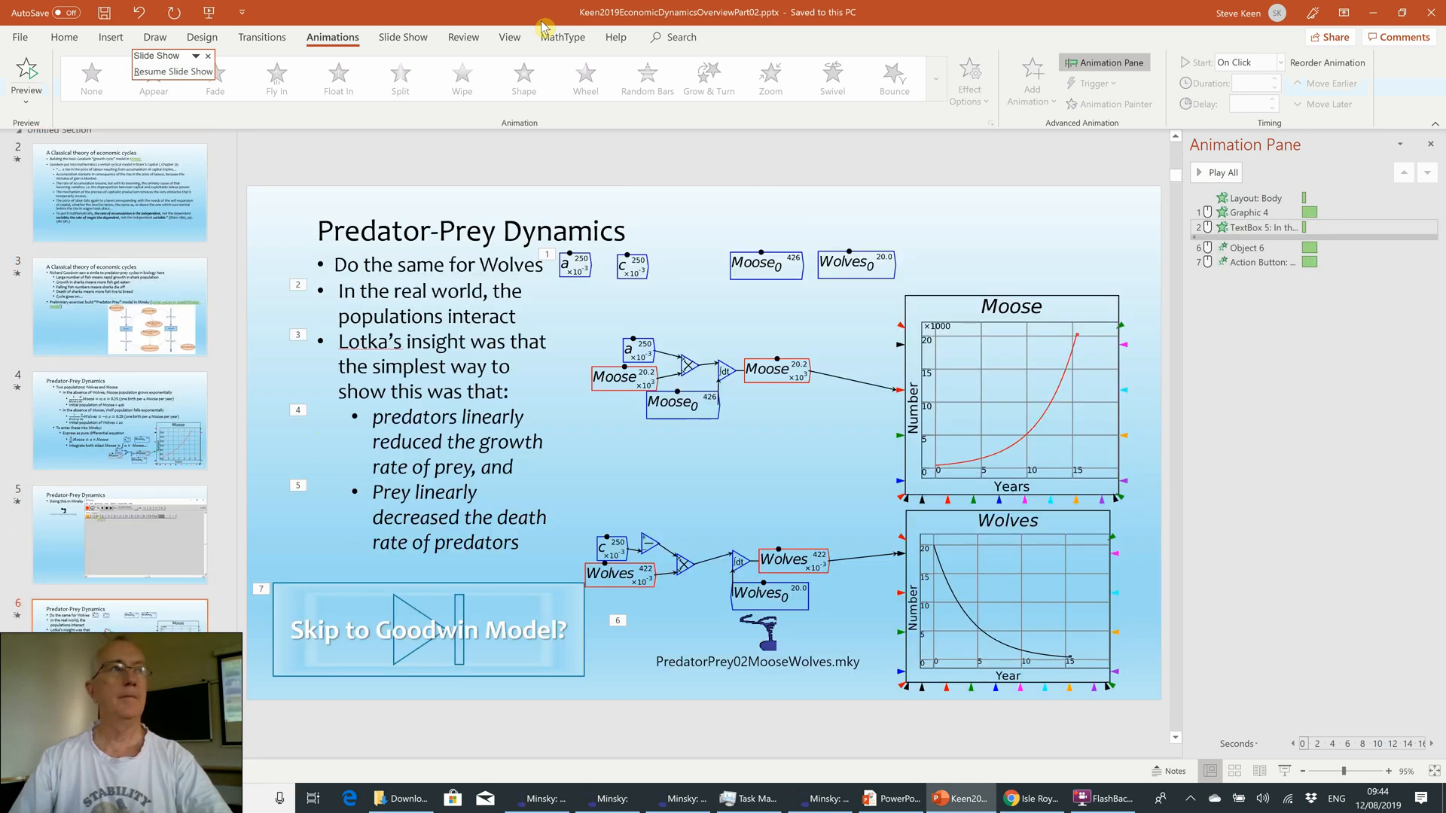
key(Page_Down)
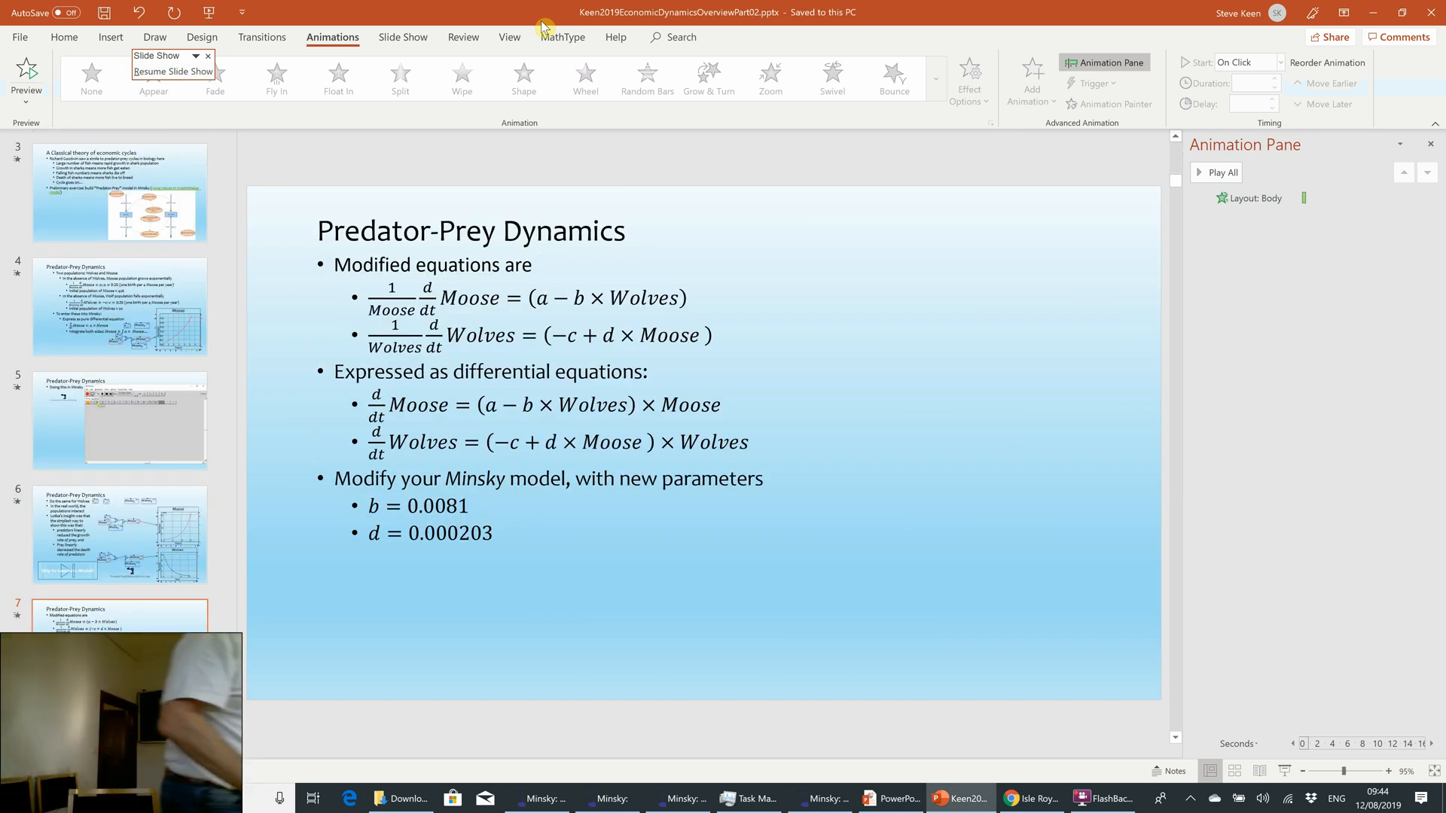
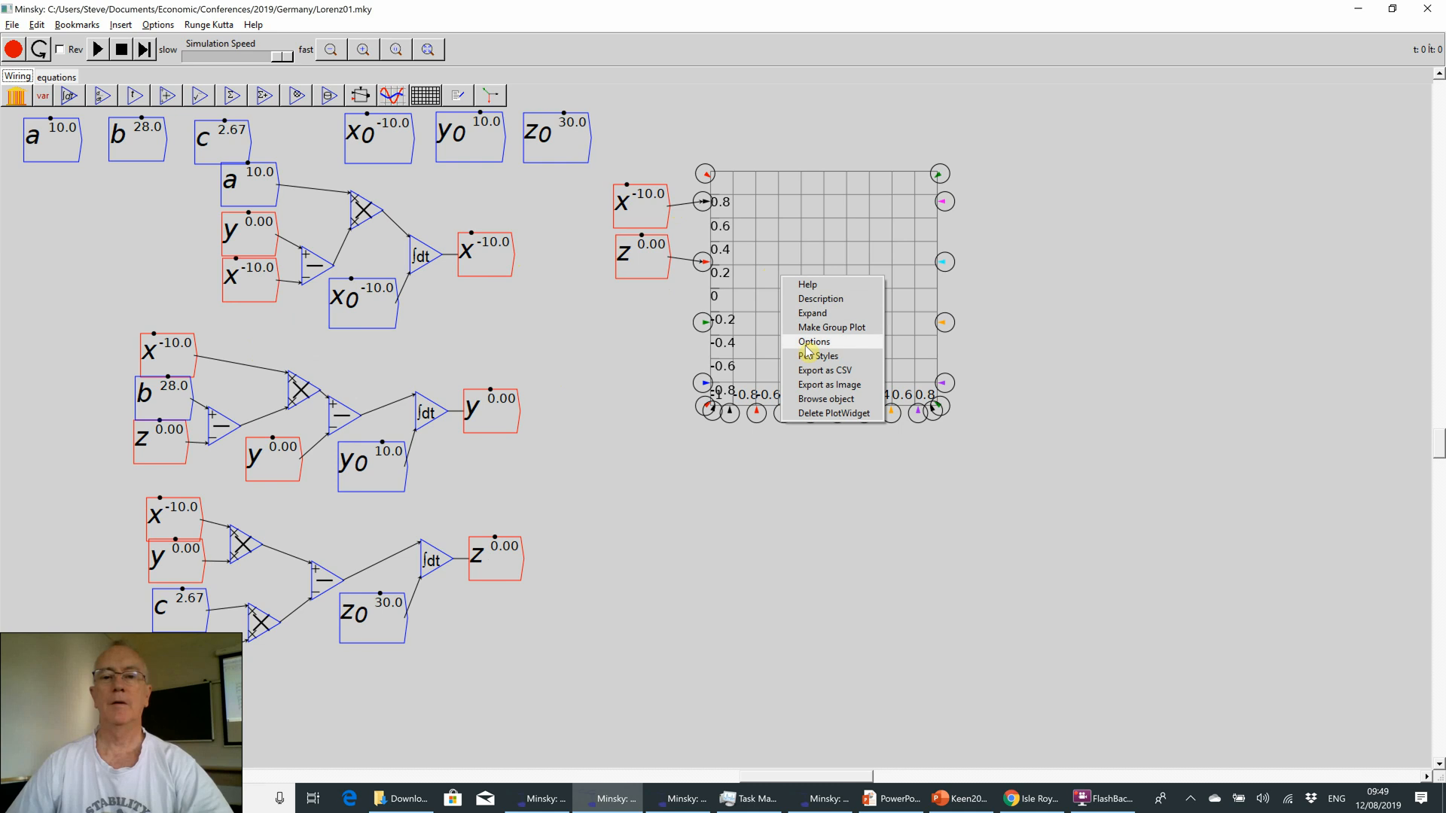
- Title the plot "x & z" and label its x axis "Seconds"
click(805, 342)
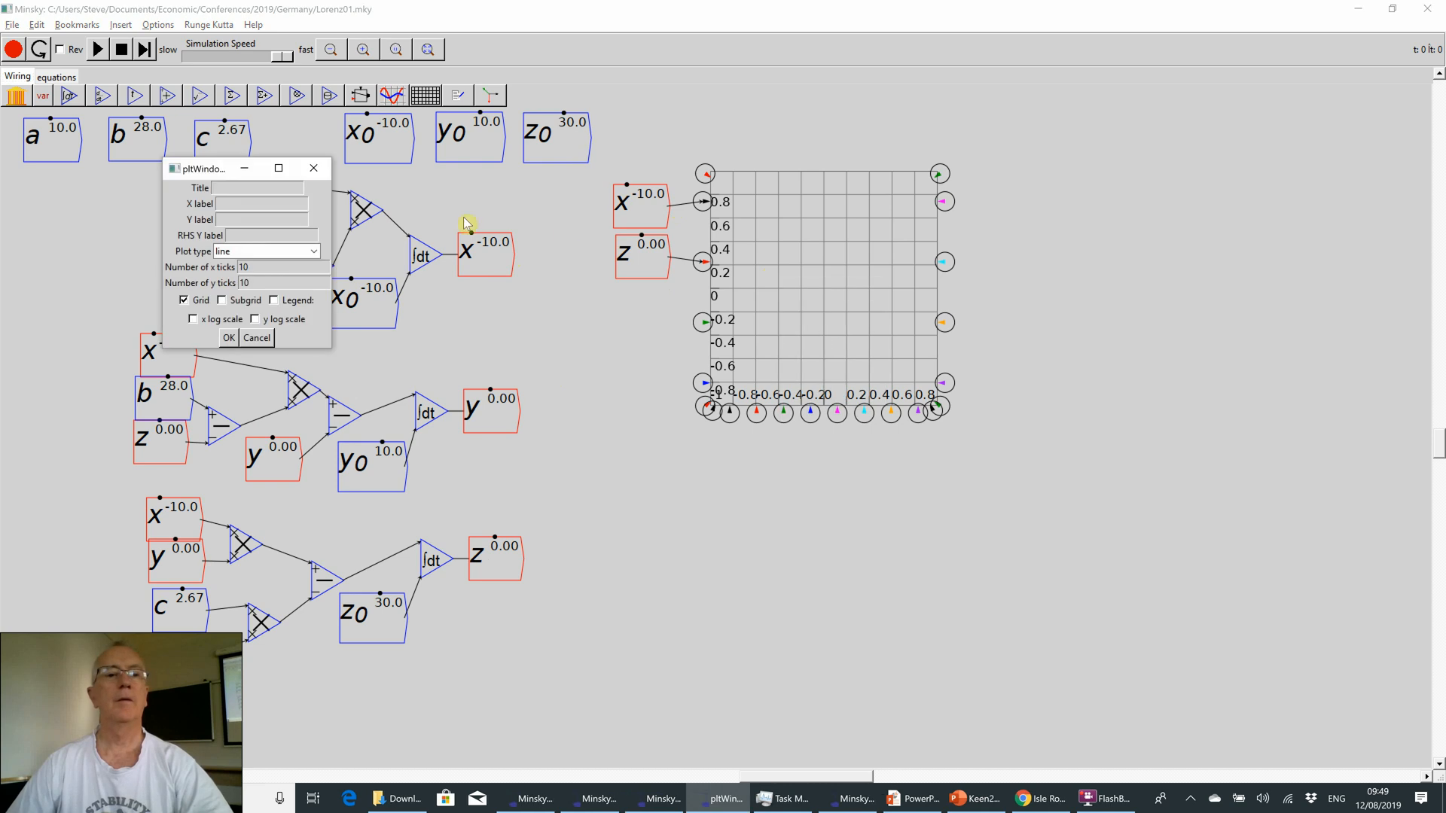
click(262, 188)
text(x & z)
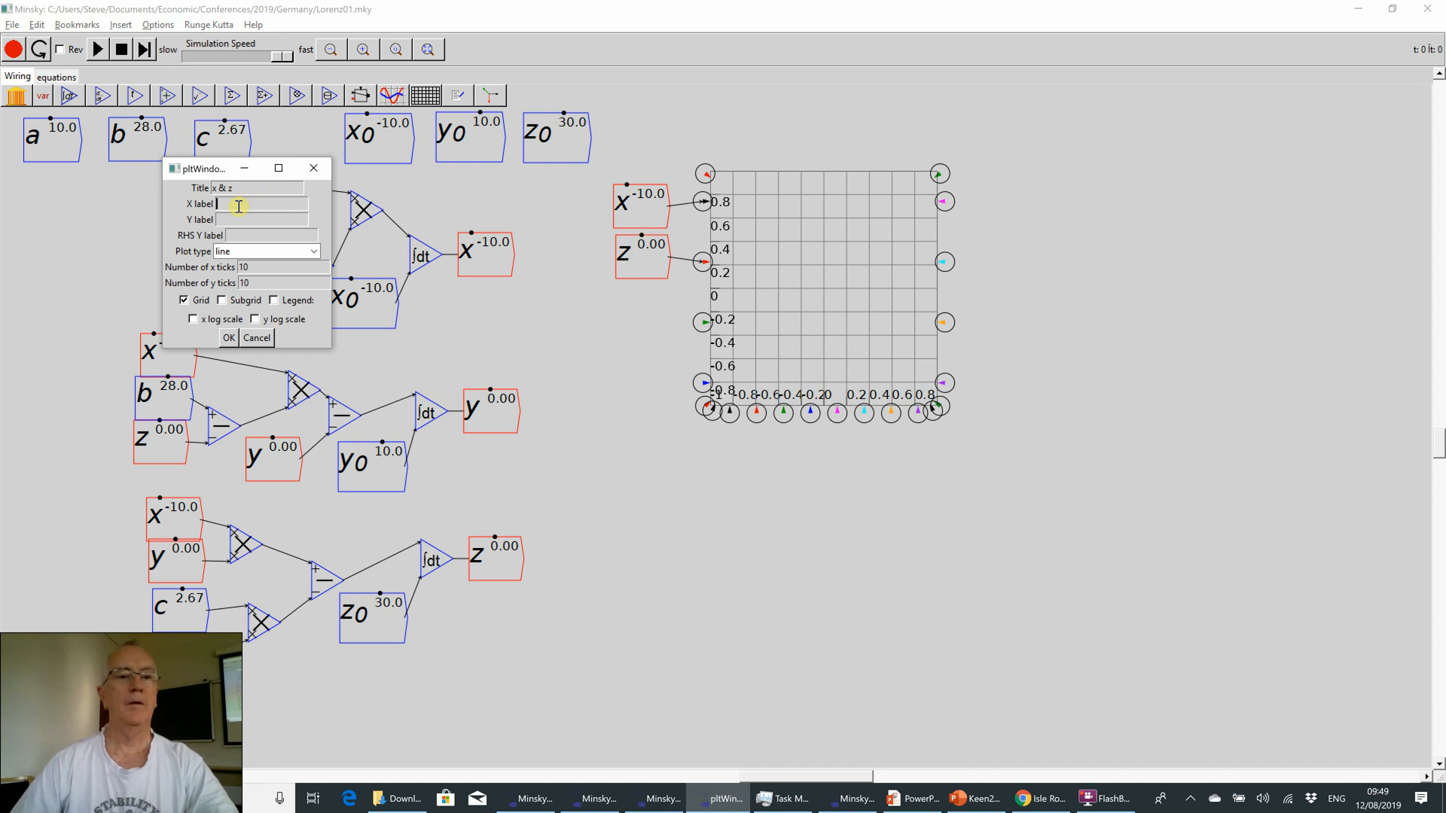
text(Seconds)
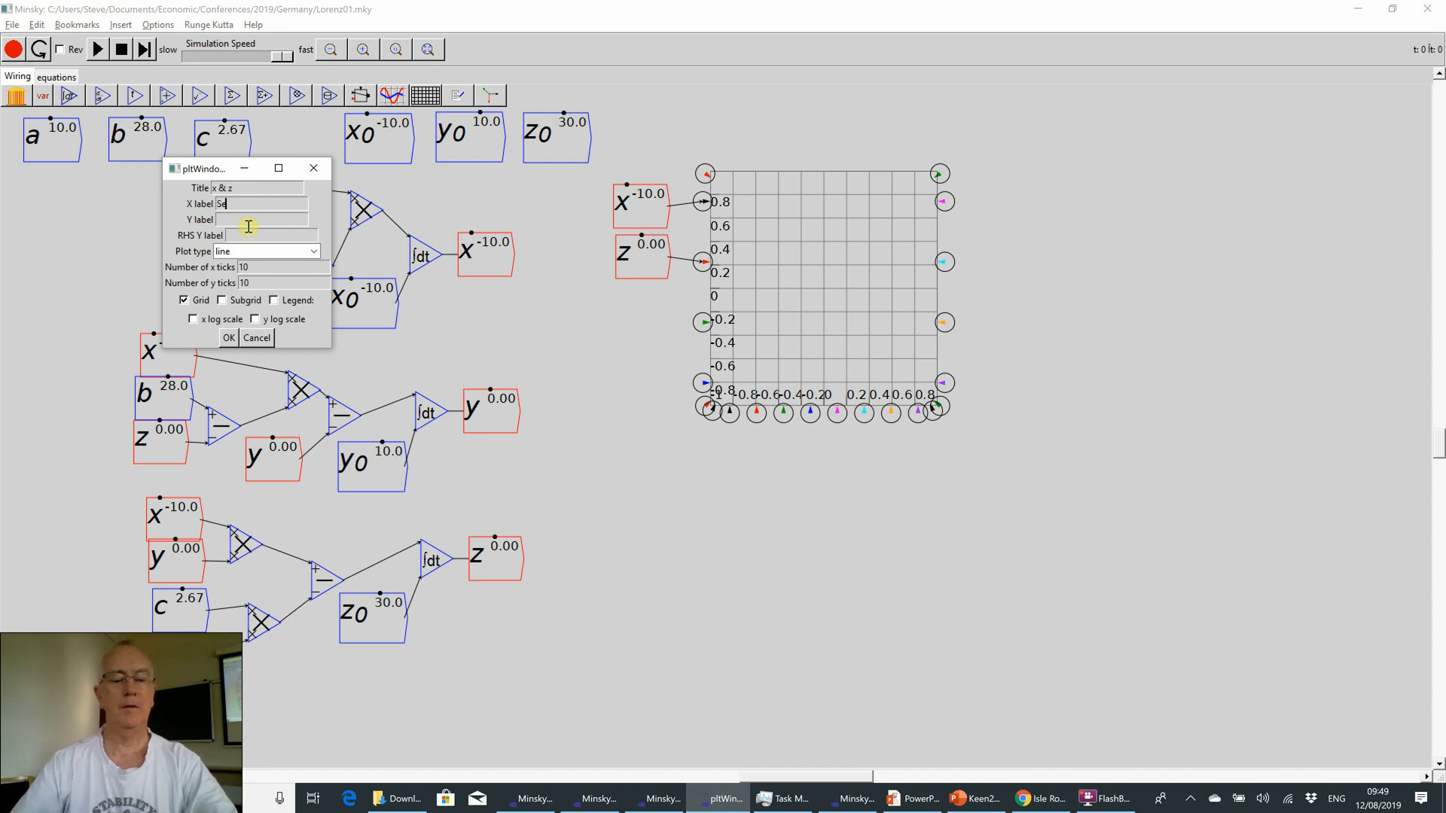
click(228, 339)
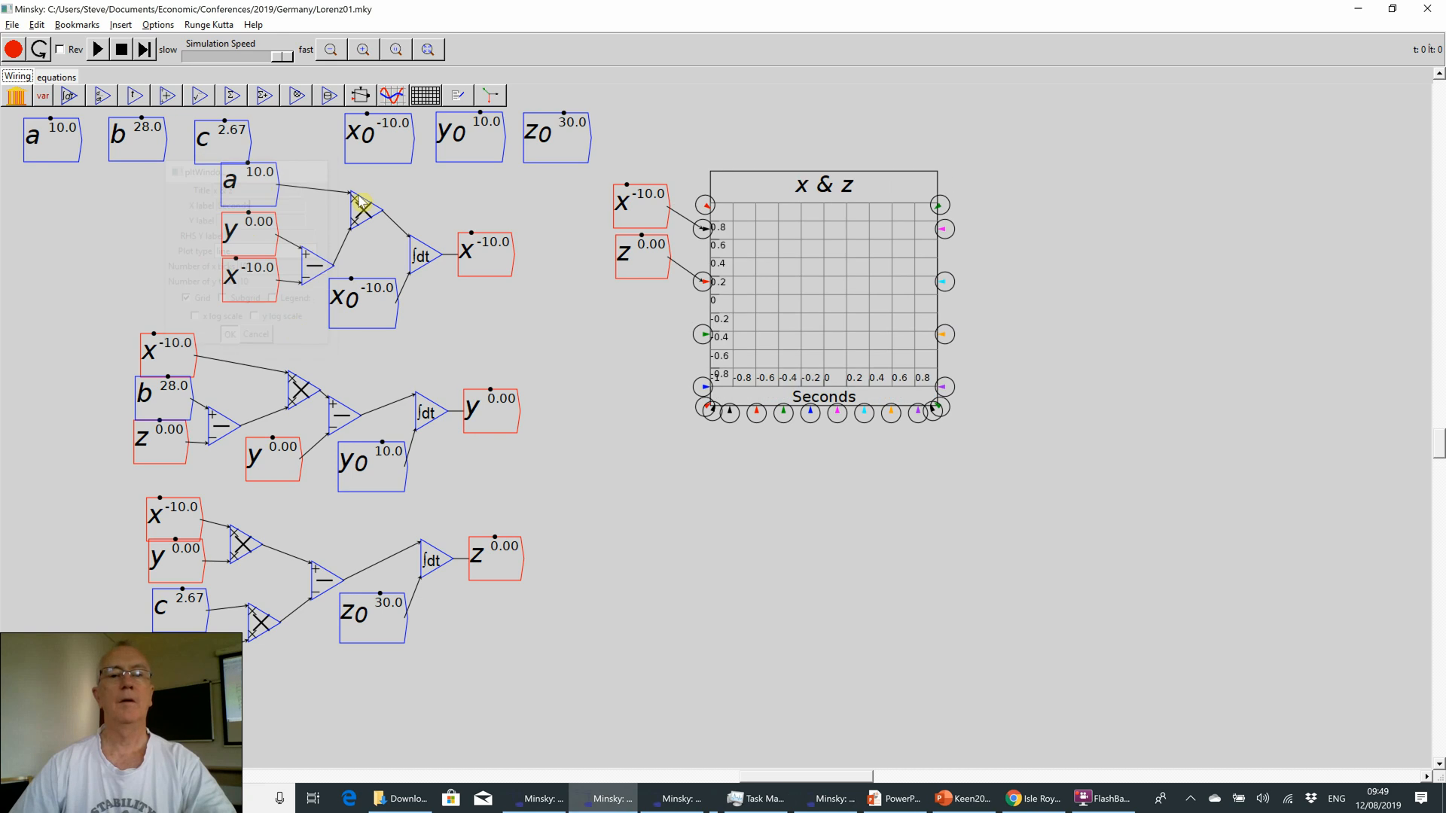
- Add a second plot below the x & z plot and place a copy of the x variable to its left
click(394, 101)
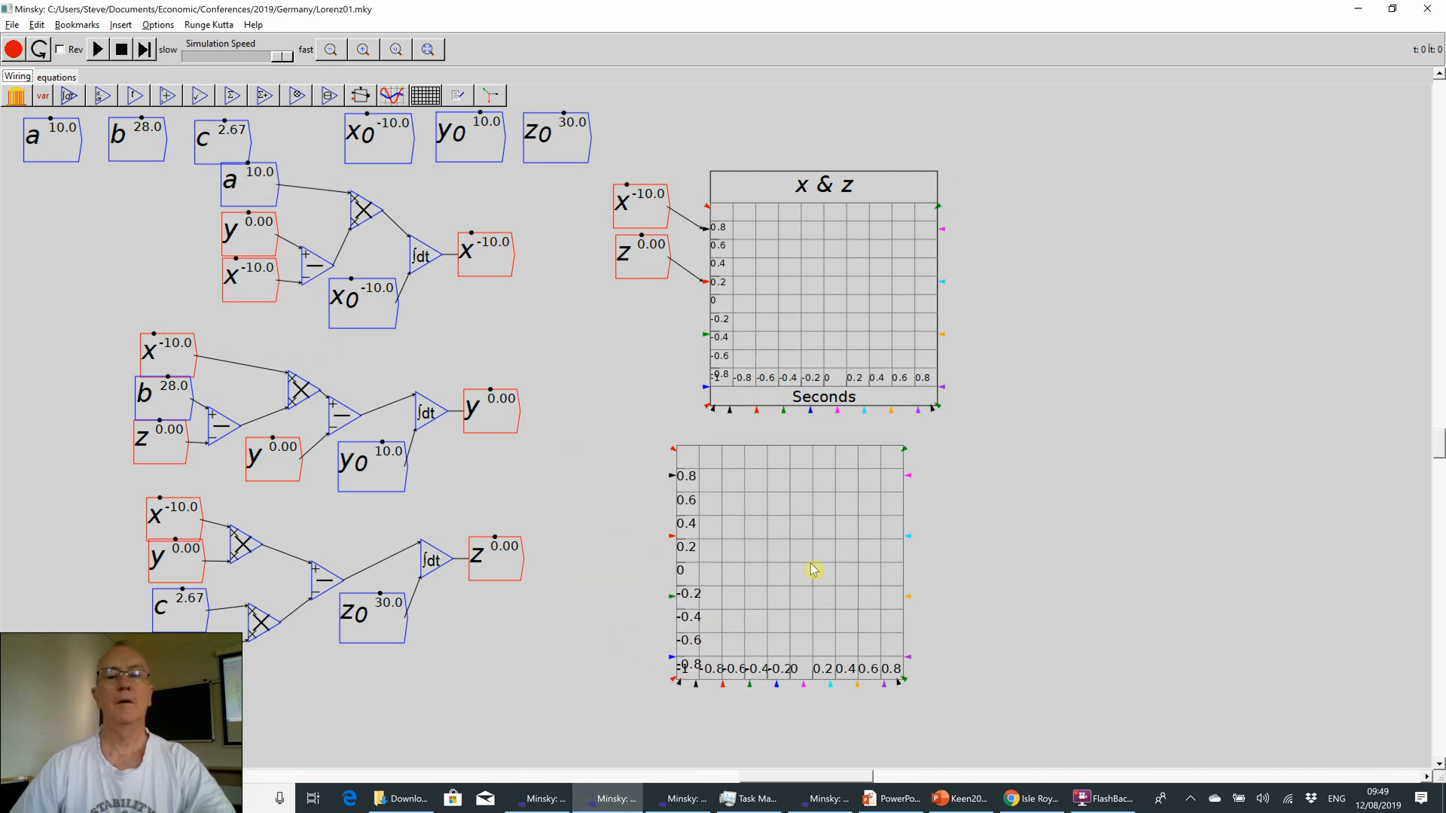
click(821, 559)
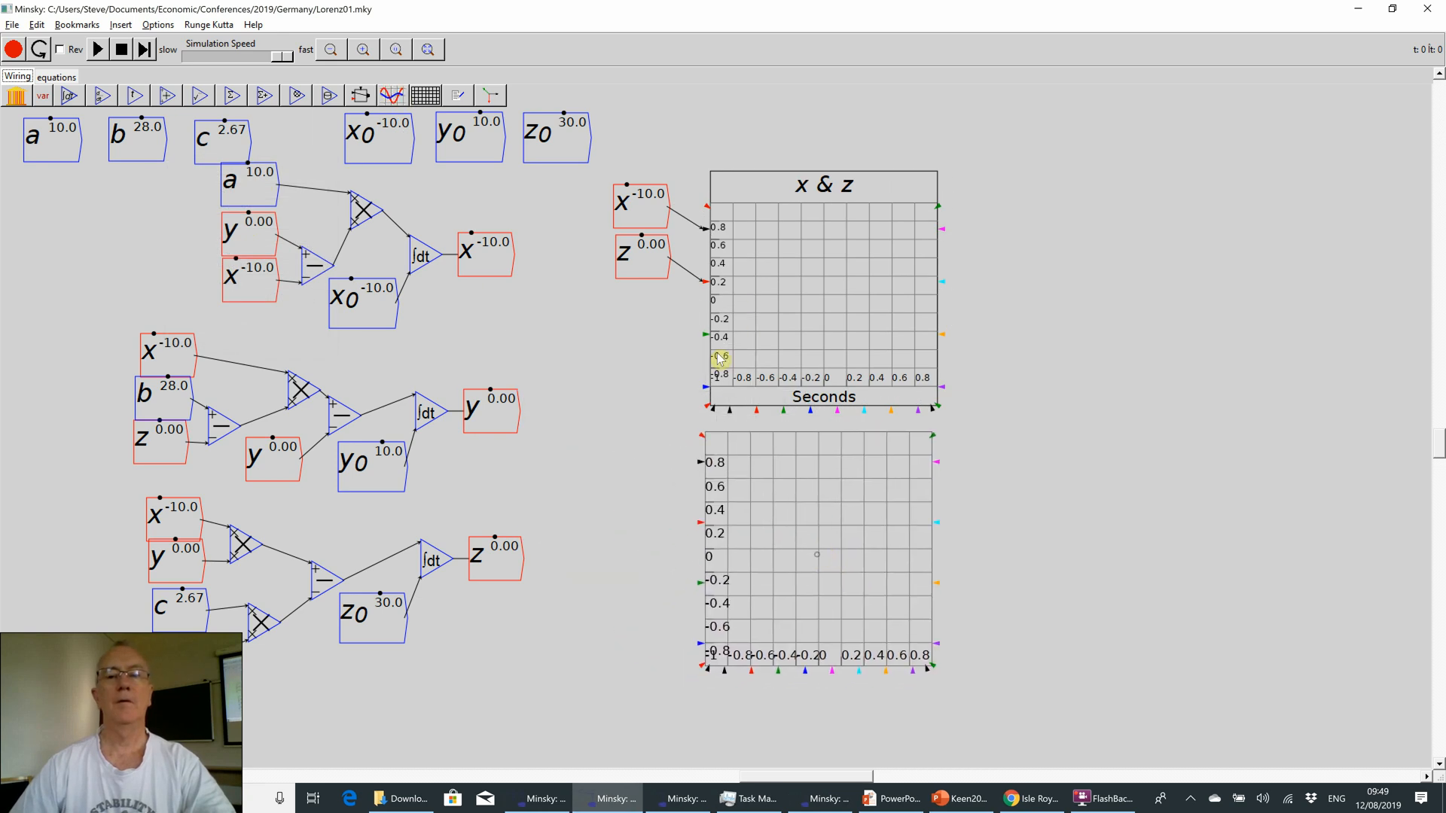
right_click(636, 203)
click(664, 314)
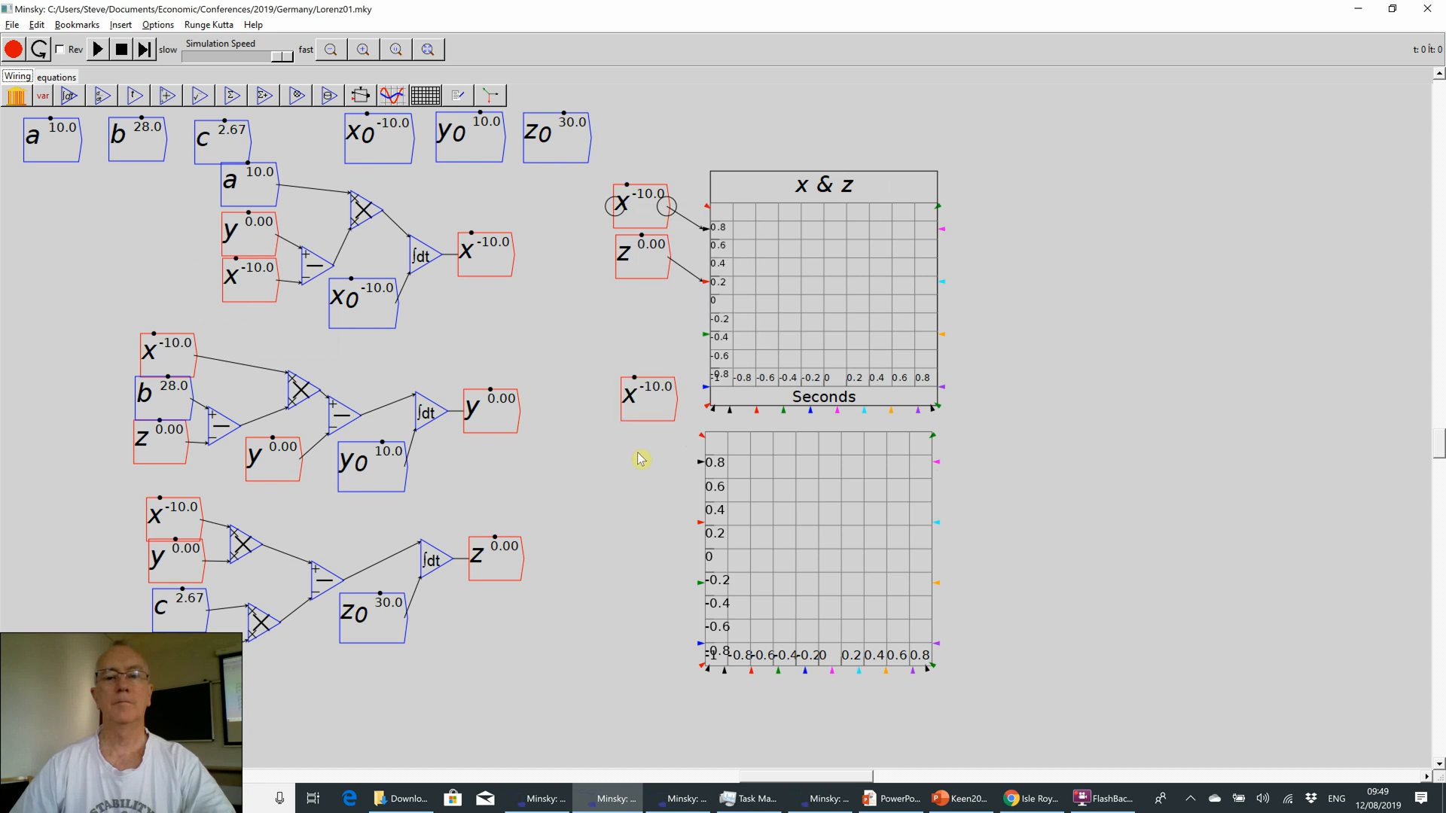
click(618, 542)
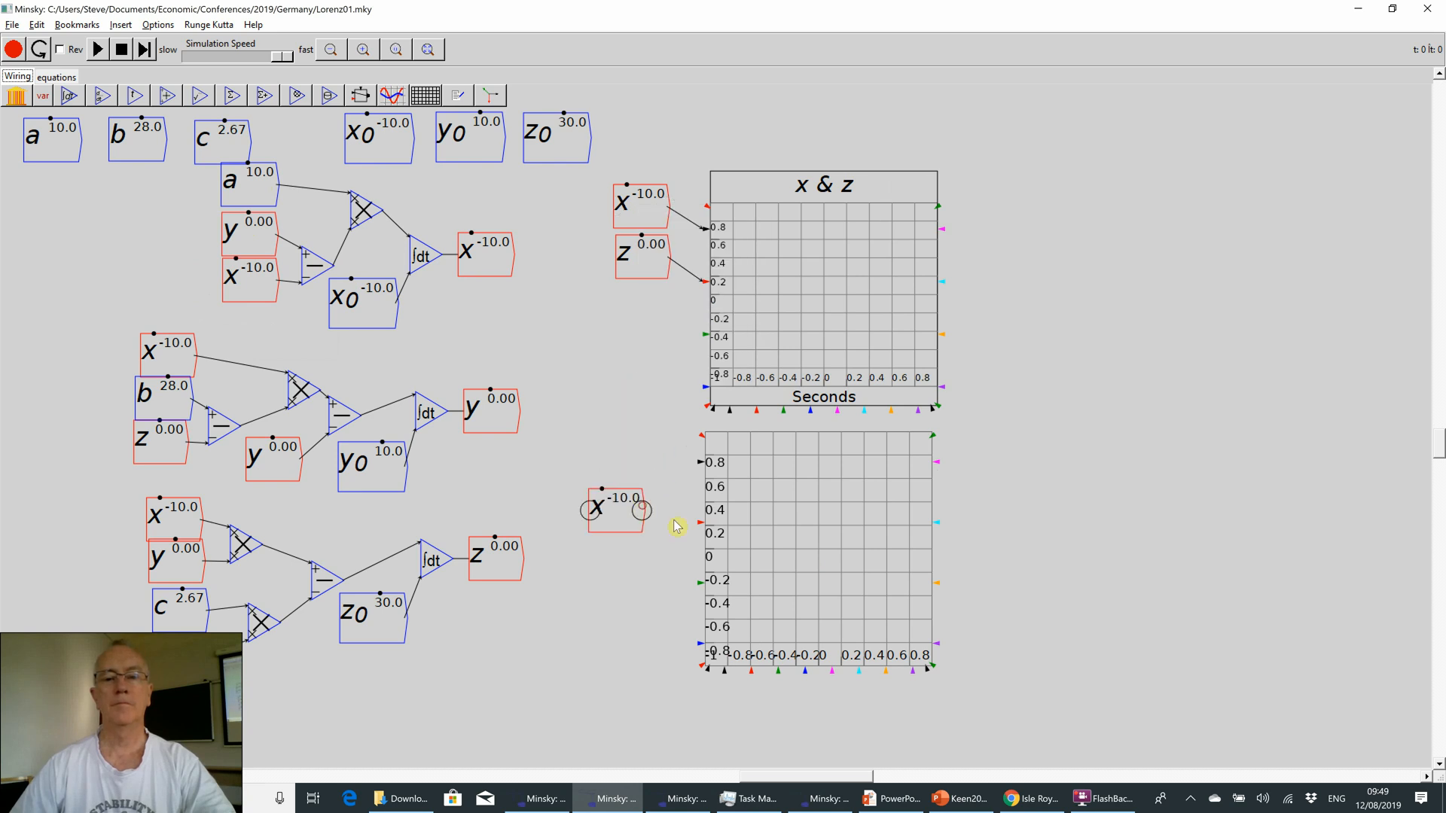
- Wire x to the second plot's vertical-axis input, and connect a new copy of z to its horizontal-axis input
drag(645, 512, 691, 532)
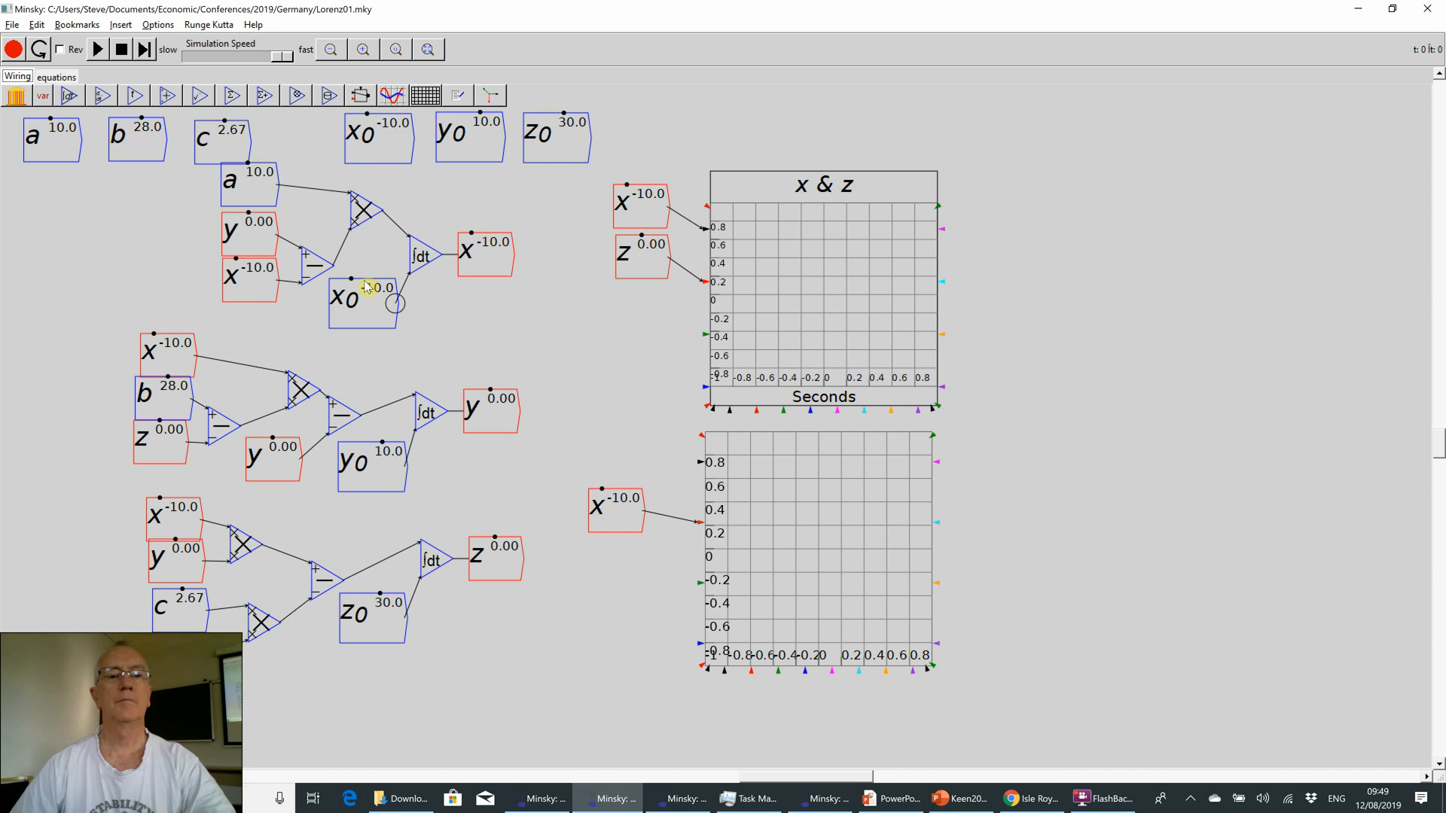
right_click(488, 561)
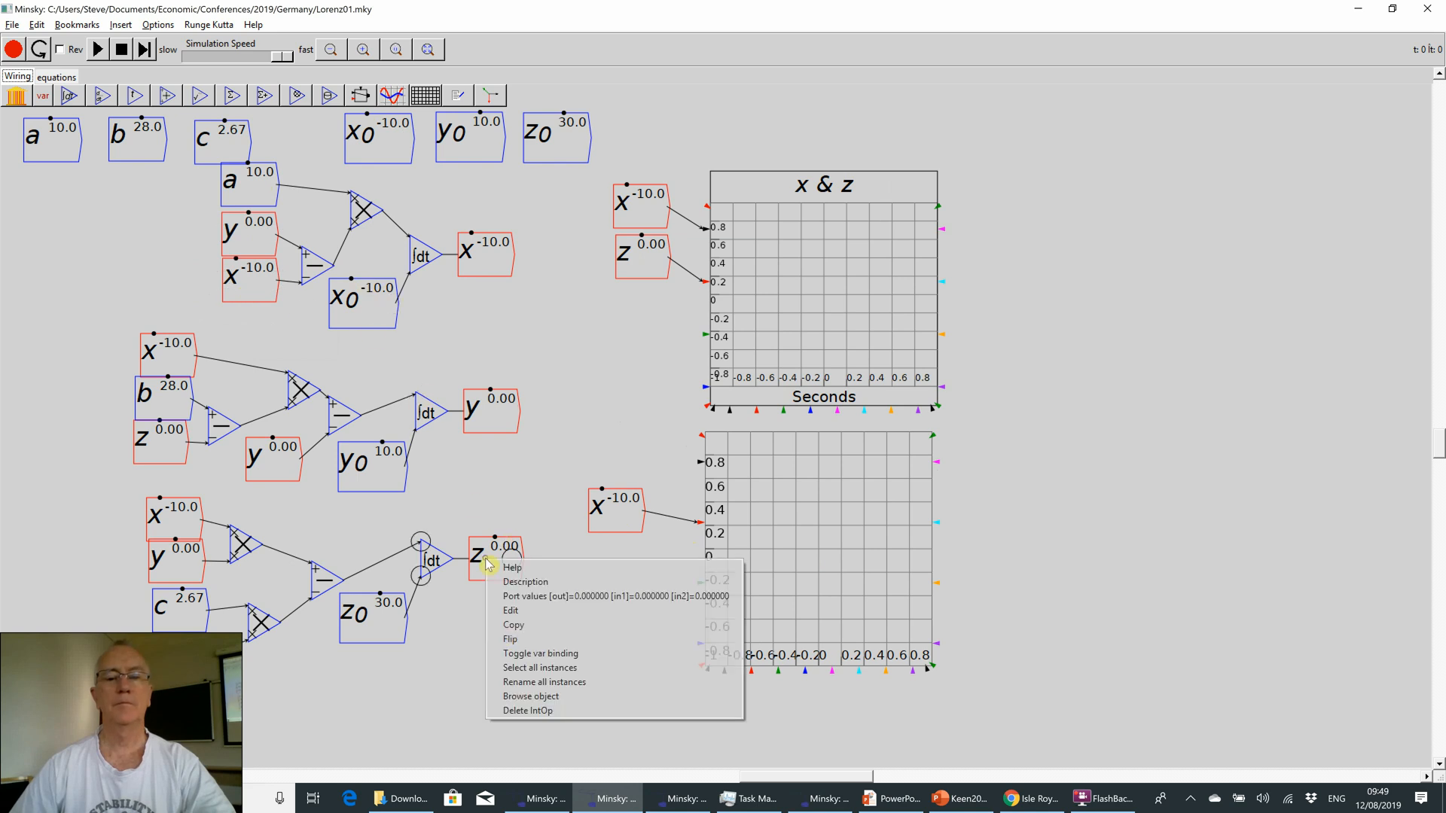
click(502, 628)
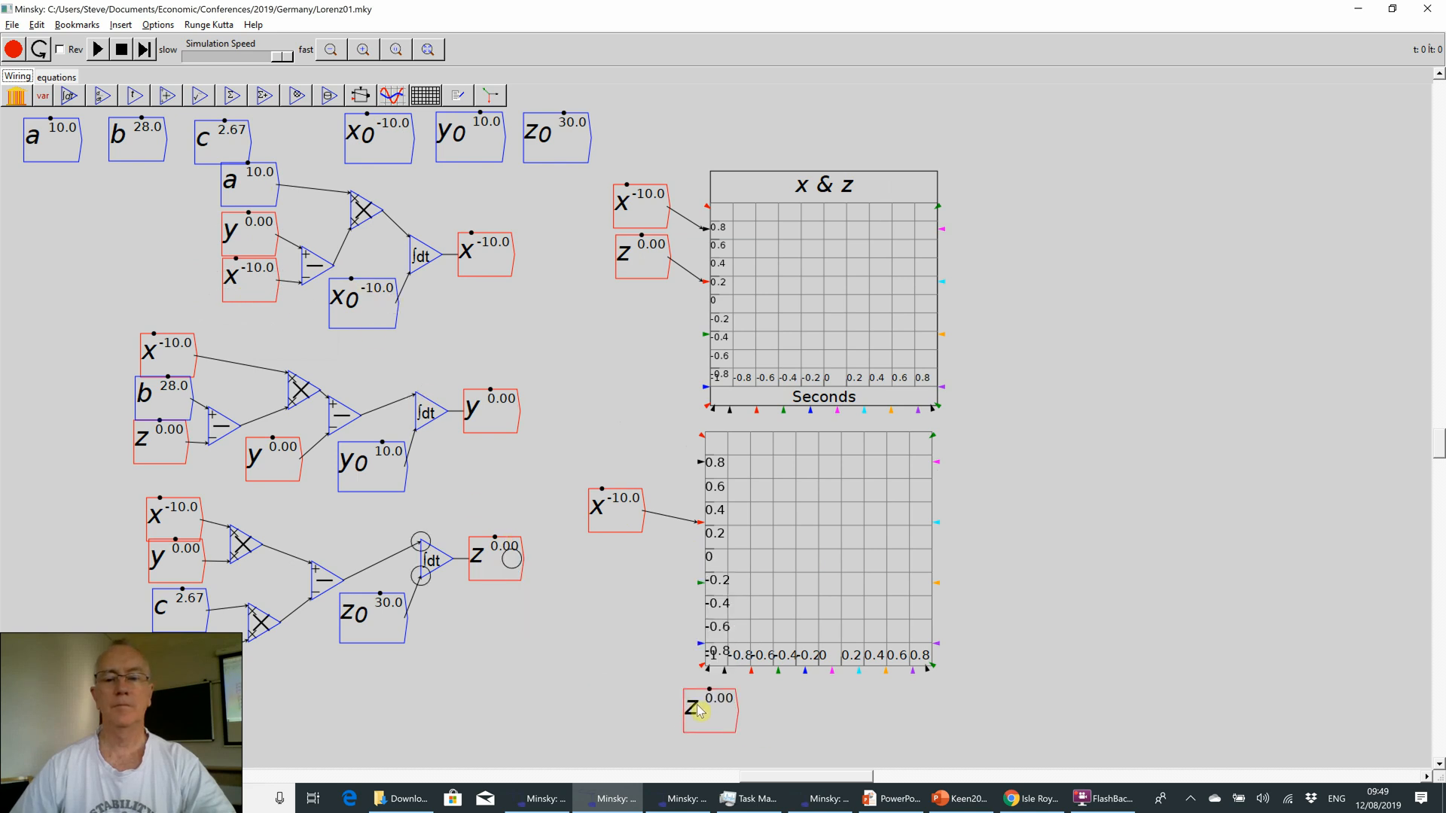
click(691, 707)
mouse_move(716, 705)
mouse_down()
mouse_move(741, 705)
mouse_move(750, 677)
mouse_up()
- Title the second plot "x versus z", labelling its x axis "x" and its y axis "z"
right_click(772, 489)
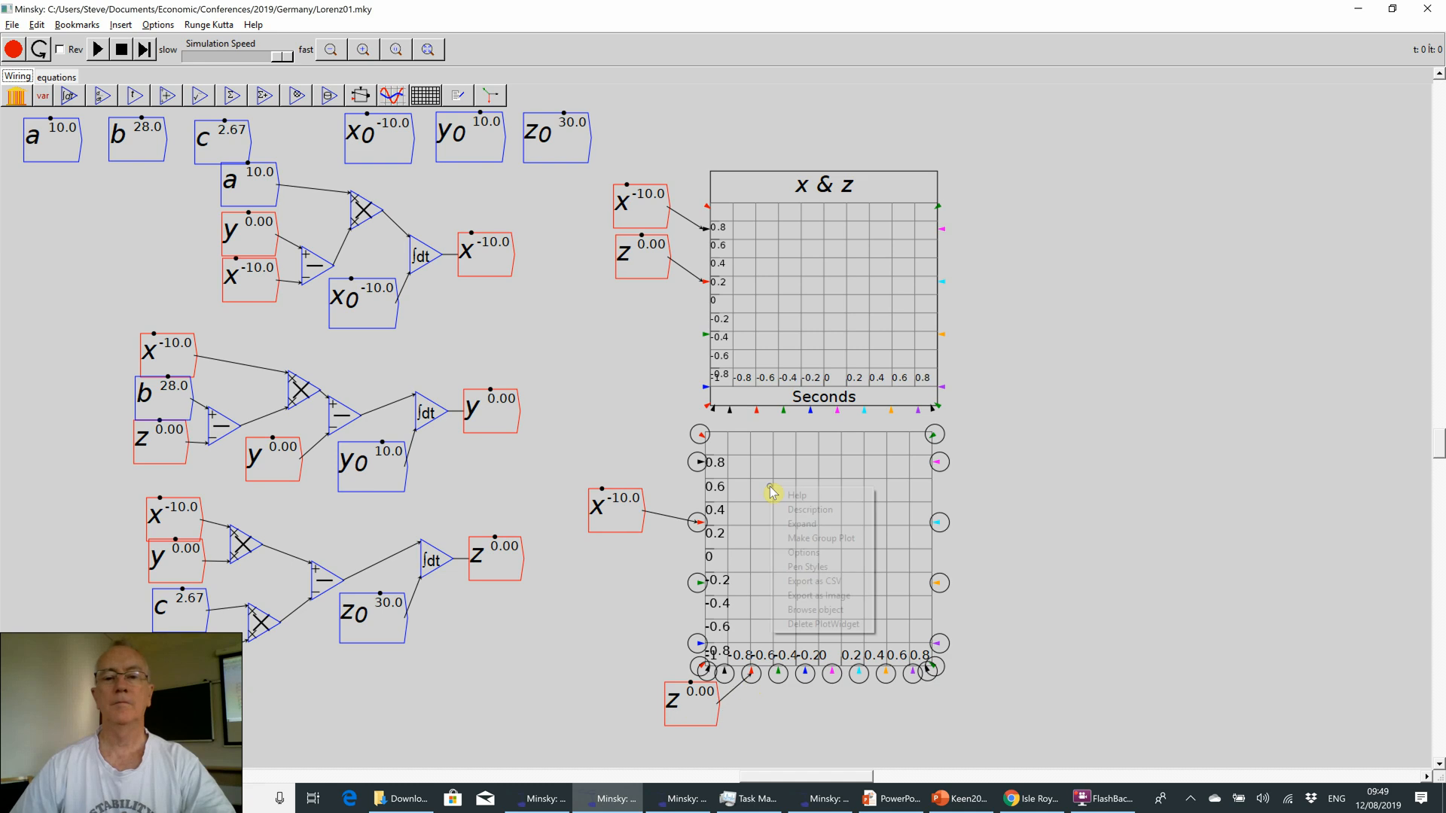
click(796, 553)
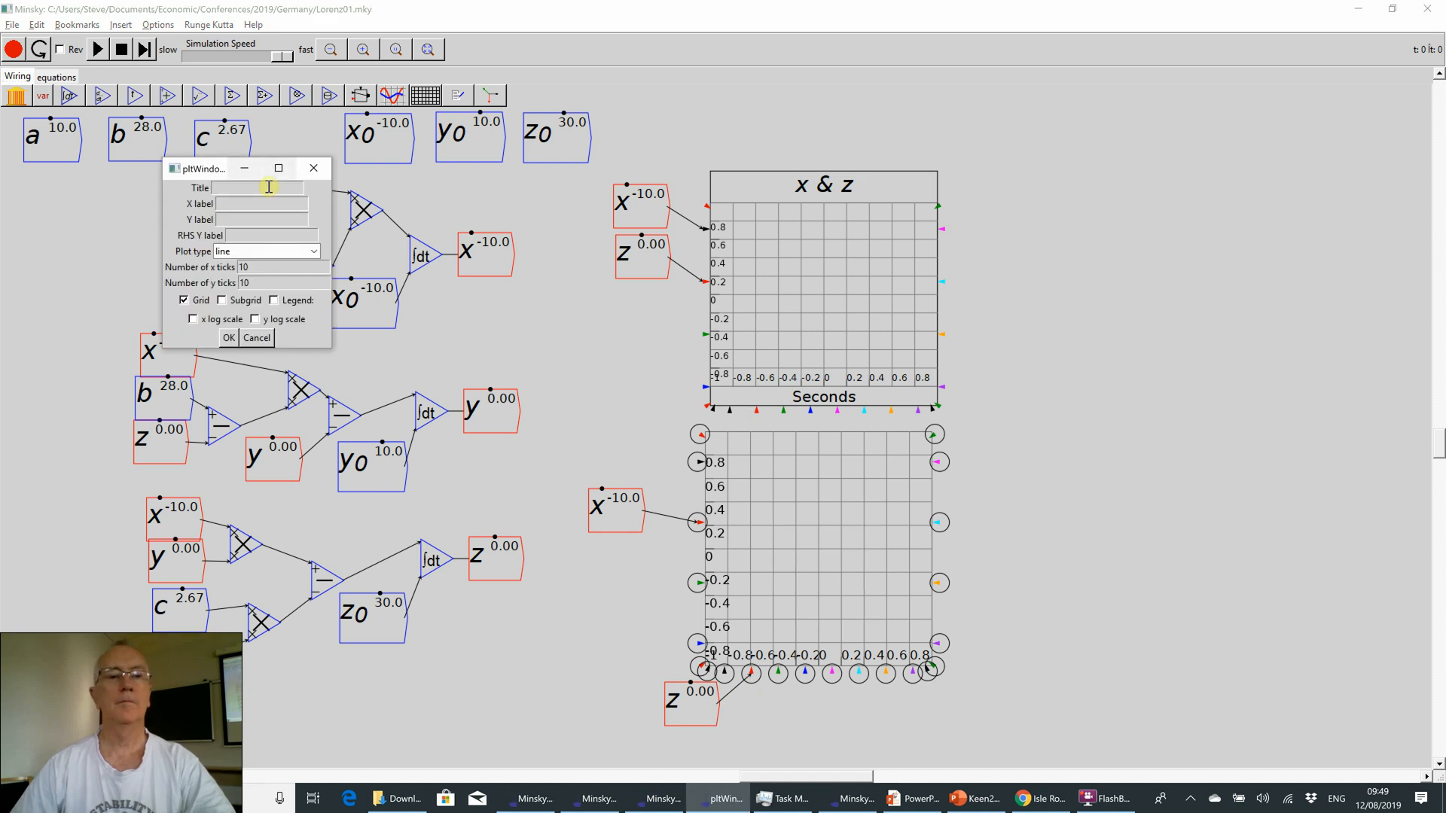
click(268, 187)
text(x)
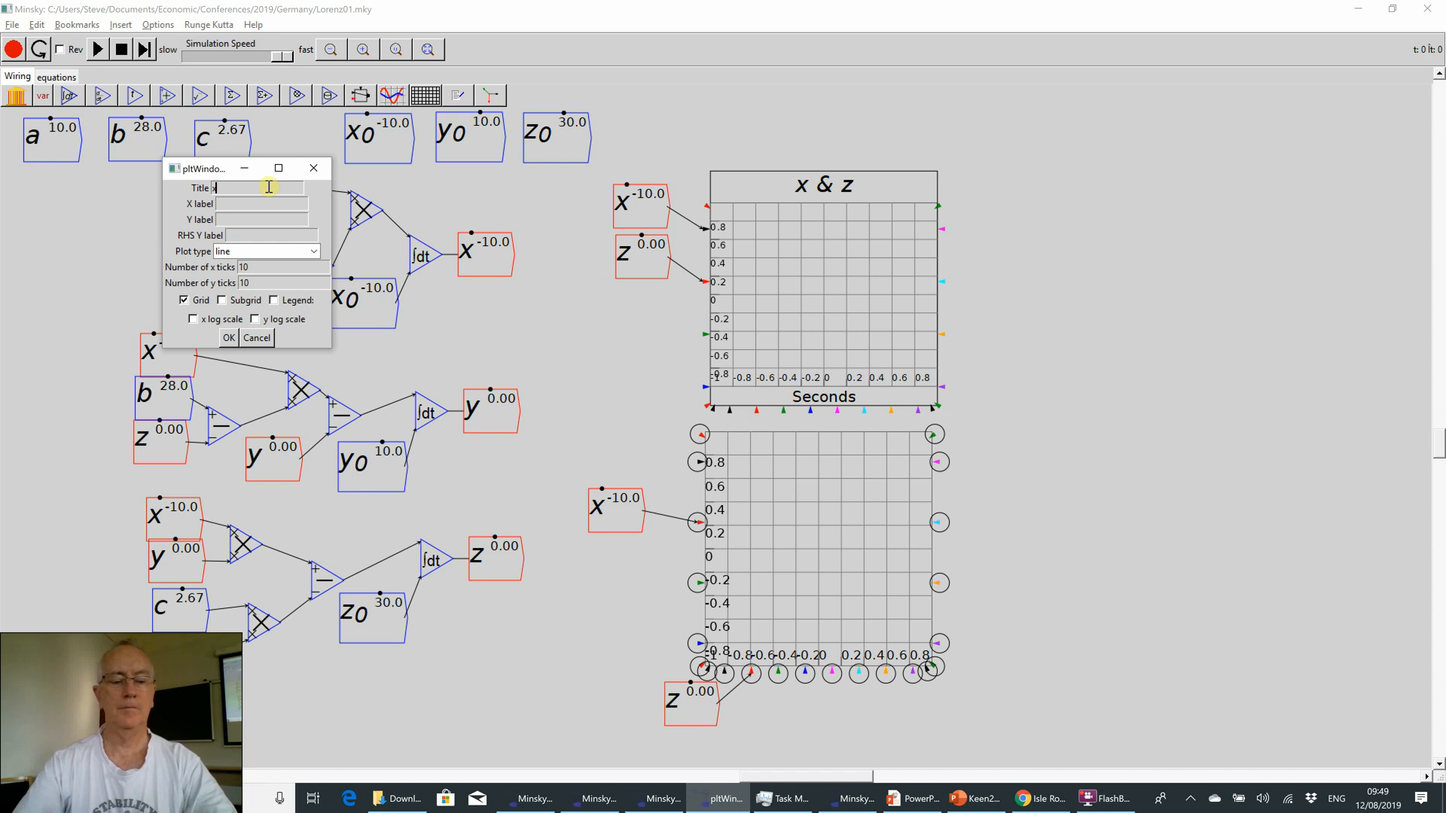
text( versus z)
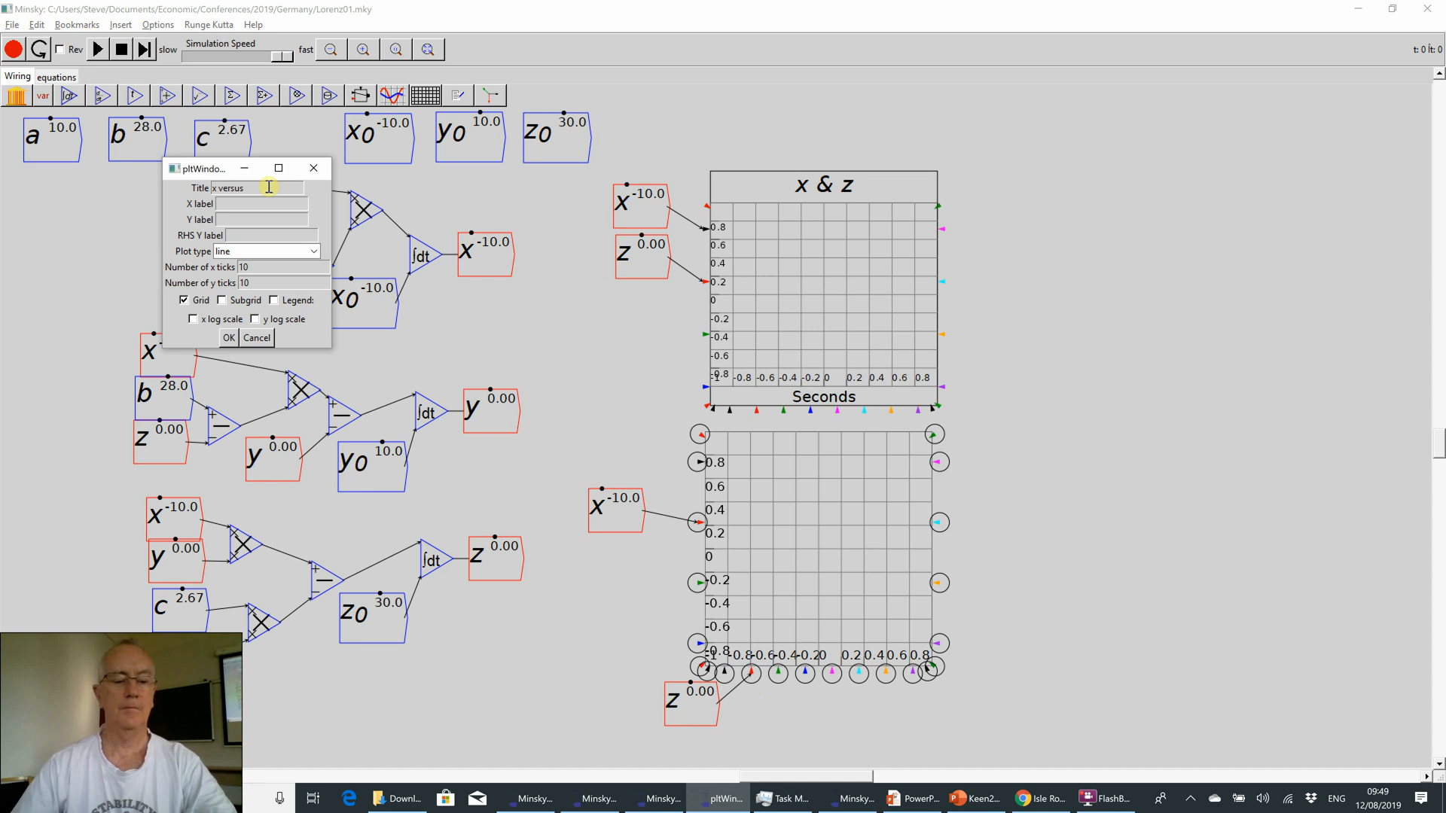
click(243, 204)
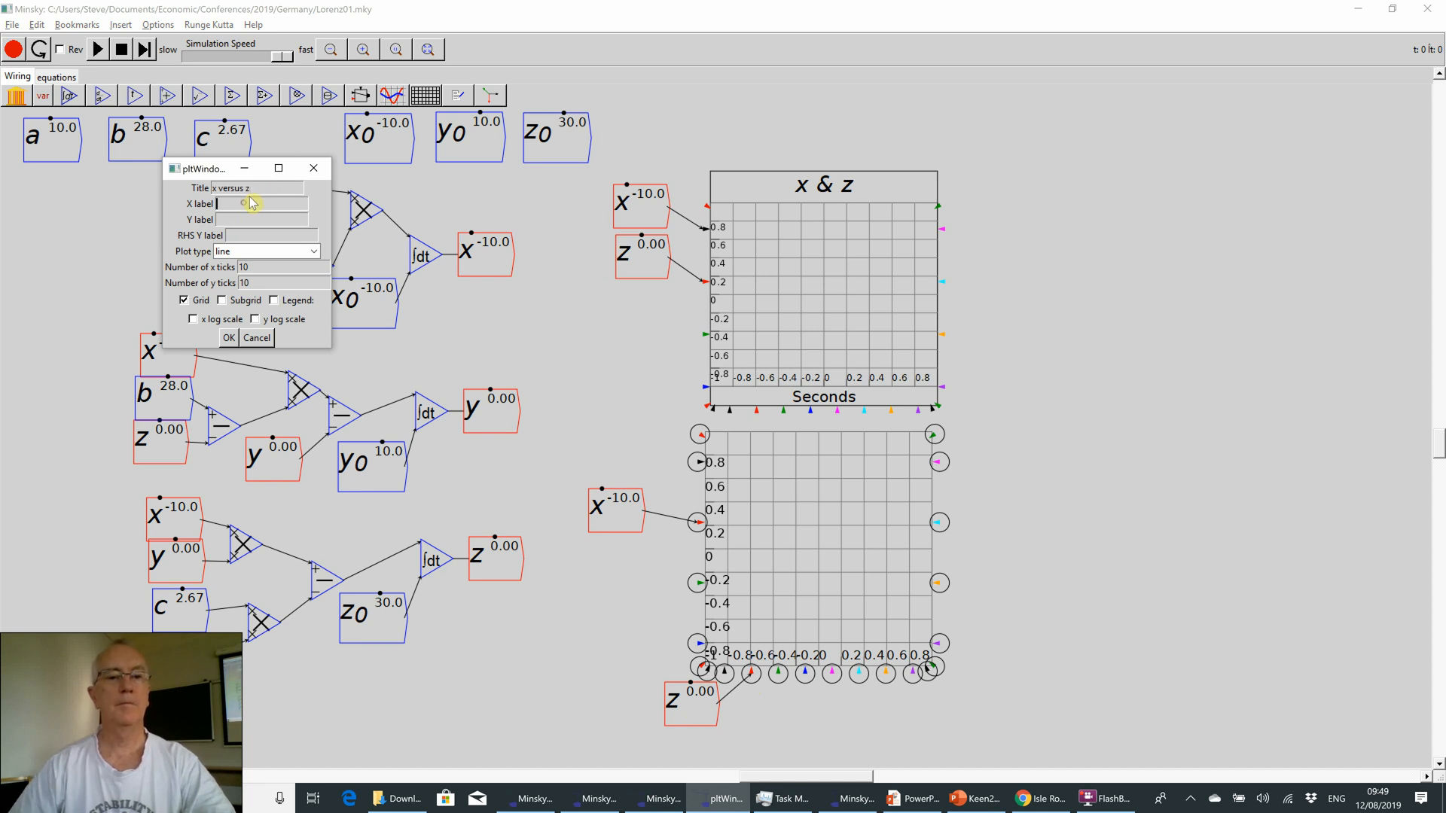
text(x)
click(246, 216)
text(z)
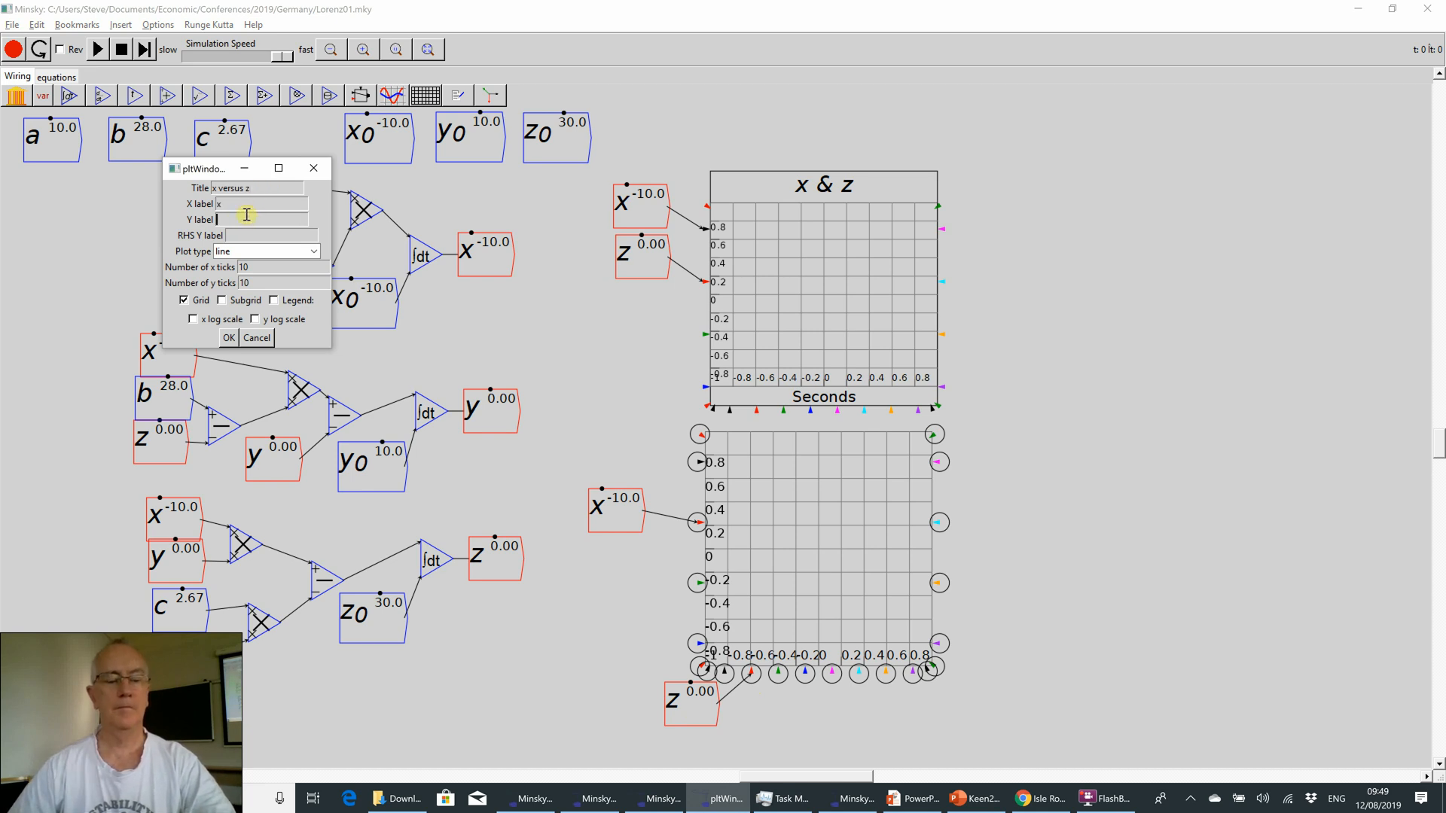
click(227, 338)
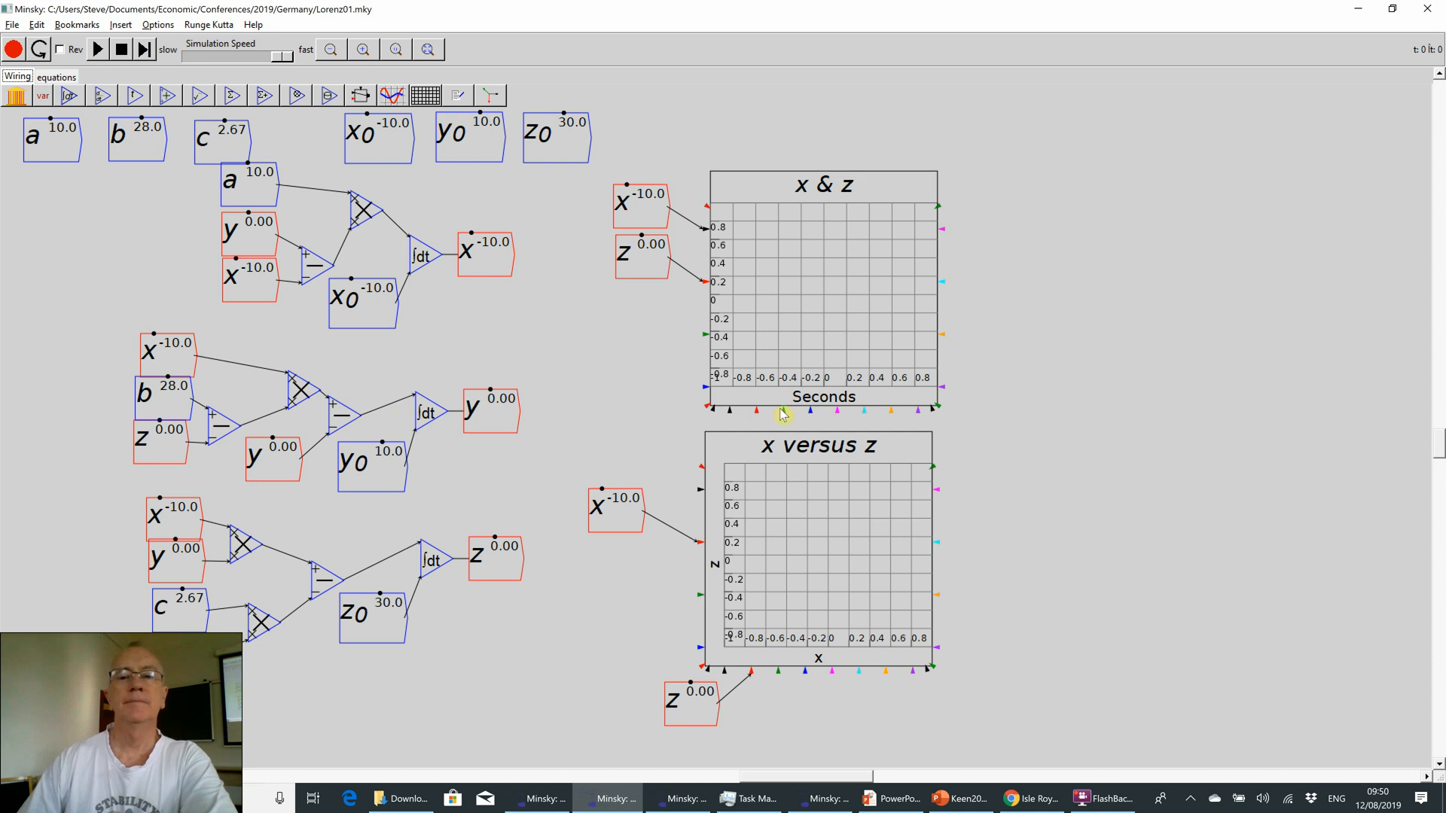
- Move the x & z plot and its two input variables upward, and enlarge the plot to fill the space above the lower plot
drag(839, 319, 843, 241)
drag(649, 194, 645, 157)
drag(653, 256, 653, 229)
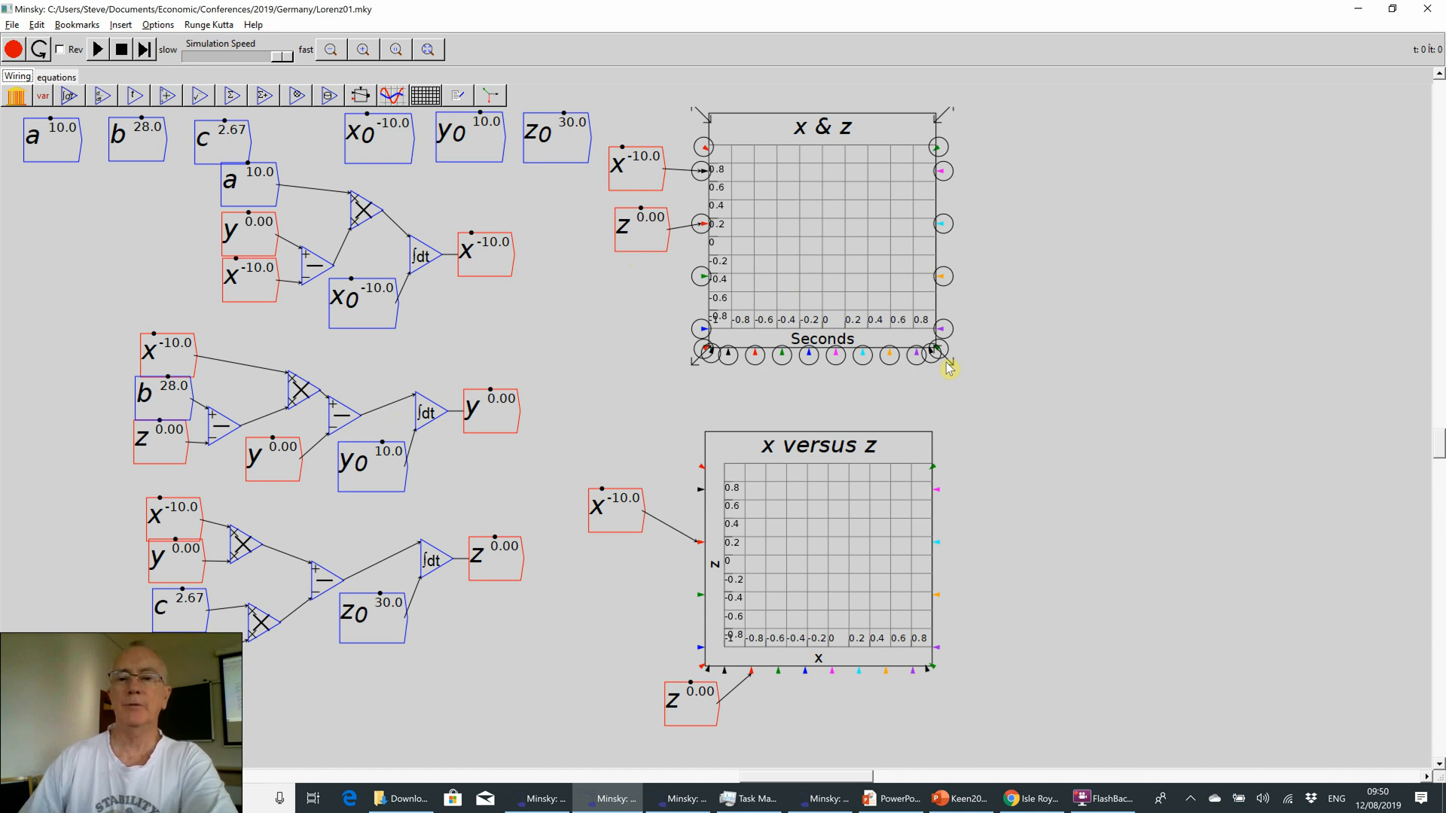
drag(948, 367, 1039, 420)
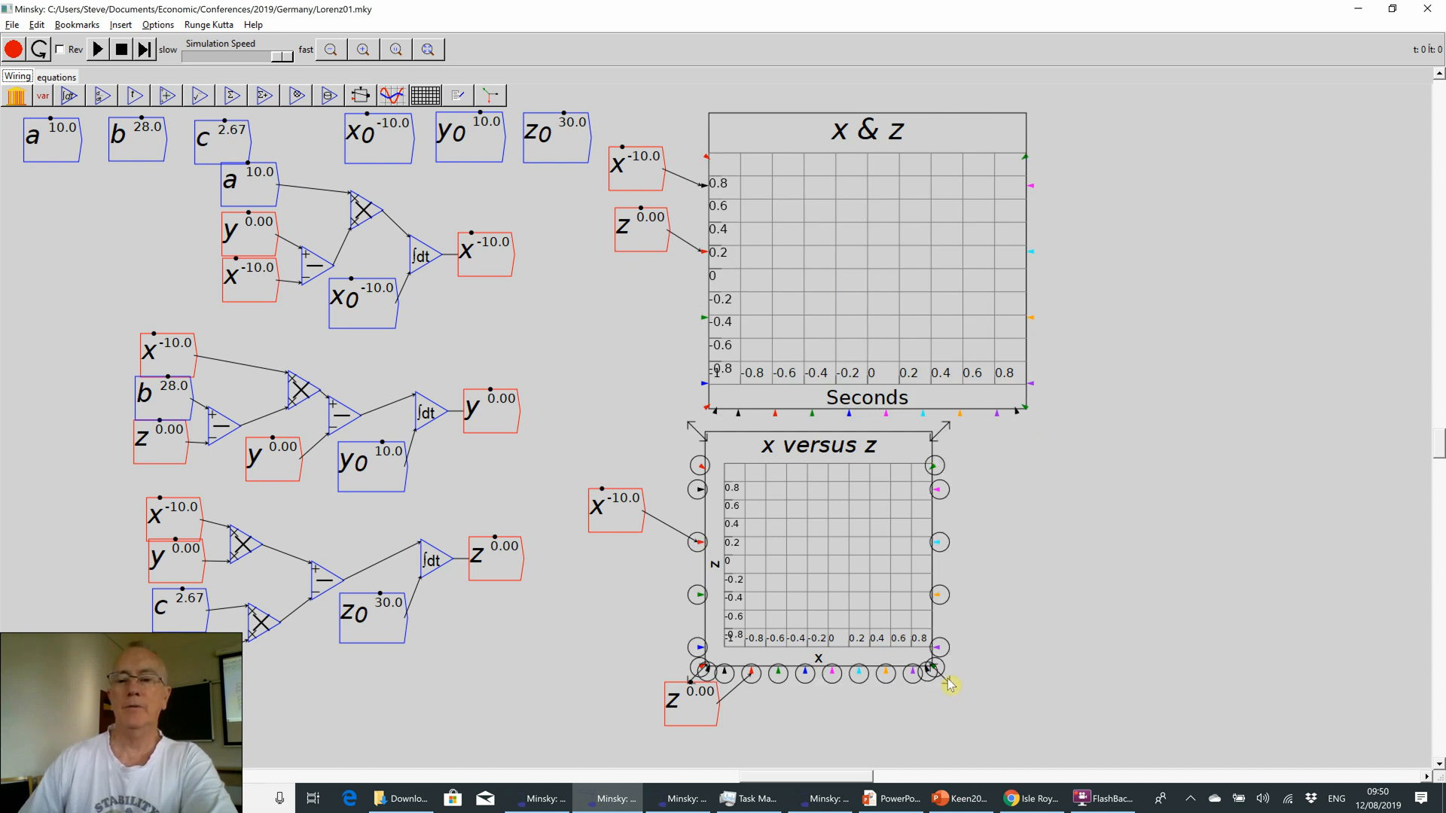
- Enlarge the x versus z plot with its z variable moved clear of it, and widen the x & z plot to nearly match
drag(951, 686, 1051, 734)
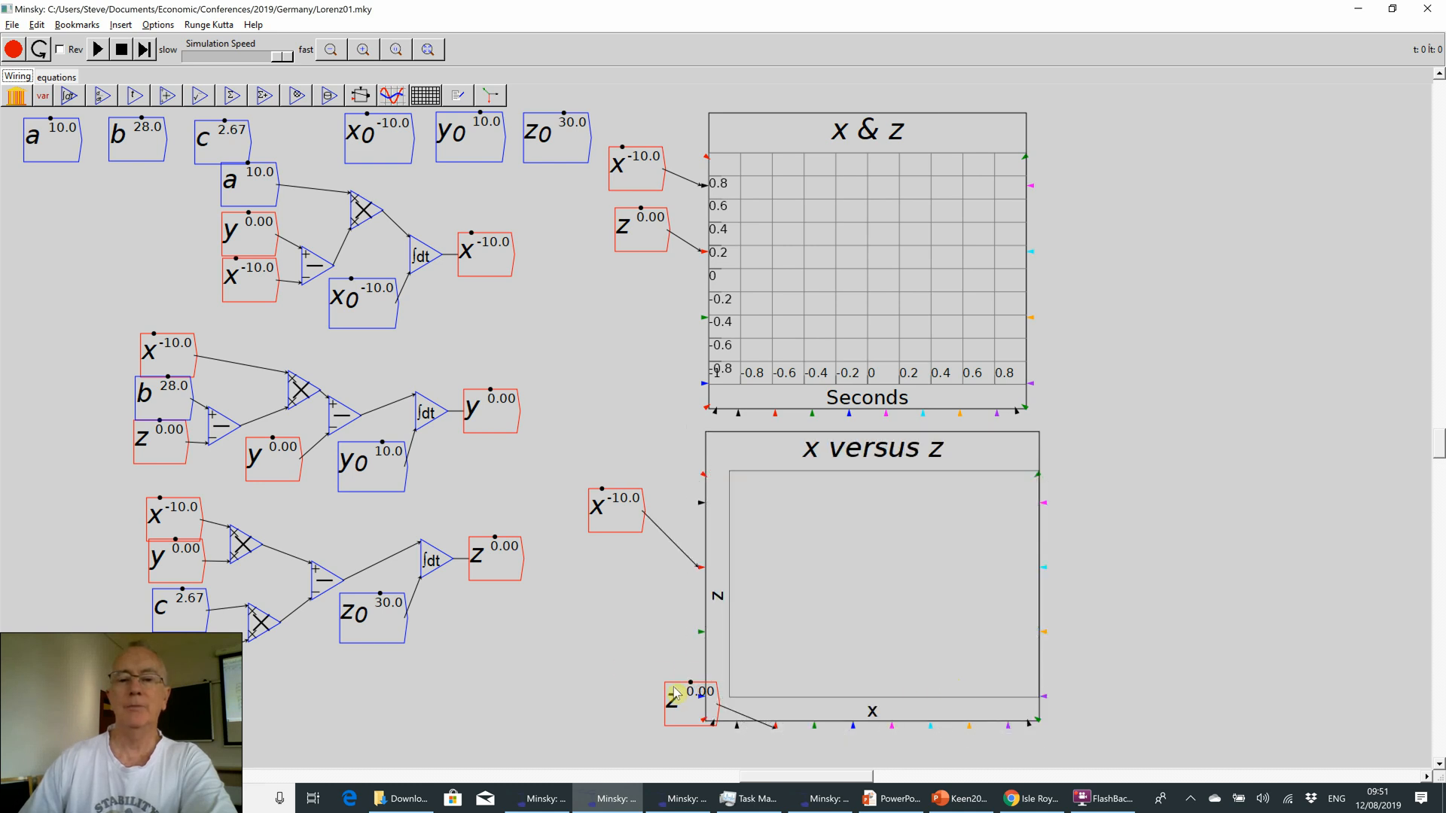
drag(686, 700, 613, 741)
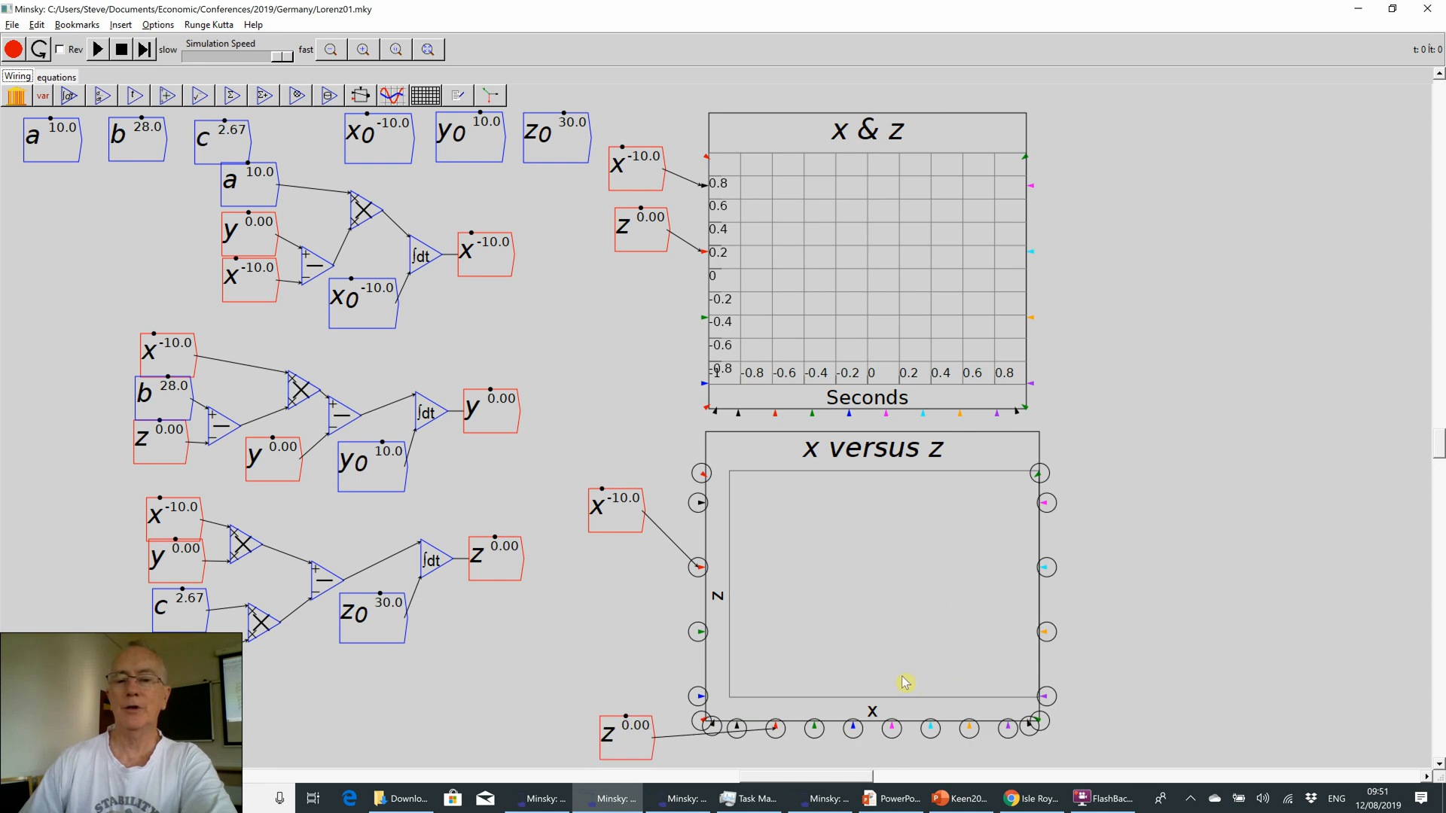
drag(984, 712, 1058, 752)
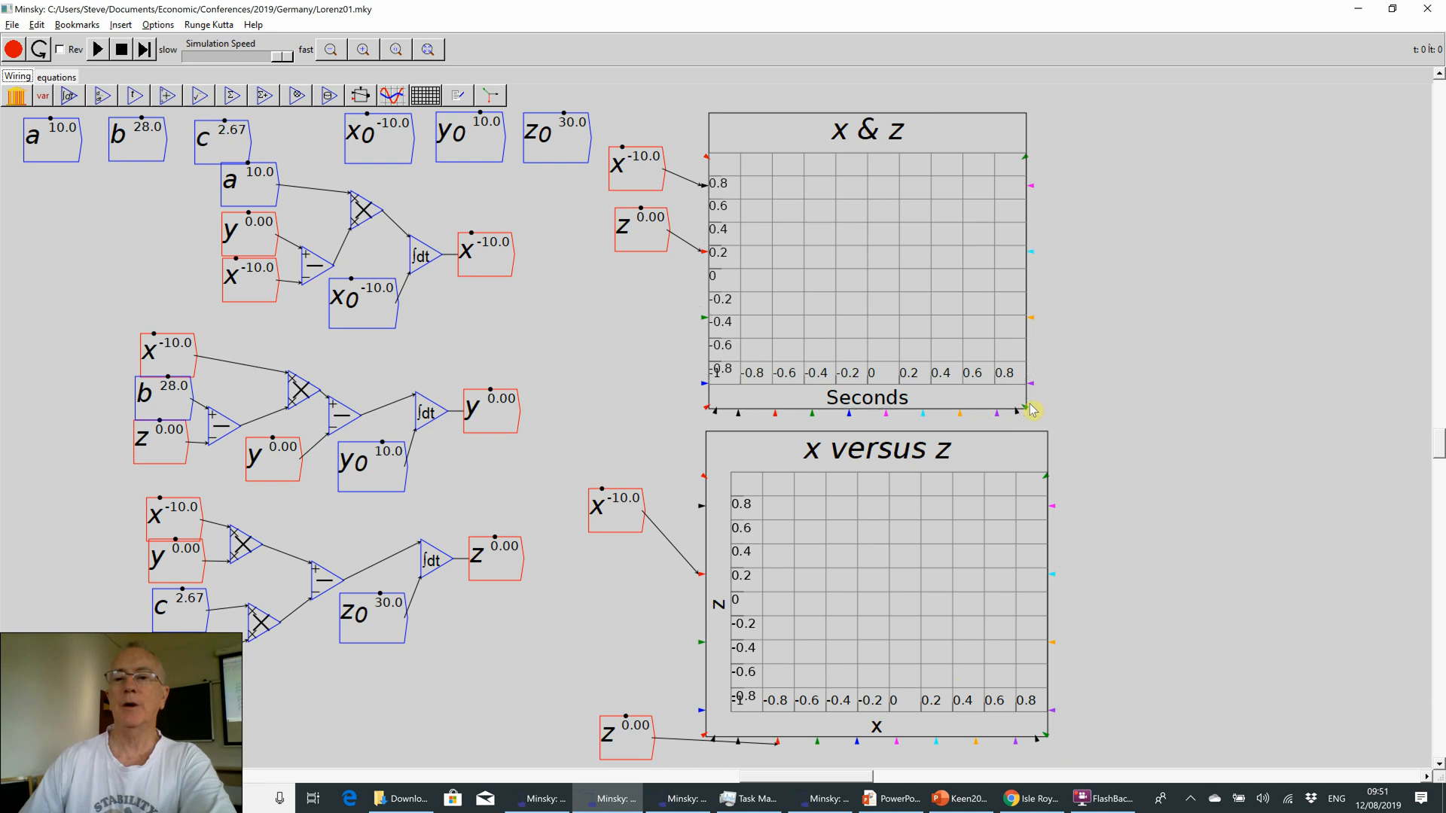
drag(1039, 424, 1055, 429)
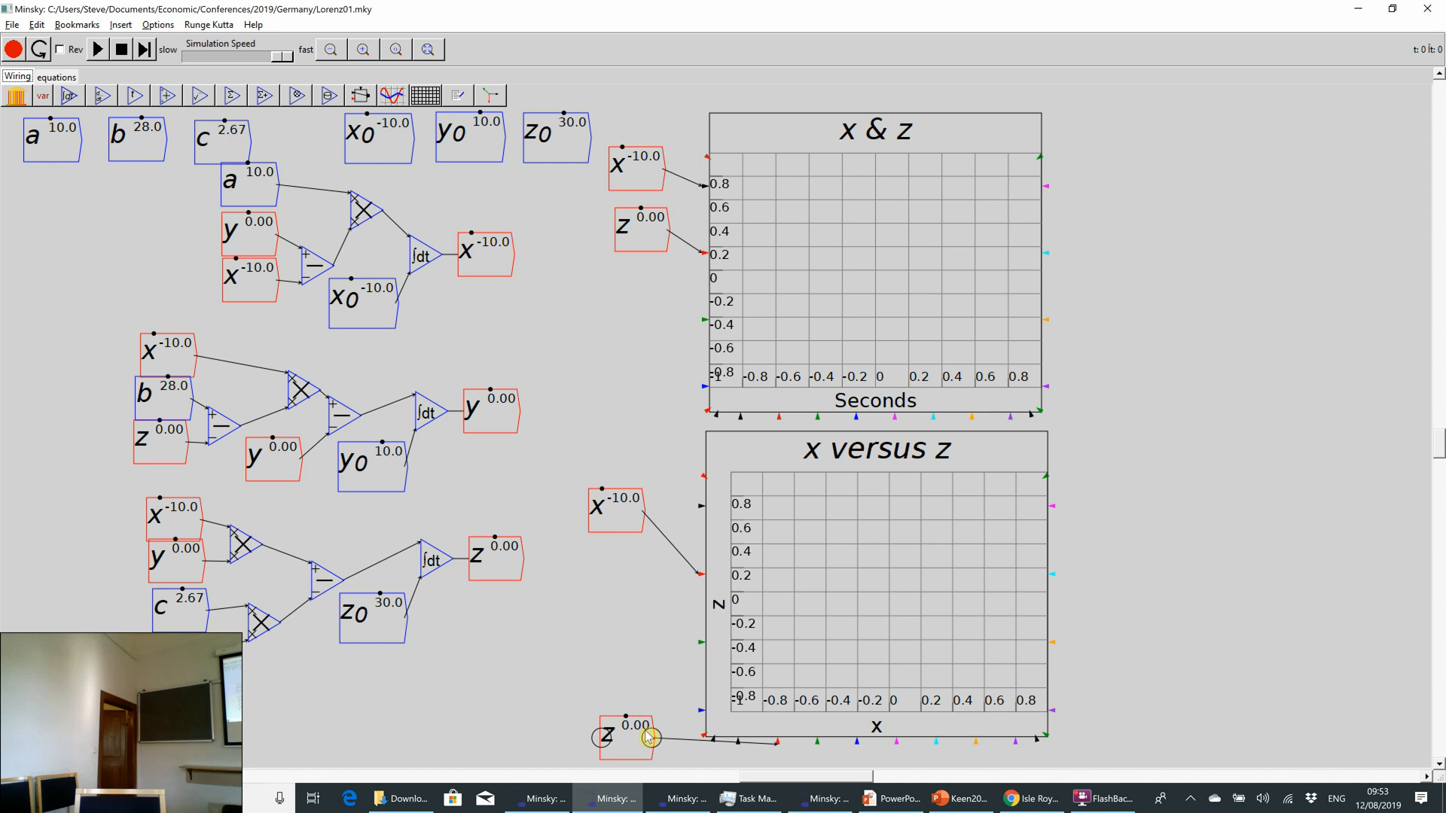
- Run the simulation, and rerun it from the start with a Runge-Kutta maximum step size of 0.01
click(98, 50)
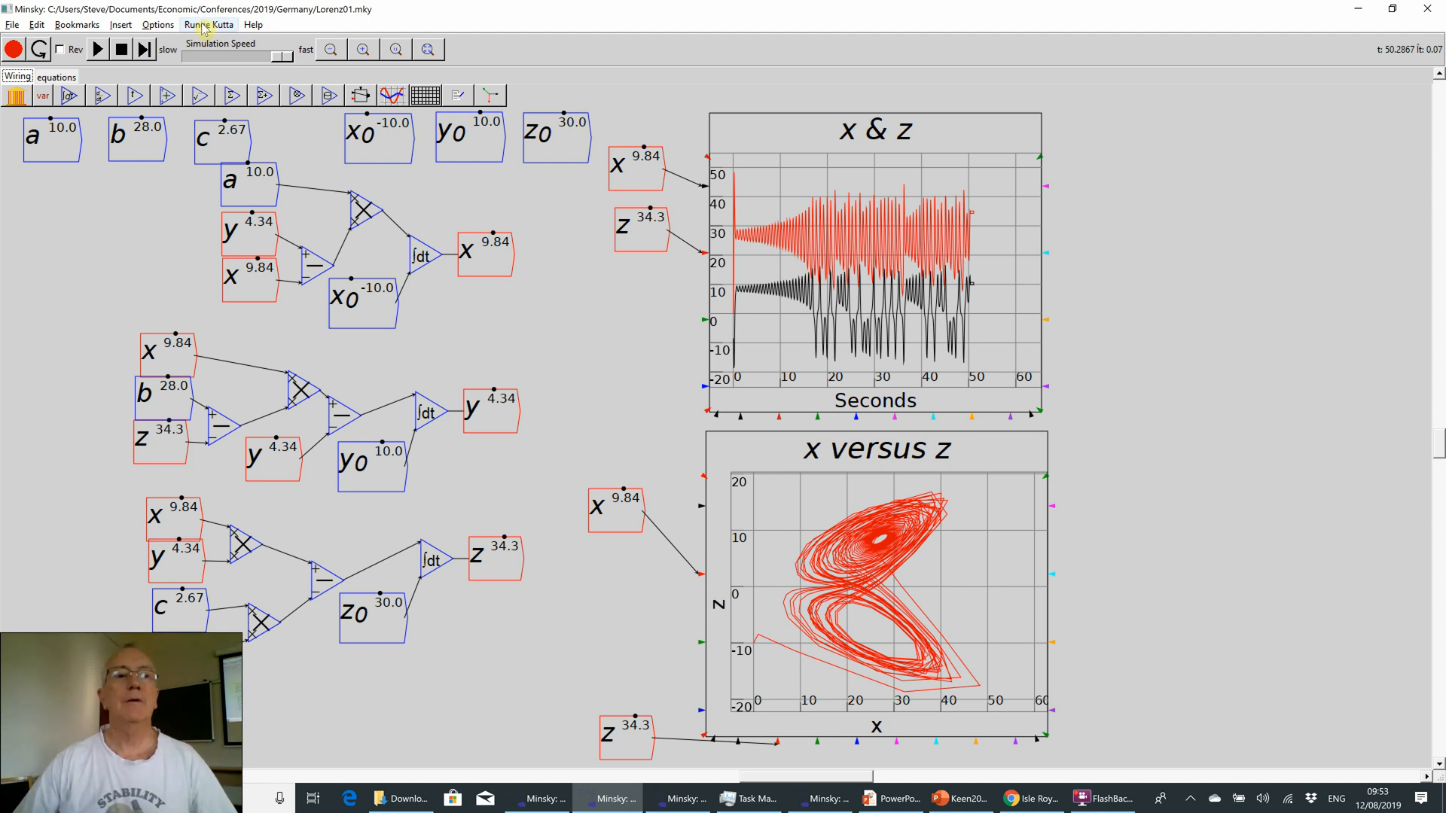
click(202, 26)
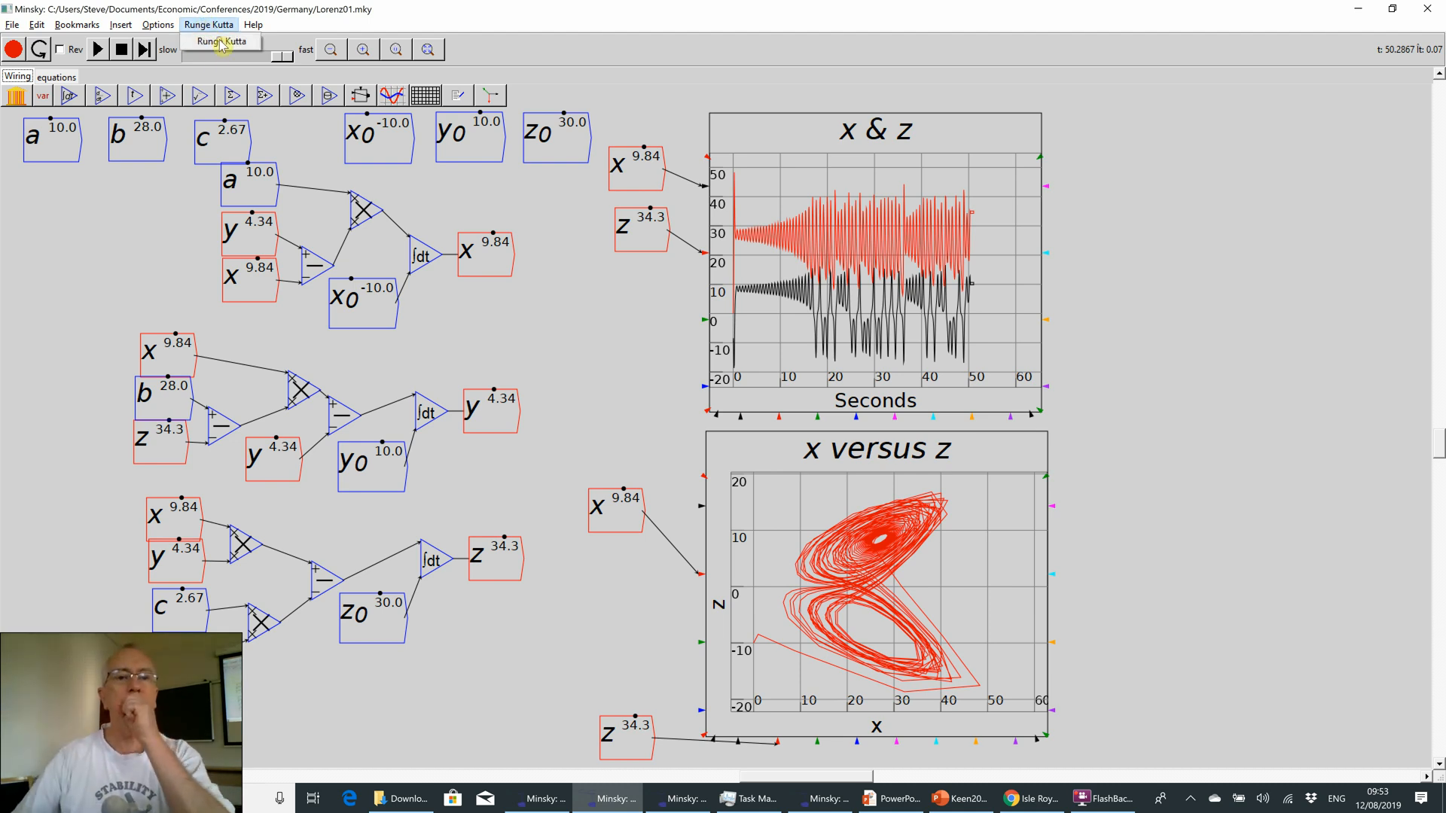
click(223, 43)
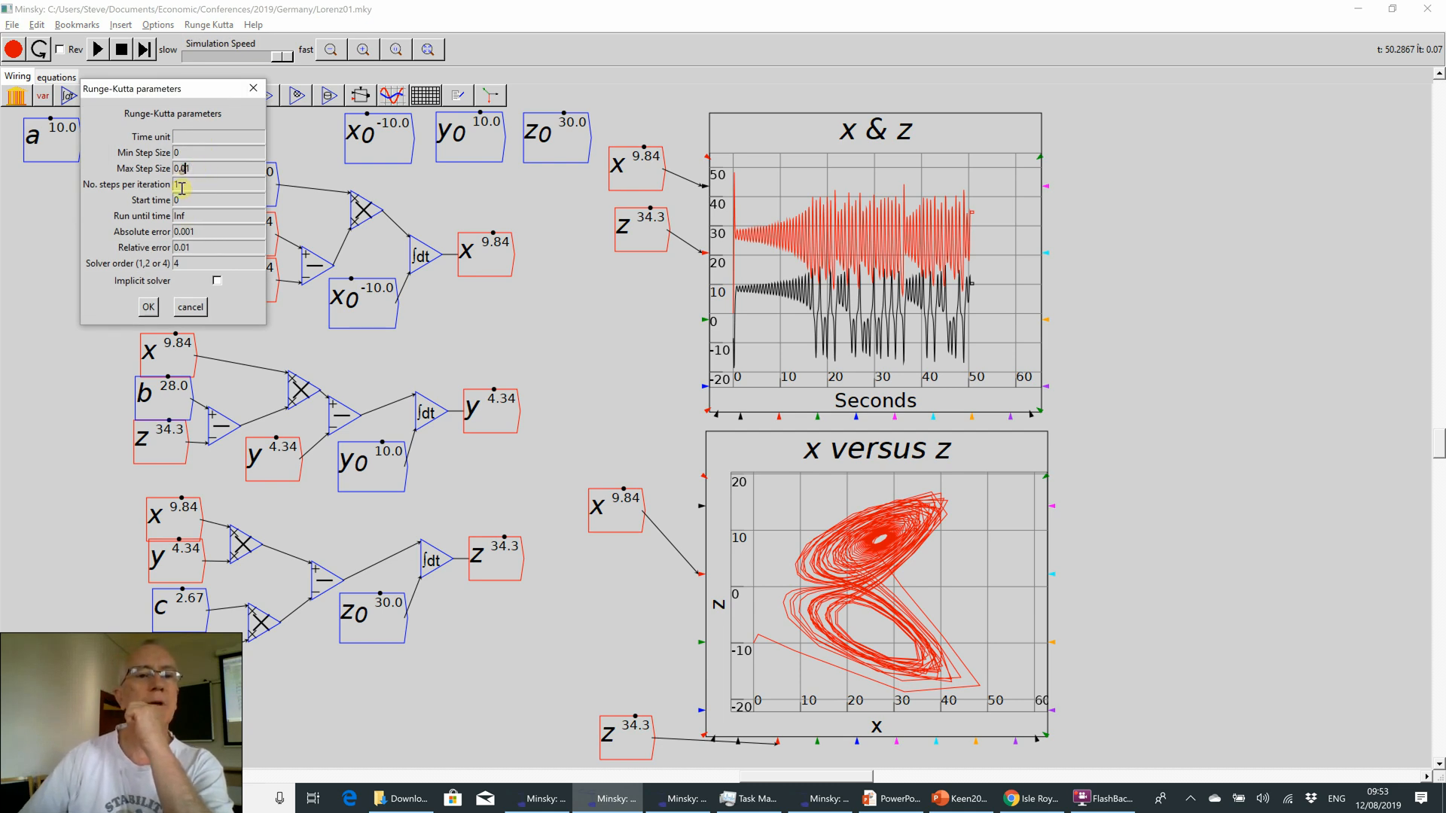
click(150, 305)
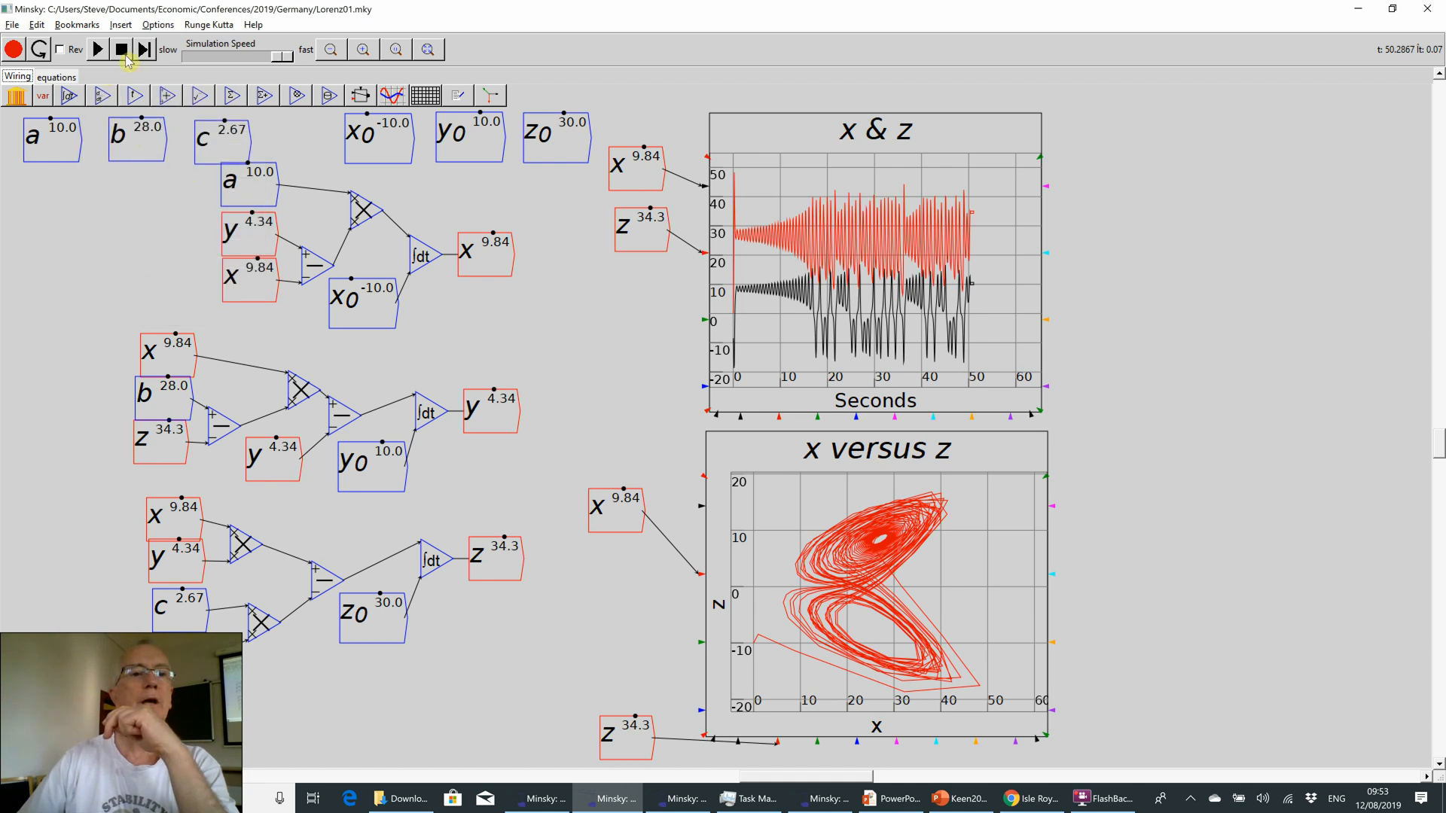
click(99, 51)
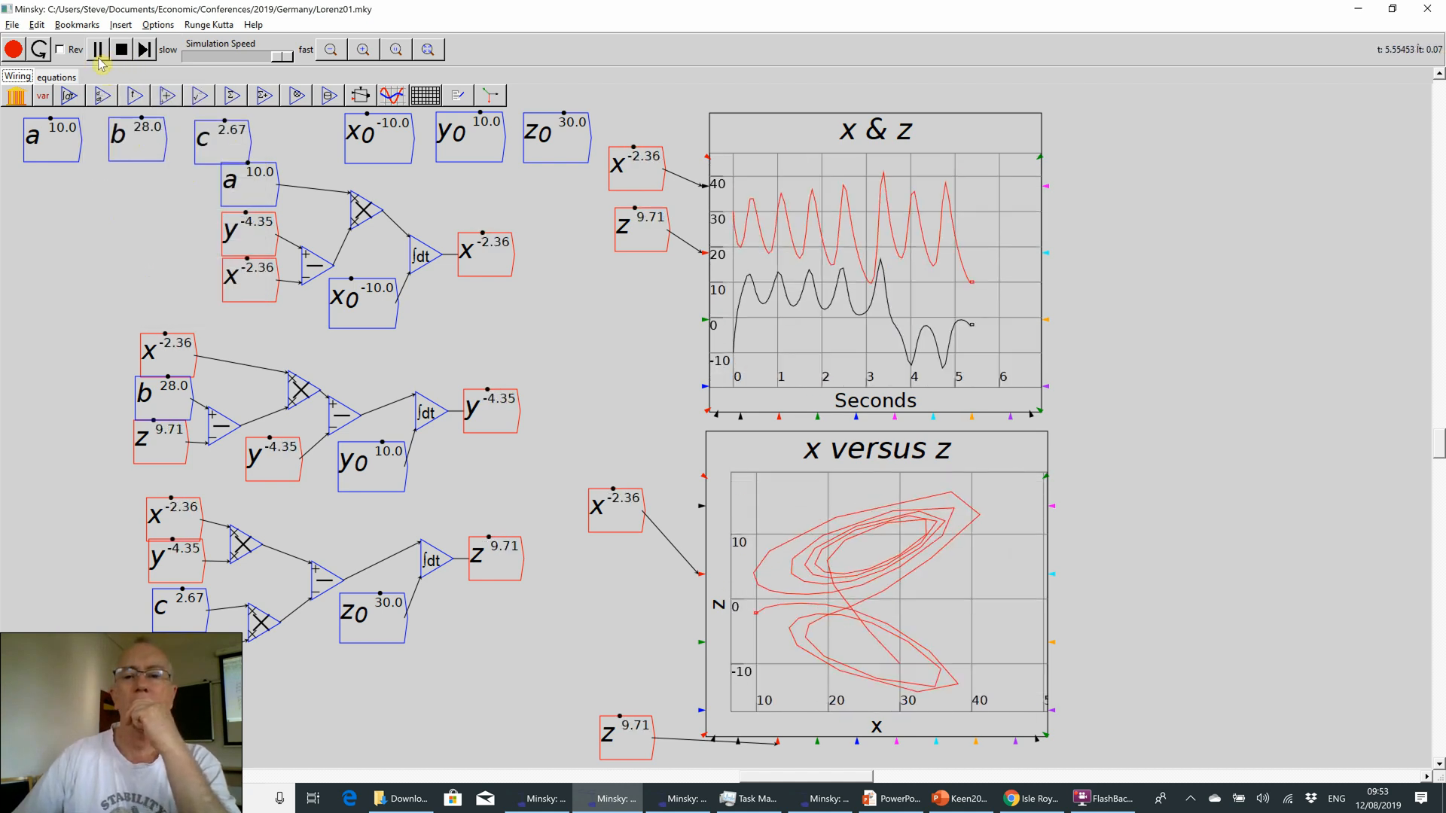
click(99, 53)
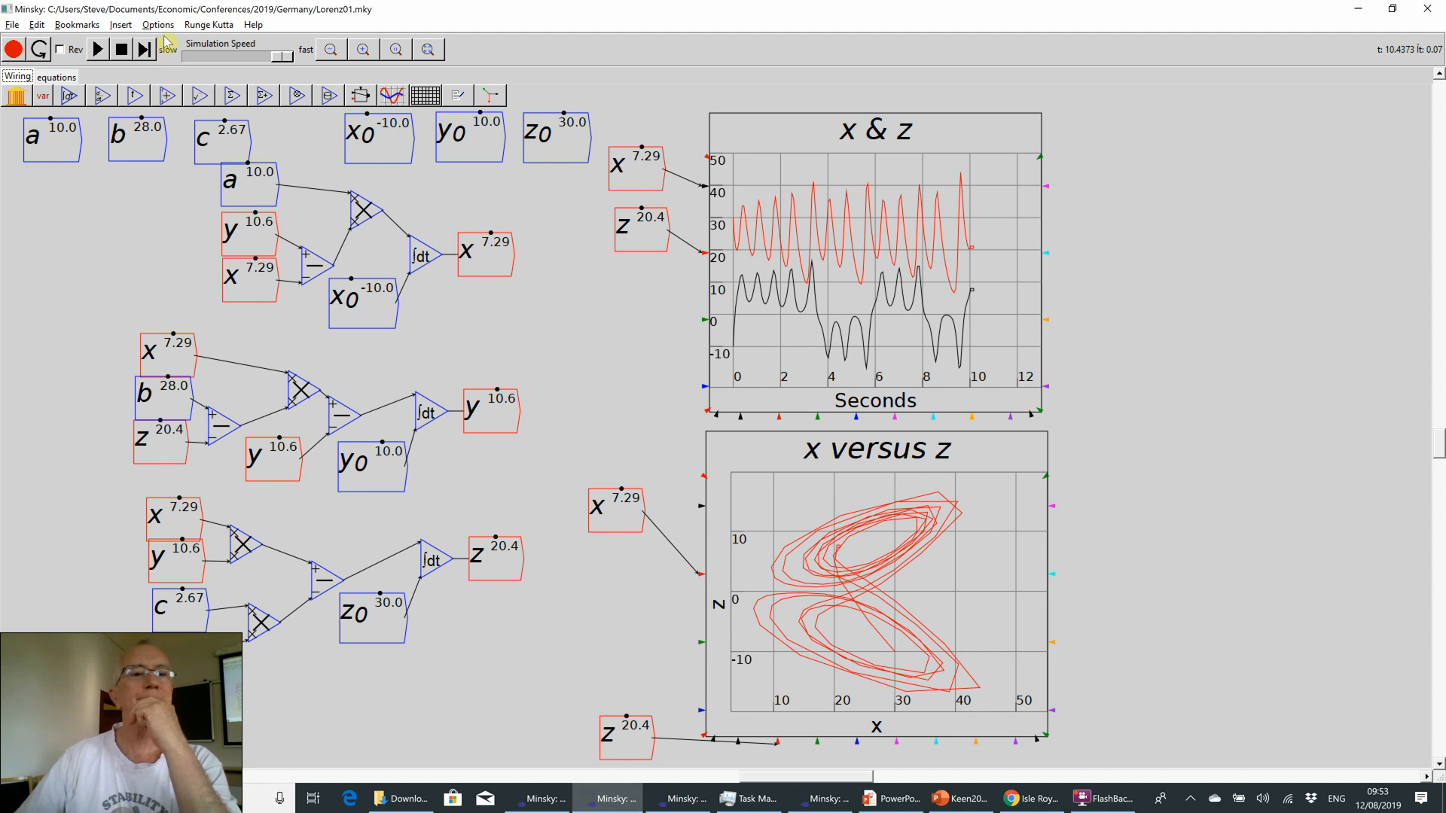
- Set the Runge-Kutta relative error to 0.001, and rerun the simulation from the start for a few seconds before pausing
click(202, 26)
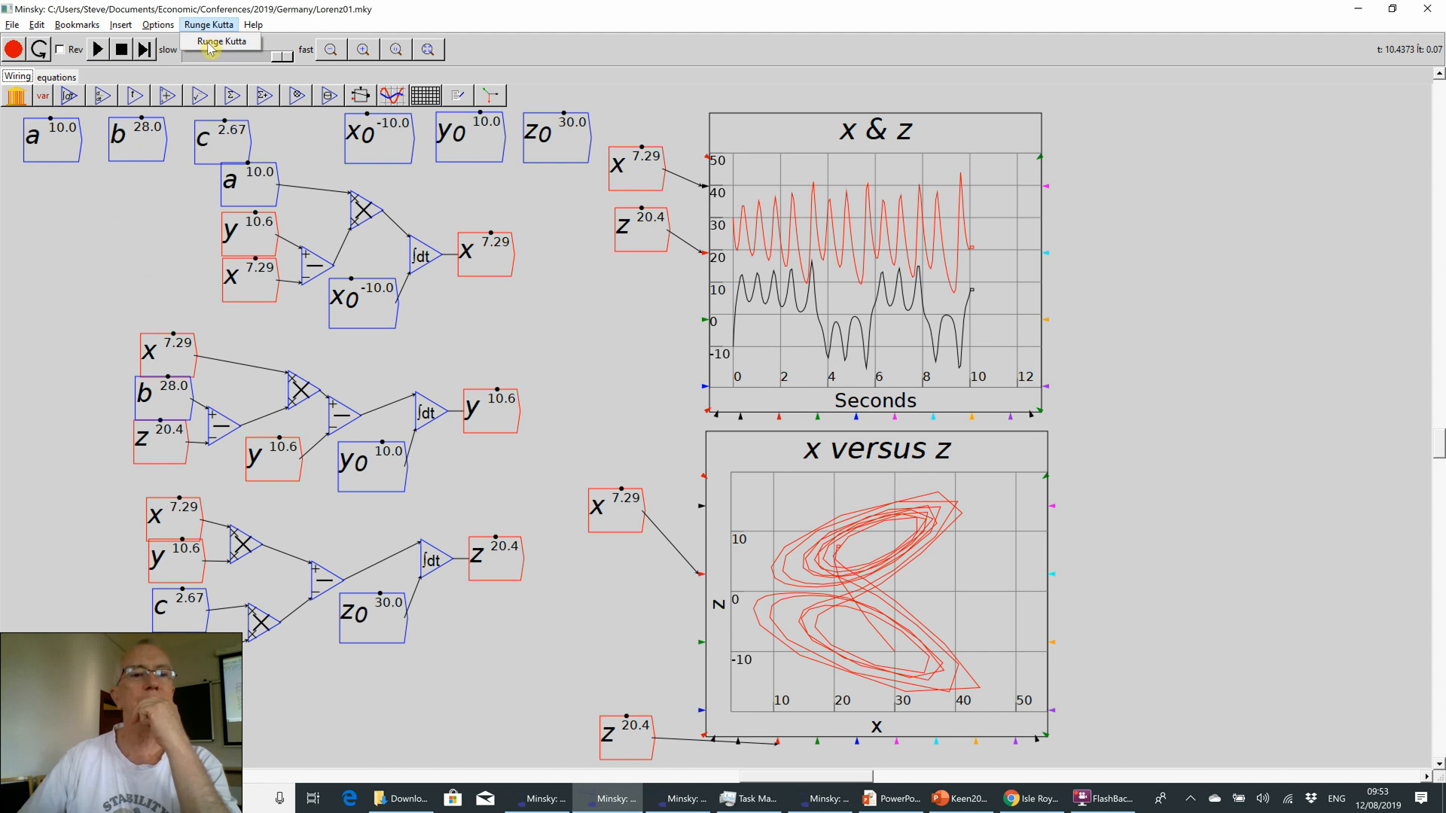
click(208, 42)
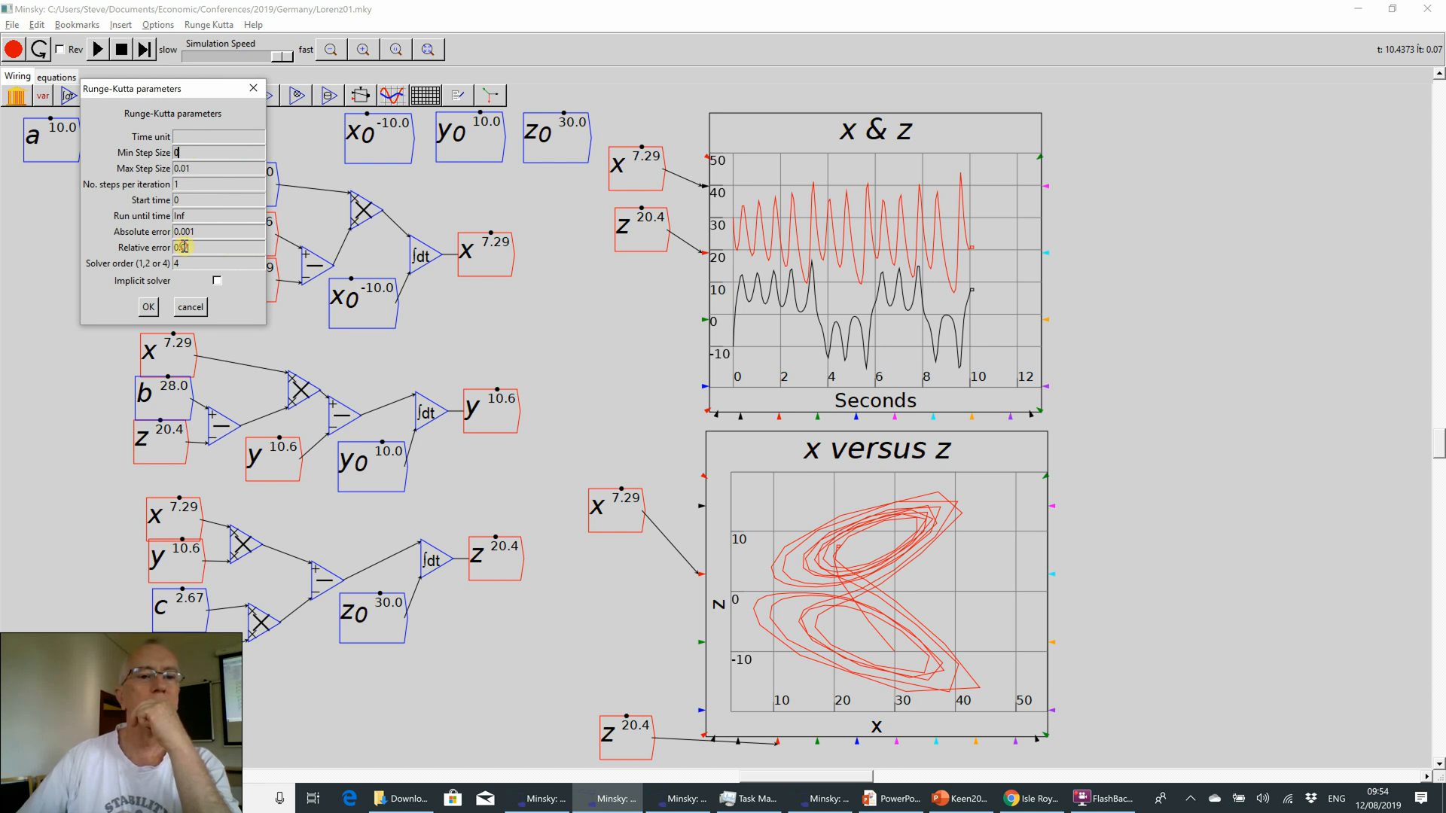
click(148, 306)
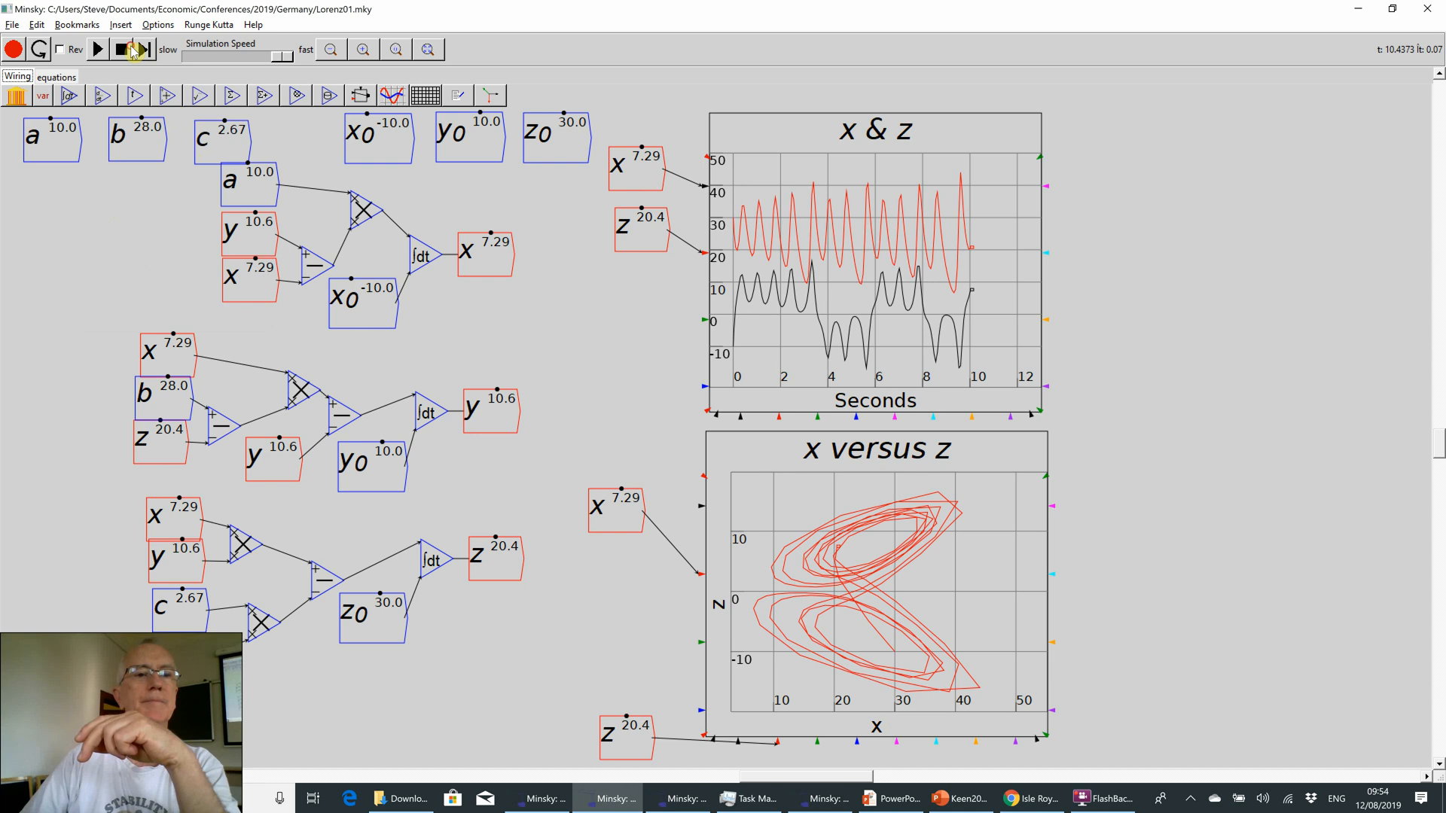
click(121, 49)
click(98, 50)
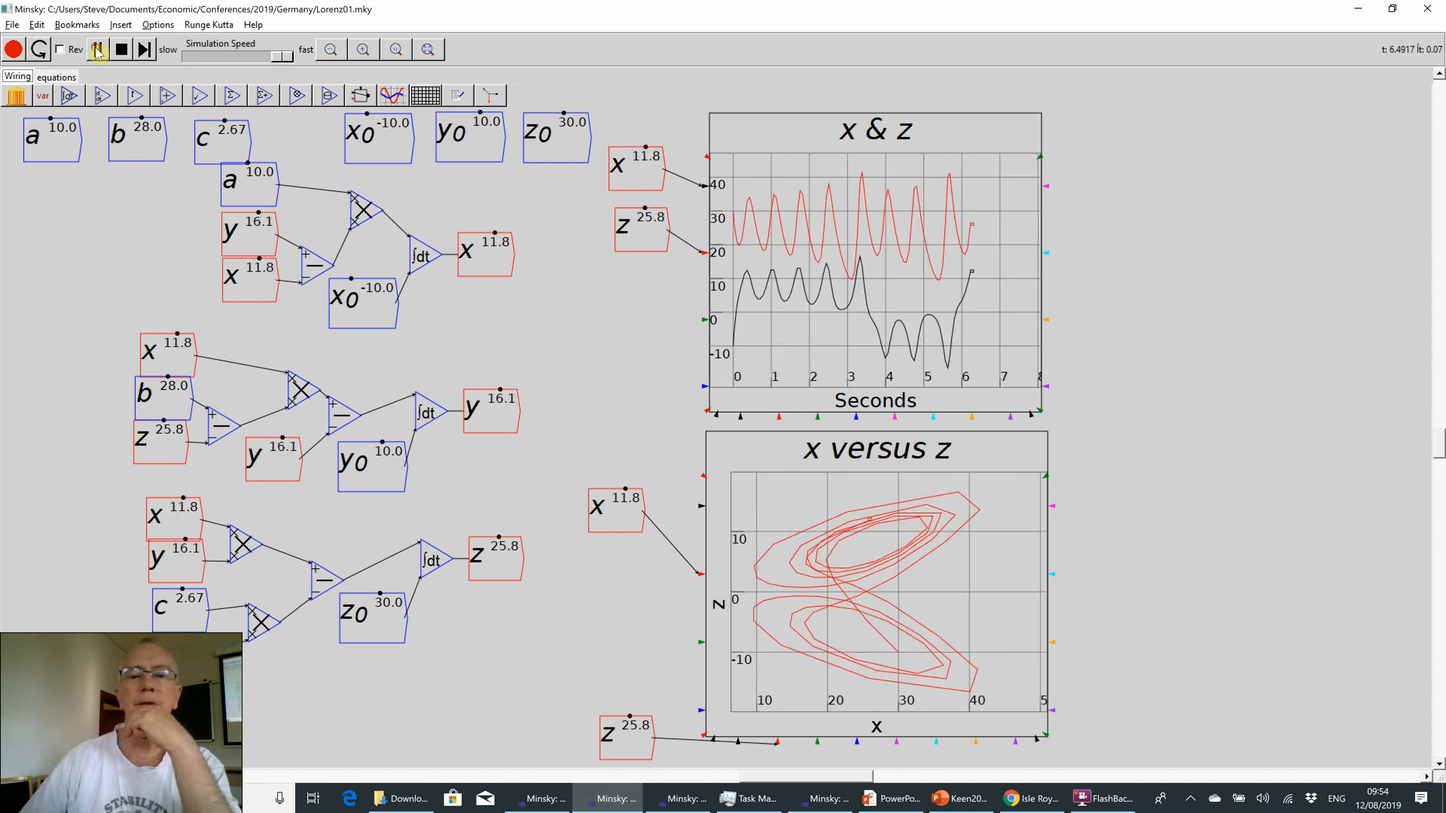
click(98, 50)
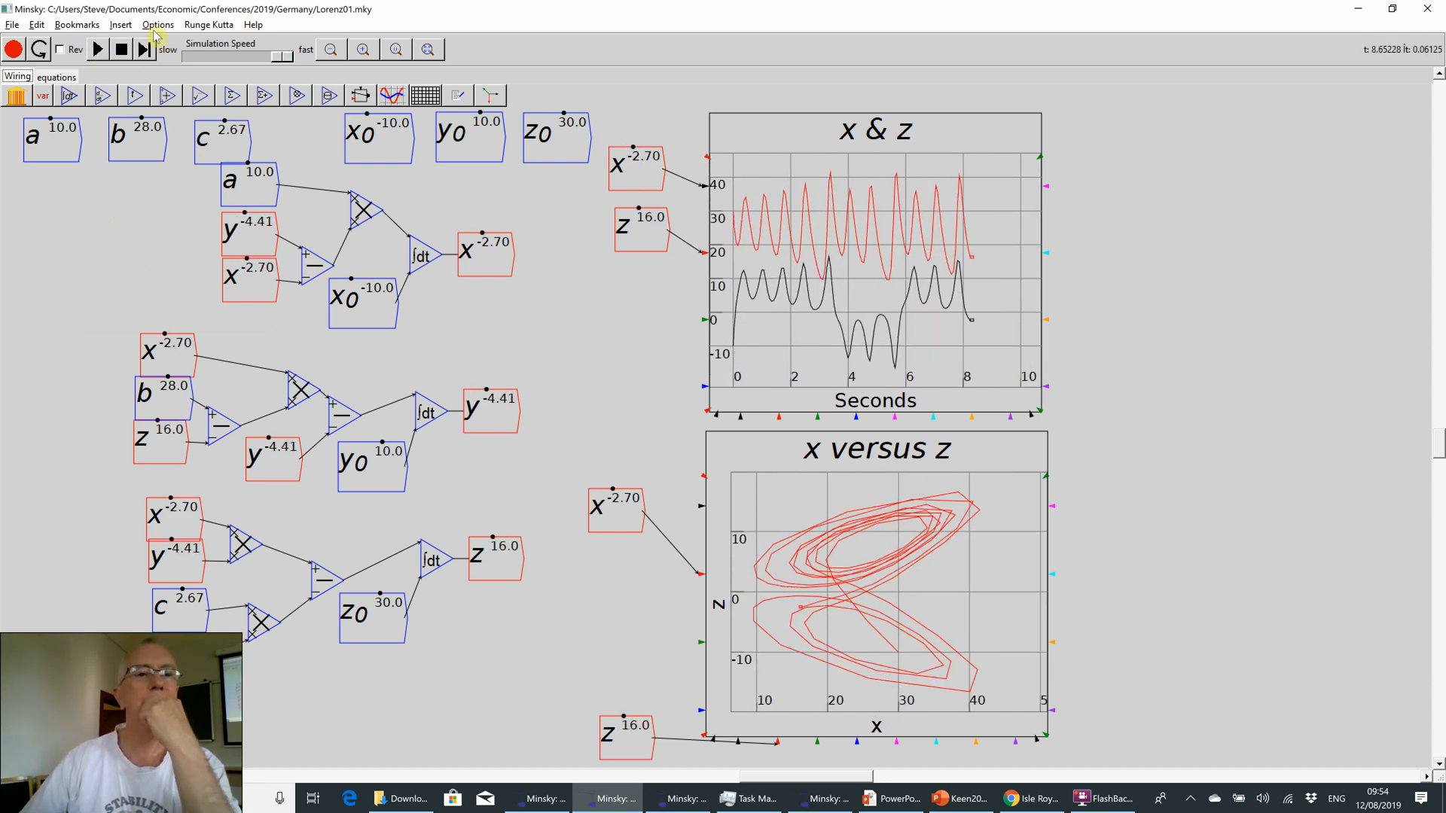
- Set the Runge-Kutta absolute error to 0.0001, reset the simulation, and run it again before pausing it
click(209, 25)
click(219, 41)
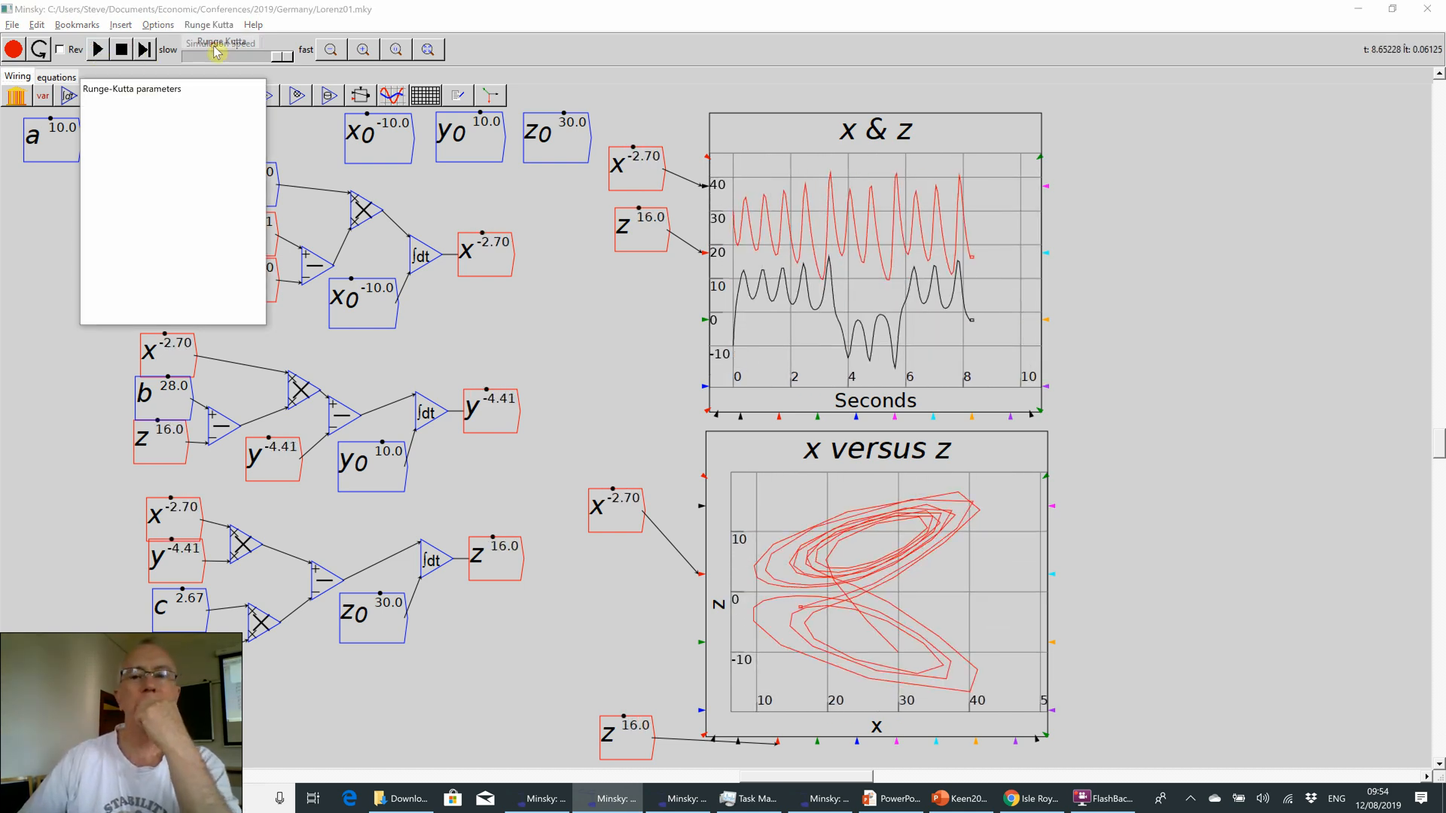
click(196, 153)
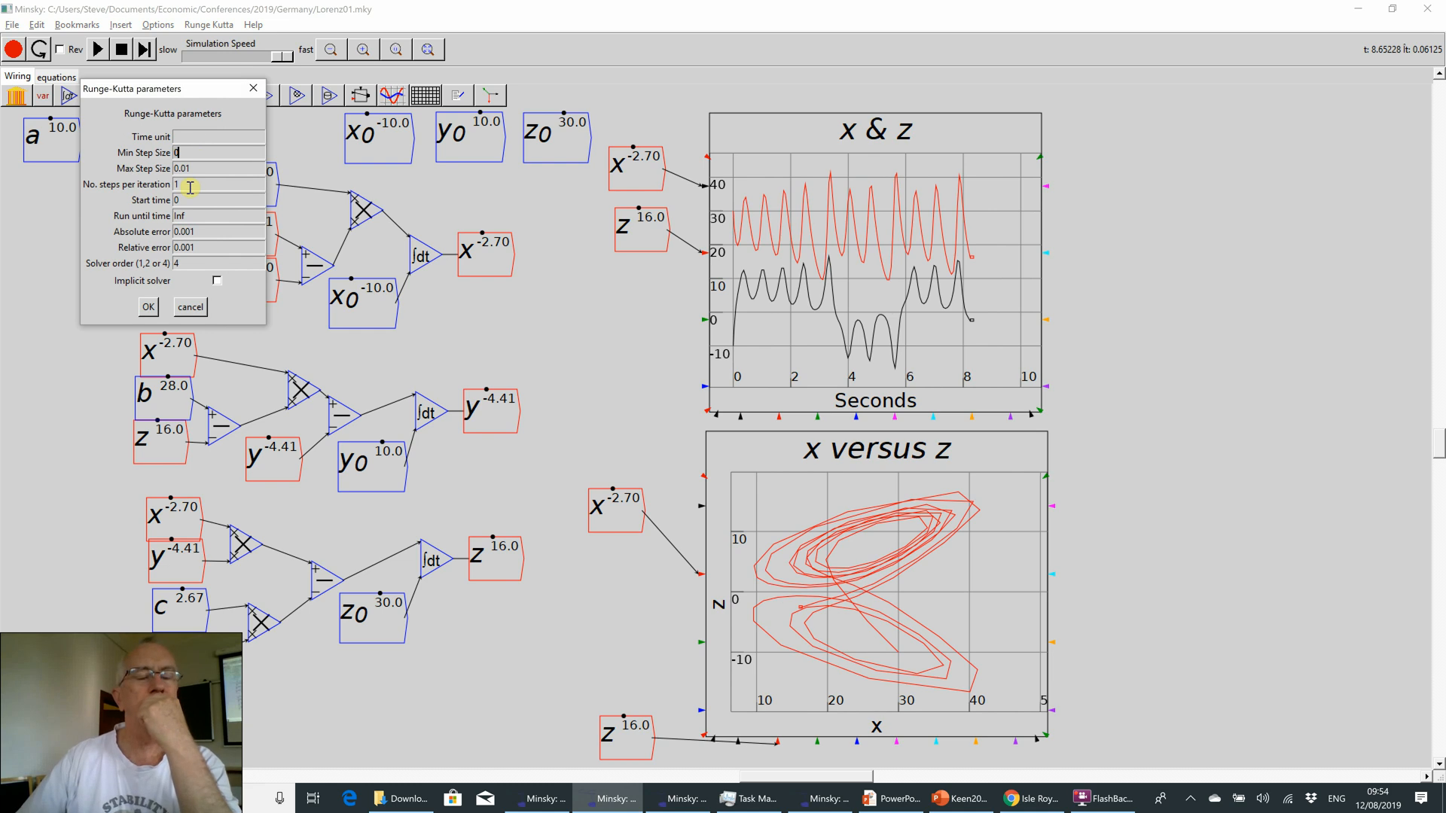
click(185, 231)
text(0)
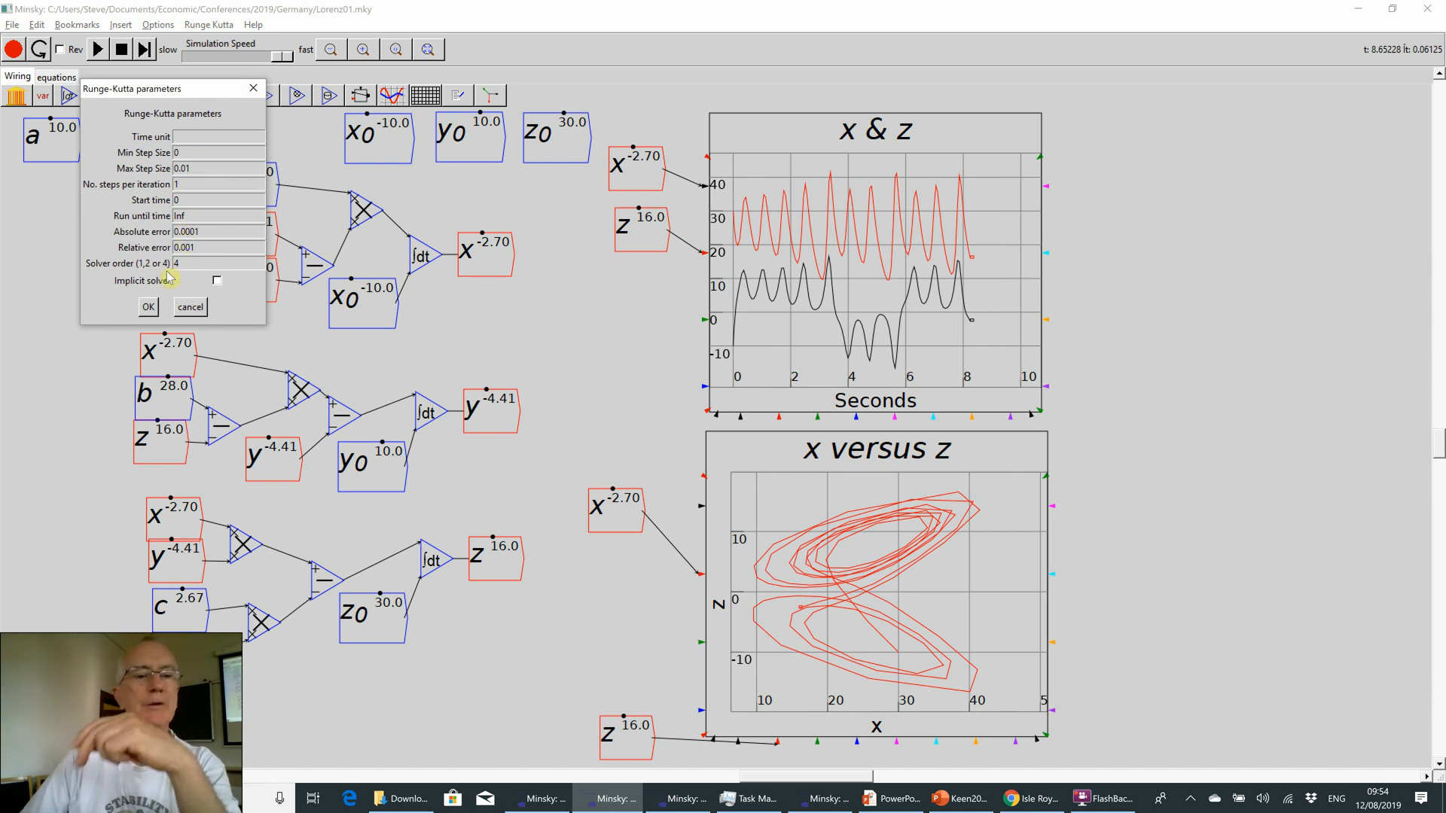
click(148, 306)
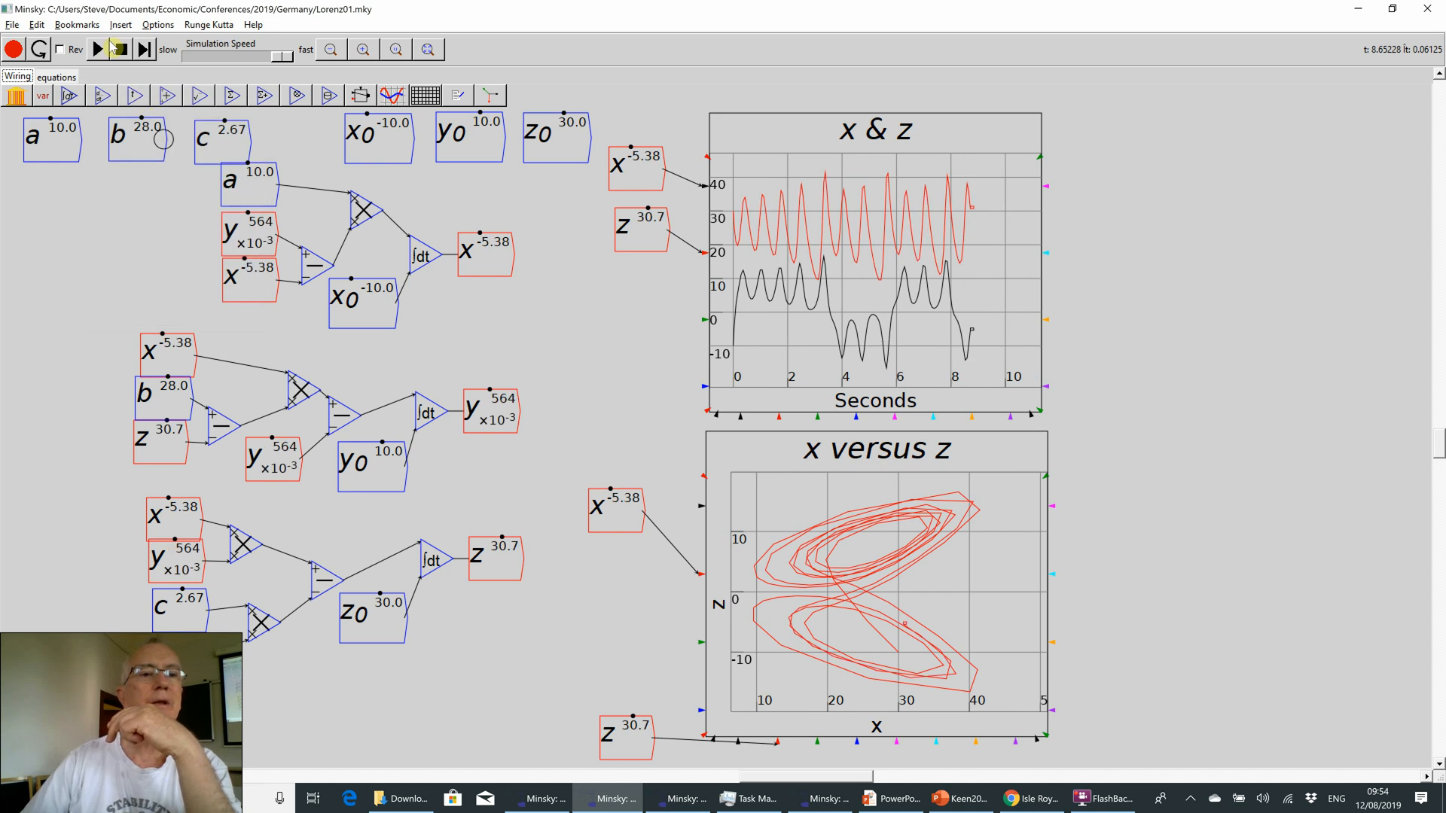
click(116, 49)
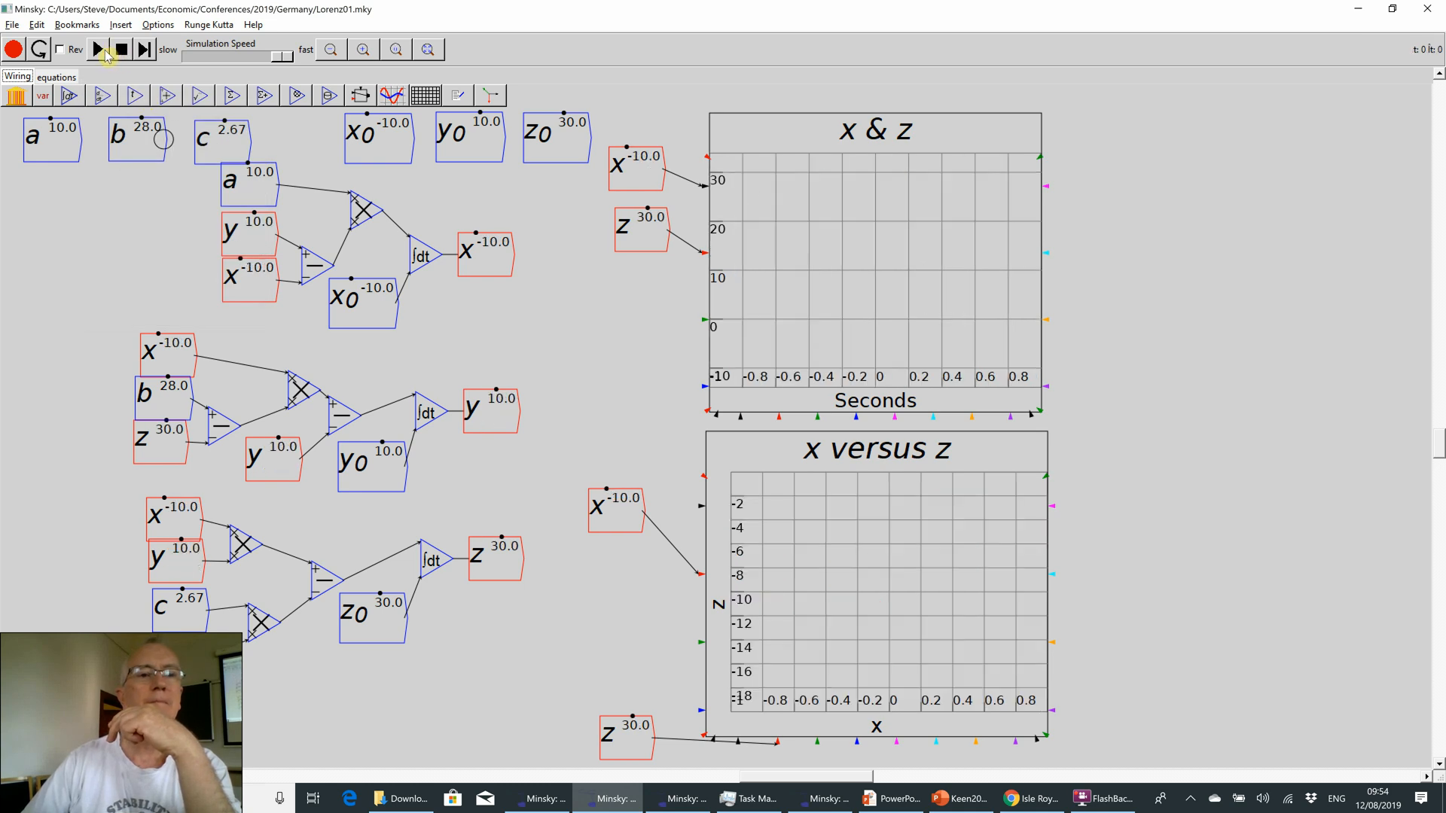
click(105, 52)
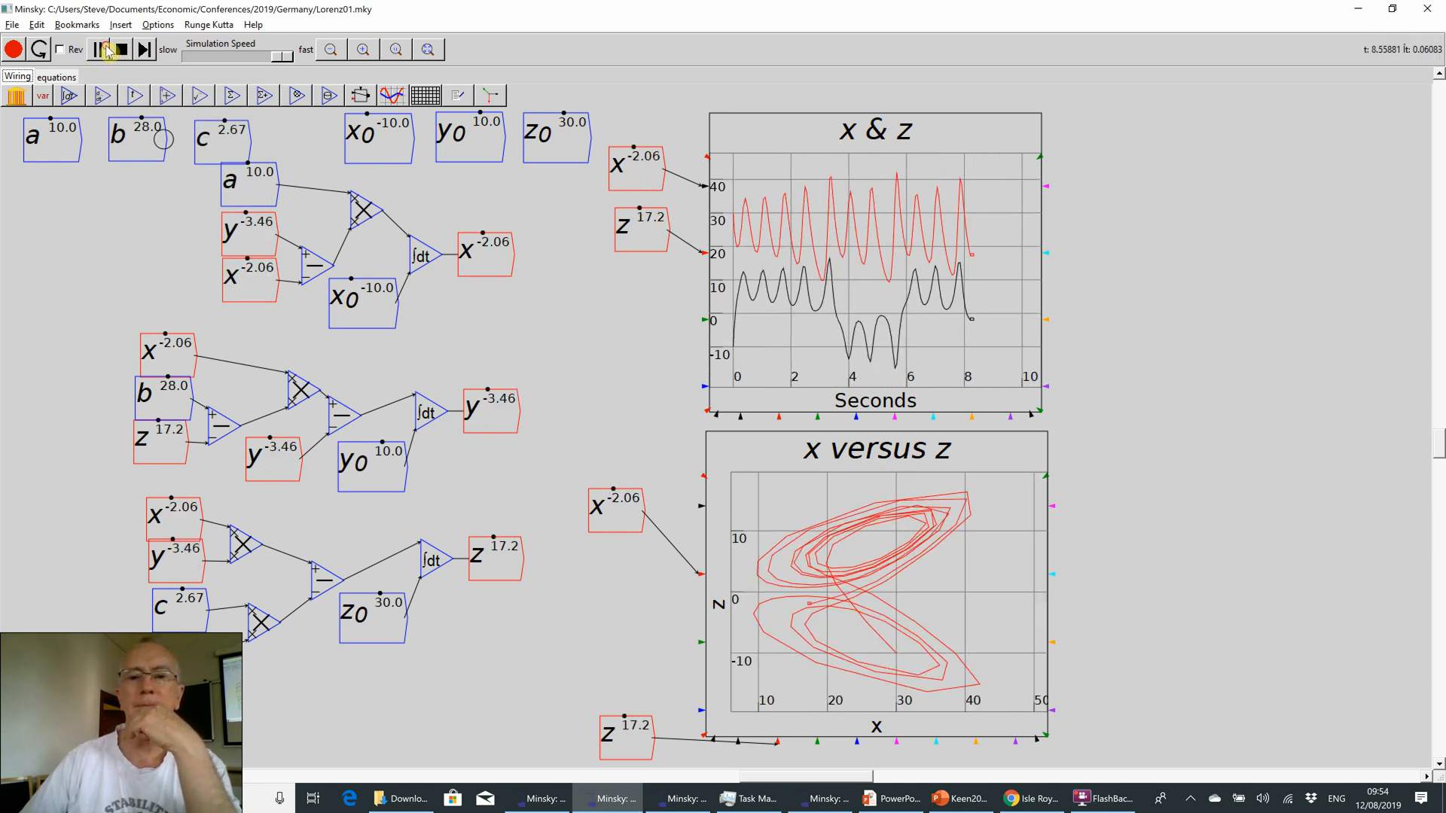
click(107, 51)
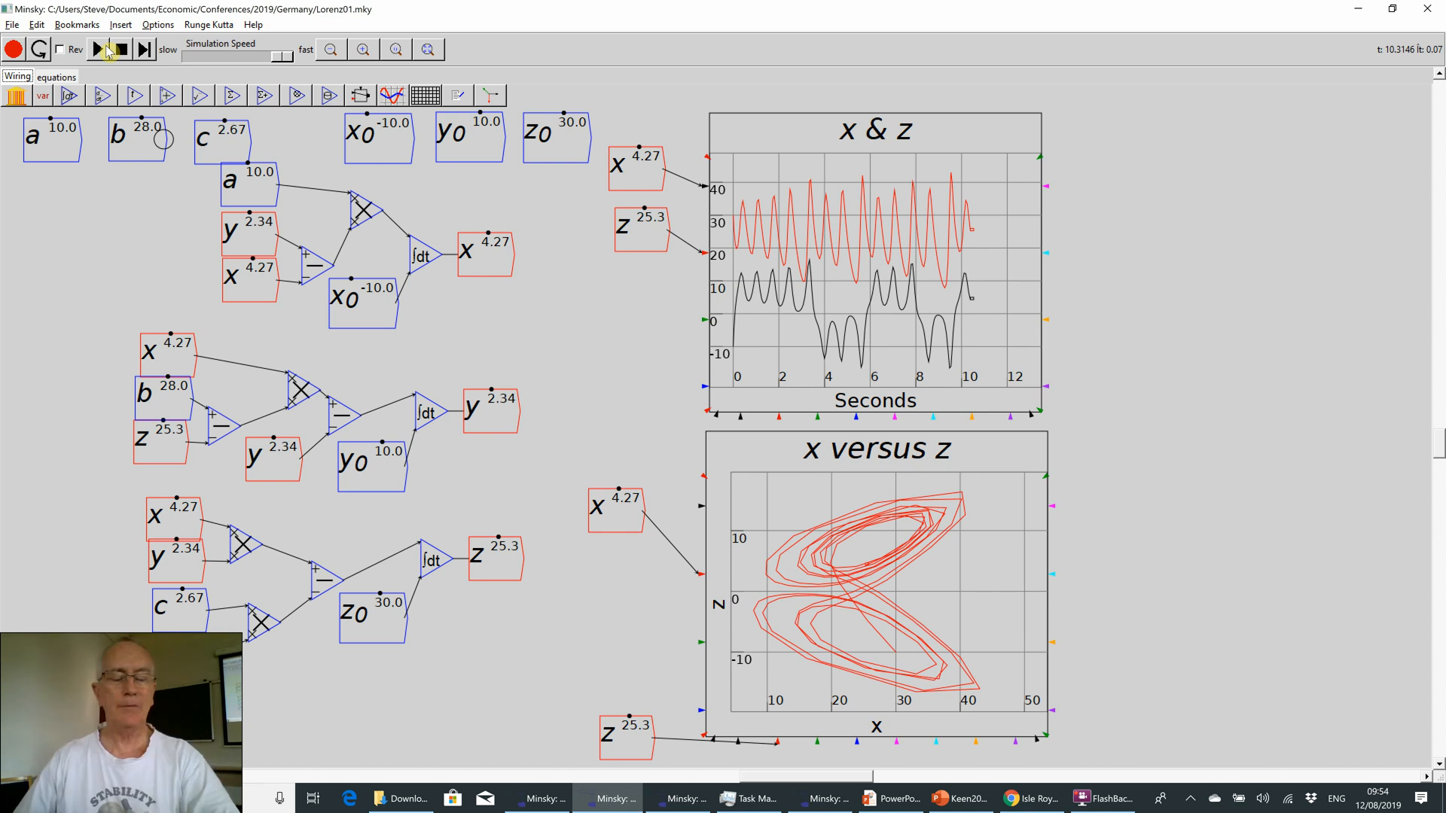
- Switch to the window with the LorenzInitialConditions.mky model, which compares two Lorenz simulations
key(alt+Tab)
key(alt+Tab)
key(alt+Tab)
key(alt+Tab)
key(alt+Tab)
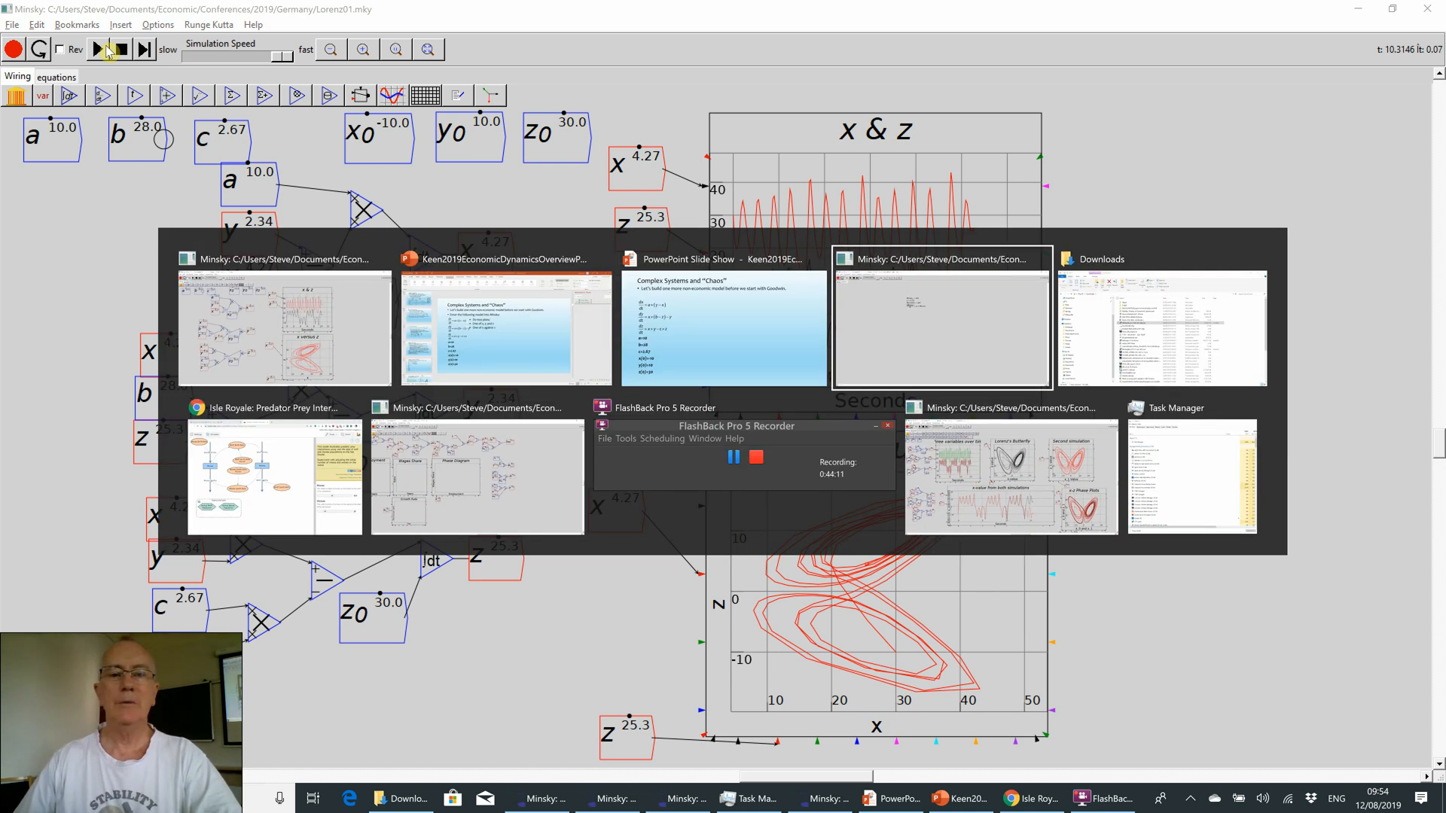
key(alt+Tab)
key(alt+Tab)
key(alt+Tab)
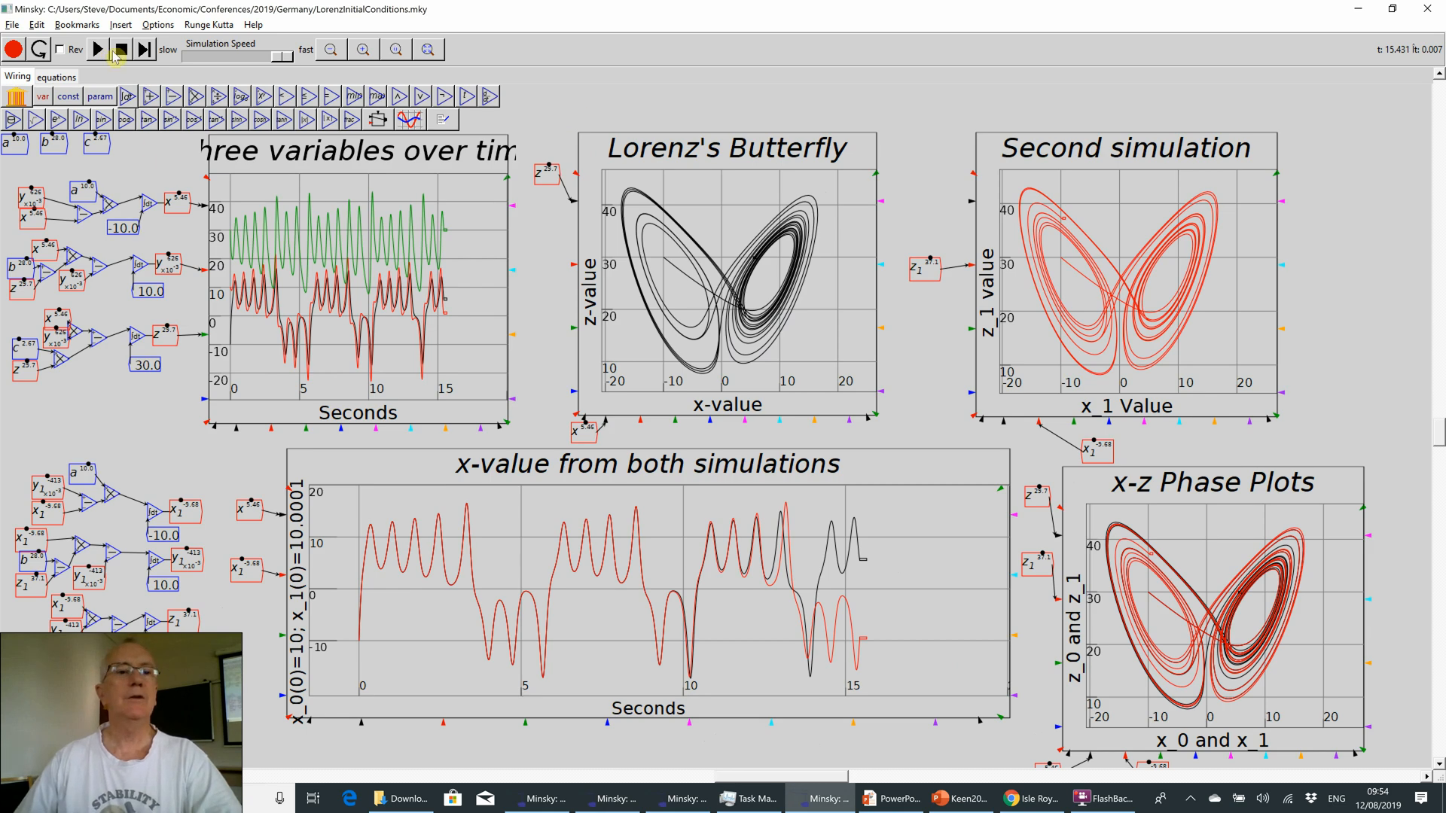
- Reset the comparison simulation, run it from the start, and pause it after about 15 simulated seconds
click(120, 50)
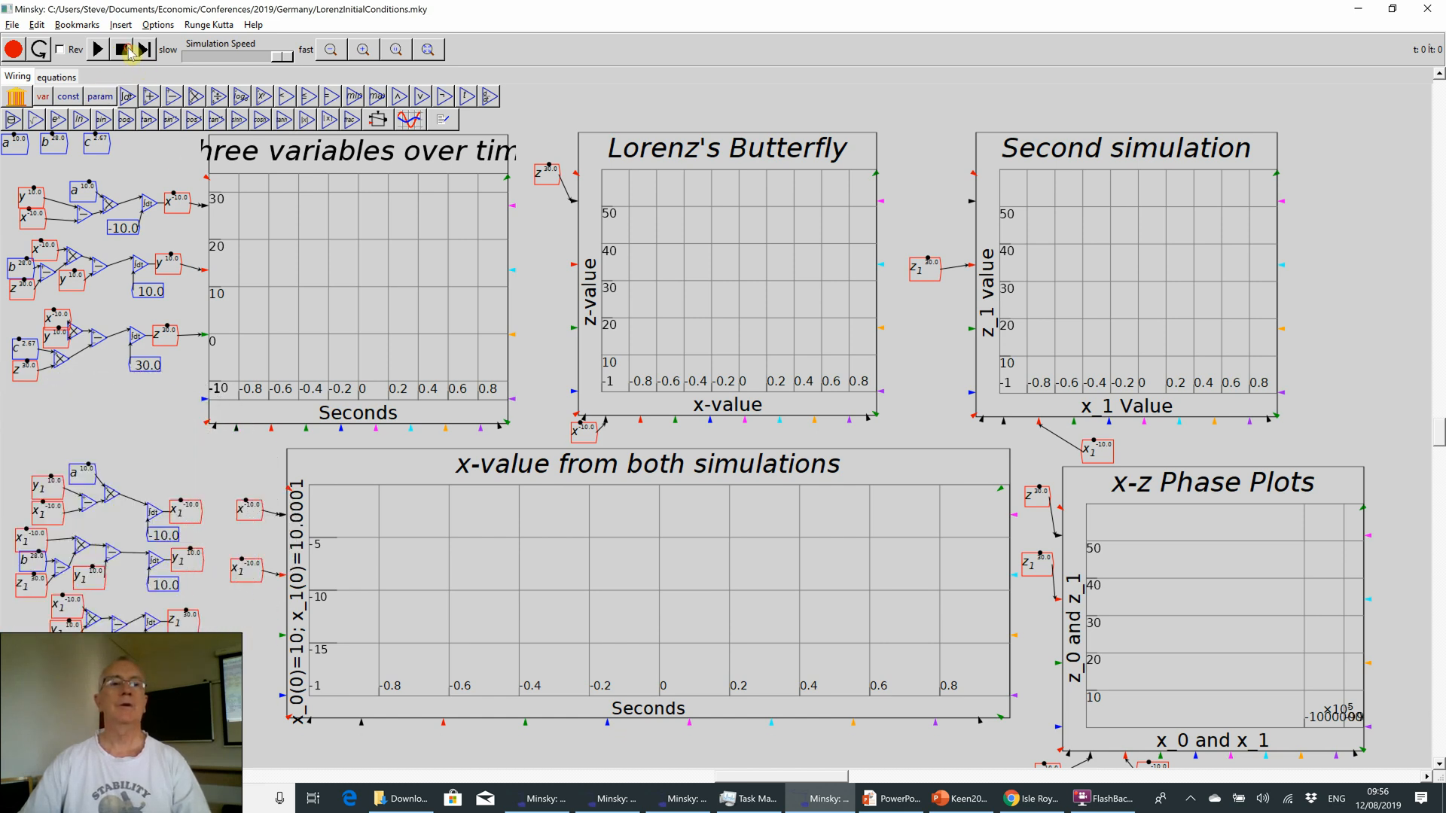
click(97, 50)
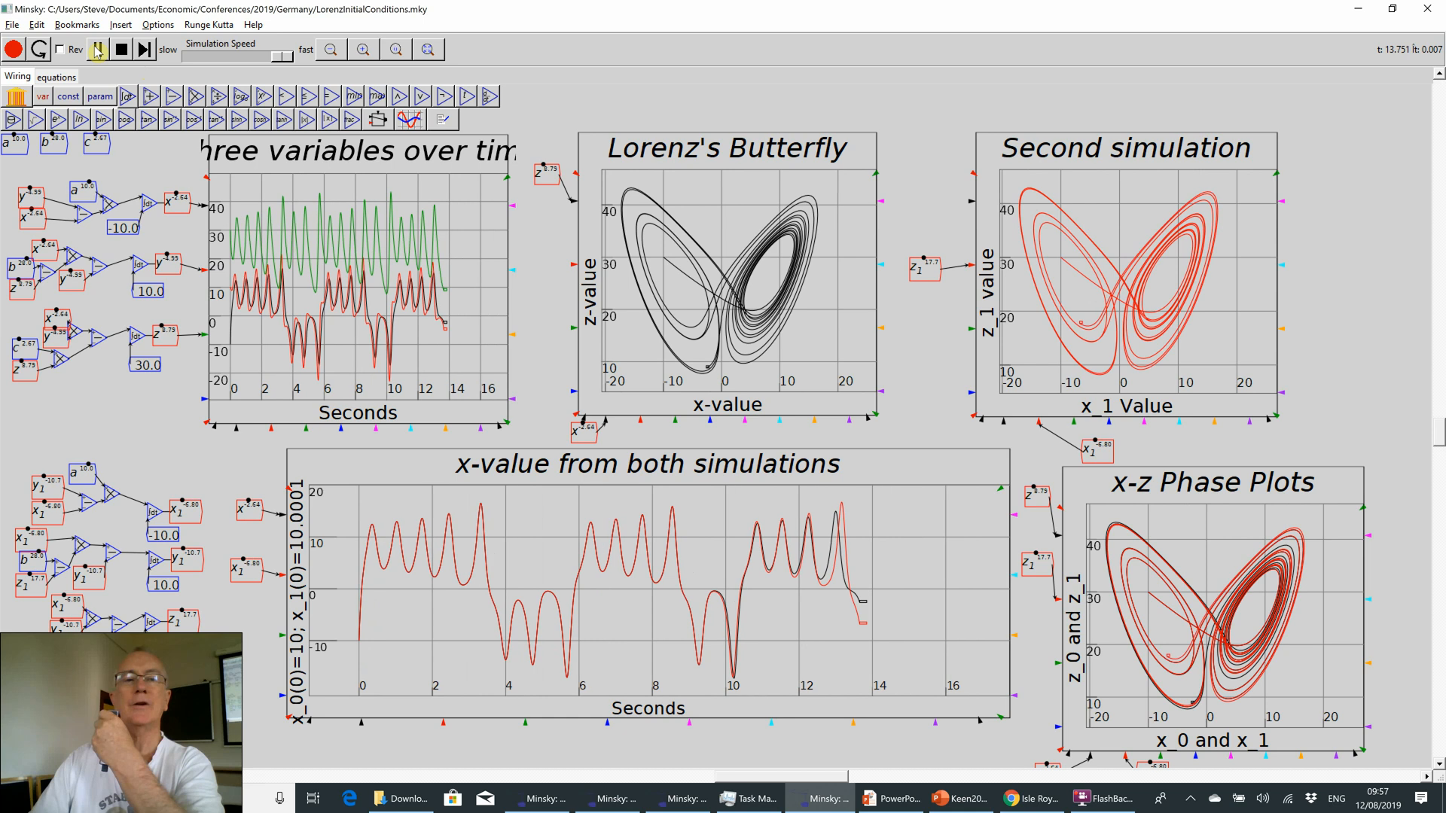
click(97, 50)
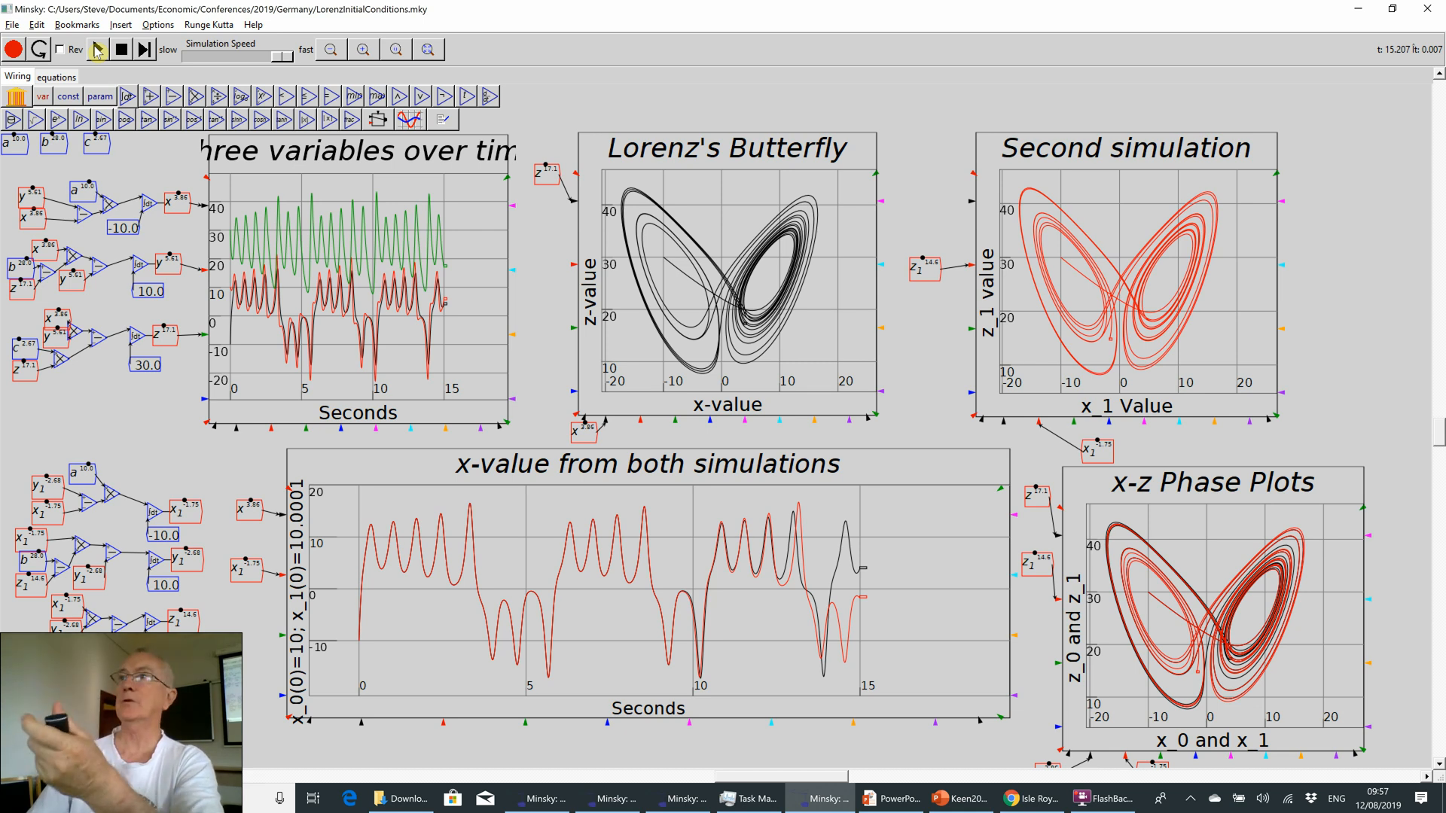
click(98, 49)
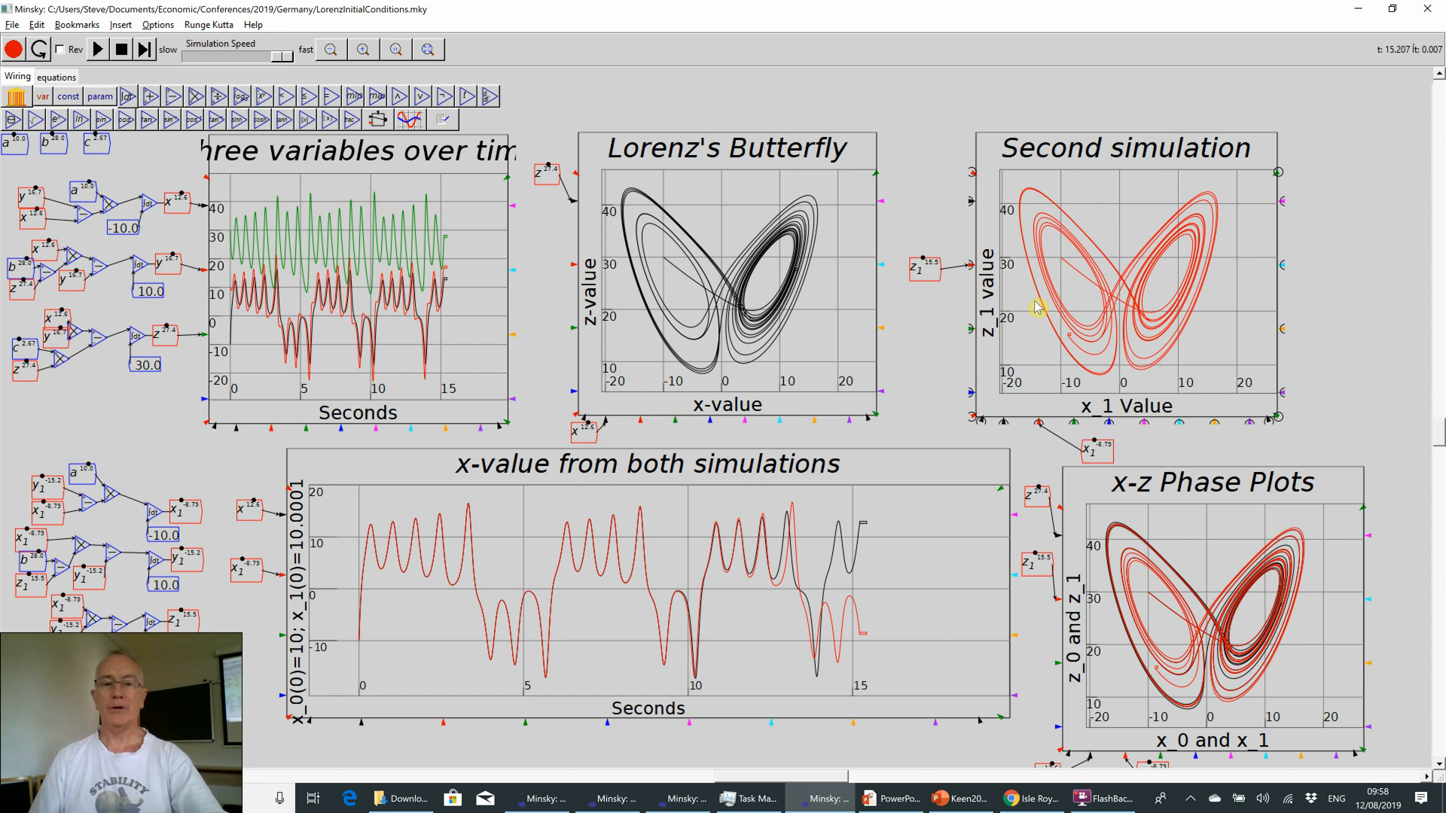
- Switch to the running PowerPoint slide show and advance to the slide with the expected Lorenz plots
key(alt+Tab)
key(alt+Tab)
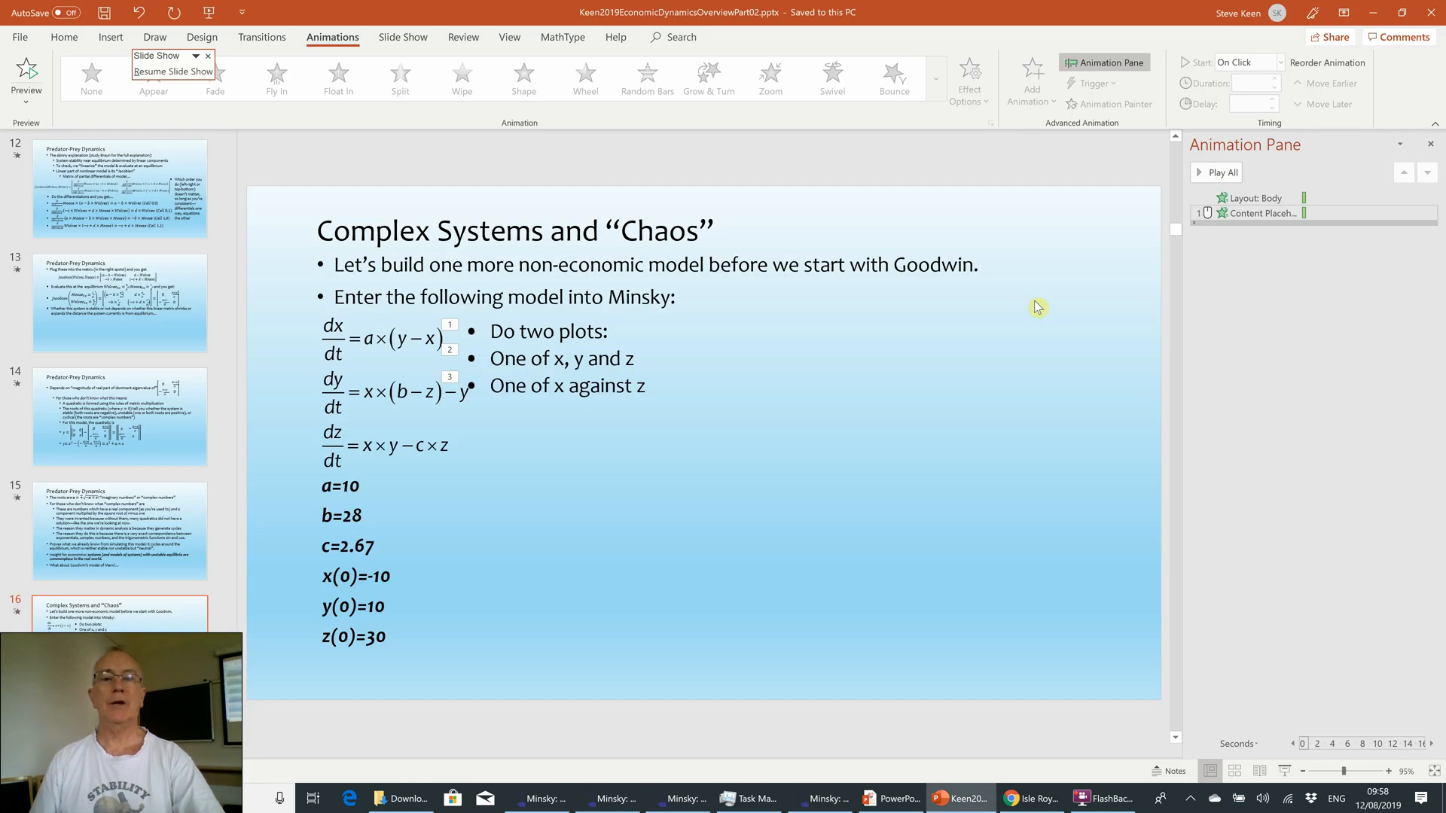
key(alt+Tab)
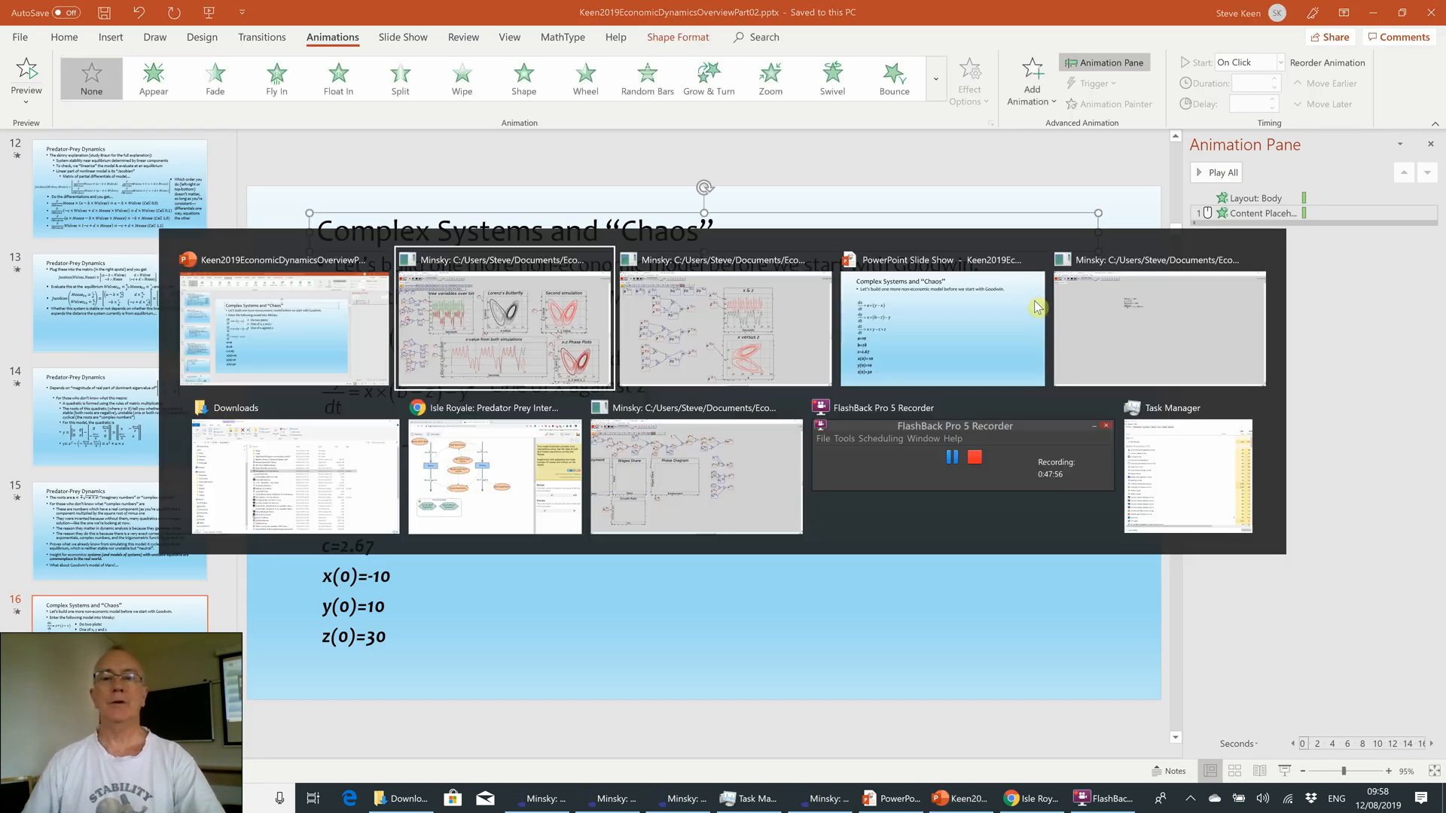
key(alt+Tab)
key(alt+Tab)
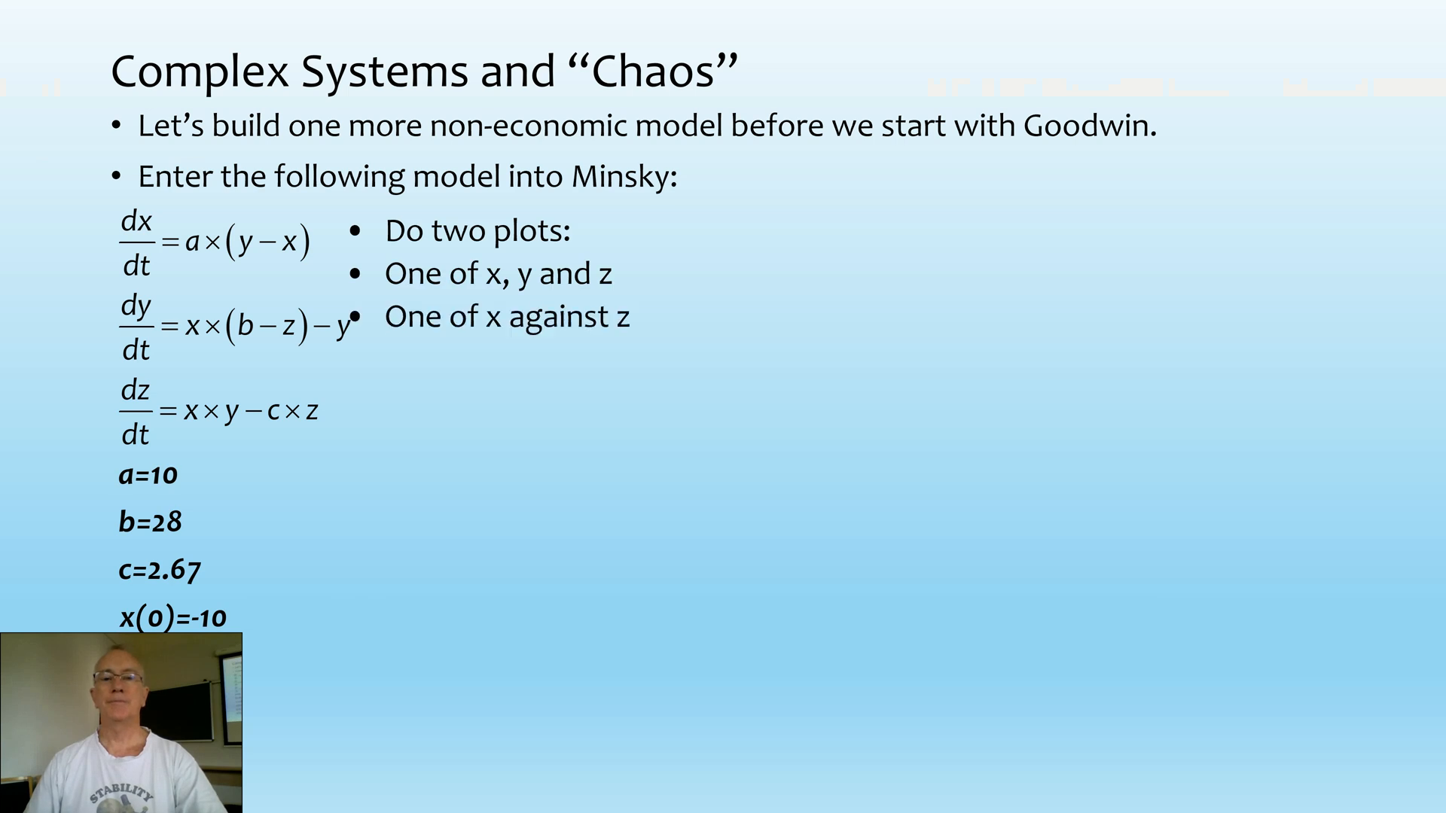
key(Right)
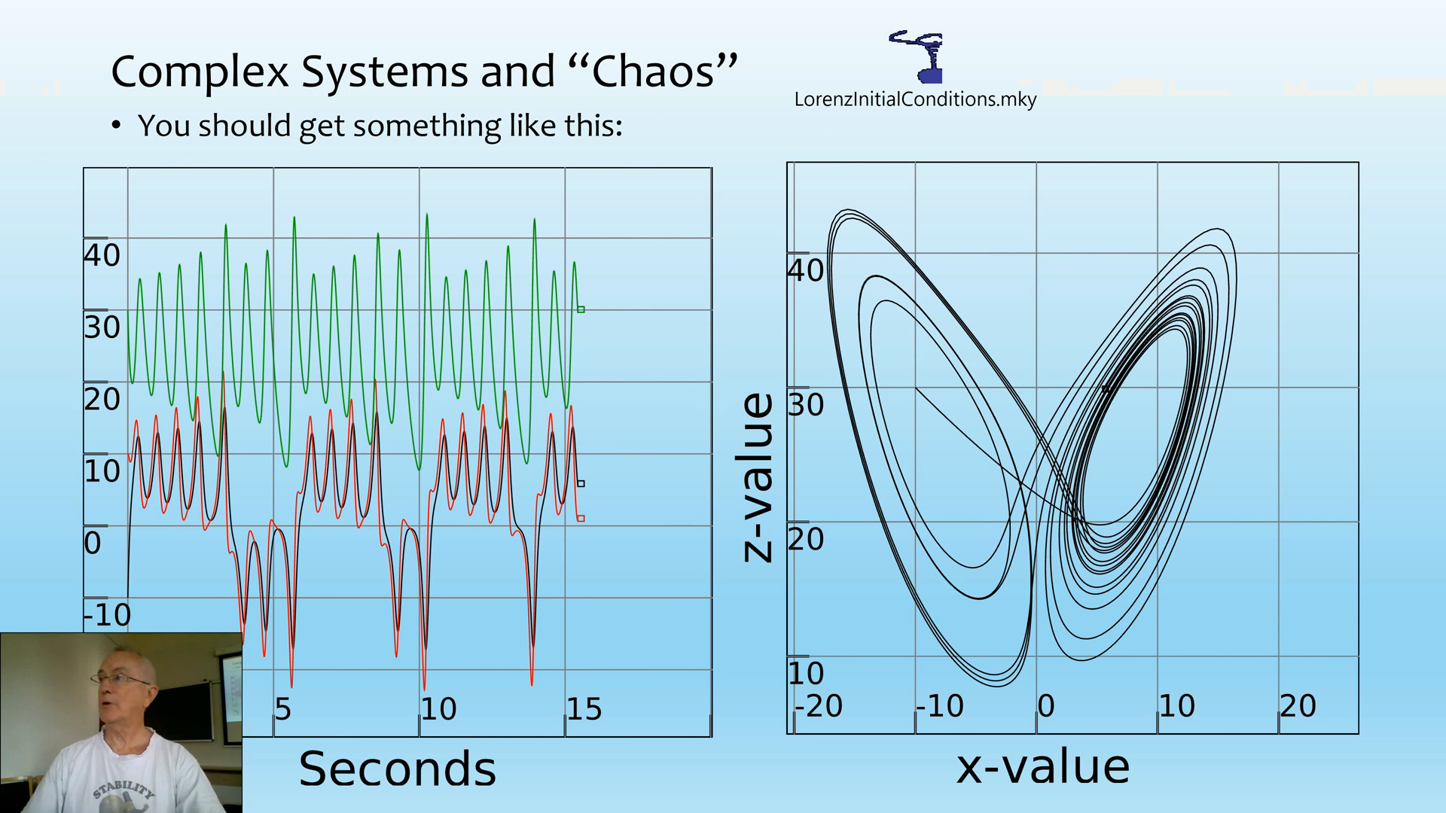
- Switch to the Lorenz01.mky model in Minsky, review its generated equations, and return to the wiring view
key(alt+Tab)
key(alt+Tab)
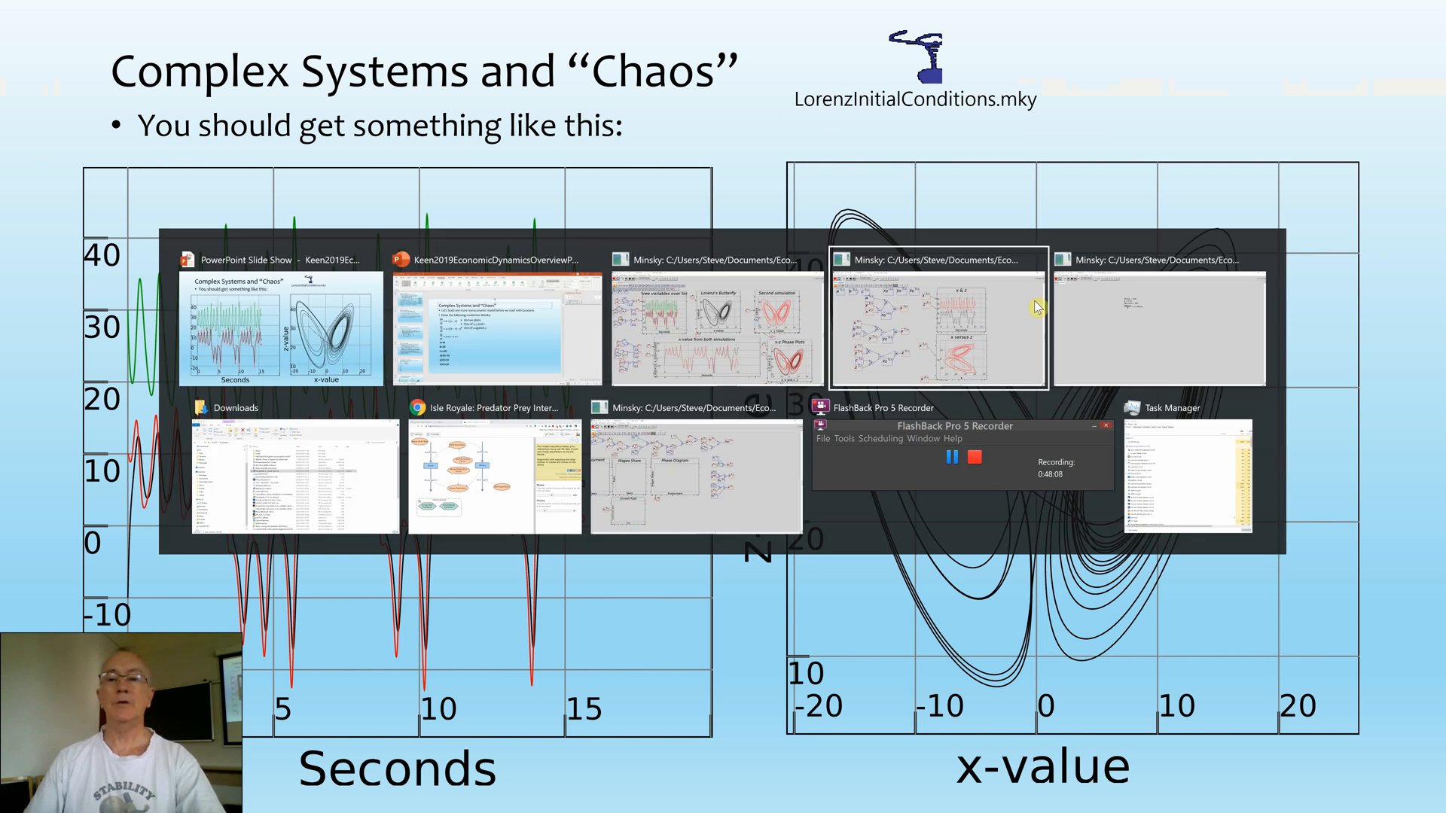
click(1034, 301)
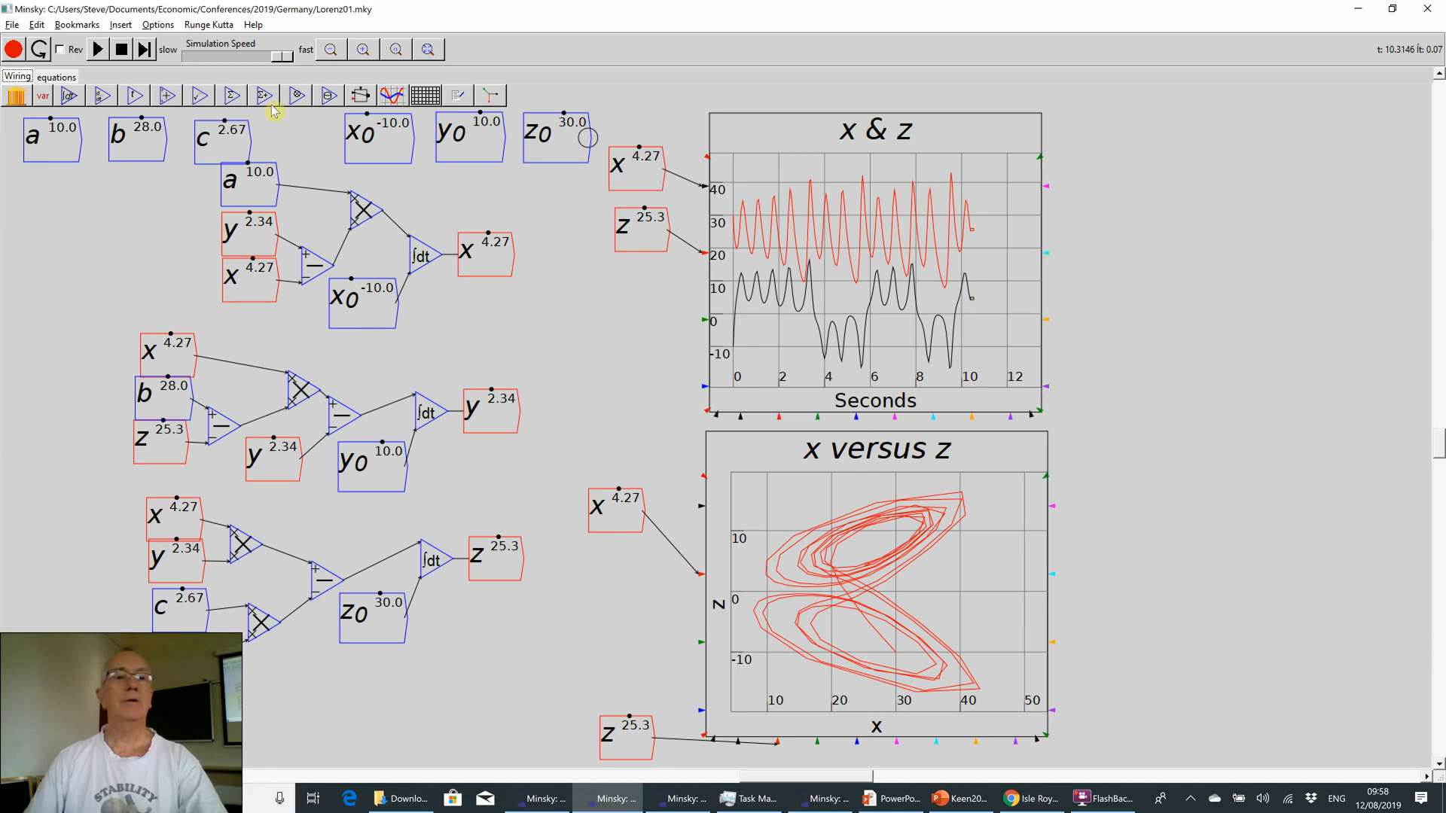
click(54, 79)
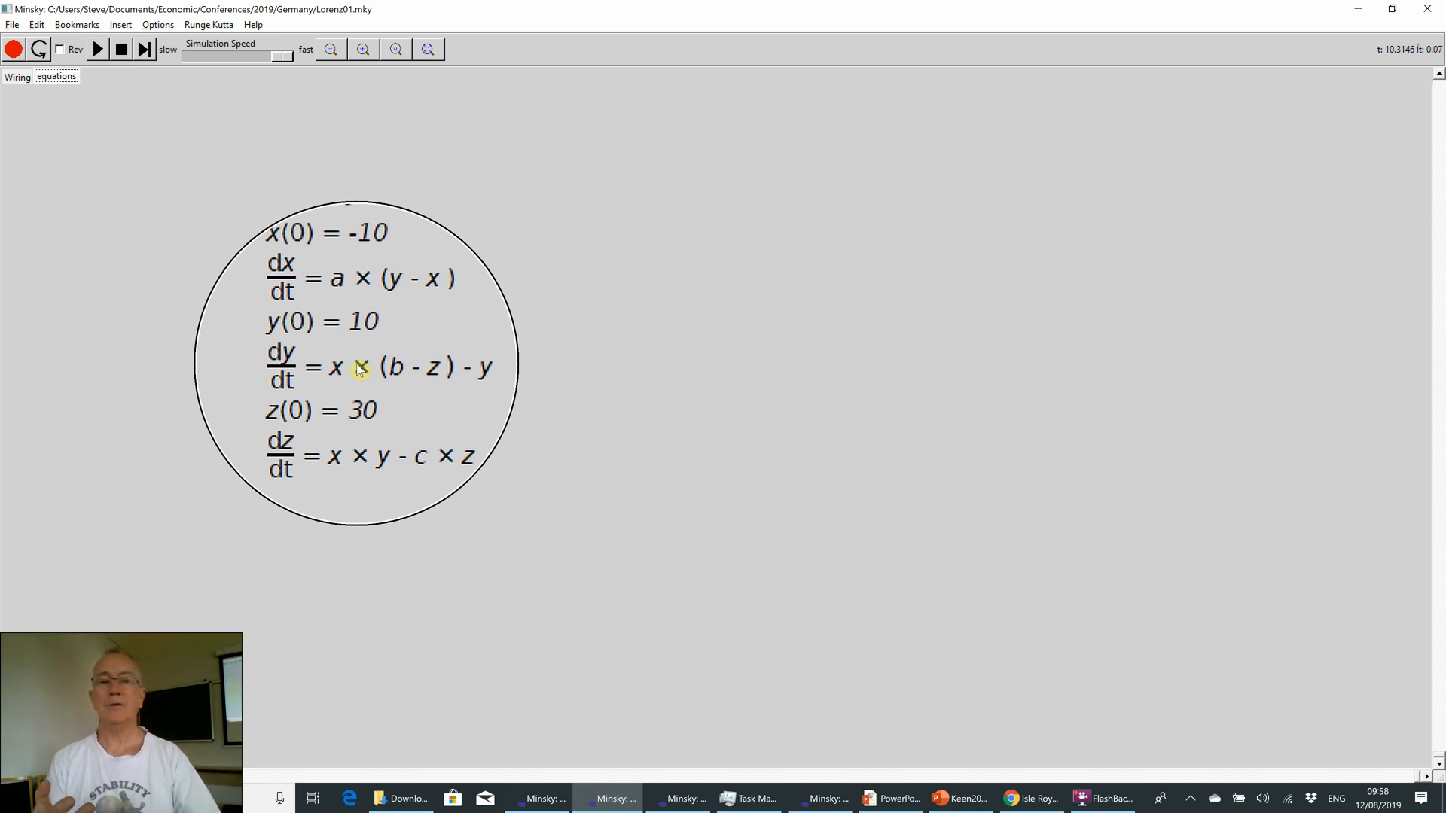
click(359, 364)
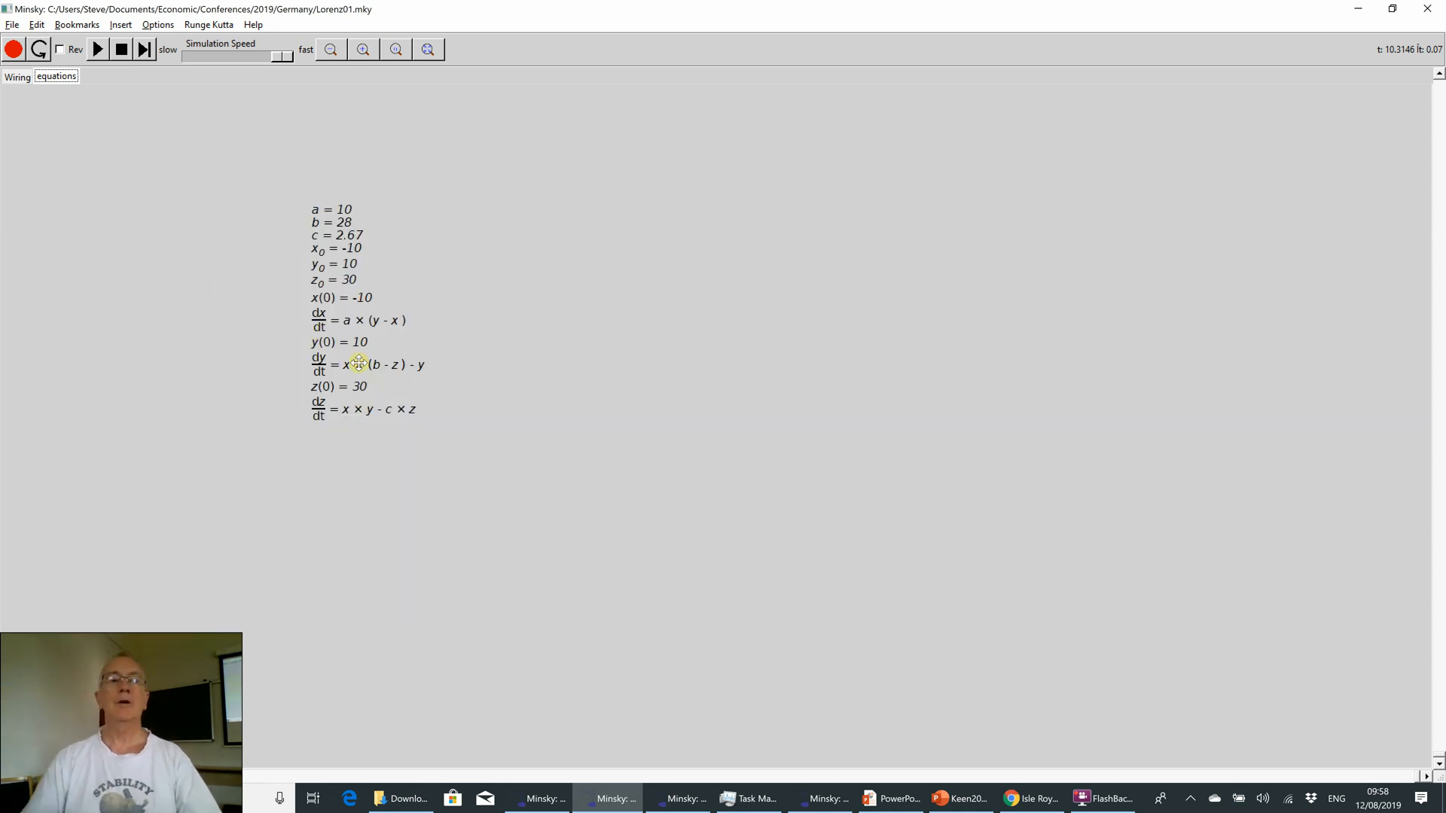
click(11, 77)
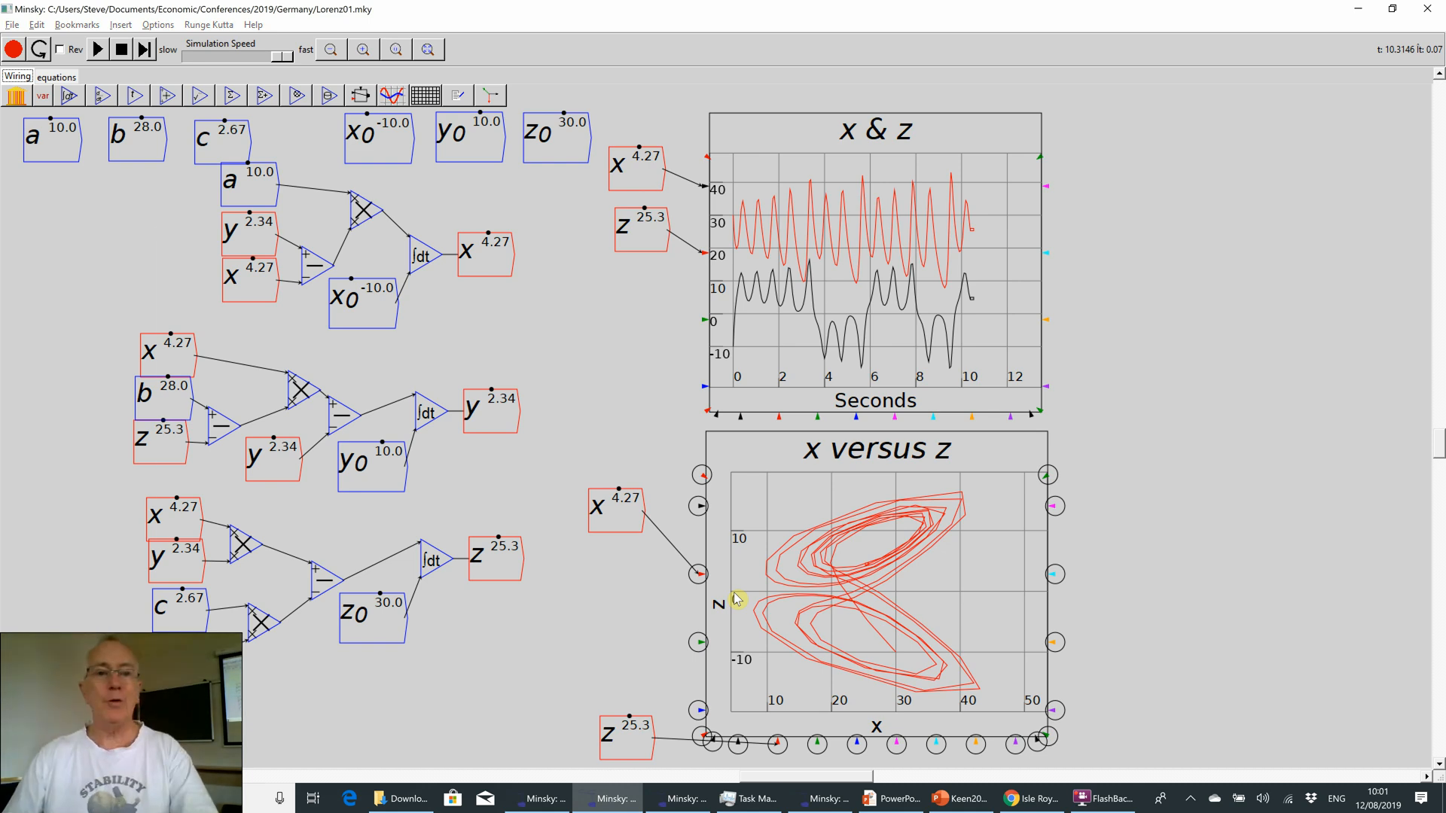
- Return to the PowerPoint slide show and reveal the points on Lorenz's "butterfly effect" model up to the deterministic model bullet
key(alt+Tab)
key(alt+Tab)
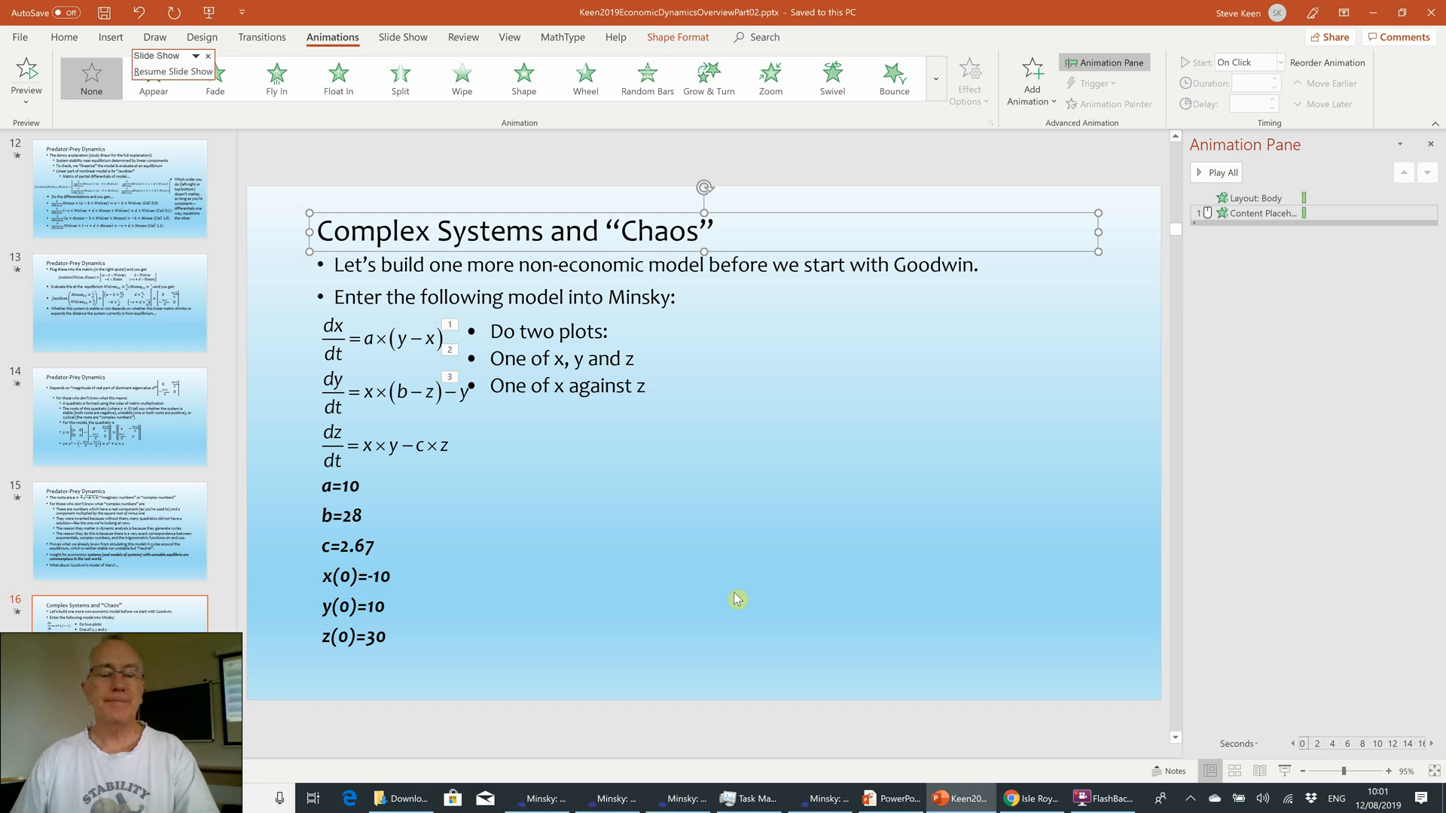
key(alt+Tab)
key(Left)
key(Right)
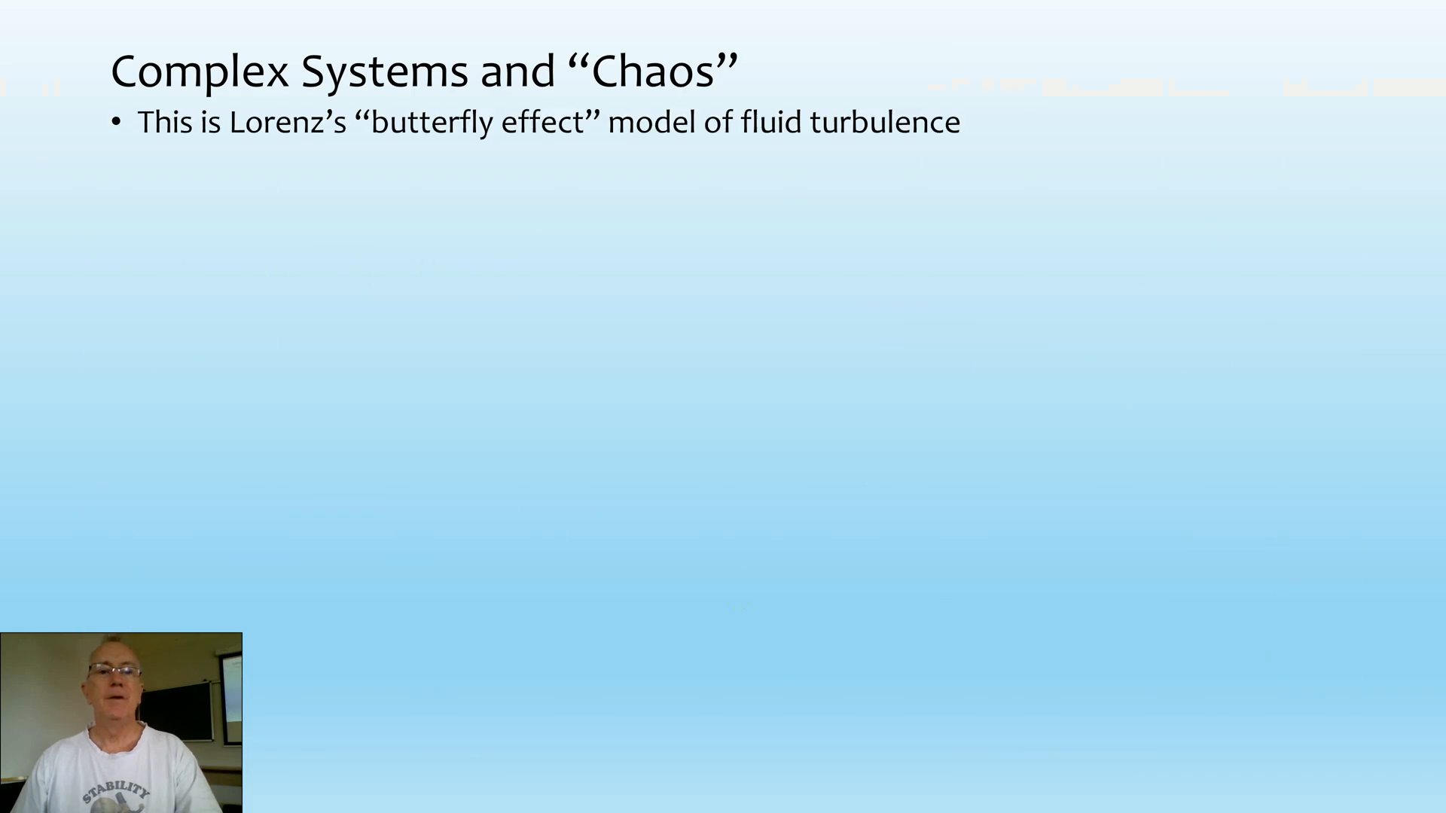
key(Right)
key(Right)
key(Right)
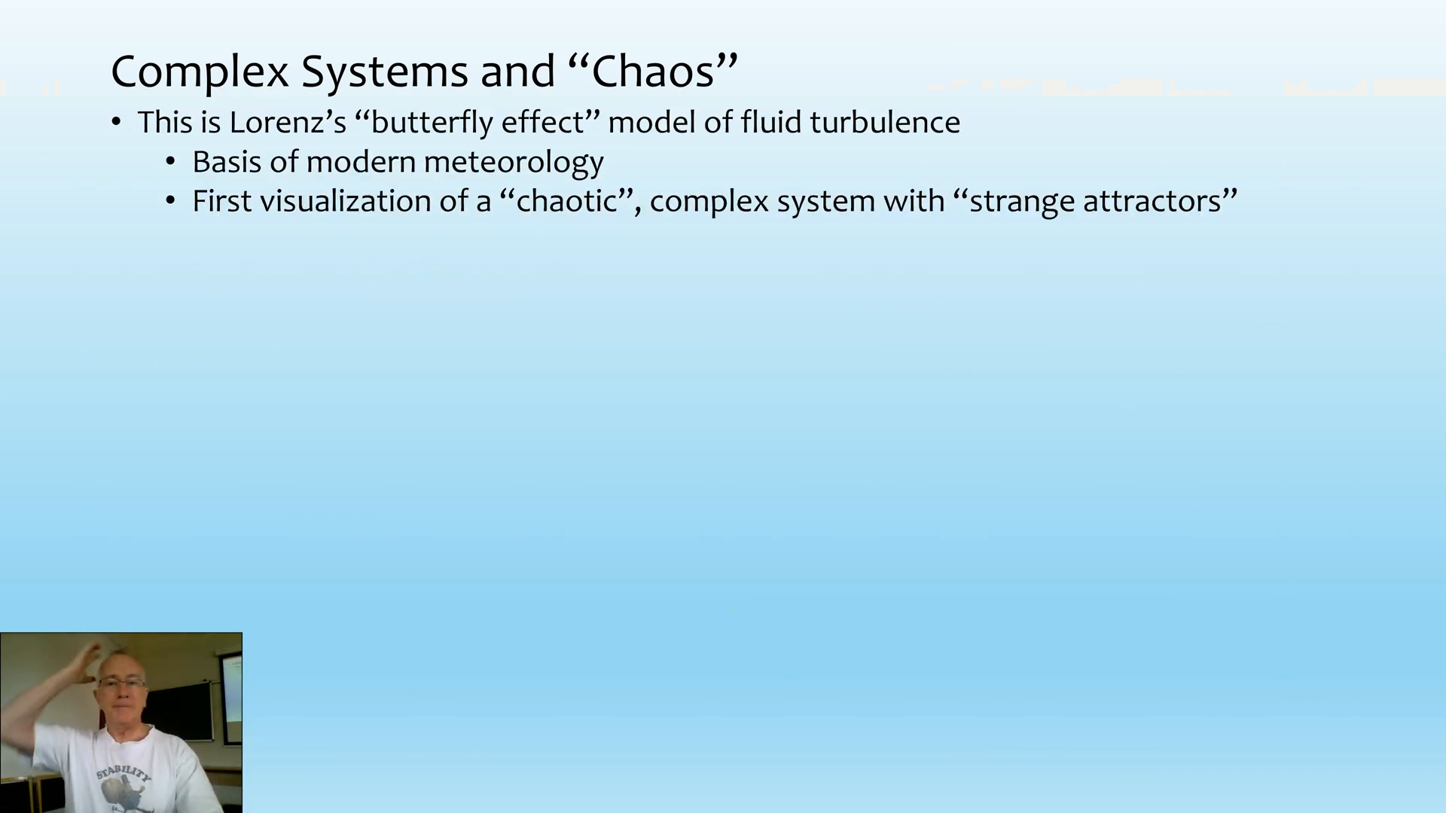
key(Right)
key(Right)
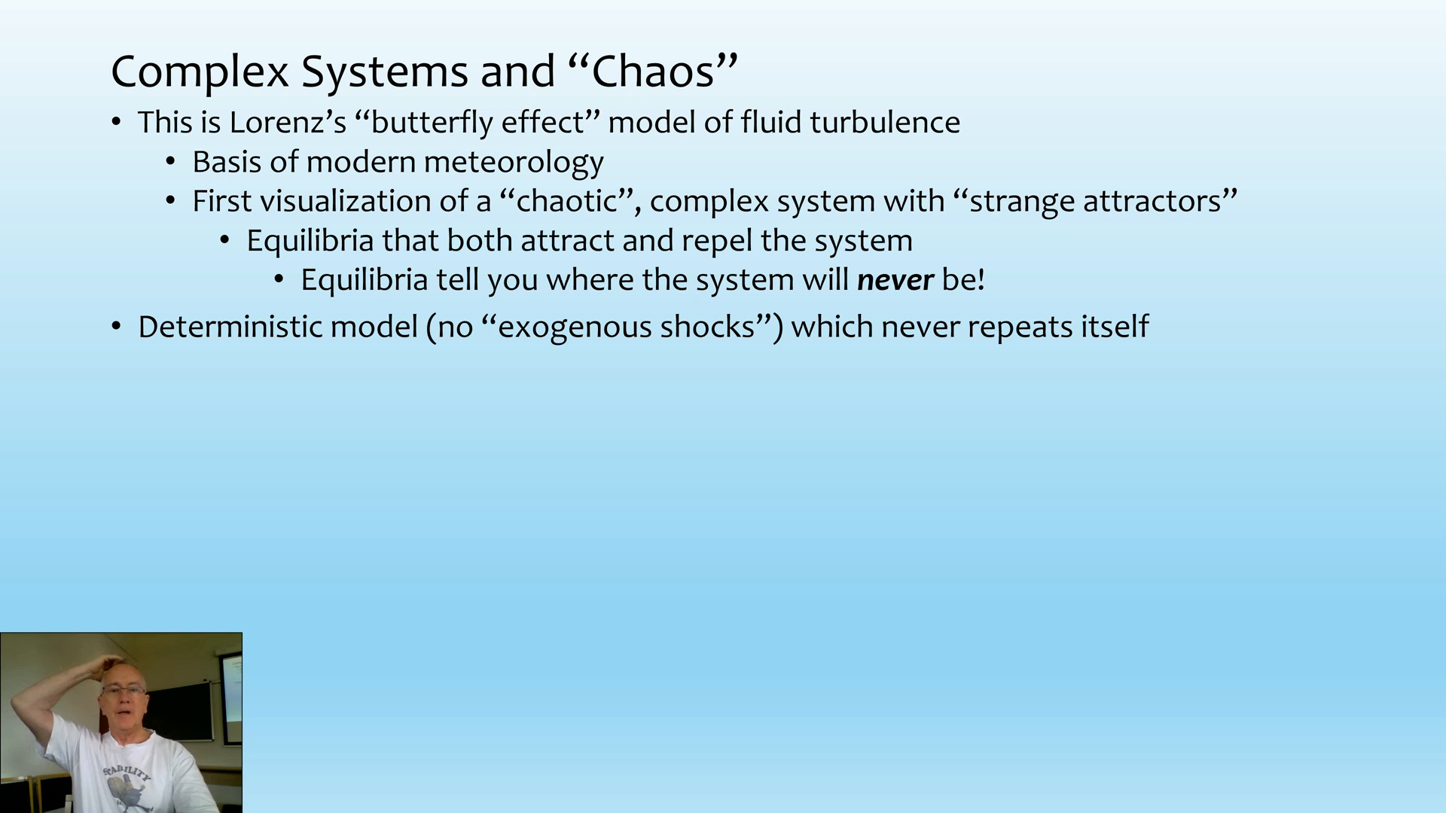
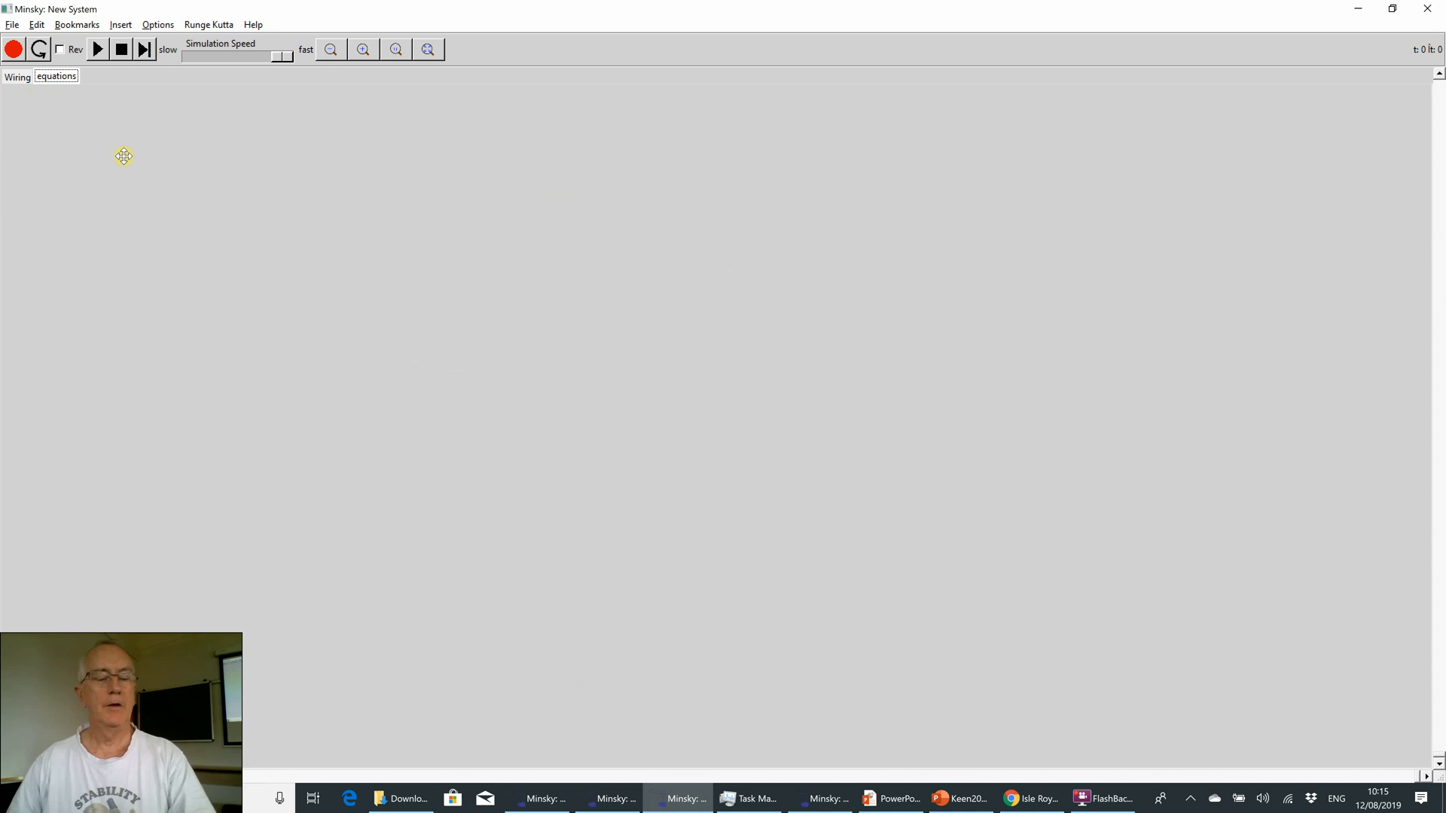
- Show the wiring canvas of the new Minsky system and add a variable named v
key(Caps_Lock)
key(Caps_Lock)
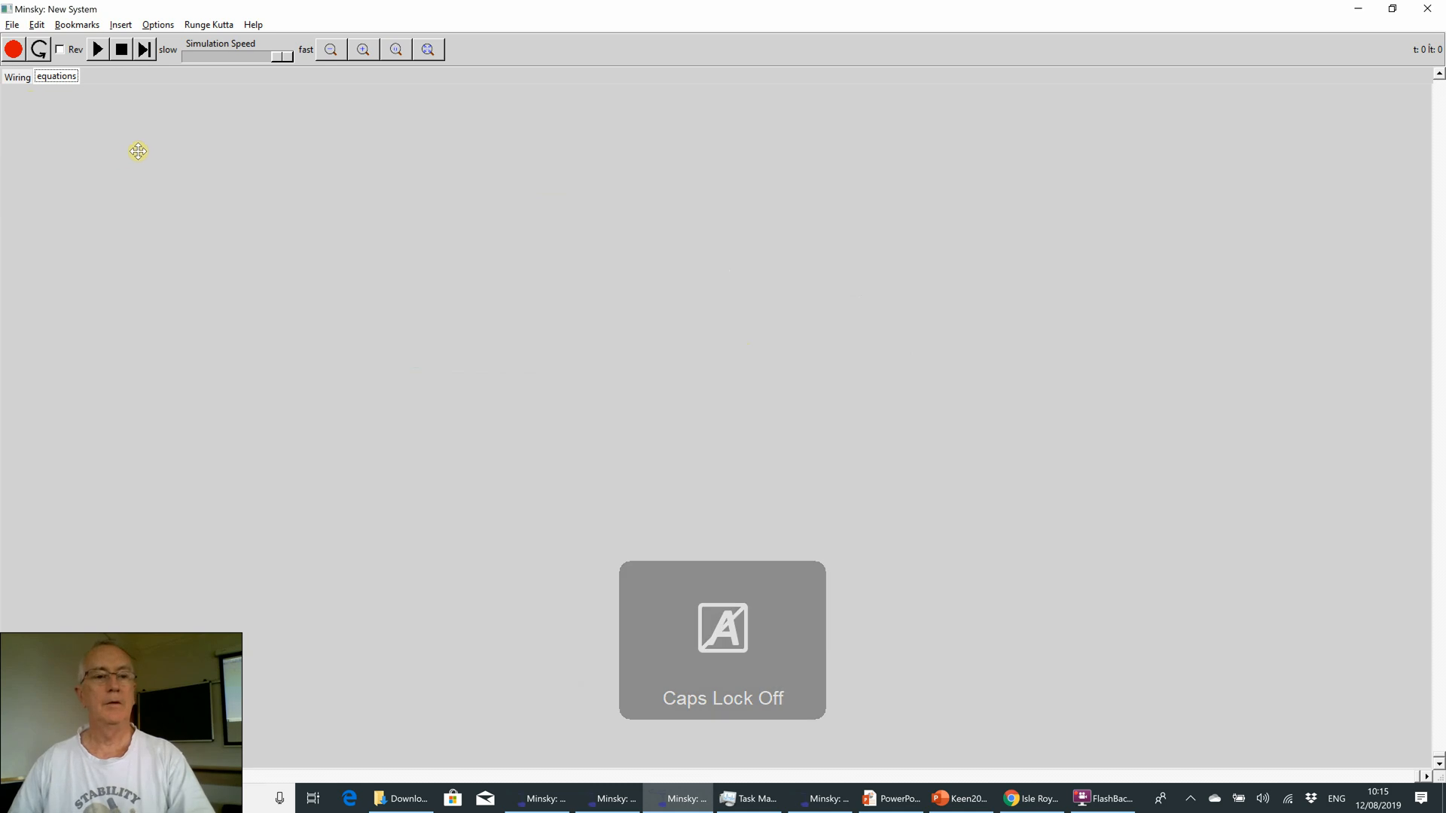
click(15, 77)
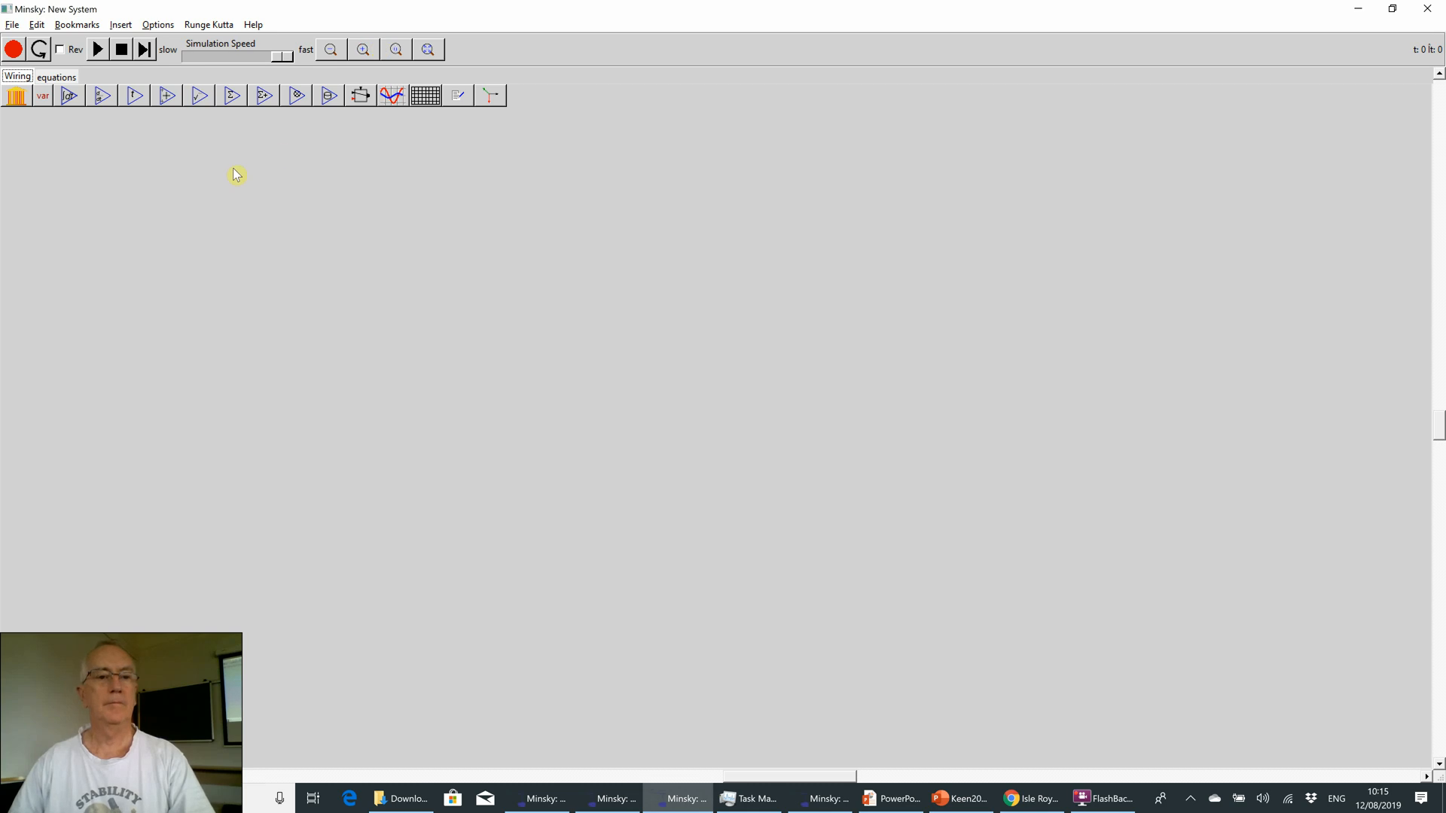
text(v)
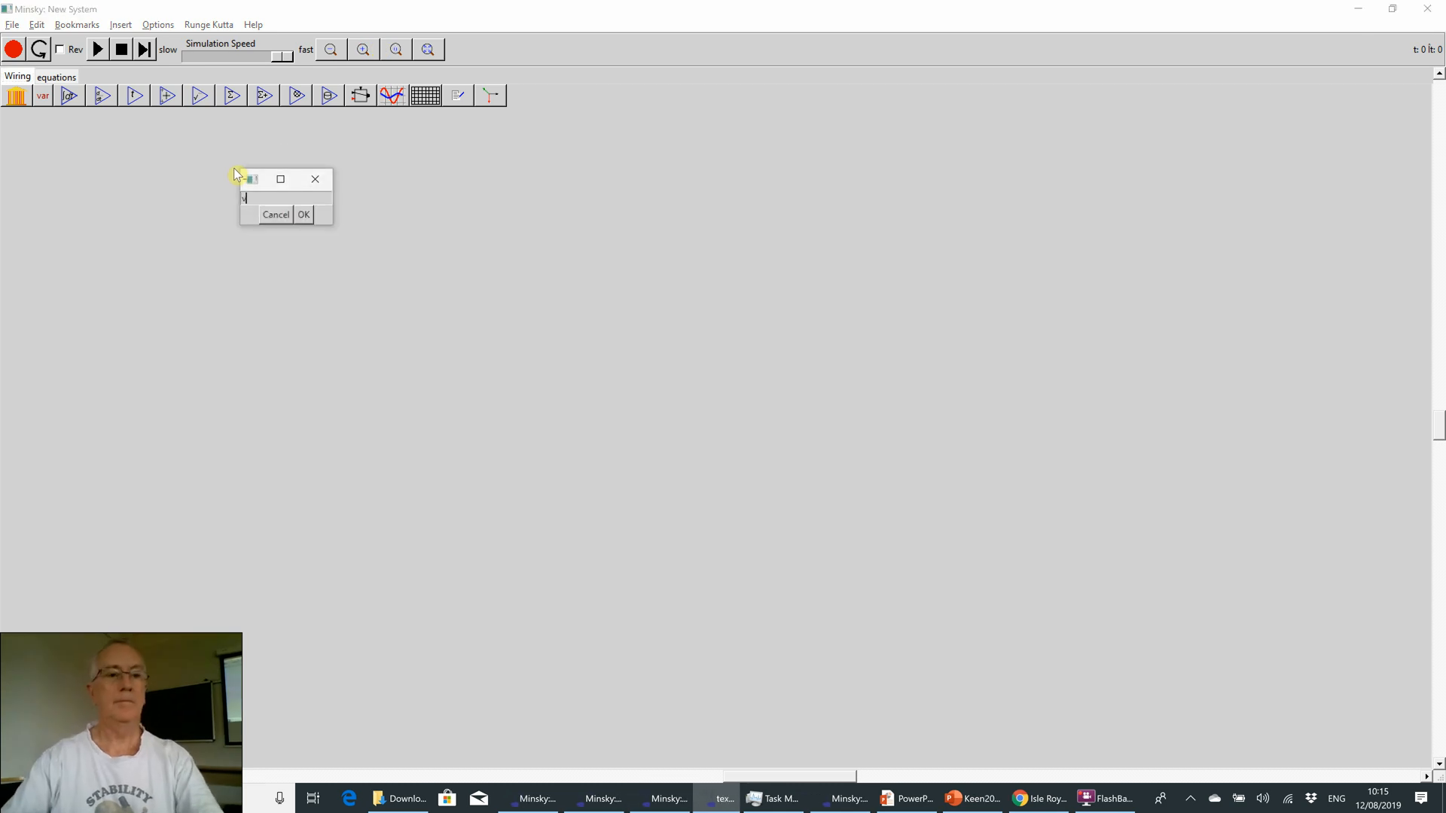
key(Return)
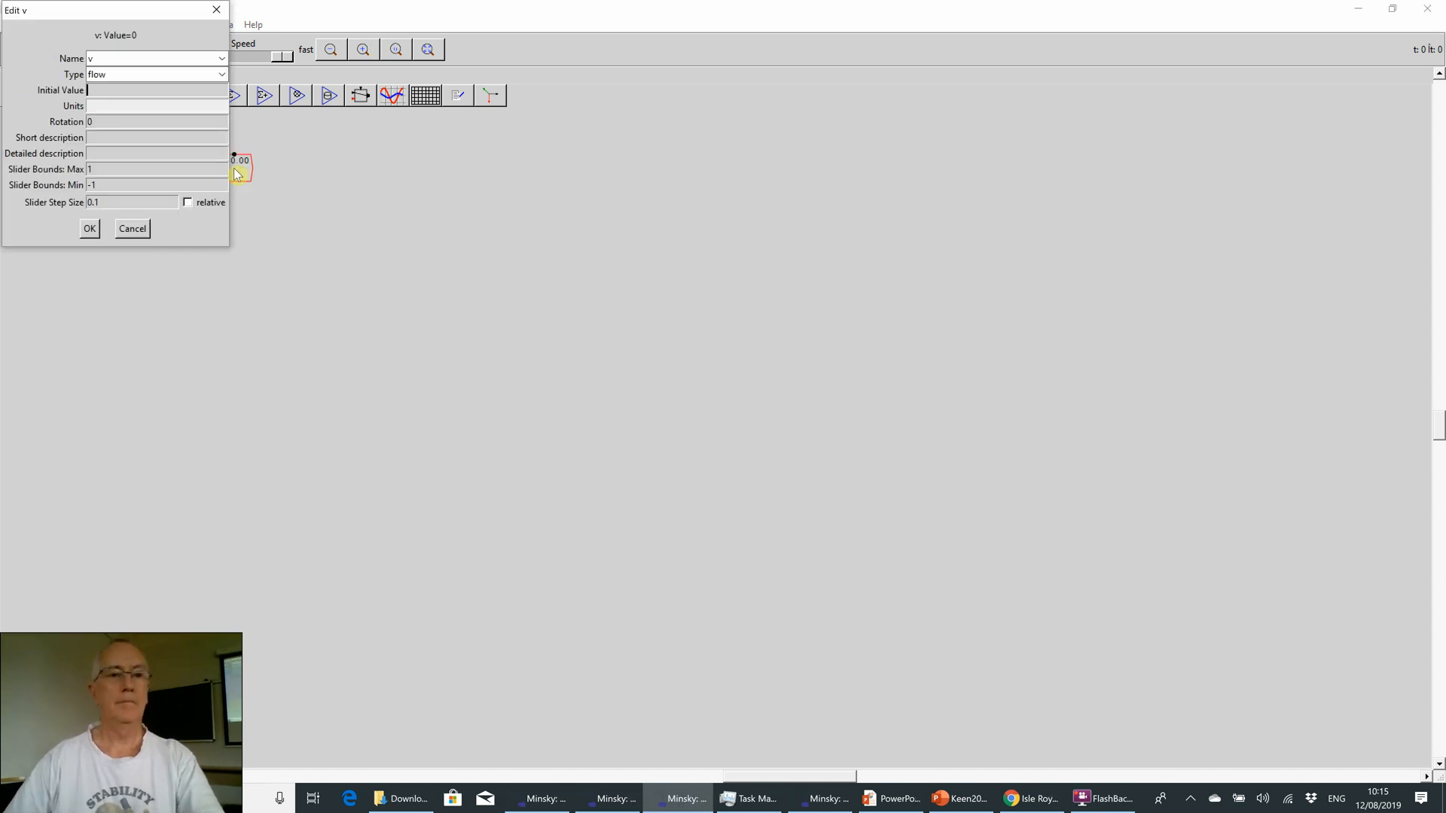
- Make v a parameter with initial value 3 and slider bounds from 2 to 4, and move it to the canvas's upper-left corner
click(206, 93)
text(3)
click(221, 73)
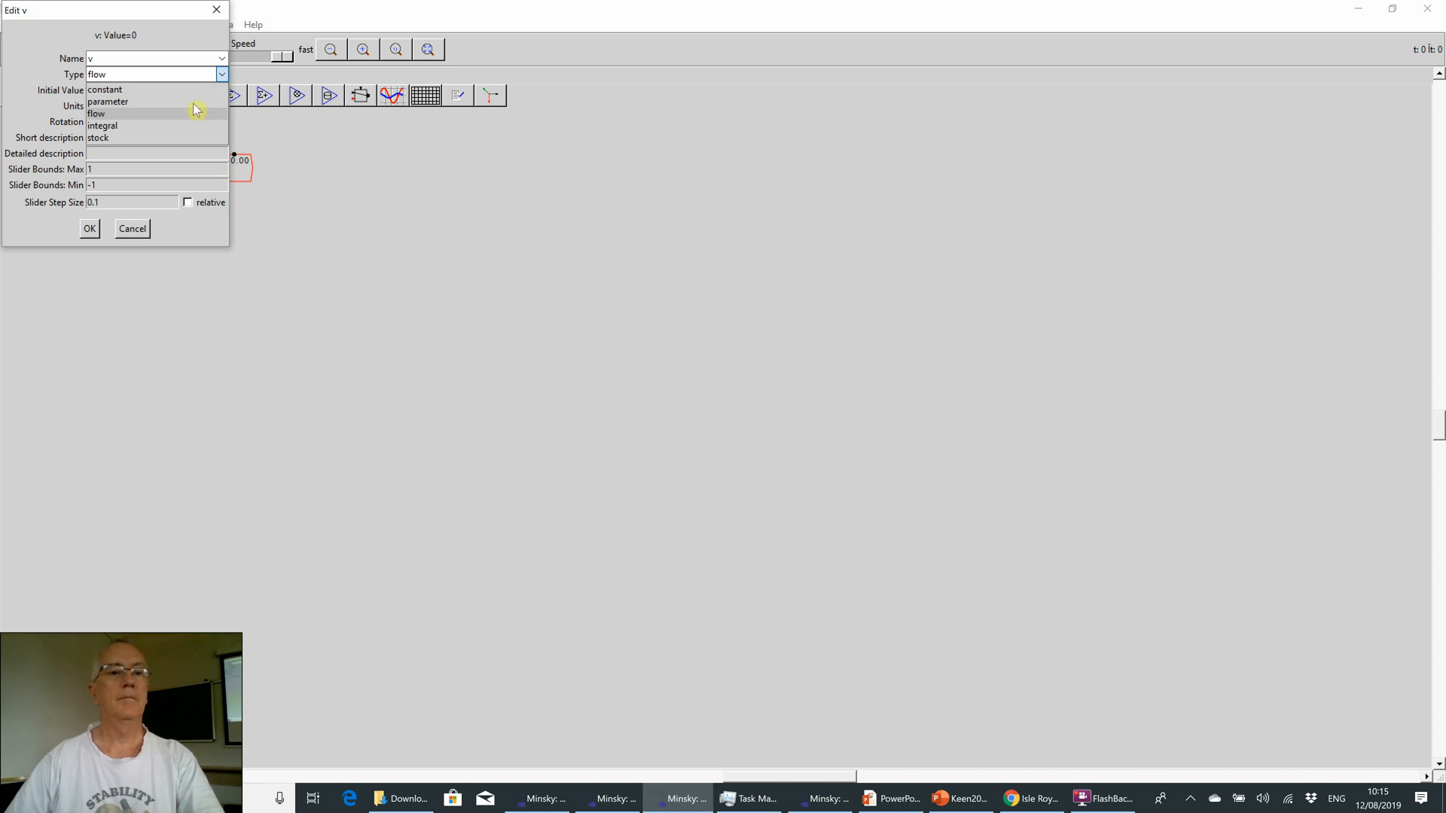
click(191, 102)
click(122, 166)
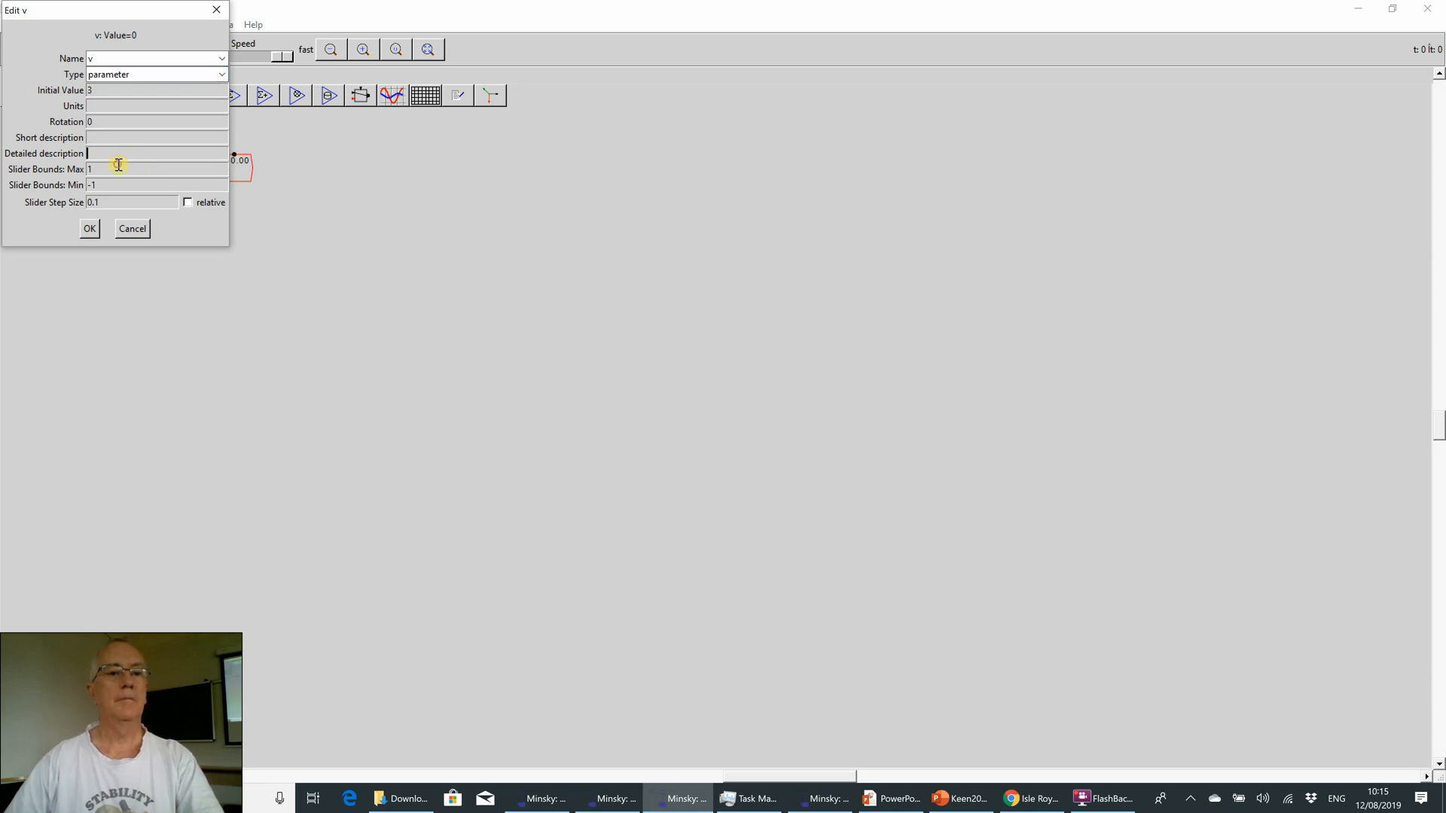
key(shift+End)
text(4)
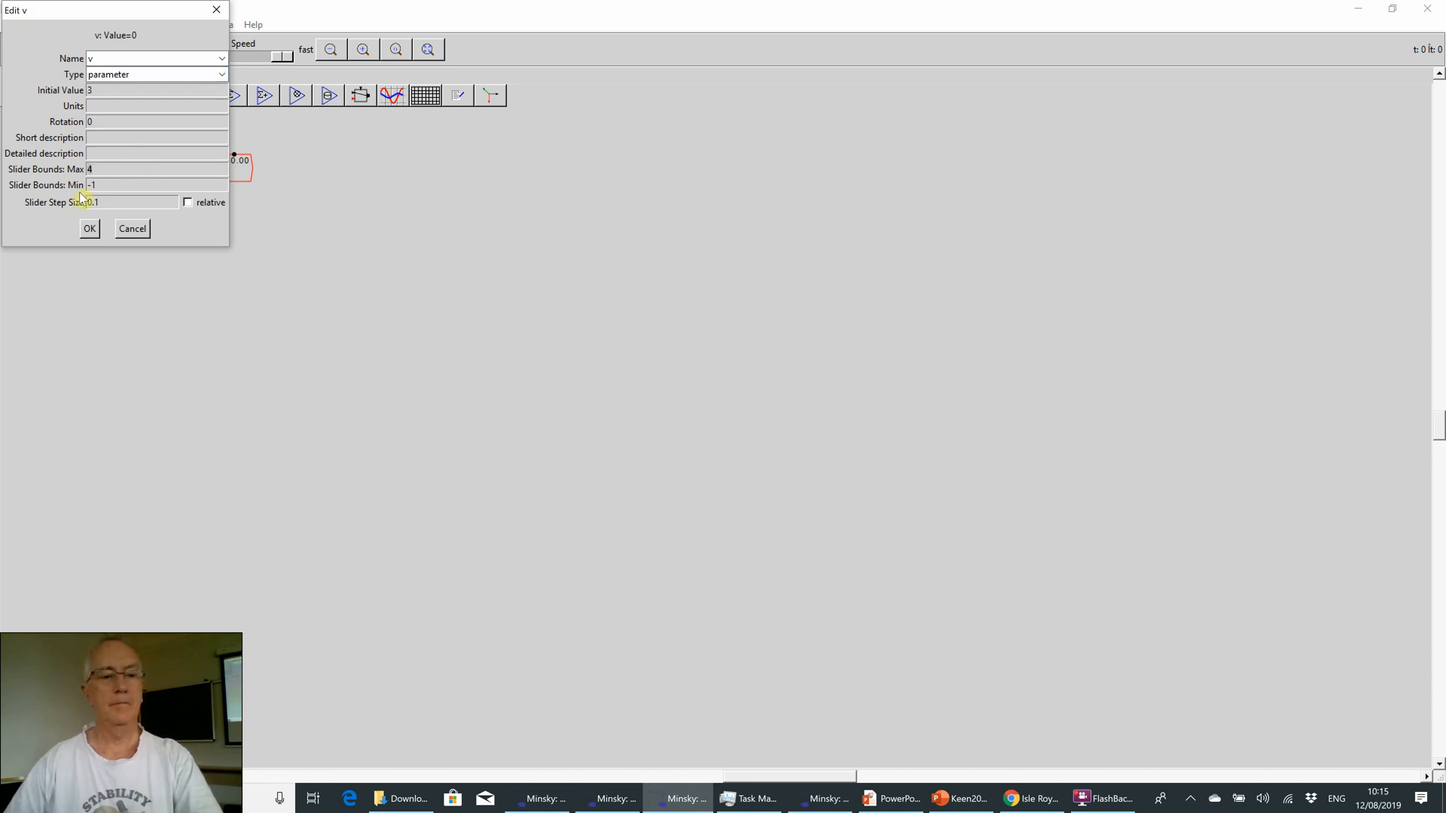
drag(99, 185, 43, 184)
text(2)
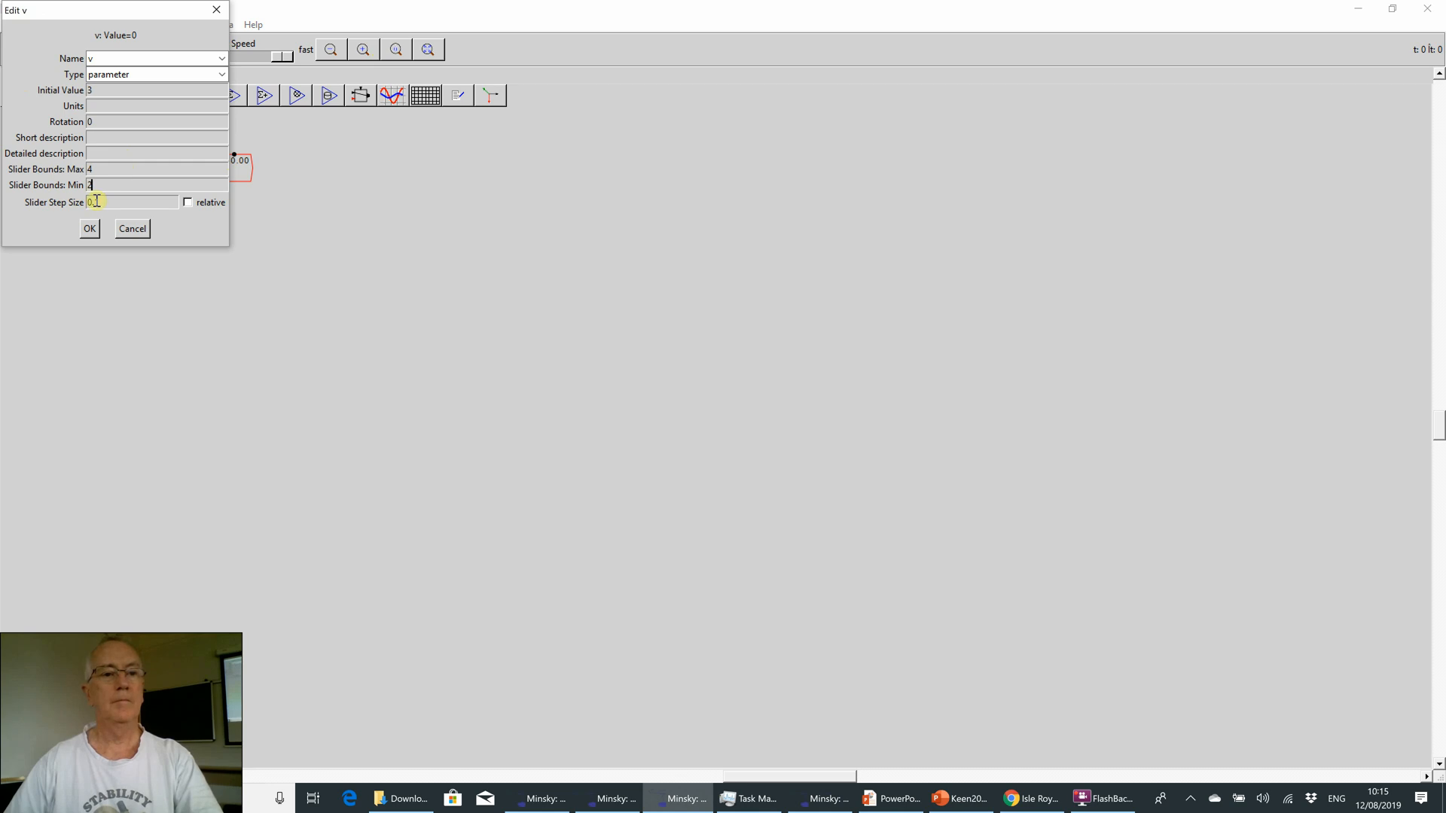
click(91, 228)
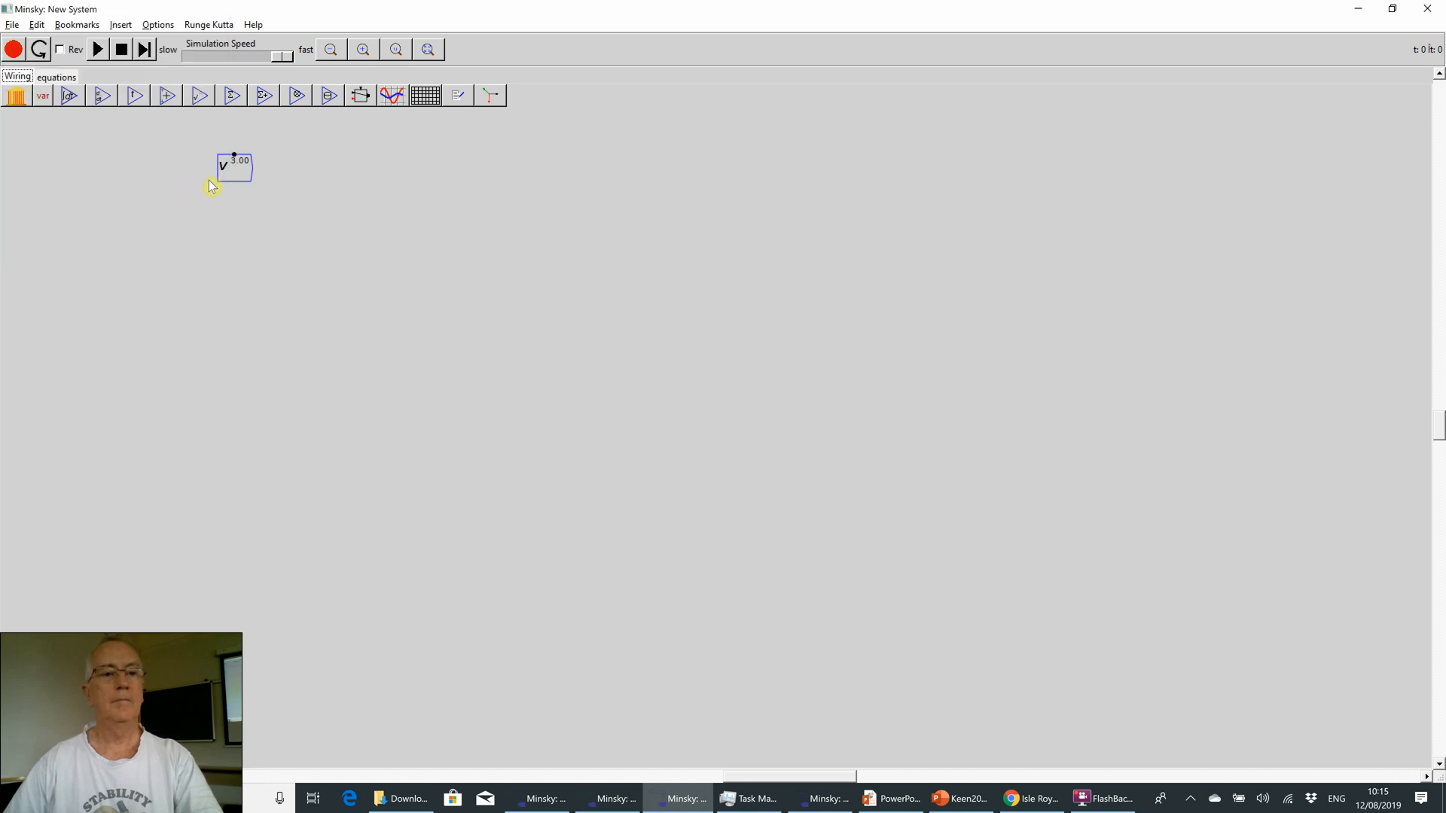
drag(195, 165, 65, 148)
drag(233, 174, 35, 147)
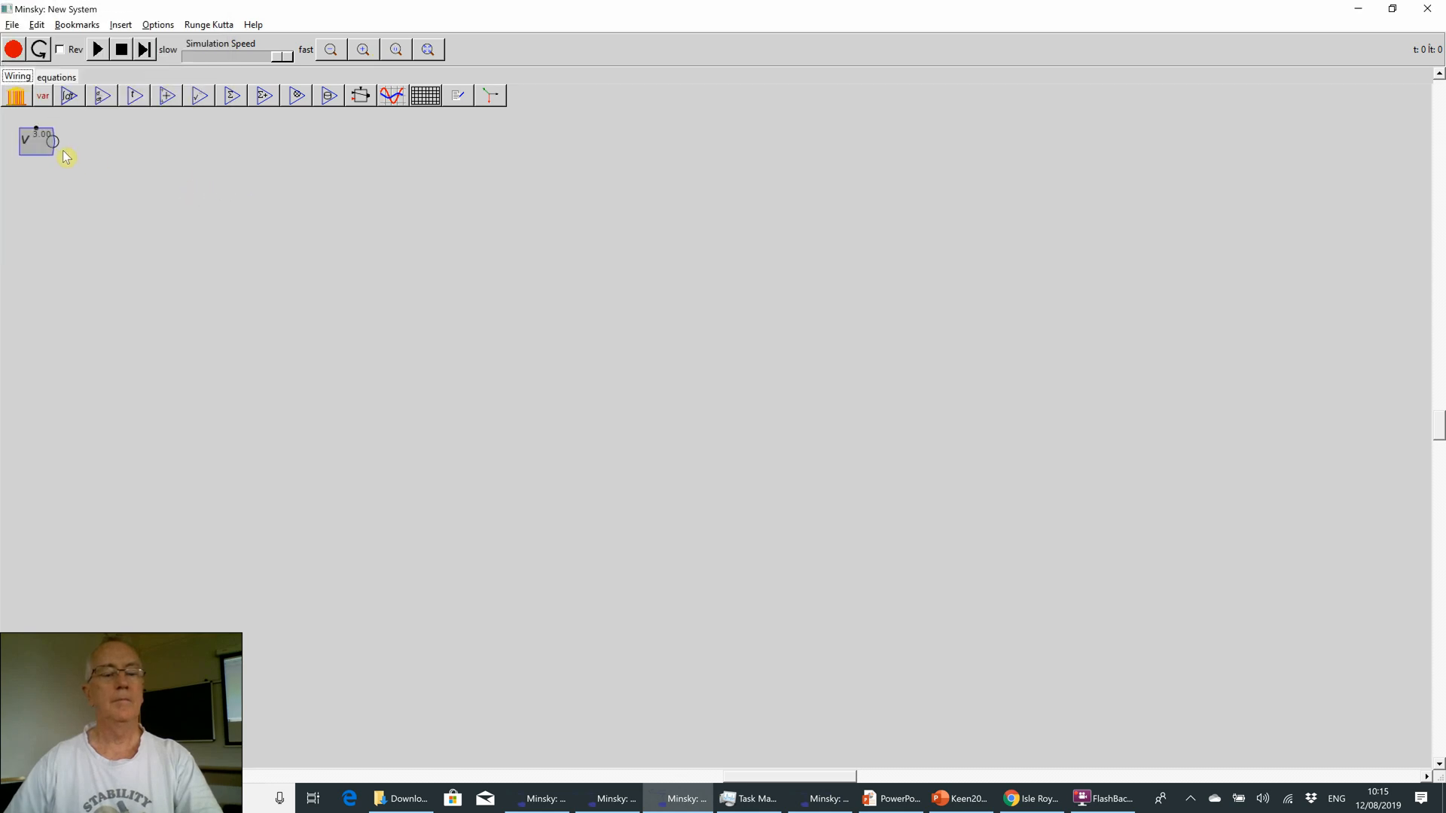
- Add a variable named \lambda_S to the right of the v parameter
click(357, 49)
click(356, 48)
click(358, 49)
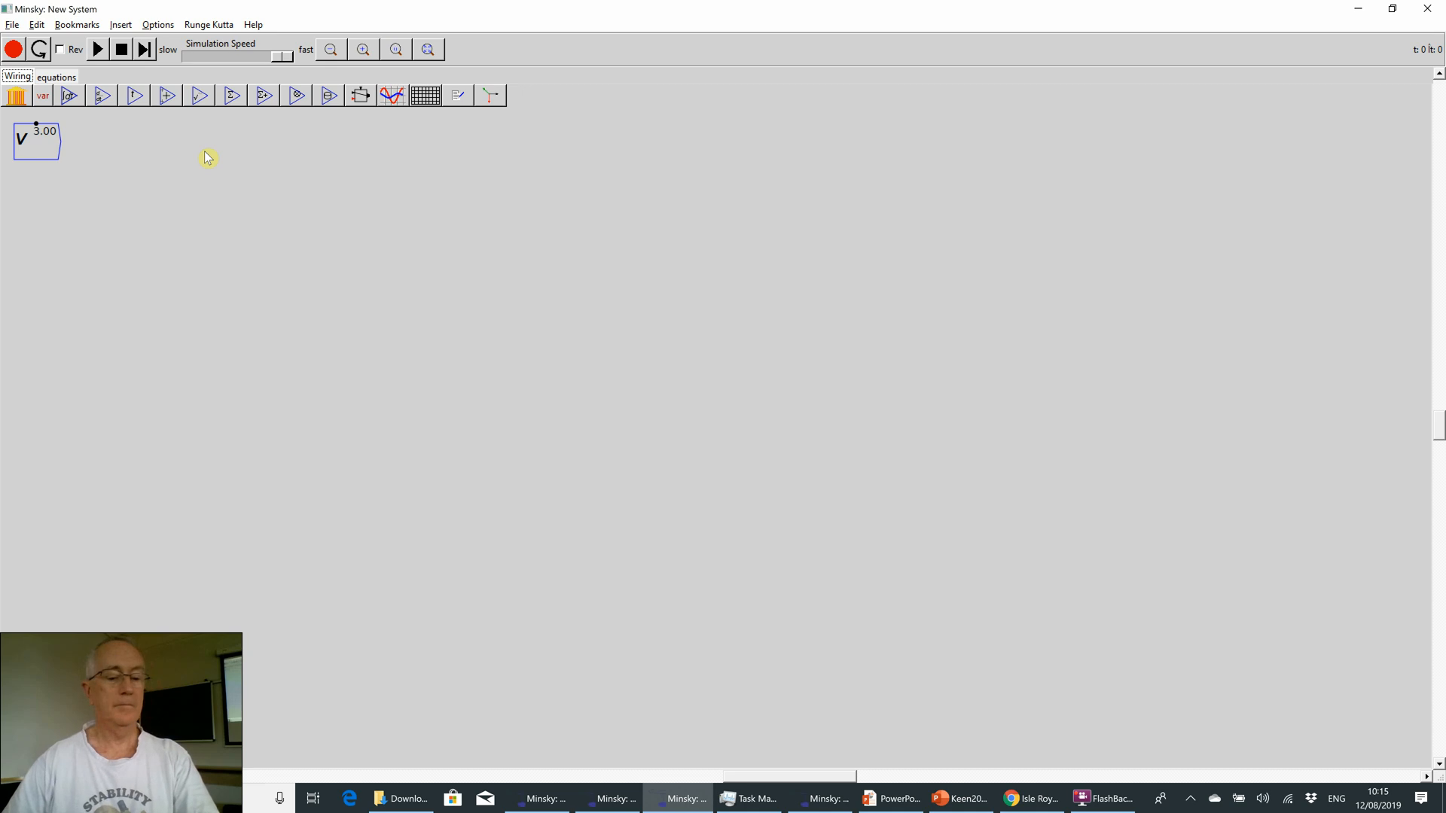
text(\)
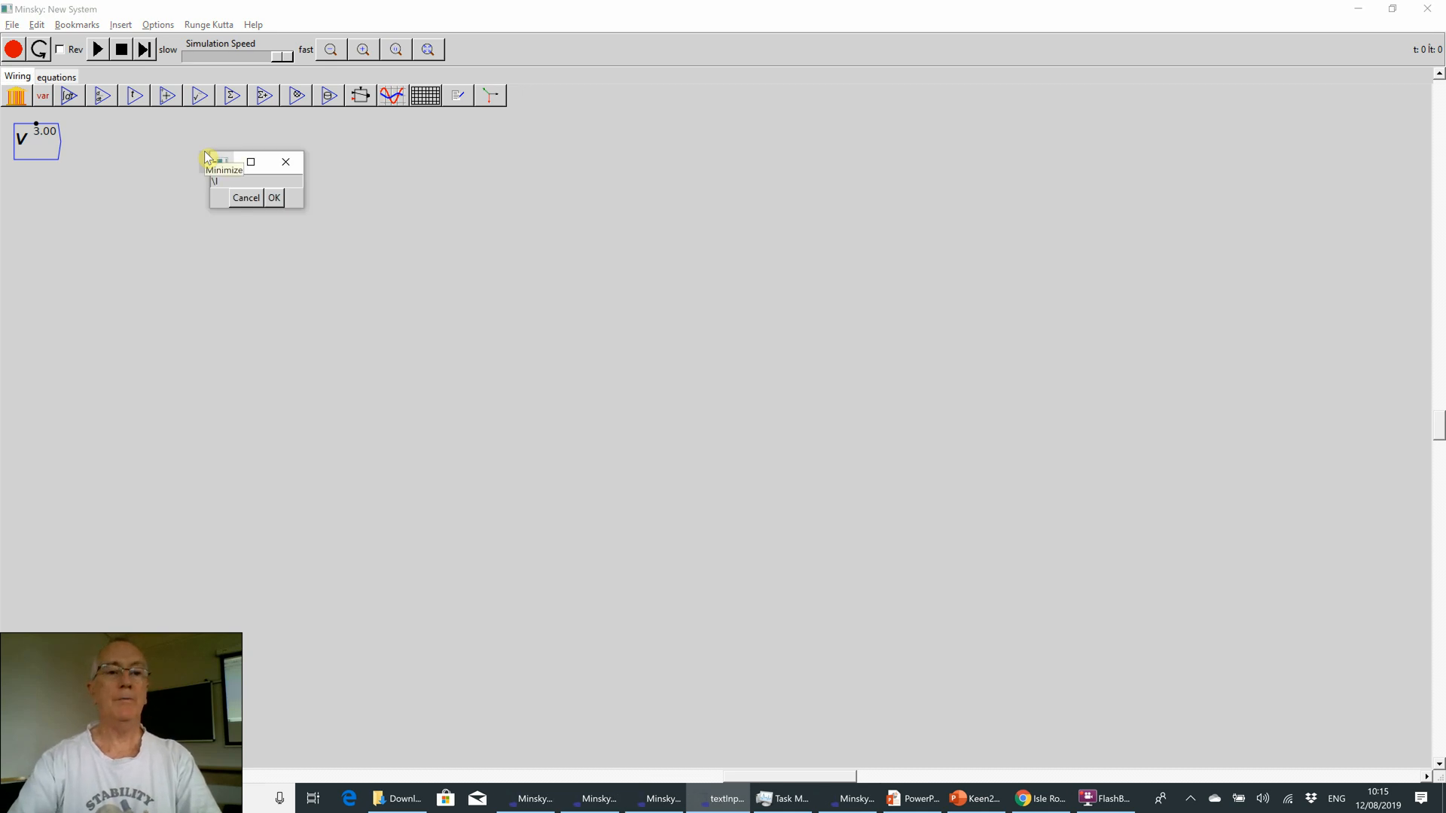
text(lambda)
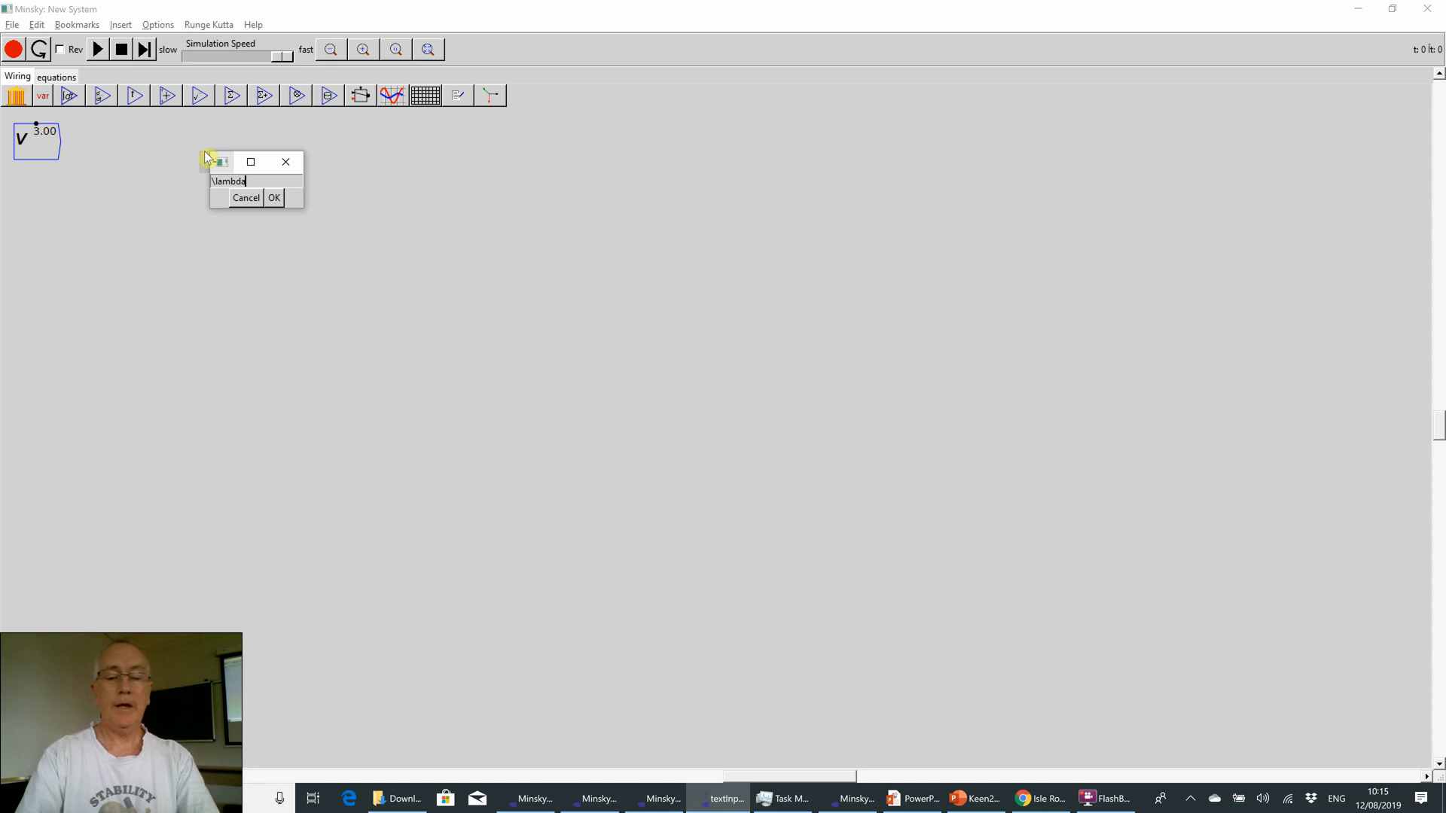
text(_S)
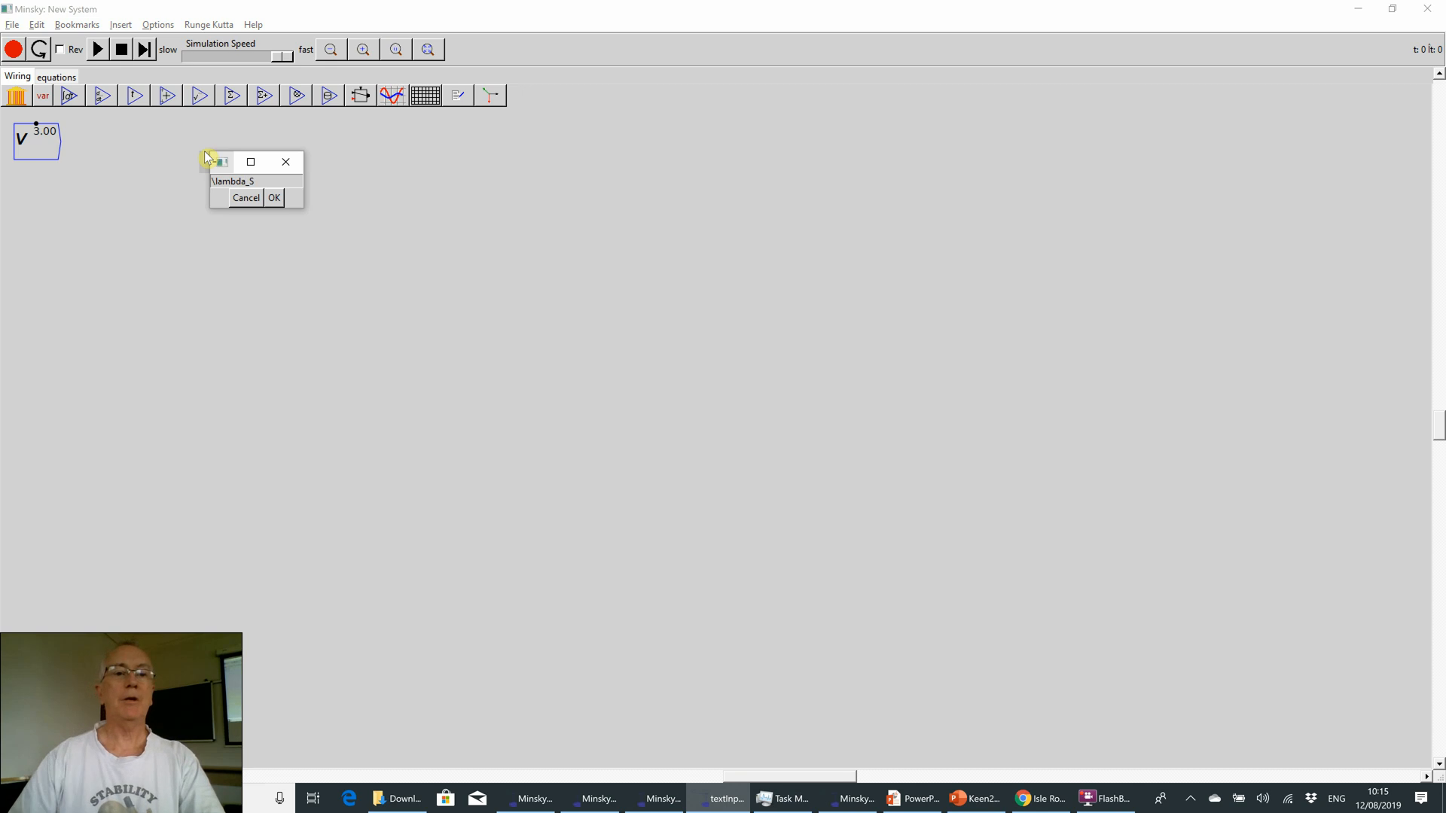
click(274, 197)
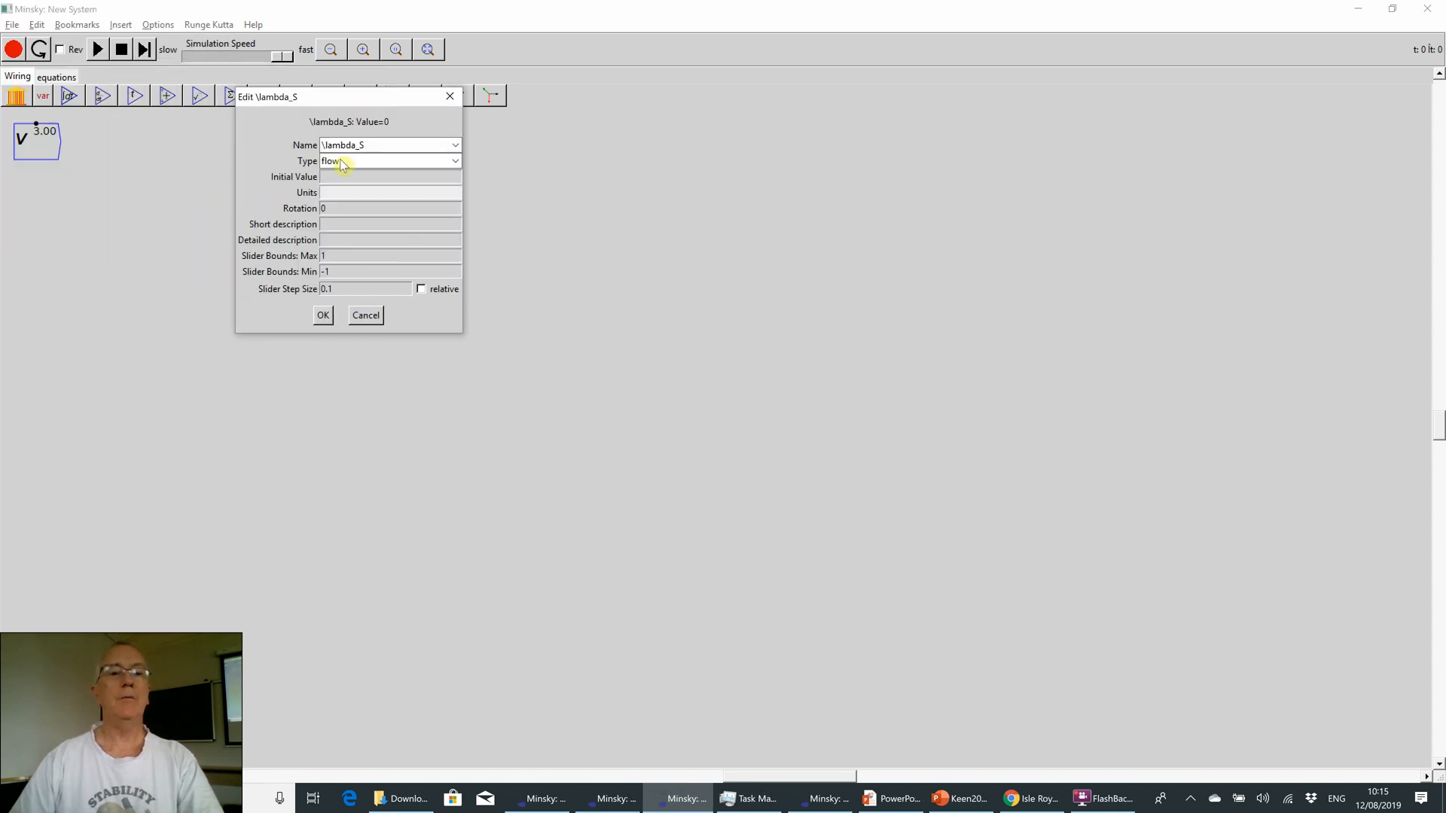
- Make \lambda_S a parameter with initial value 10 and slider bounds from 1 to 20
click(339, 159)
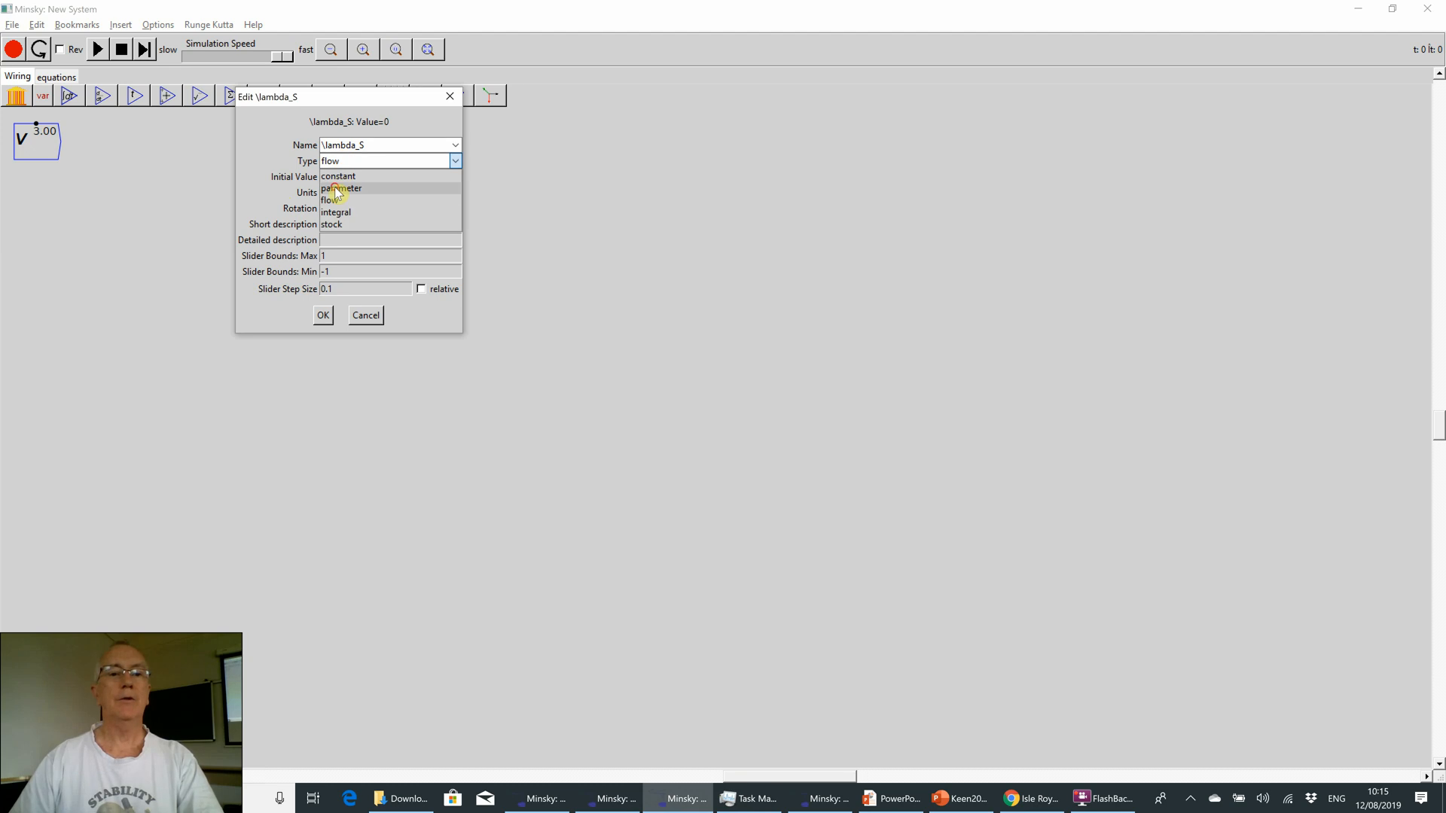
click(341, 187)
click(331, 175)
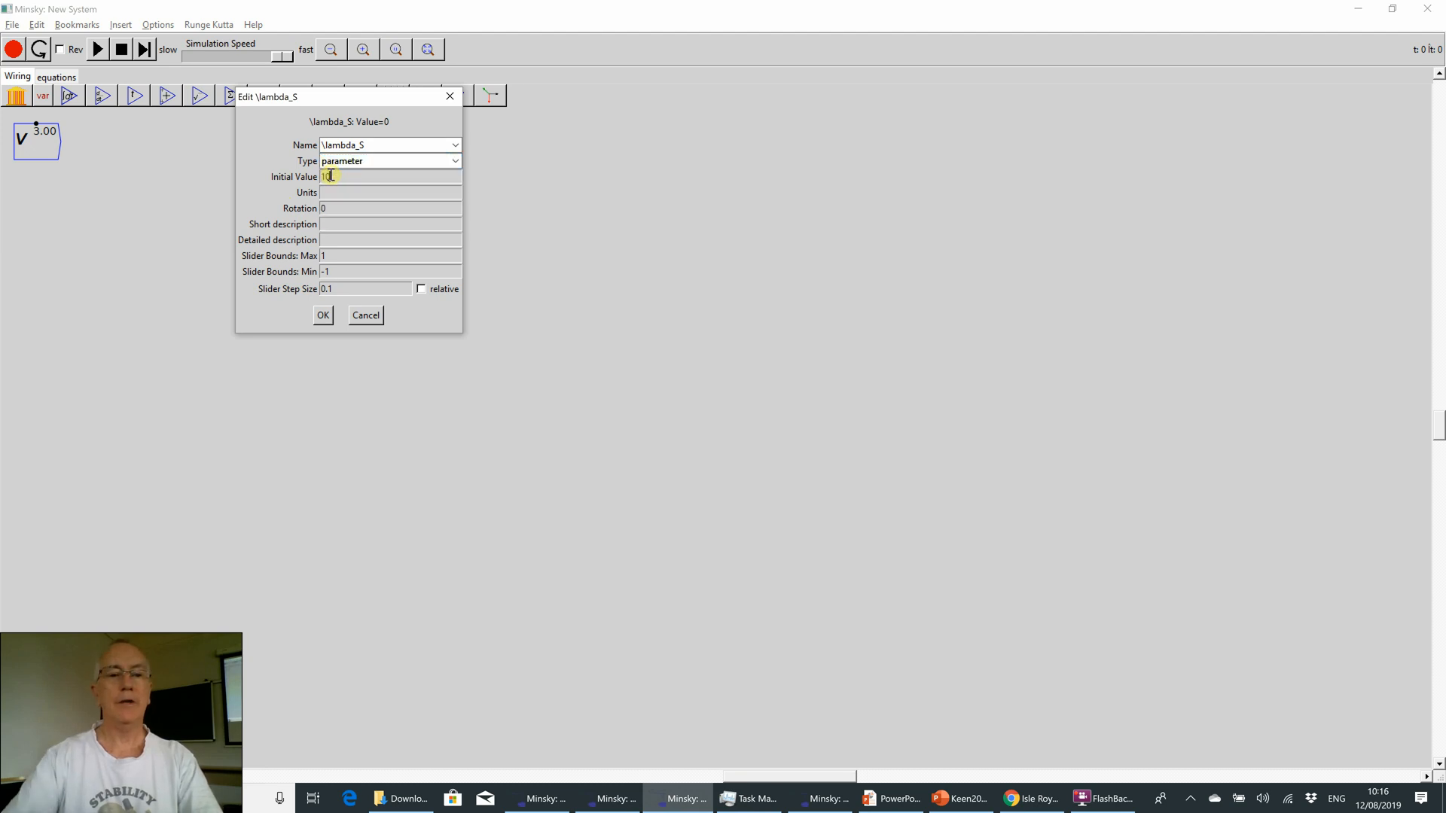
text(10)
click(322, 256)
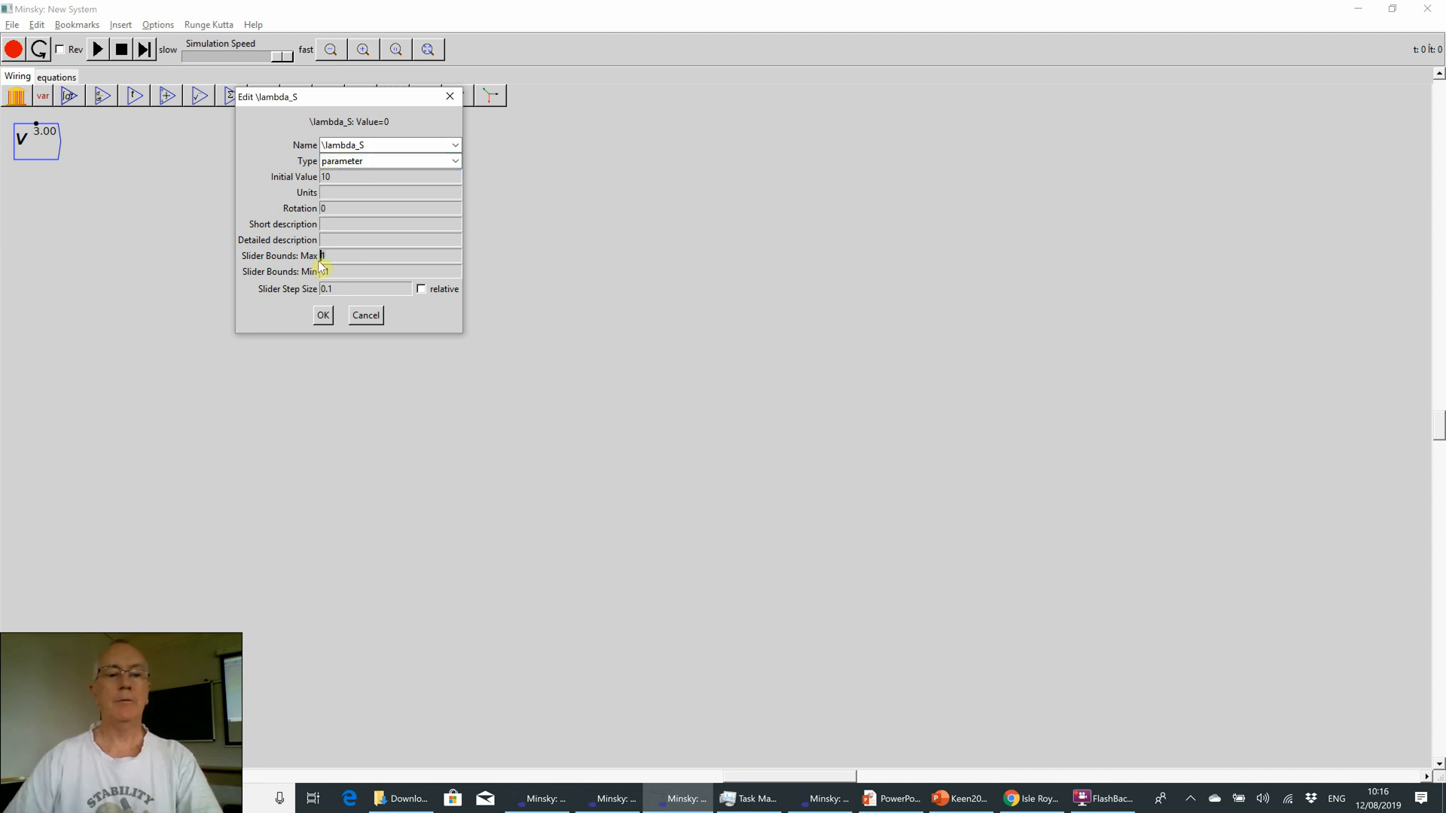
text(20)
click(335, 269)
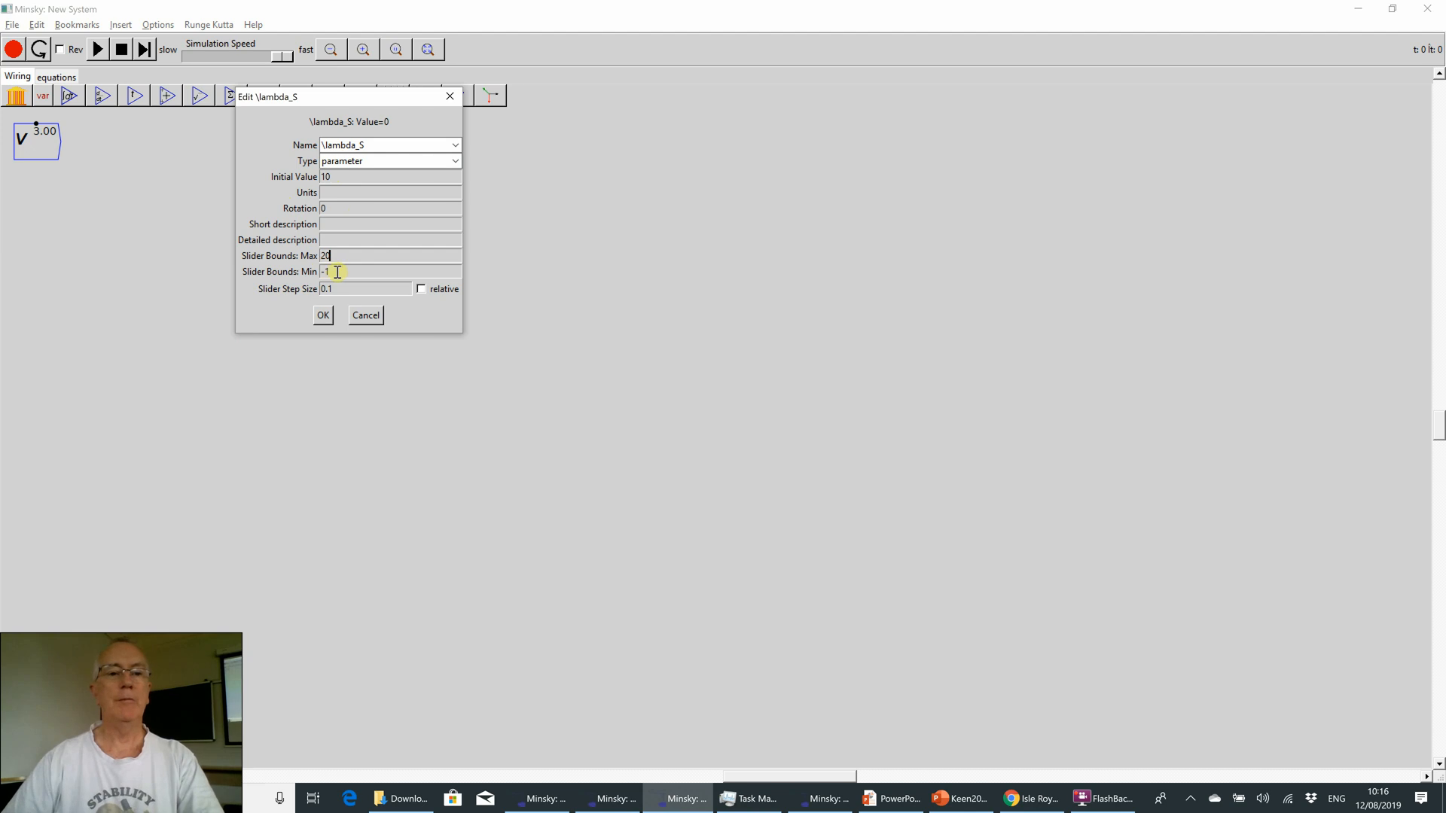
text(1)
click(326, 288)
key(BackSpace)
key(BackSpace)
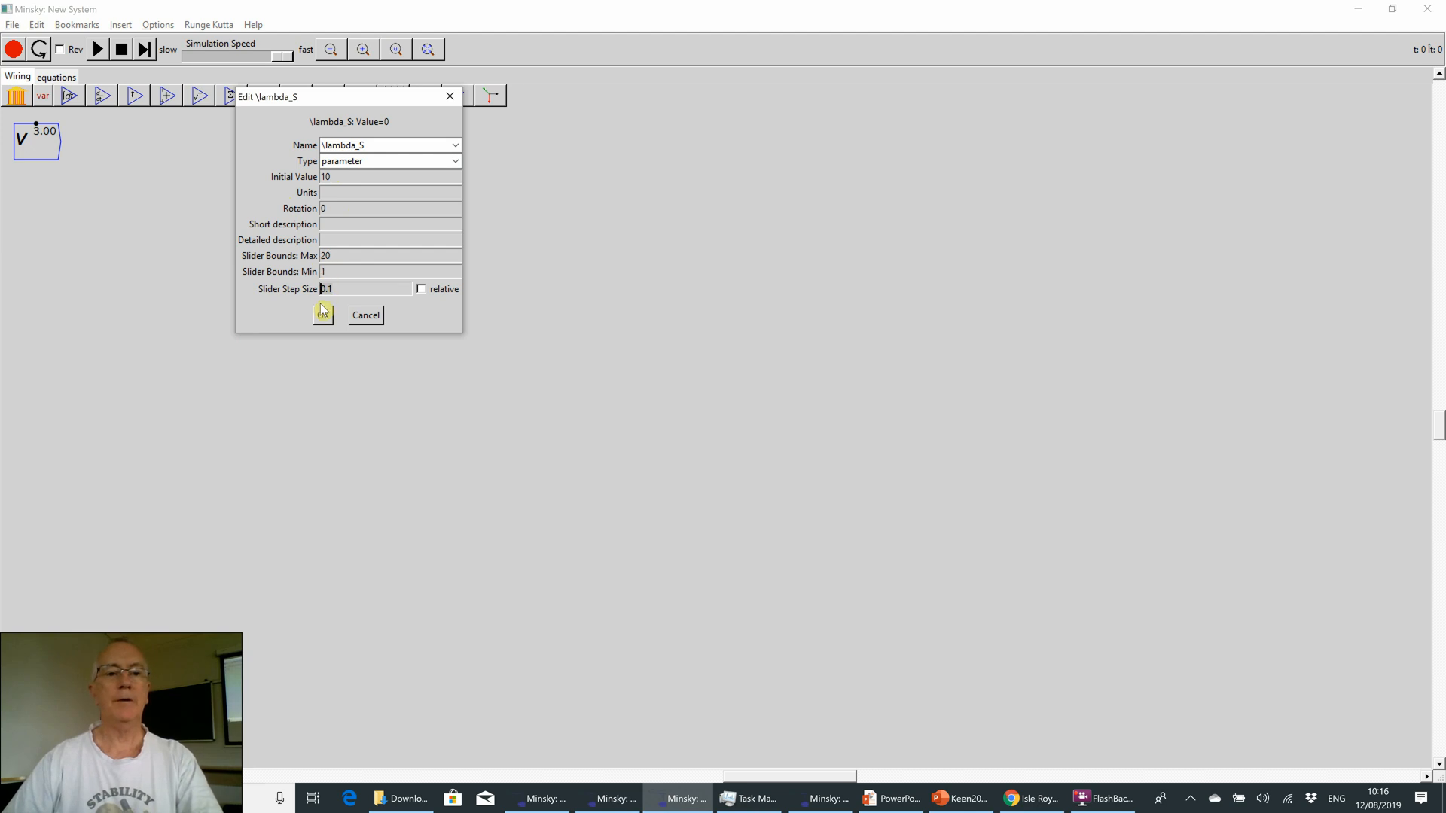
click(323, 315)
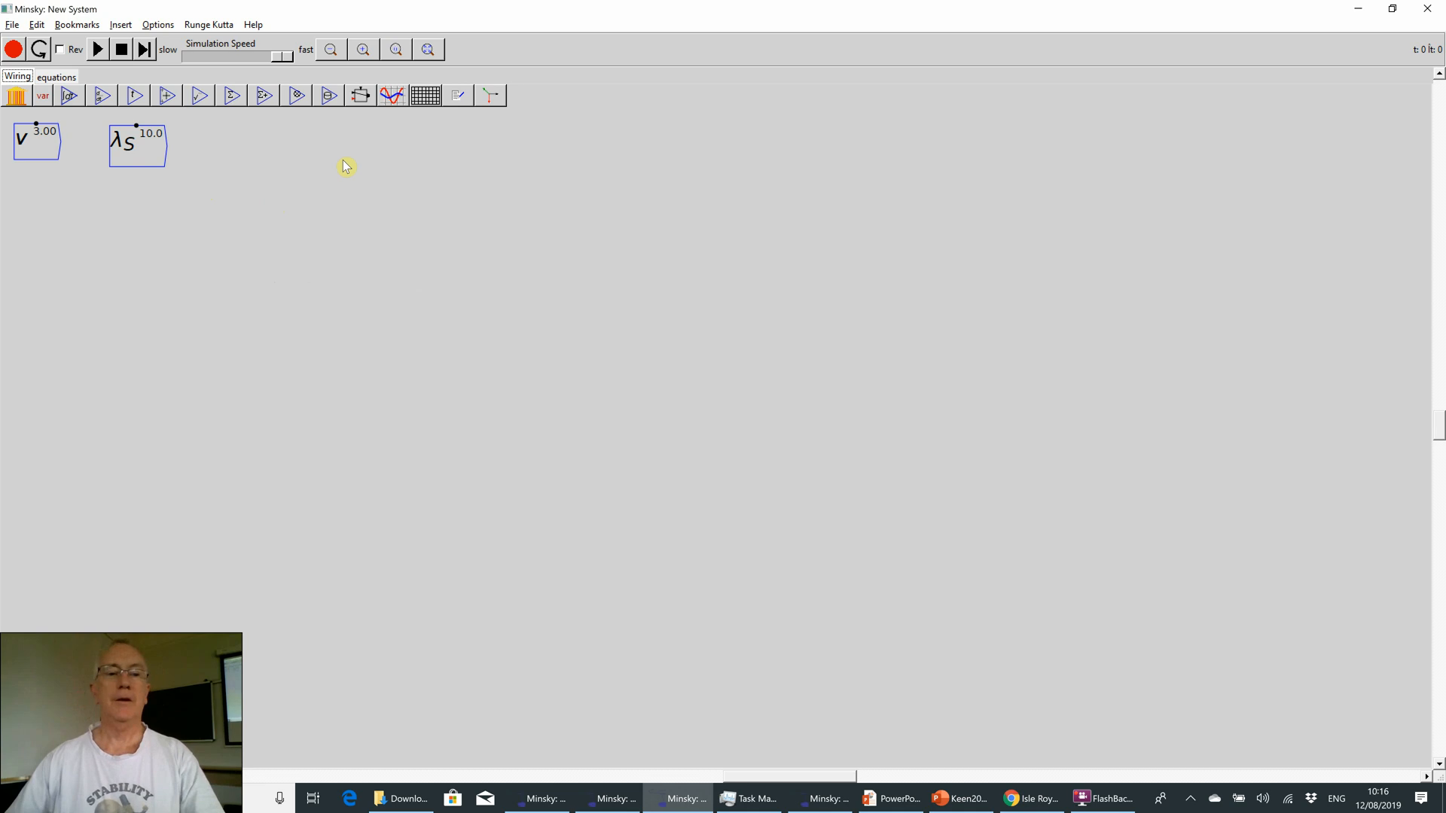
- Add a variable named \lambda_Z to the right of \lambda_S and make it a parameter with initial value 0.6
text(\)
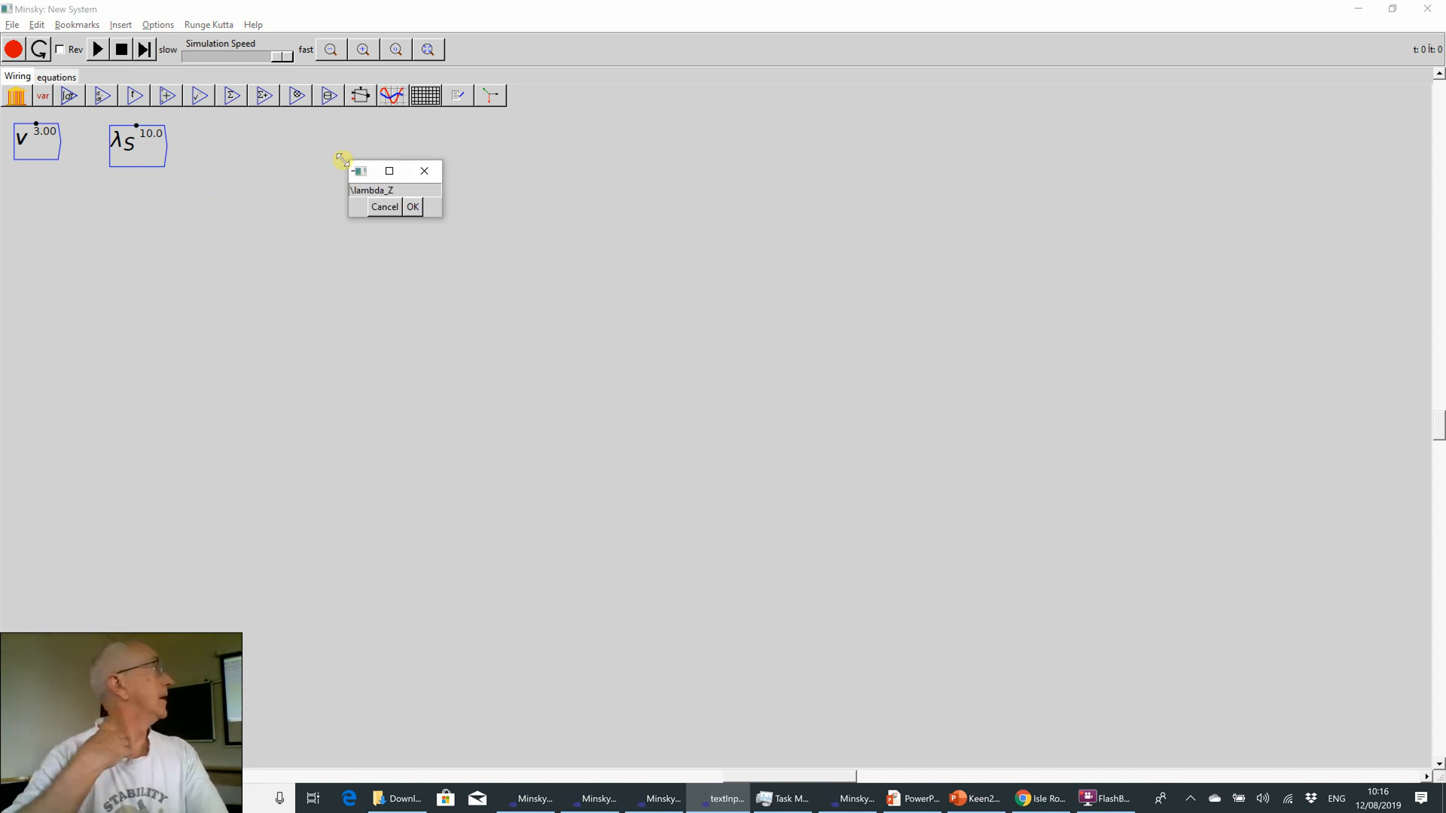
text(lambda_Z)
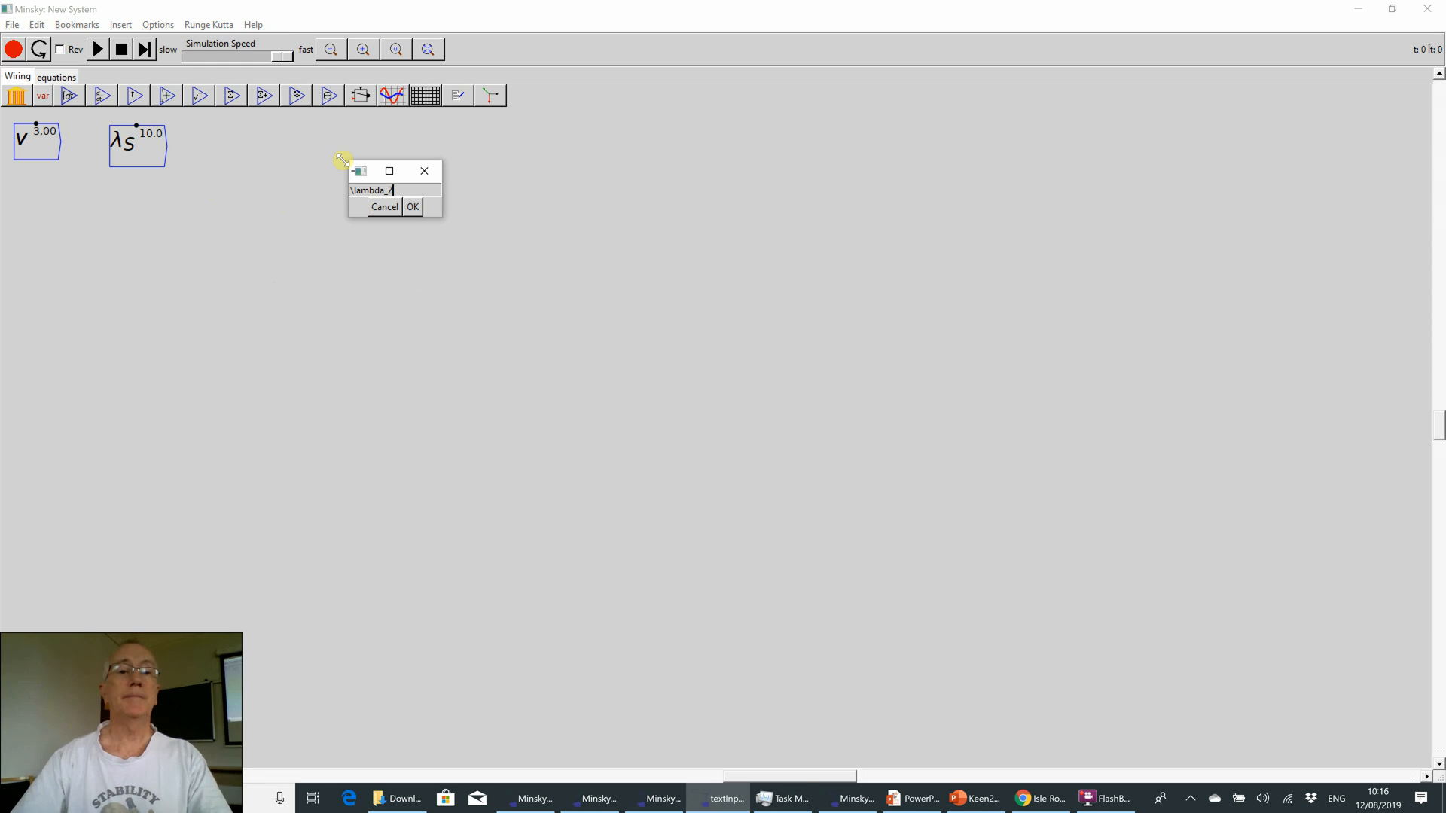
key(Return)
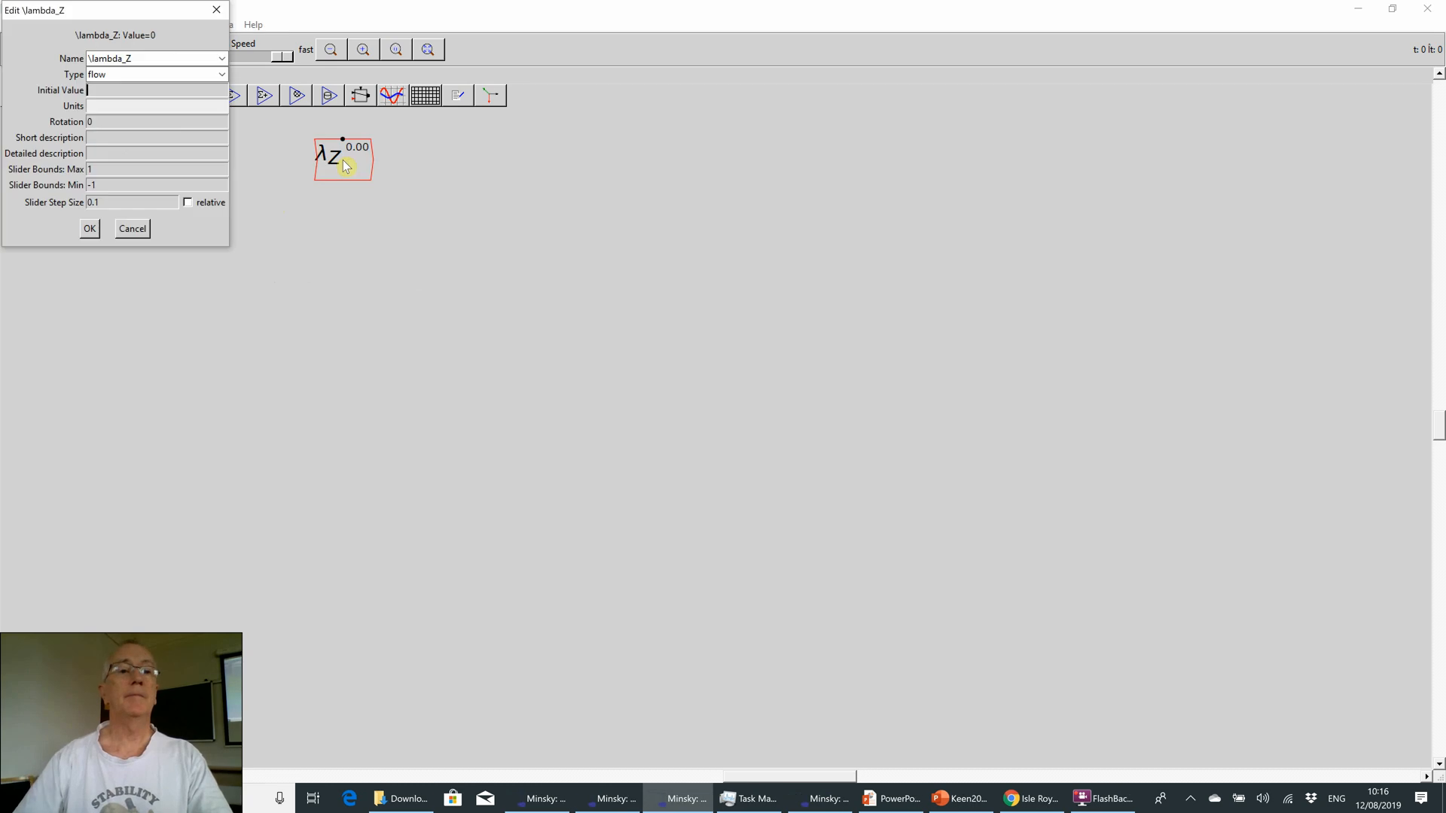
click(221, 74)
click(164, 105)
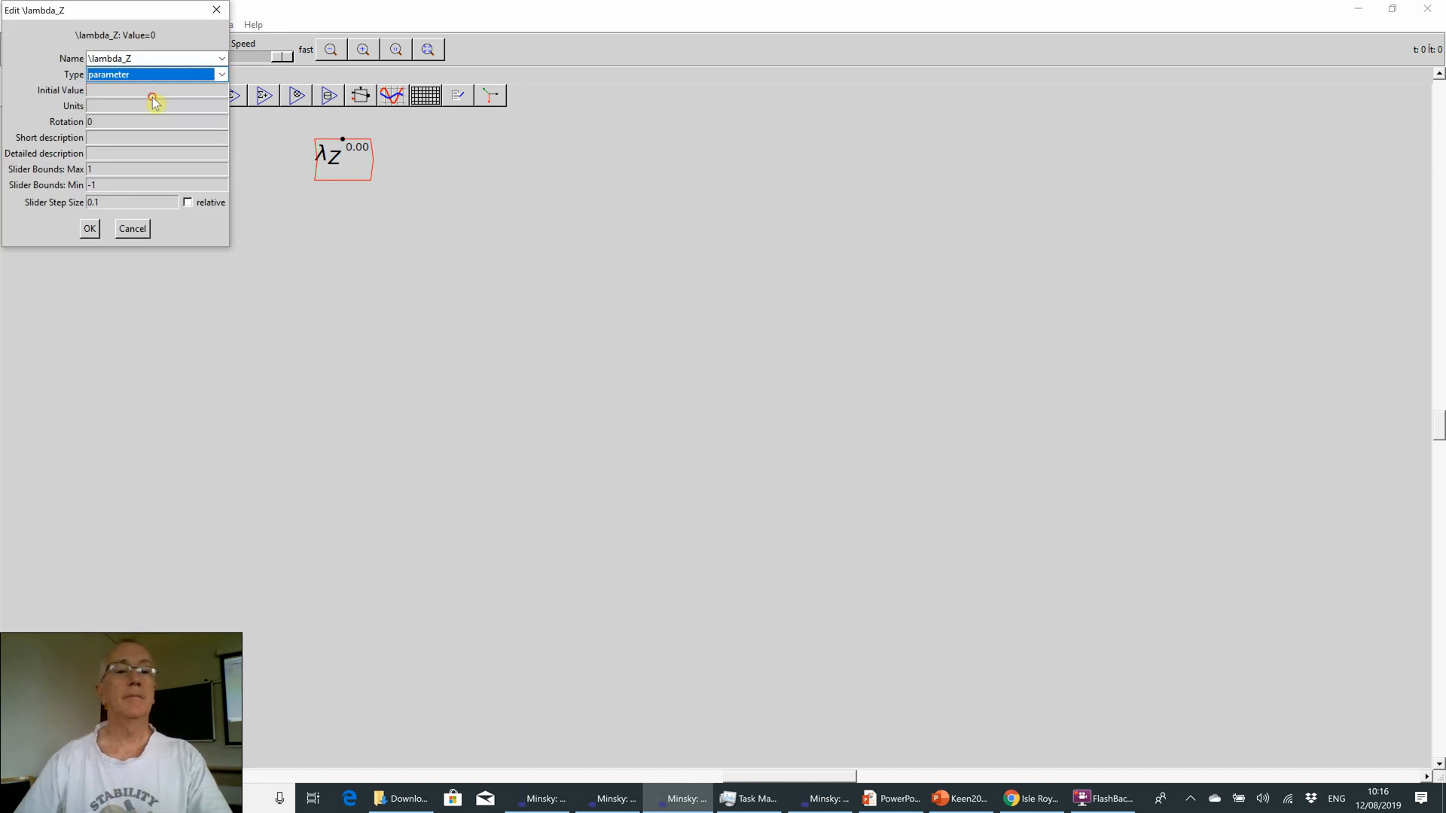
click(156, 91)
text(.6)
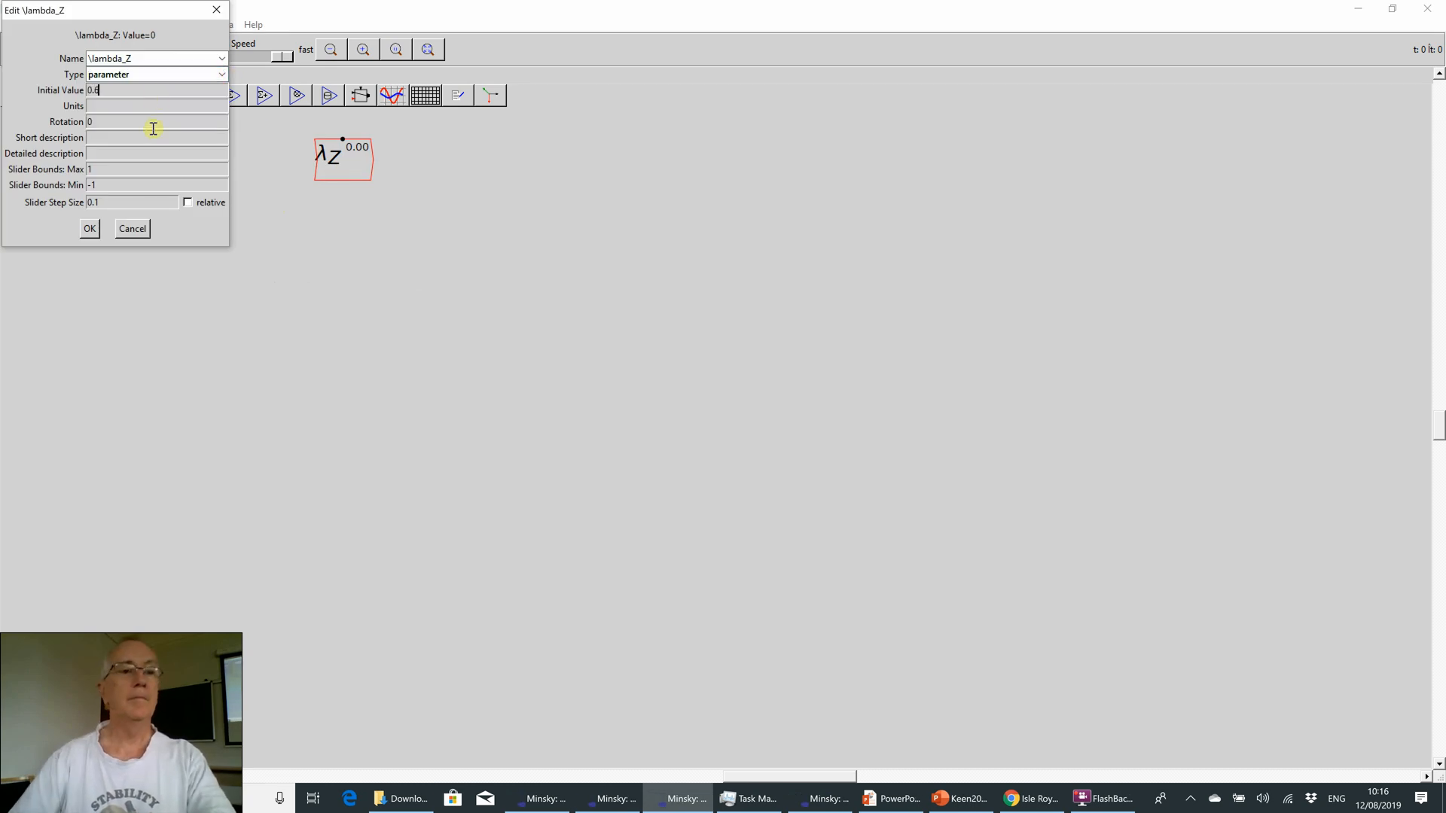
- Give \lambda_Z slider bounds from 0.5 to 0.7 with step size 0.01, and line it up beside \lambda_S
click(89, 168)
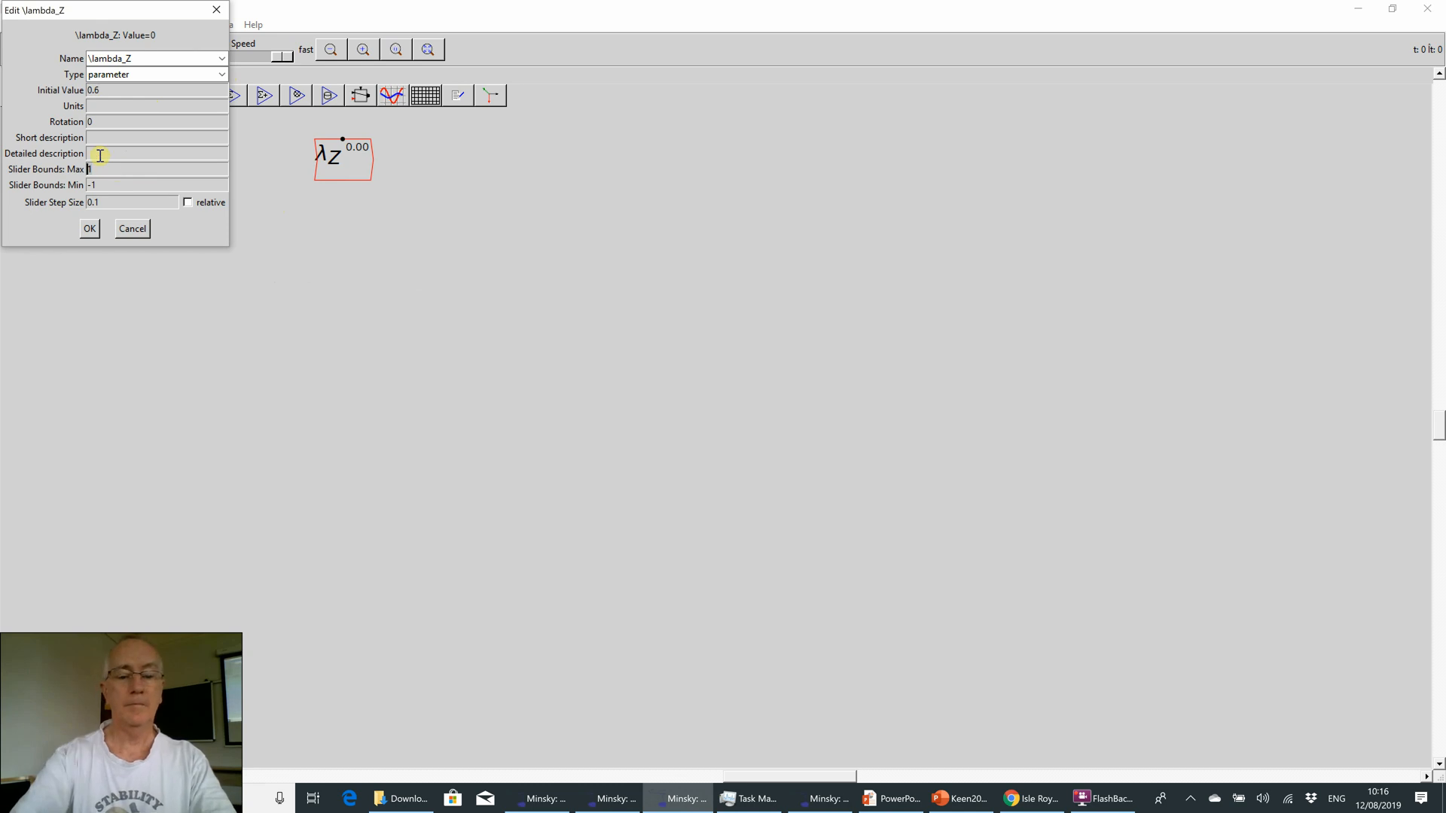
text(0.7)
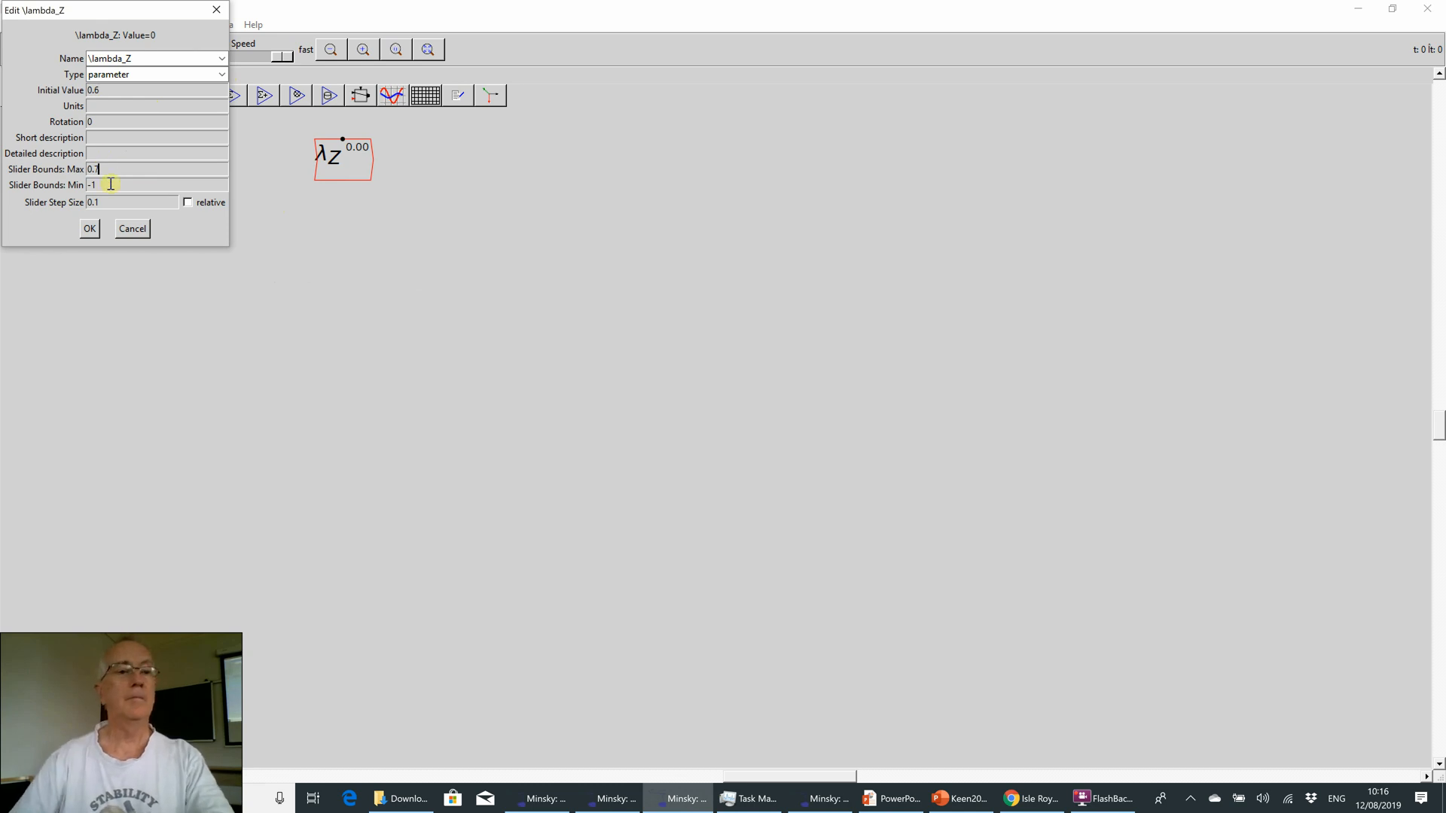
click(90, 185)
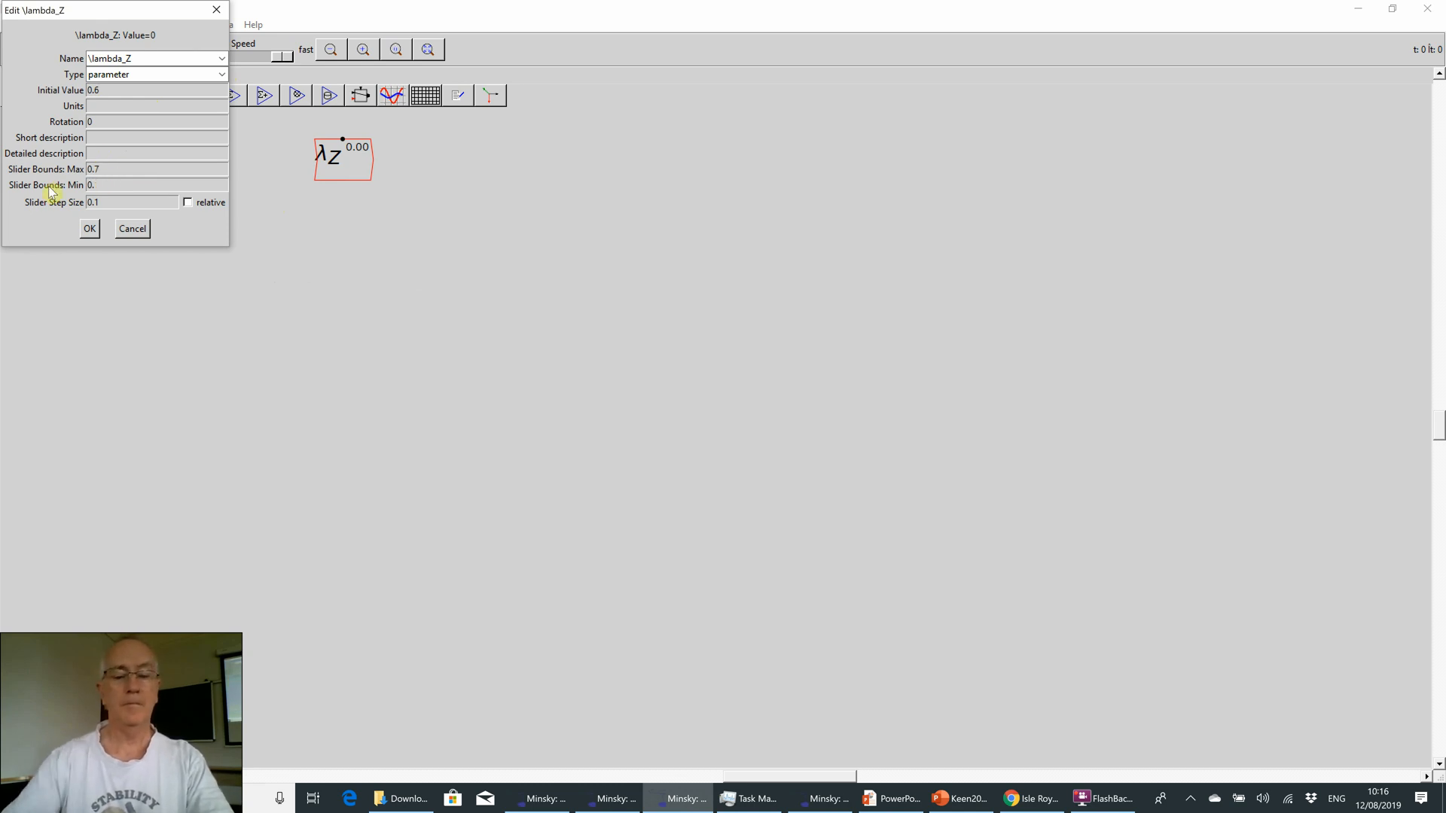
text(0.5)
click(100, 197)
click(108, 200)
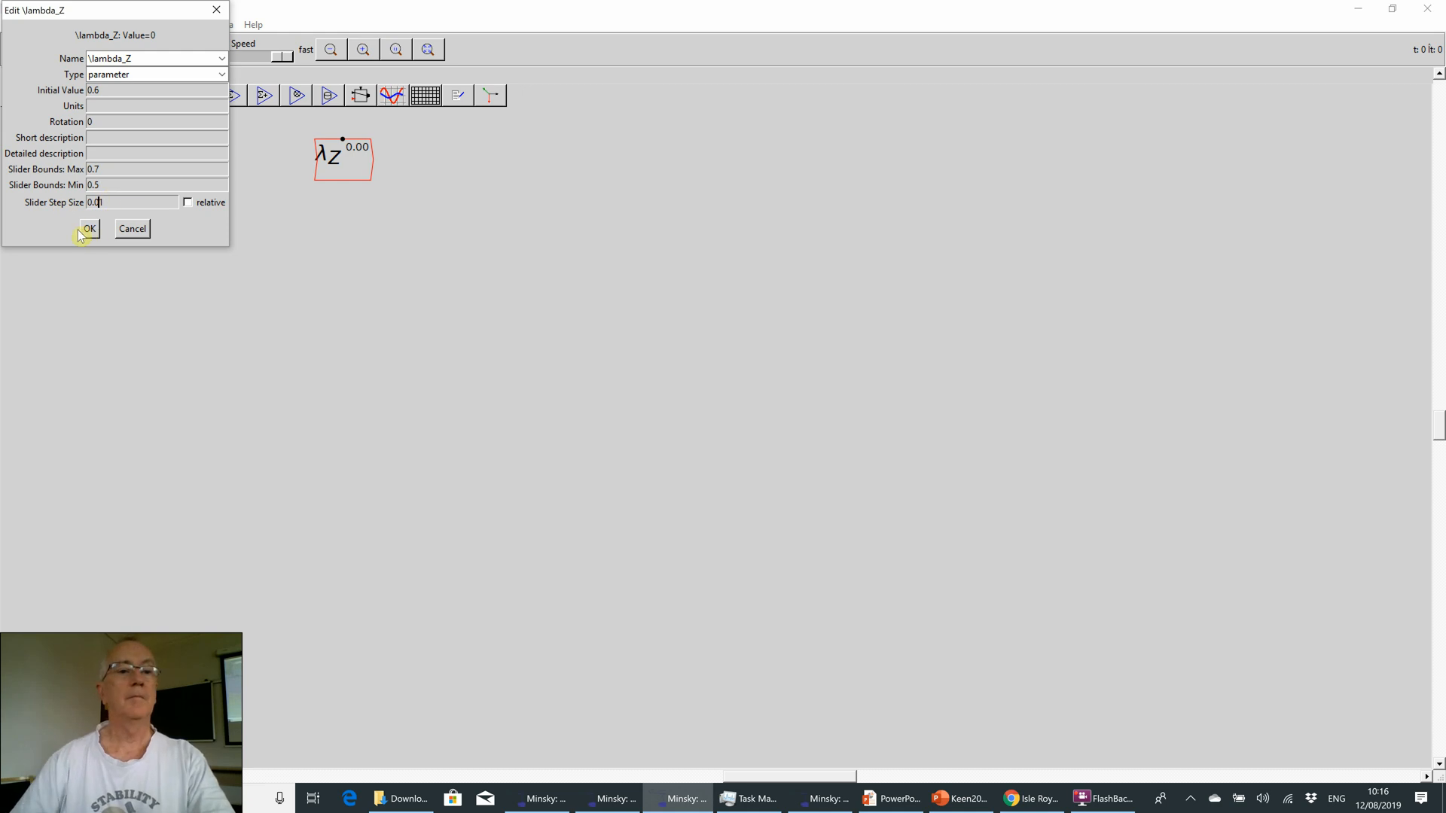
click(91, 229)
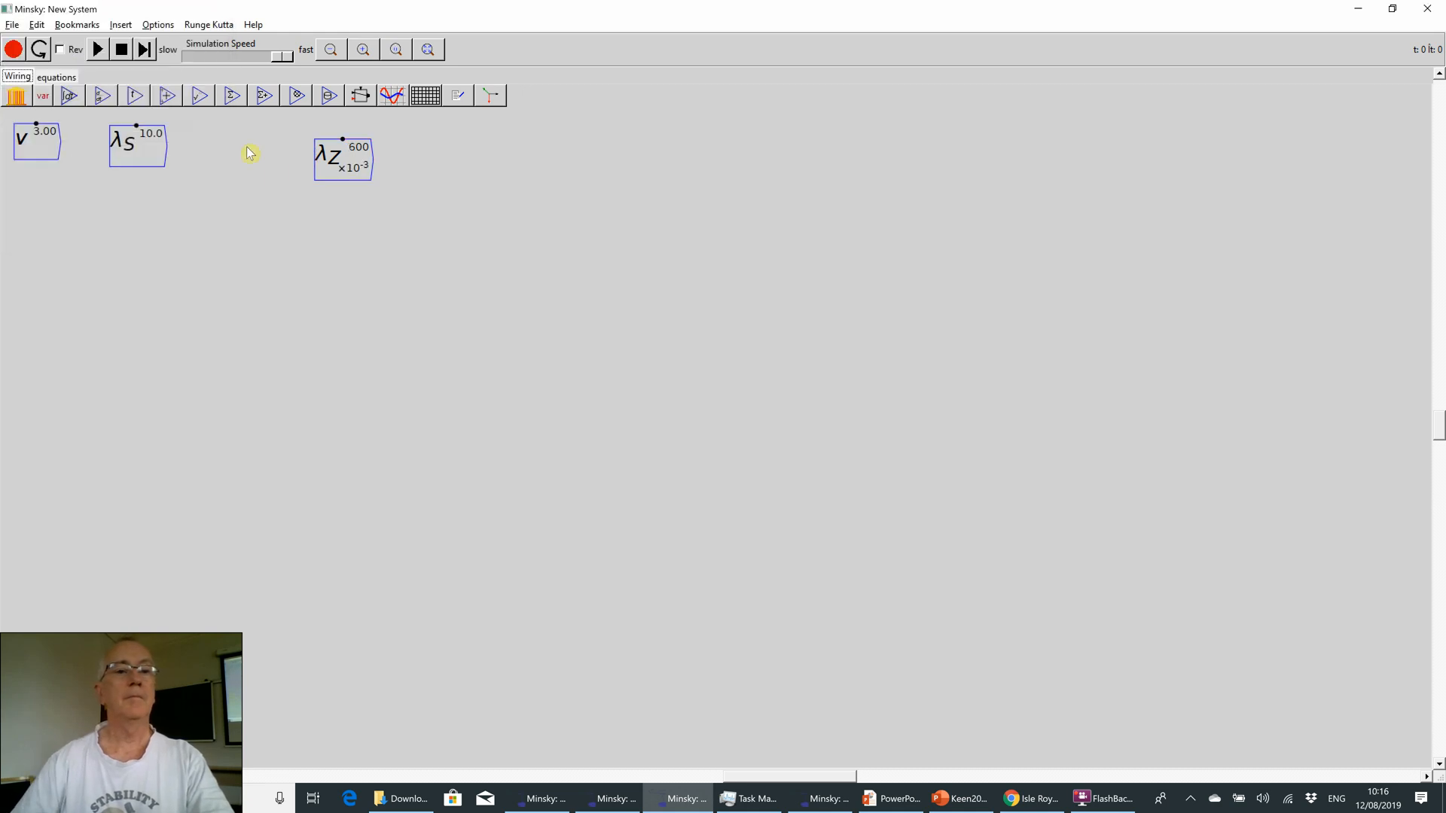
drag(318, 161, 134, 159)
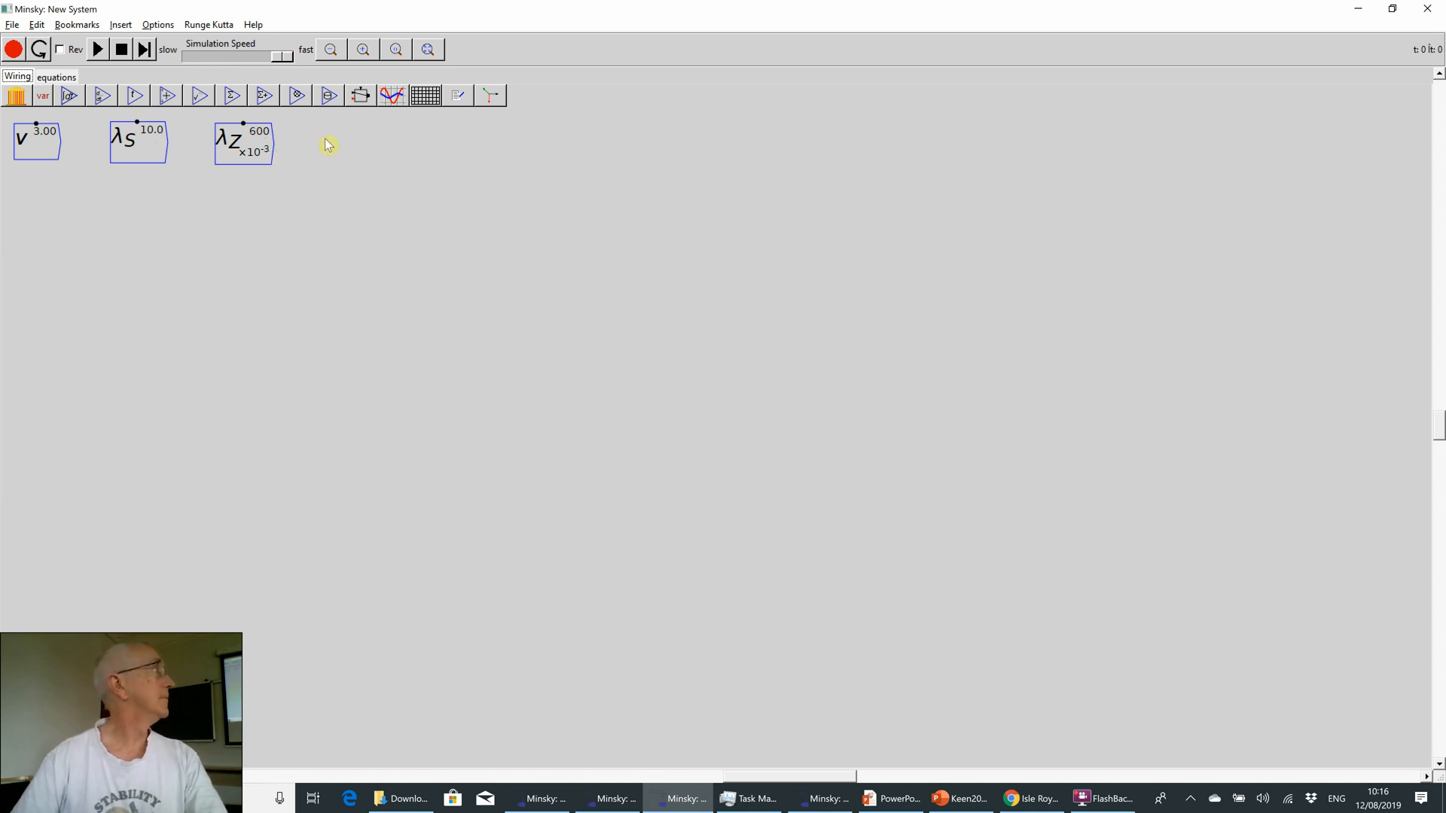
- Add a variable named \delta_K to the right of \lambda_Z and make it a parameter with initial value 0.1
text(\delta_K)
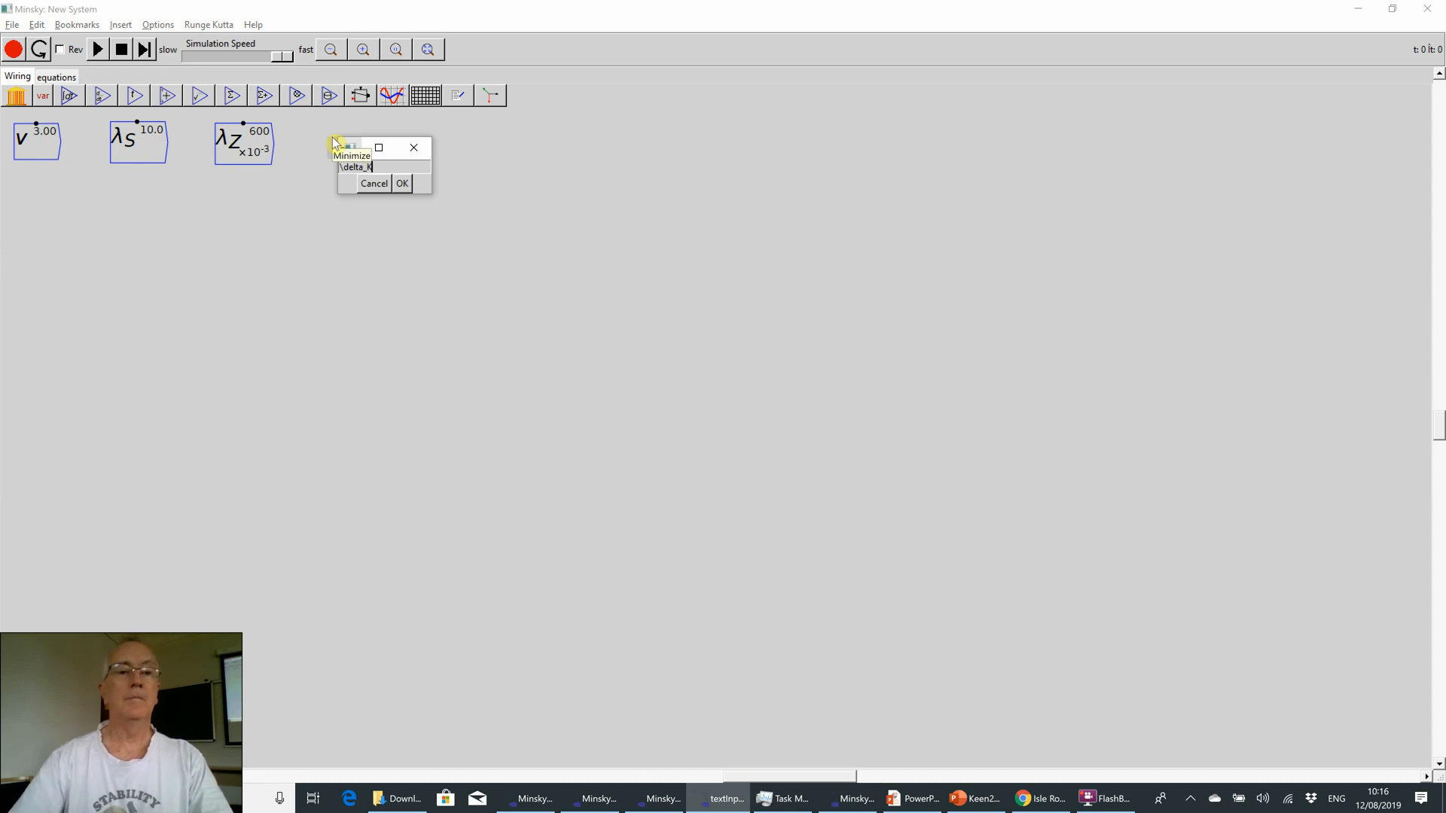
key(Return)
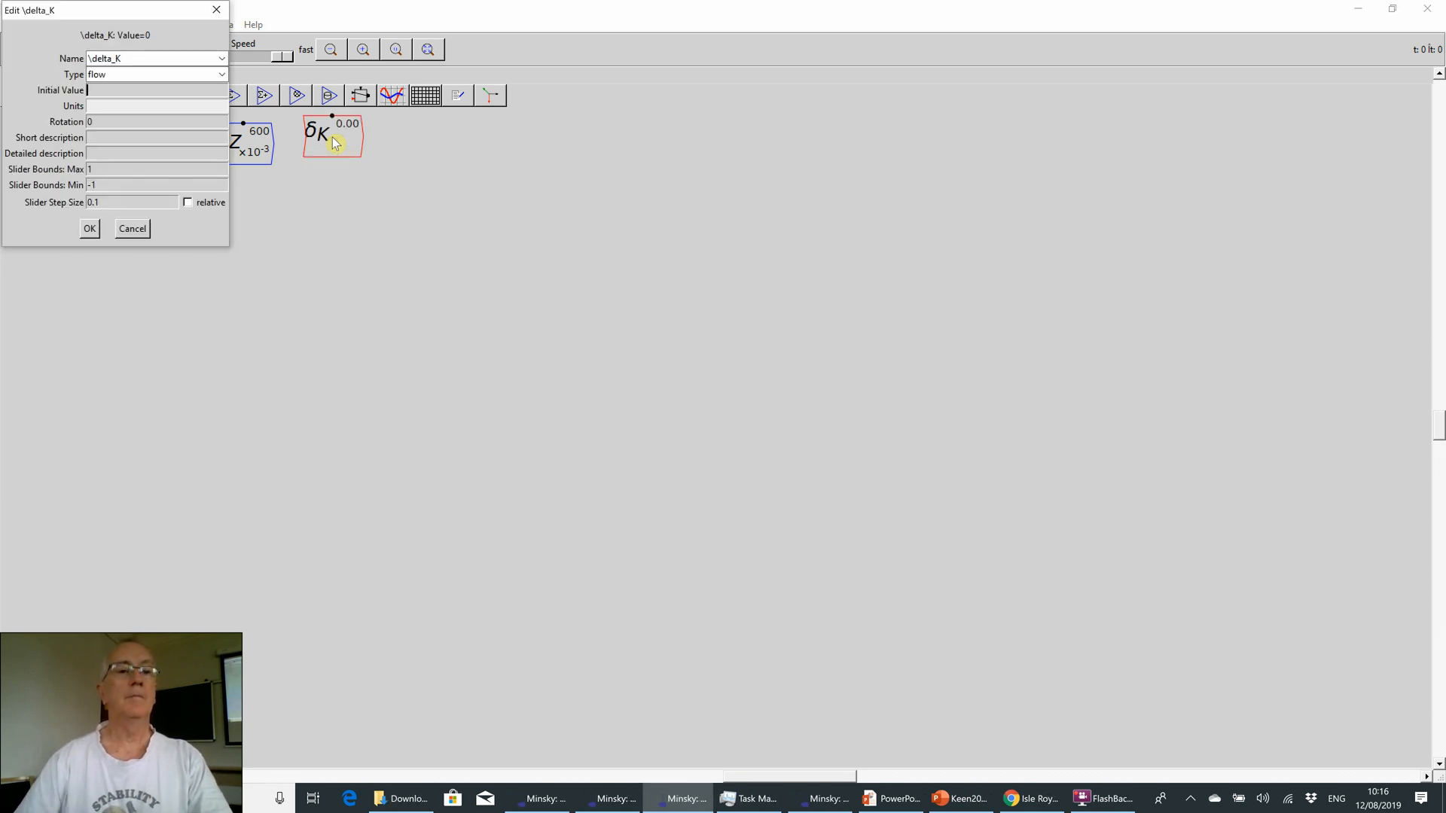
click(218, 75)
click(177, 100)
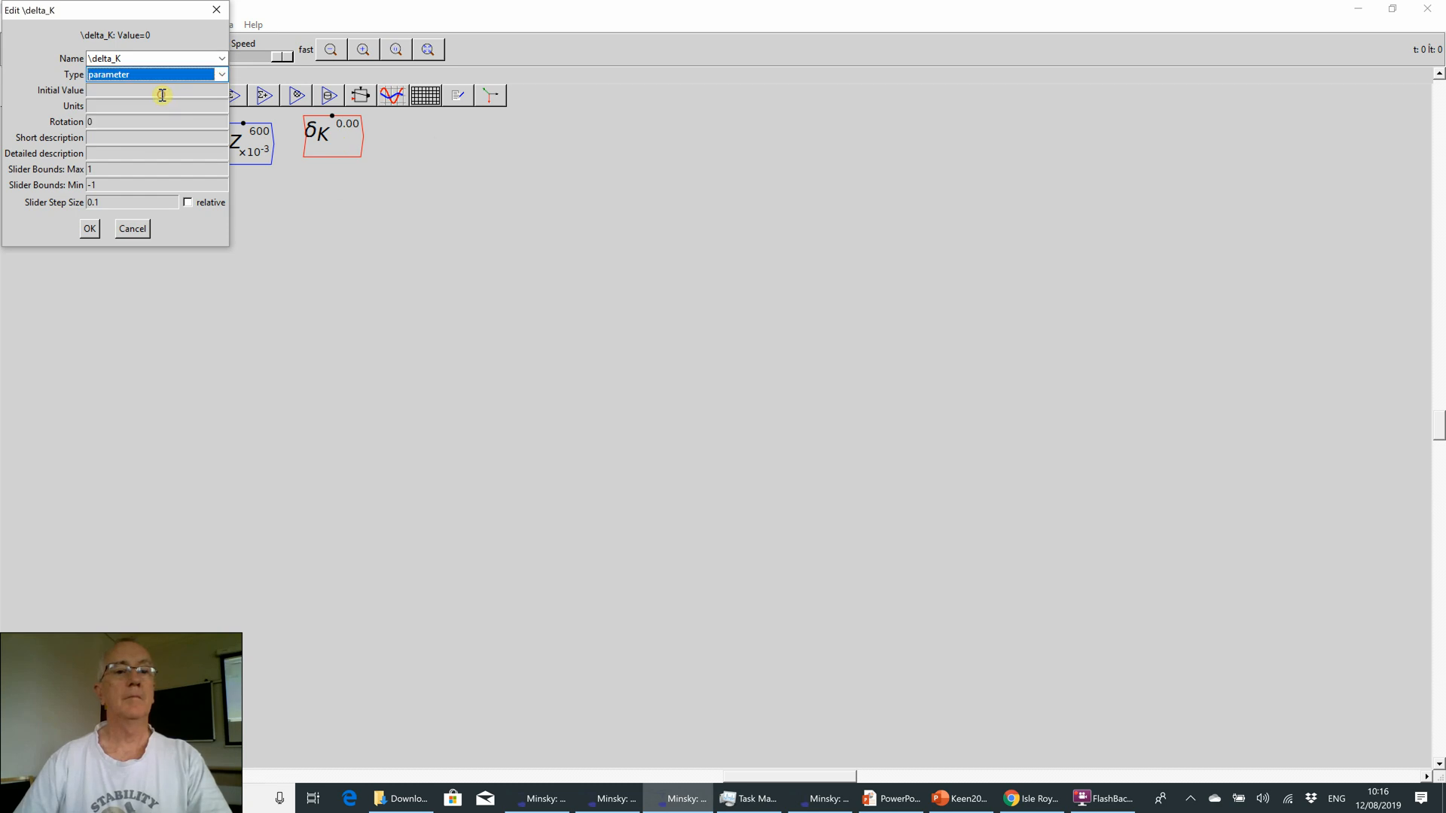
click(162, 94)
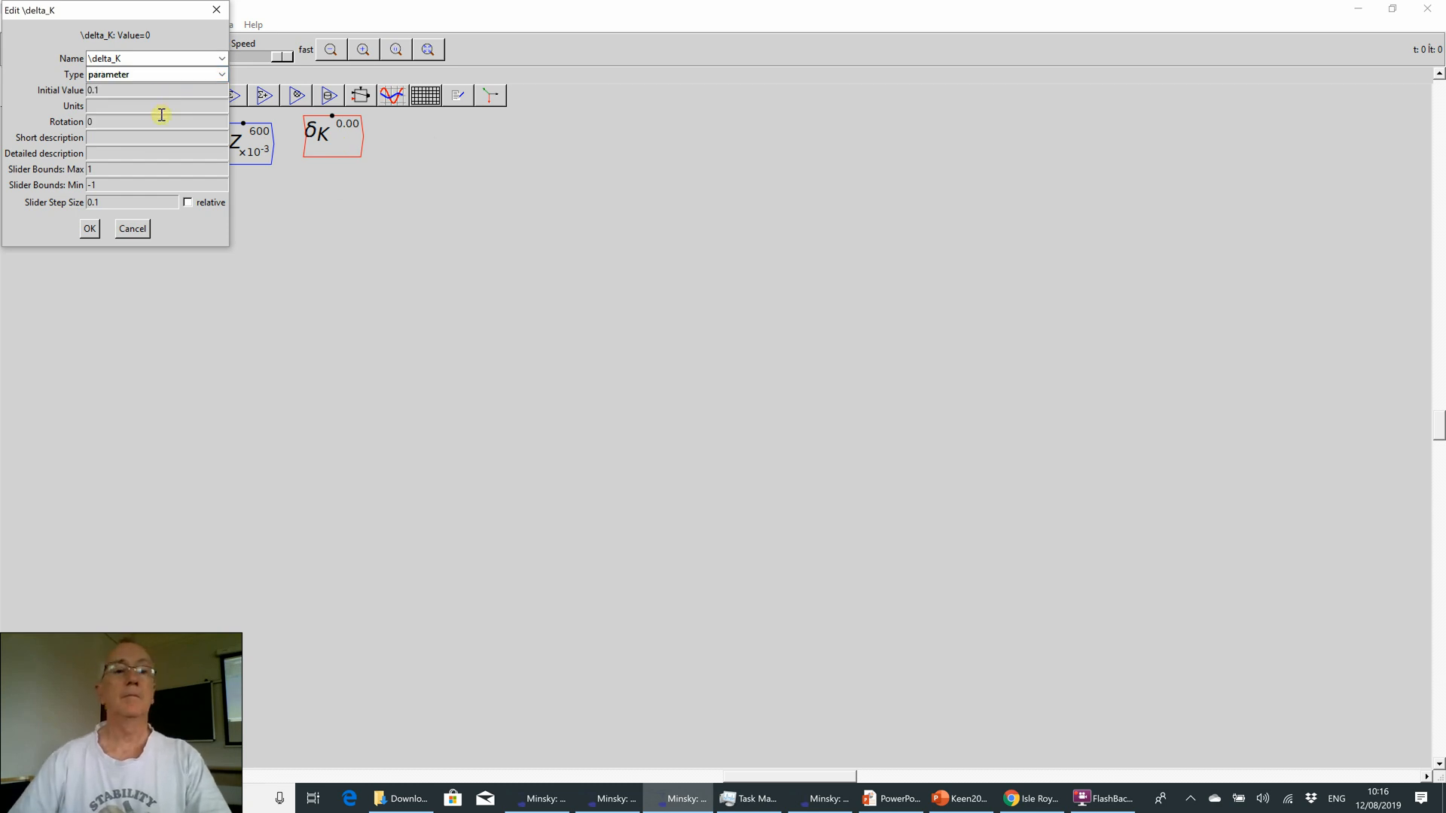
- Give \delta_K slider bounds from 0.01 to 0.2 and line it up with the row of parameters
drag(130, 168, 112, 167)
text(0)
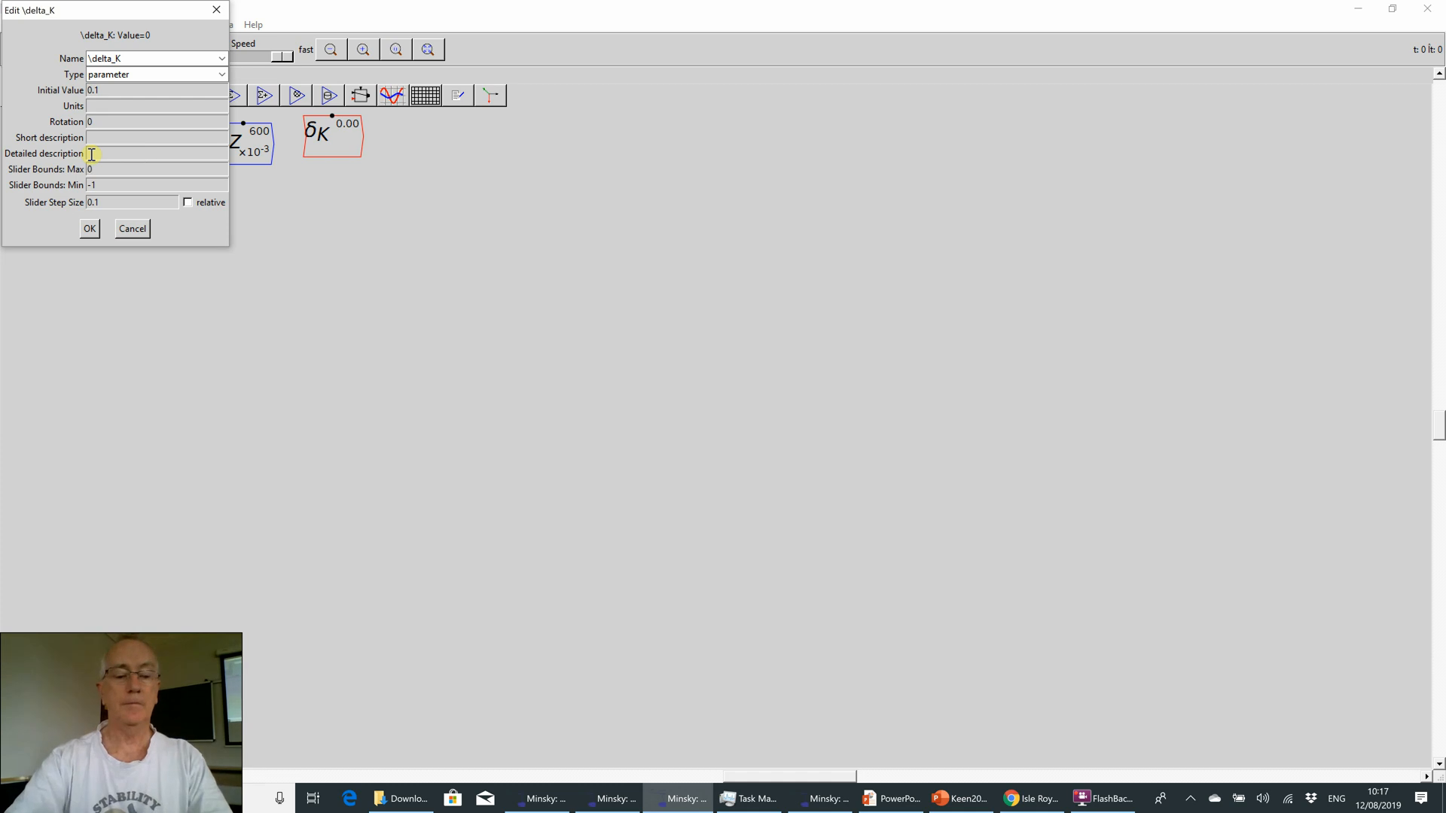
text(.2)
click(88, 185)
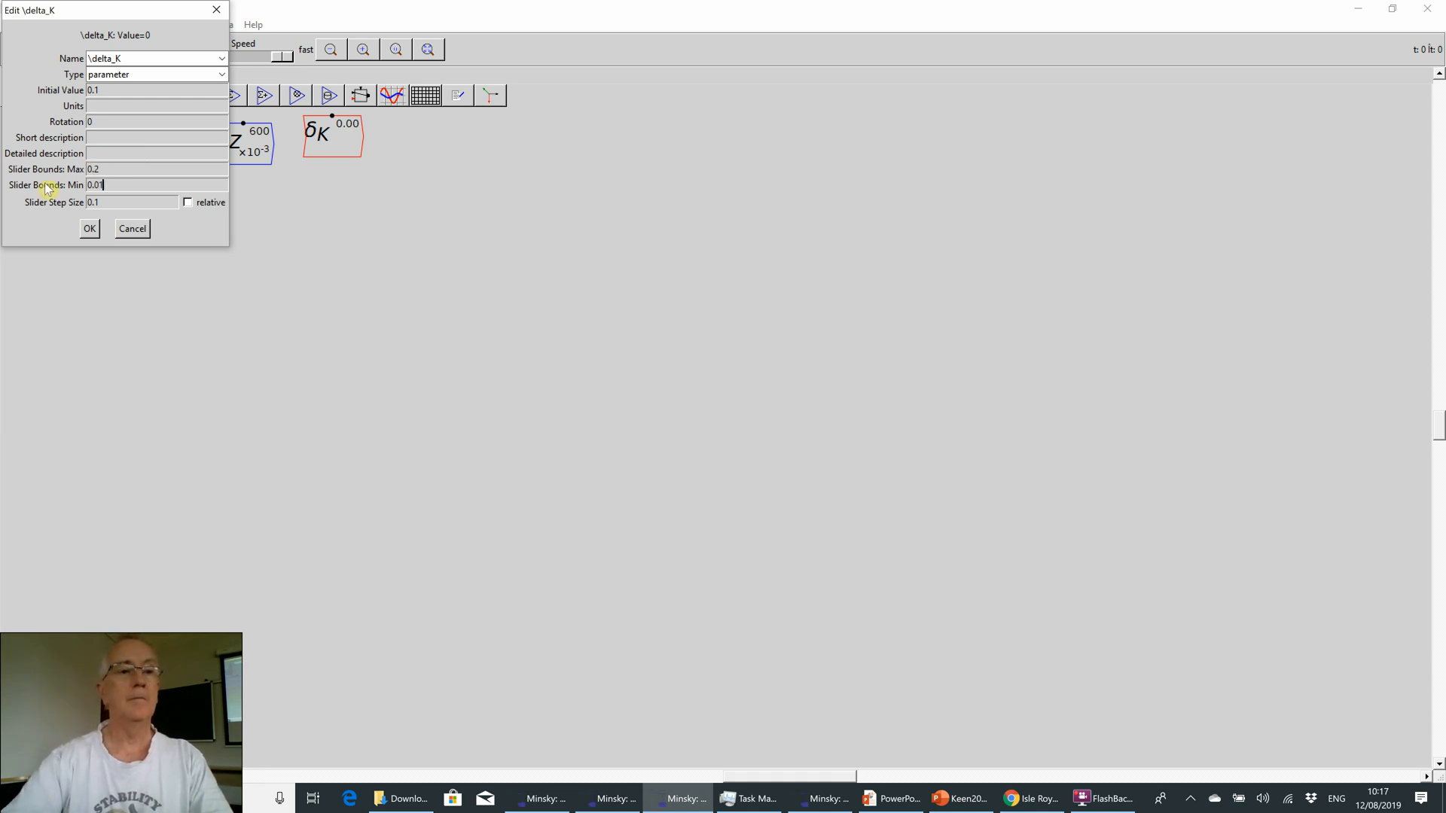
text(0)
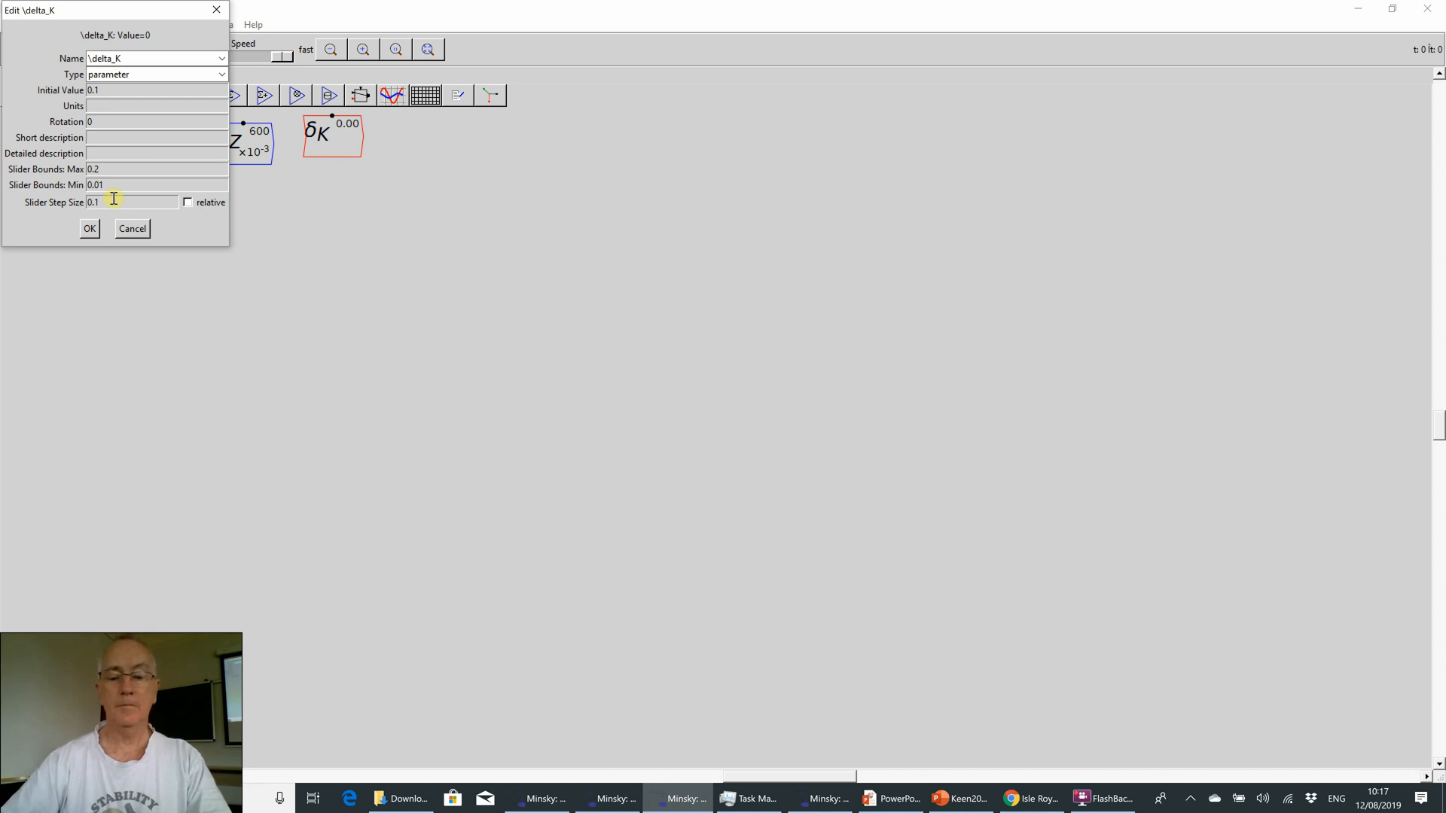
click(89, 229)
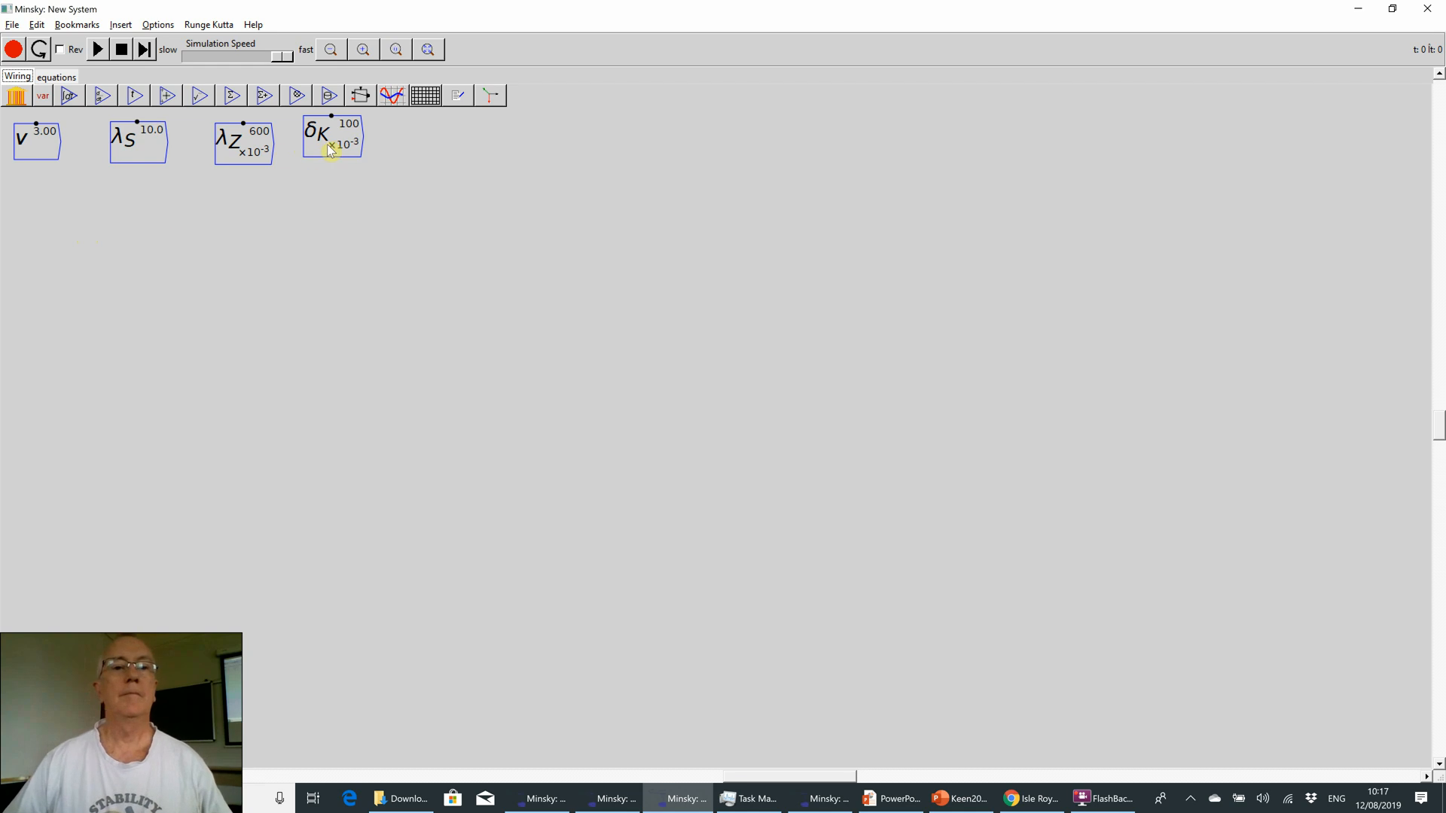
drag(328, 144, 344, 153)
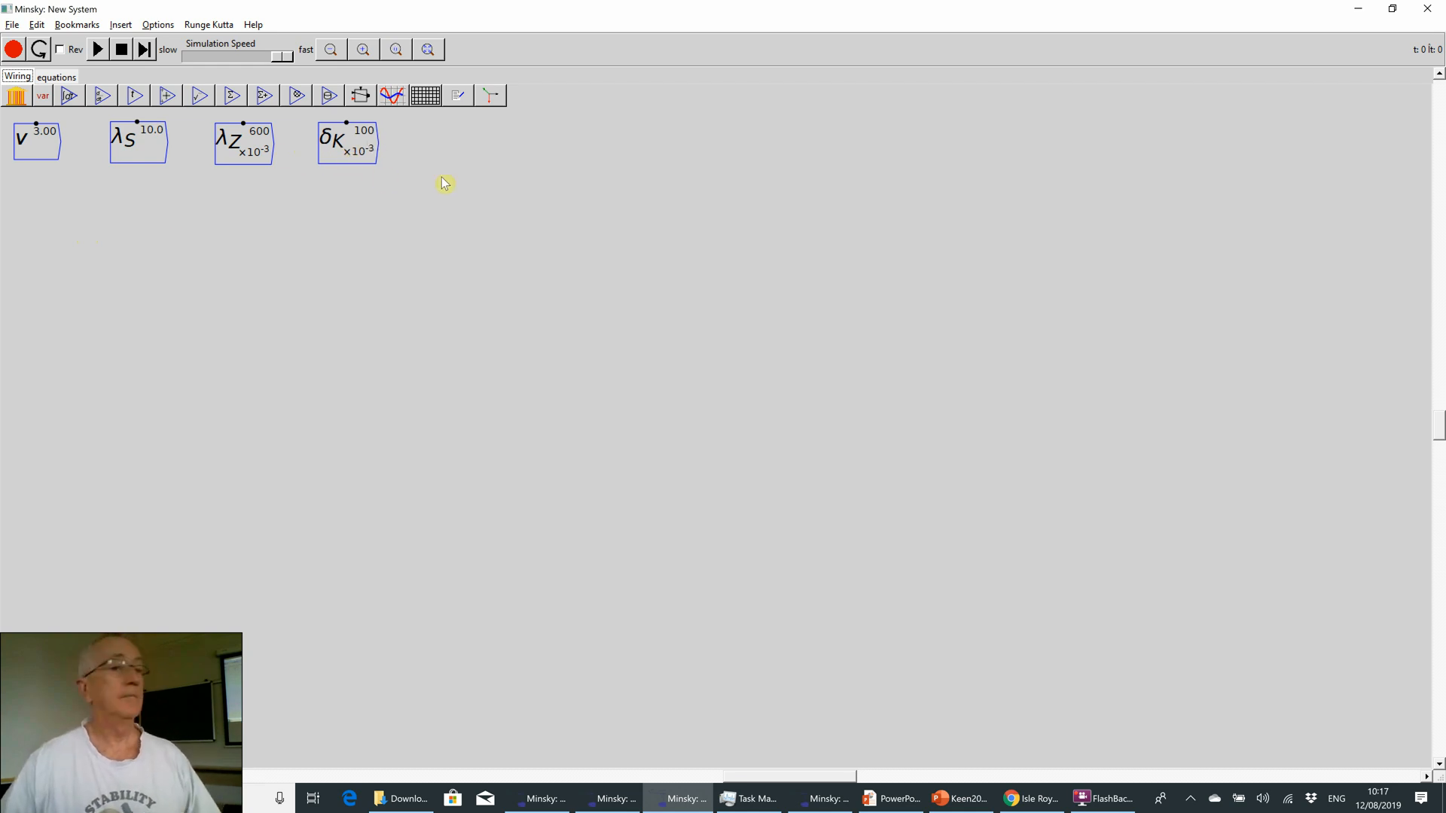
- Add a variable named a to the right of \delta_K with initial value 1
text(a)
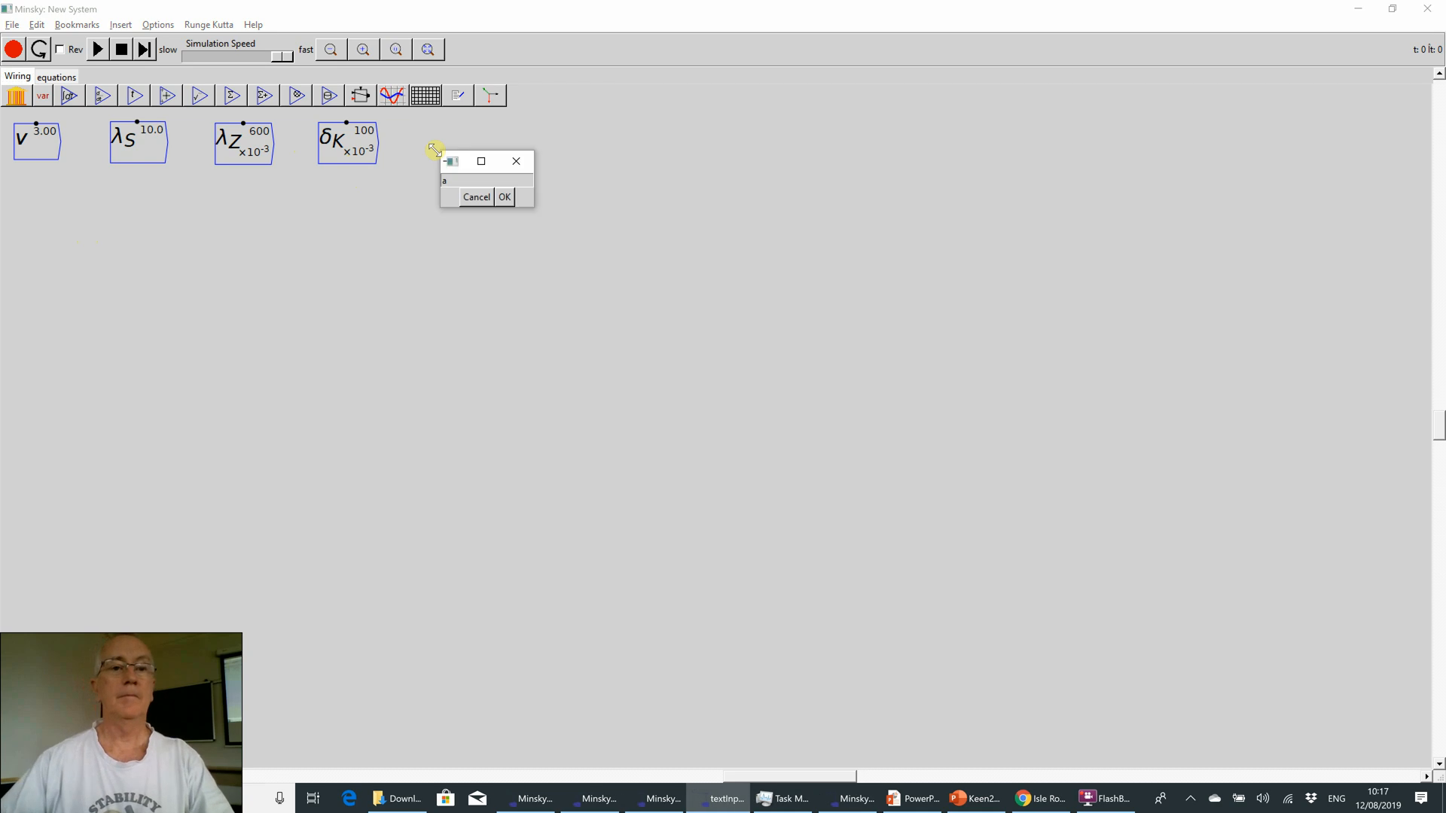
key(Return)
click(201, 91)
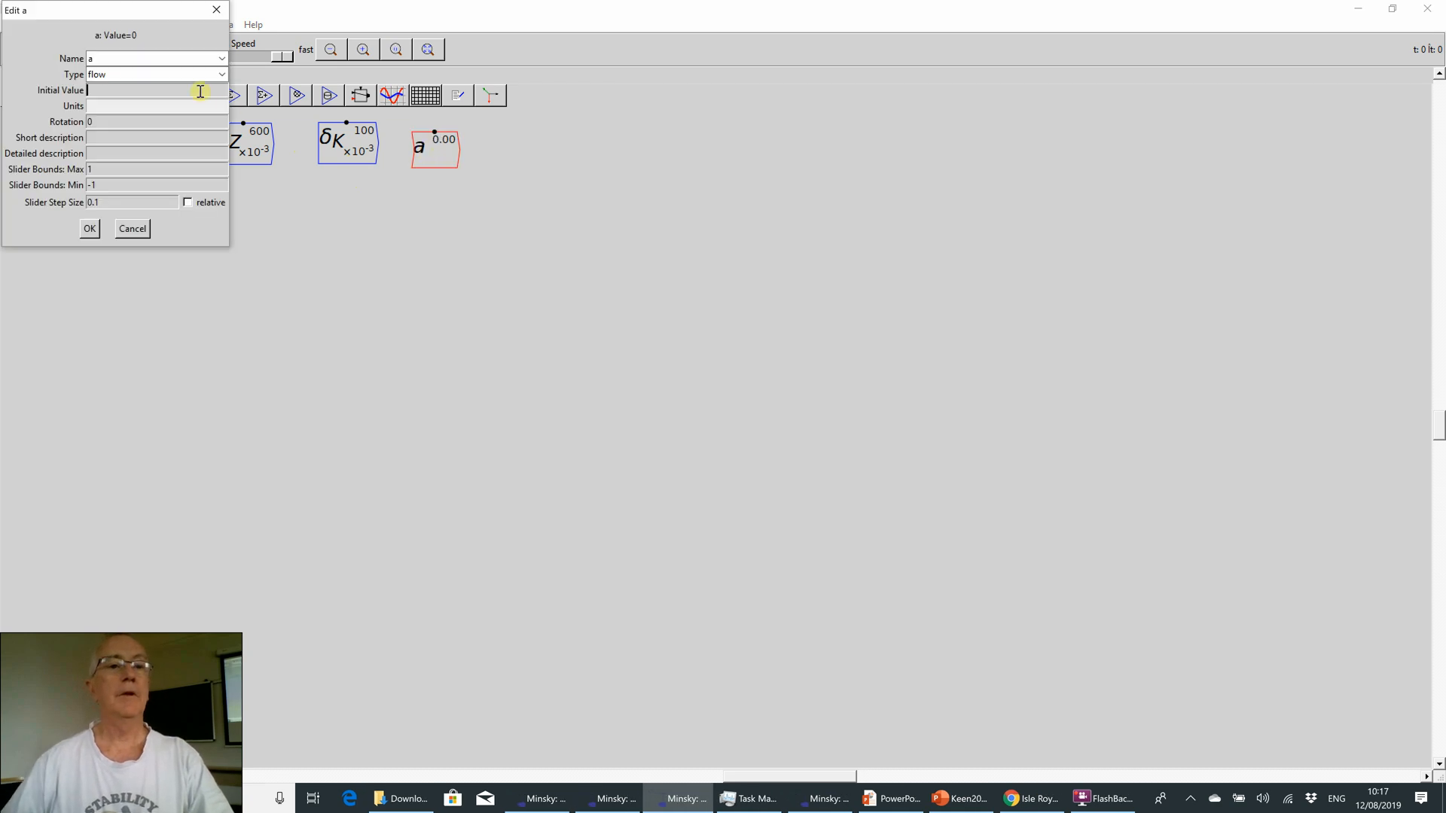
text(1)
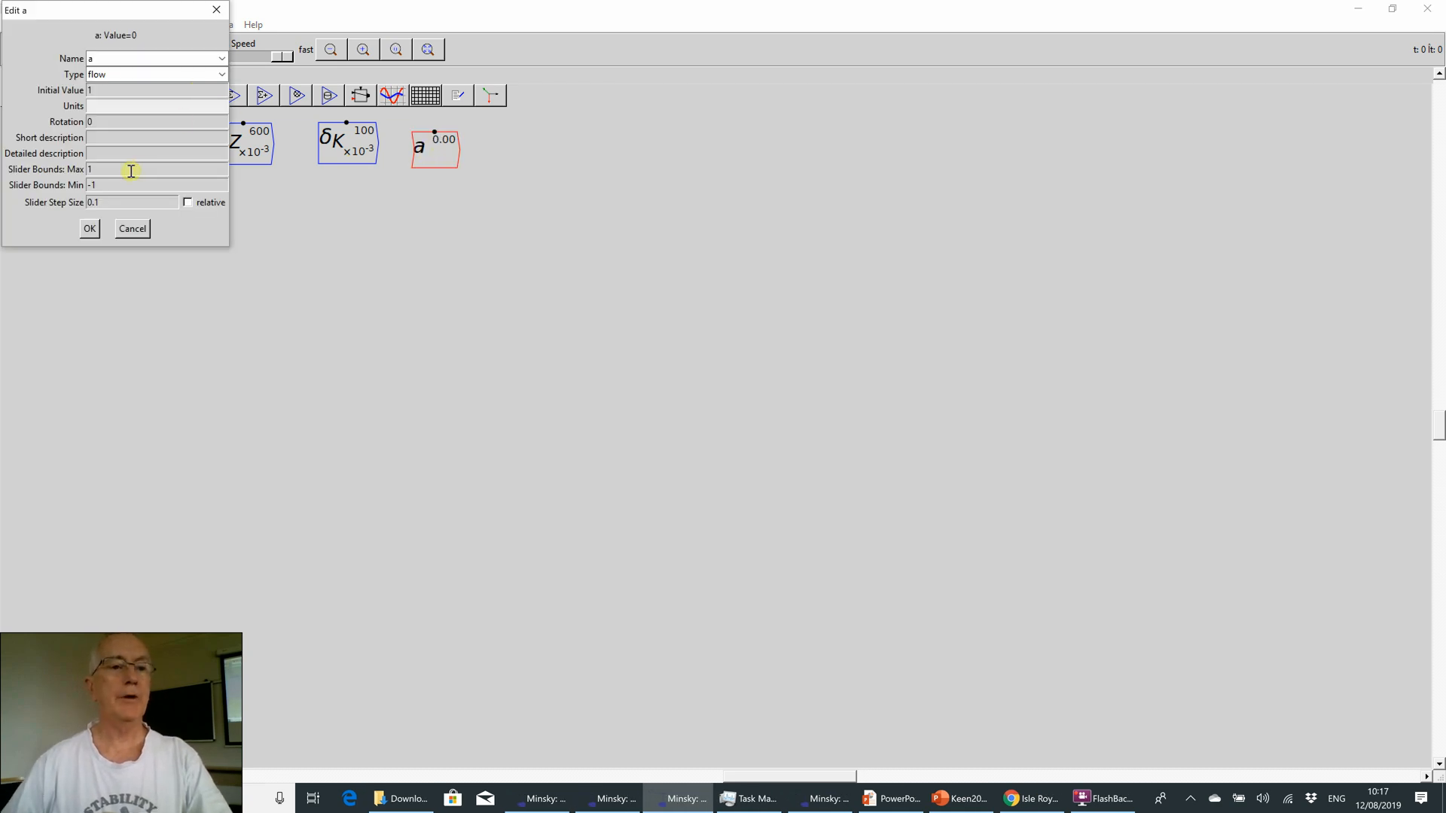
- Adjust the slider bounds of a, with a maximum of 2, and line it up with the row of parameters
double_click(91, 168)
text(2)
click(108, 188)
click(92, 201)
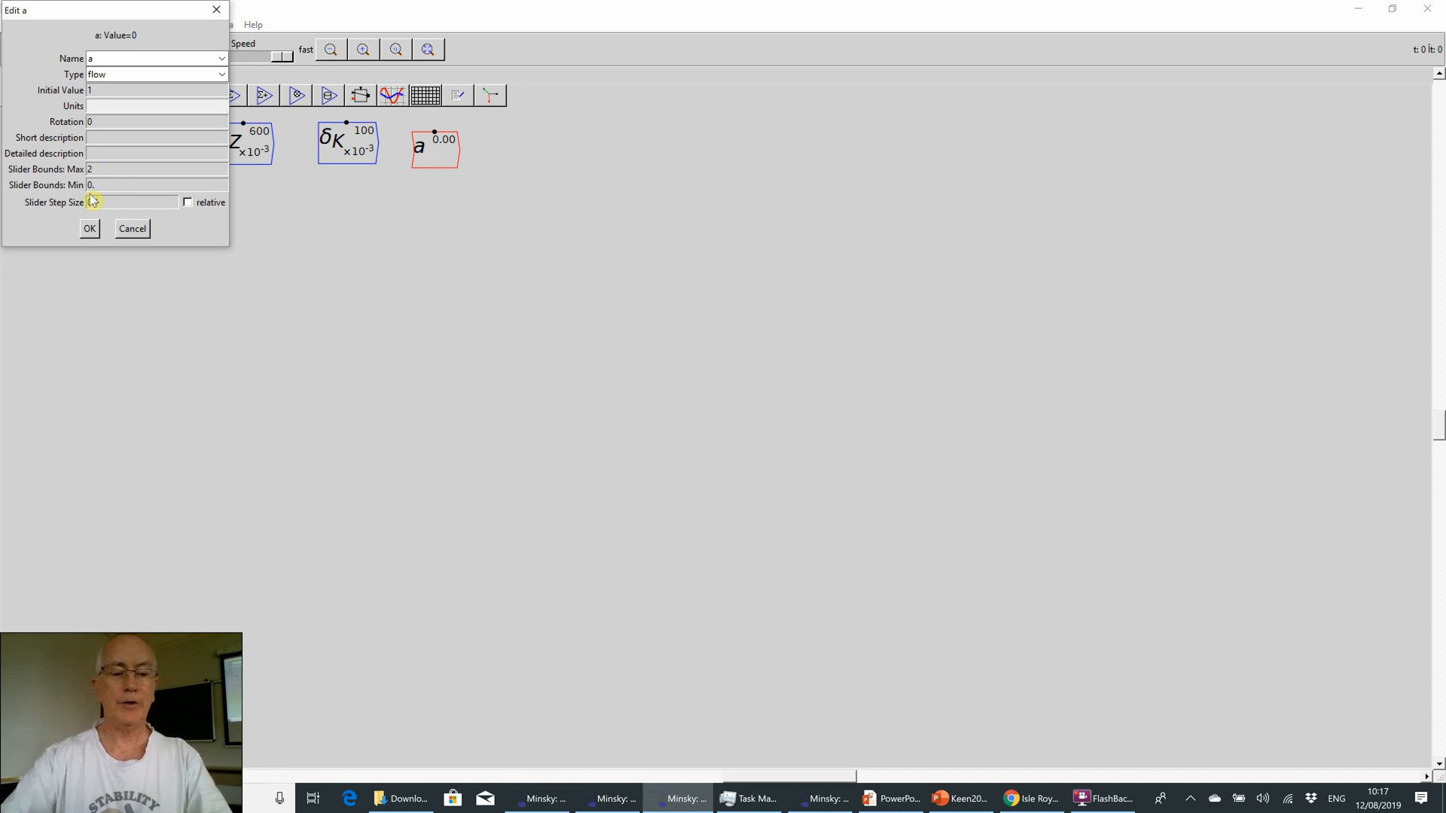
click(89, 227)
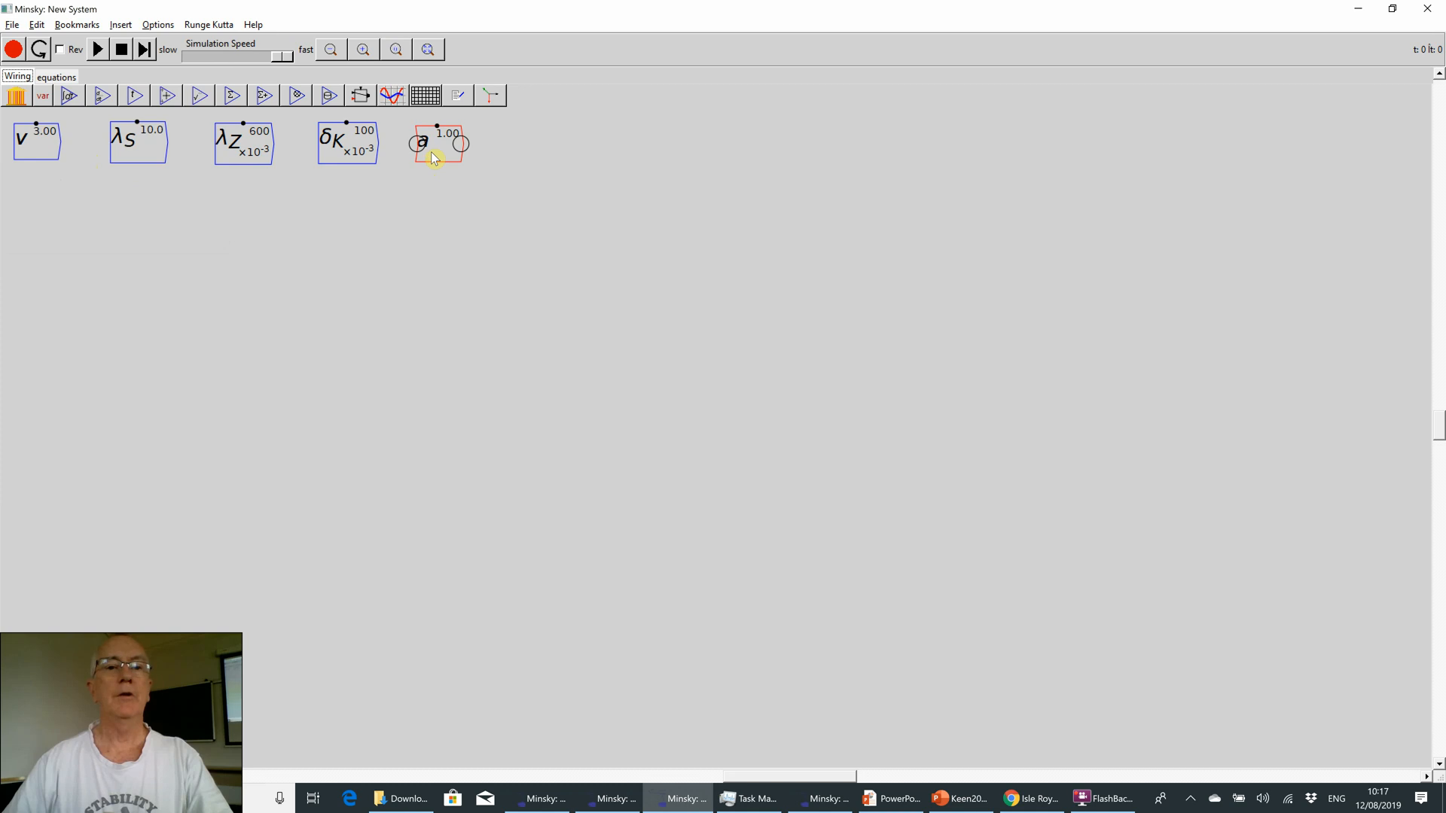
drag(433, 158, 433, 161)
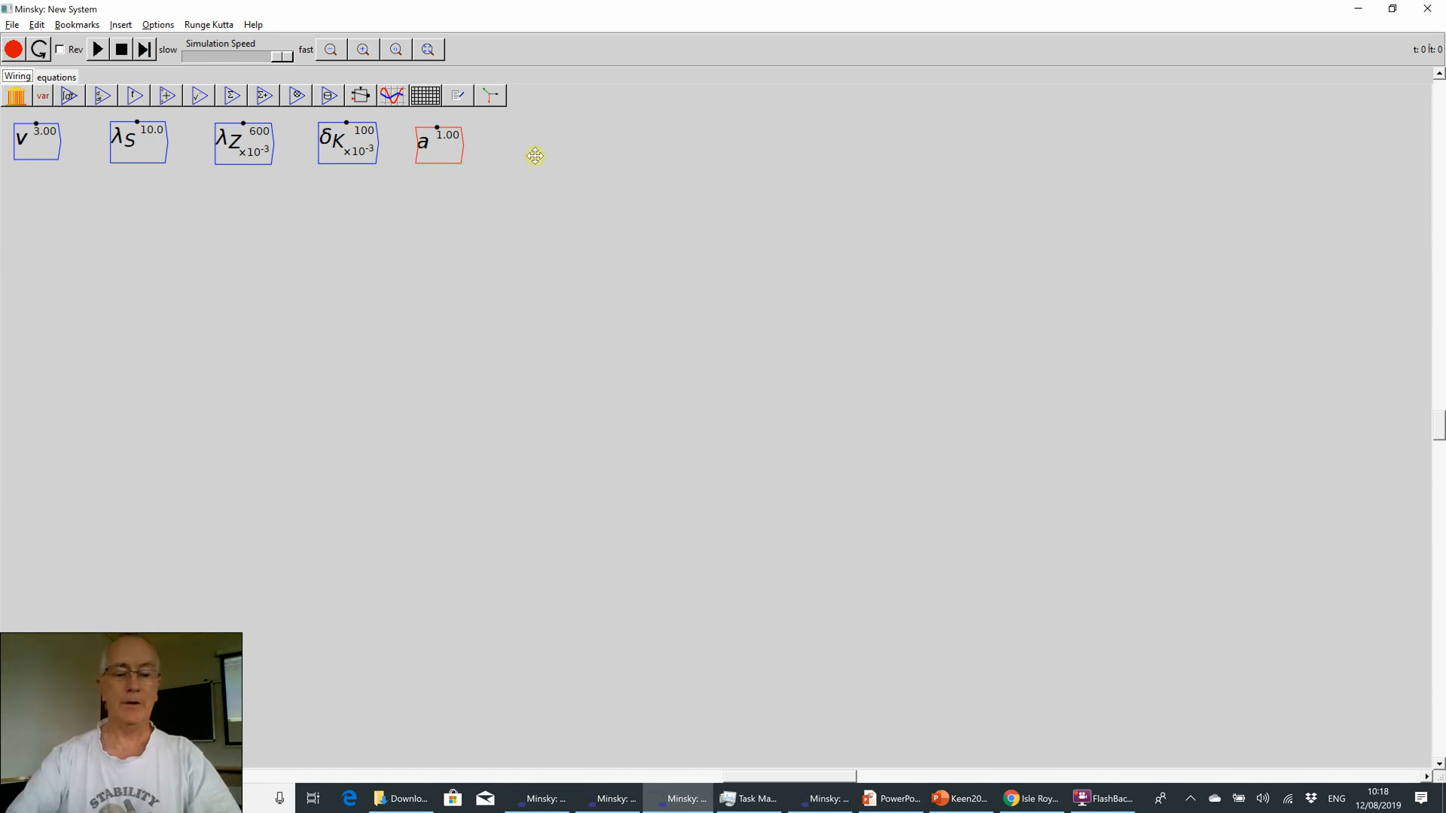
- Create flow variable N beside a, with initial value 120, slider maximum 200 and slider minimum 80, and align it with the other parameters
text(N)
key(Return)
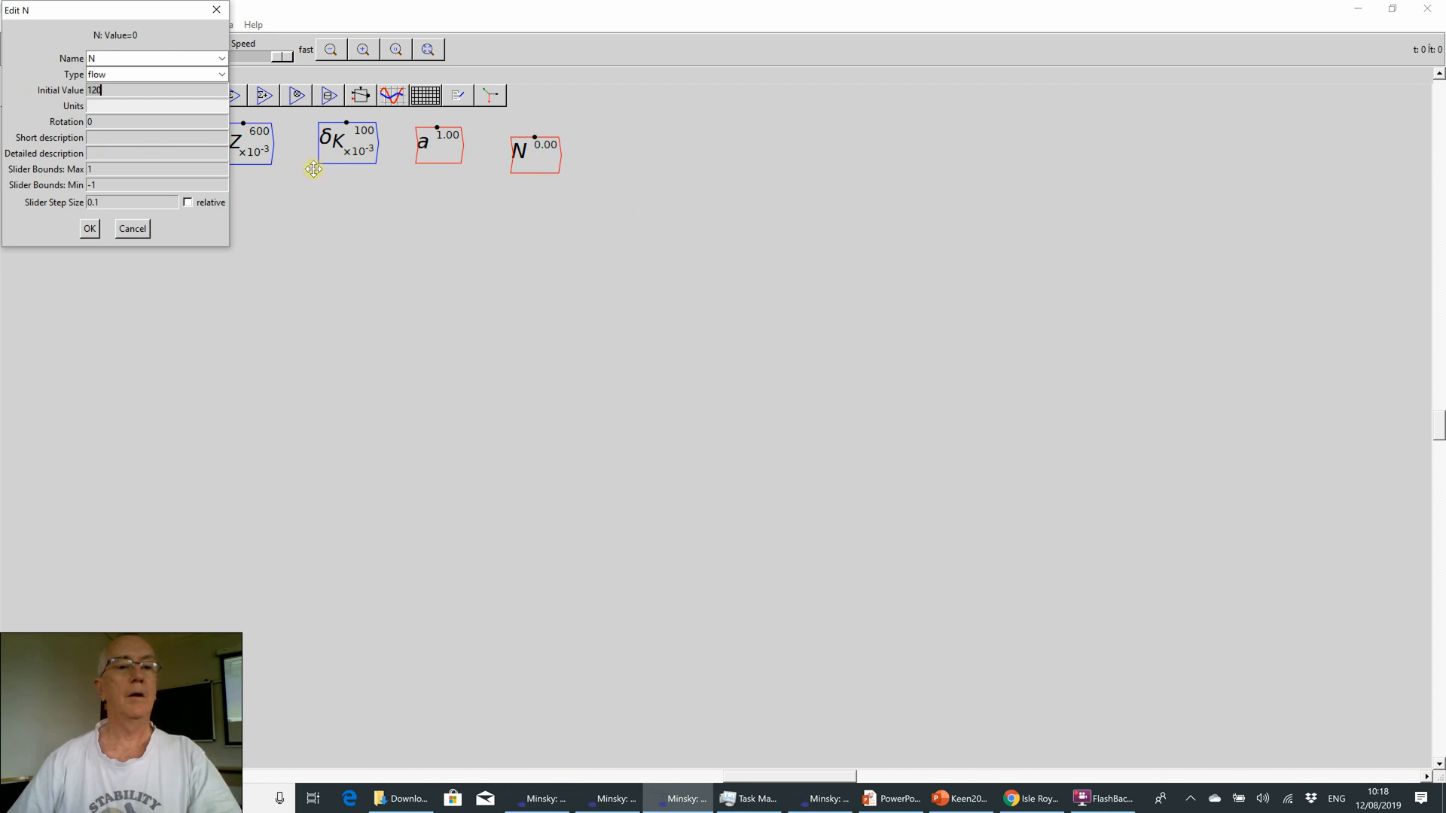
double_click(94, 172)
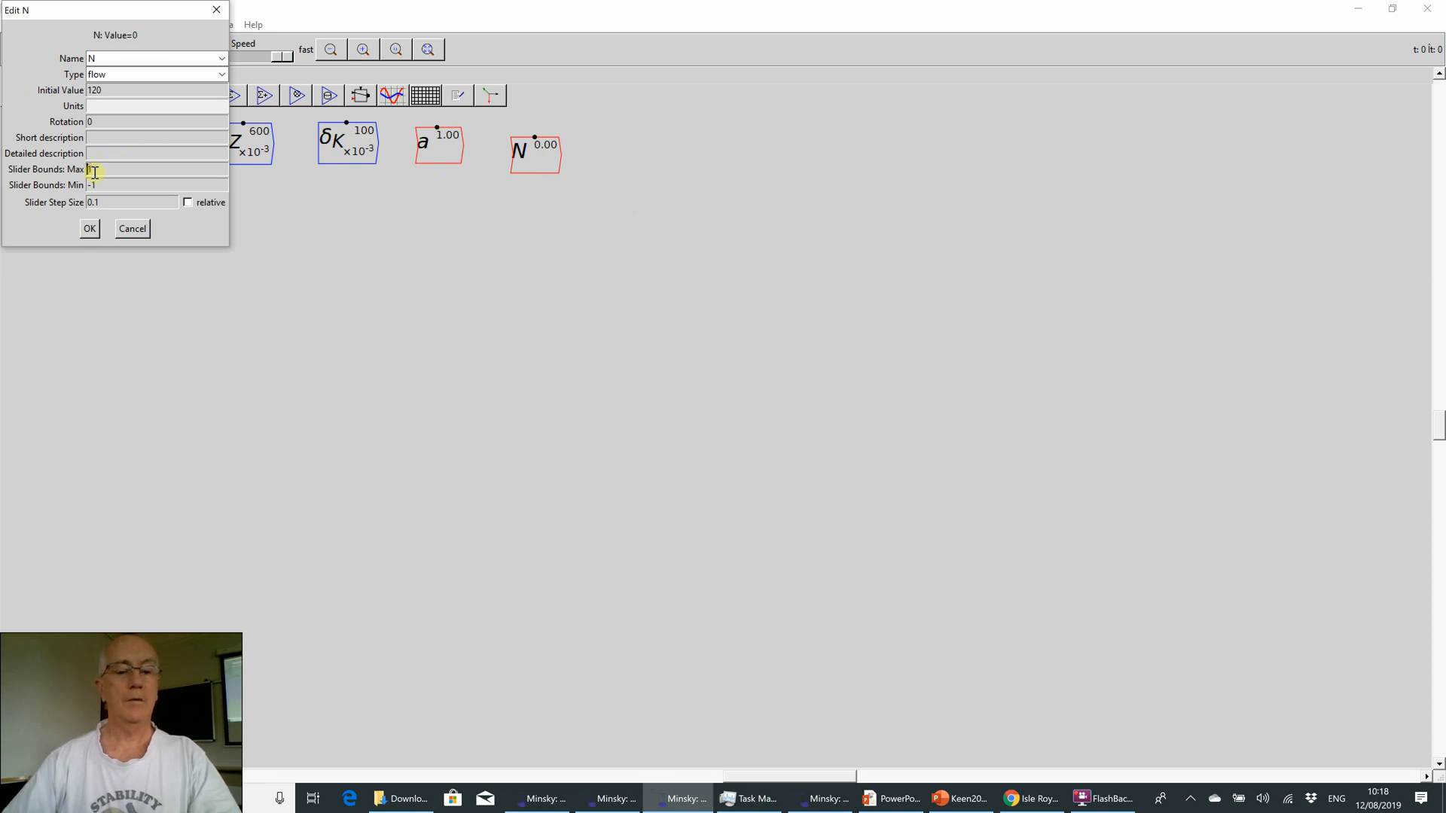
text(200)
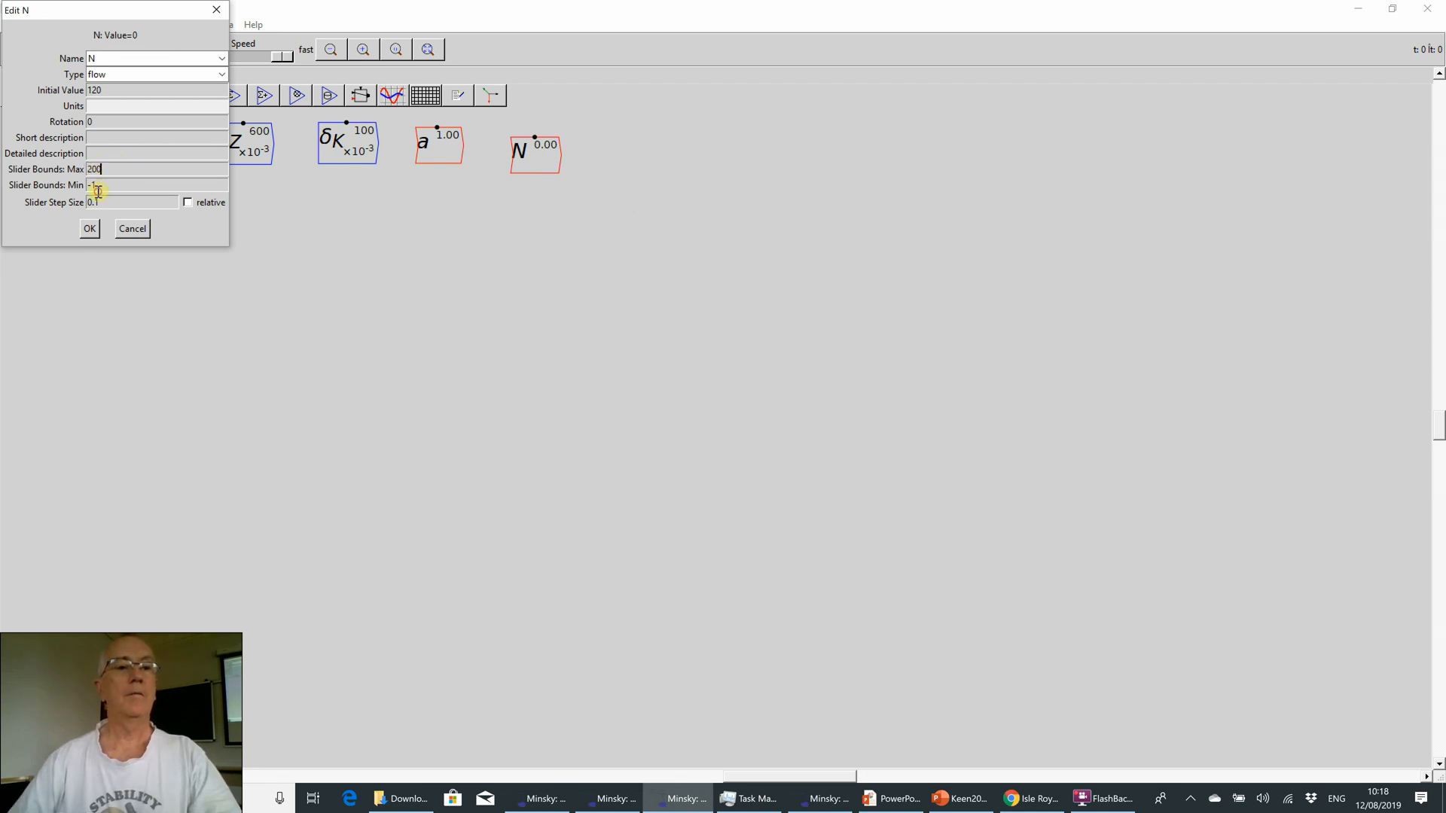
click(89, 186)
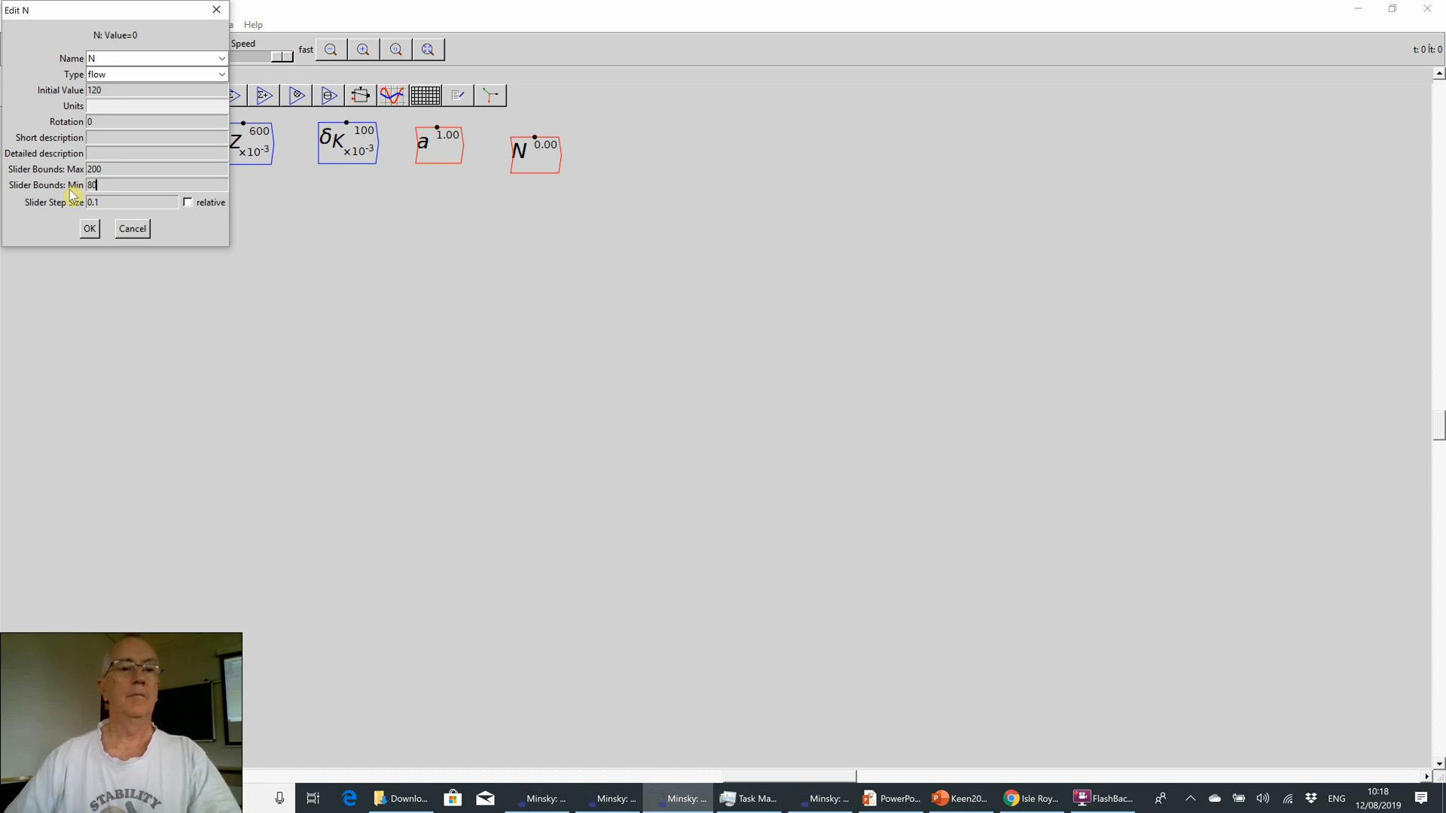
drag(101, 203, 69, 204)
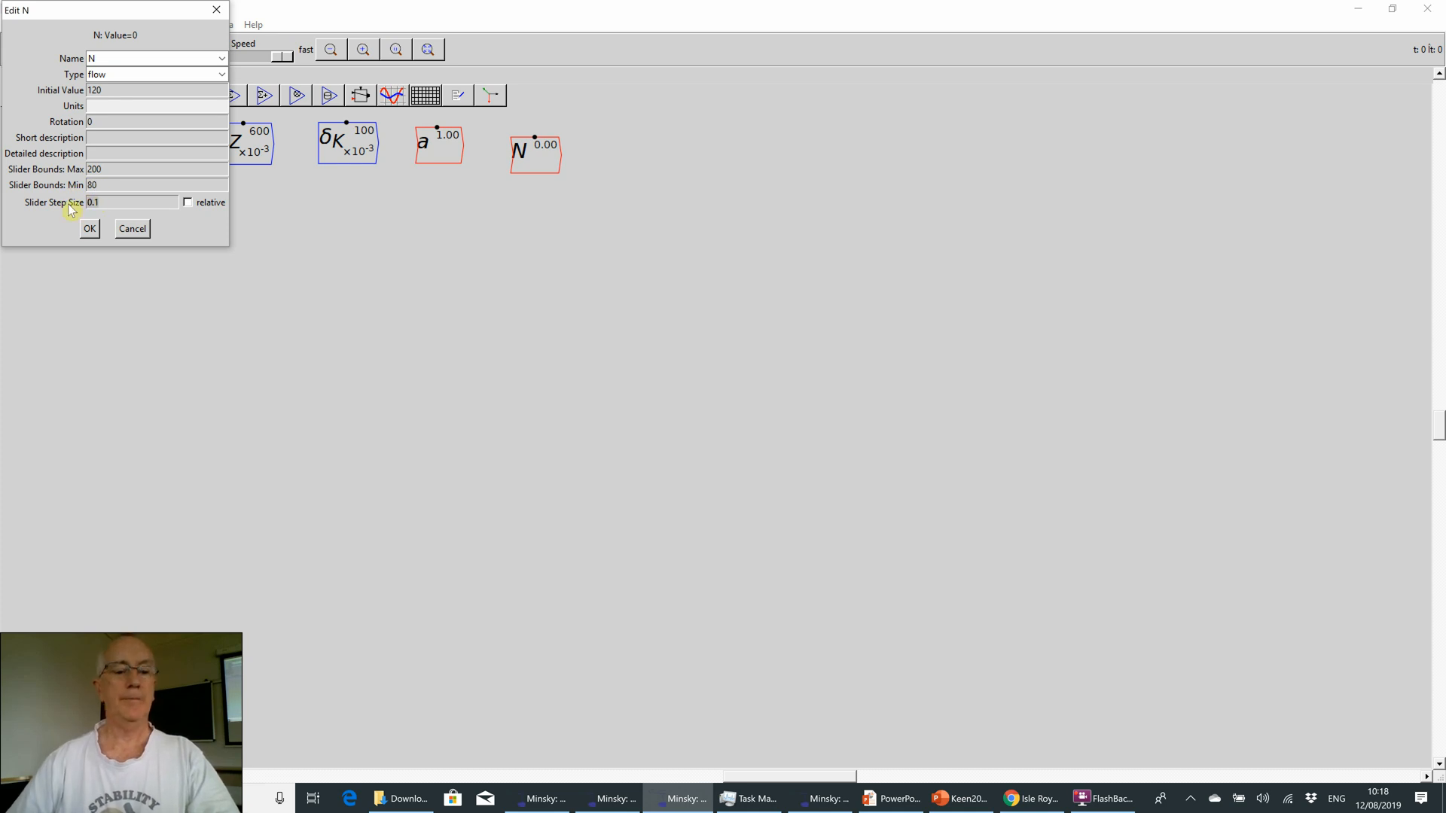
click(90, 228)
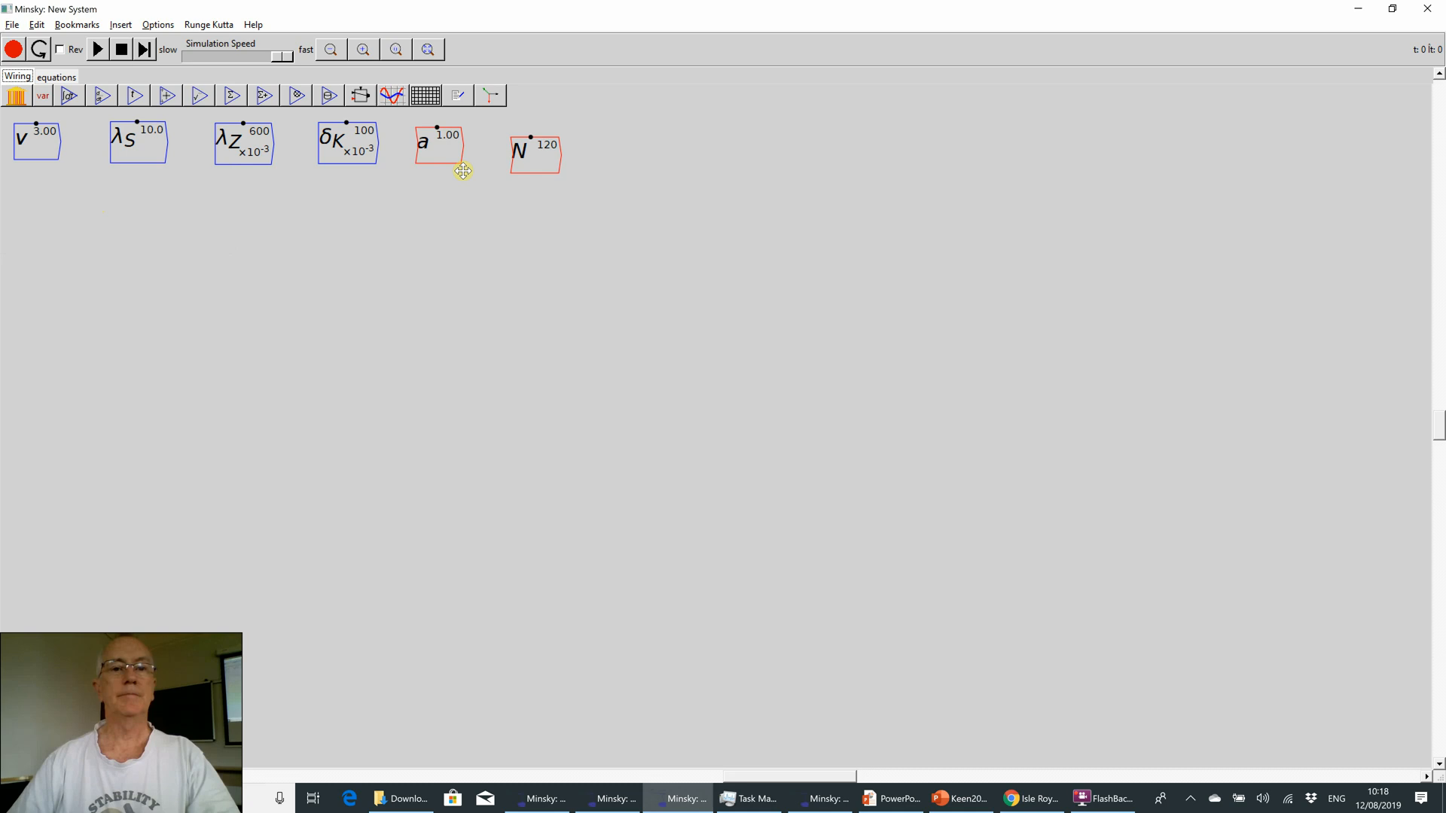
click(522, 160)
key(Caps_Lock)
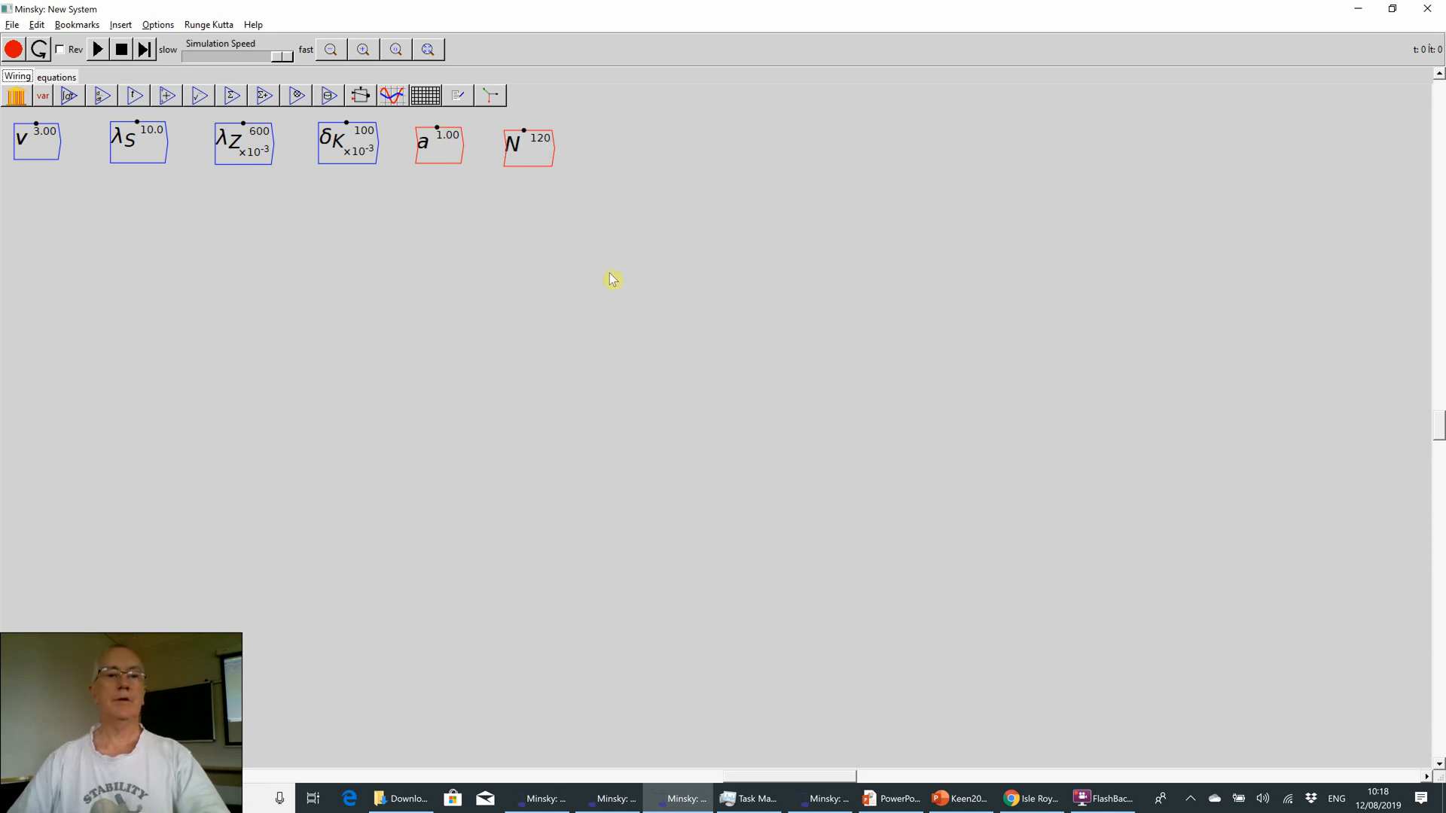
key(Escape)
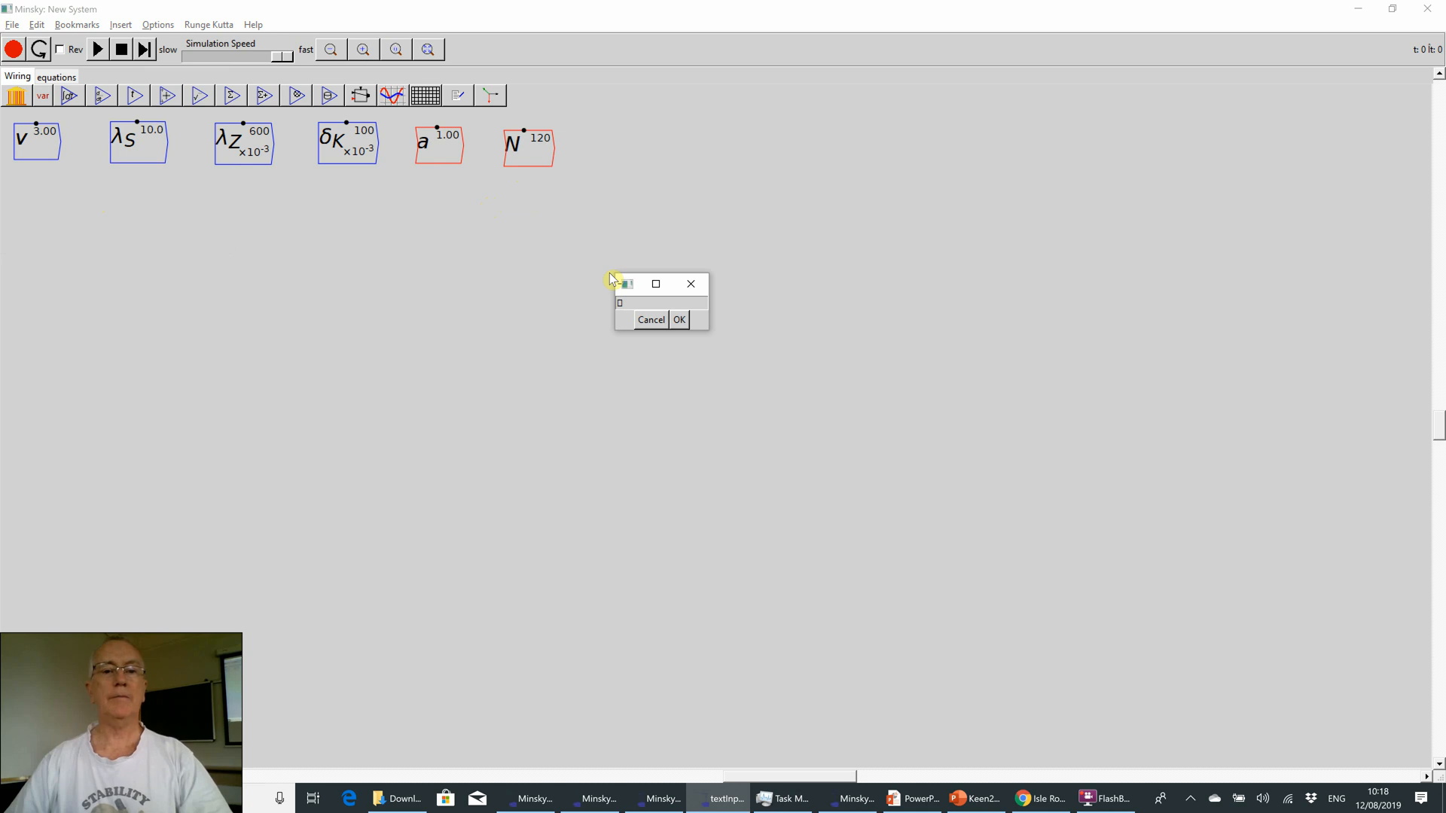
click(650, 320)
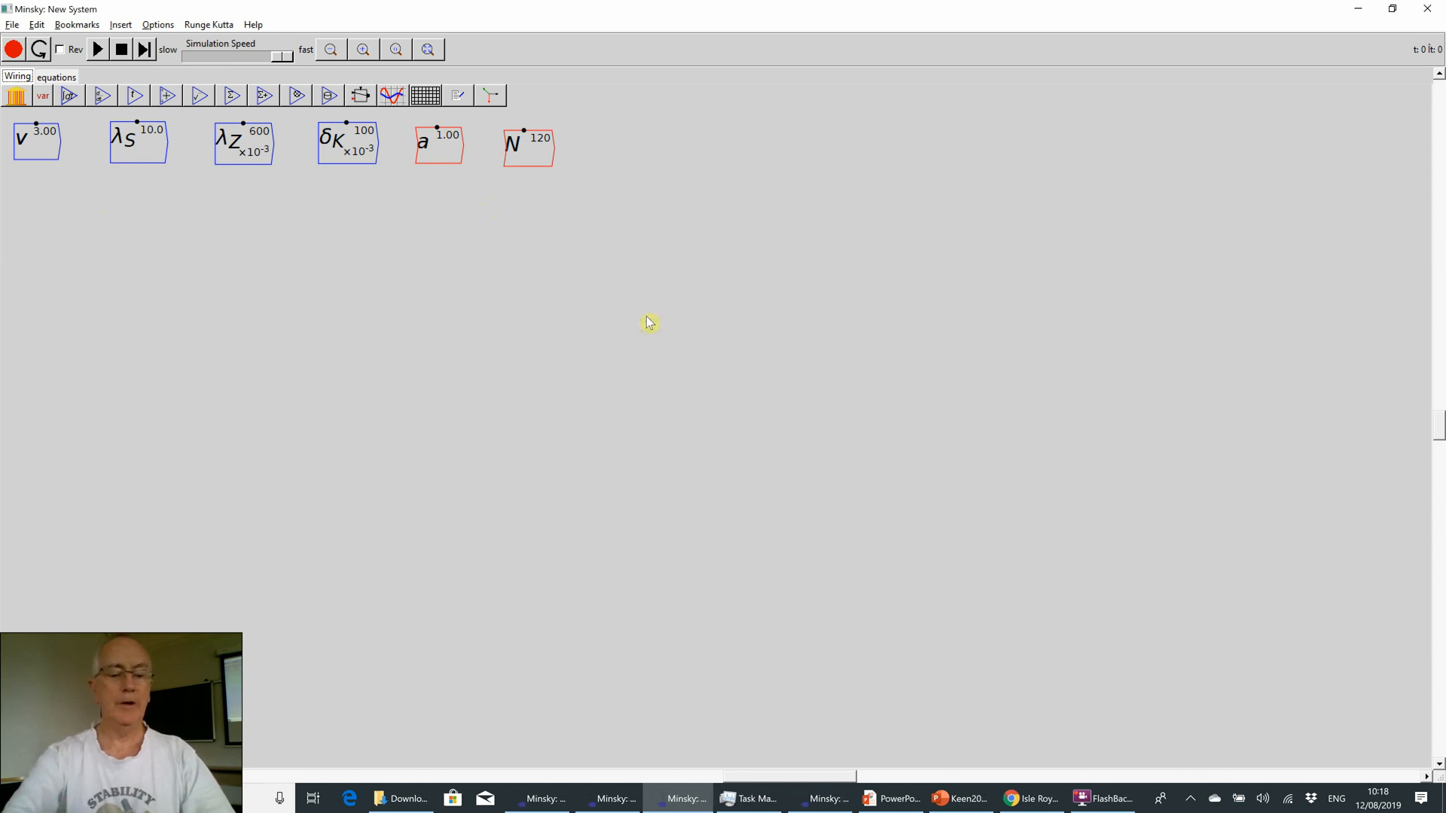
key(ctrl+v)
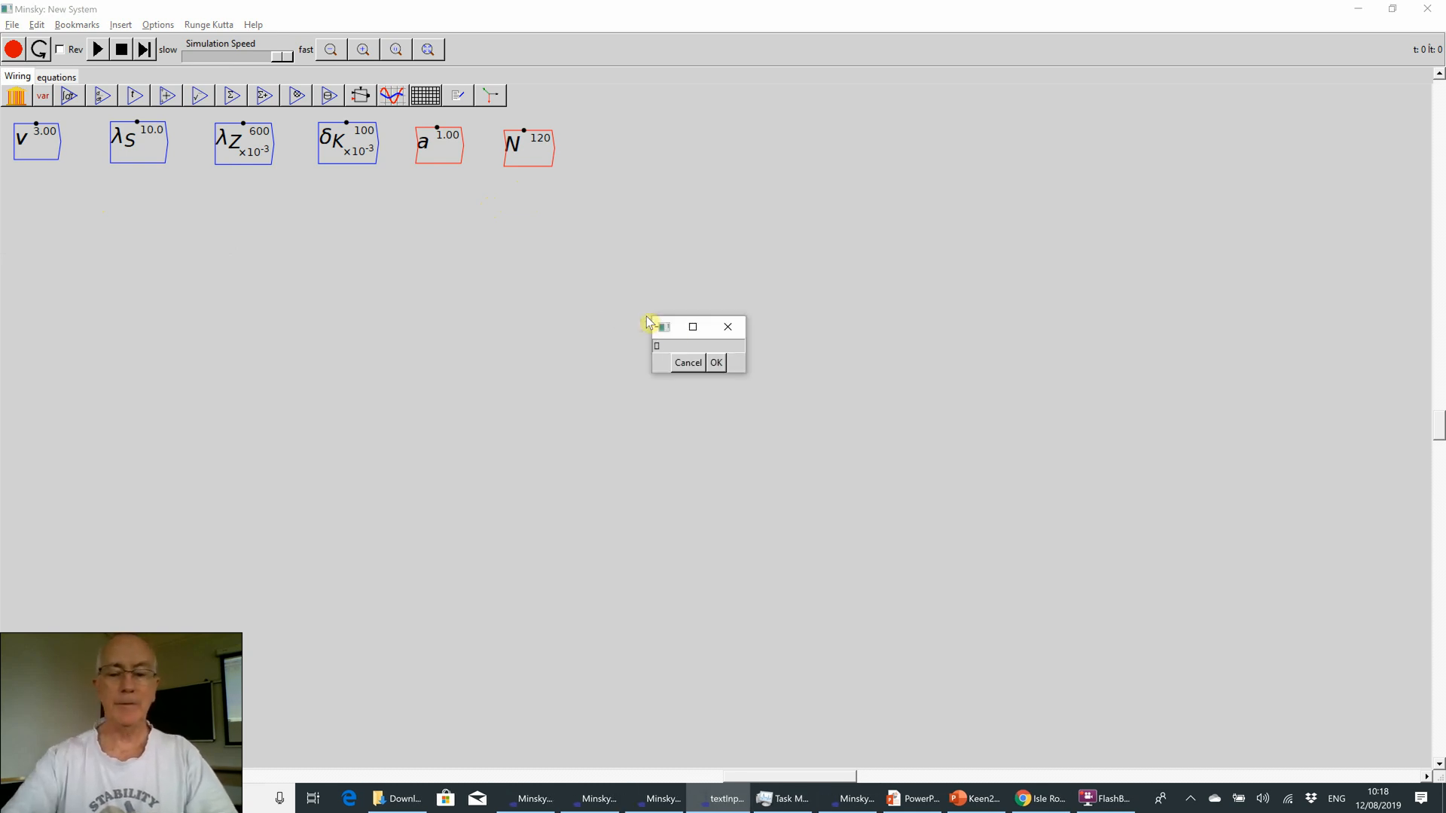
key(BackSpace)
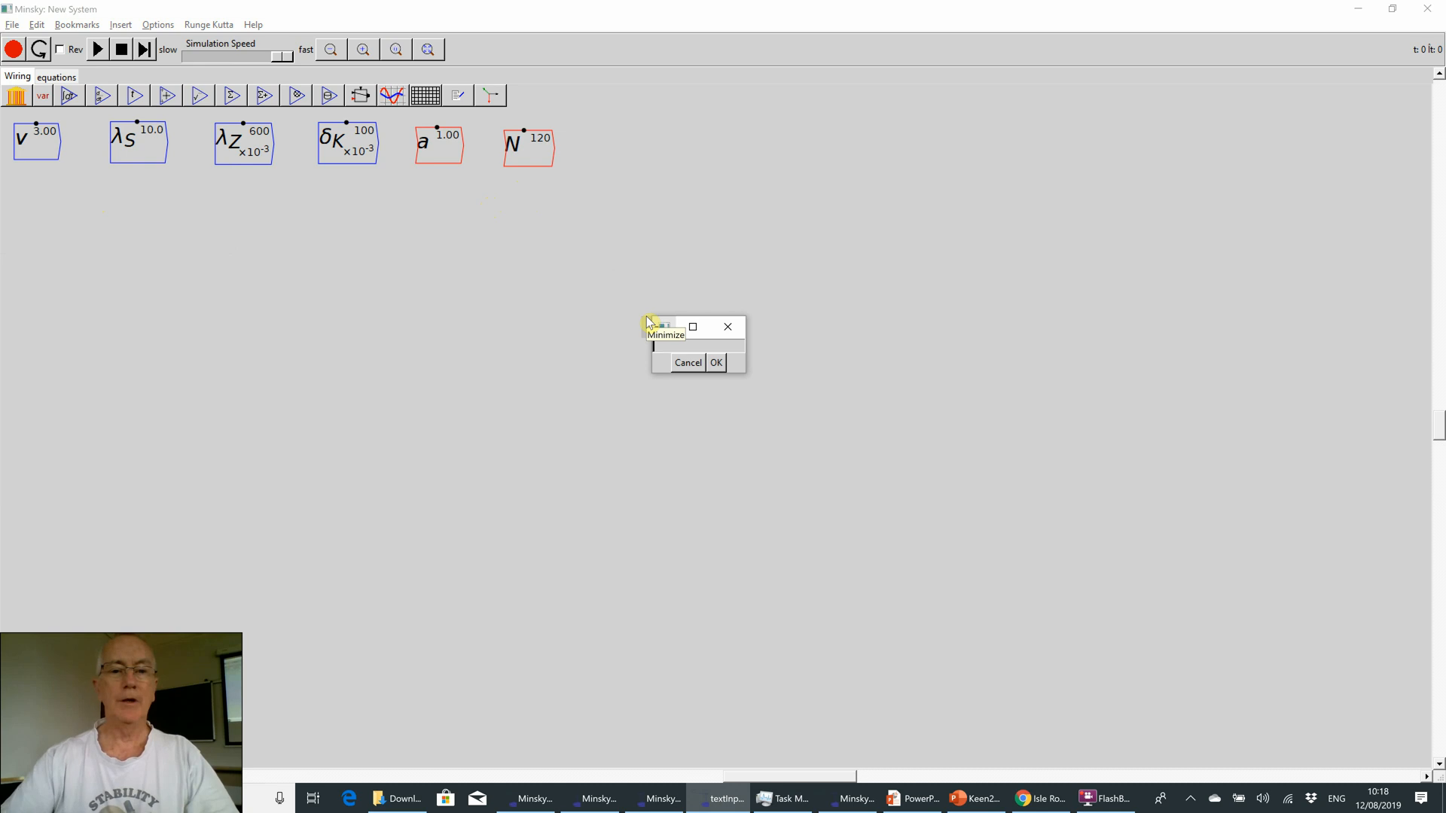
click(680, 367)
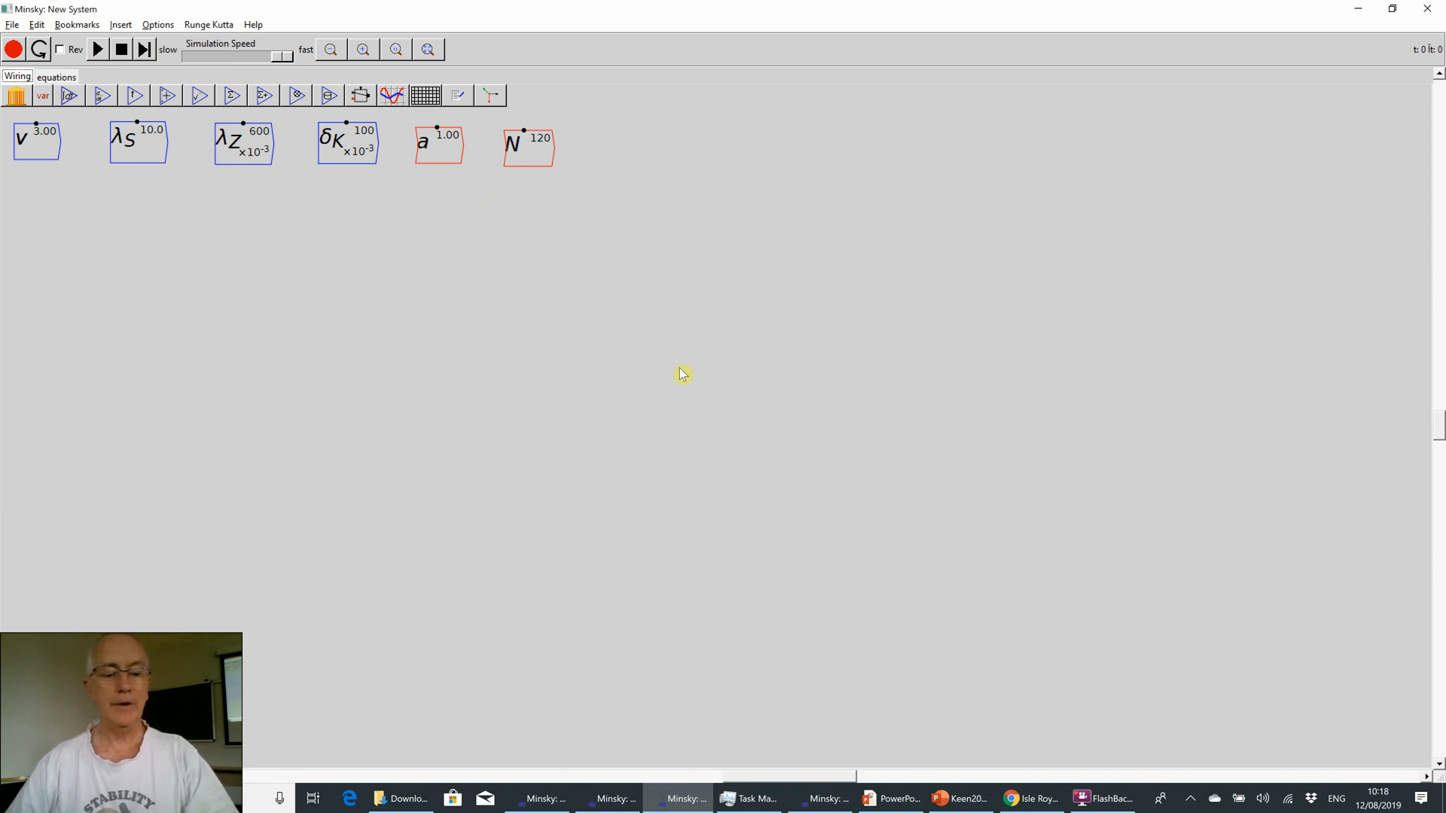
key(Caps_Lock)
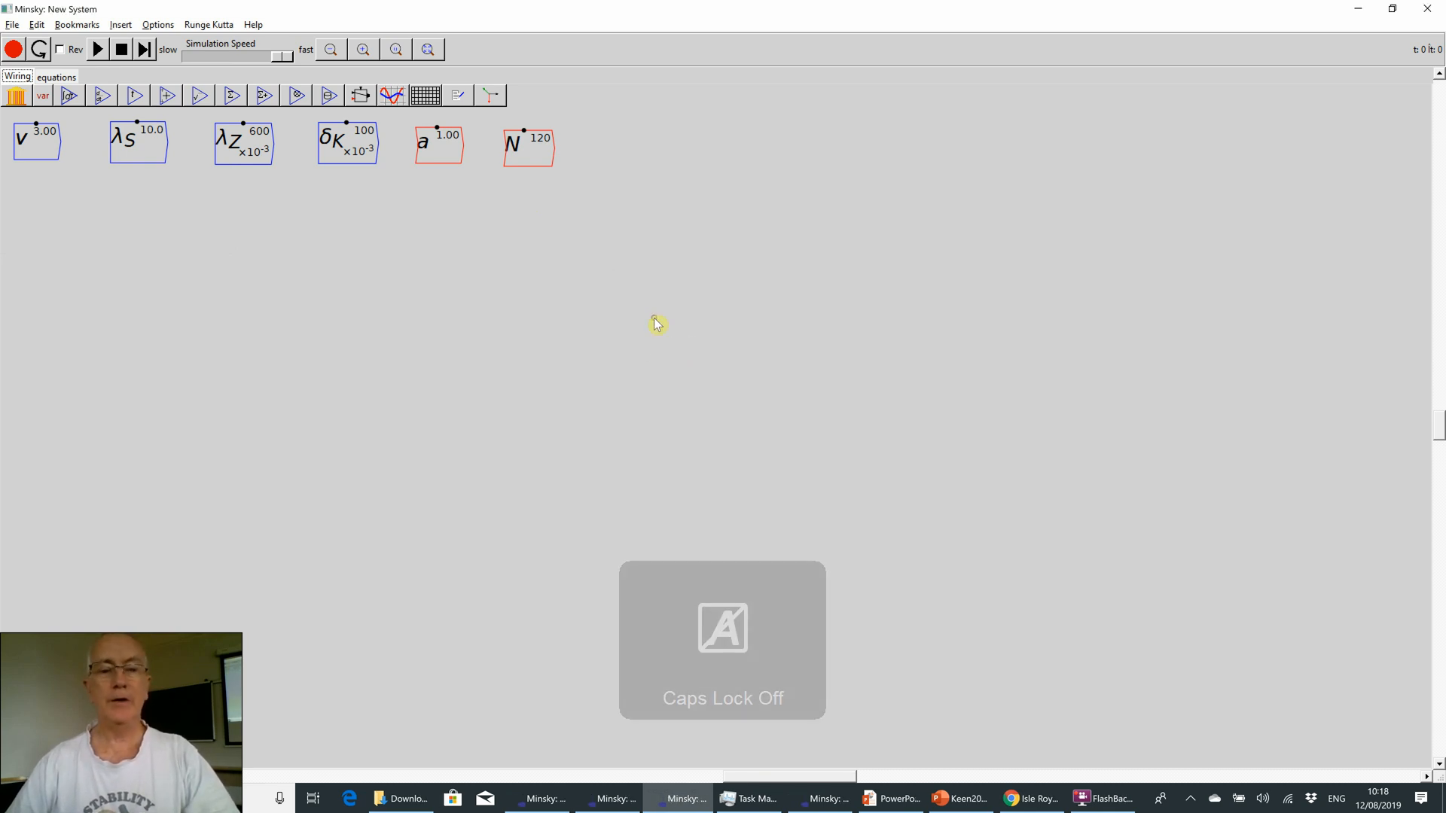
- Save the model as GoodwinLive01 in the Germany conference folder
key(ctrl+s)
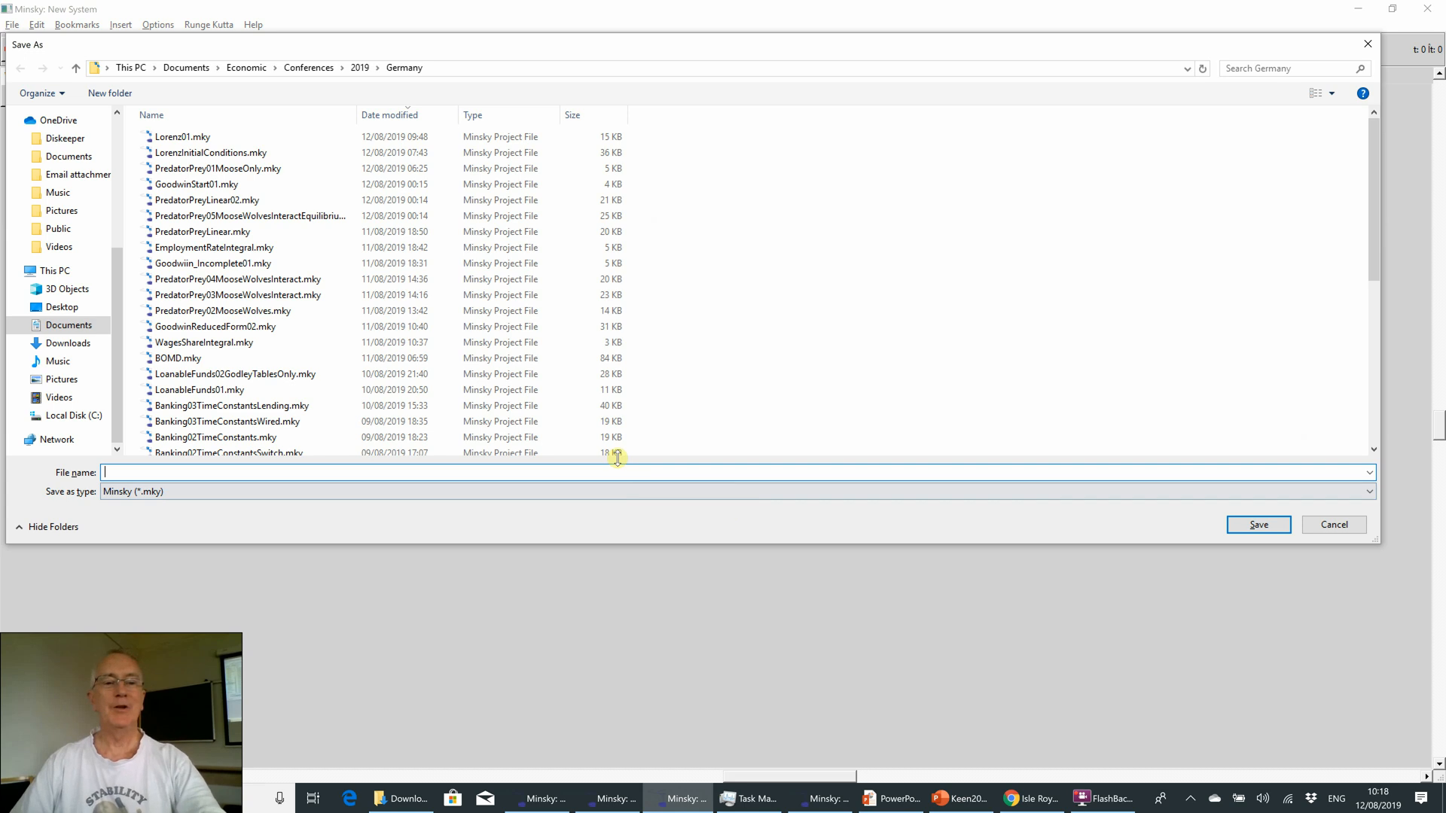
text(G)
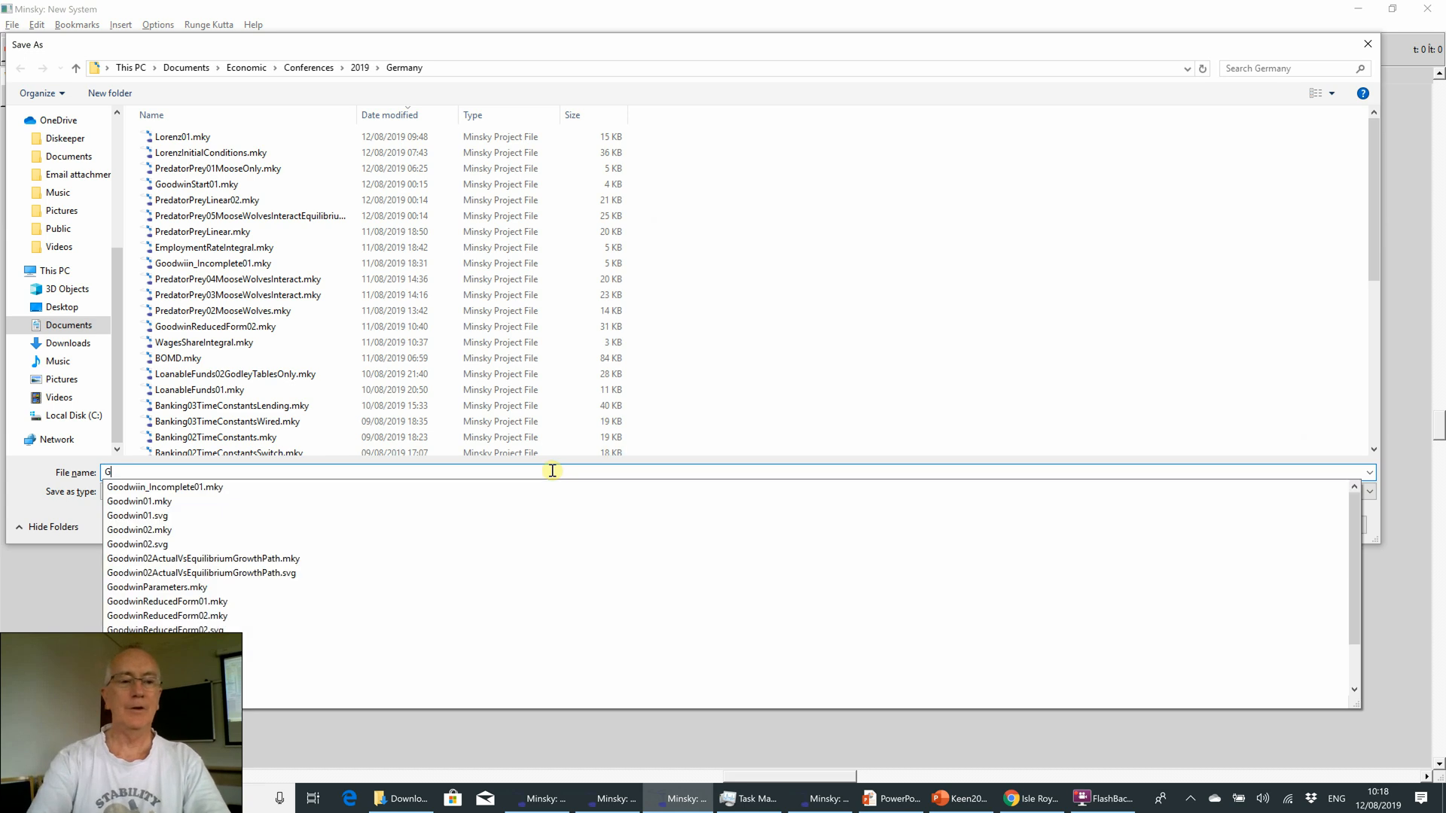
text(oodwin)
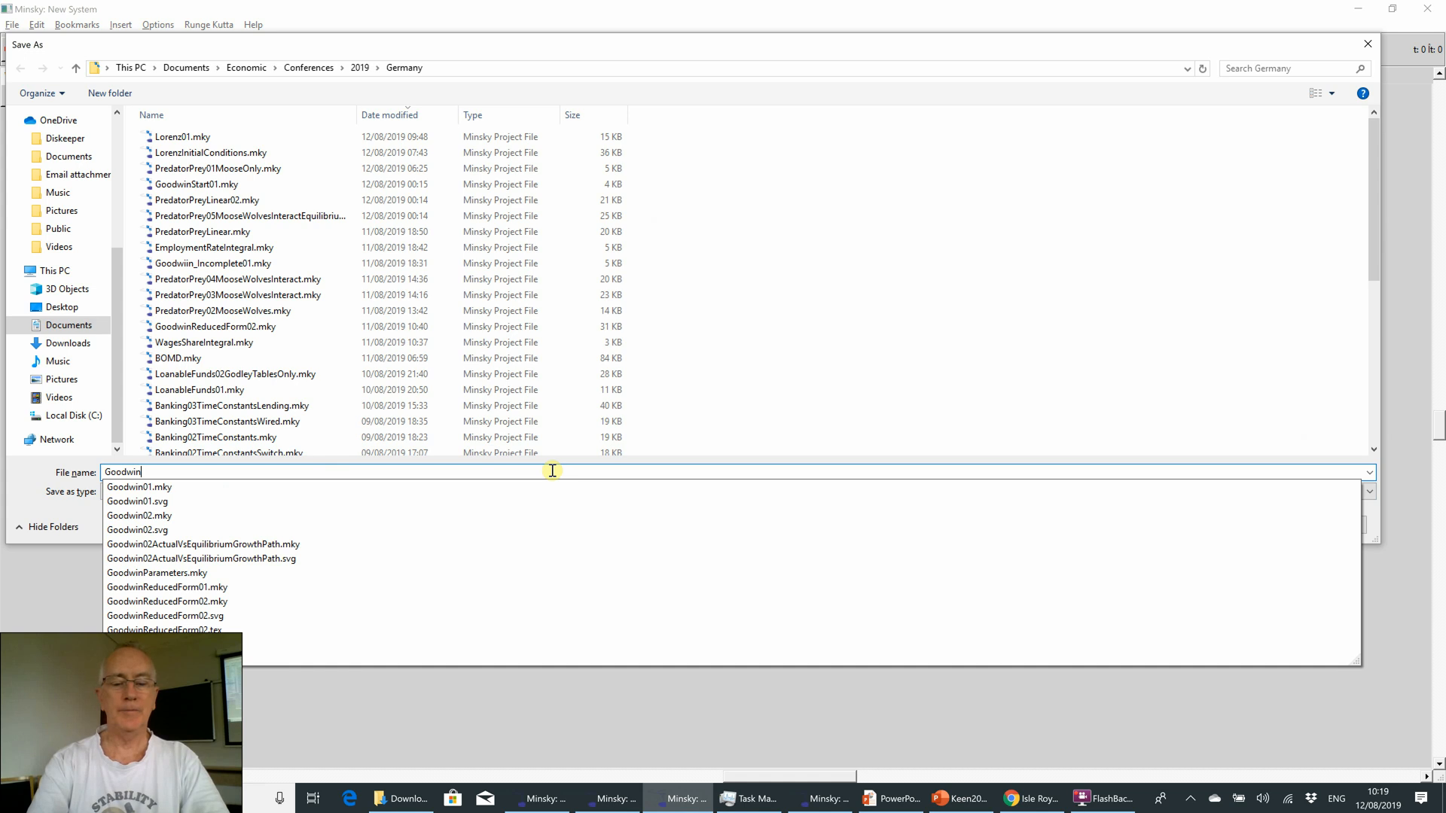
text(Live01)
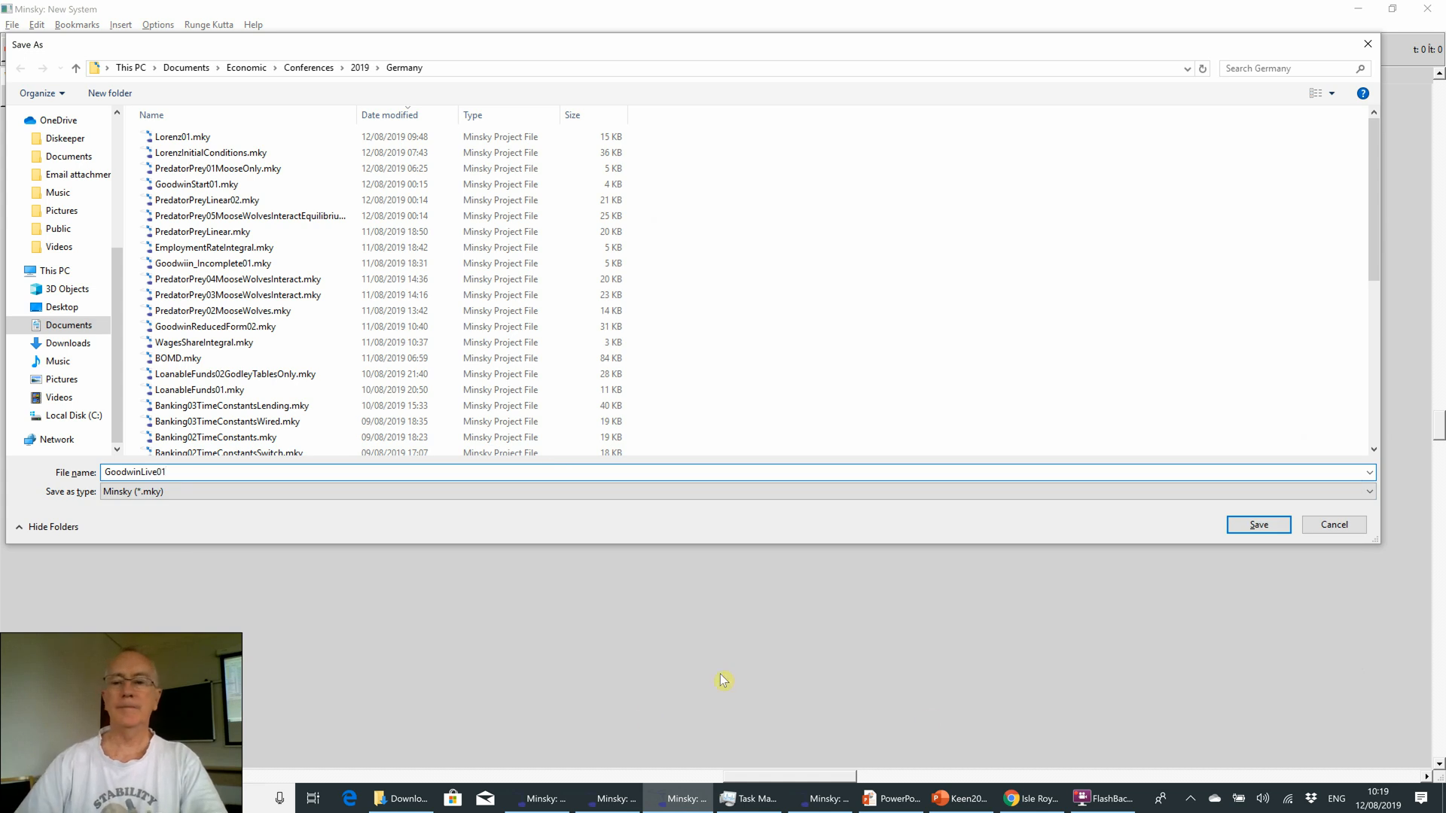
click(1254, 528)
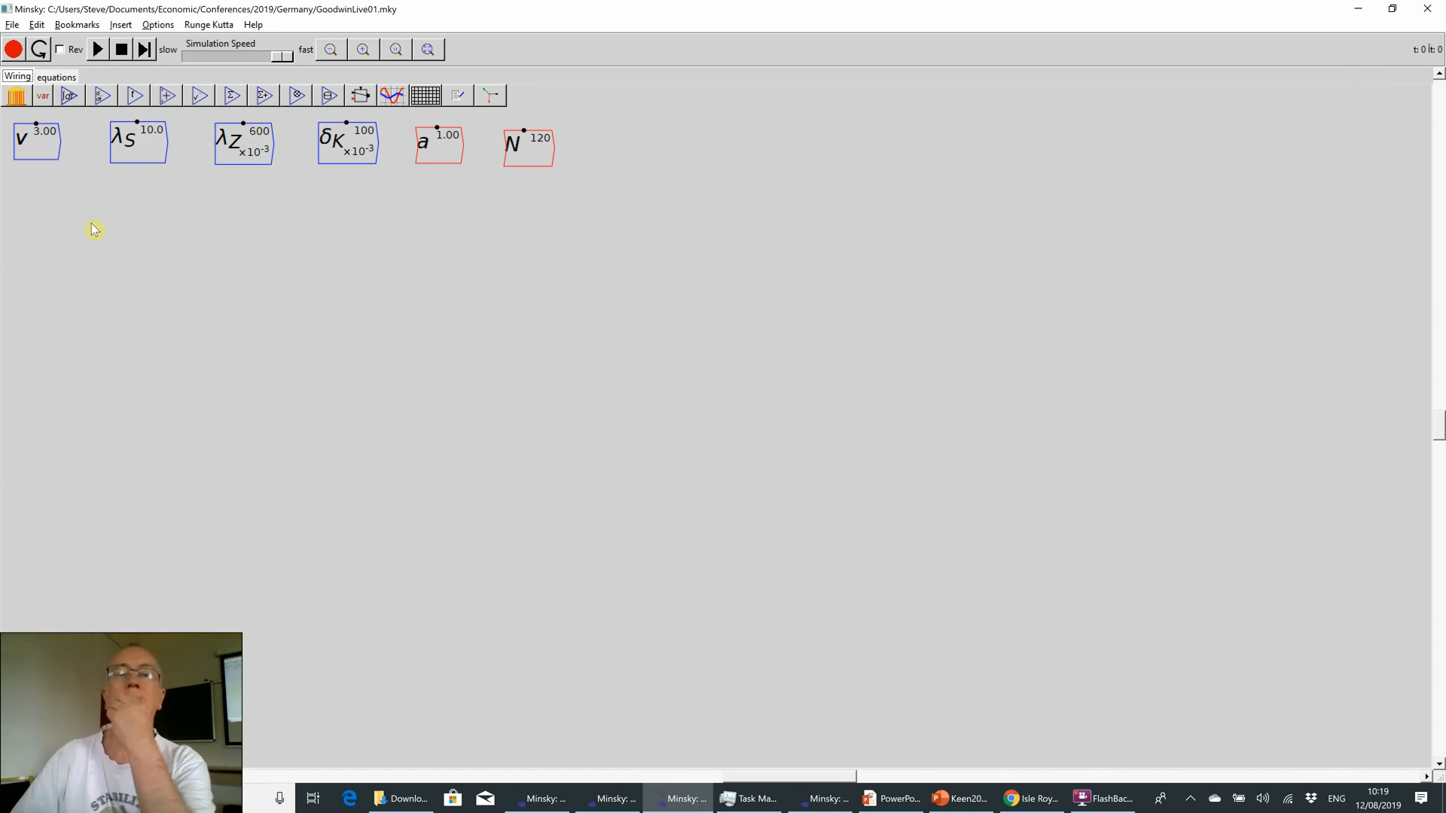
- Switch to the PowerPoint lecture, find slide 22 showing Goodwin's model as a causal loop, and close the Animation Pane
key(alt+Tab)
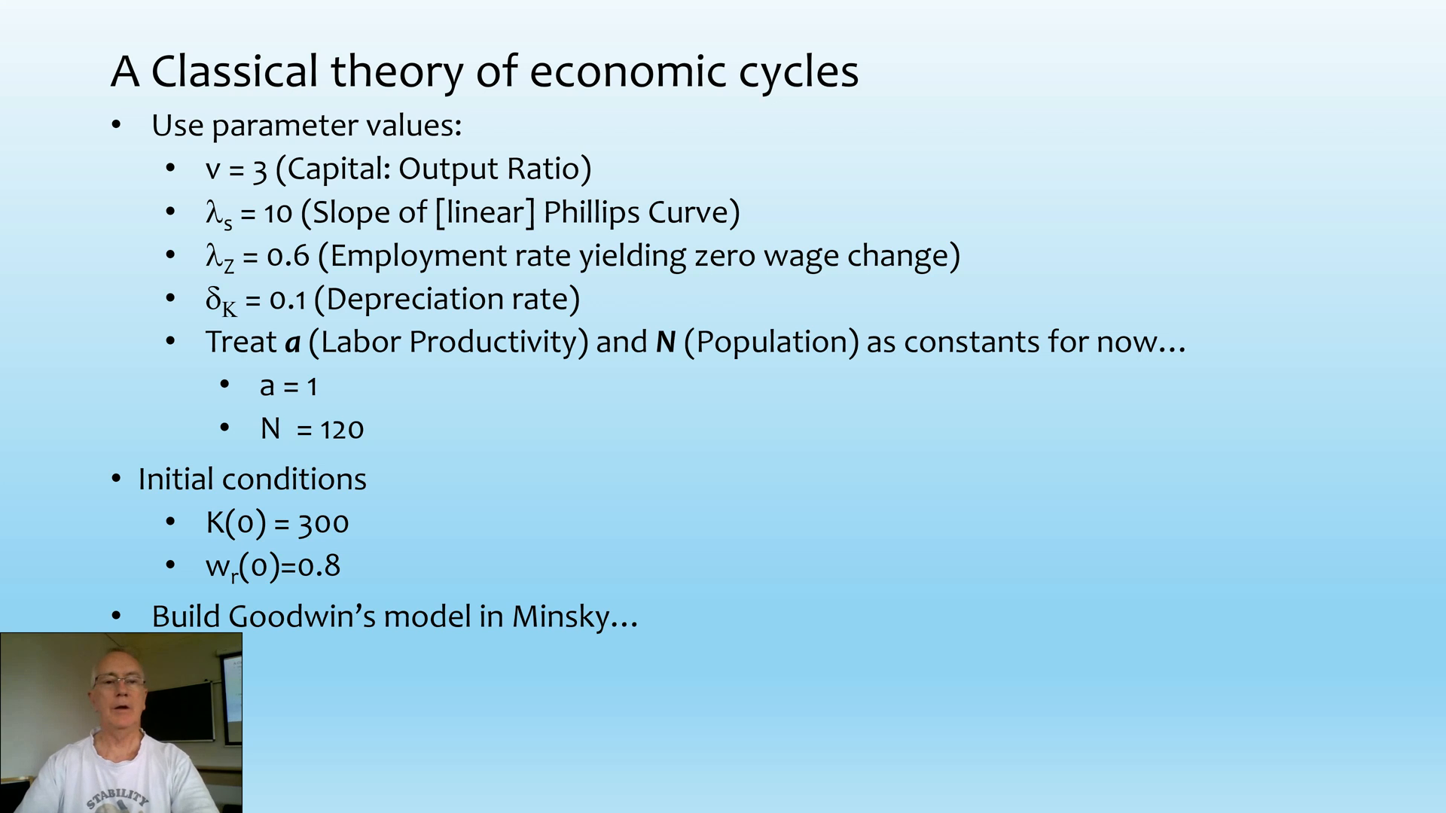
key(alt+Tab)
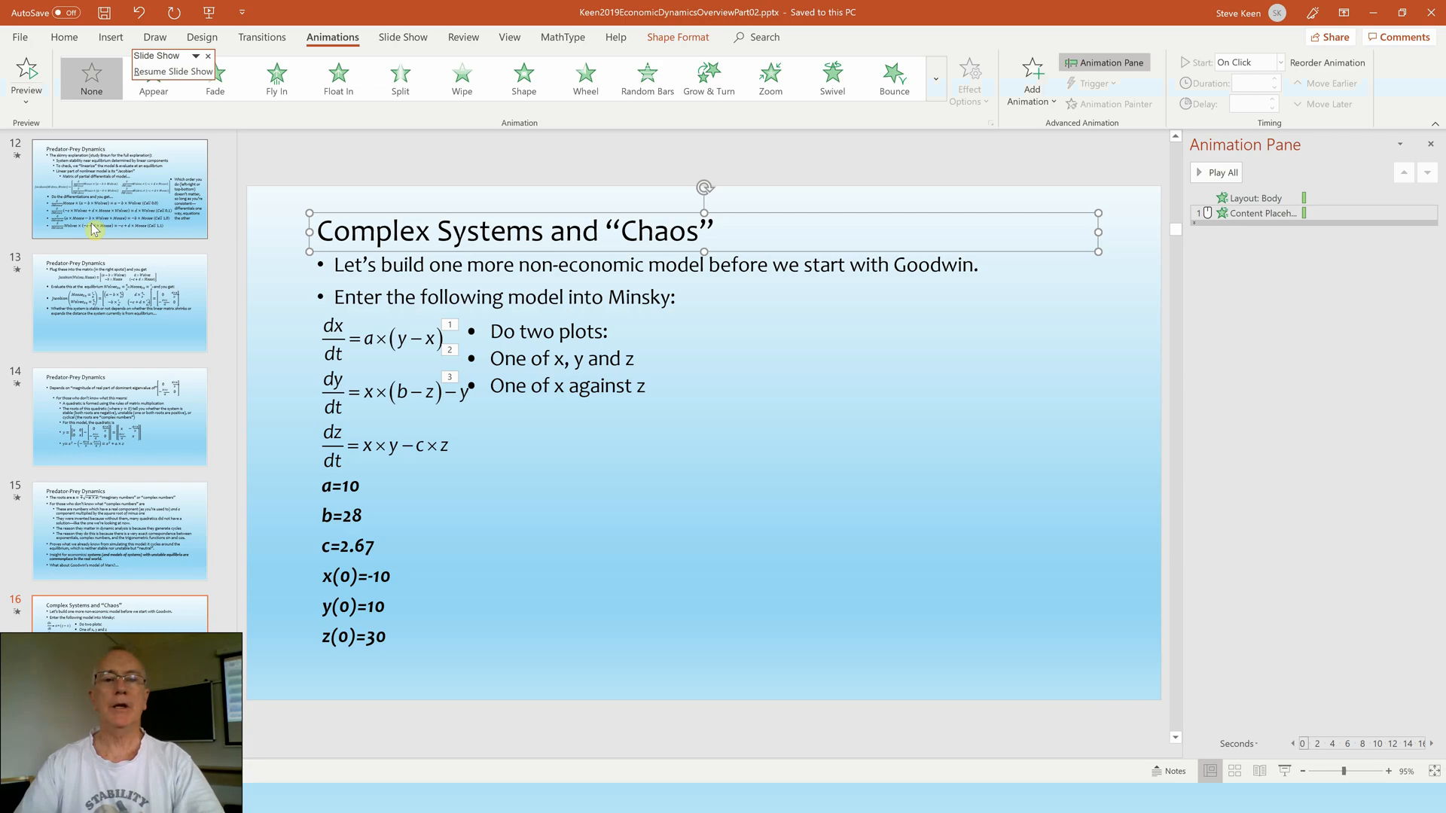
key(Page_Down)
key(Page_Down)
key(Page_Down)
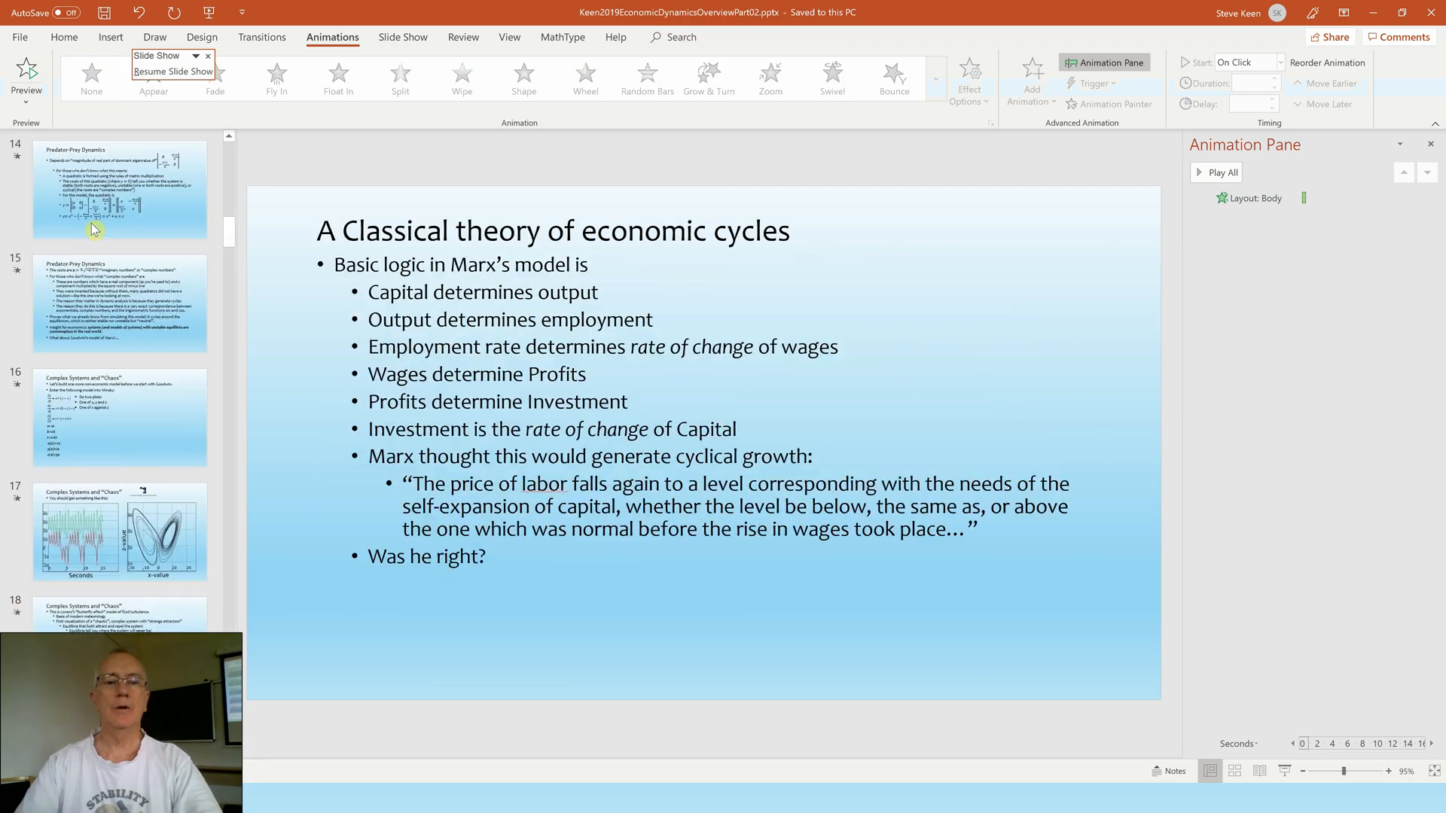
key(Page_Down)
key(Page_Down)
key(Page_Down)
key(Page_Down)
key(Page_Down)
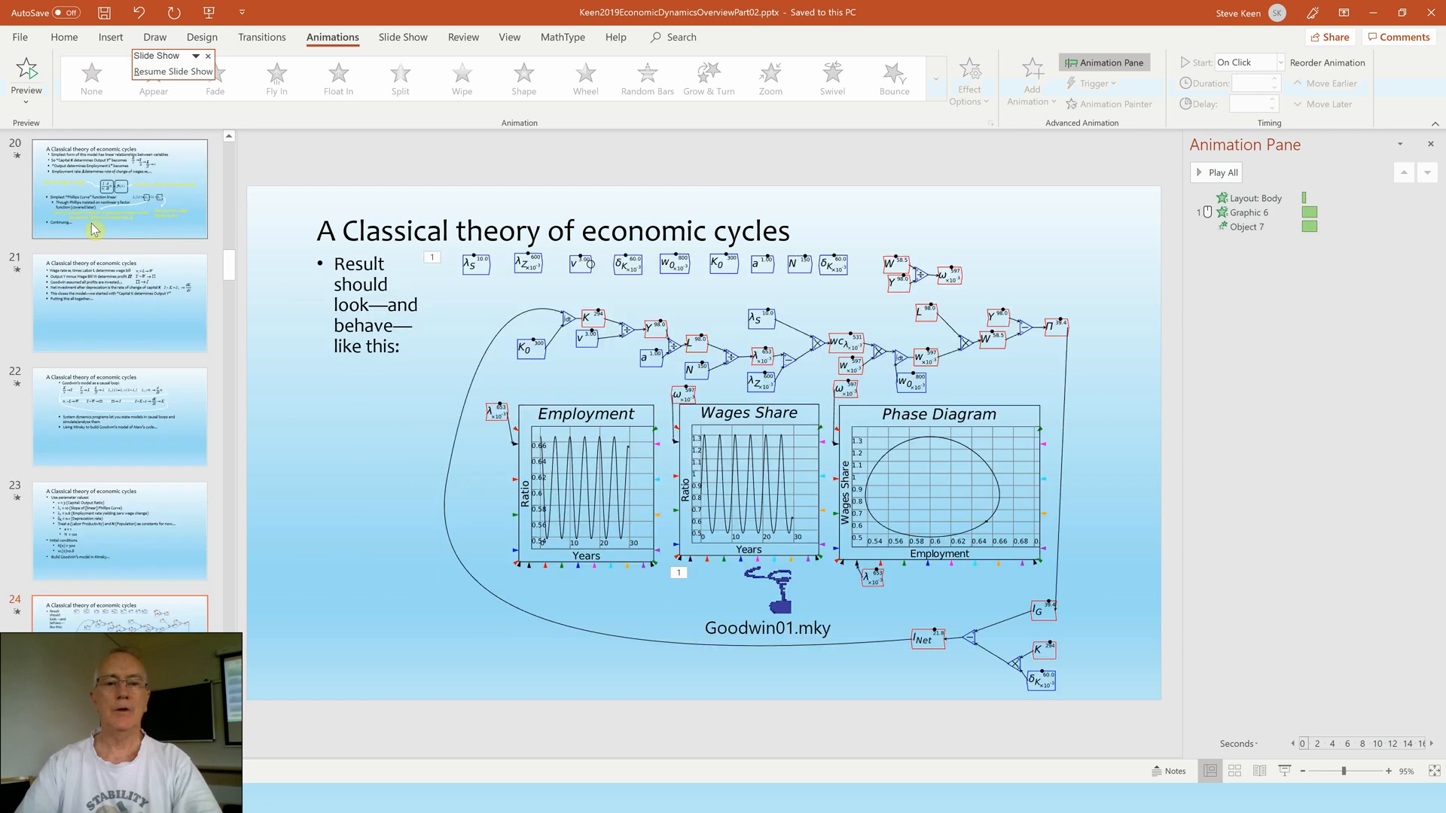
key(Page_Up)
key(Page_Up)
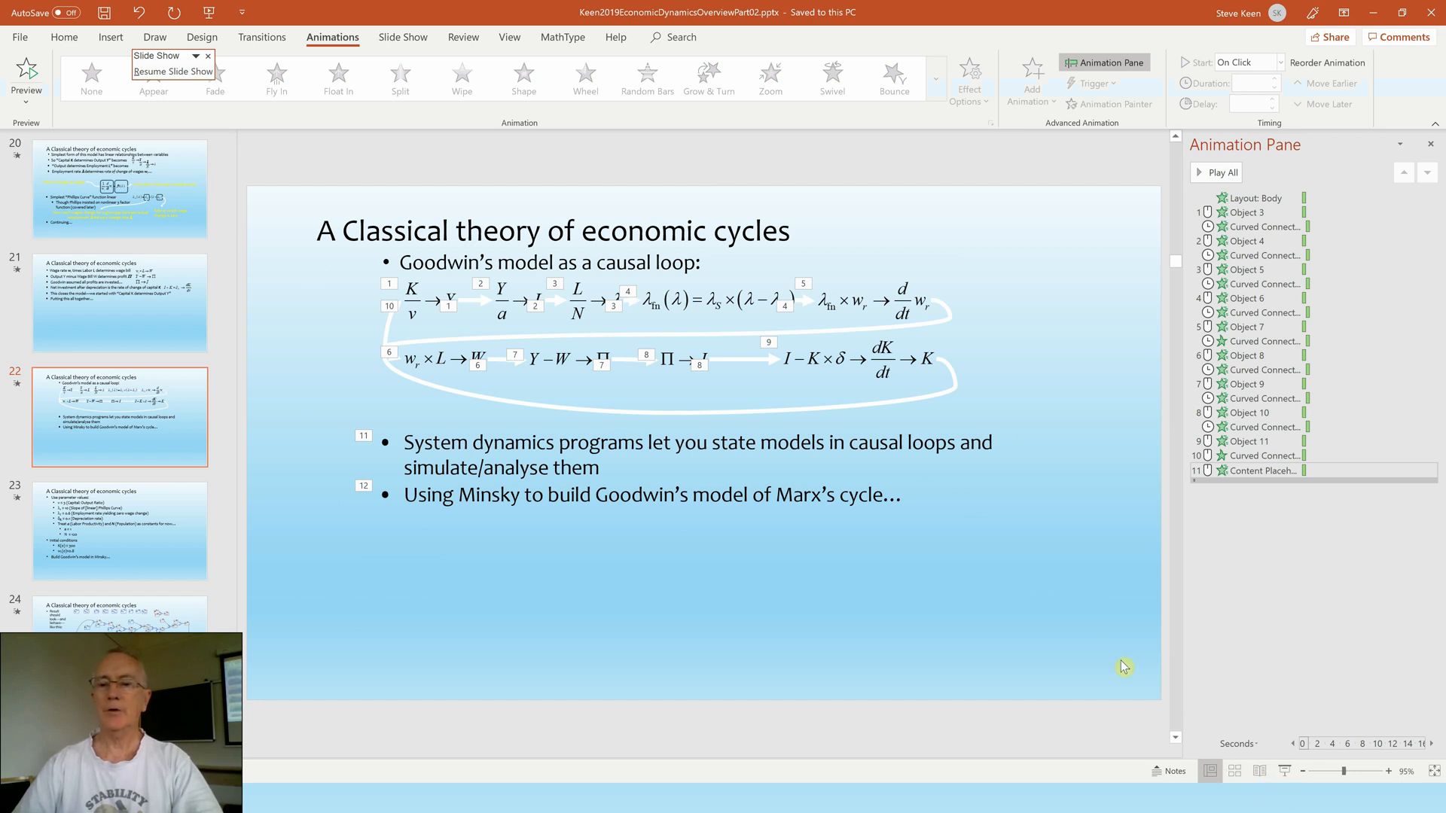
click(1432, 146)
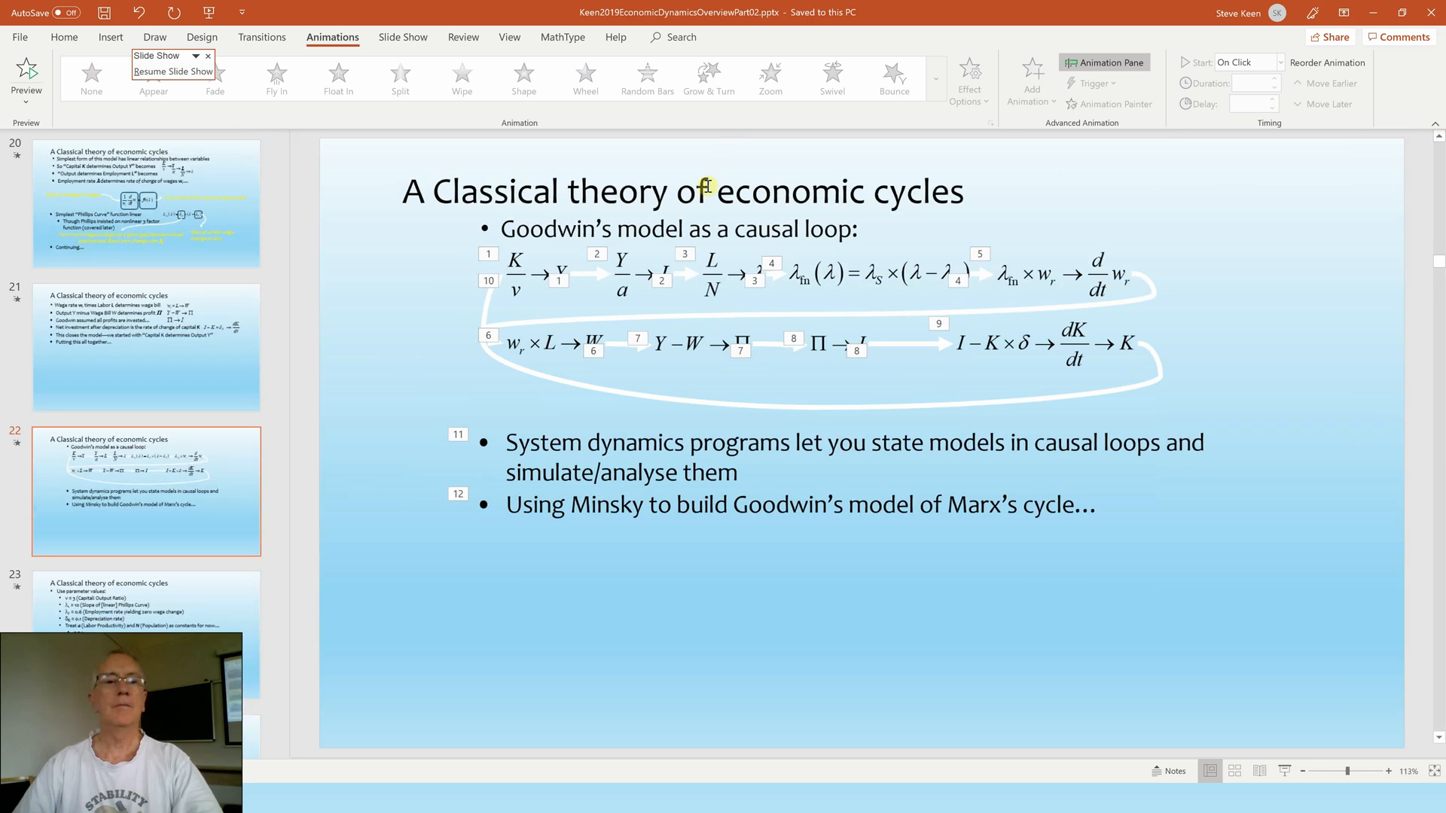
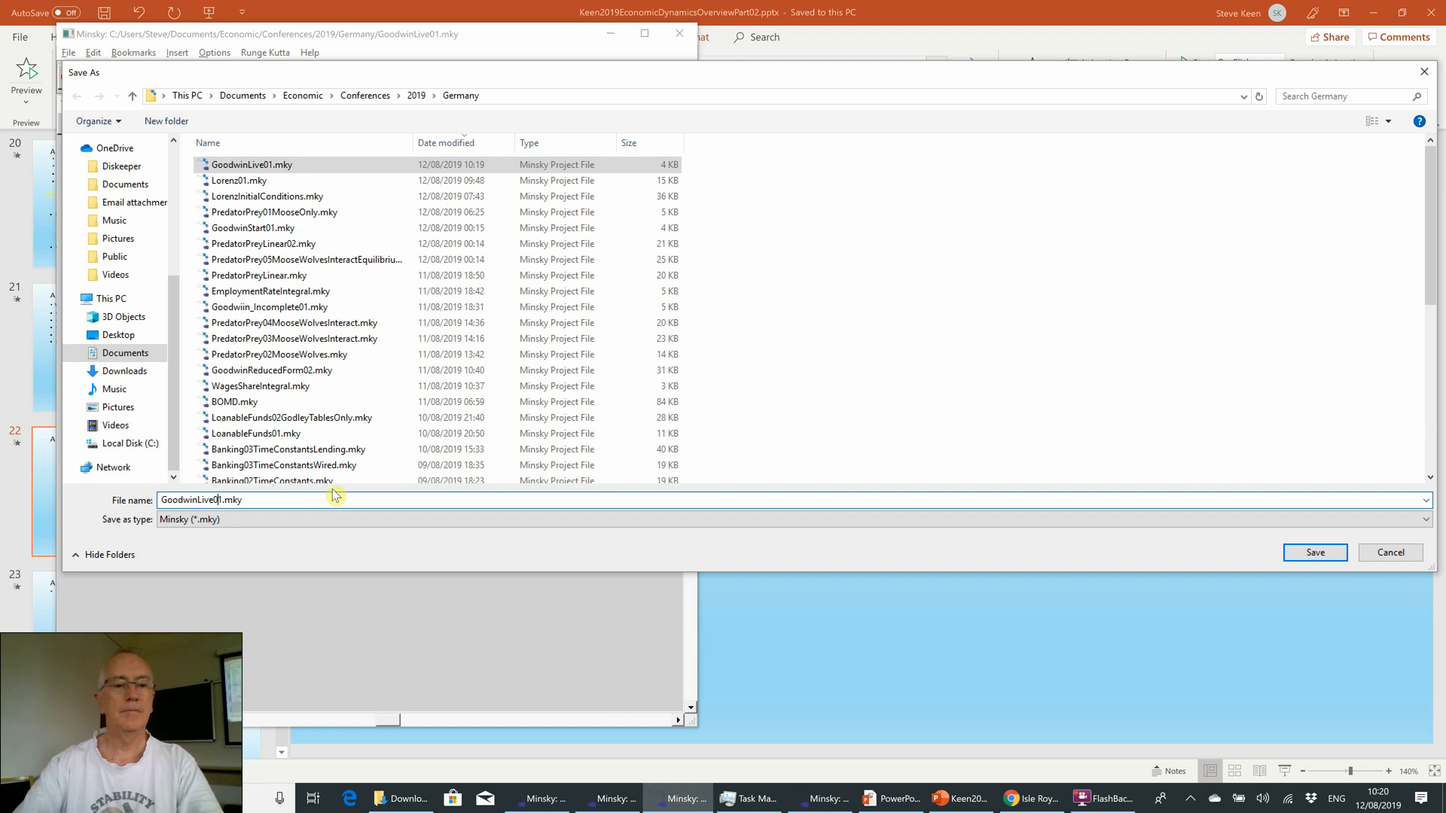
- Save the model under the new file name GoodwinLive02.mky
text(2)
key(Return)
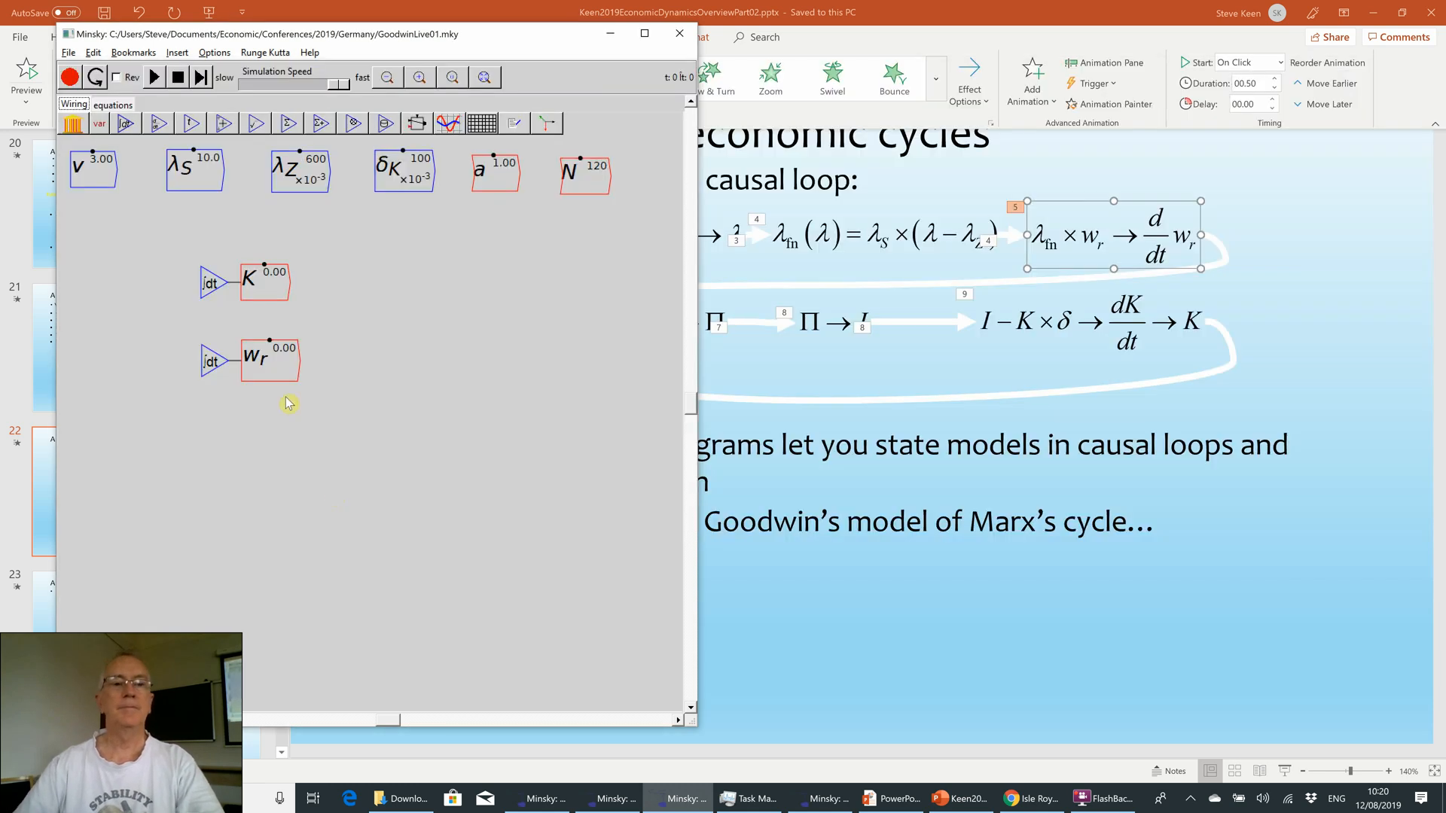
- Space the K and w_r integral blocks further apart vertically and widen the Minsky window to make room for the model
drag(270, 286, 280, 273)
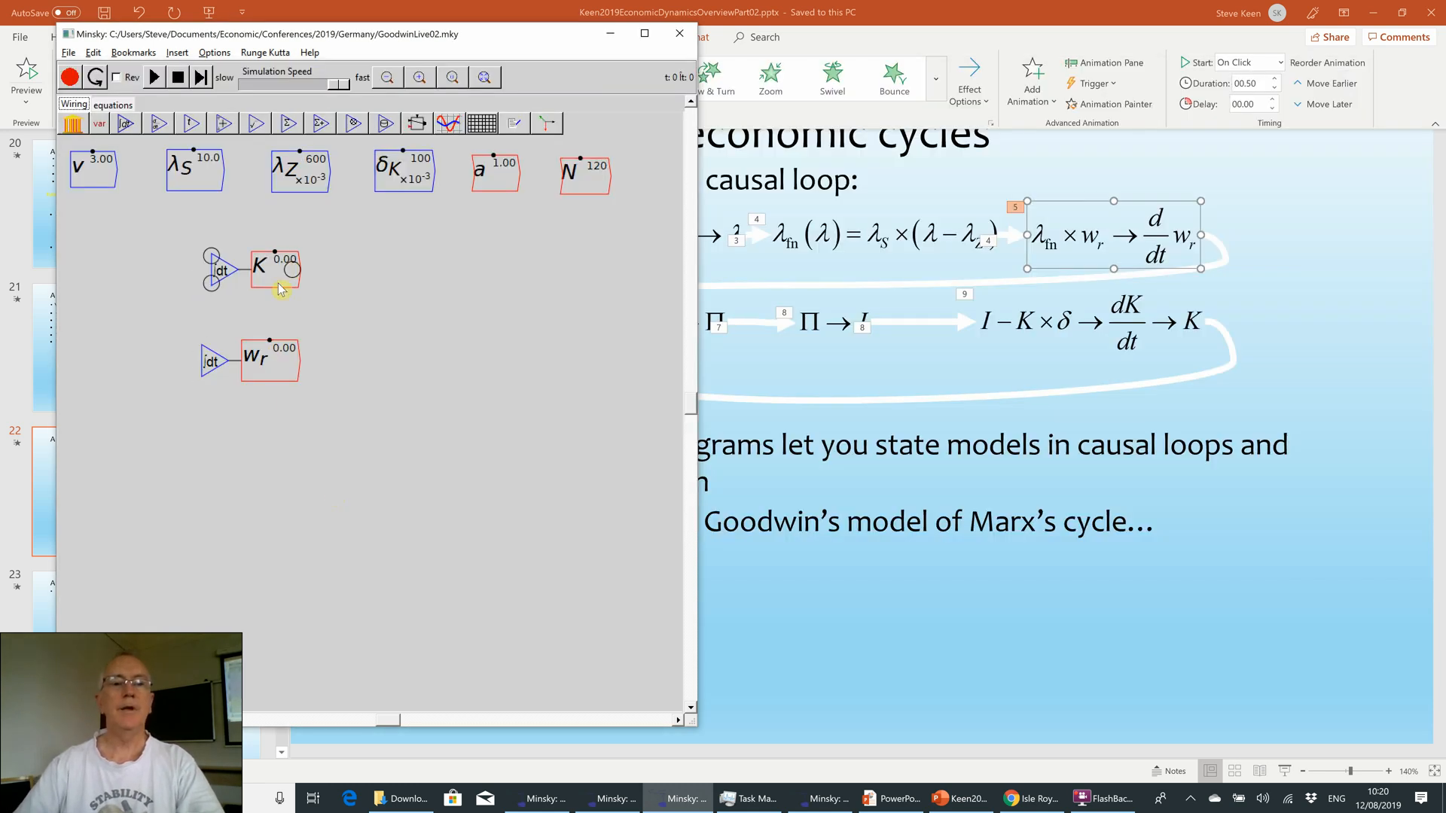
drag(270, 362, 271, 413)
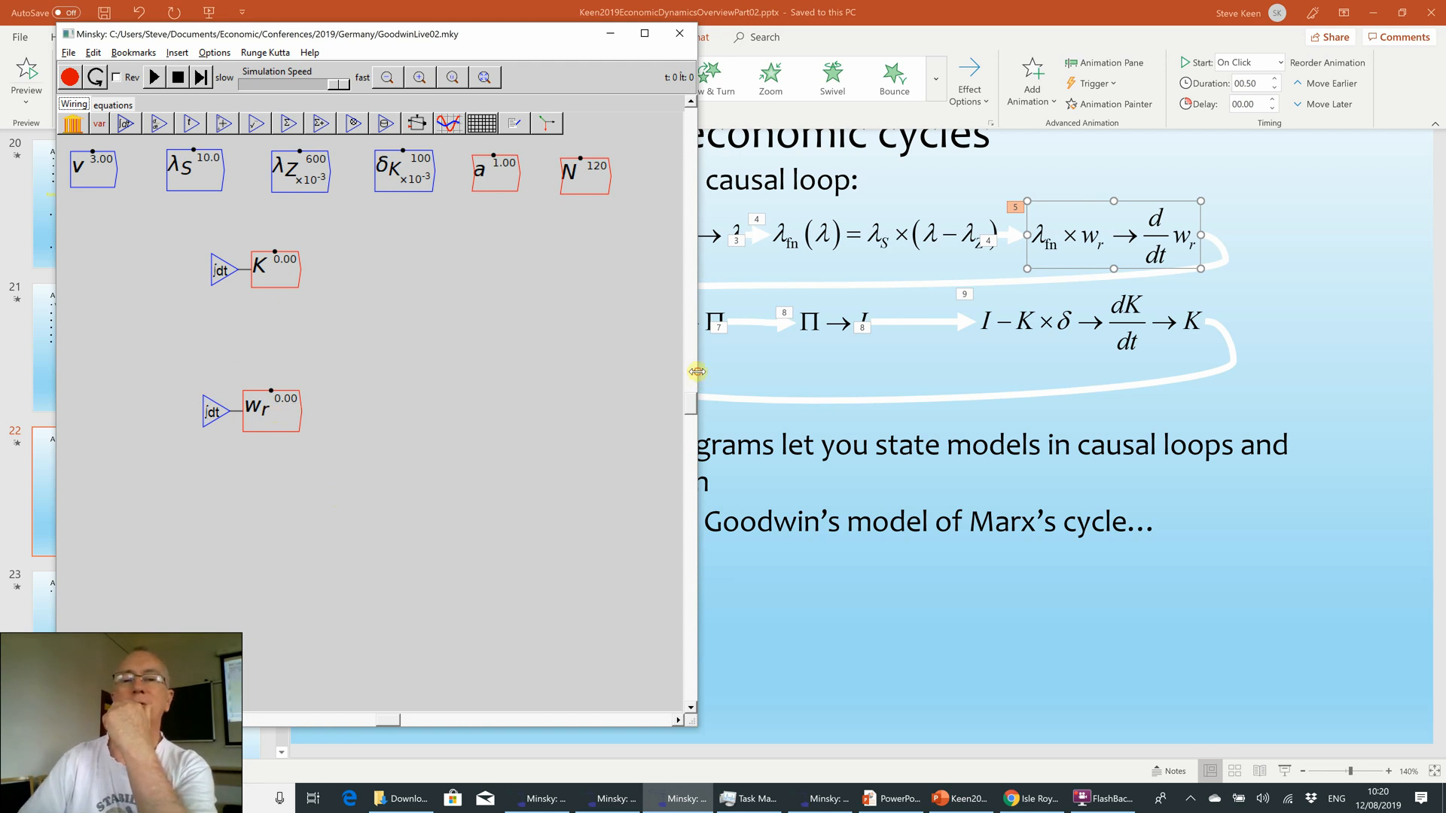
drag(697, 372, 1065, 366)
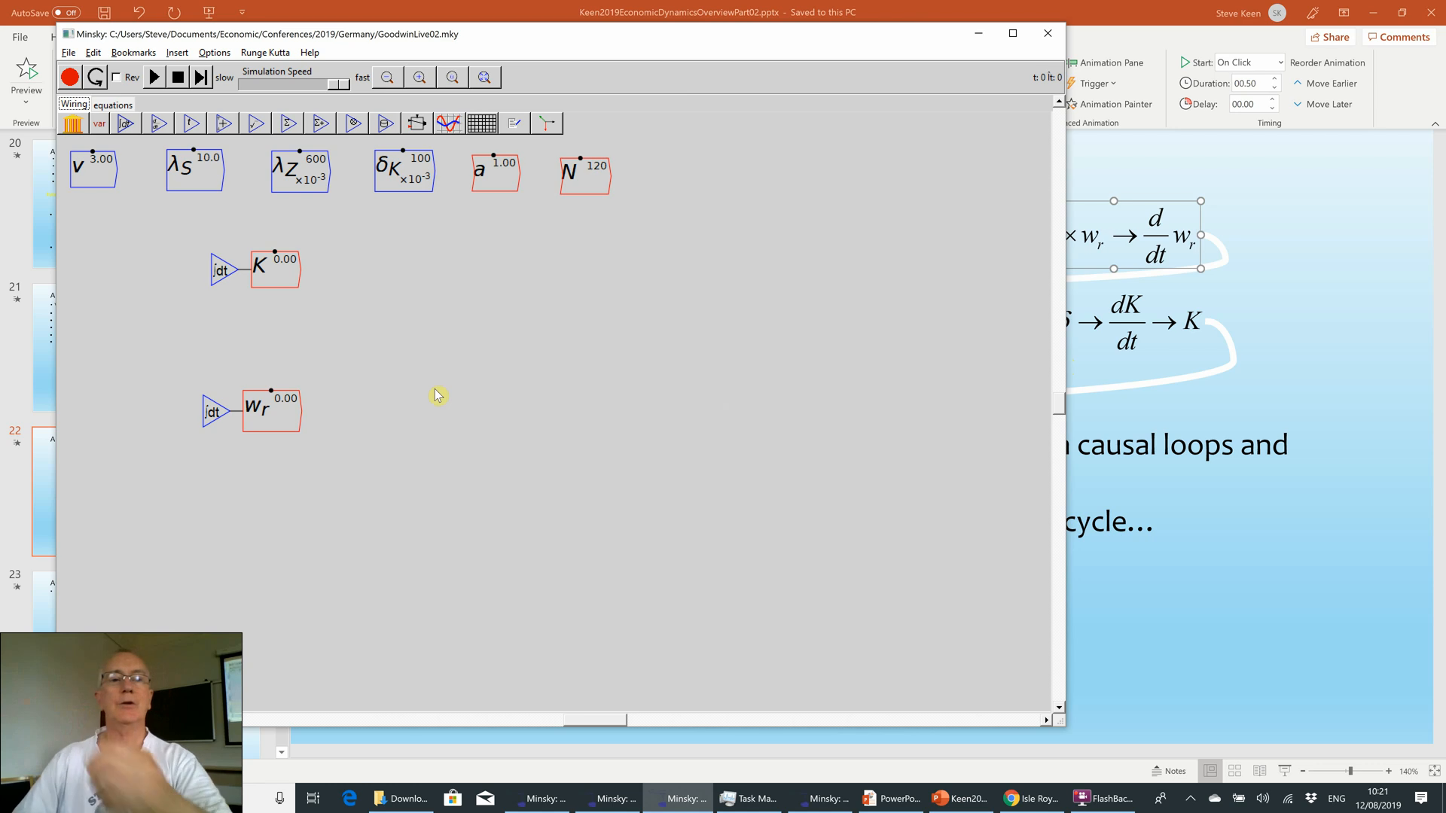
- Place a copy of parameter v below K, add a divide operator beside them, and wire K and v into it as K/v
right_click(85, 170)
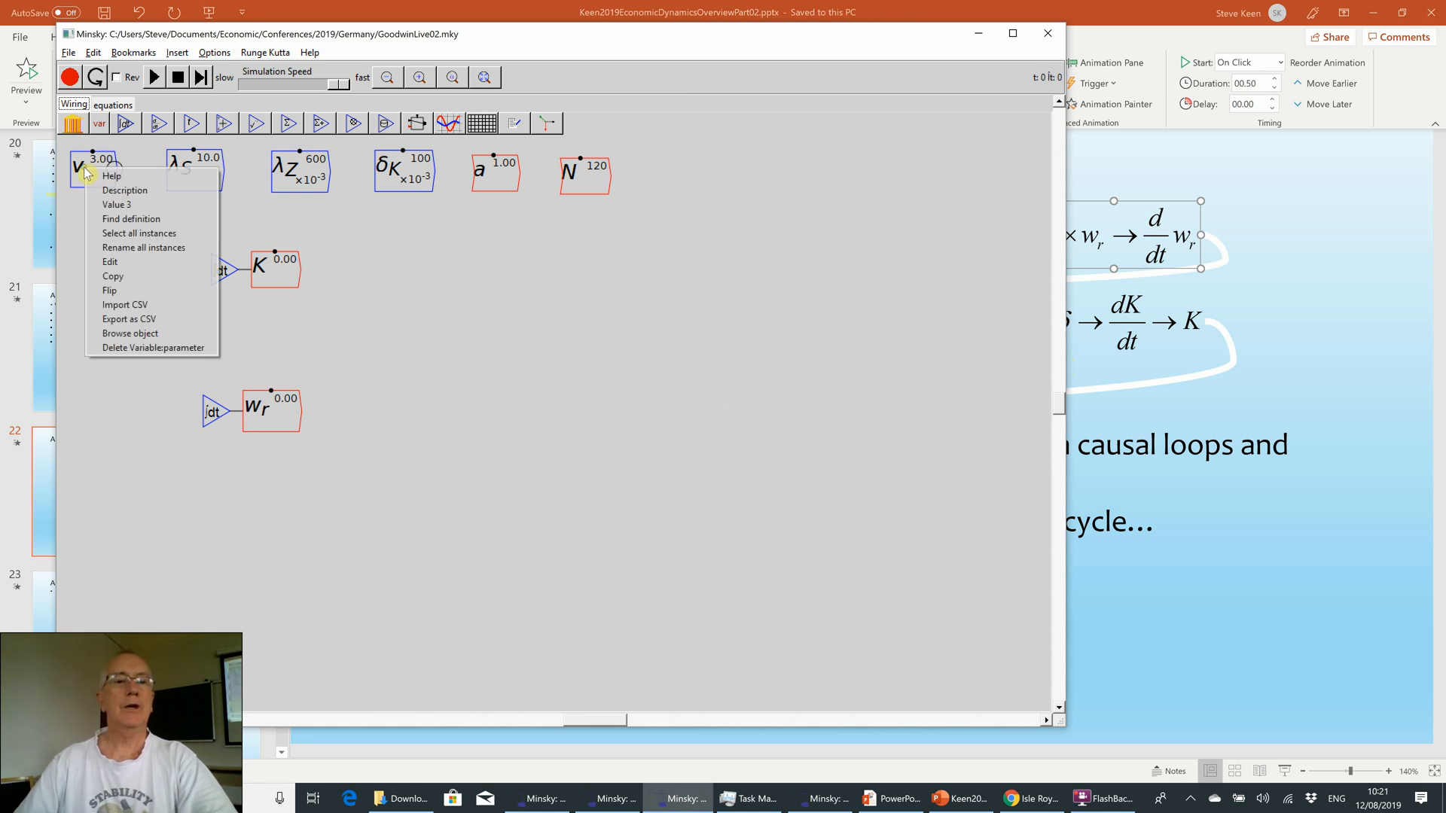
click(113, 276)
click(281, 312)
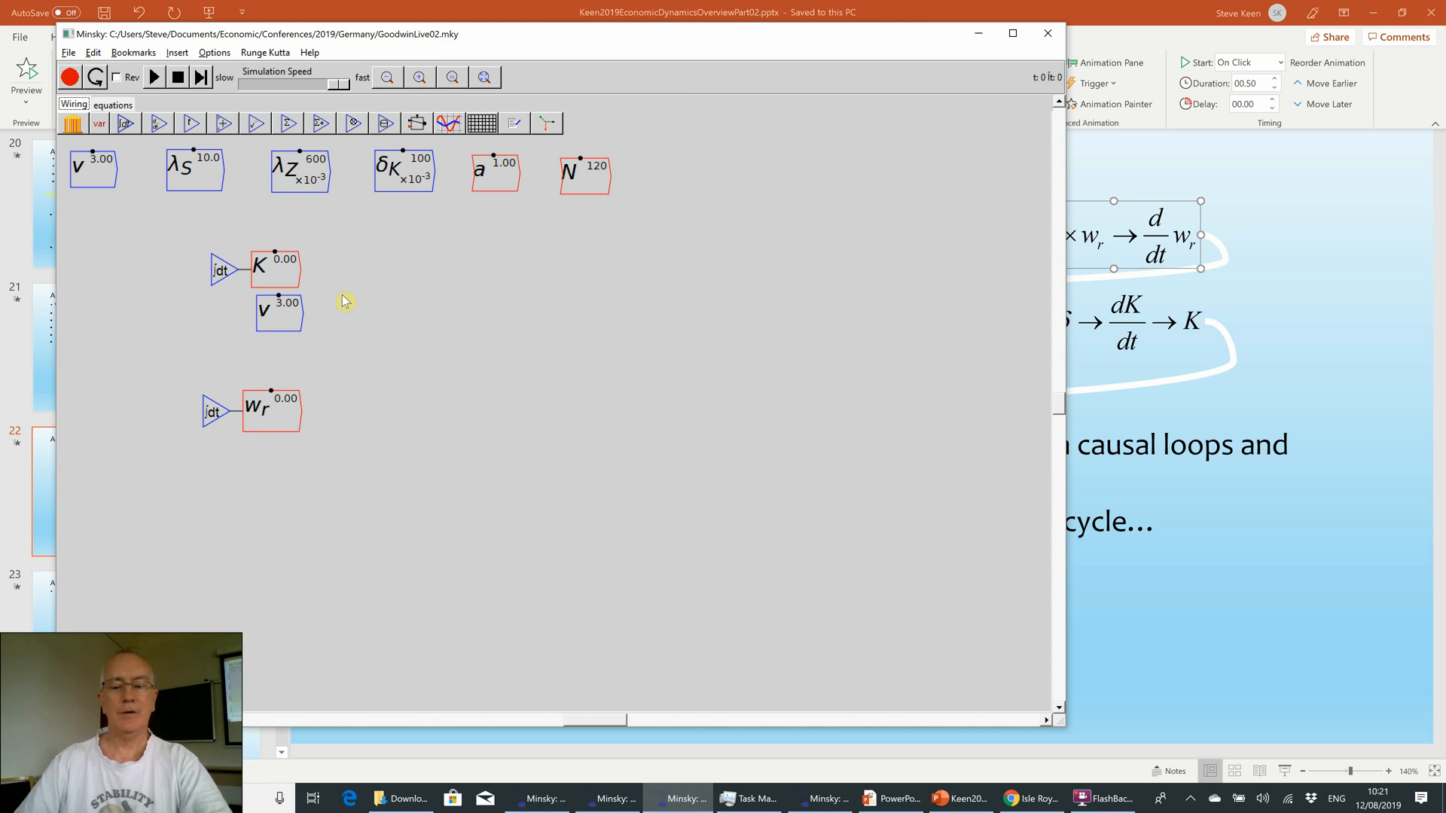
key(slash)
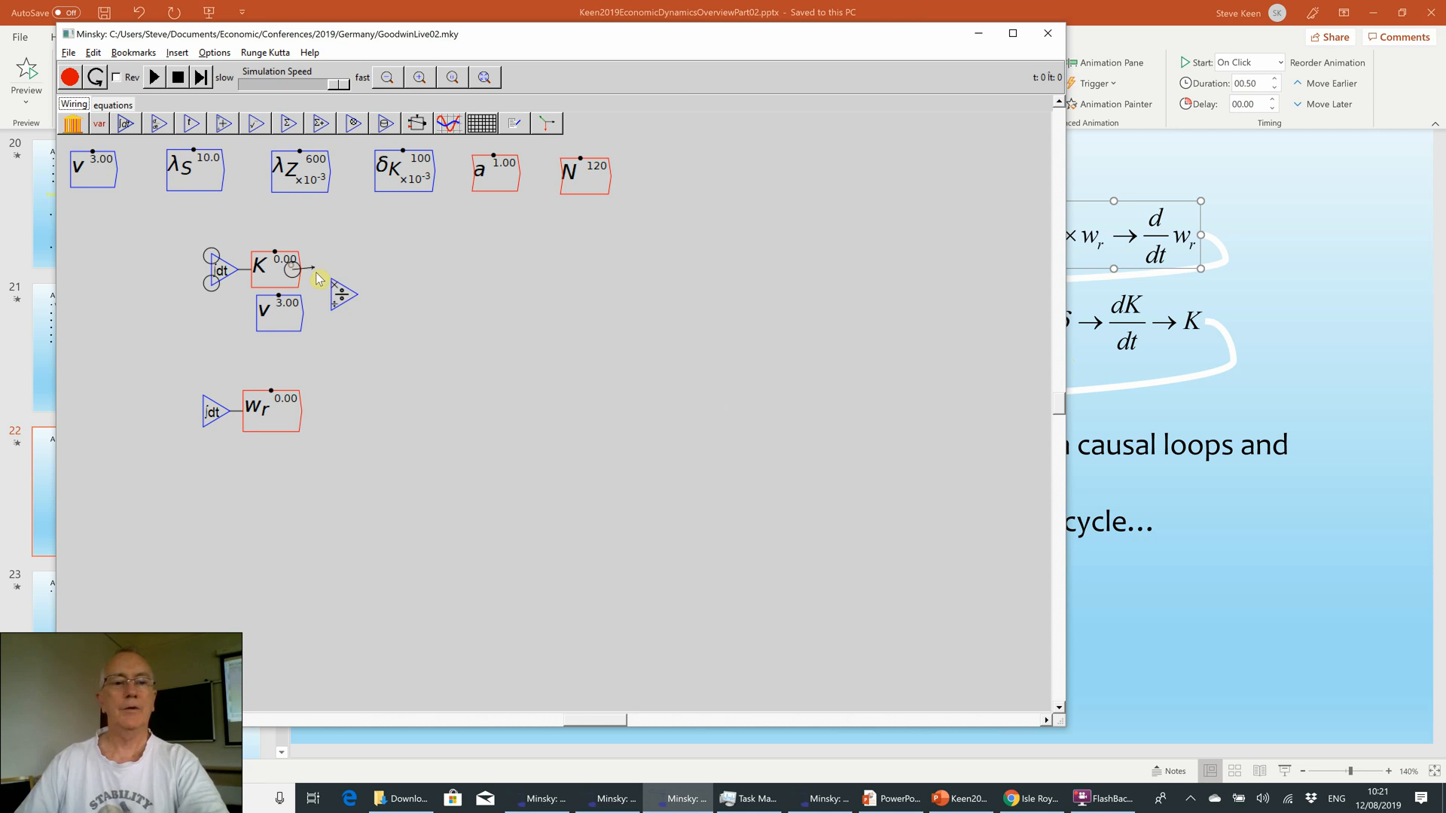
drag(318, 279, 334, 308)
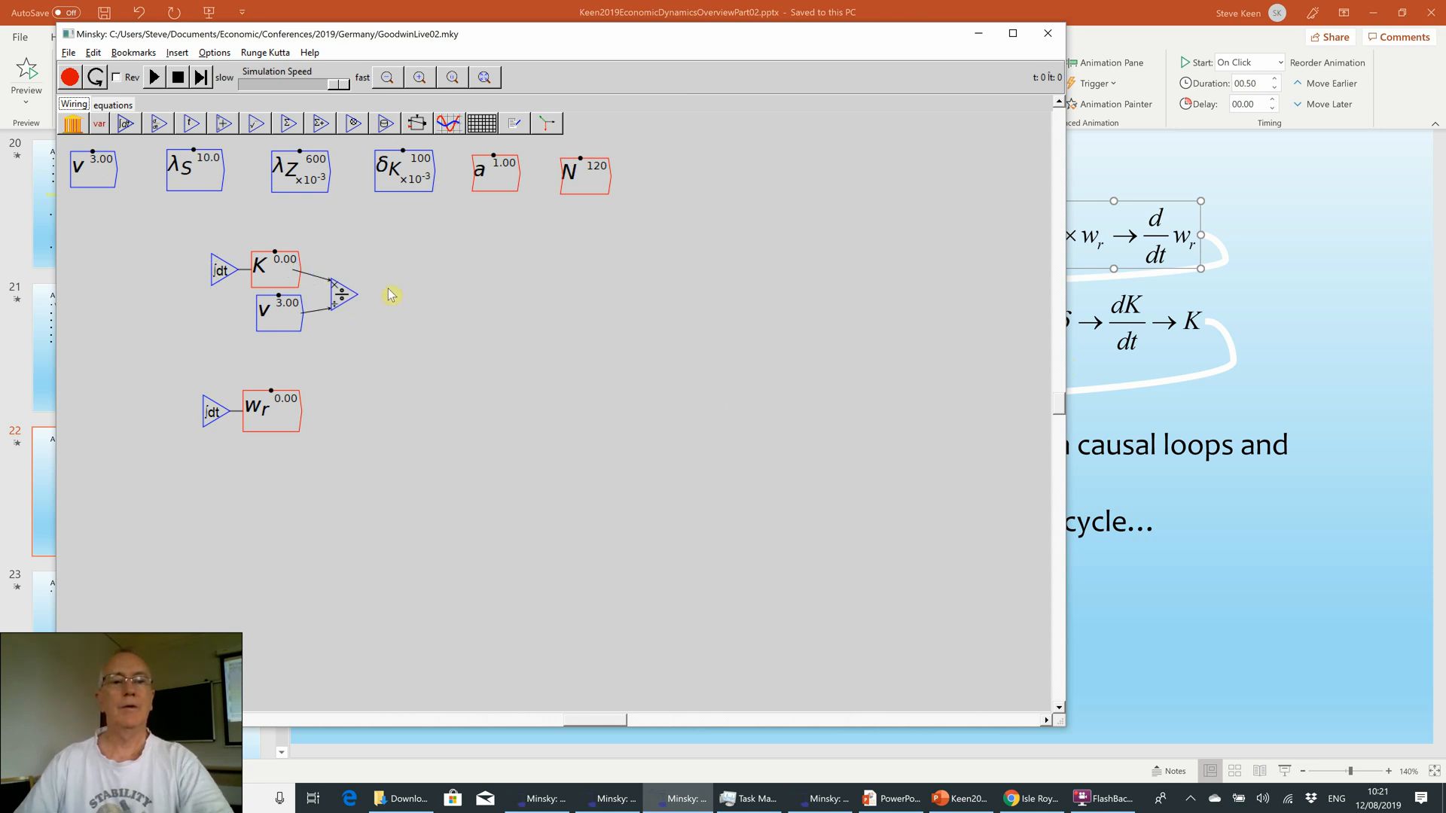
- Add a flow variable named Y just after the divide operator, keeping its default settings
text(Y)
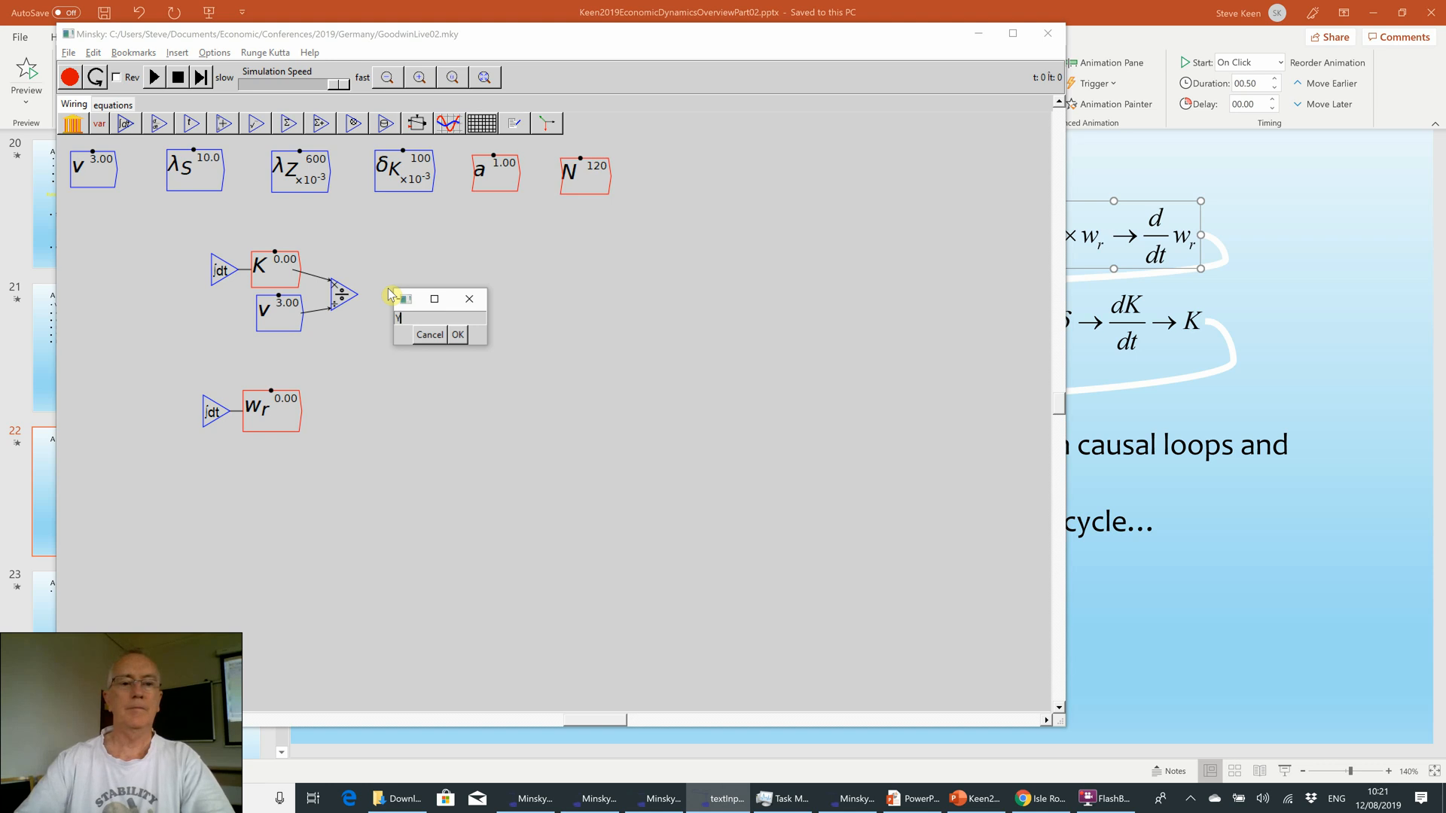
key(Return)
key(Return)
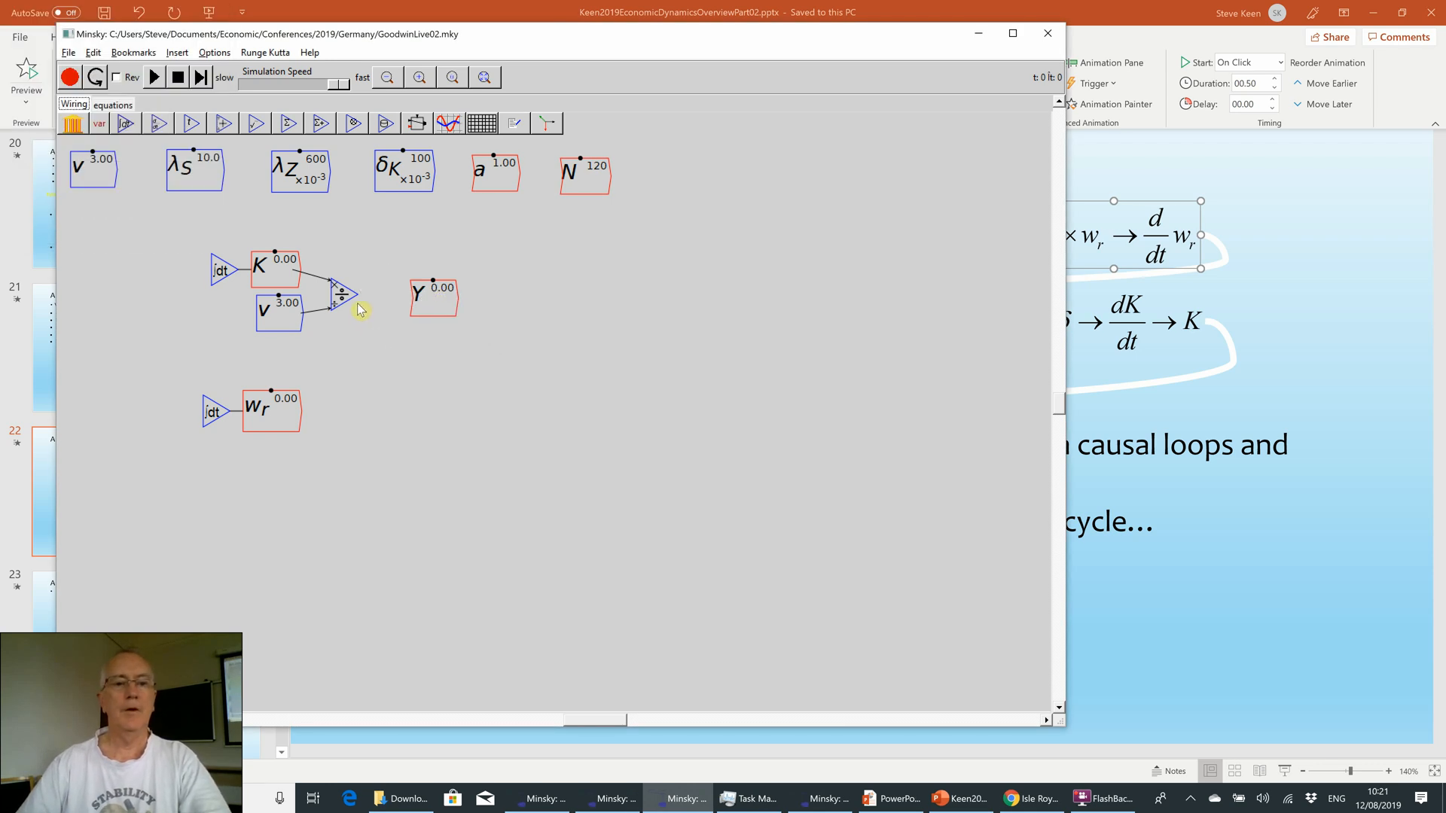
- Wire the K/v result into Y and place a copy of variable a directly below Y
drag(395, 307, 405, 317)
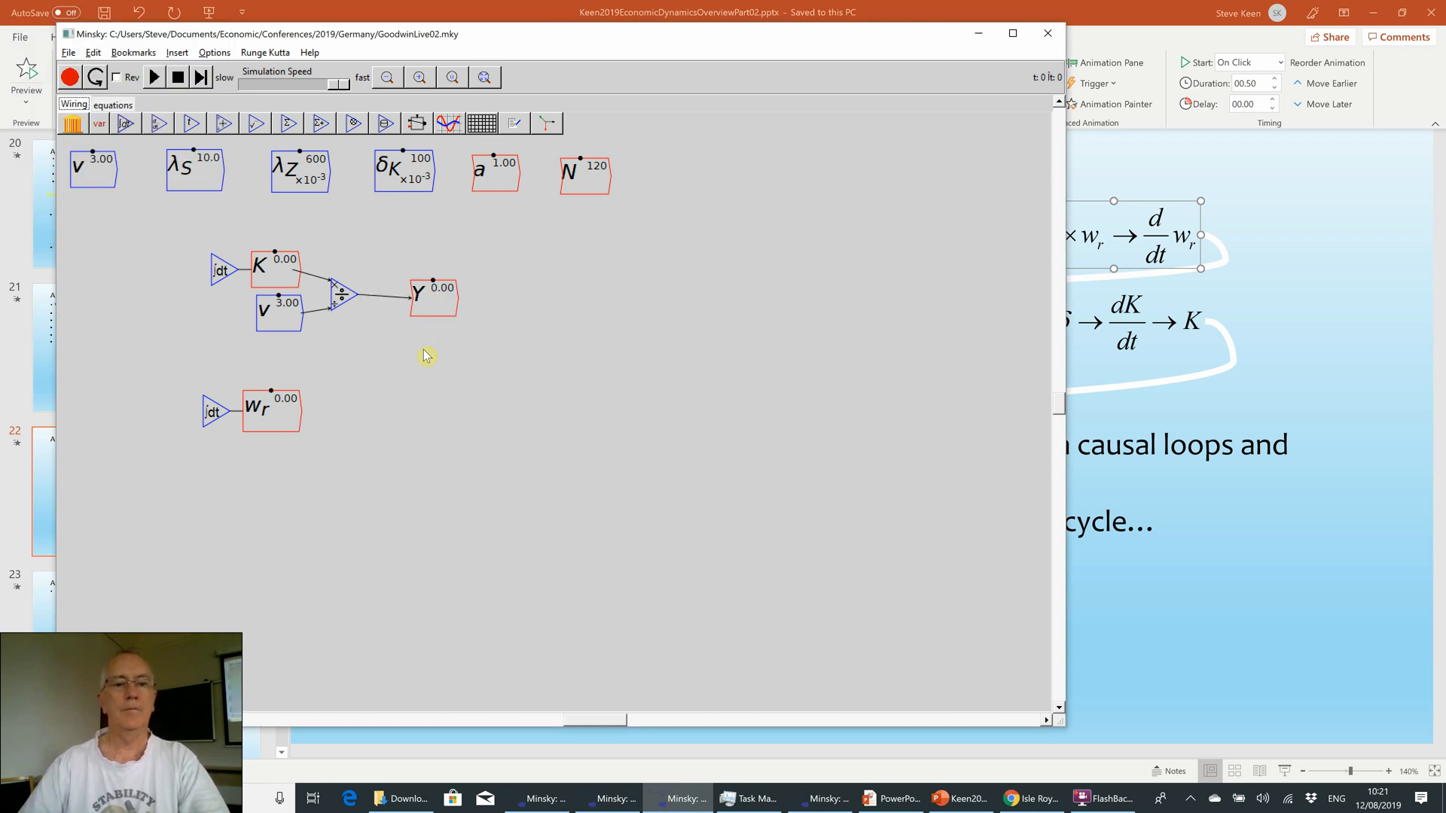
right_click(493, 187)
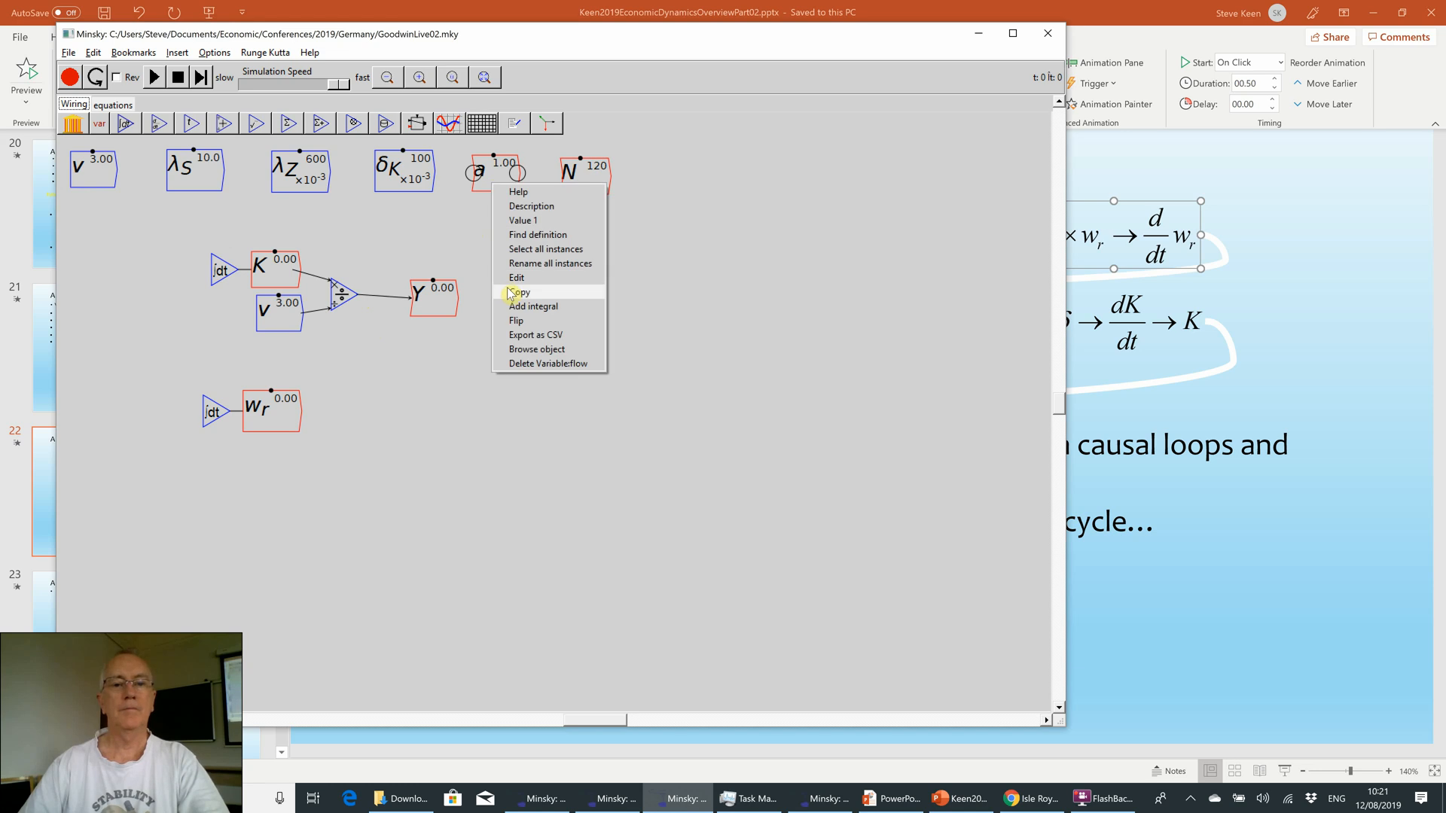
click(518, 291)
click(439, 331)
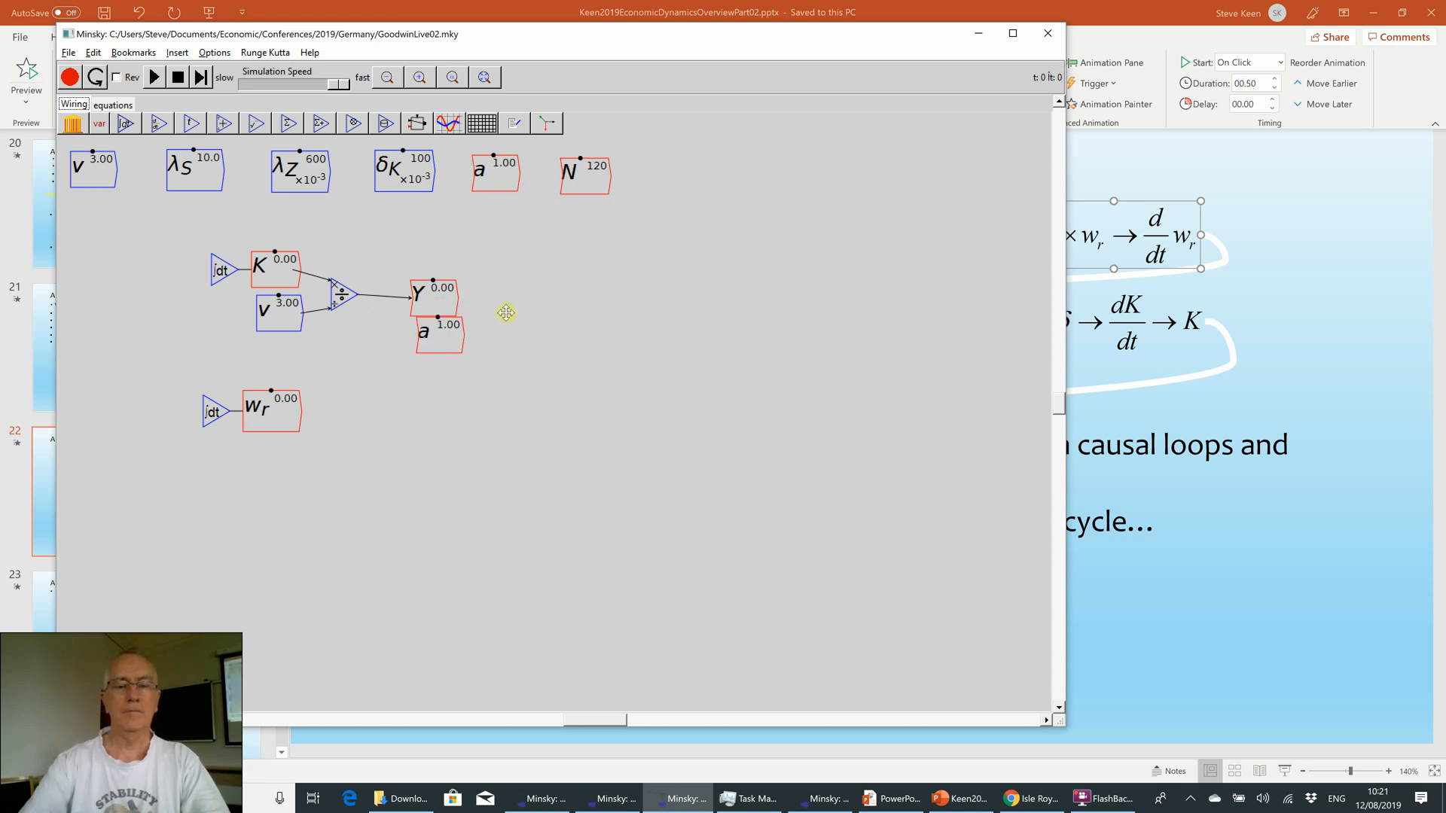
- Add a flow variable named L beyond Y and a, and wire Y/a into it through a new divide operator
text(L)
key(Return)
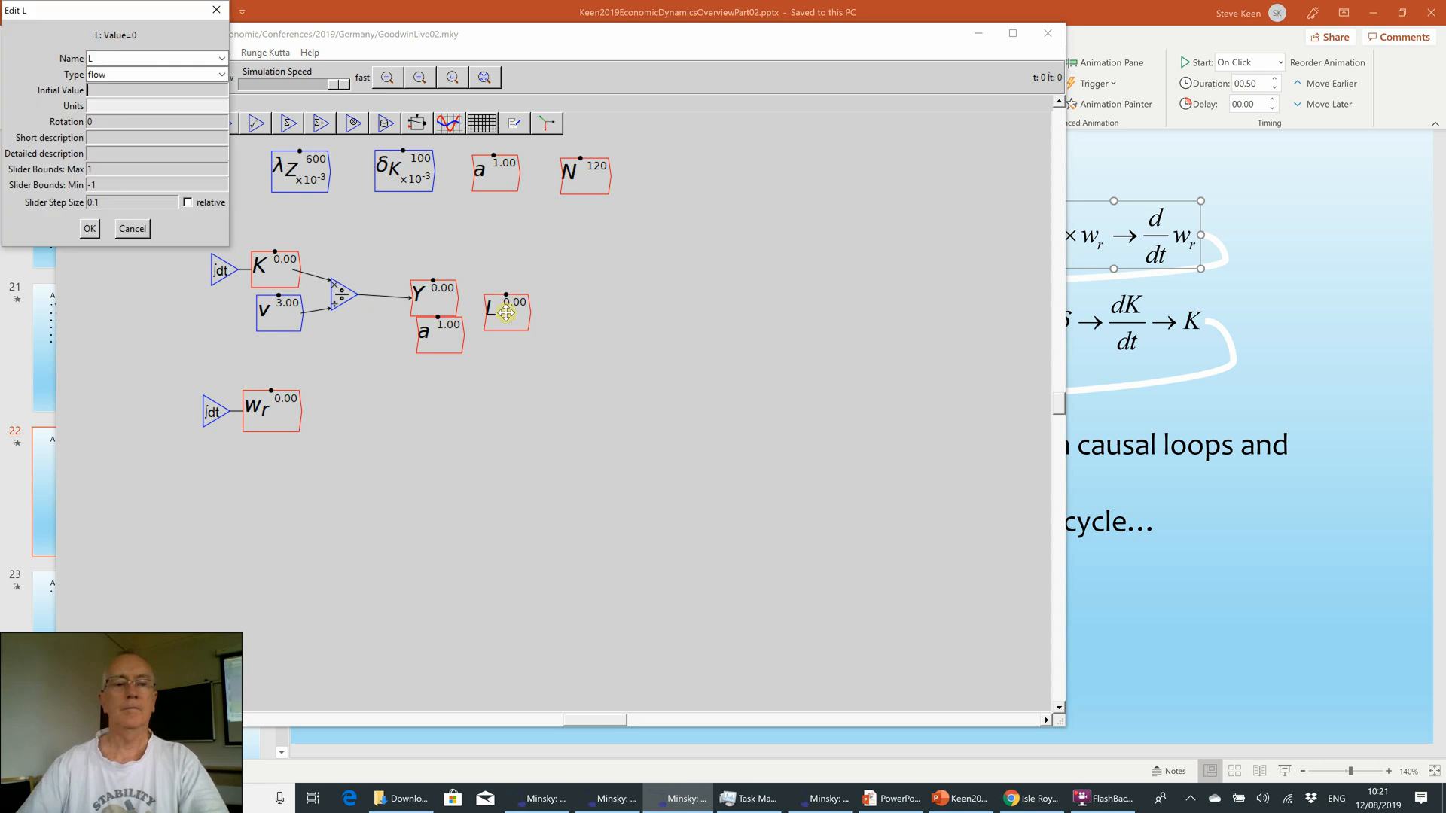
key(Return)
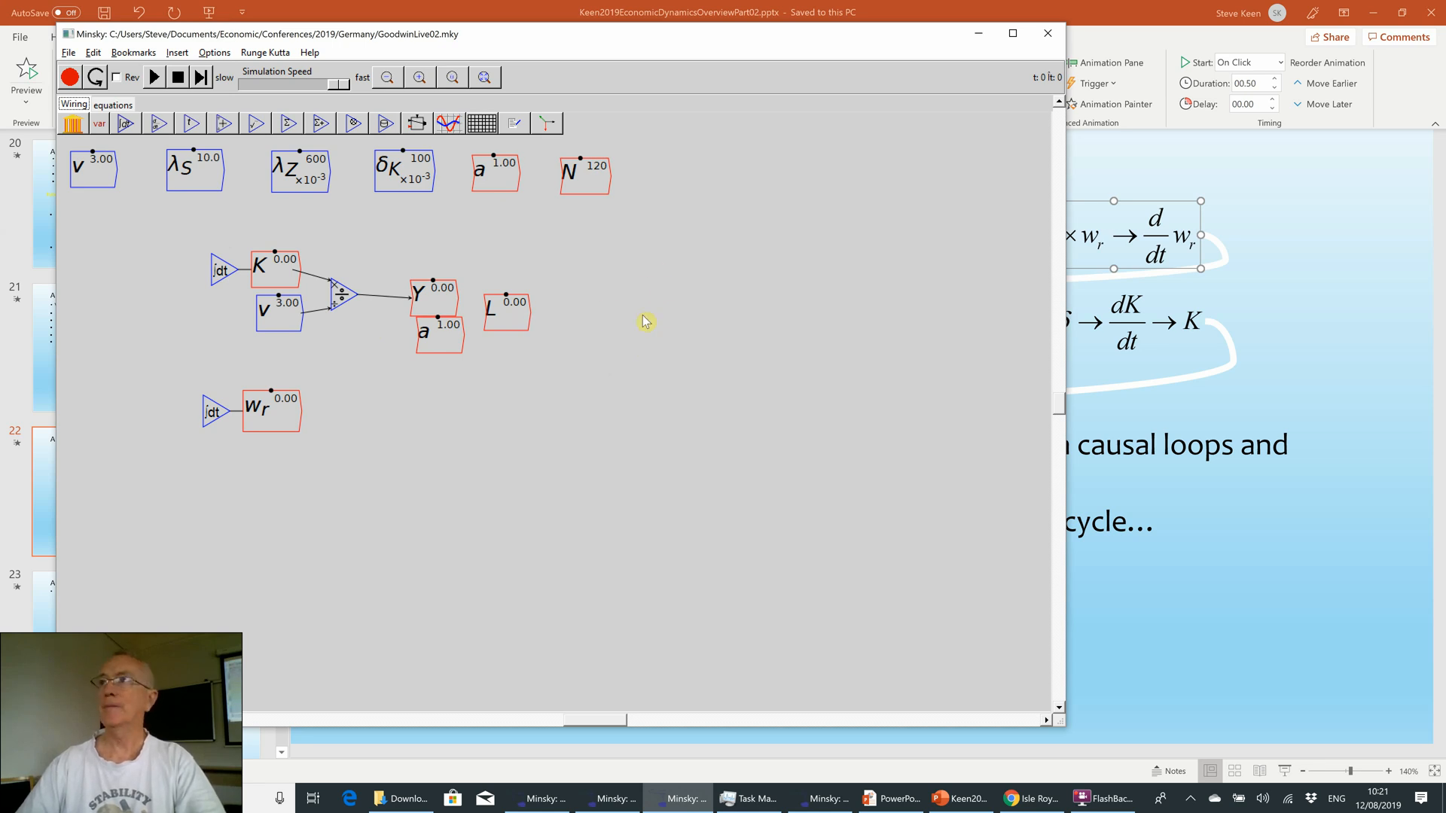
drag(535, 315, 585, 314)
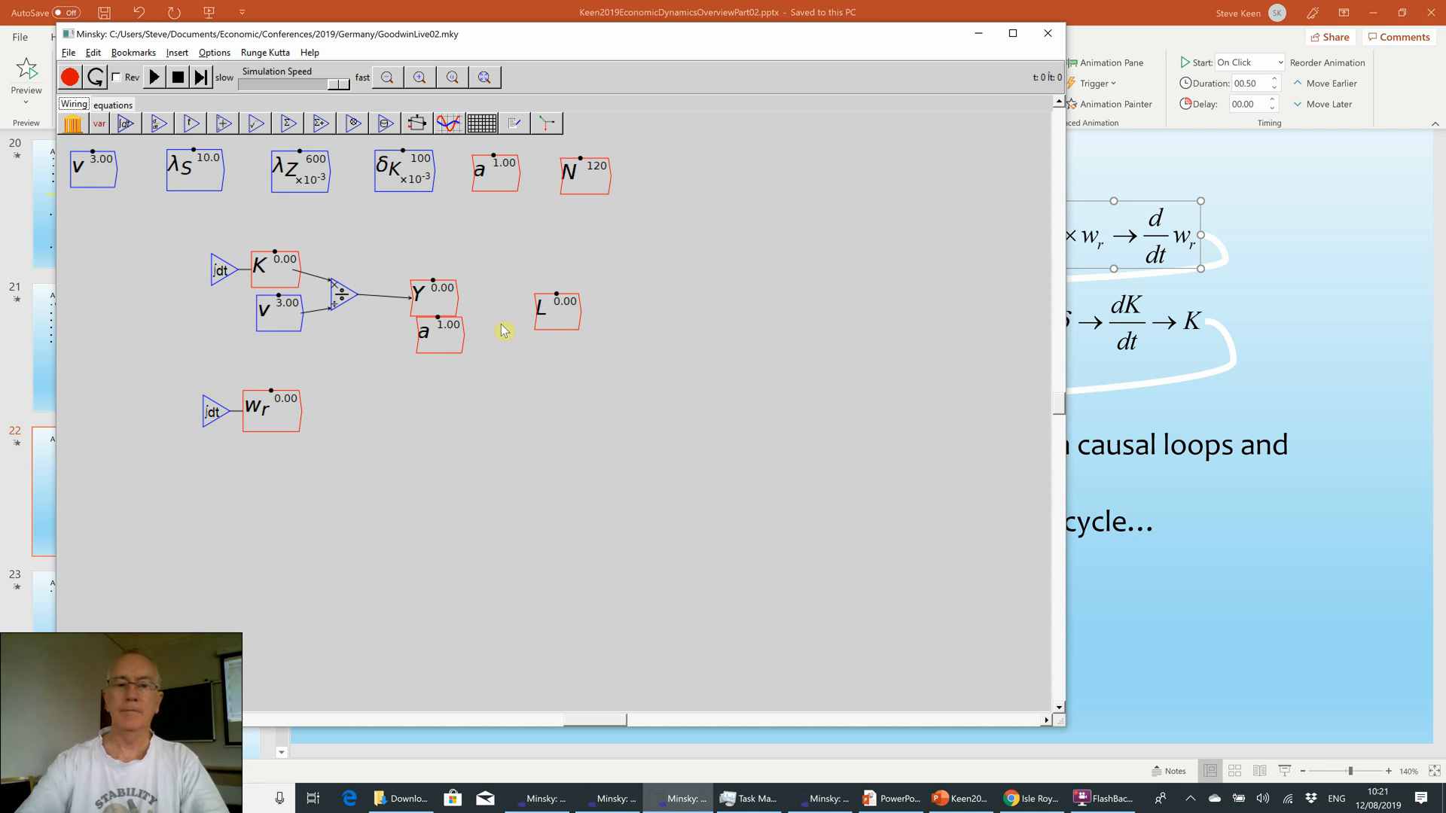
key(slash)
drag(456, 298, 541, 313)
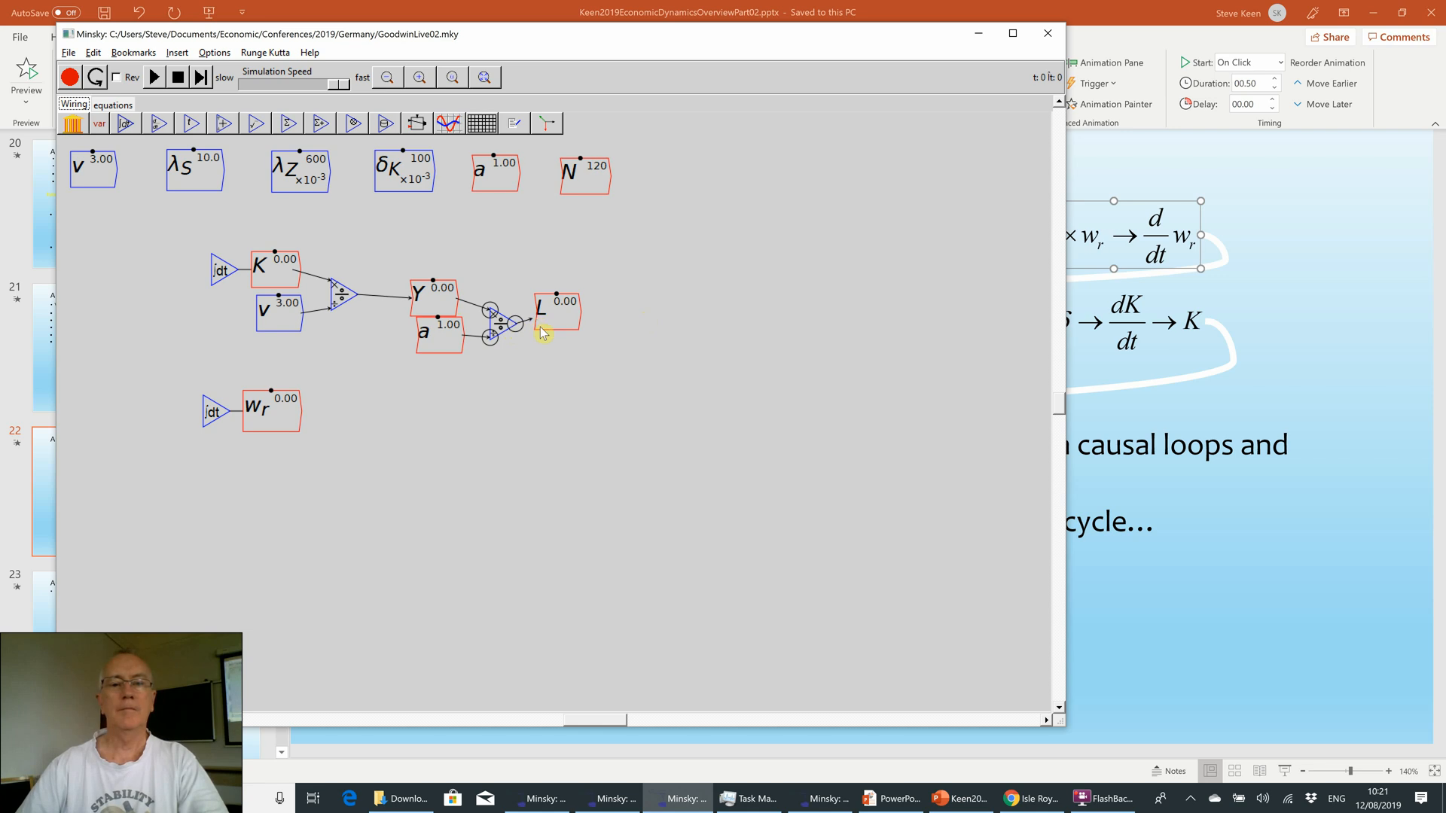
- Place a copy of N directly below L and add a flow variable named \lambda beyond them, keeping its default settings
right_click(591, 179)
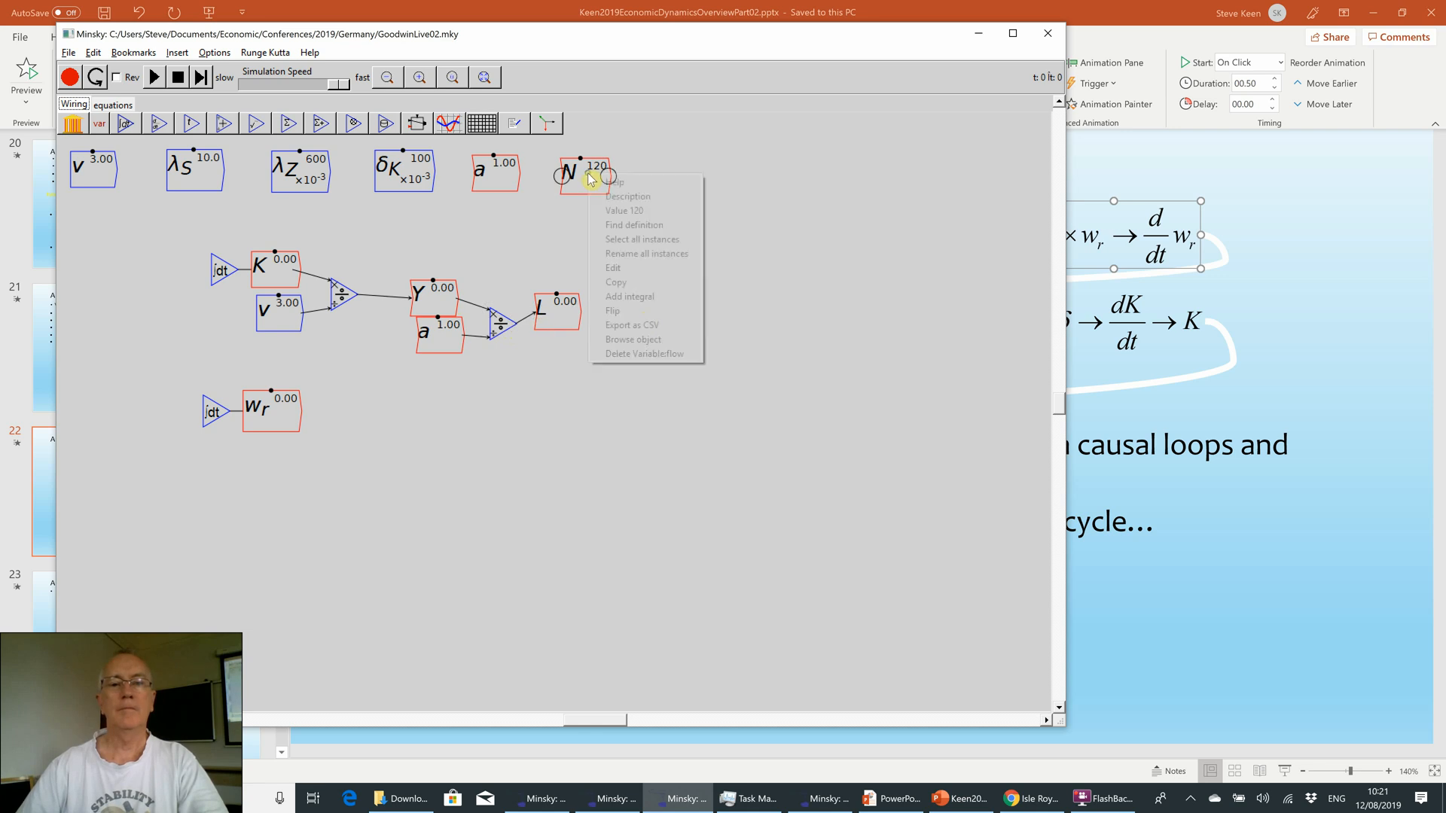
click(554, 351)
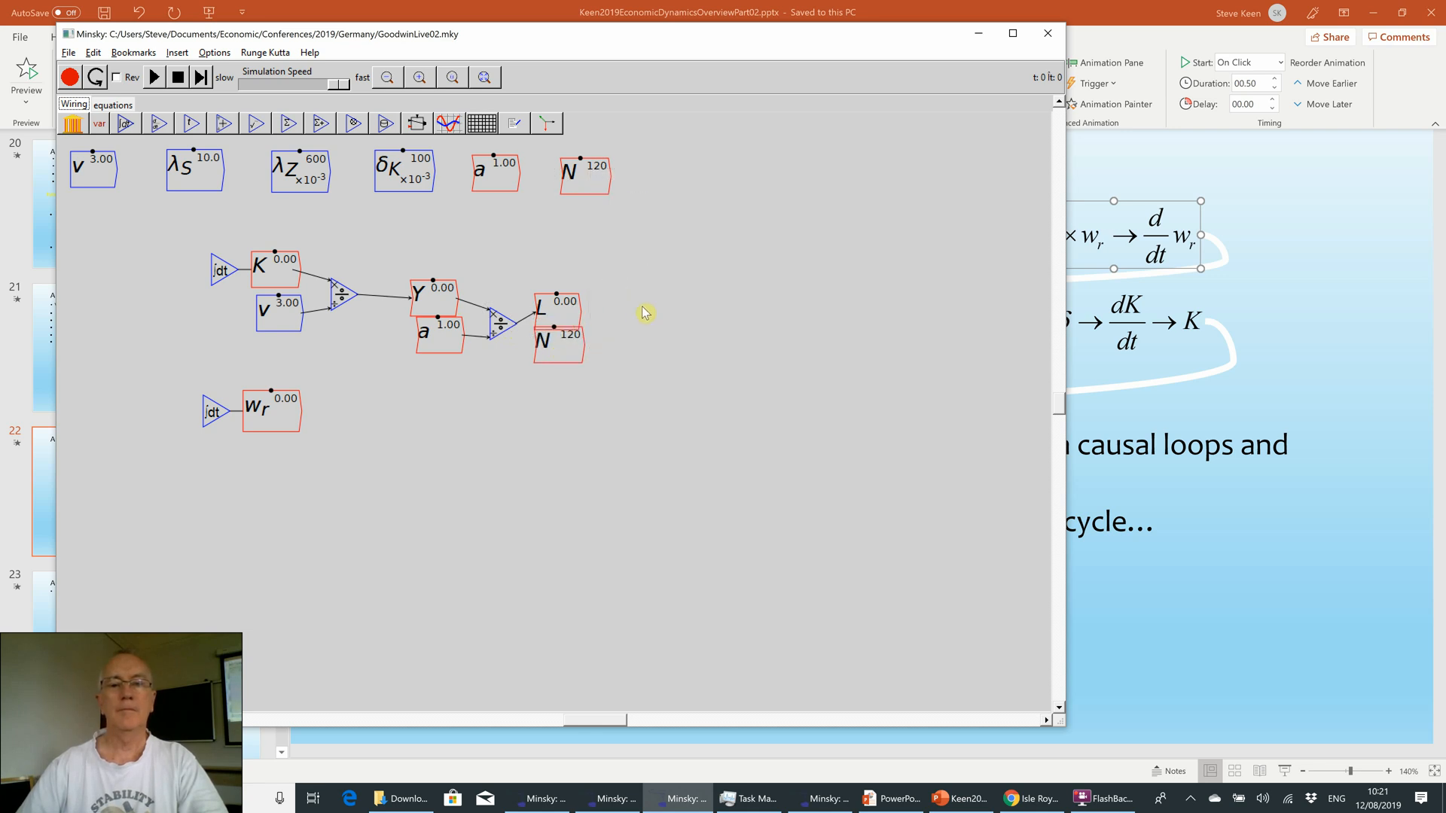
text(\)
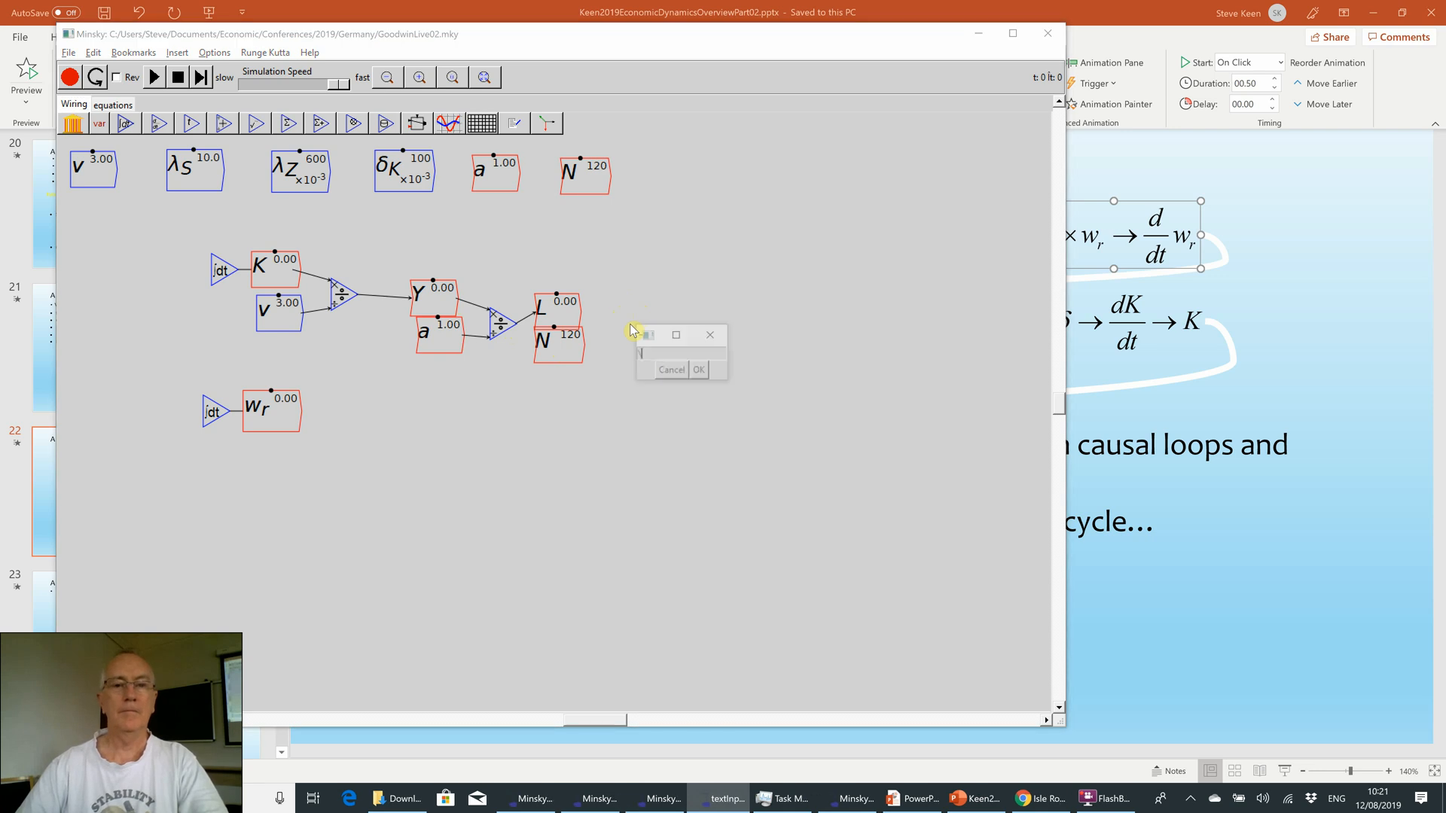
text(lambda)
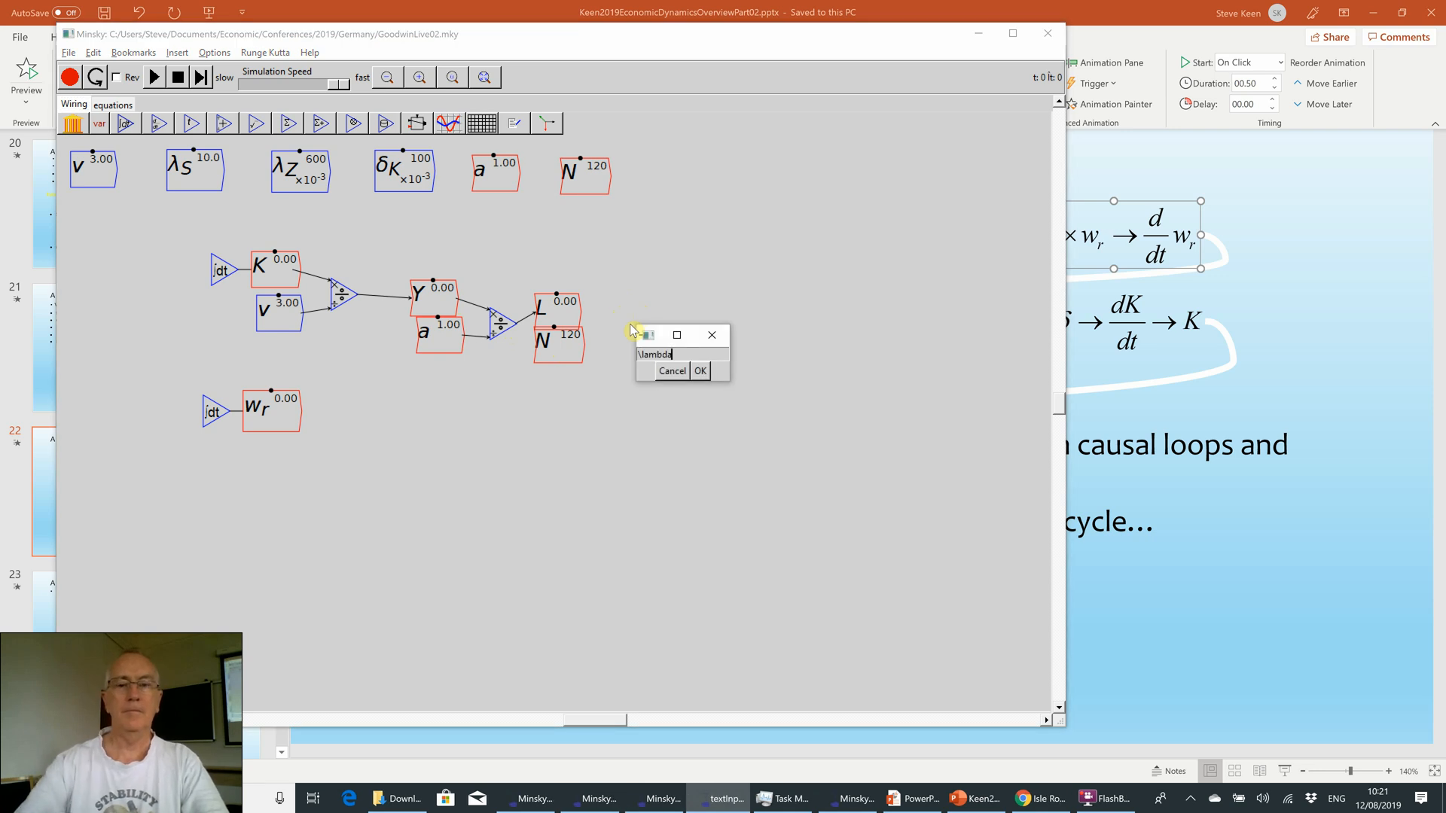
key(Return)
key(Return)
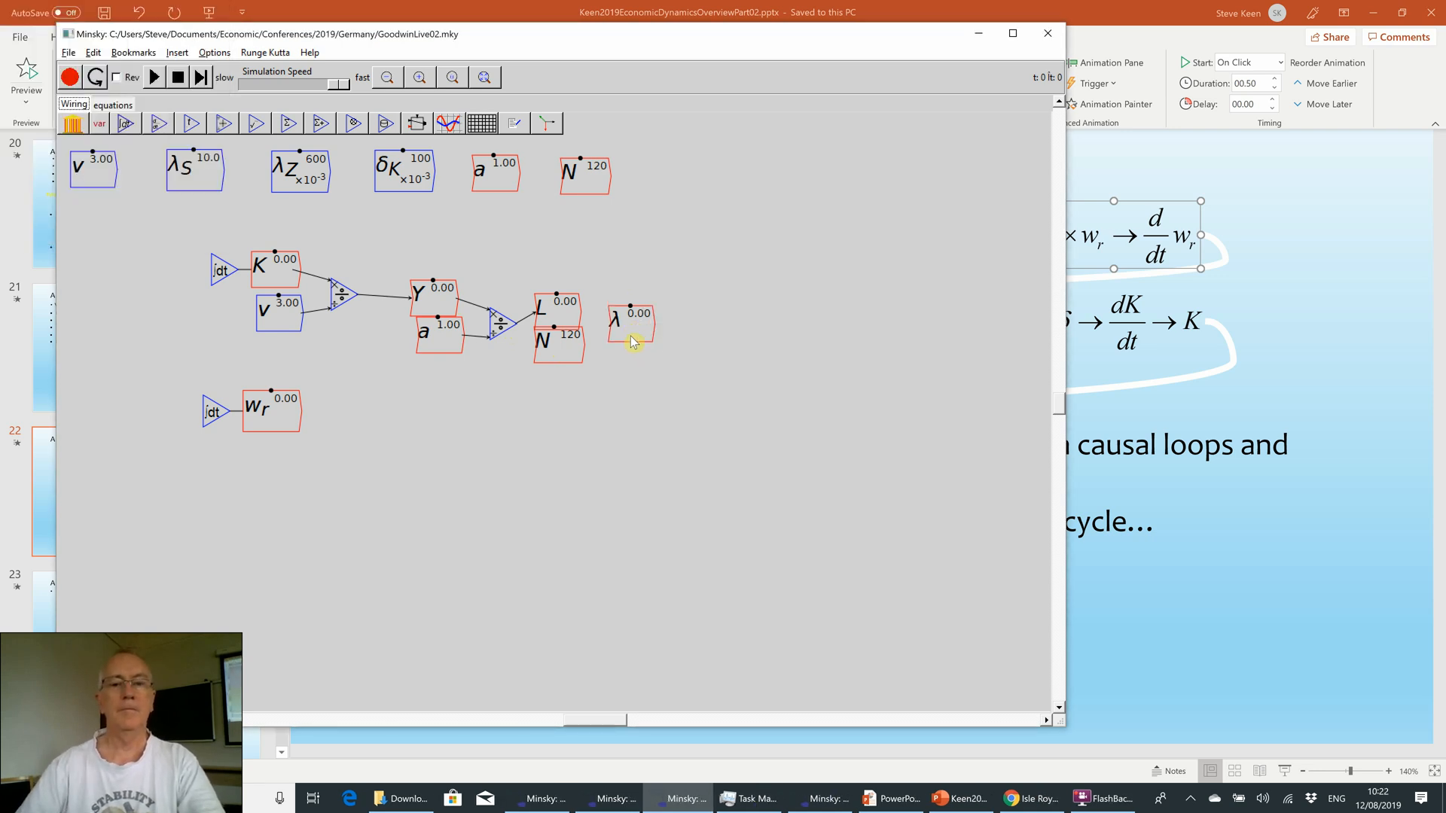
- Add a divide operator between L, N and λ, and wire L/N through it into λ
key(slash)
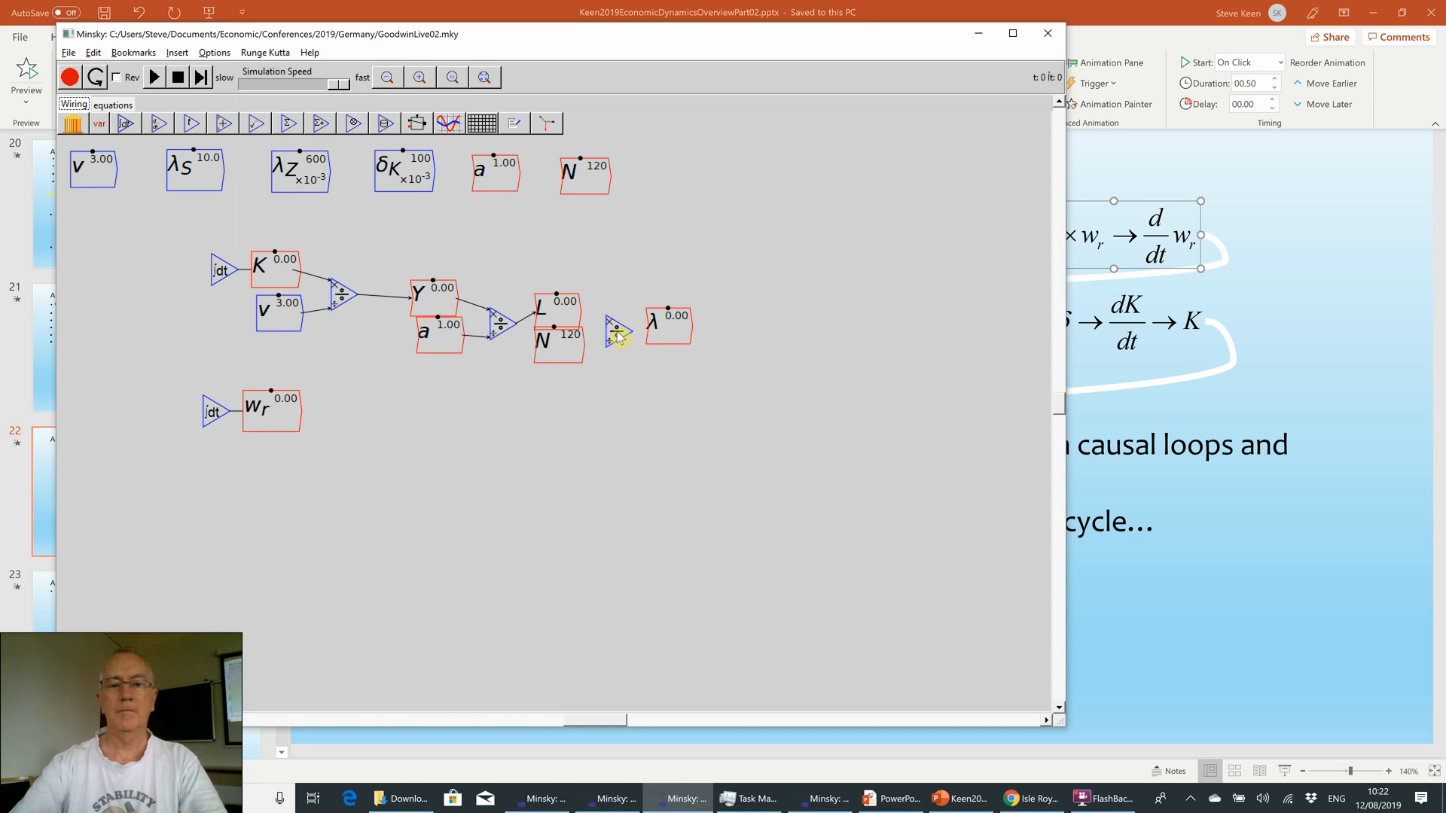
drag(584, 312, 610, 322)
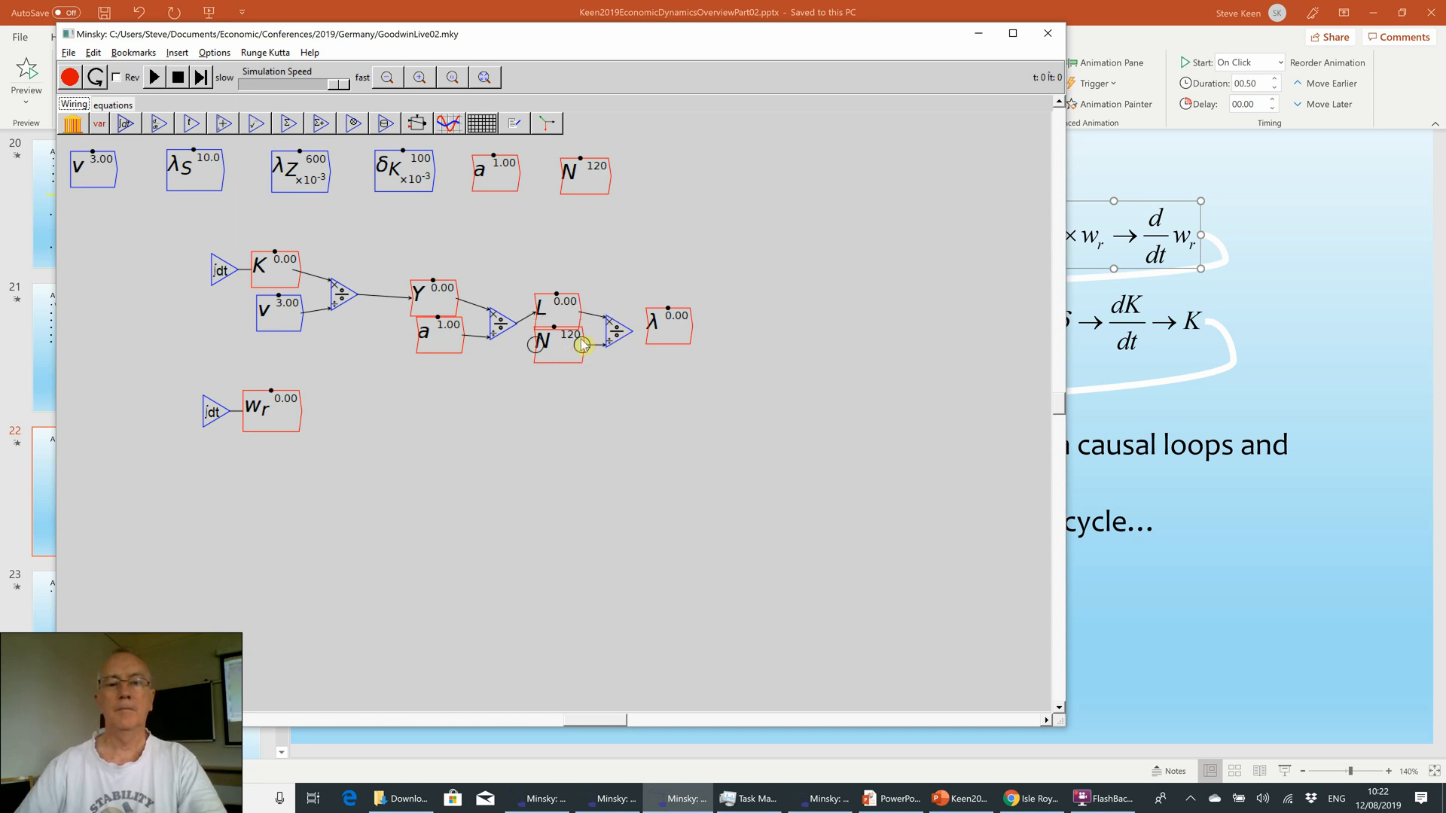
drag(650, 329, 655, 333)
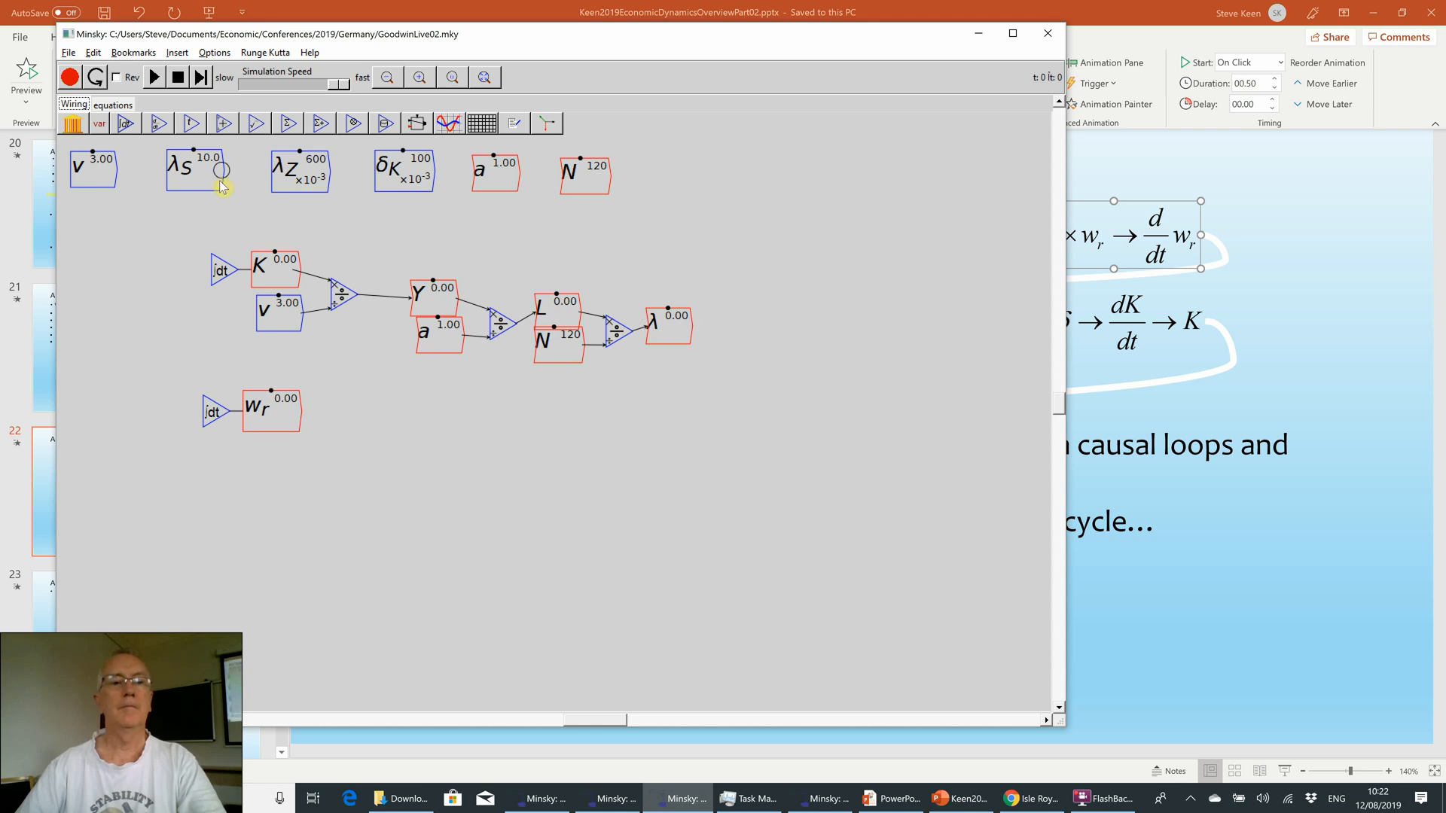
- Place a copy of parameter λ_Z below λ and wire both into a new subtract operator as λ − λ_Z
right_click(289, 177)
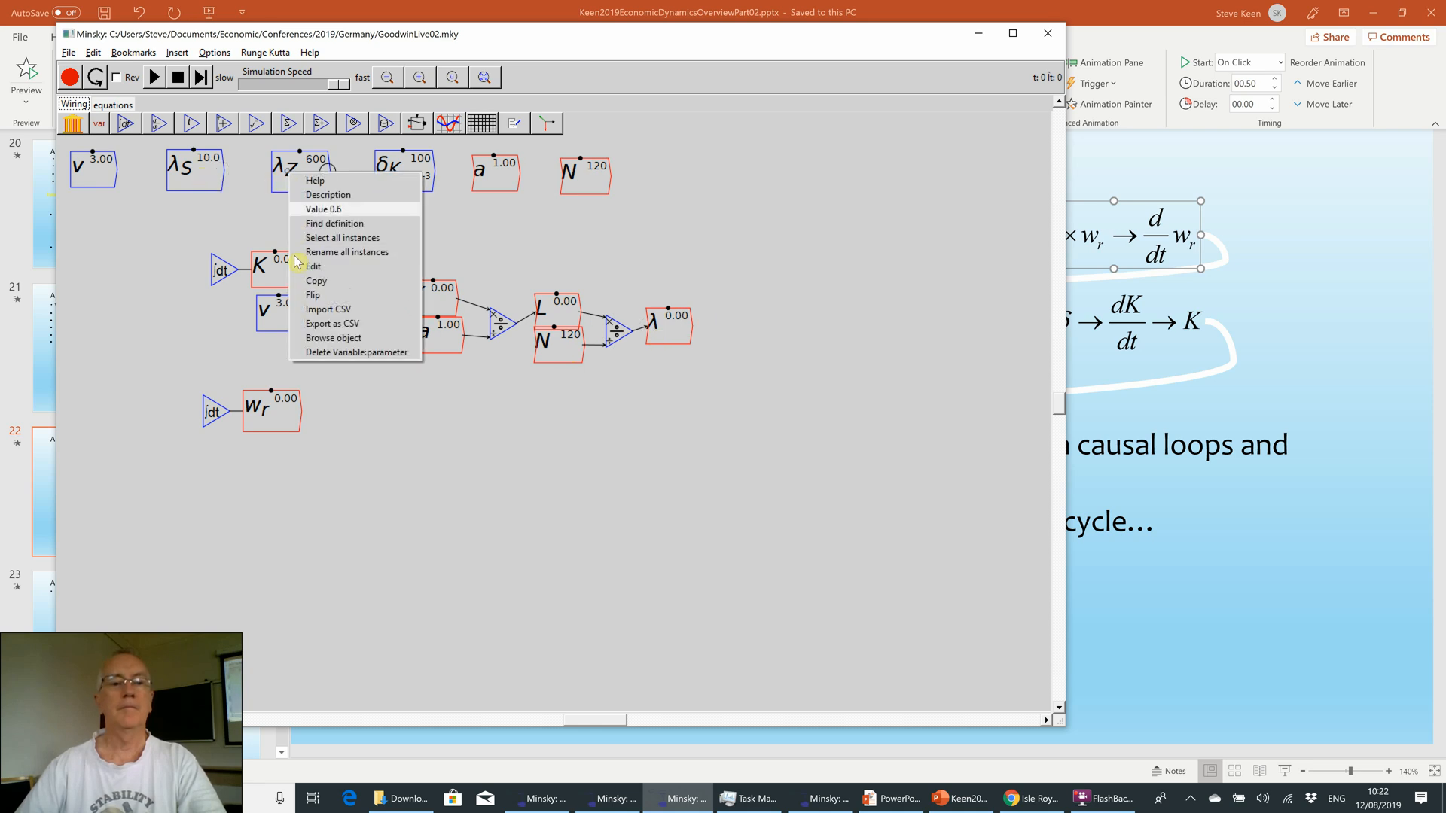
click(314, 281)
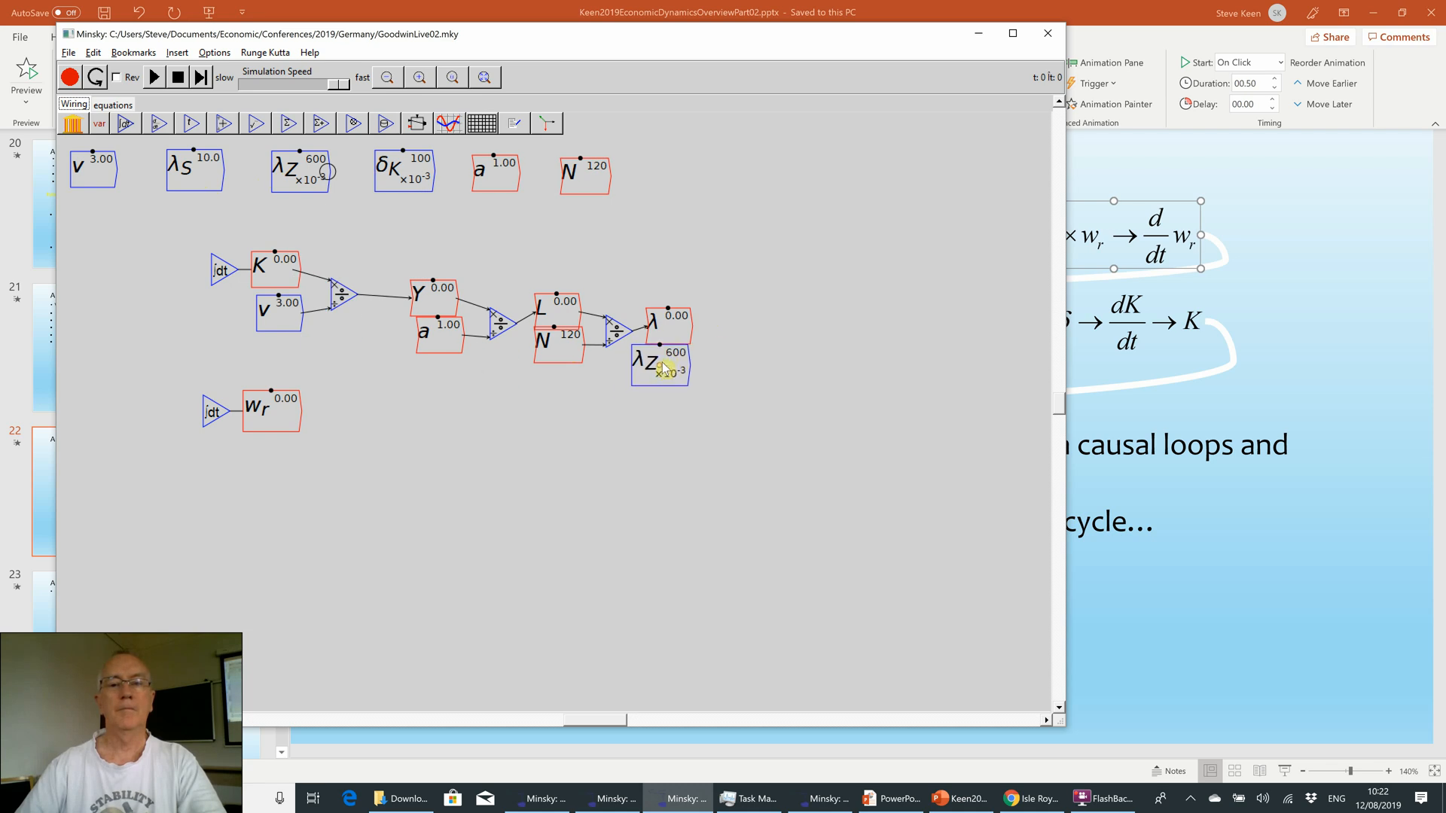
click(662, 369)
key(minus)
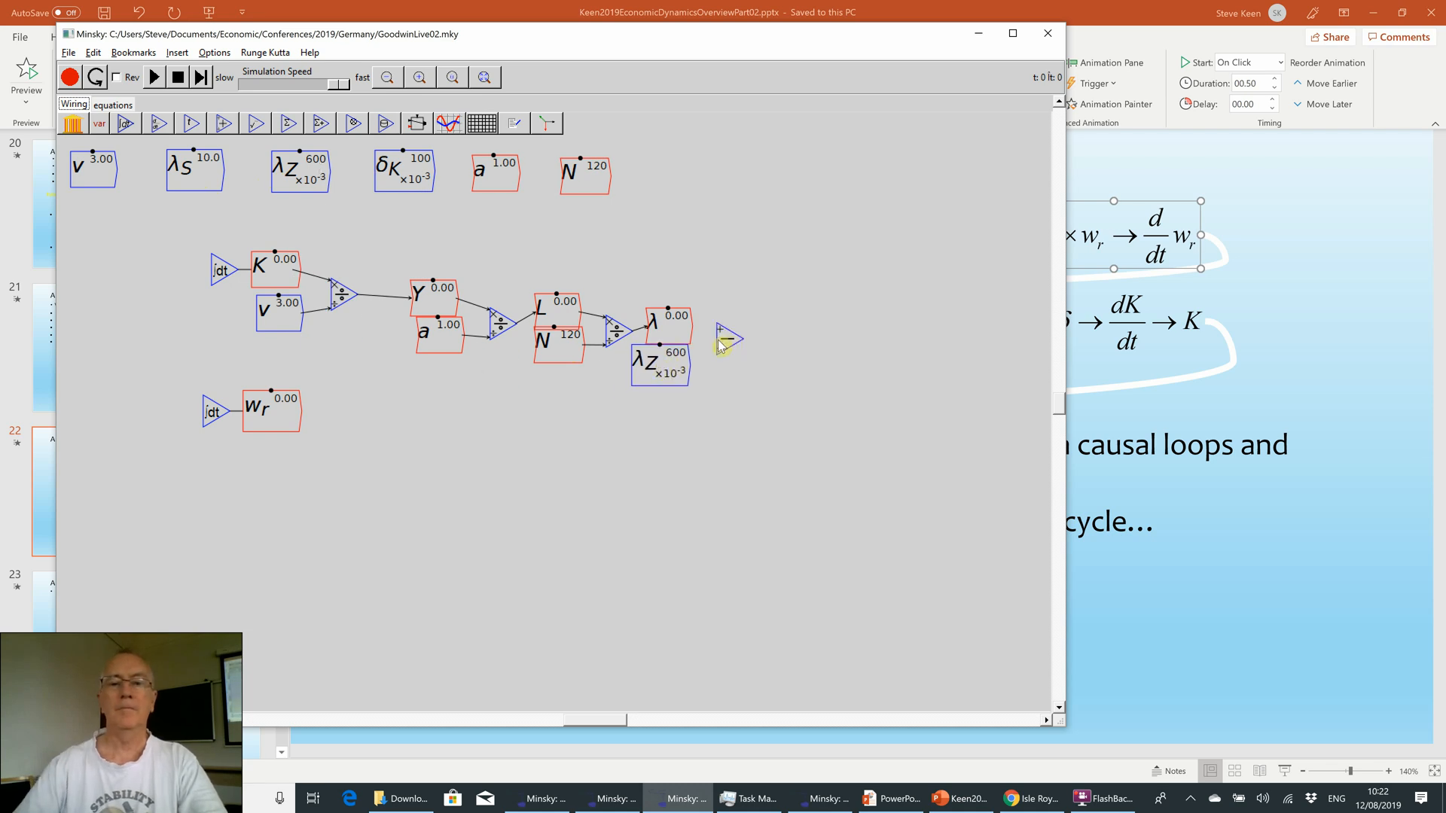
click(720, 346)
drag(692, 326, 716, 351)
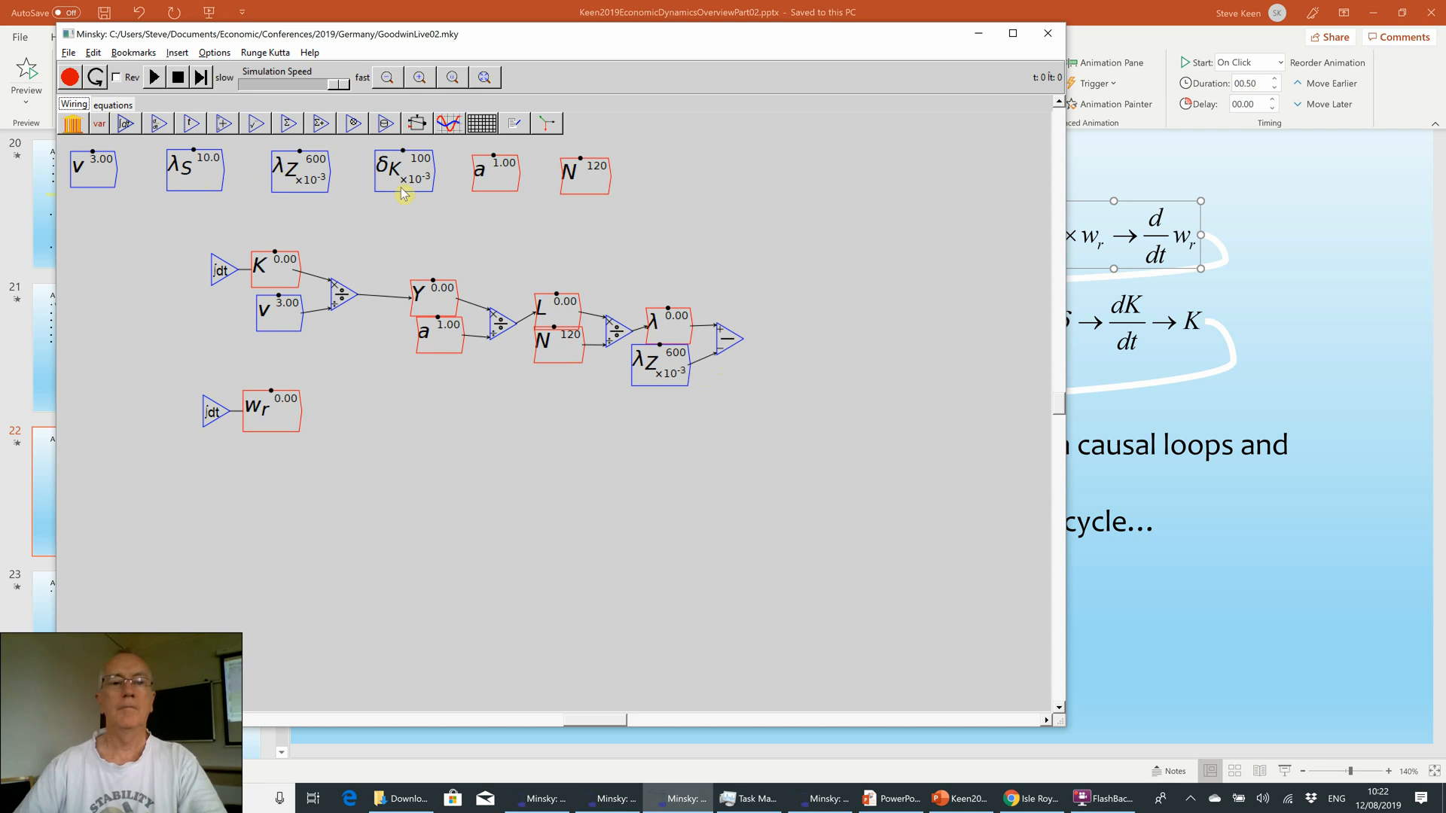
- Place a copy of parameter λ_S above λ and wire it with the λ − λ_Z difference into a new multiply operator
right_click(215, 170)
click(248, 277)
click(488, 288)
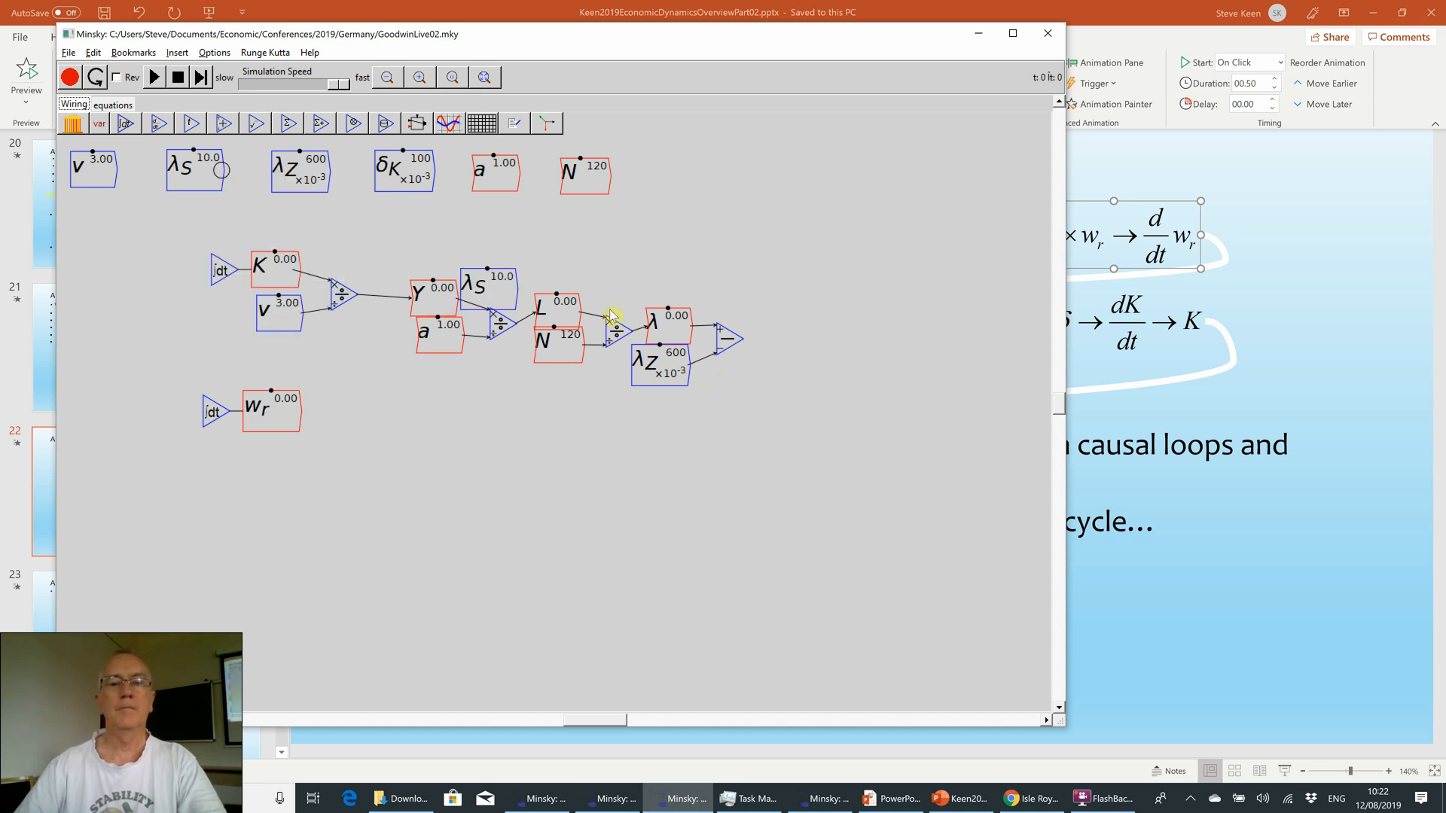
drag(611, 315, 673, 283)
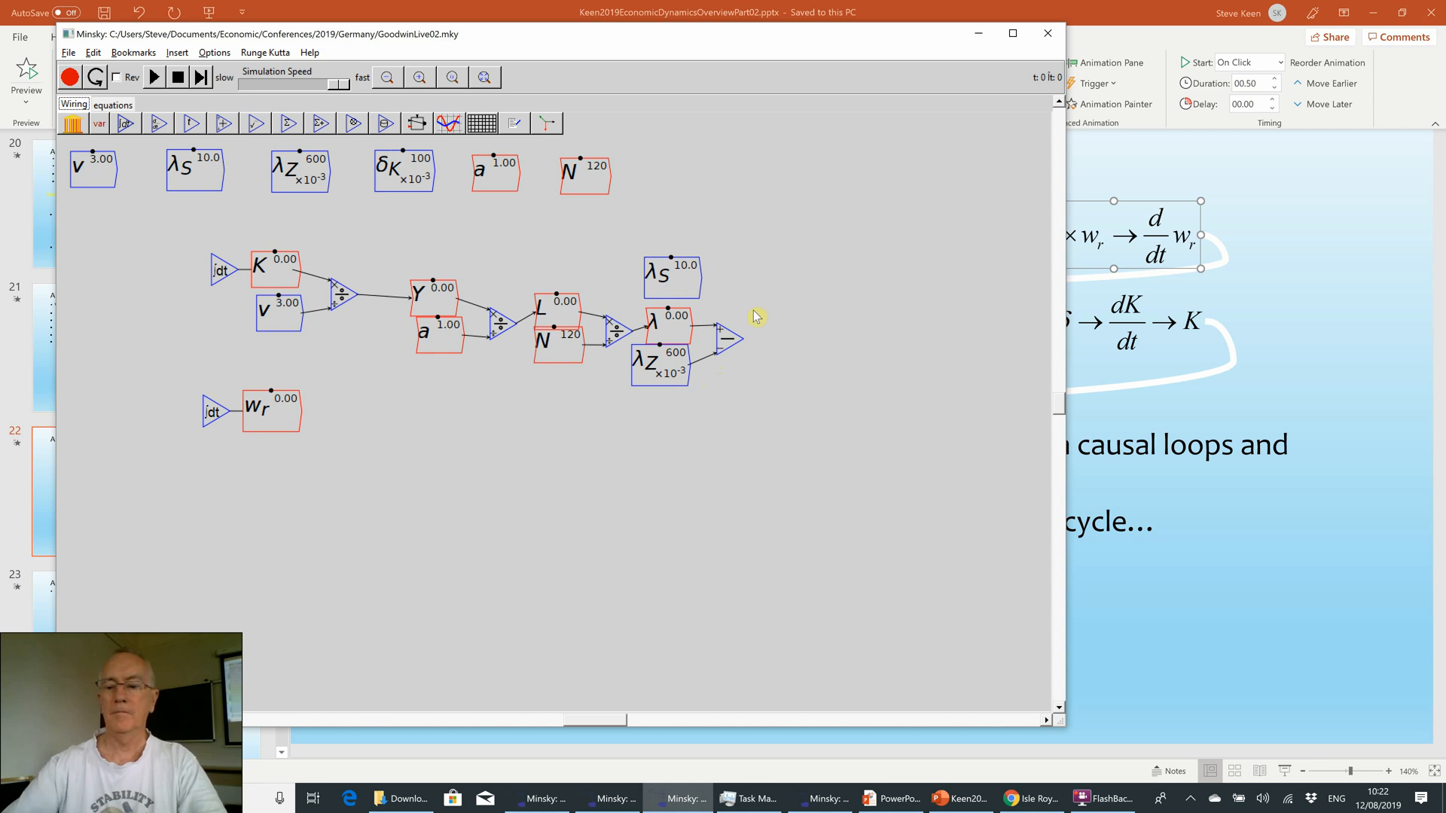
key(asterisk)
click(782, 329)
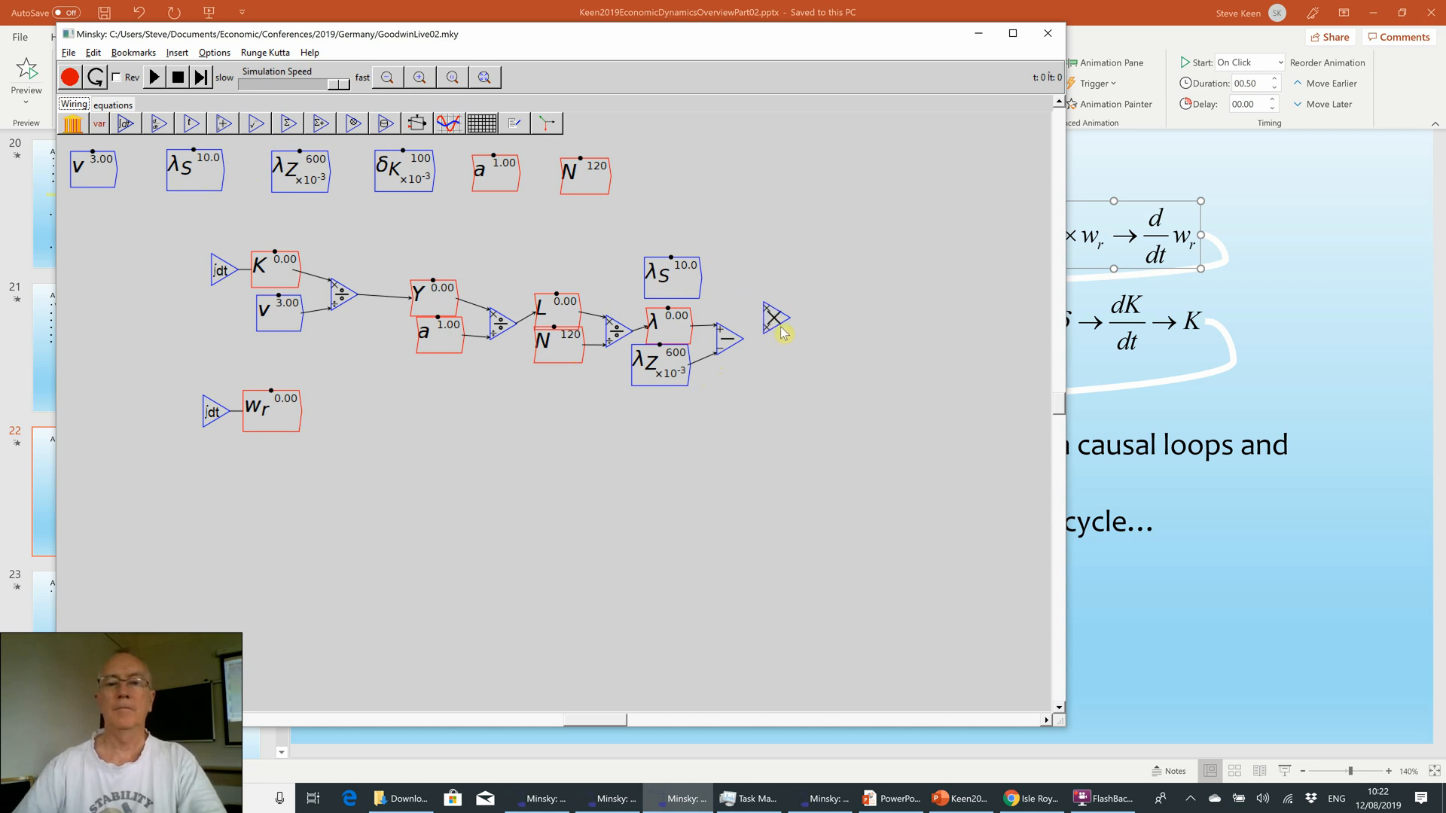
drag(743, 324, 774, 345)
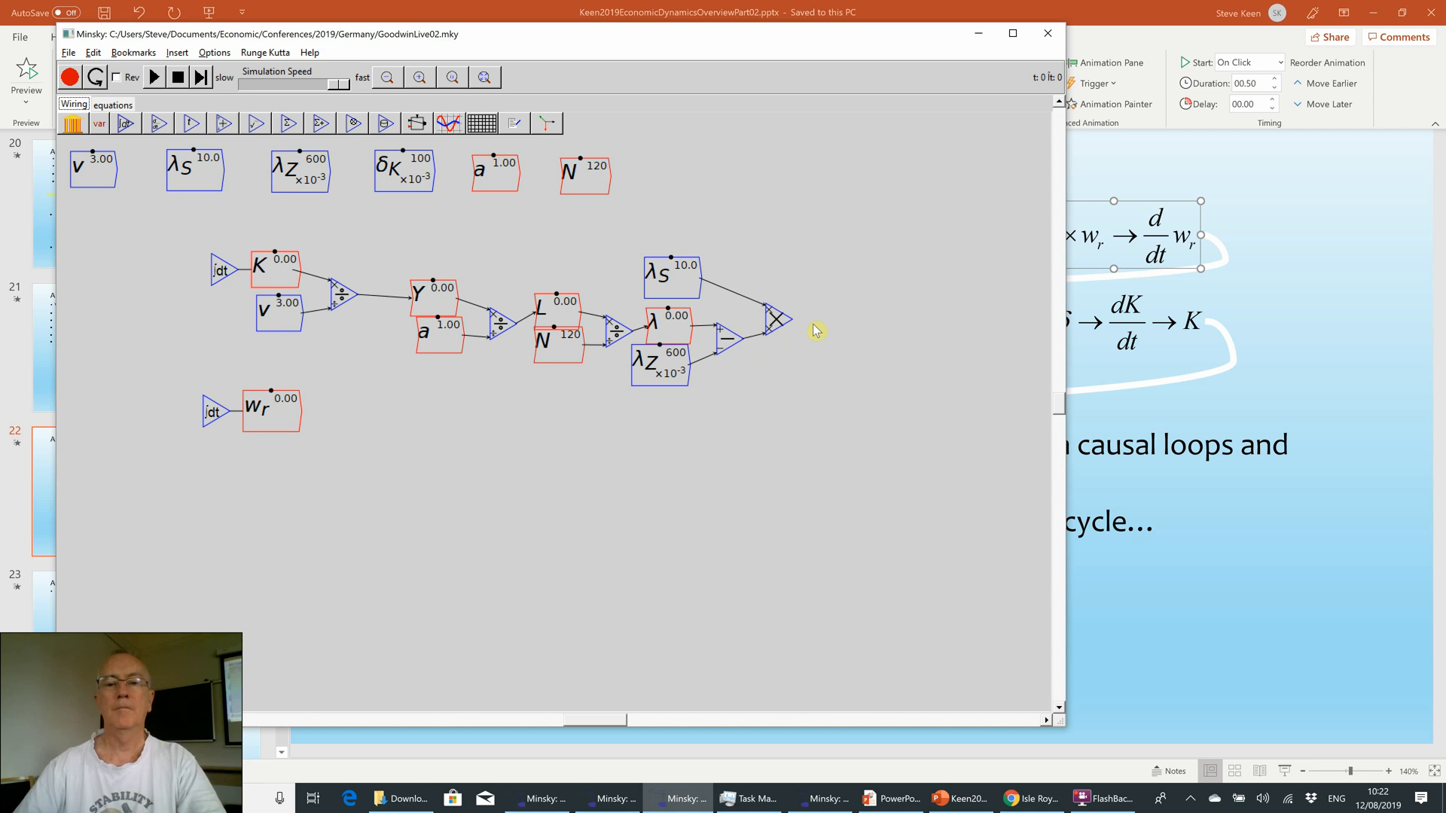
- Add a flow variable named w\Delta_{fn} with default settings just after the multiply operator and wire the product into it
text(\)
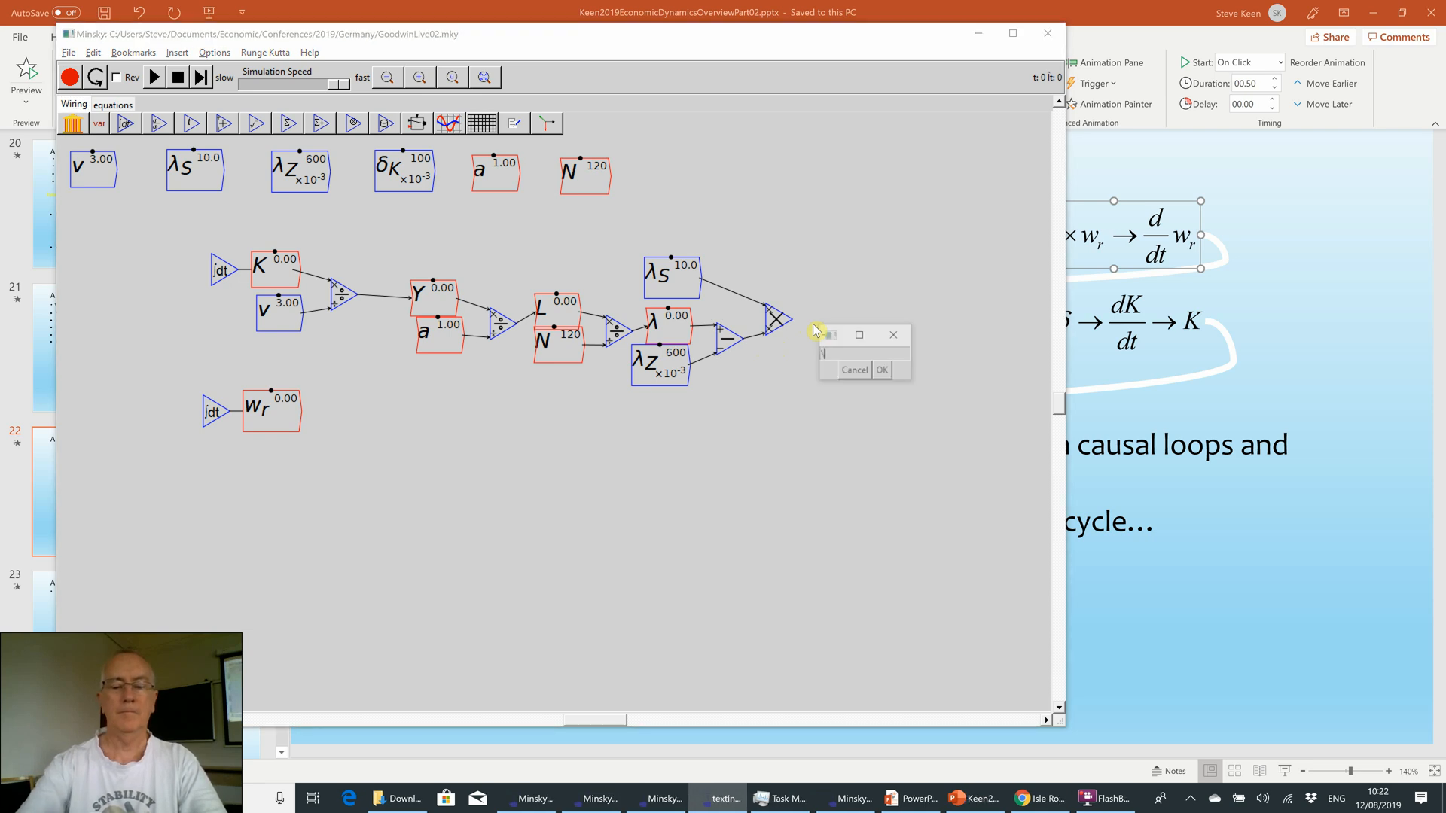
text(lam)
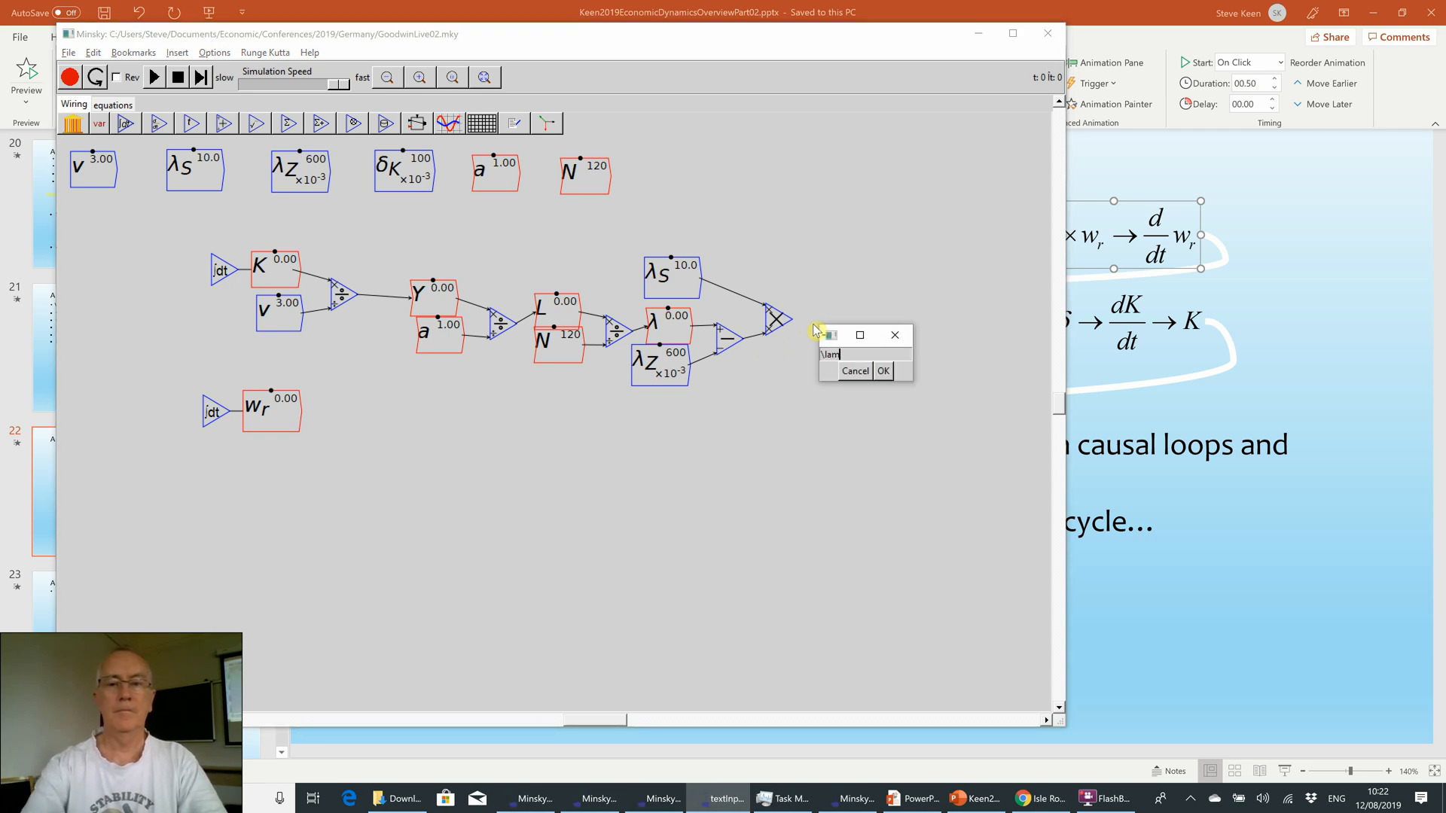
text(b)
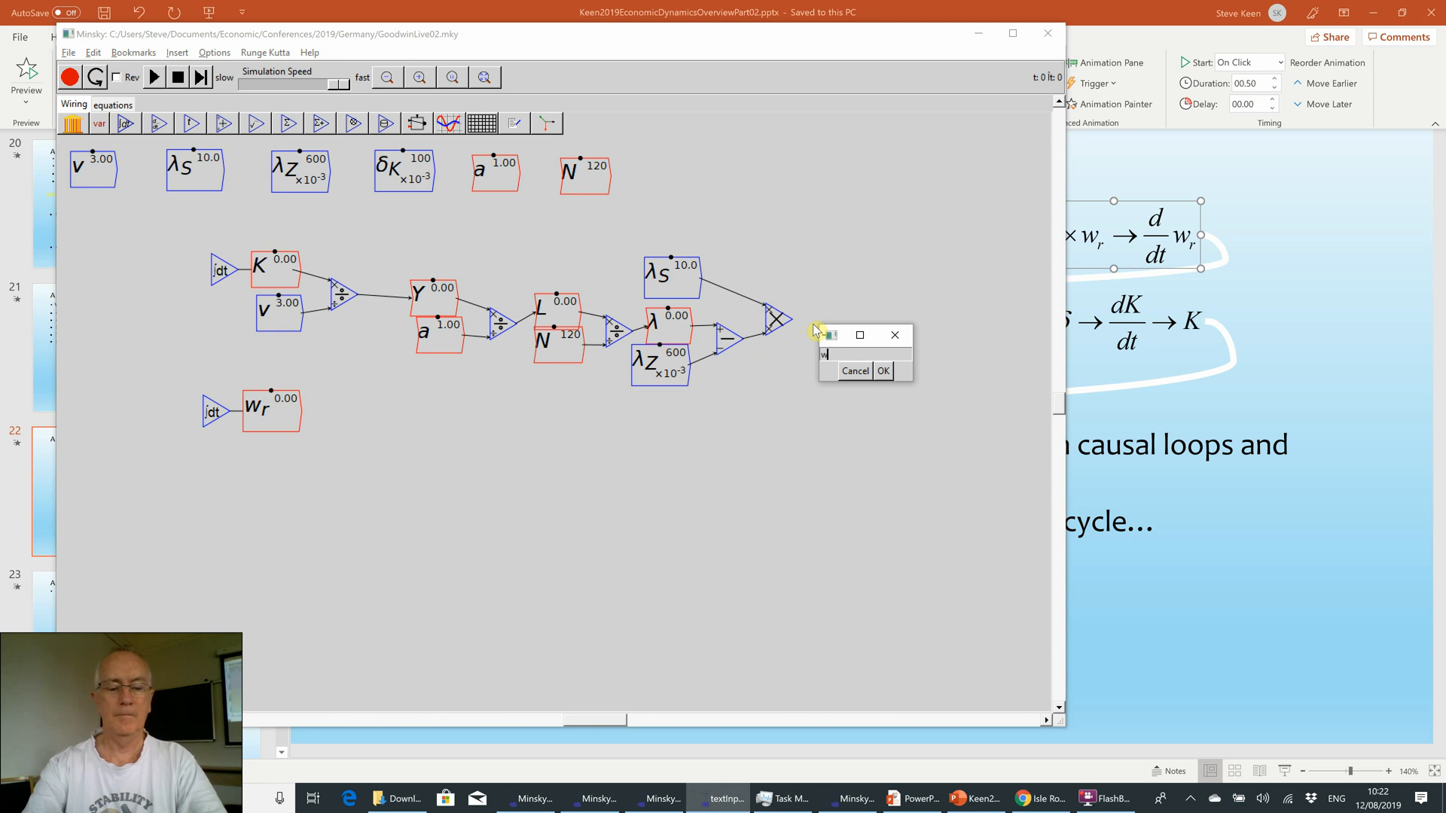
text(ely)
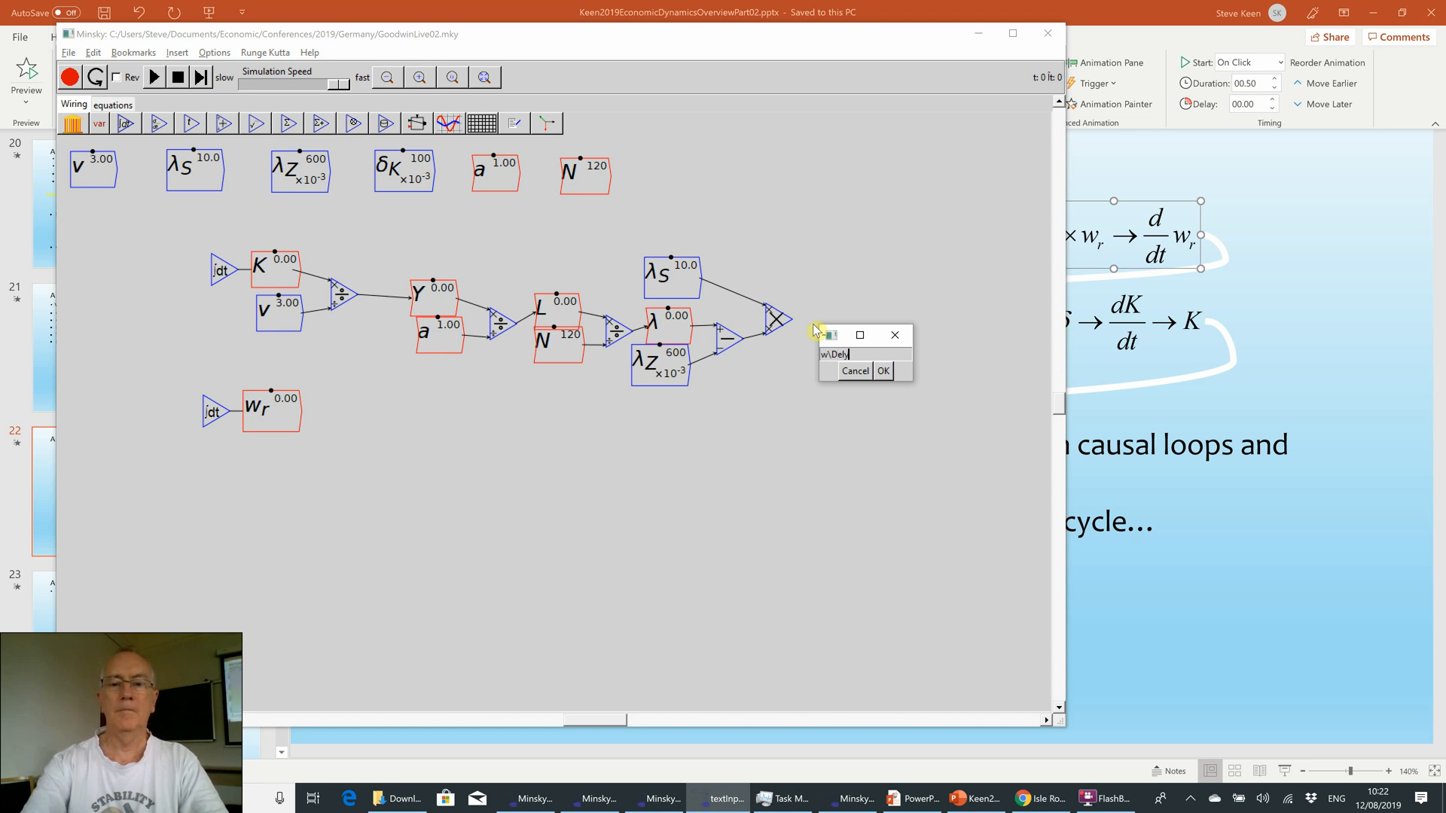
key(BackSpace)
text(ta_{fn)
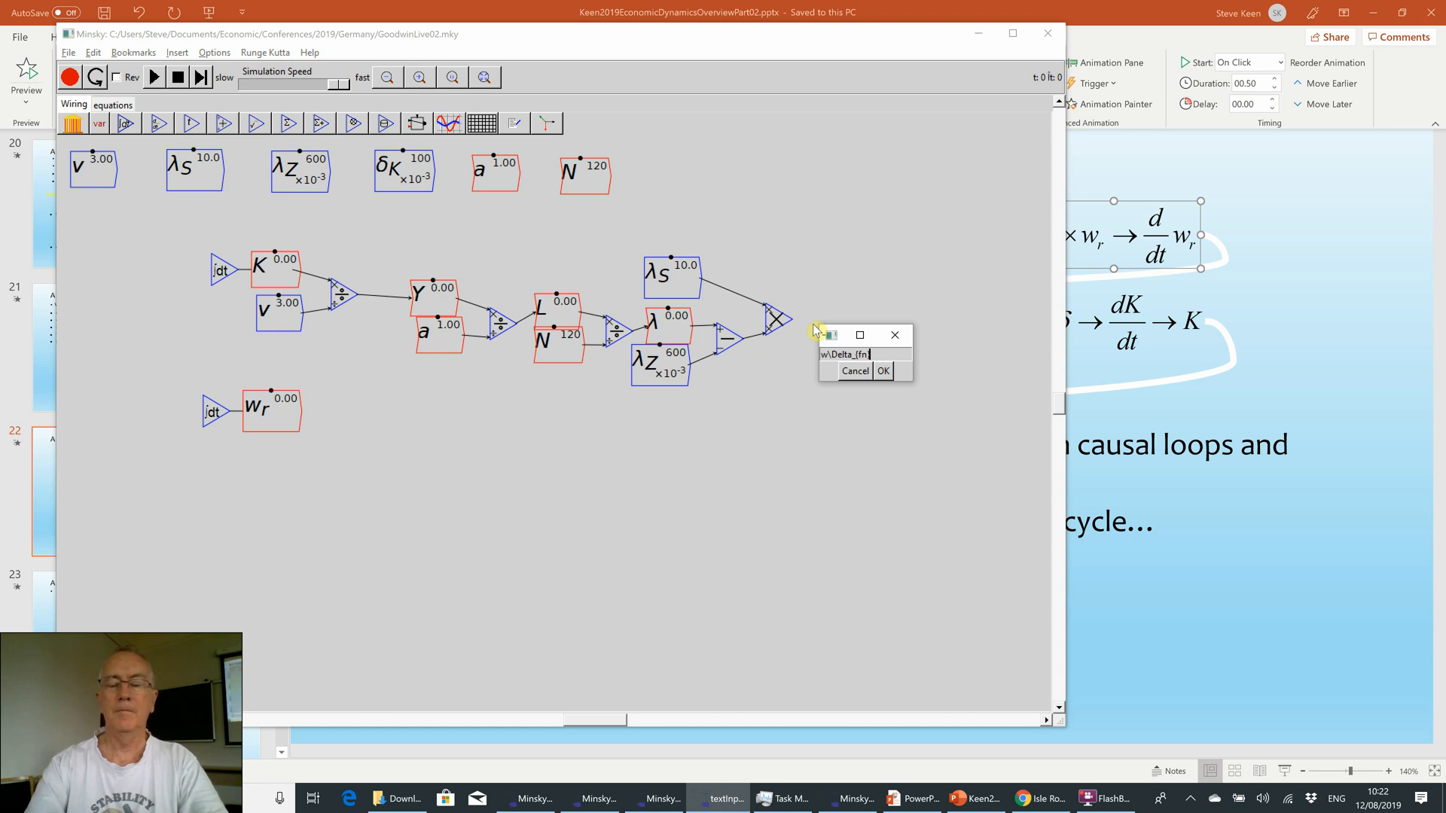
key(Return)
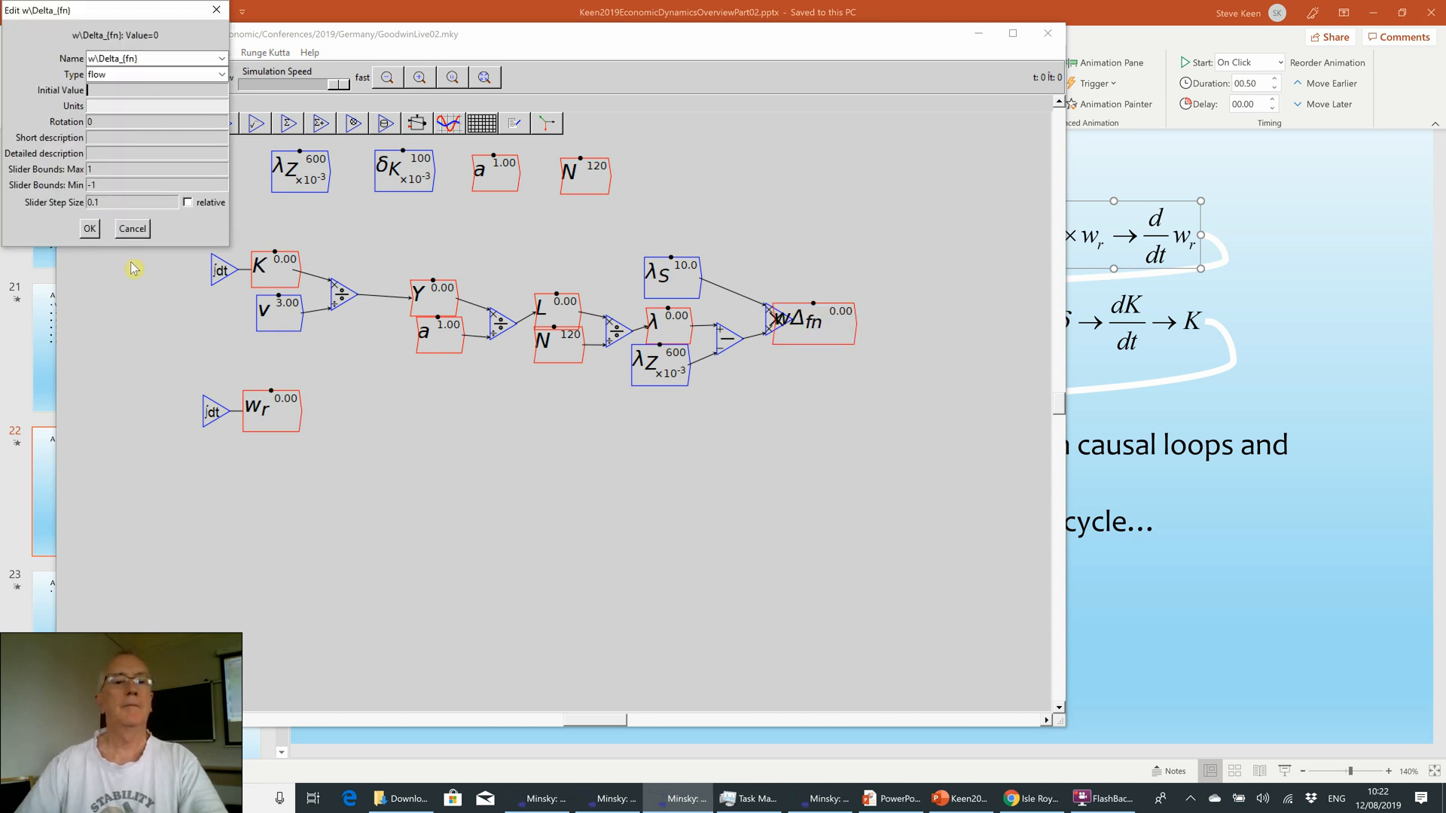
click(91, 229)
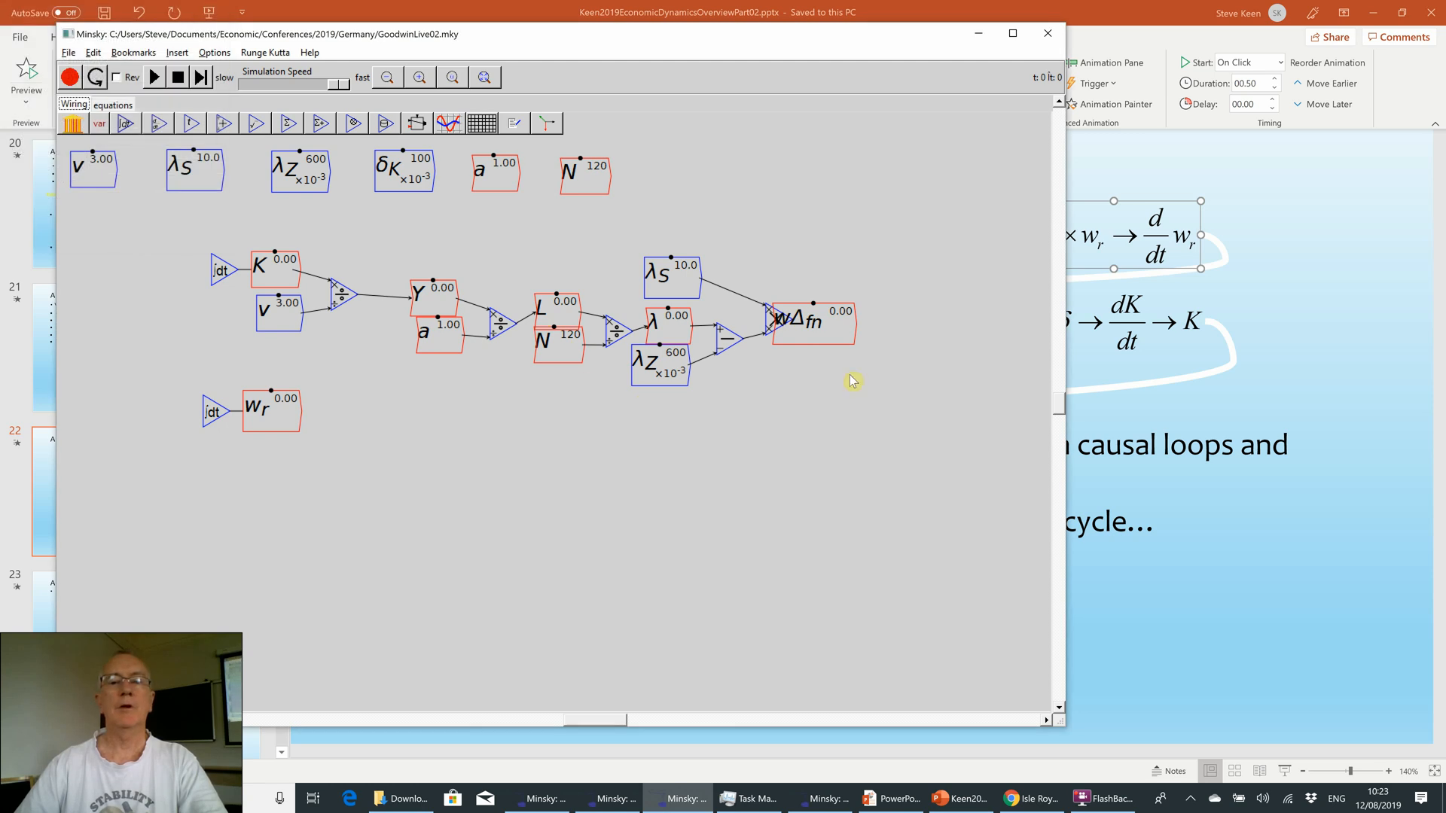
mouse_move(832, 325)
mouse_down()
mouse_move(888, 328)
mouse_move(848, 329)
mouse_up()
mouse_move(791, 324)
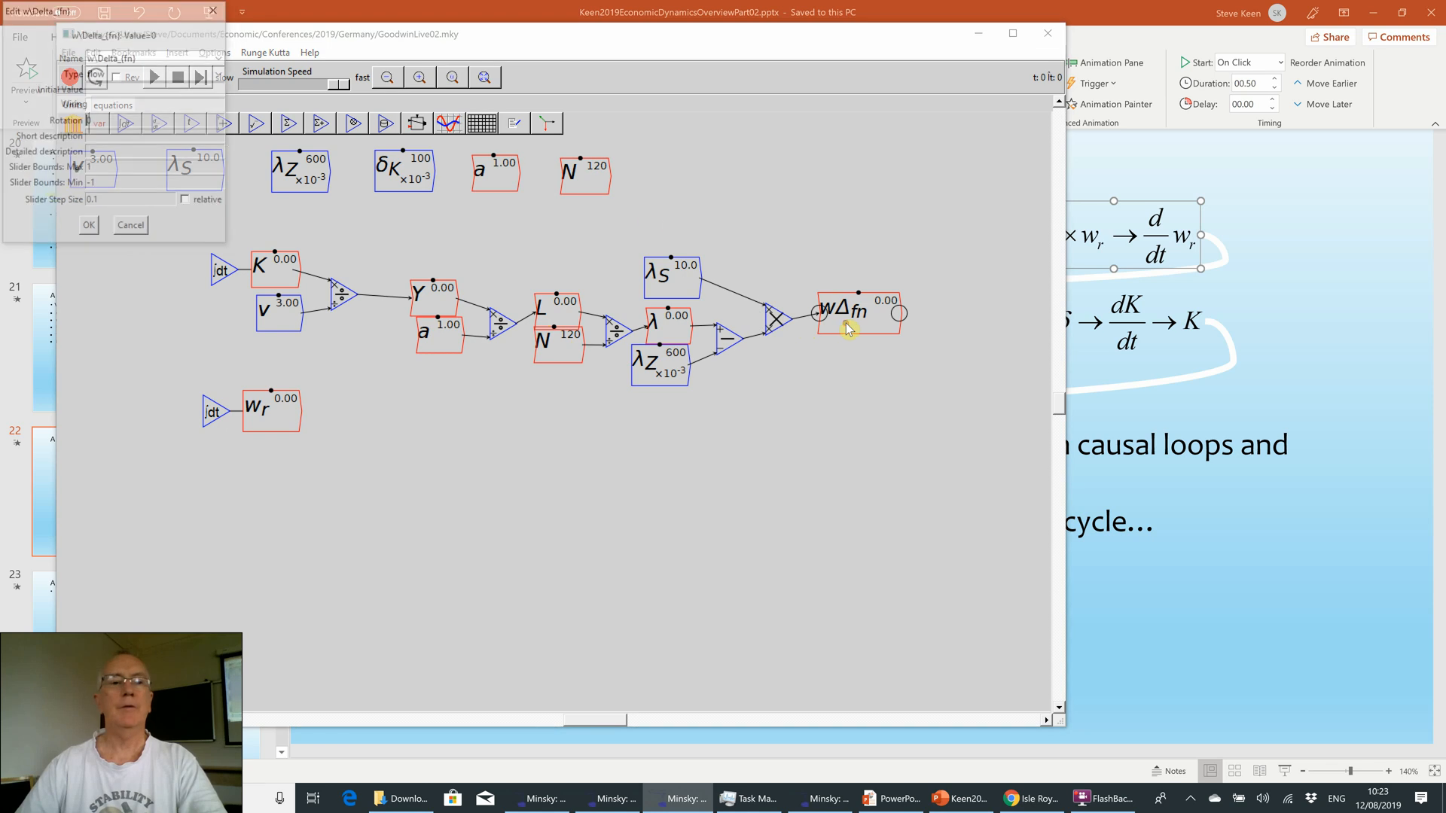
- Edit the name of the w\Delta_{fn} flow variable, adding the subscript r after w and making \Delta a superscript
double_click(848, 330)
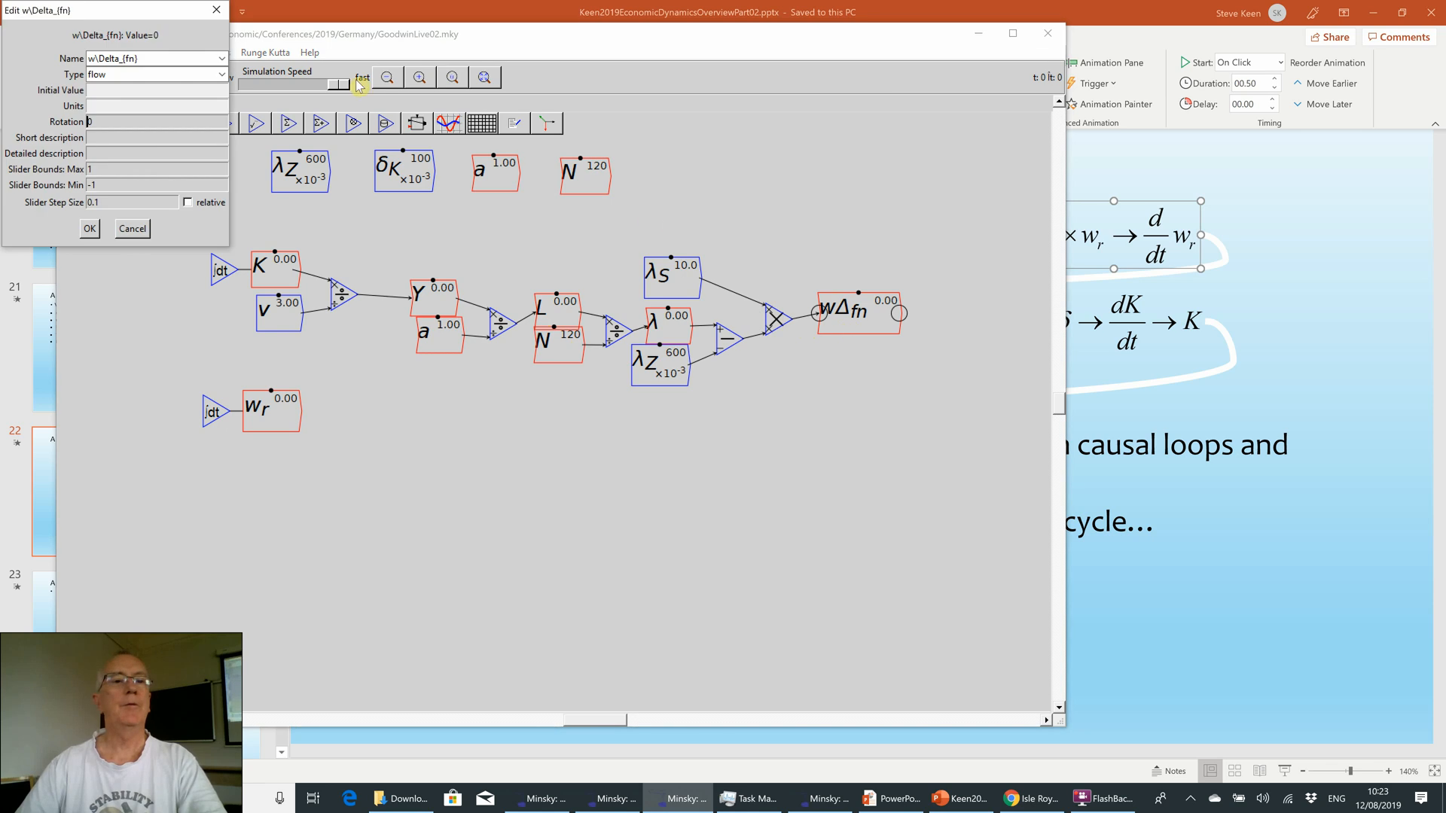
click(91, 59)
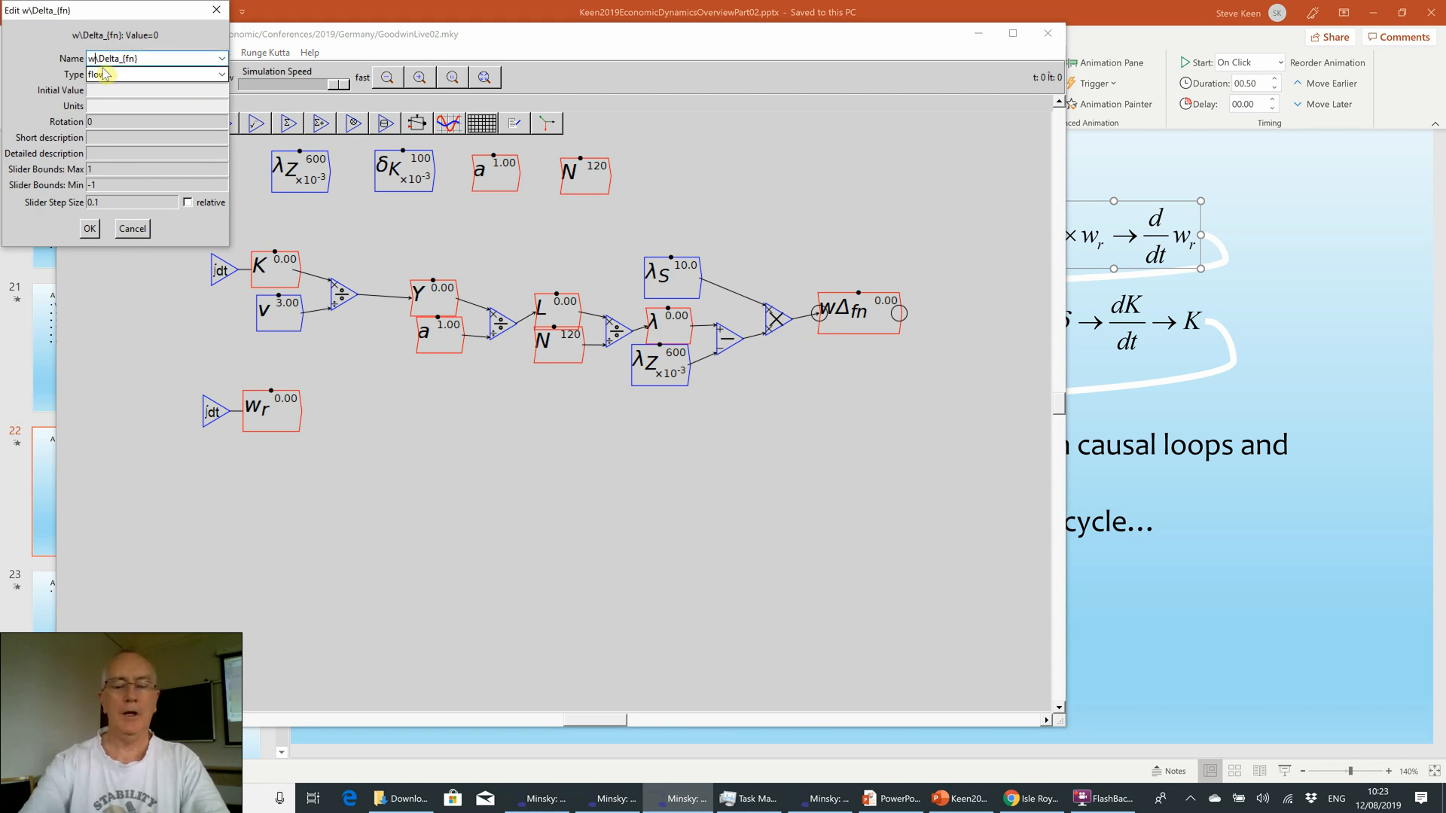
text(_R)
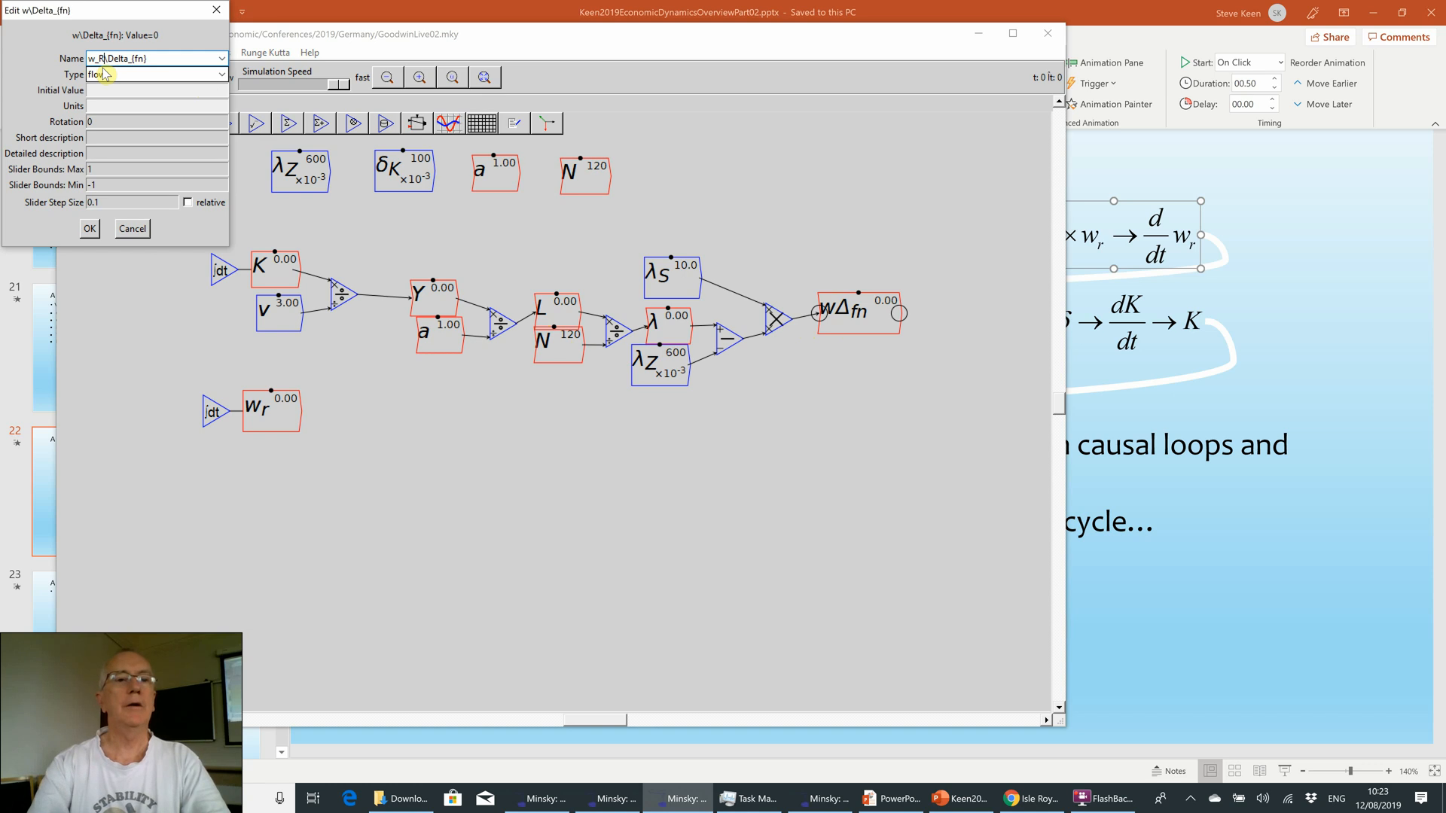
text(r^)
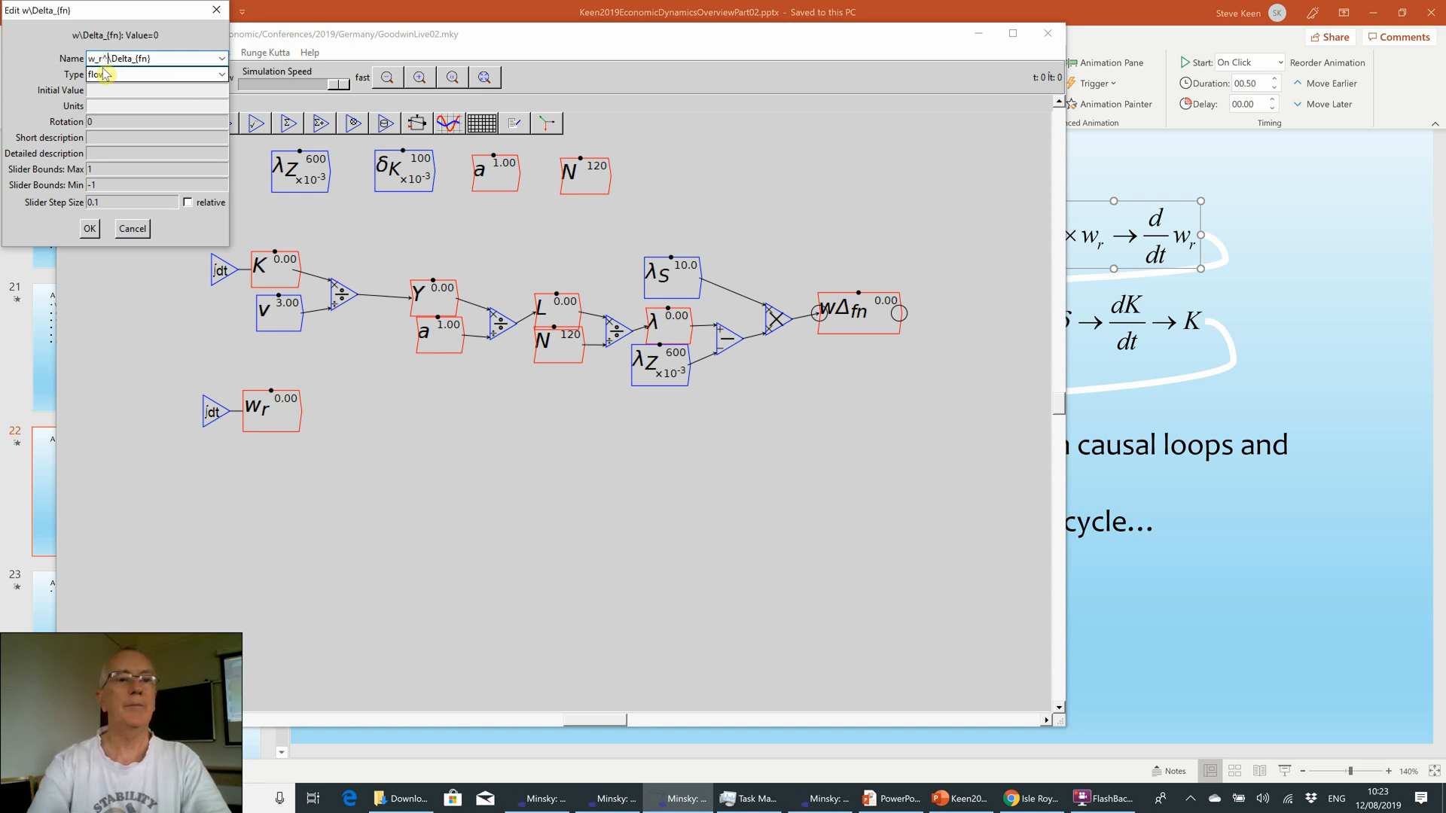
text(()
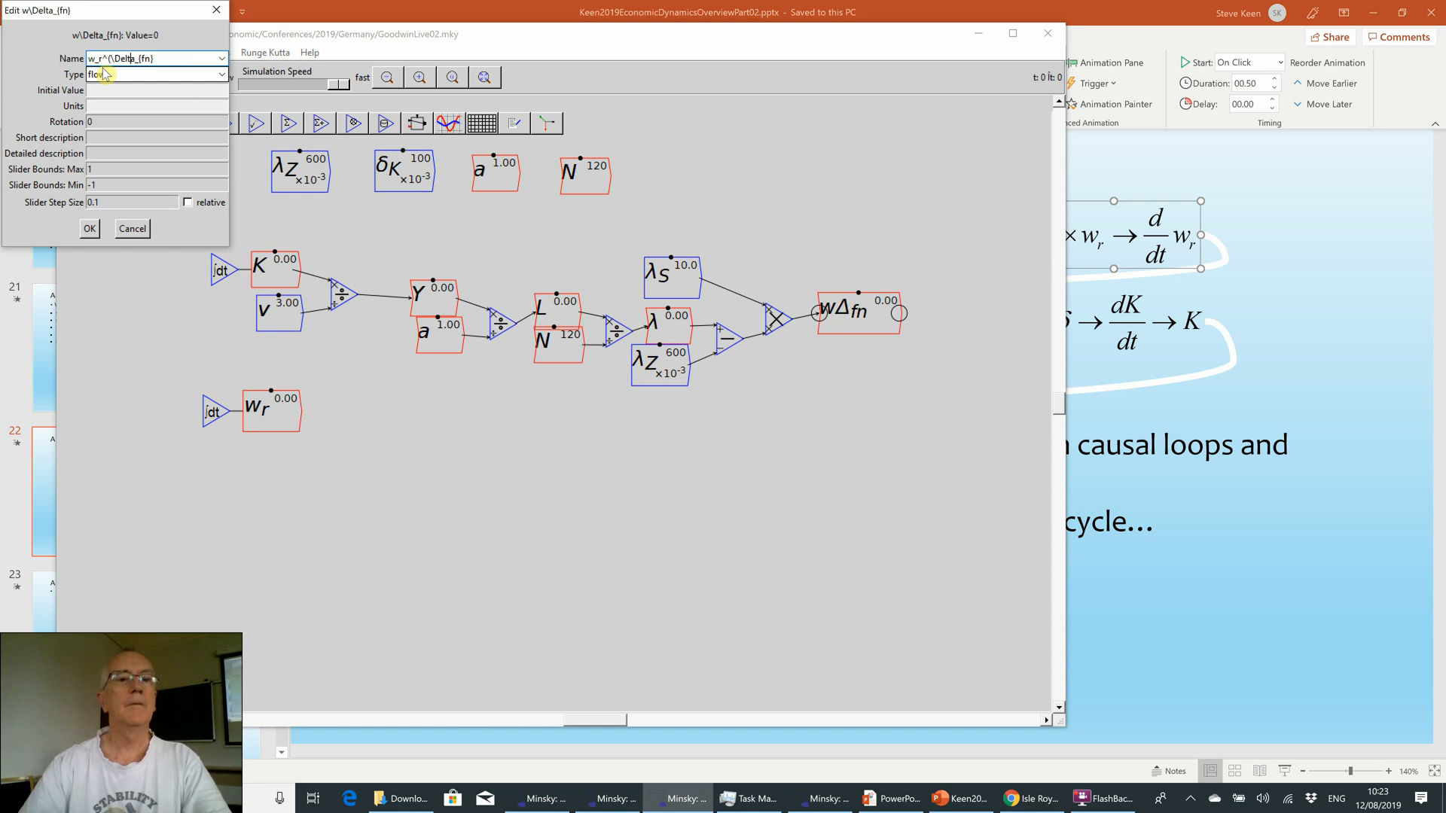
text())
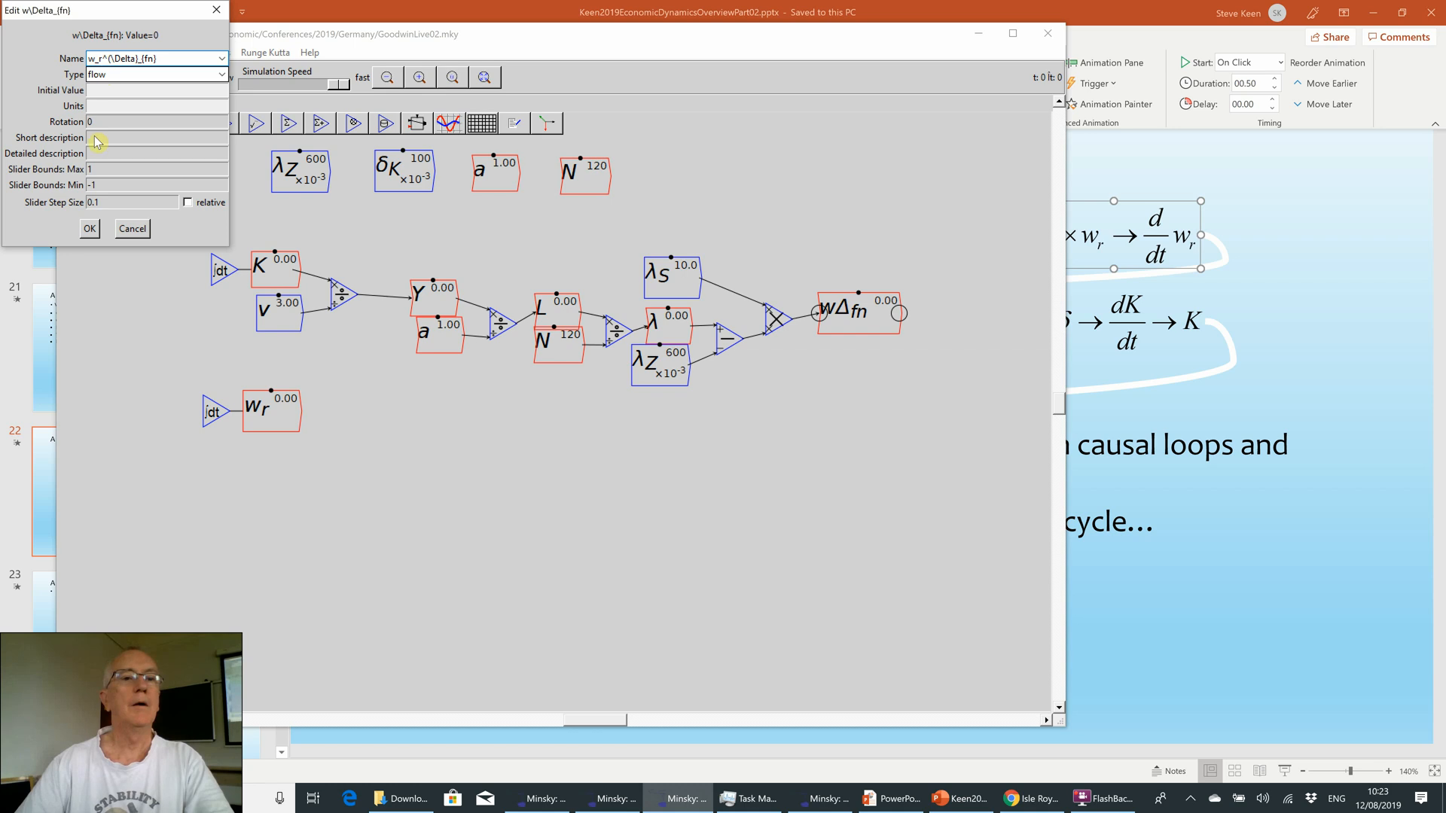
click(90, 229)
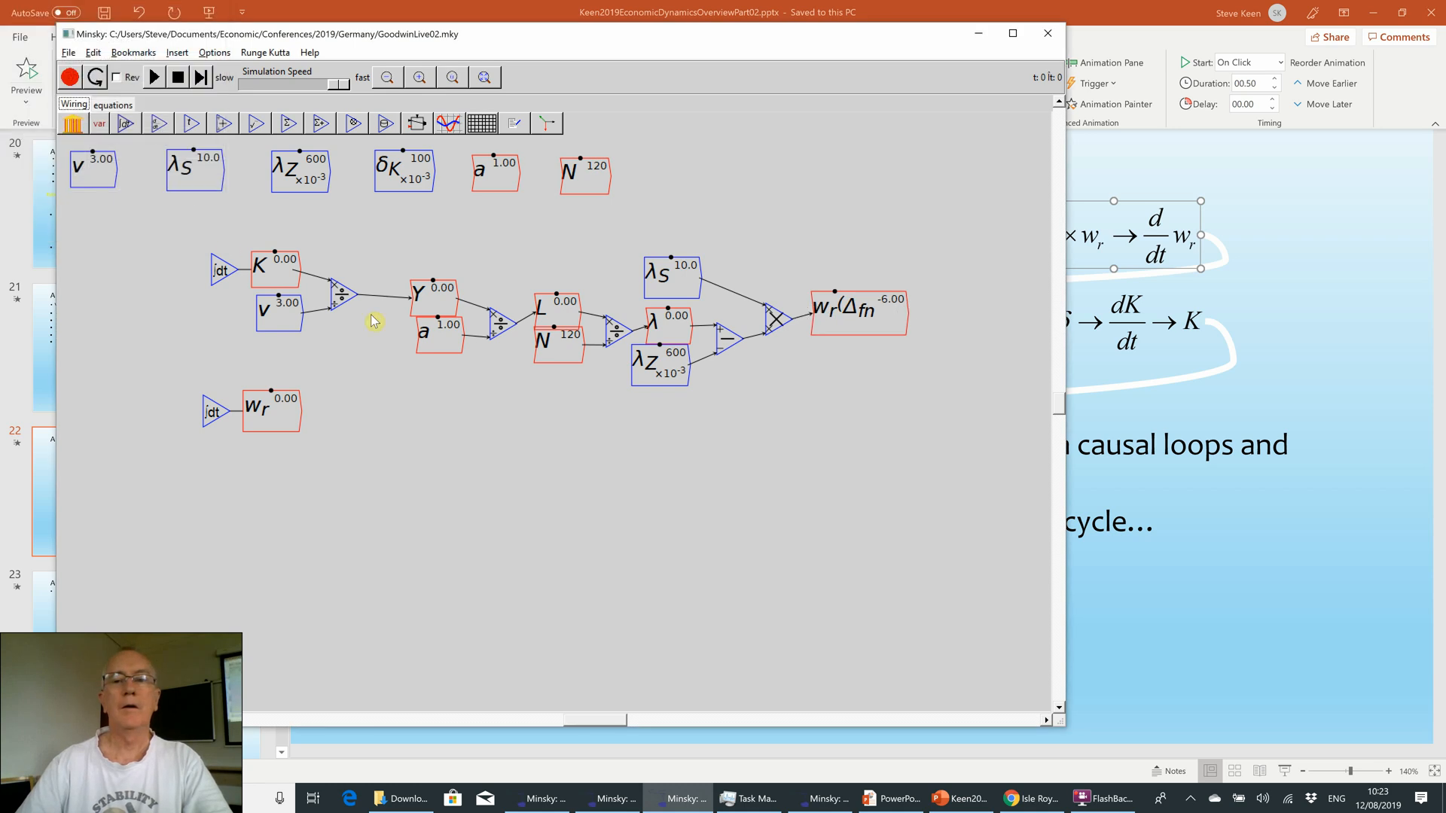
- Remove the opening bracket before \Delta in the wage-change variable's name and nudge its block slightly away from the multiply operator
double_click(853, 307)
click(111, 60)
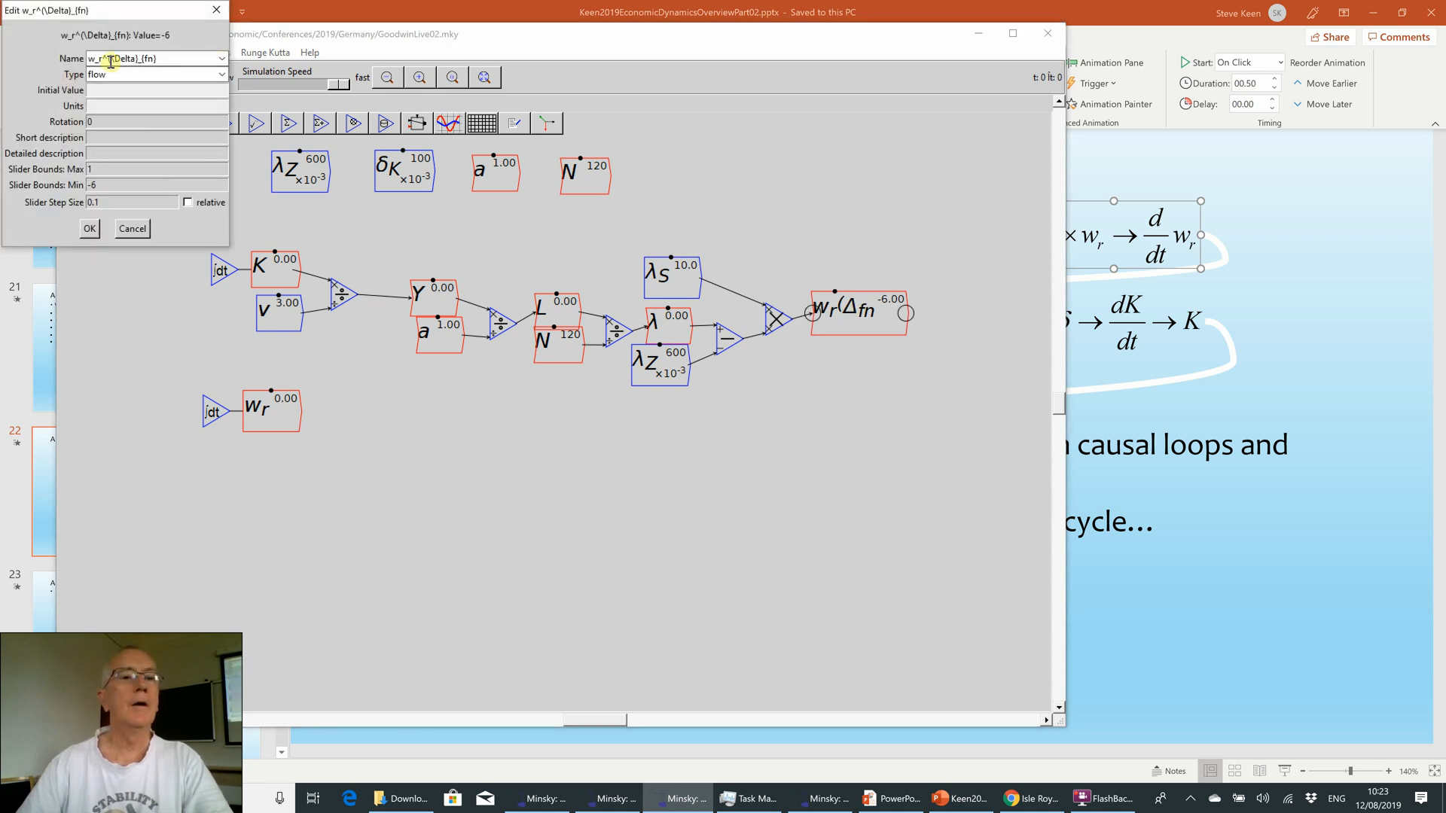
key(shift+Right)
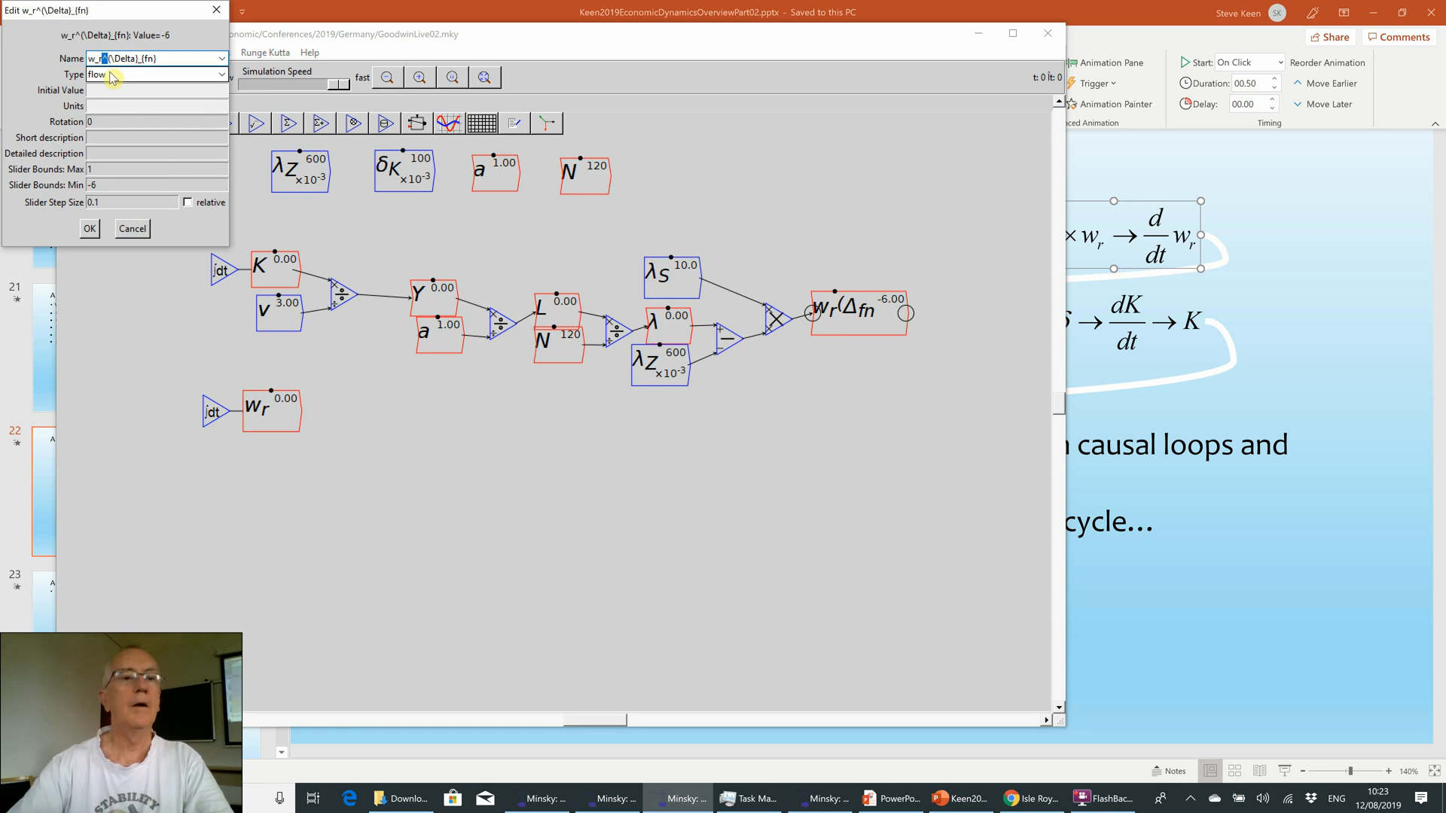
key(Delete)
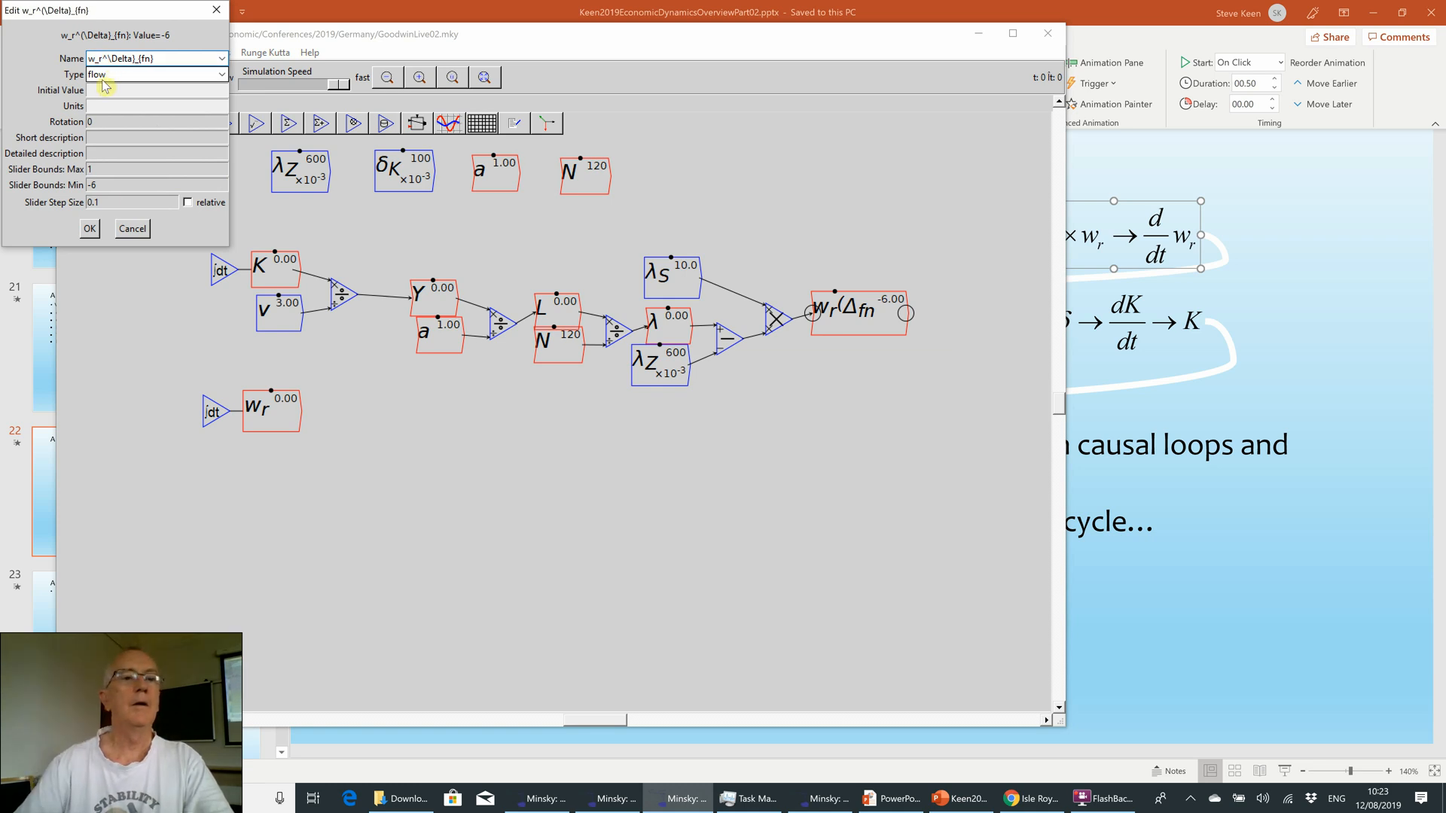
click(90, 229)
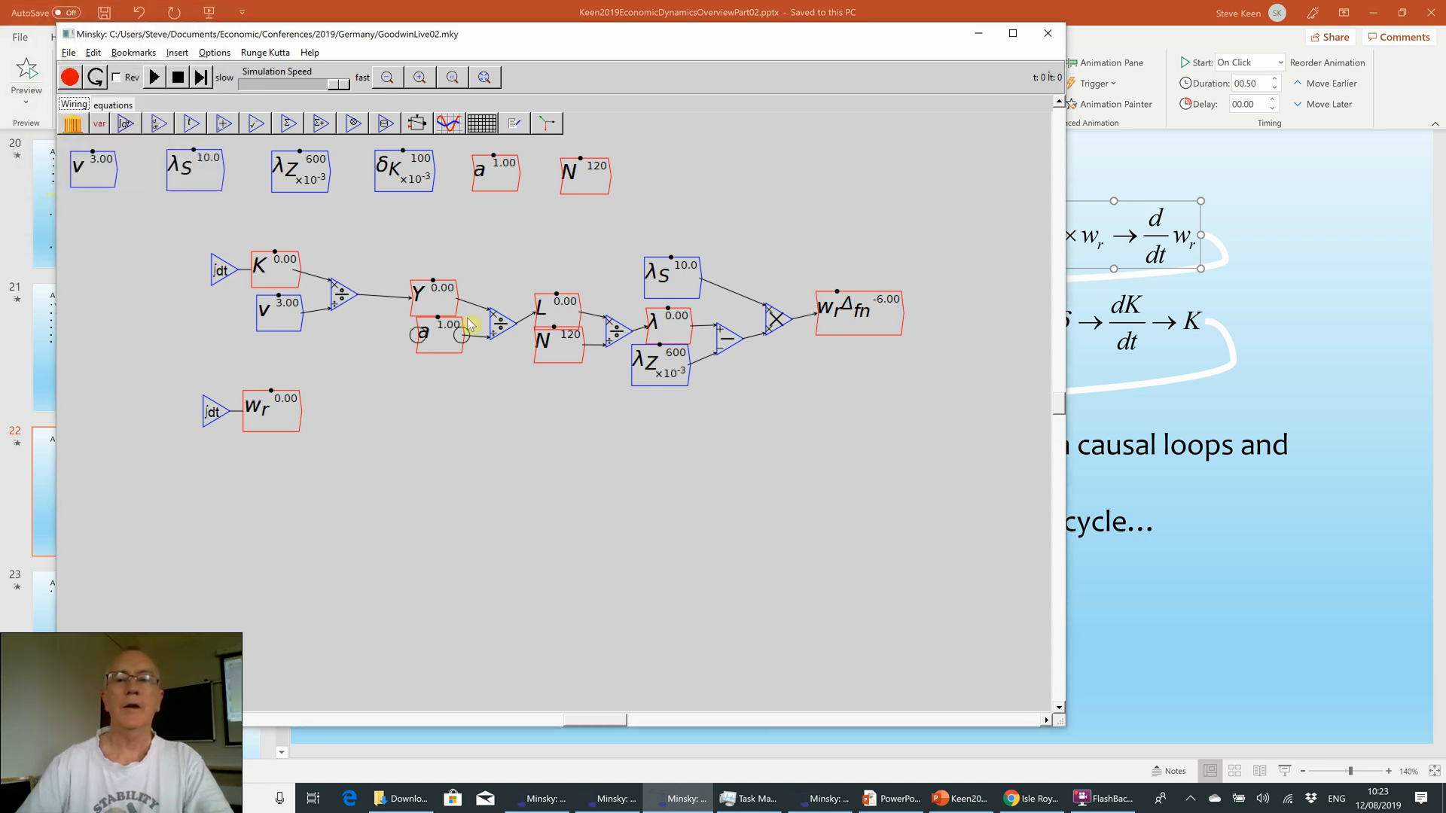
drag(847, 329, 852, 336)
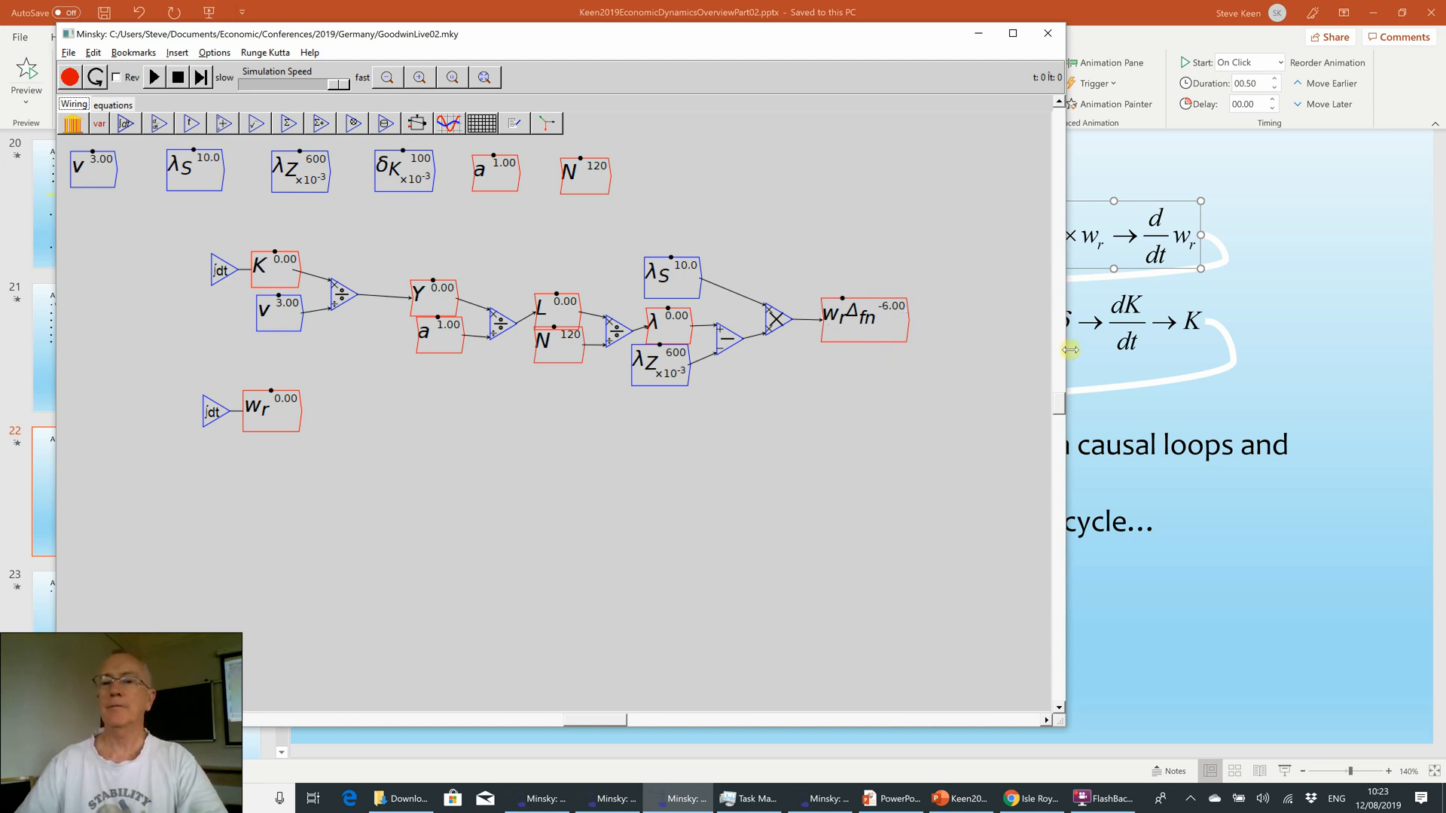
- Widen the model window to move the w_r integral block to the end of the chain, and place a copy of w_r below the wage-change variable
drag(1068, 360, 1246, 365)
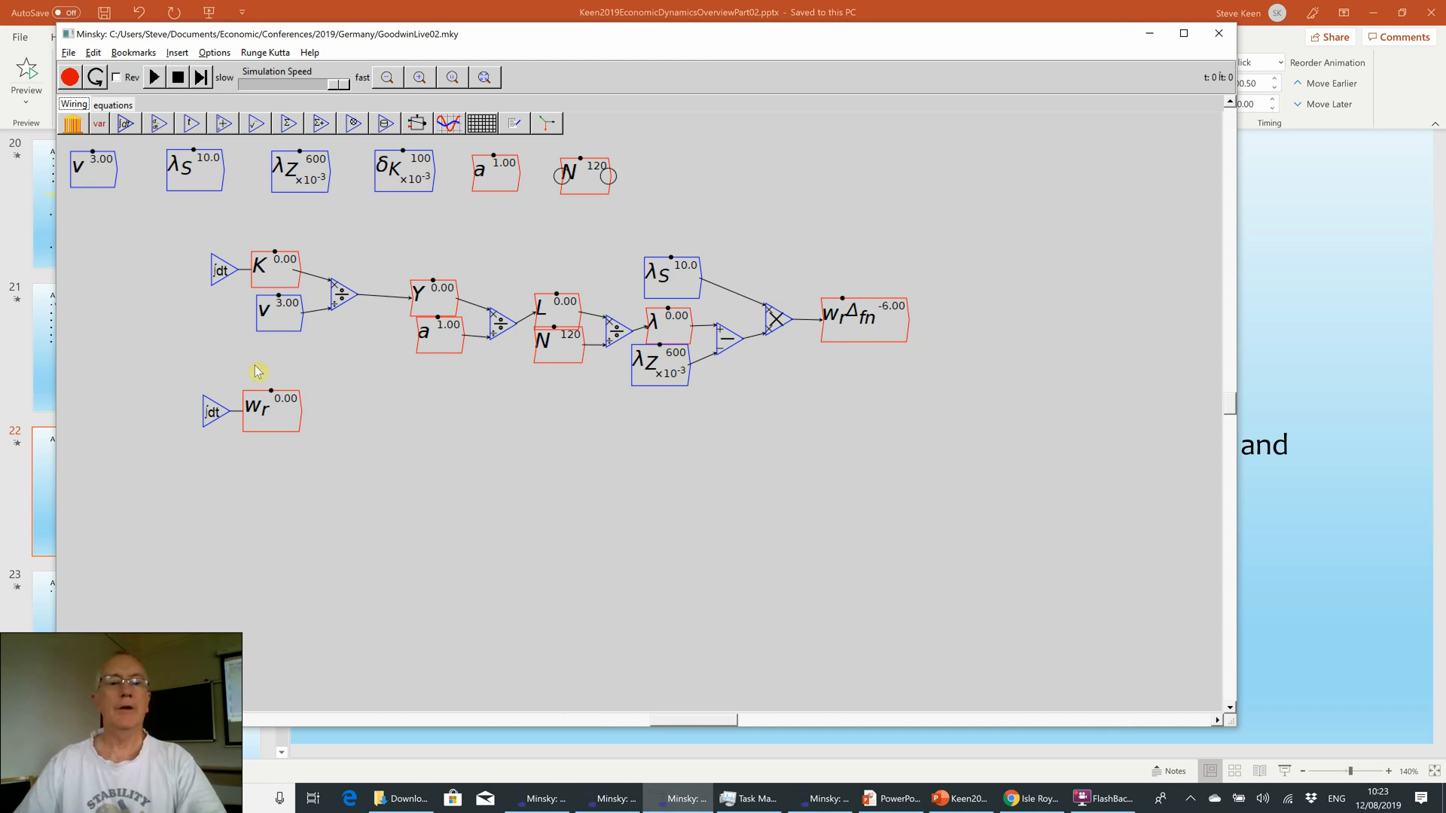
drag(275, 410, 1070, 286)
right_click(1070, 316)
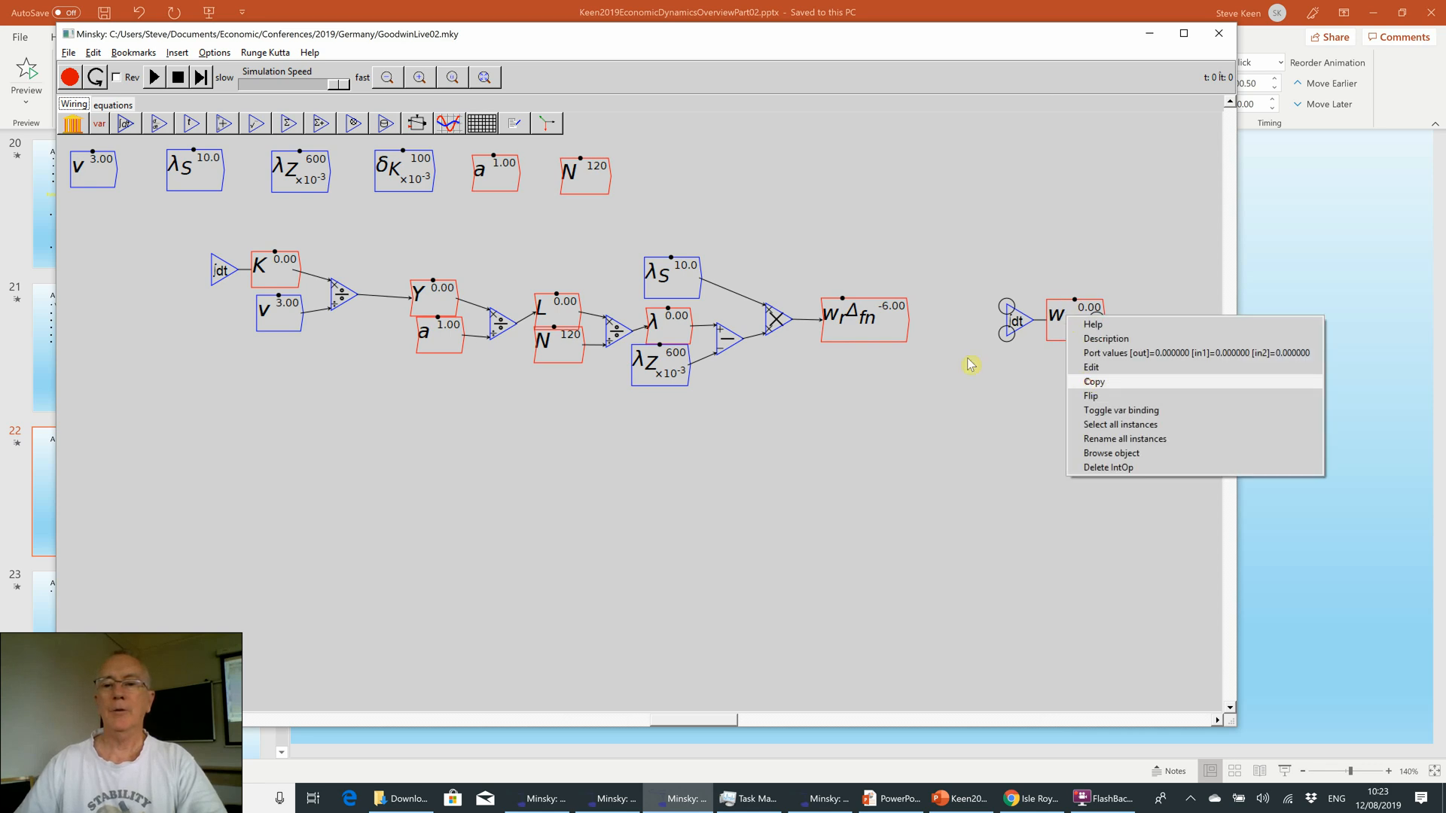
click(1089, 382)
click(881, 370)
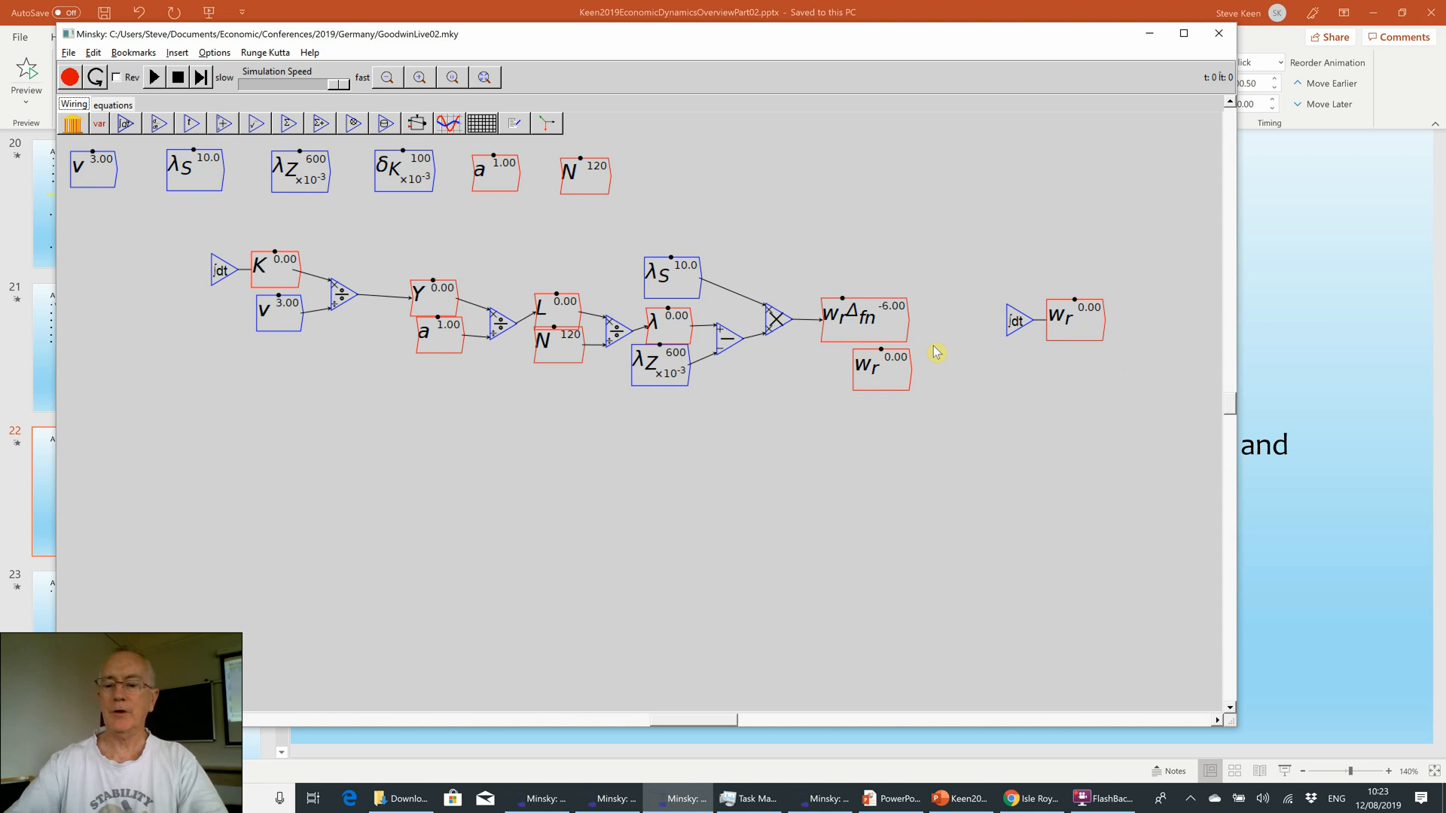
- Add a multiply operator, wire the wage-change variable and w_r into it, and connect the product to the w_r integral's upper input
key(asterisk)
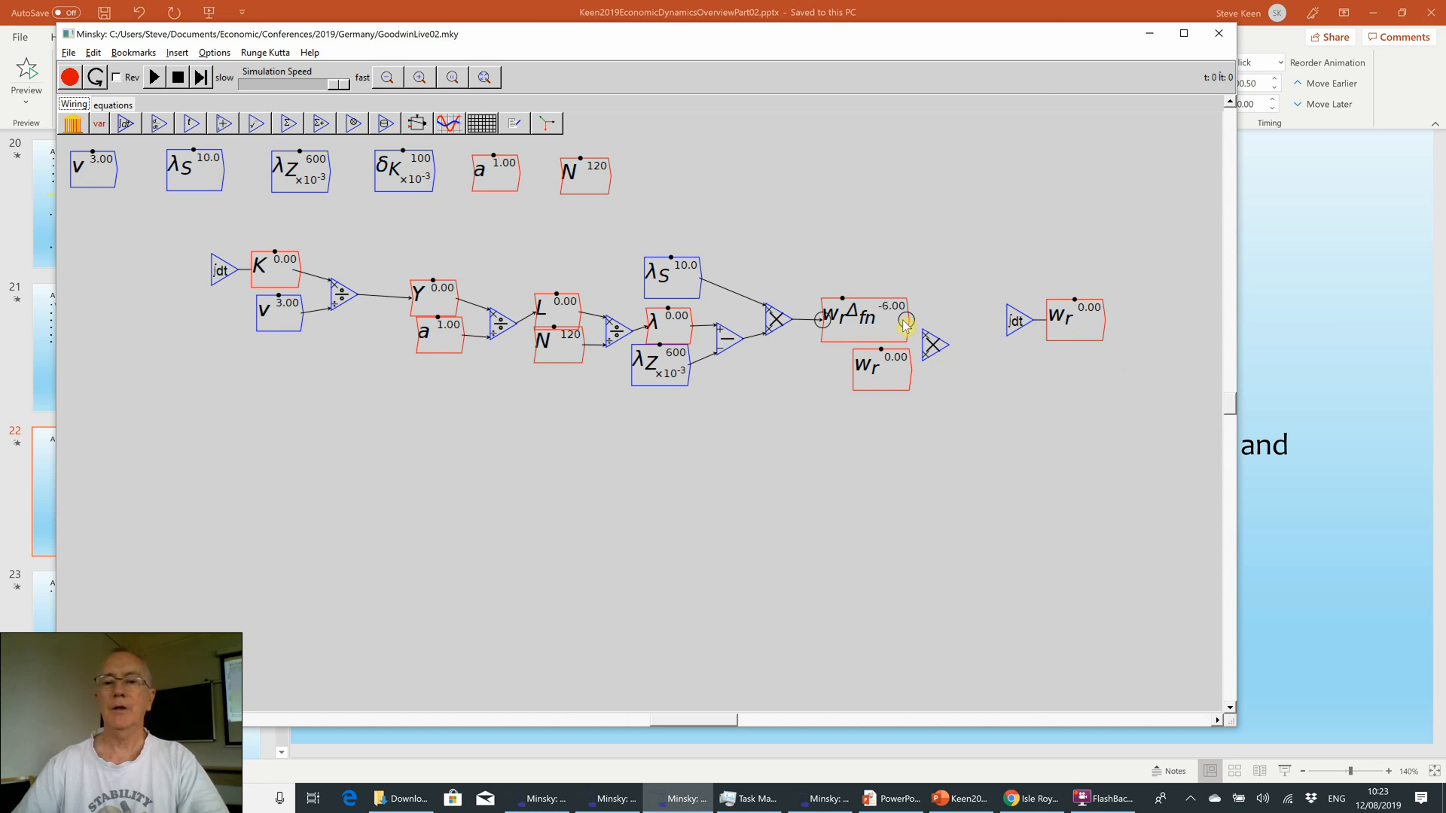
drag(916, 331, 923, 358)
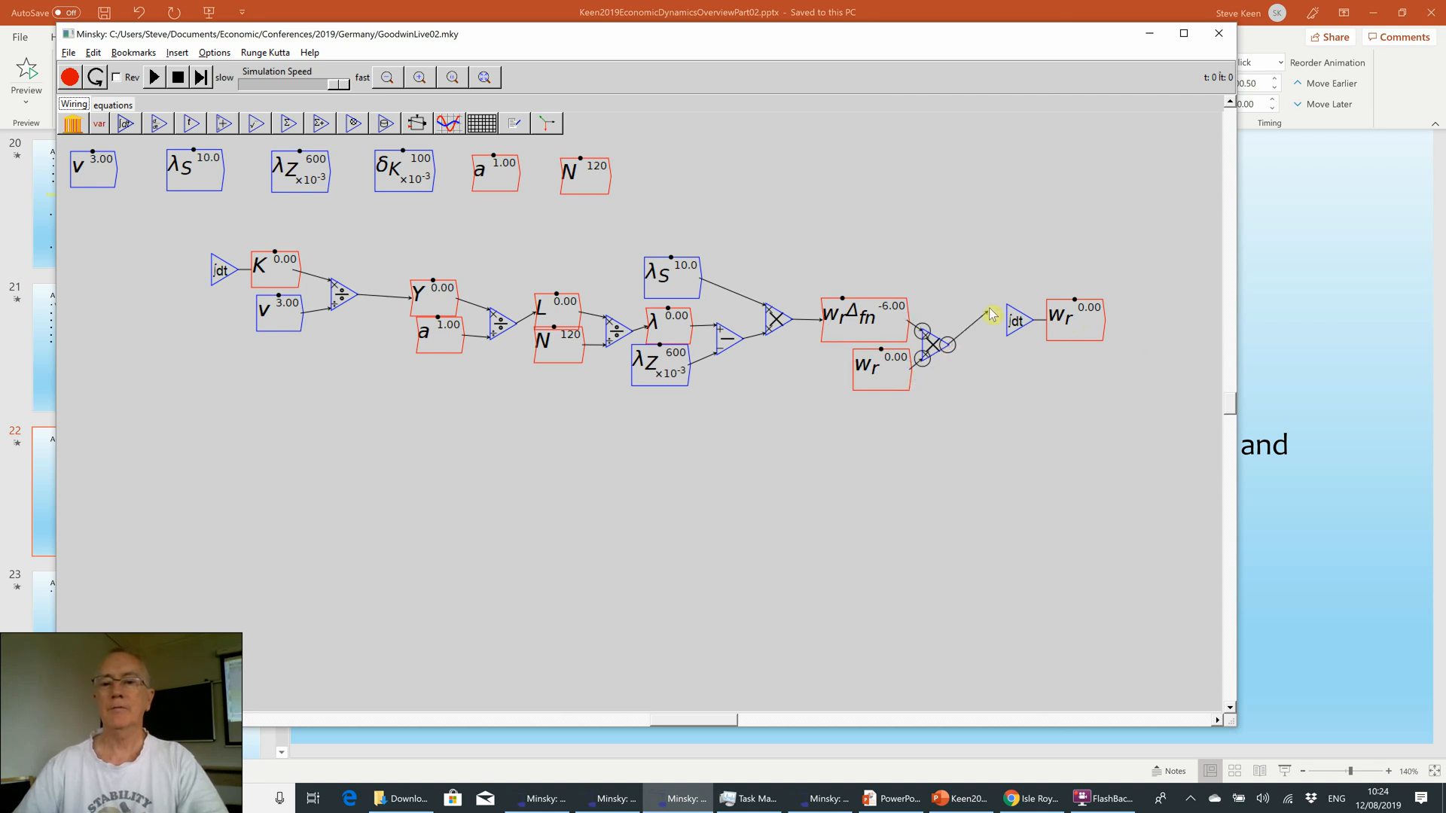
drag(991, 315, 1007, 310)
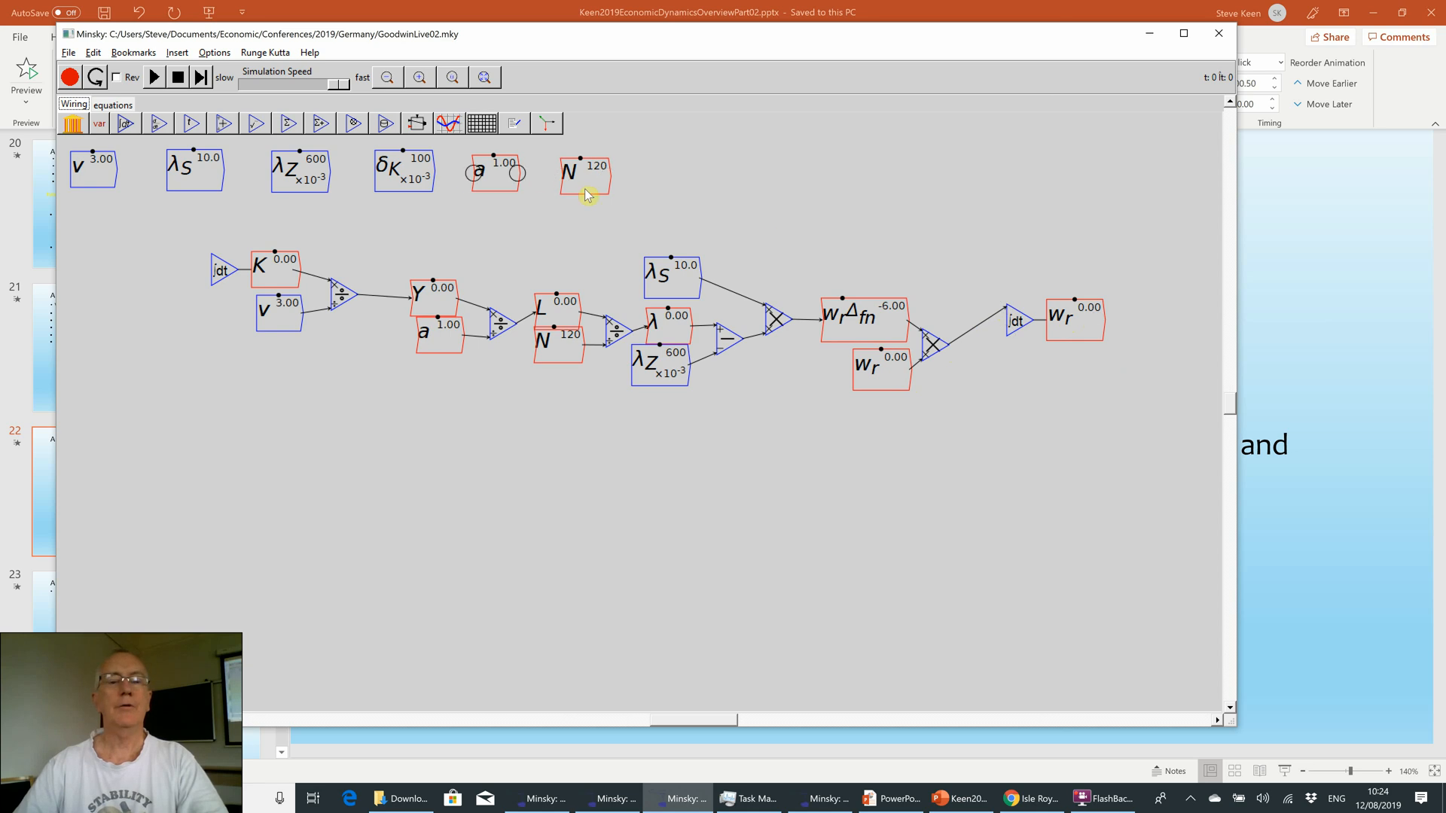
- Create a parameter named w_r_0 with an initial value of 0.8 and a slider minimum of 0.5
text(w)
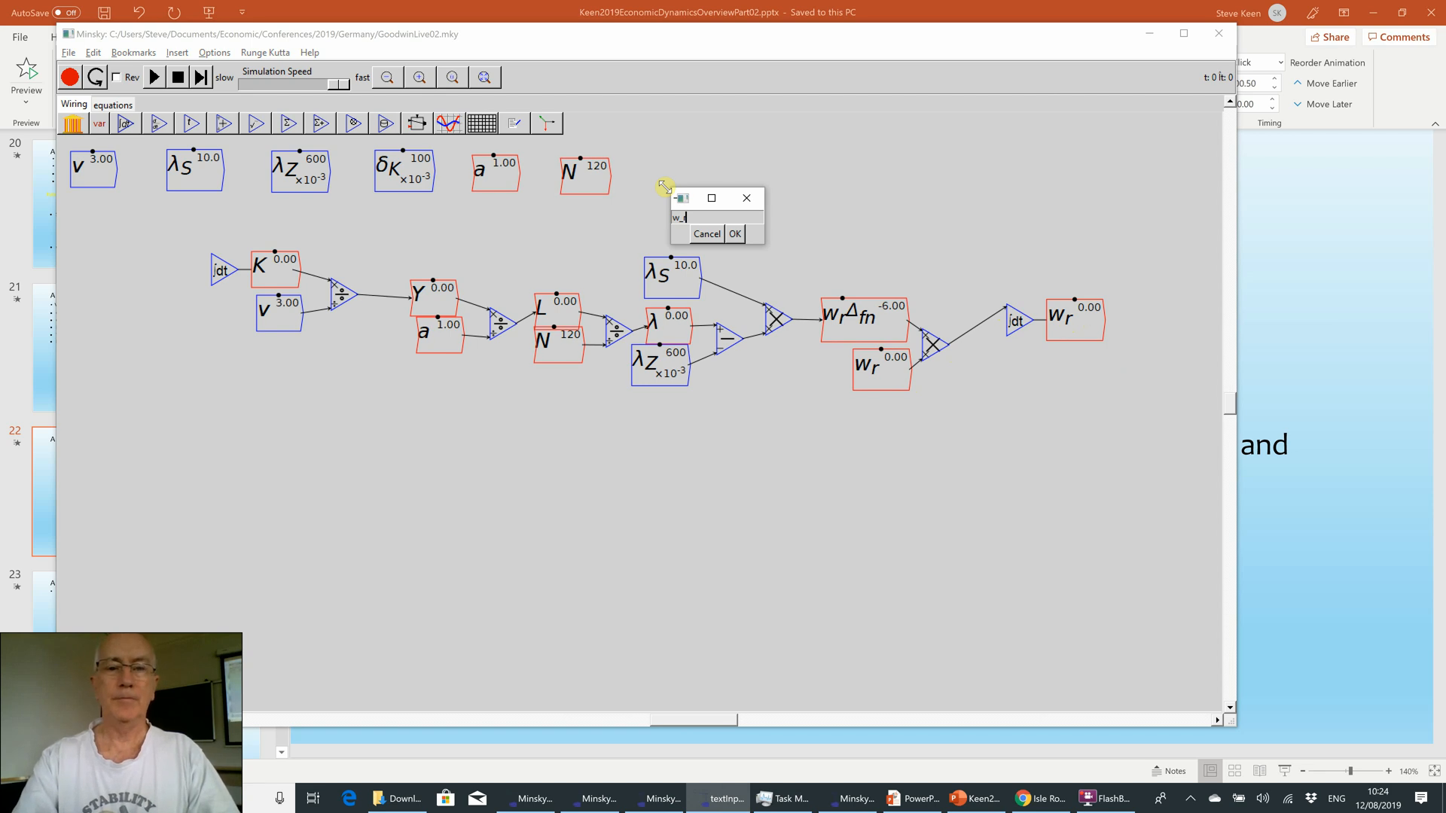
text(_r_)
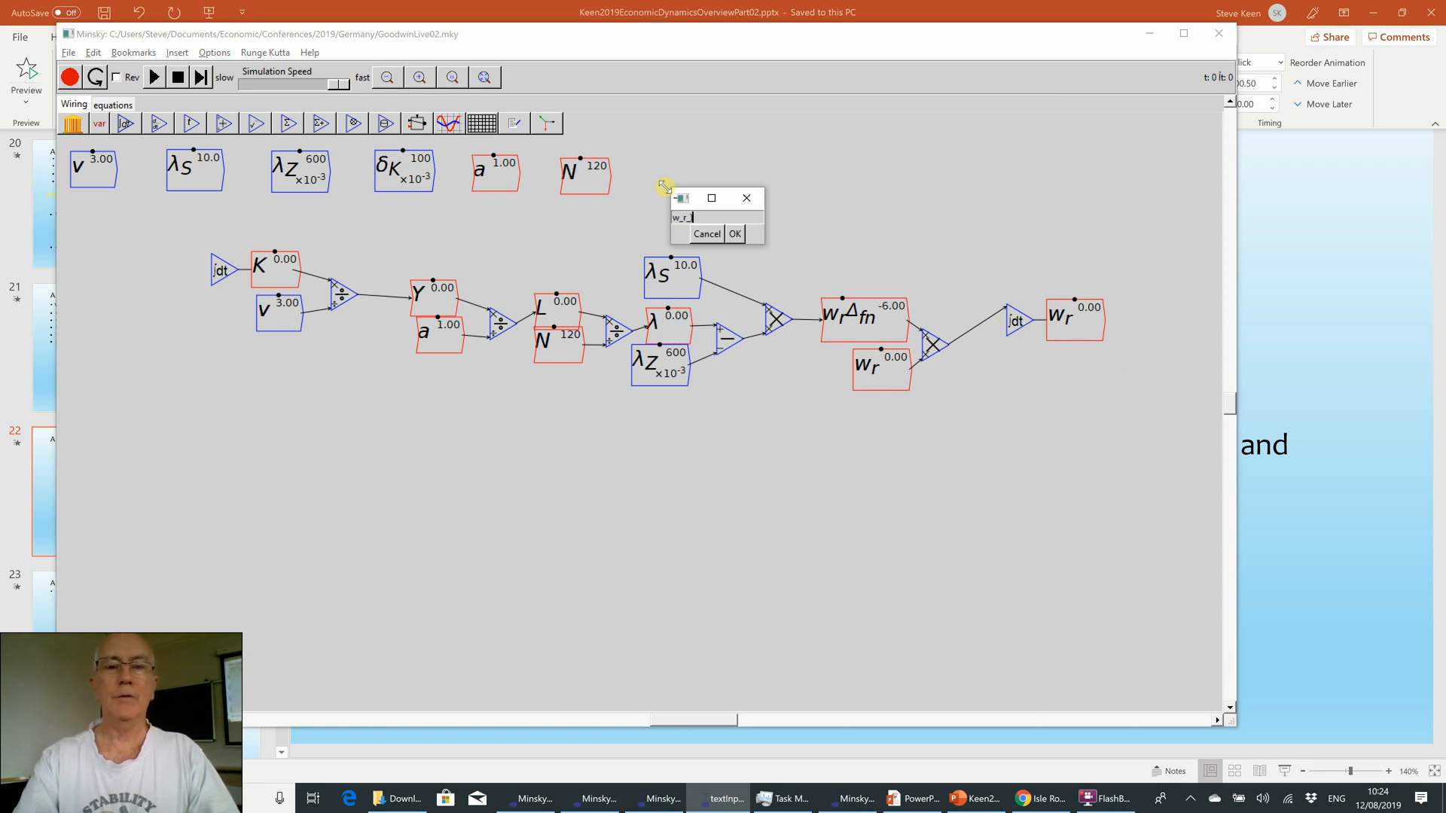
text(0)
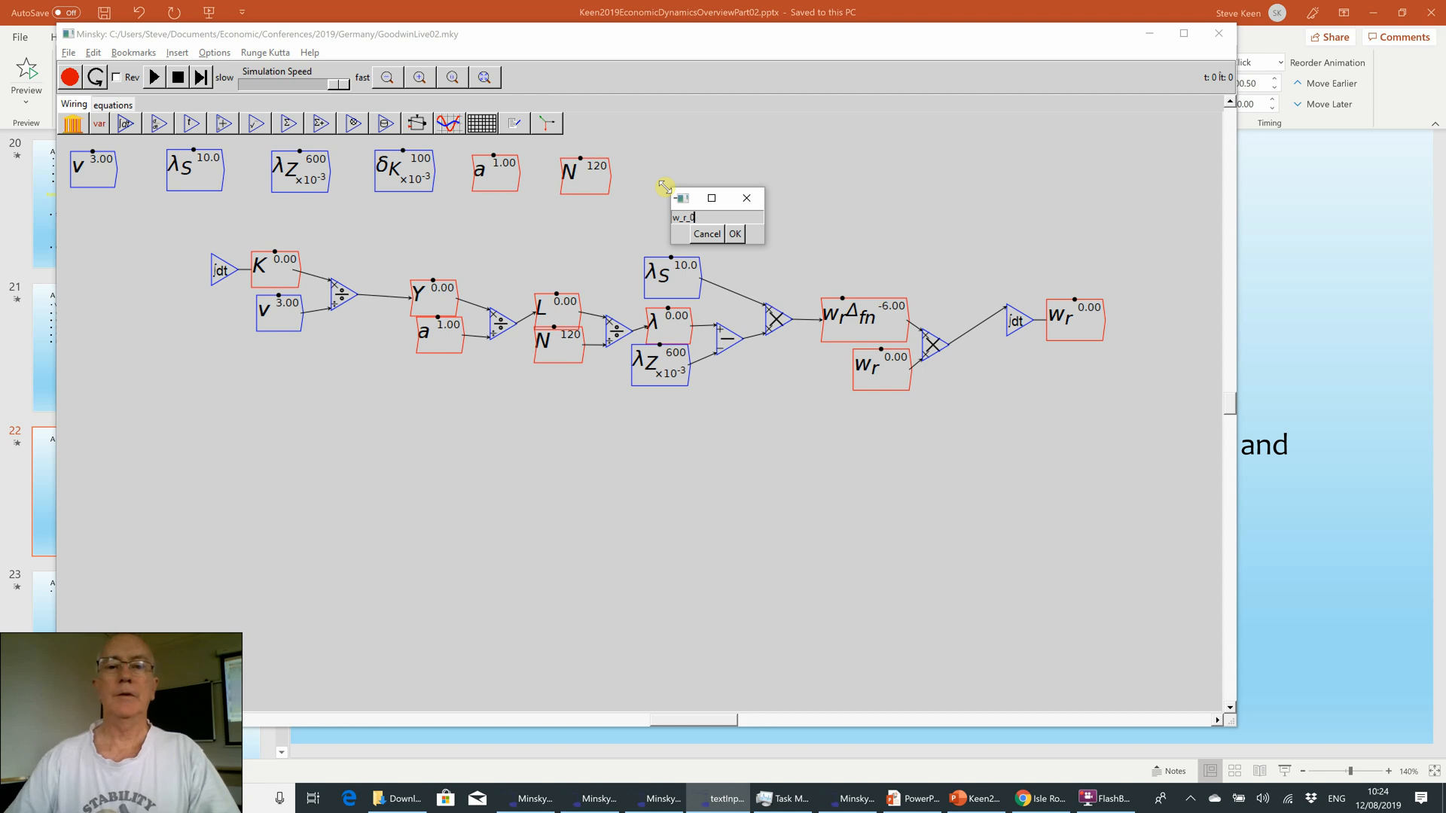
click(730, 234)
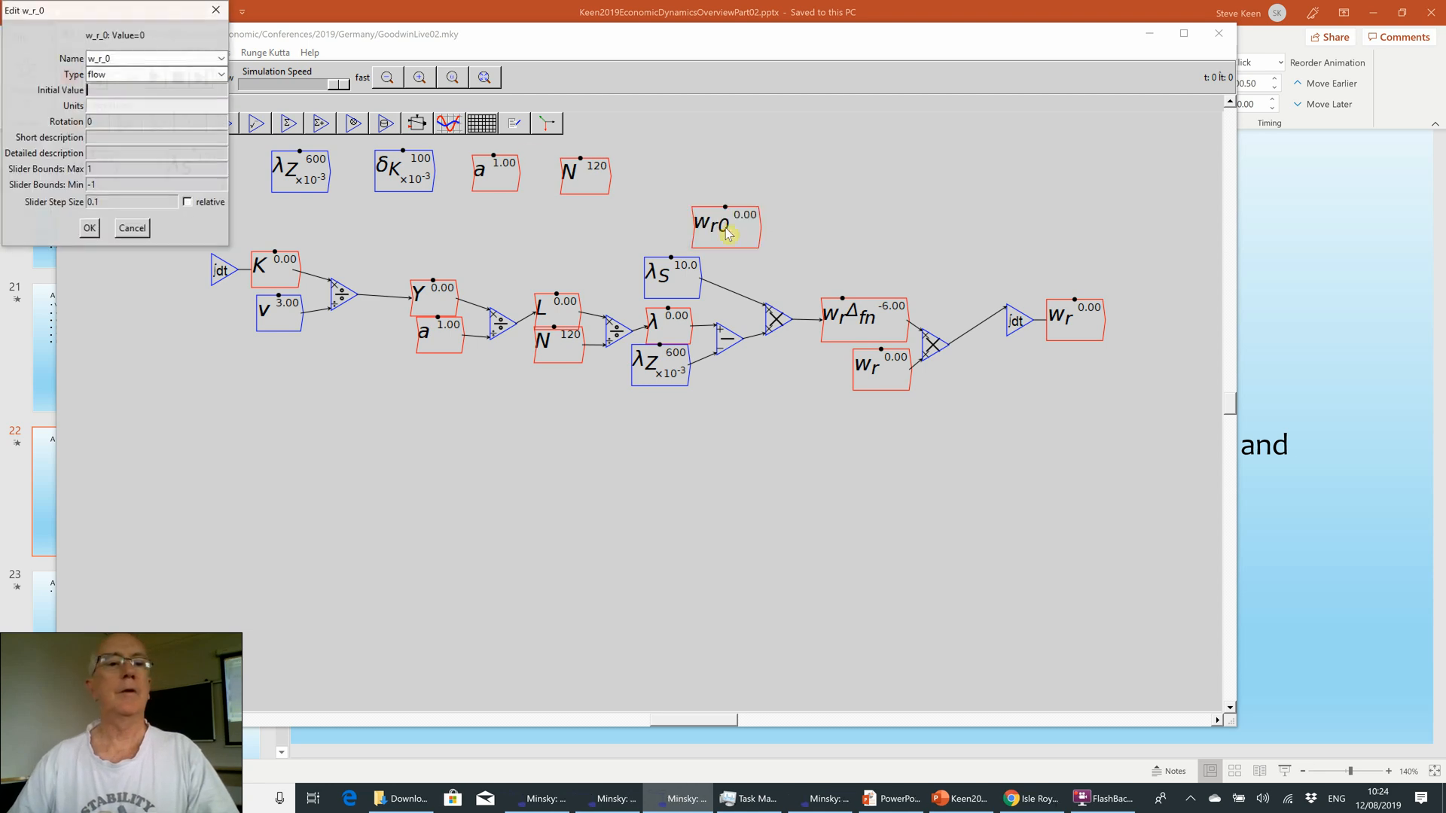
text(0.8)
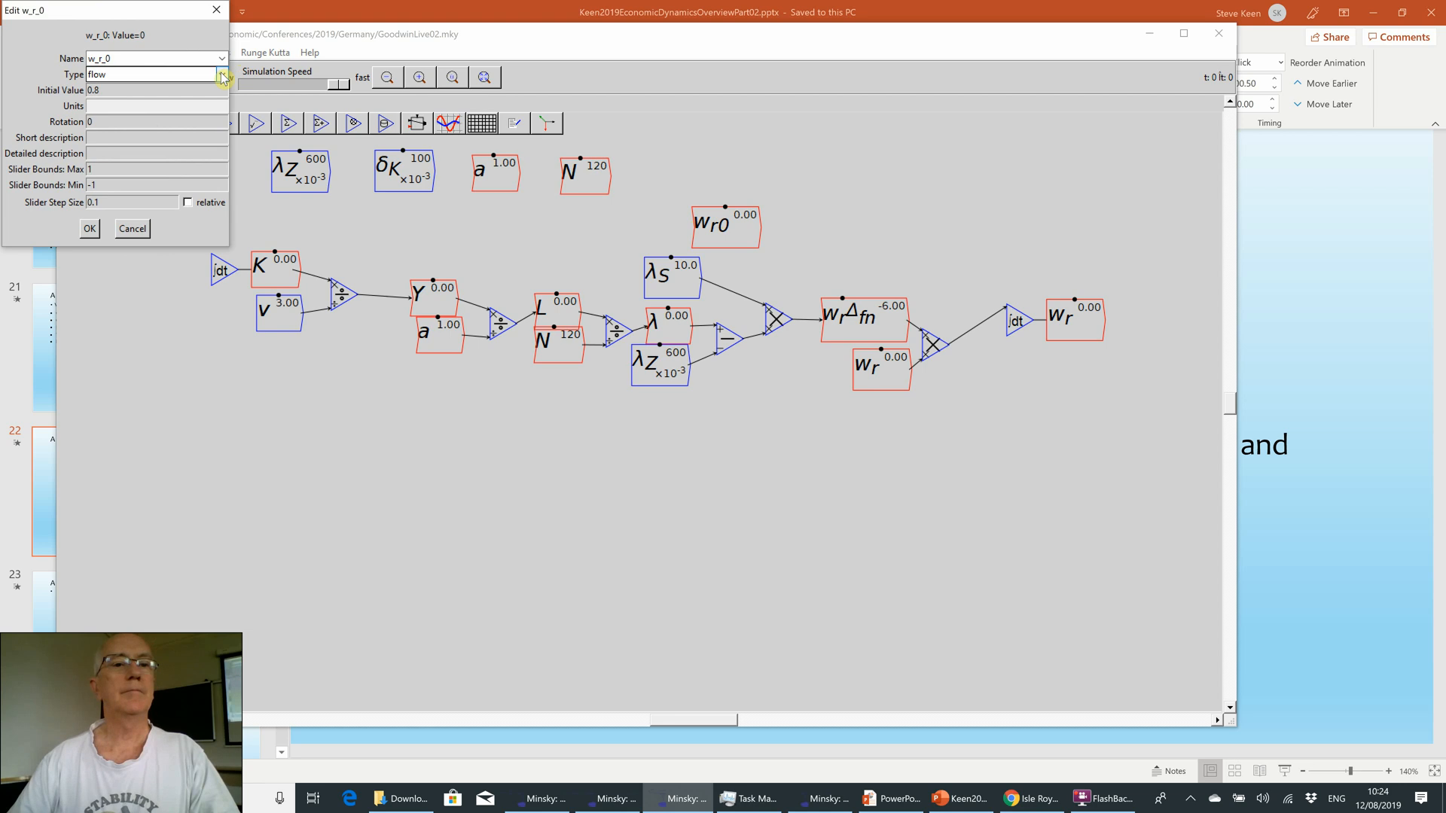
click(220, 74)
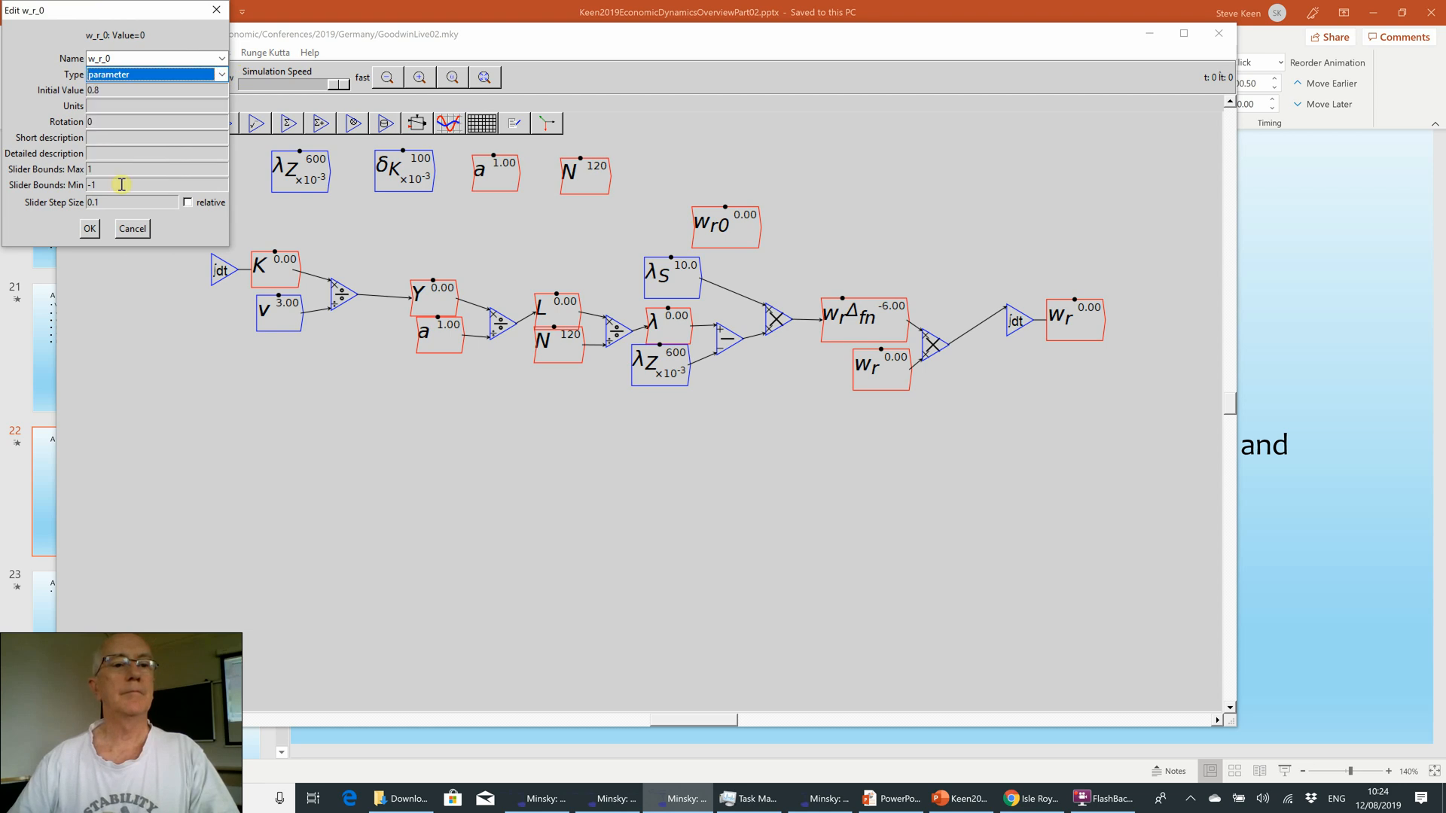
double_click(93, 184)
text(0)
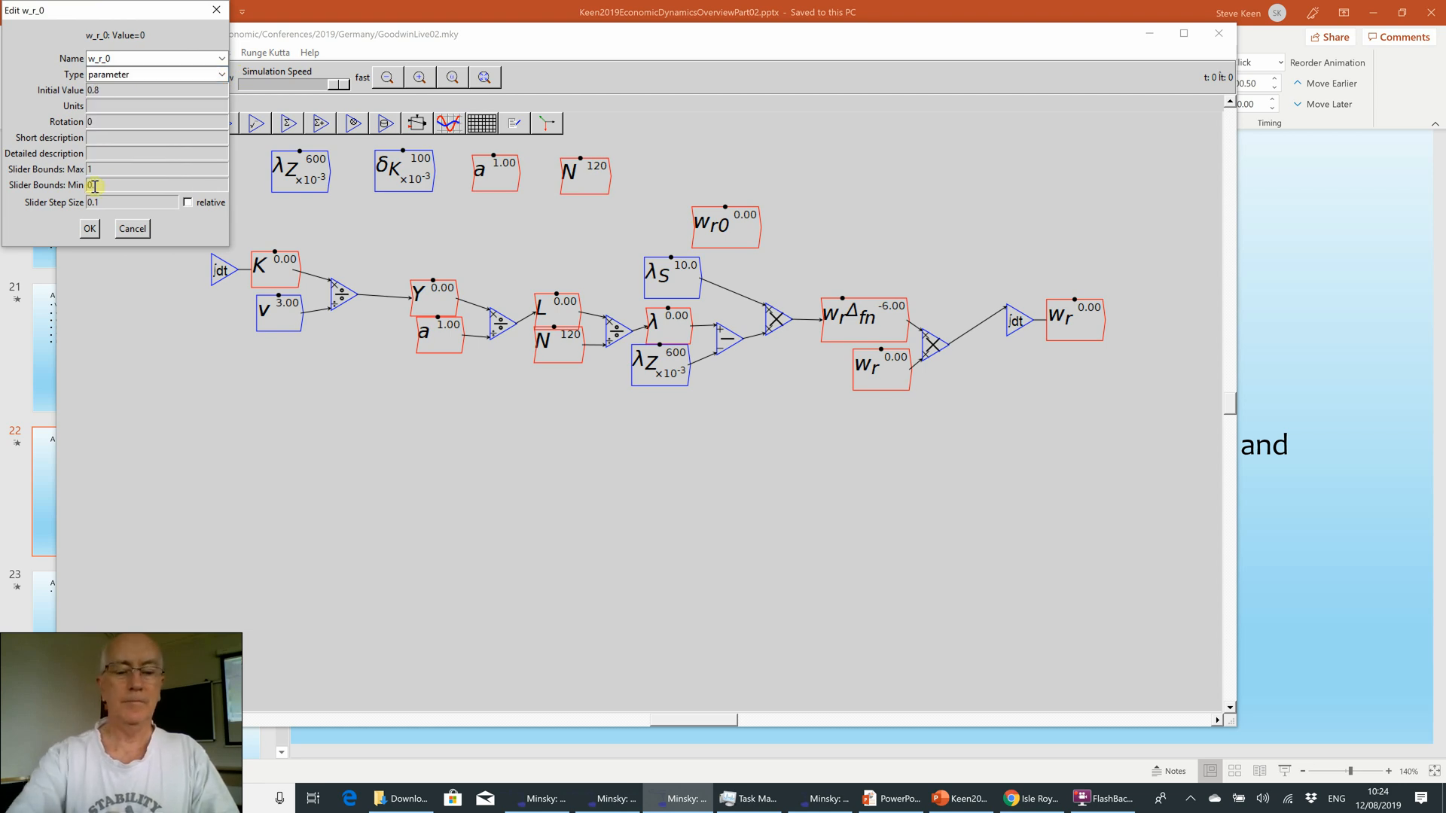
text(.5)
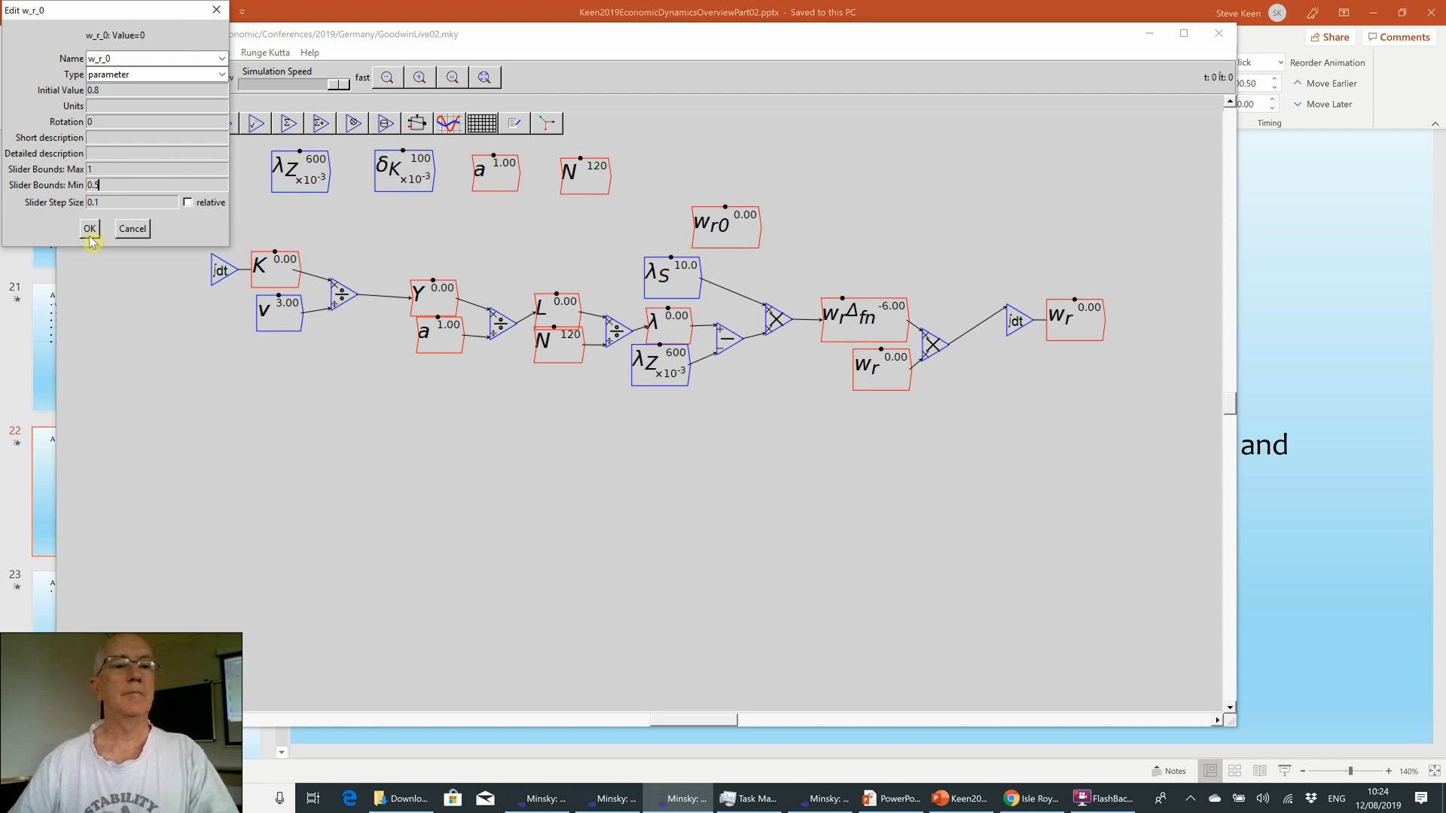
click(90, 236)
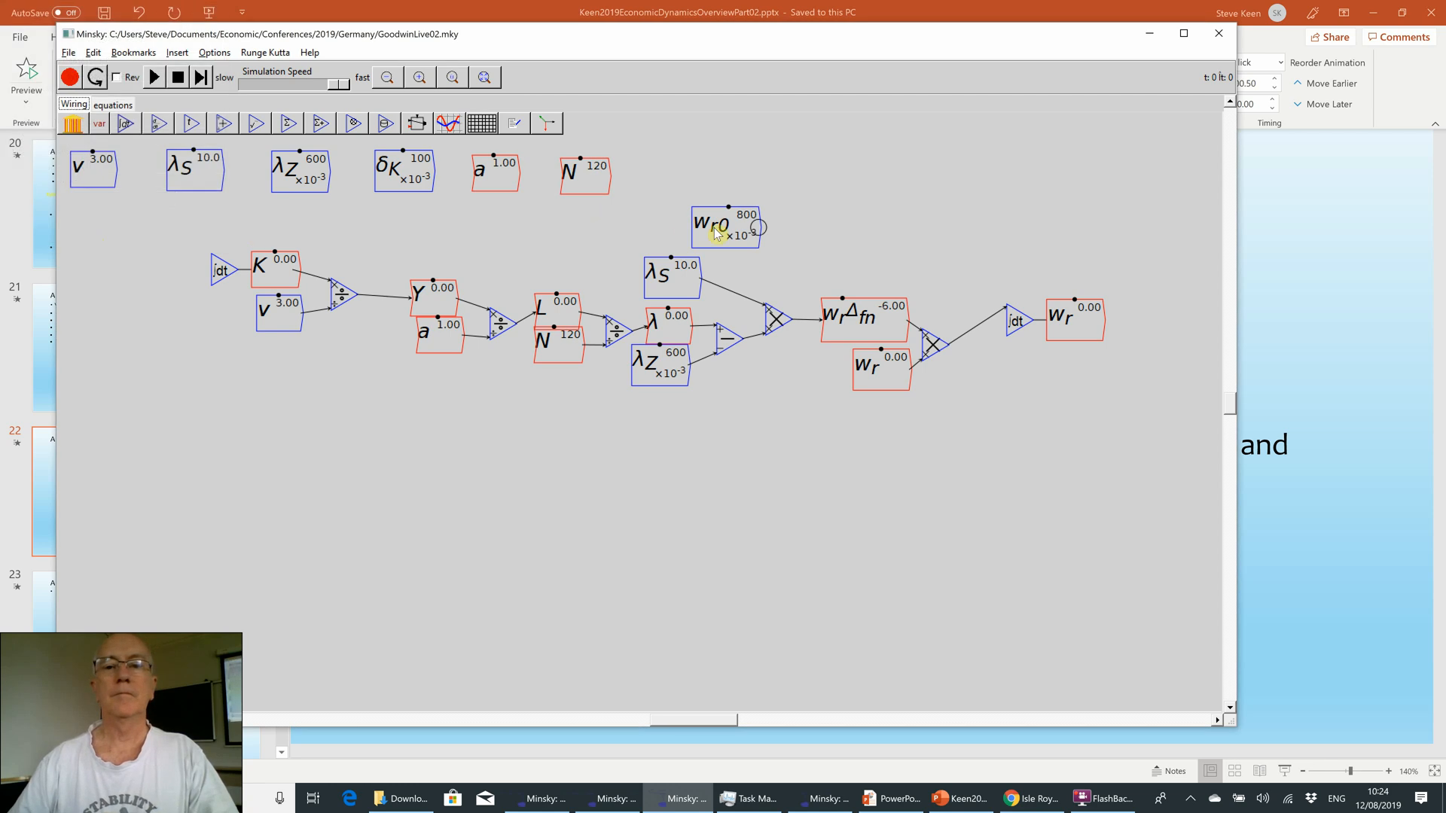
- Move w_r_0 into the parameter row beside N and wire a copy of it into the w_r integral's initial-value input
drag(715, 233, 681, 184)
right_click(682, 183)
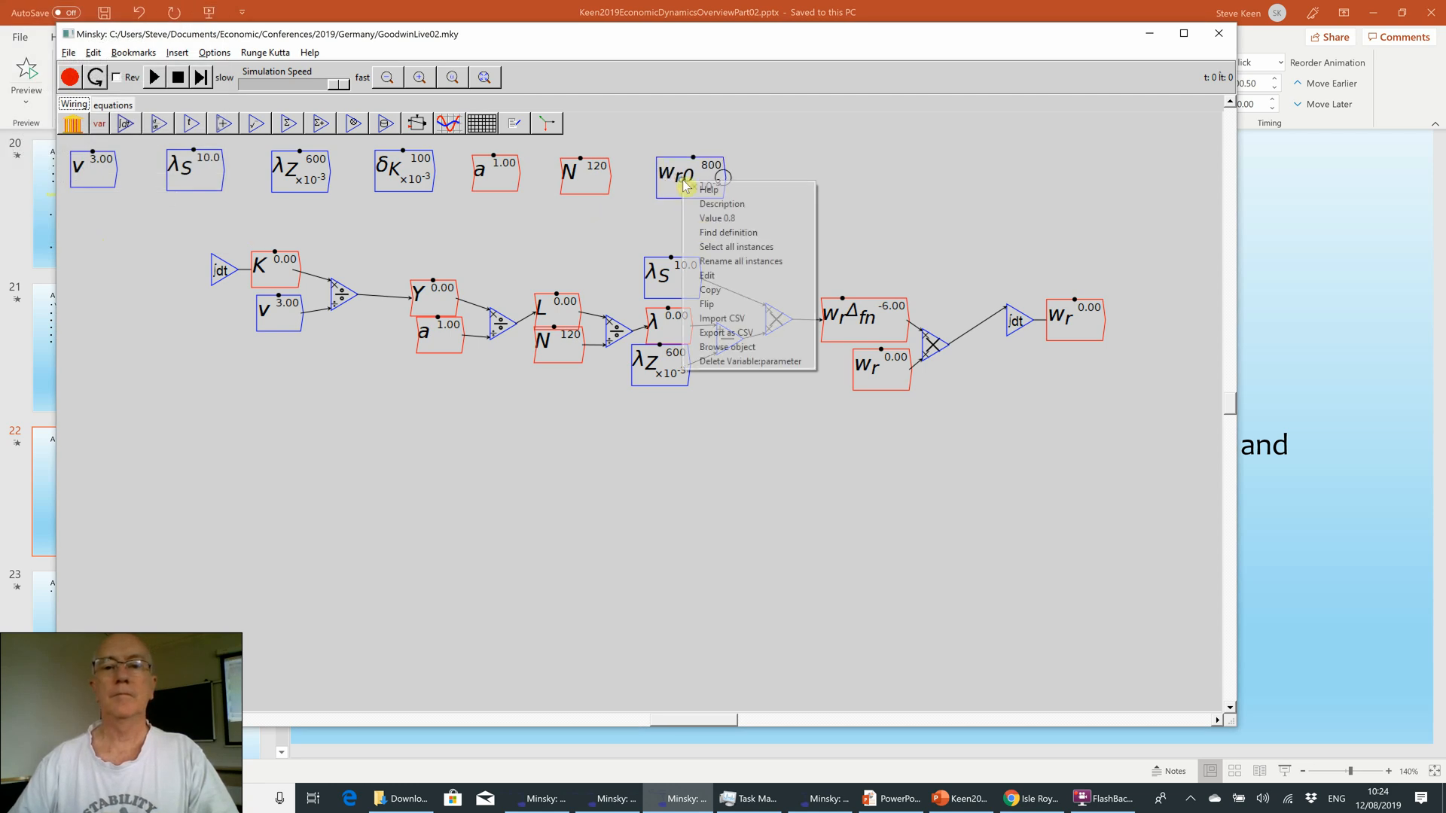
click(708, 291)
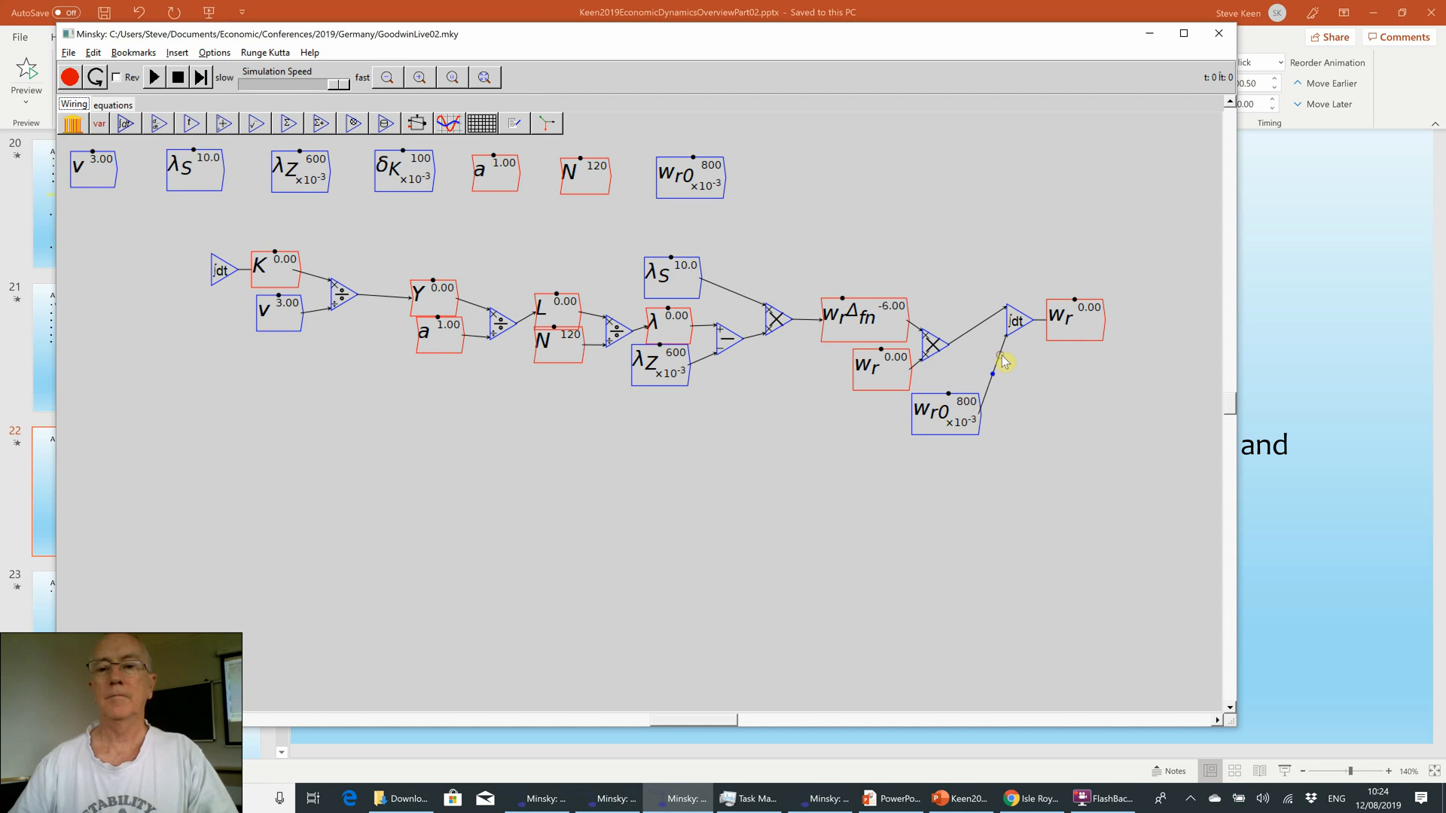
drag(1004, 363, 1007, 337)
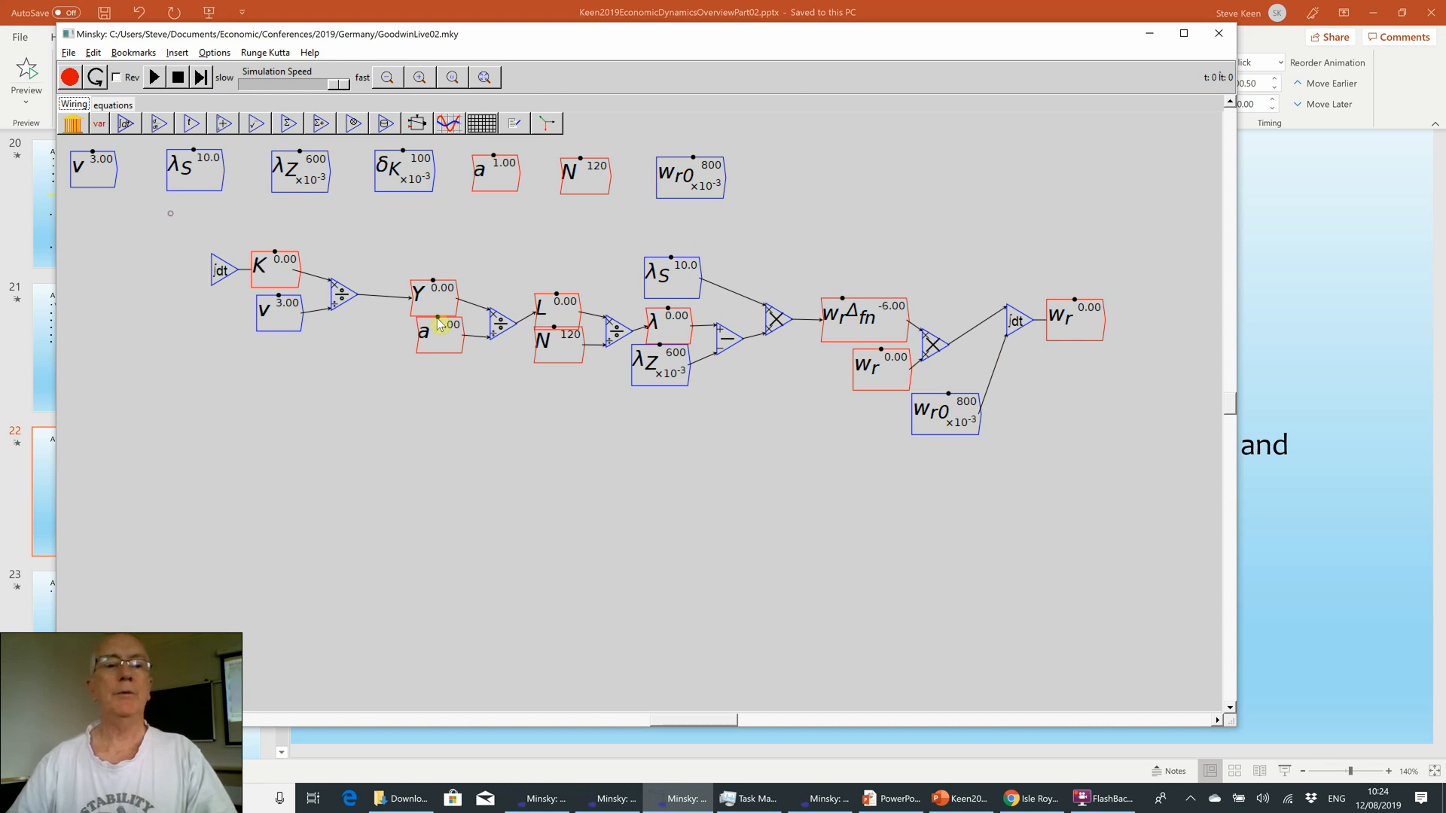
- Shift the whole wired chain from K to w_r up and to the left, and enlarge the model window
drag(171, 216, 1188, 518)
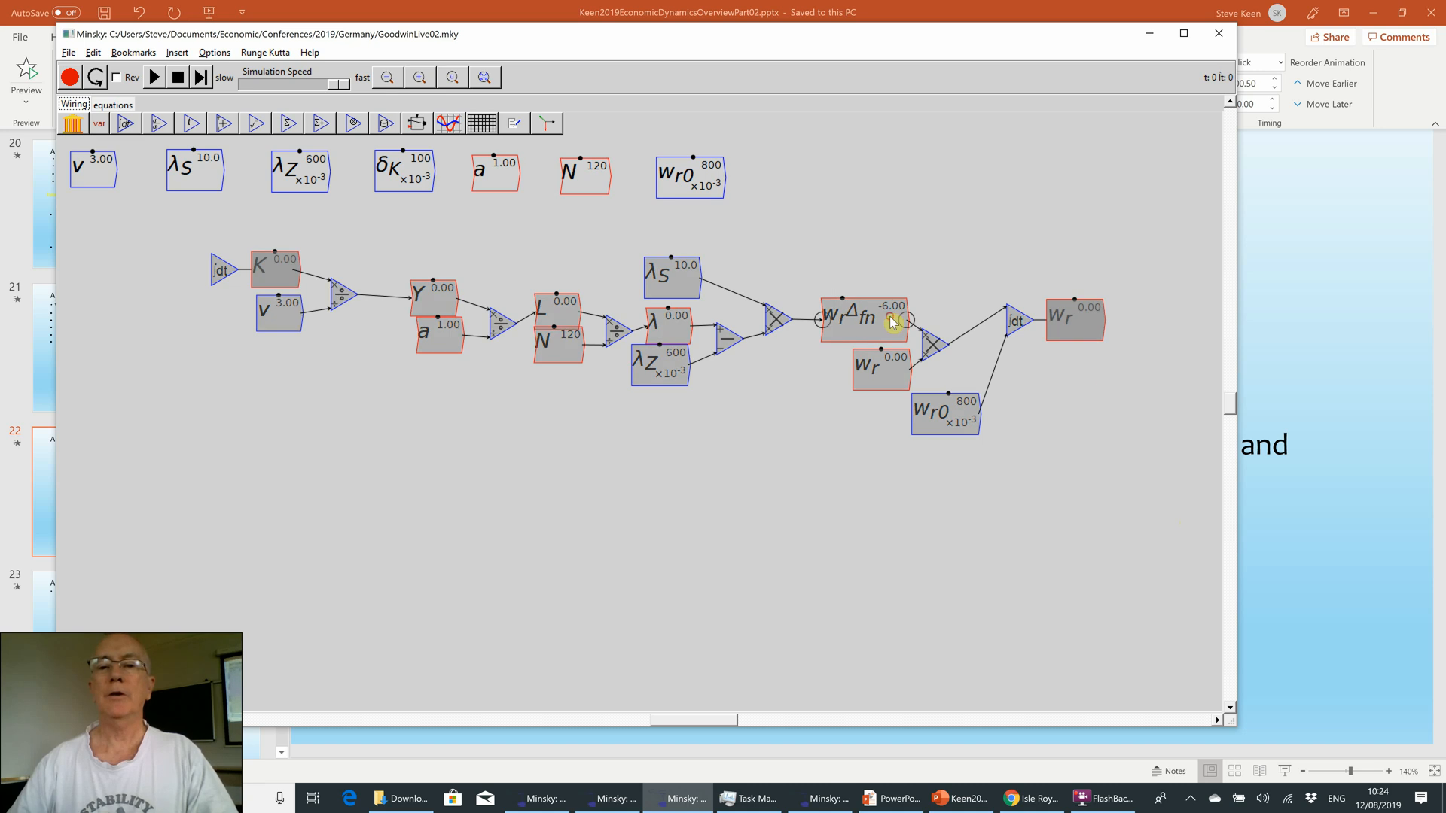
drag(891, 322, 780, 286)
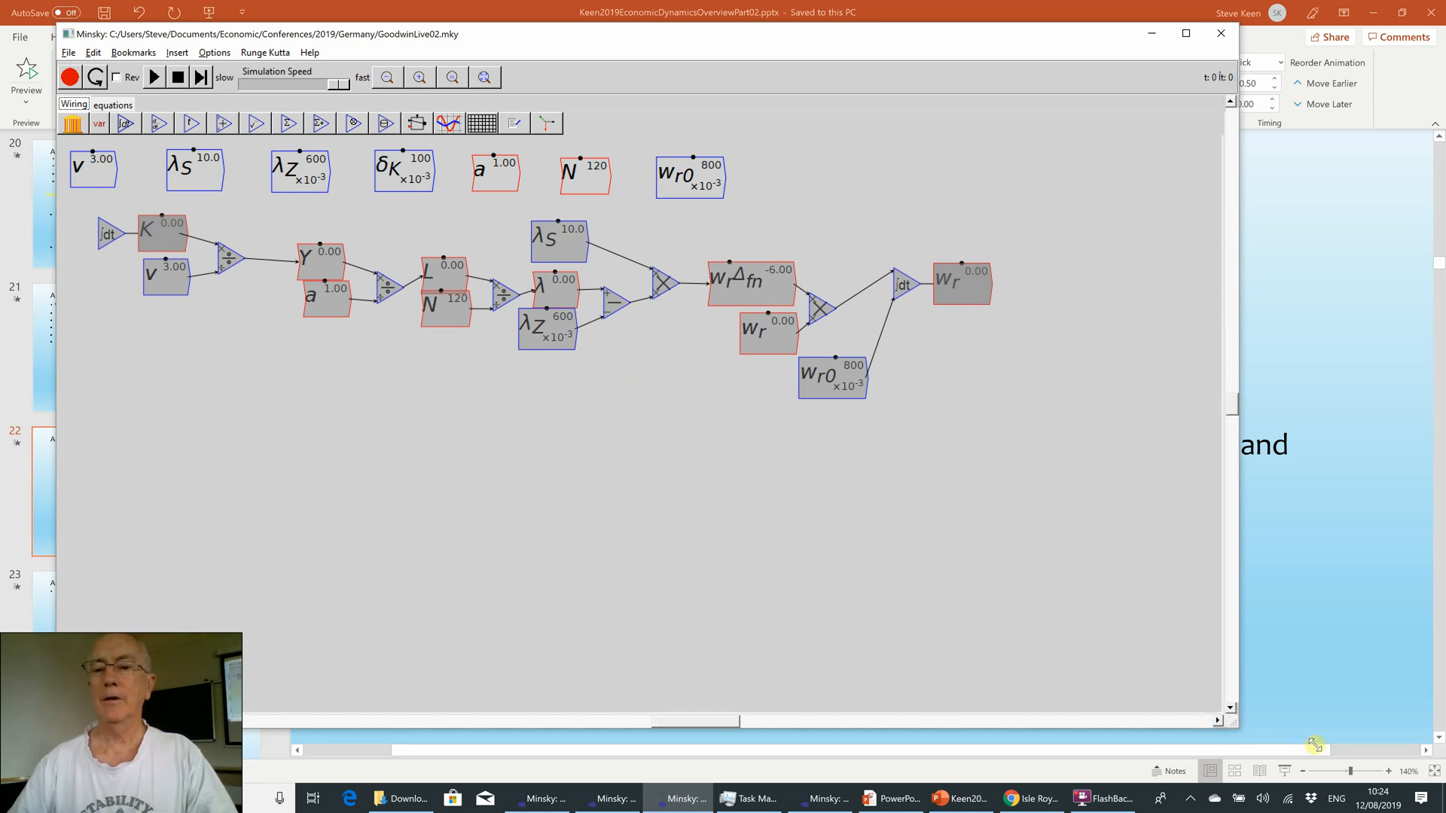
drag(1237, 725, 1322, 750)
click(967, 437)
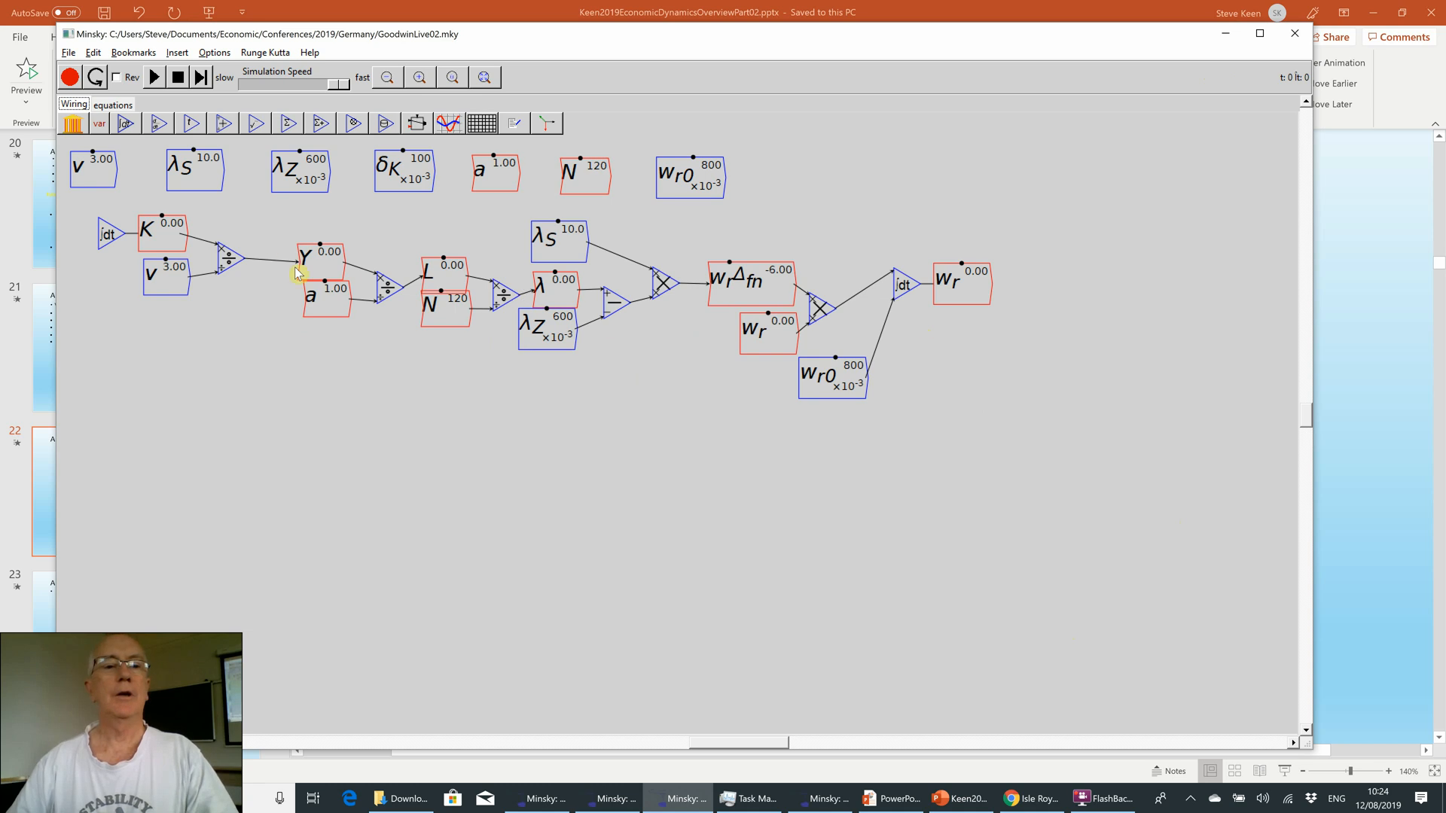
- Place a copy of the labour variable L directly above w_r at the end of the chain
right_click(438, 278)
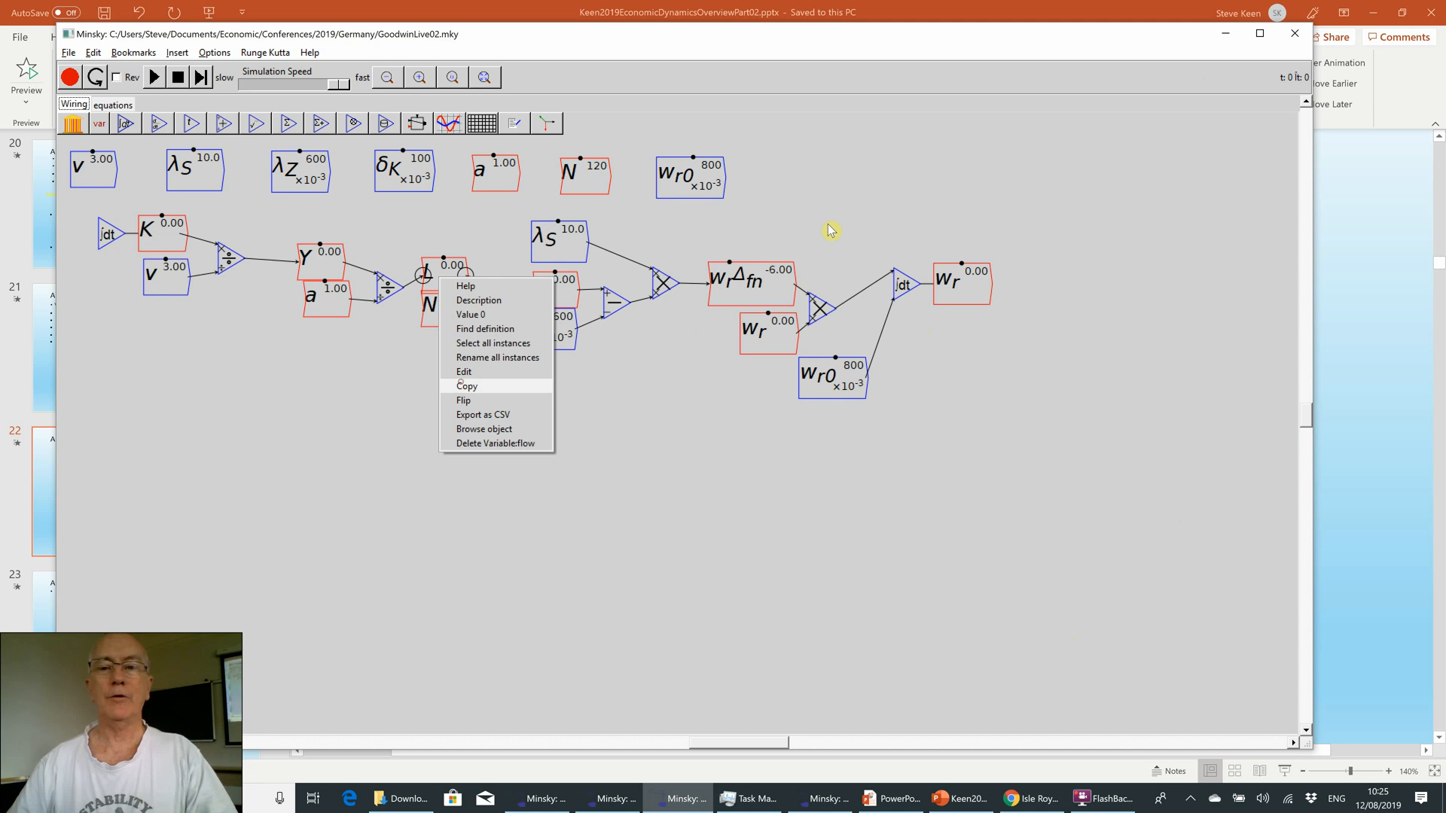
click(461, 384)
key(ctrl+v)
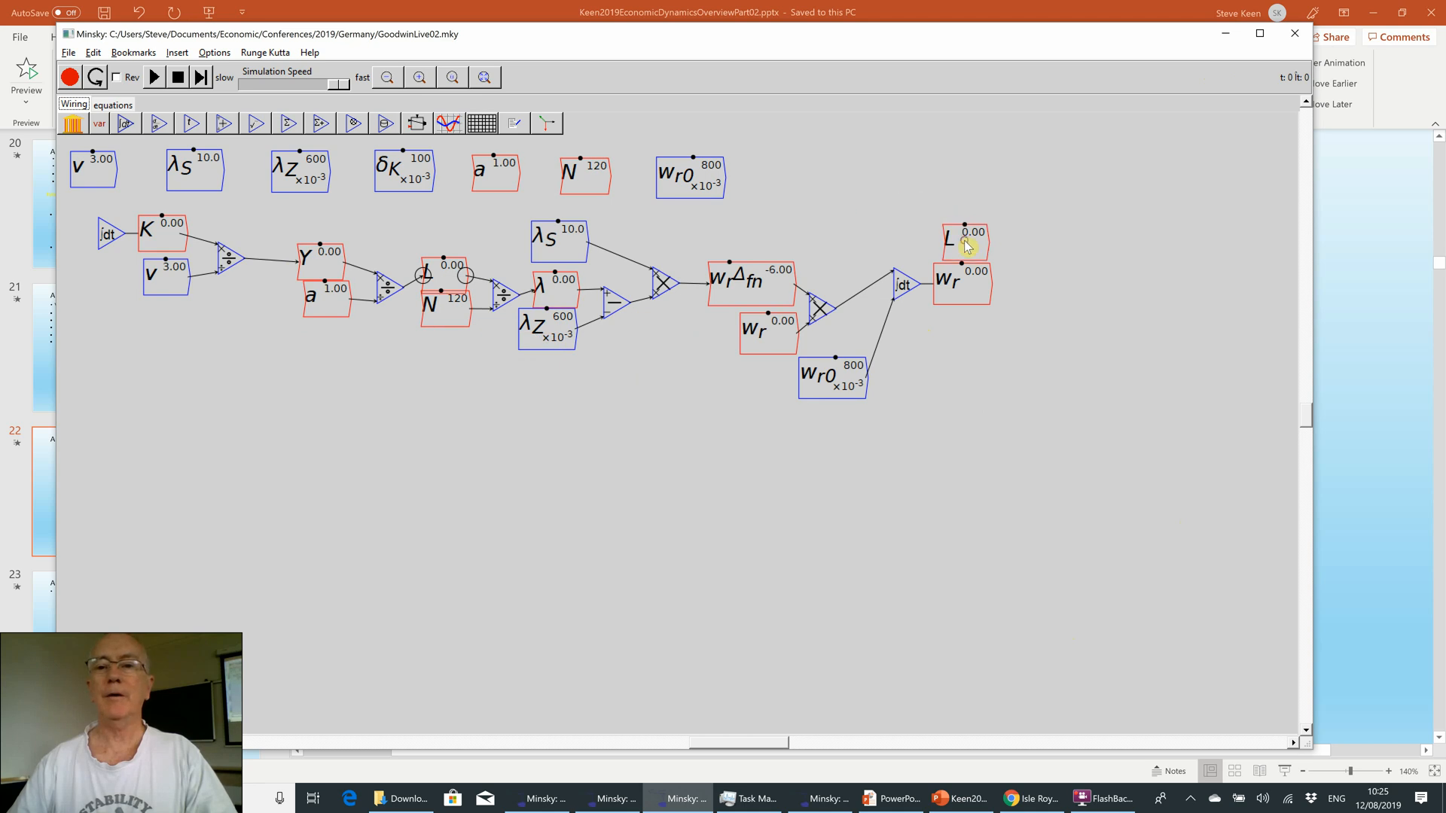
- Add a multiplication block after L and w_r and wire both variables into its inputs
click(967, 244)
key(asterisk)
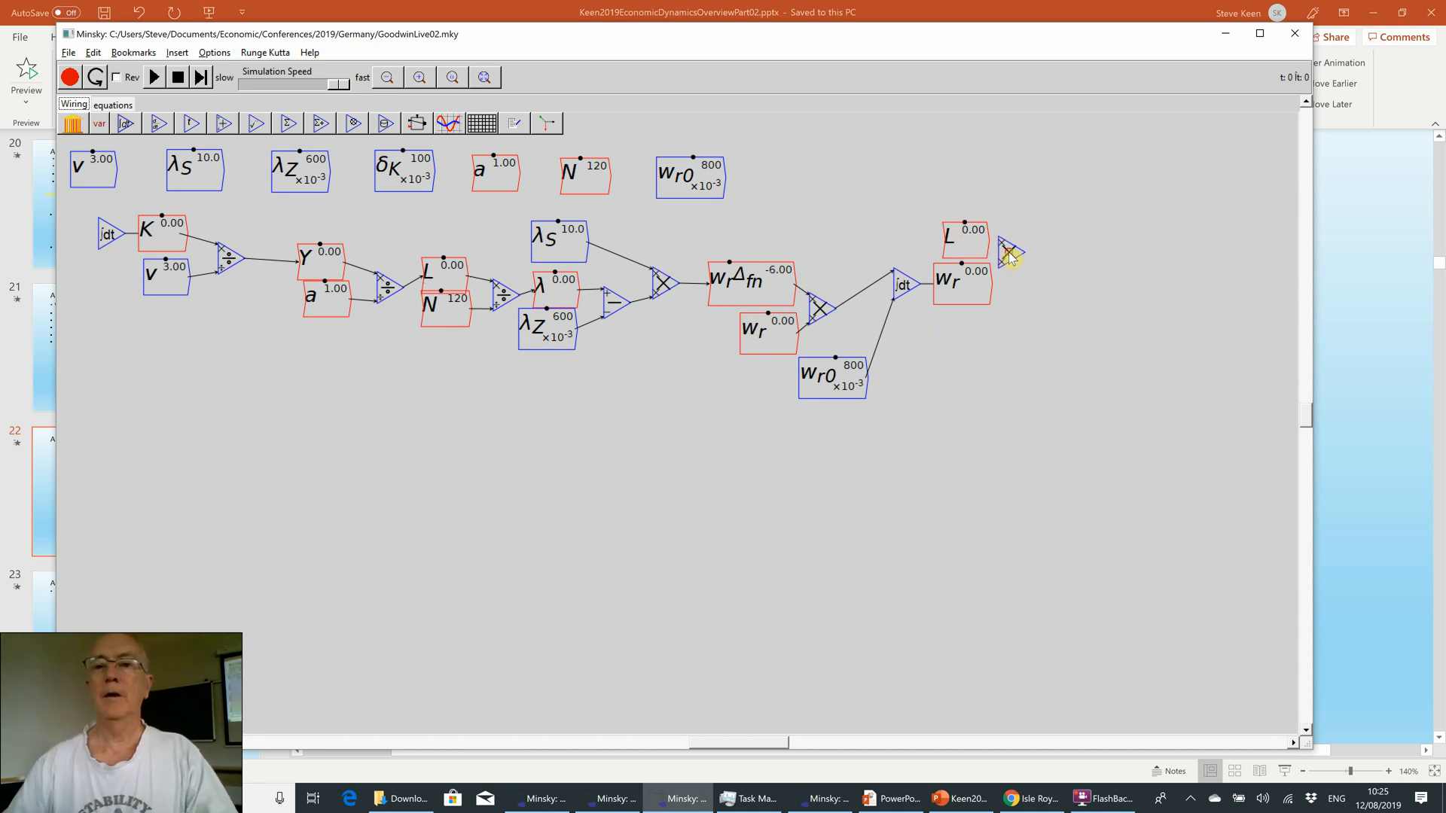
click(1032, 268)
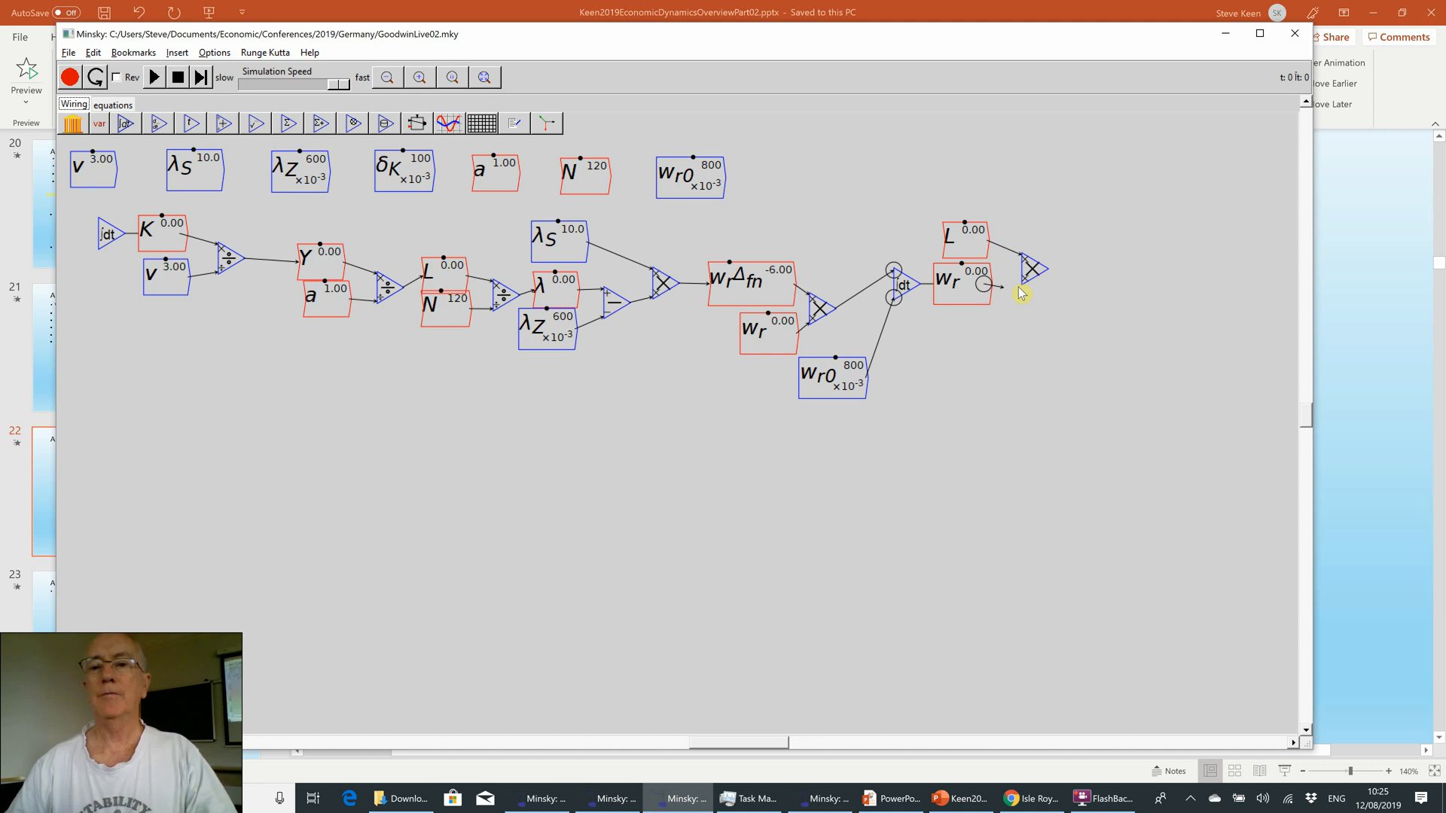
drag(1021, 293, 1024, 283)
- Create a flow variable named W and wire the product of L and w_r into it
text(W)
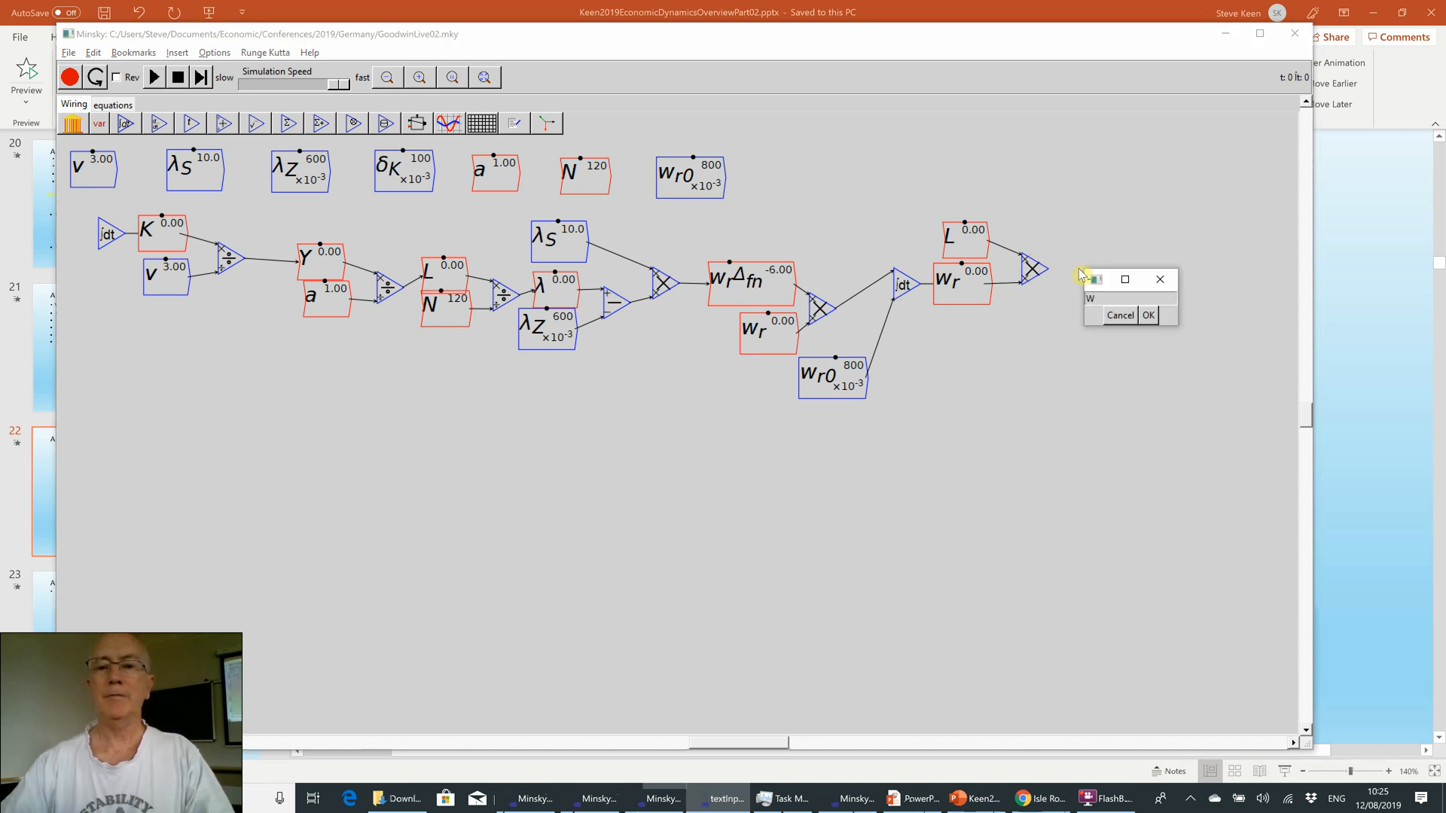
key(Return)
key(Return)
click(1119, 271)
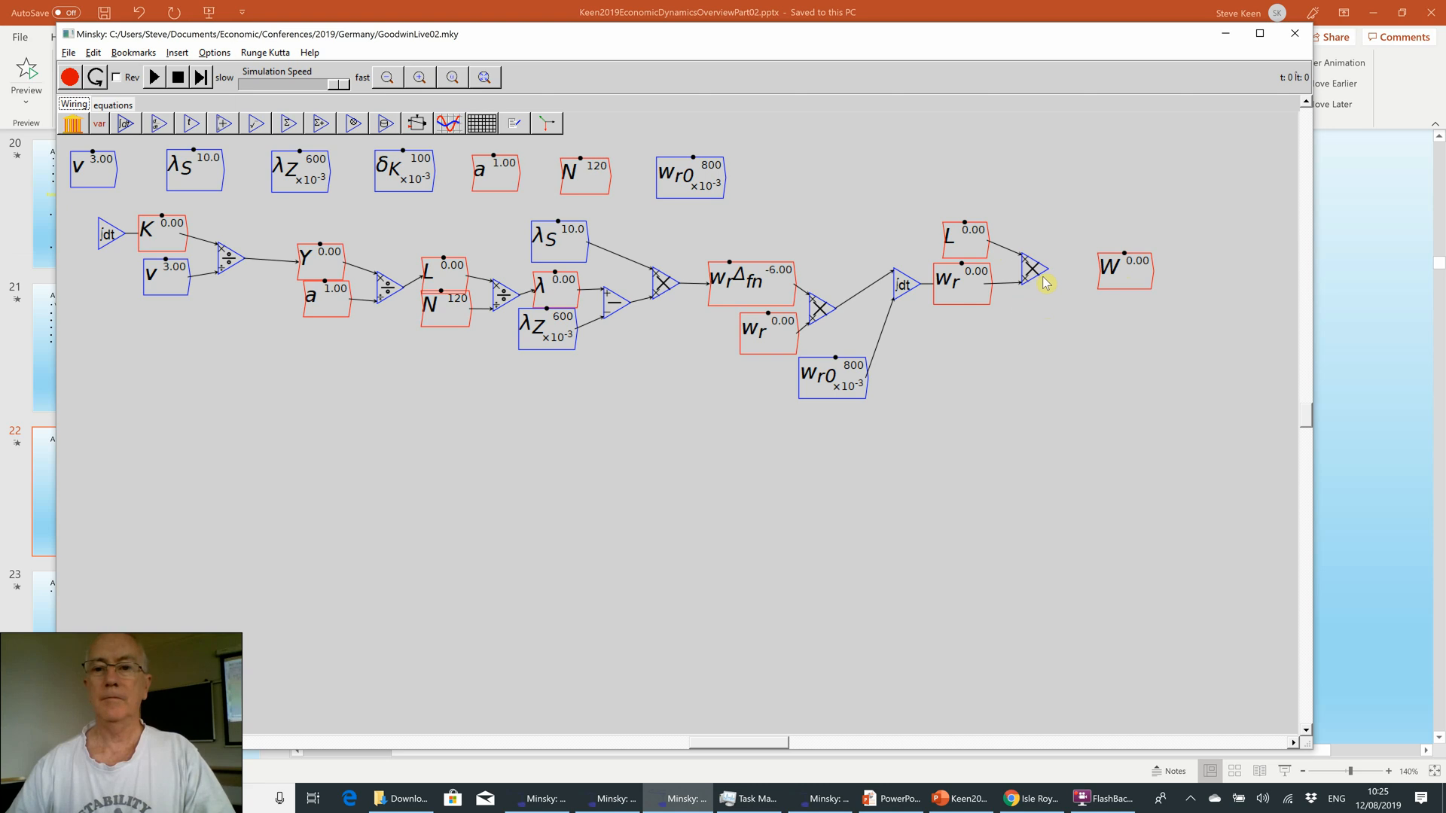
drag(1082, 281, 1088, 288)
- Place a copy of Y above W and wire both into a subtraction block computing Y minus W
right_click(312, 261)
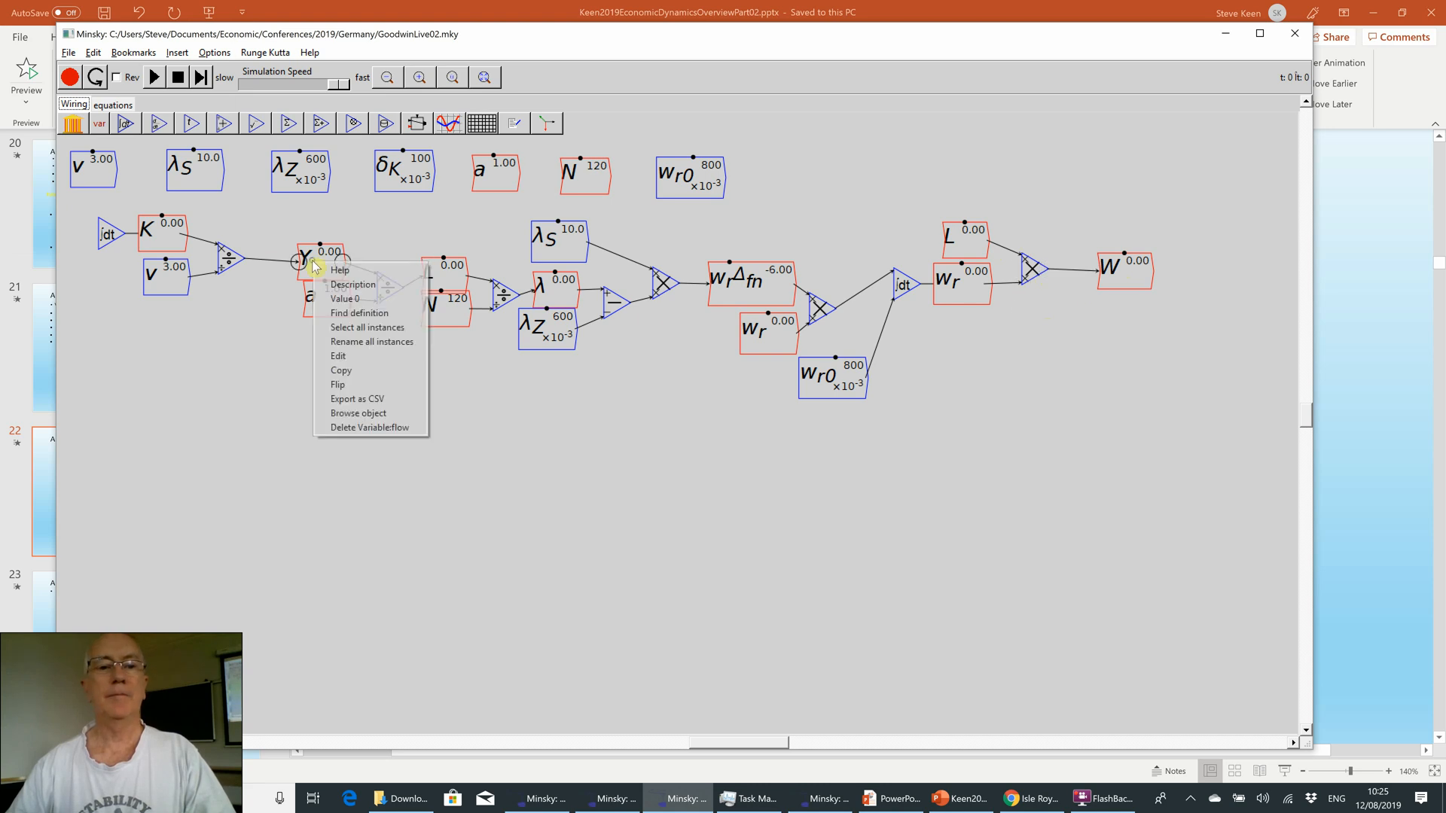
click(339, 370)
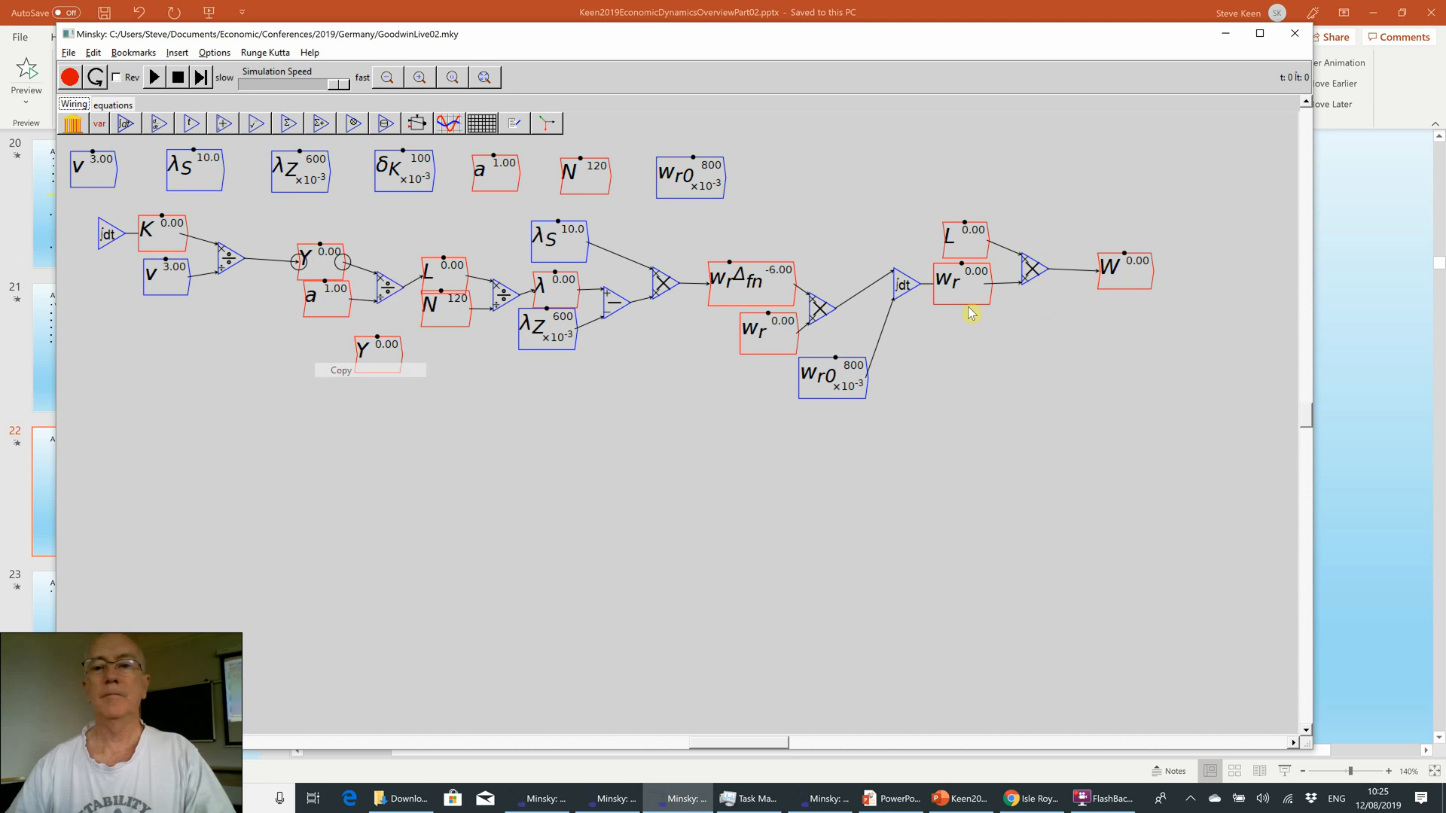
click(1127, 240)
key(minus)
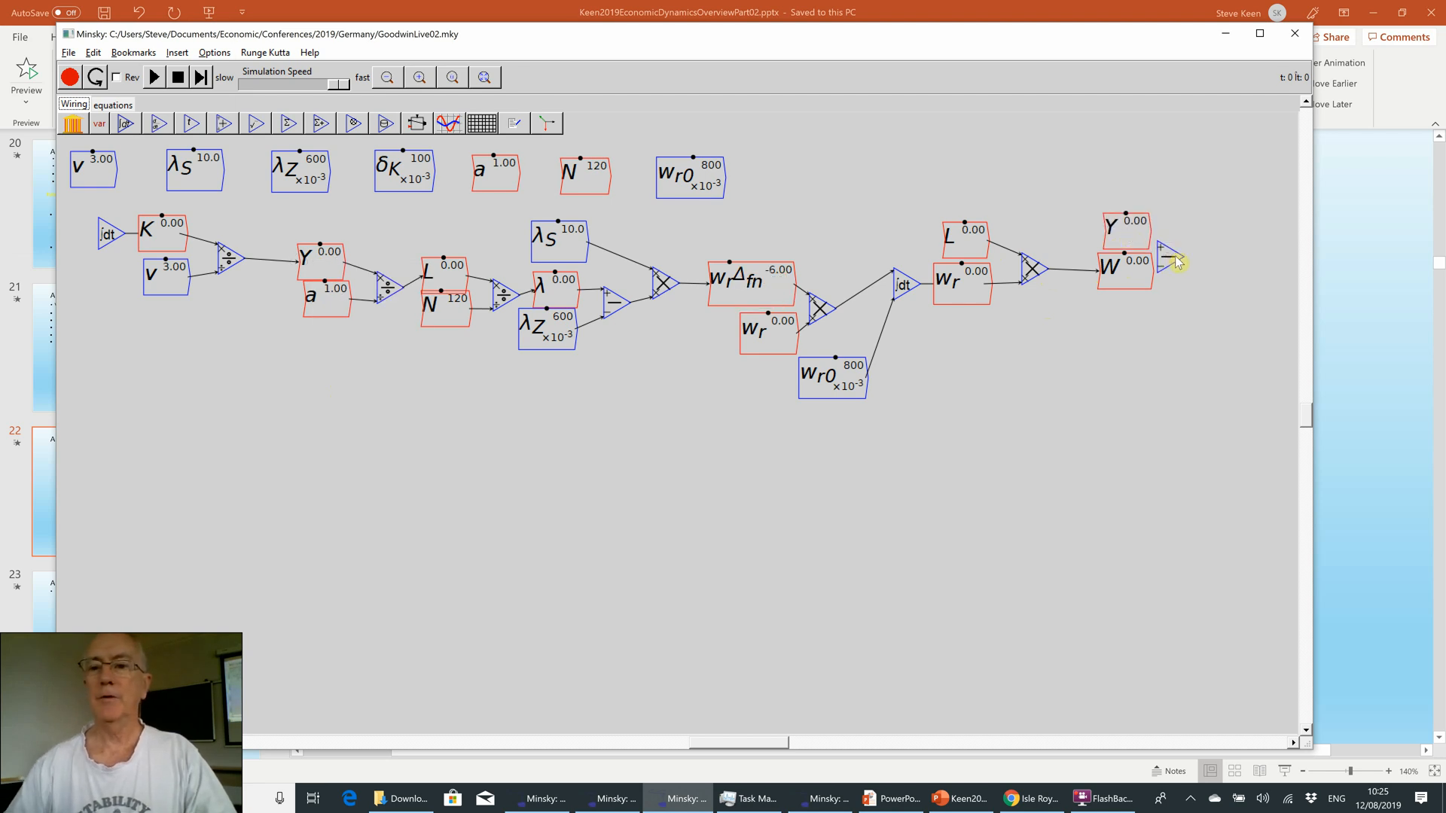
click(1179, 259)
drag(1149, 232, 1174, 275)
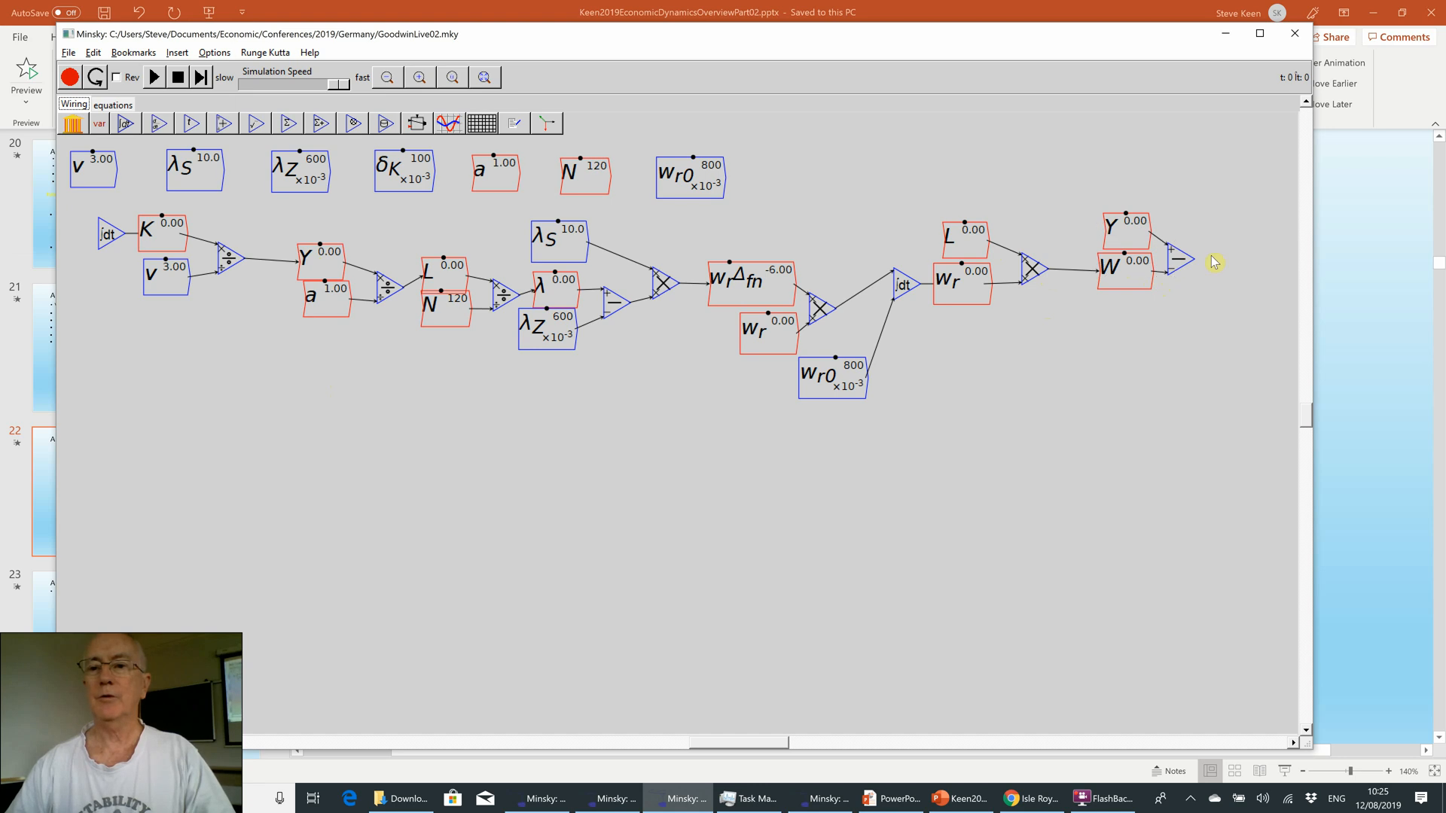
- Create a flow variable named \Pi, widen the model window, and wire the Y minus W result into the variable
text(\p)
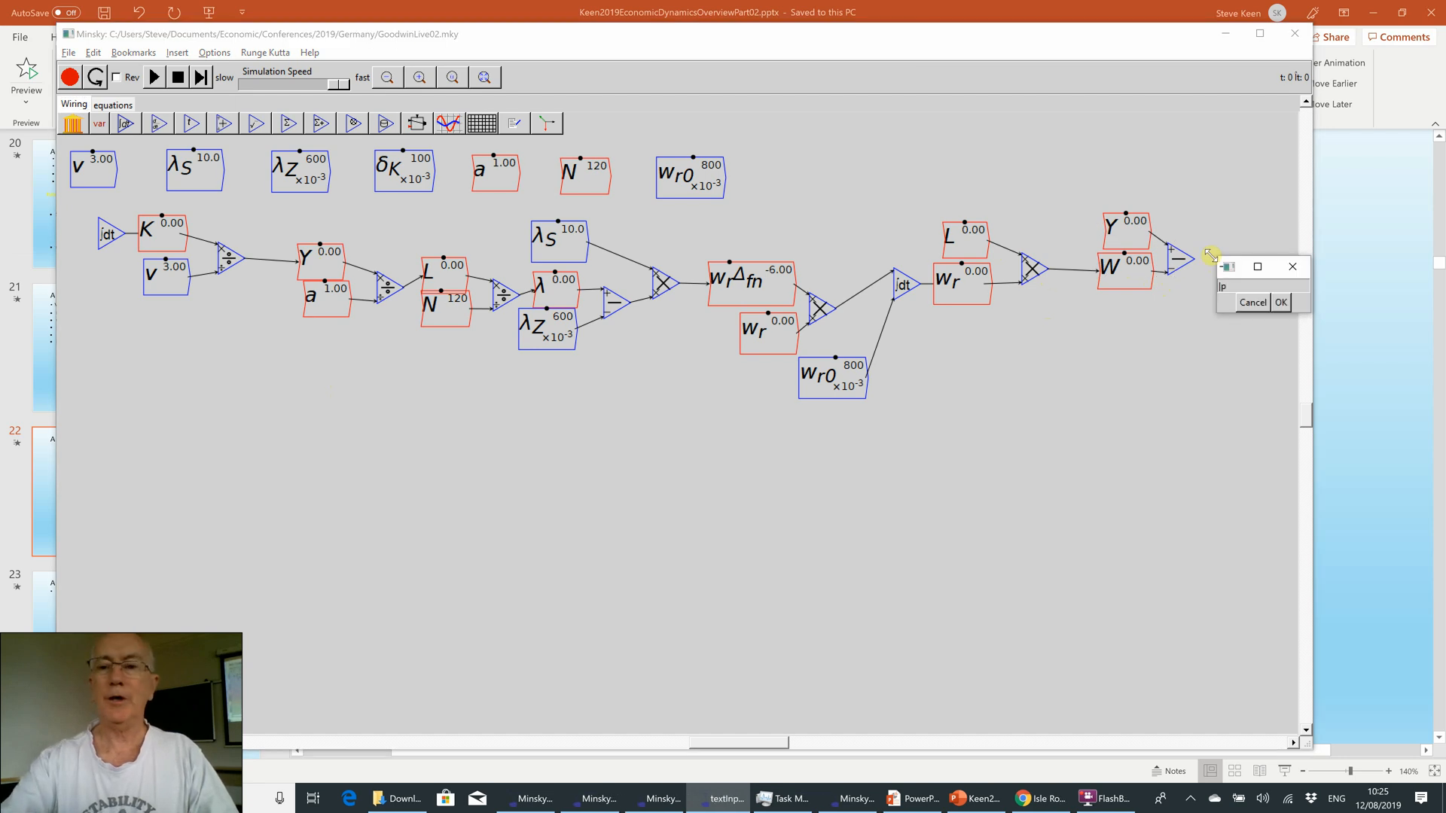
key(BackSpace)
text(Pi)
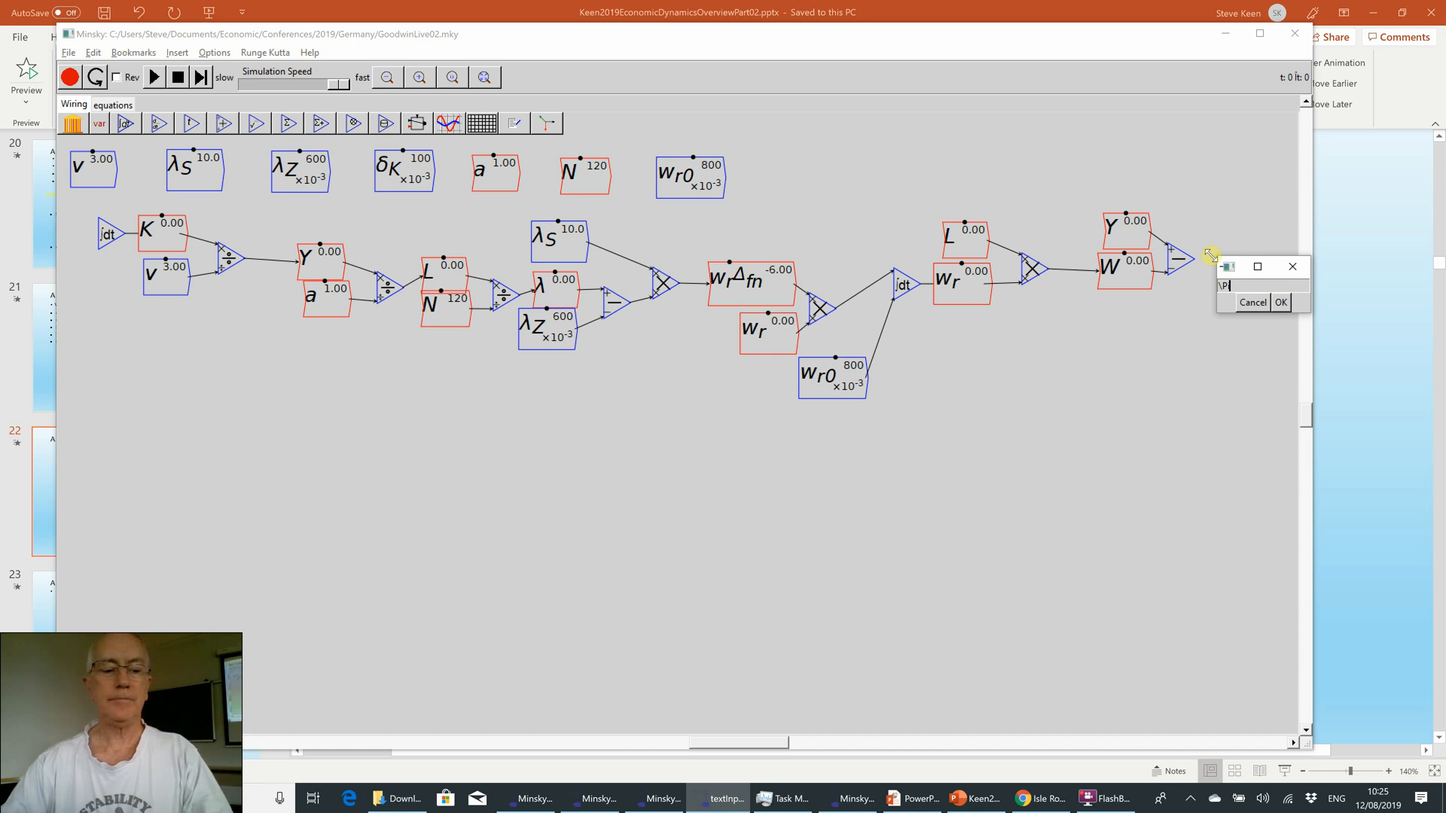
key(Return)
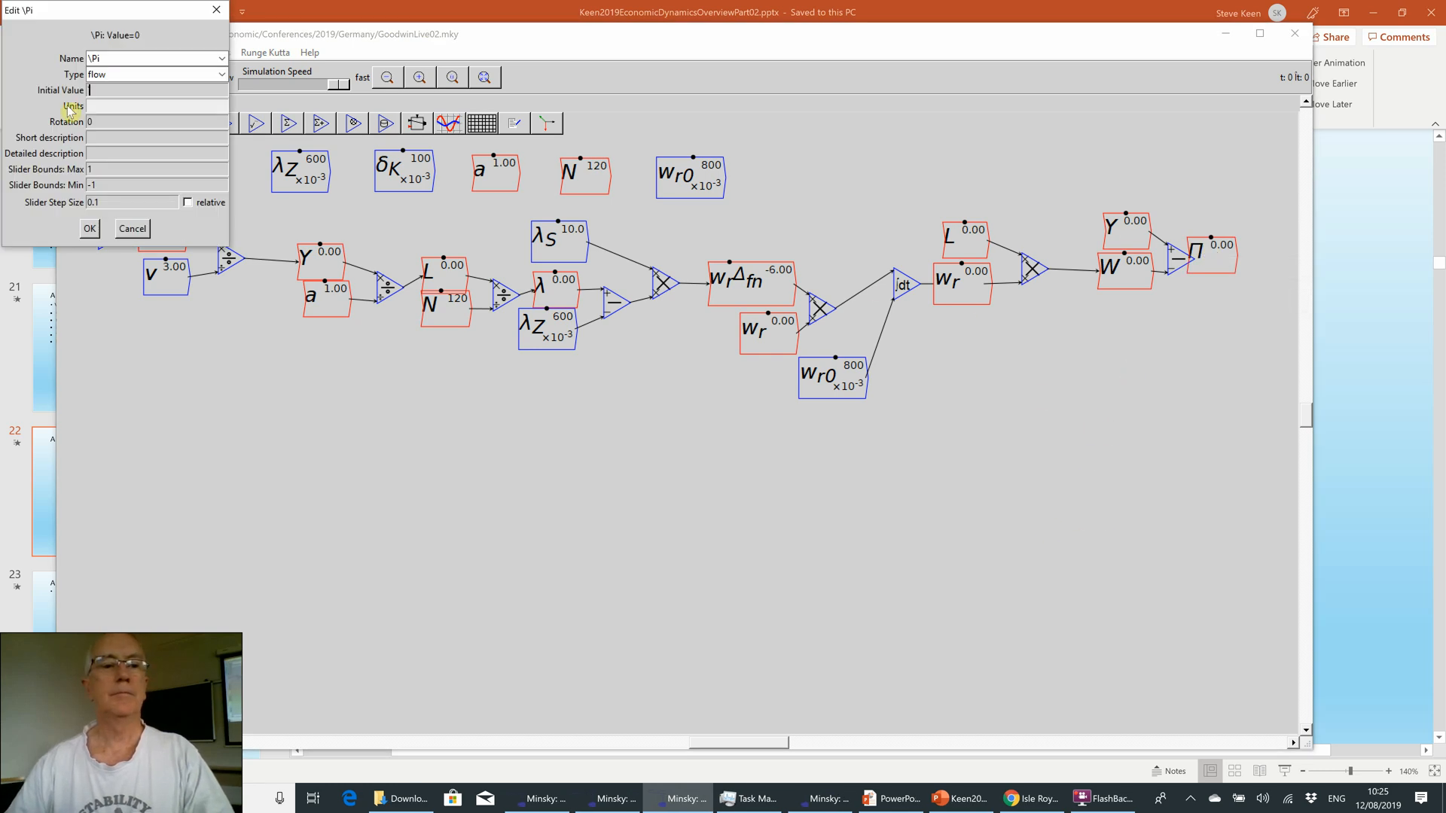
click(88, 230)
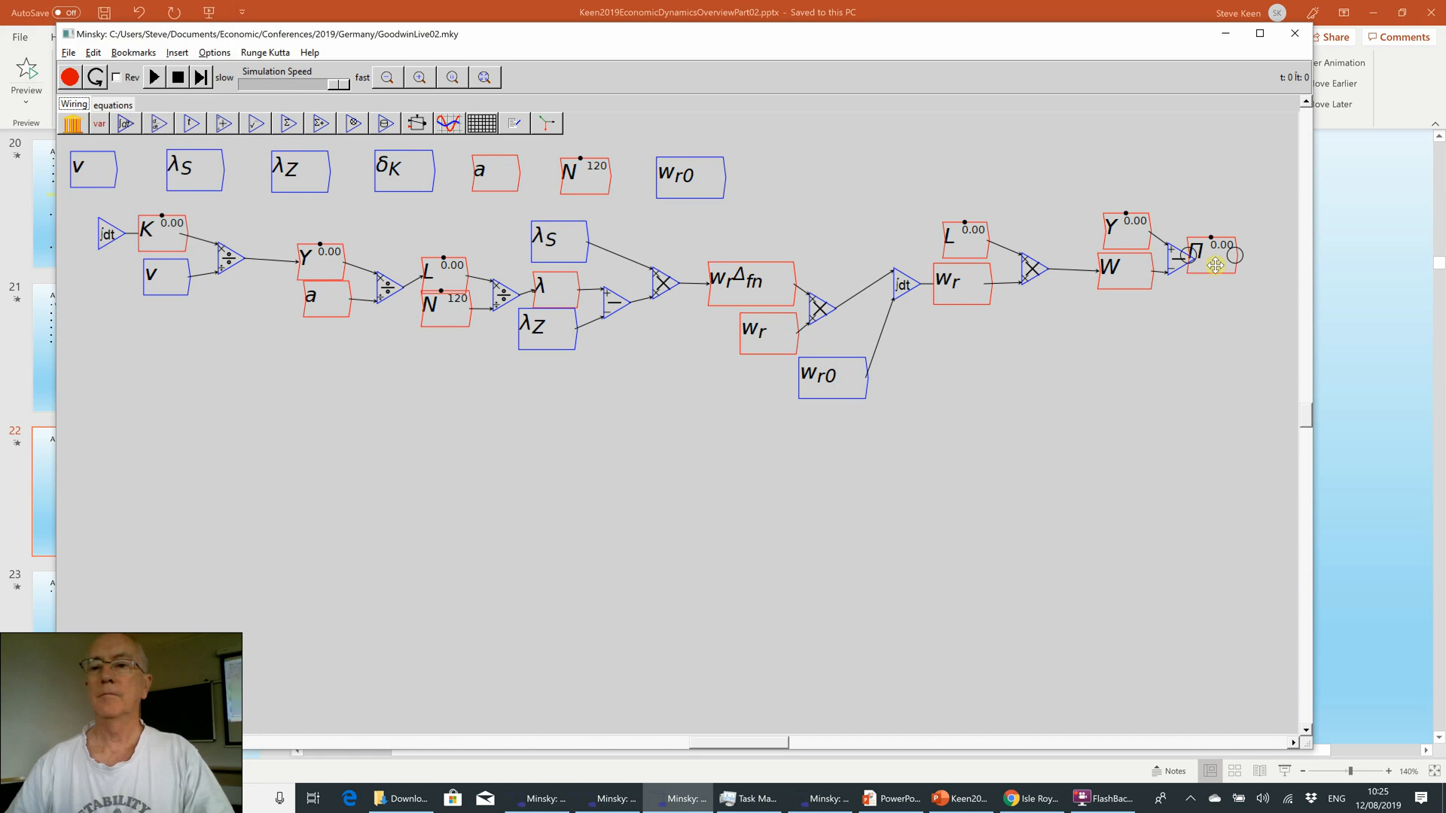
drag(1215, 265, 1258, 265)
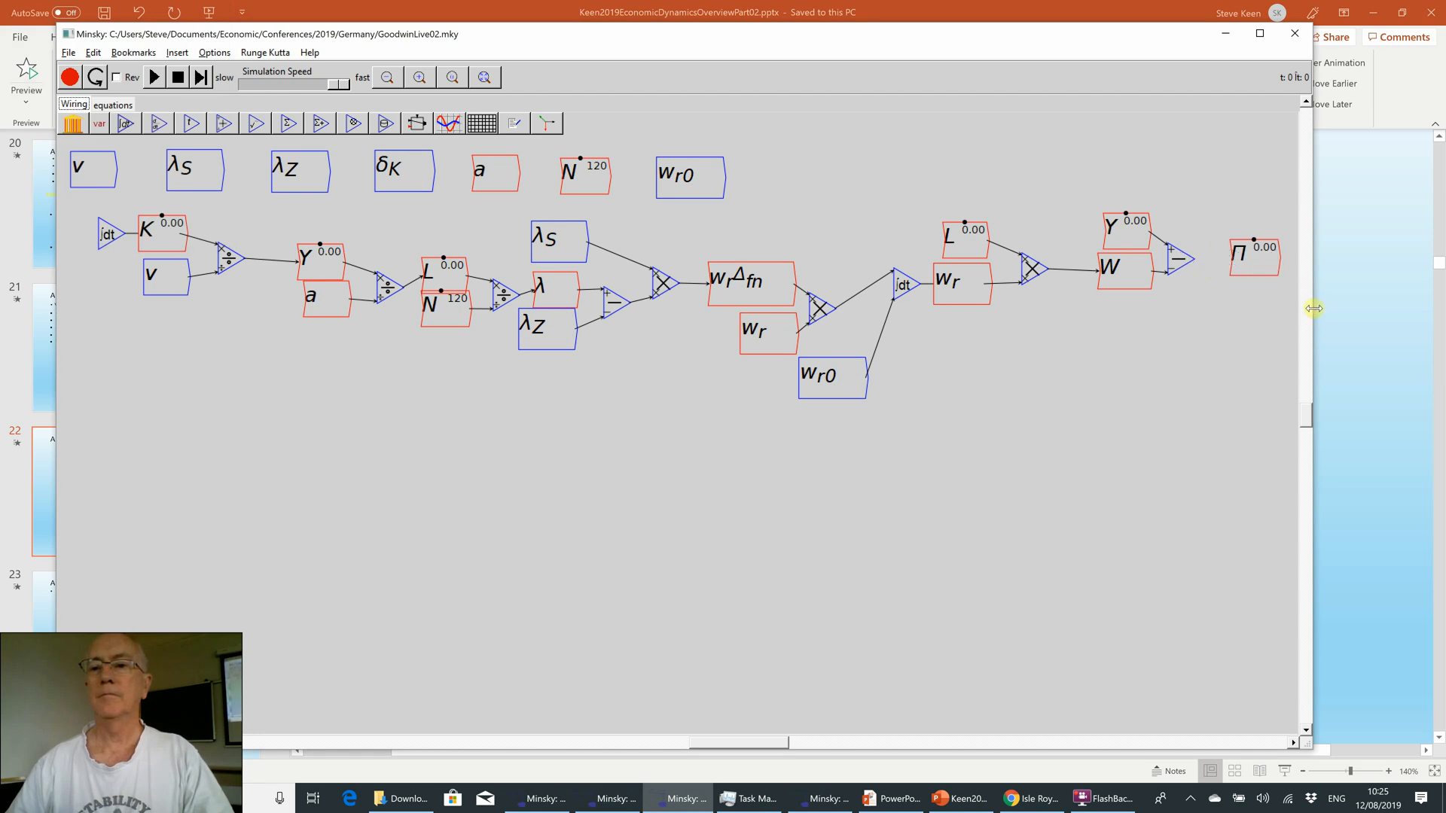
drag(1360, 307, 1363, 307)
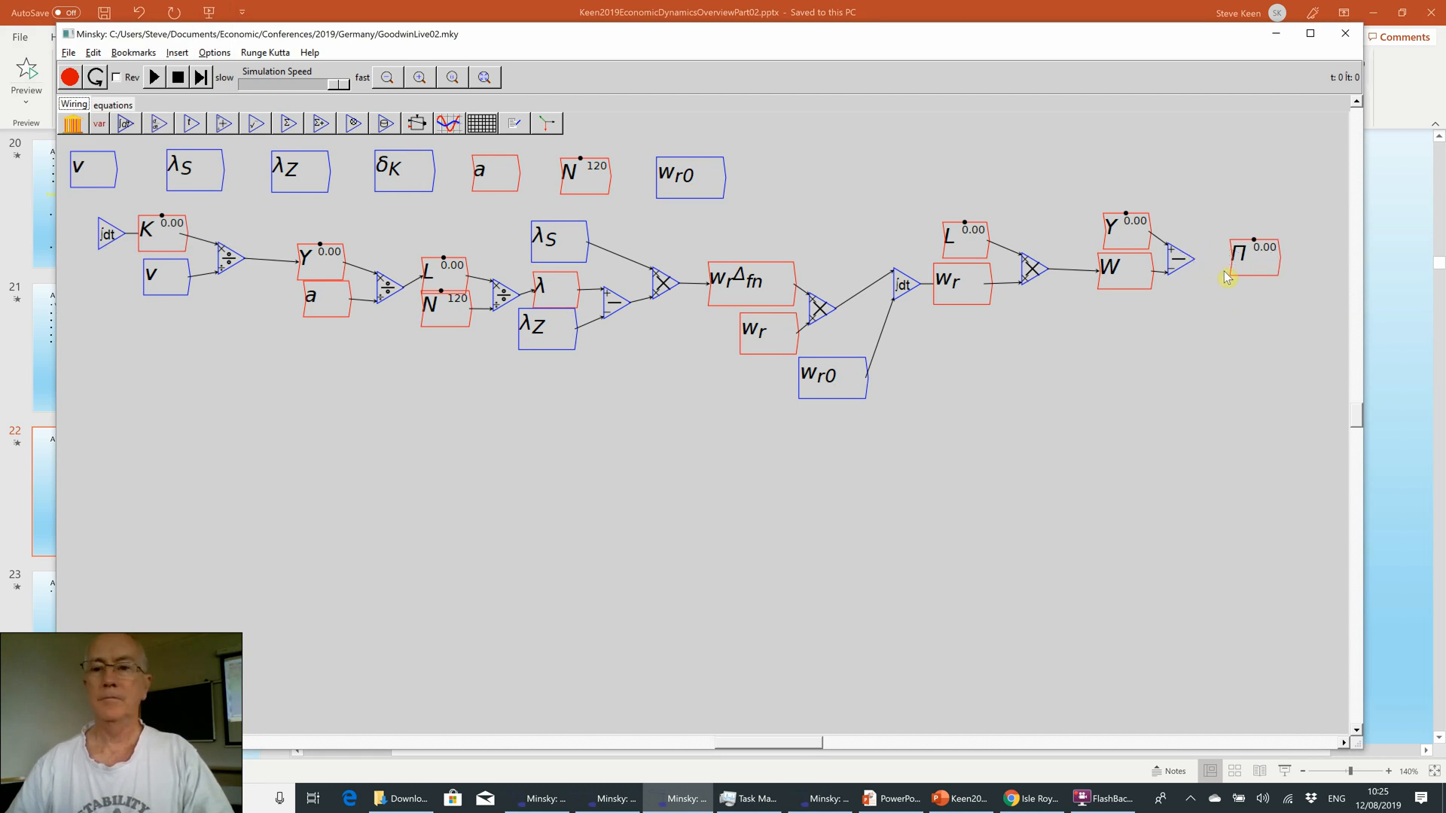
drag(1219, 253, 1232, 257)
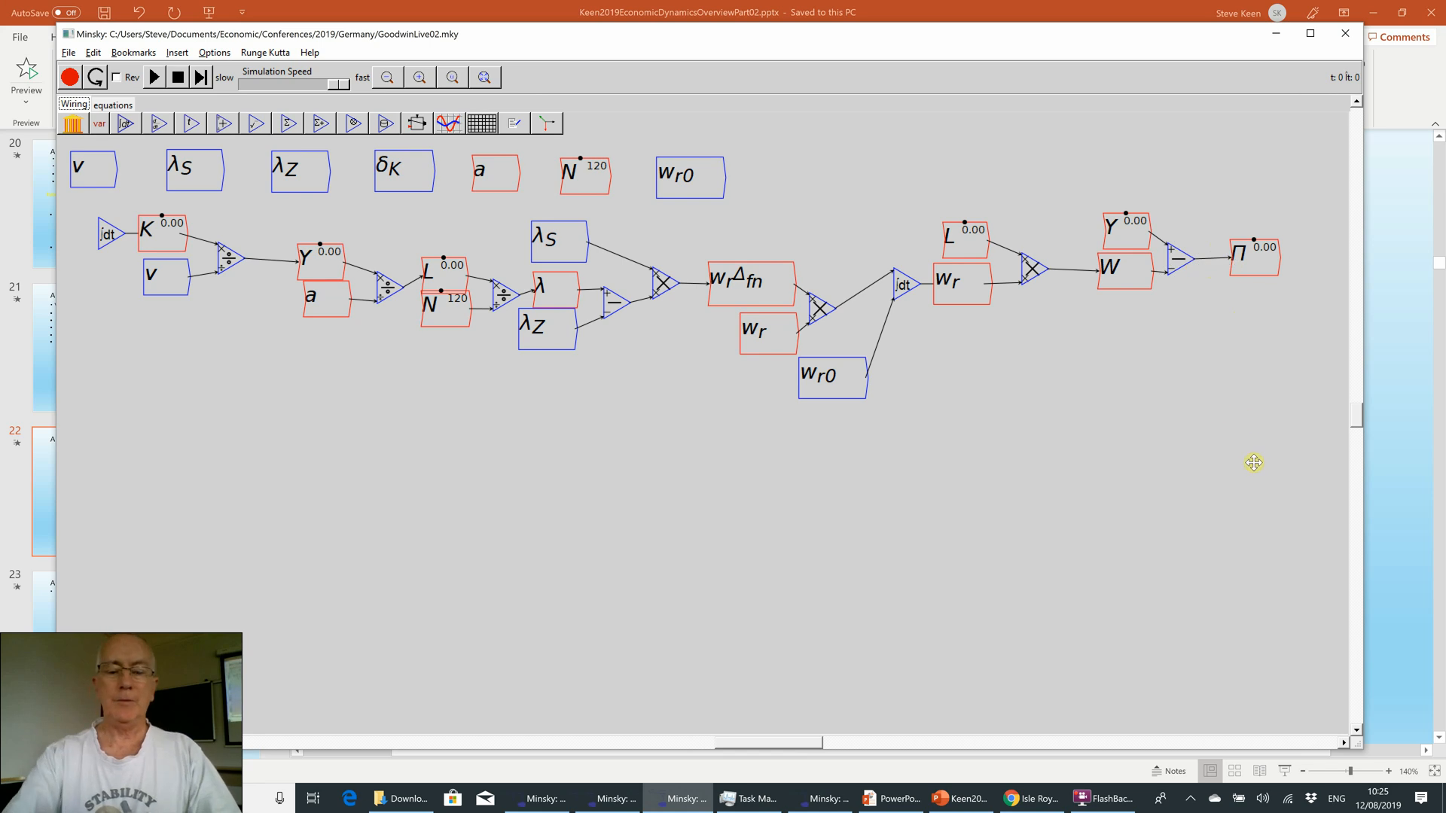
- Create a flow variable named I_G well below Π, flip it, and wire Π into its input
text(I_G)
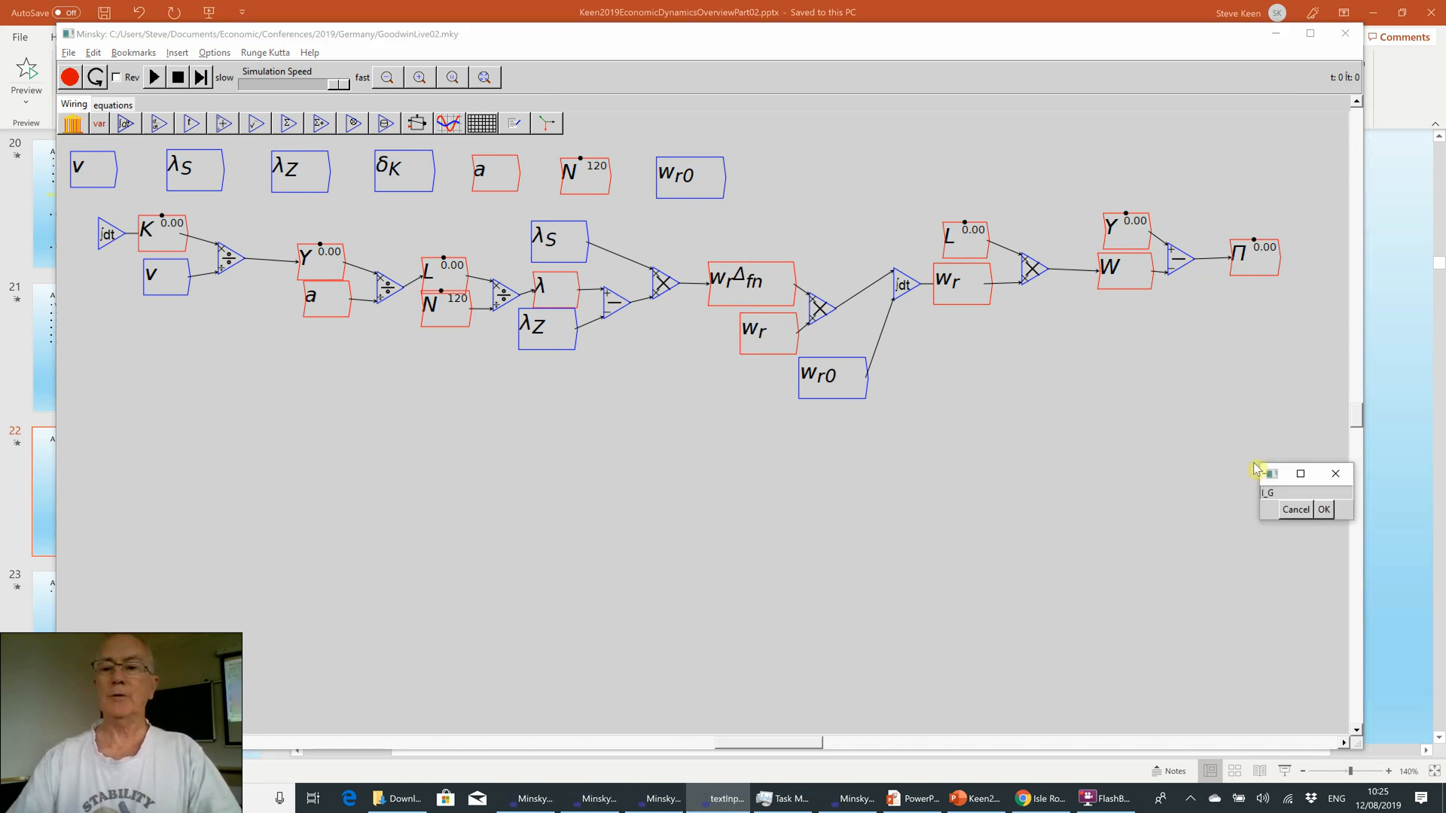
key(Return)
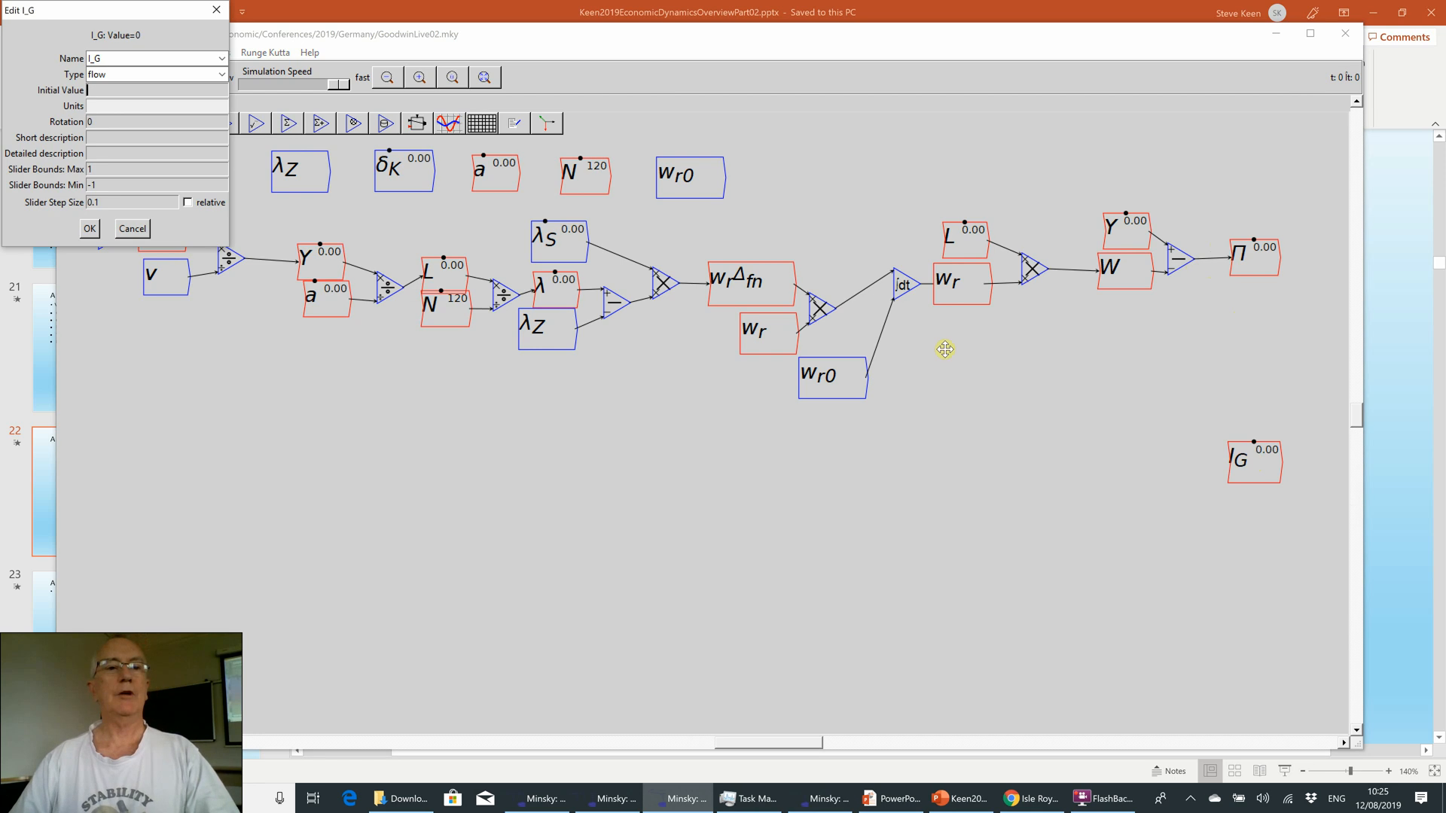
click(90, 230)
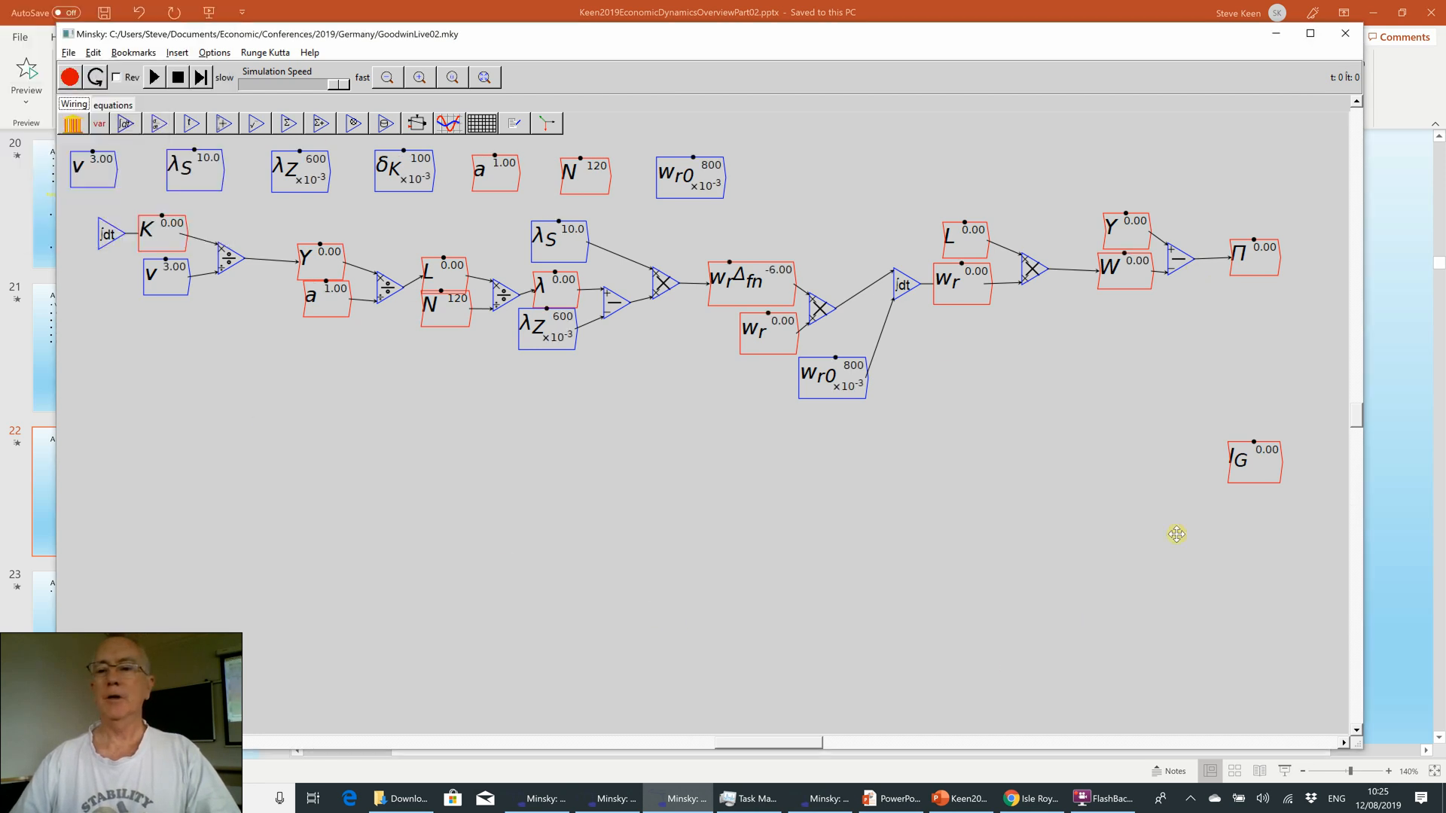
drag(1250, 491, 1245, 512)
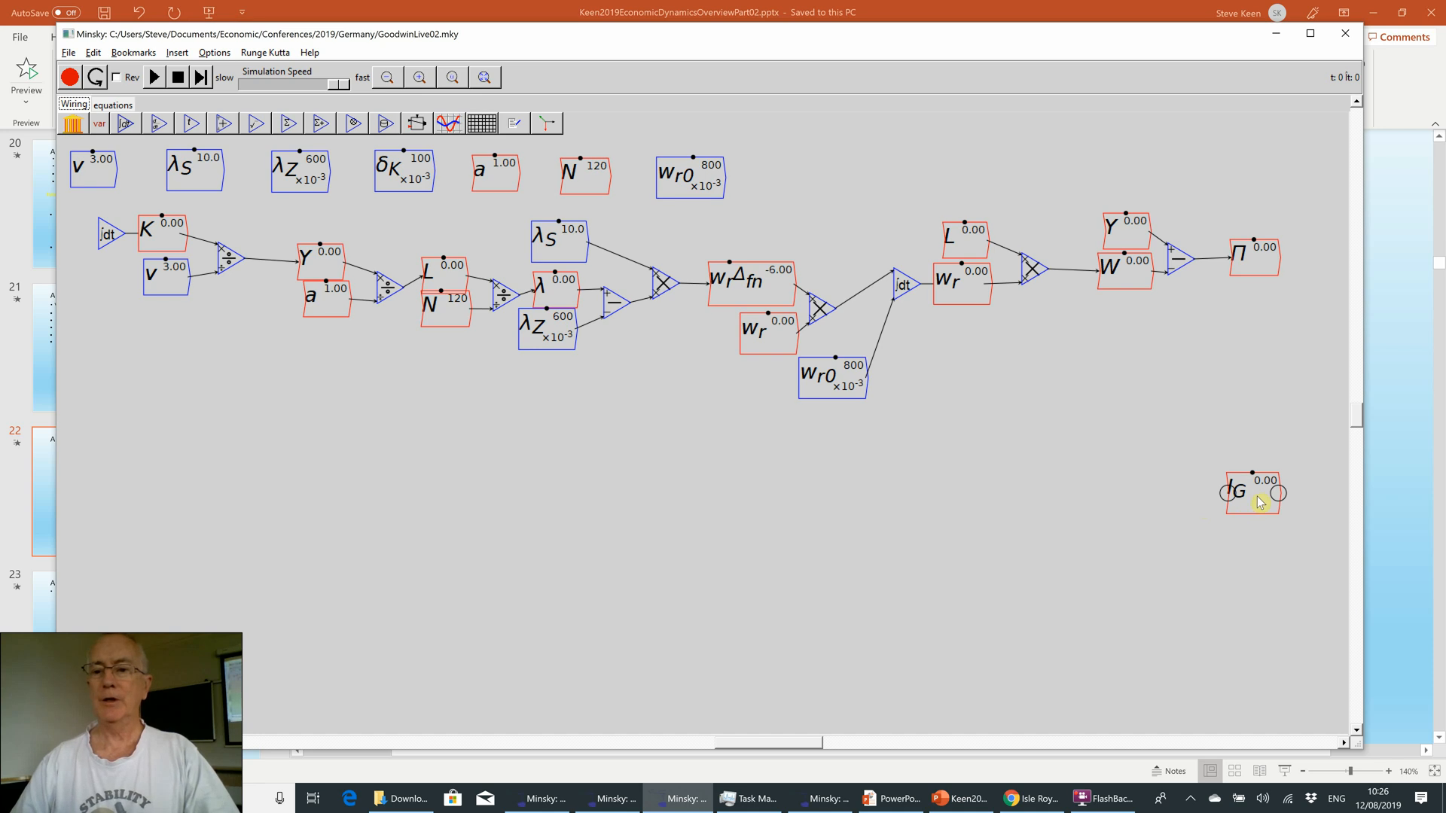
right_click(1259, 502)
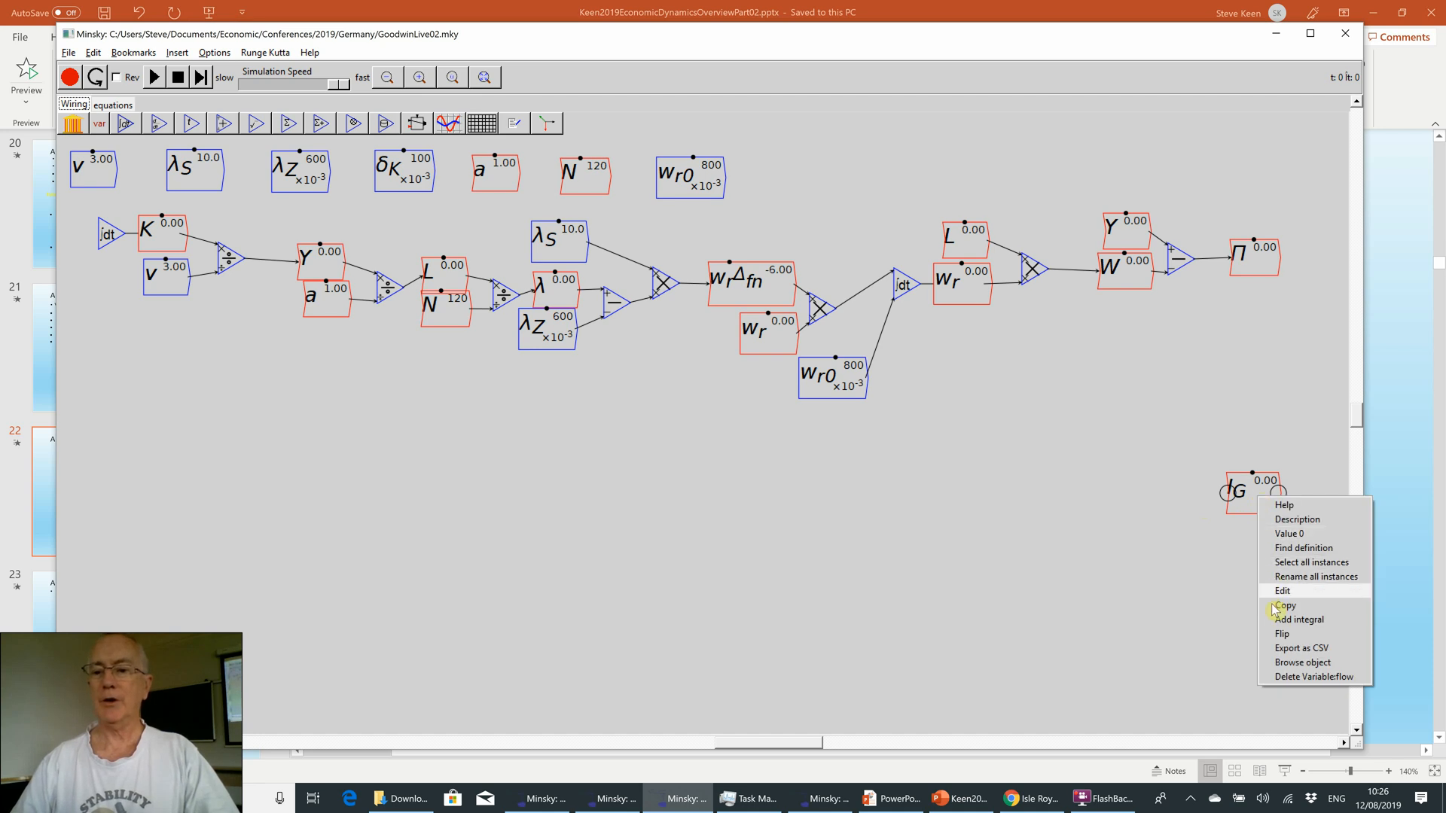
click(1280, 637)
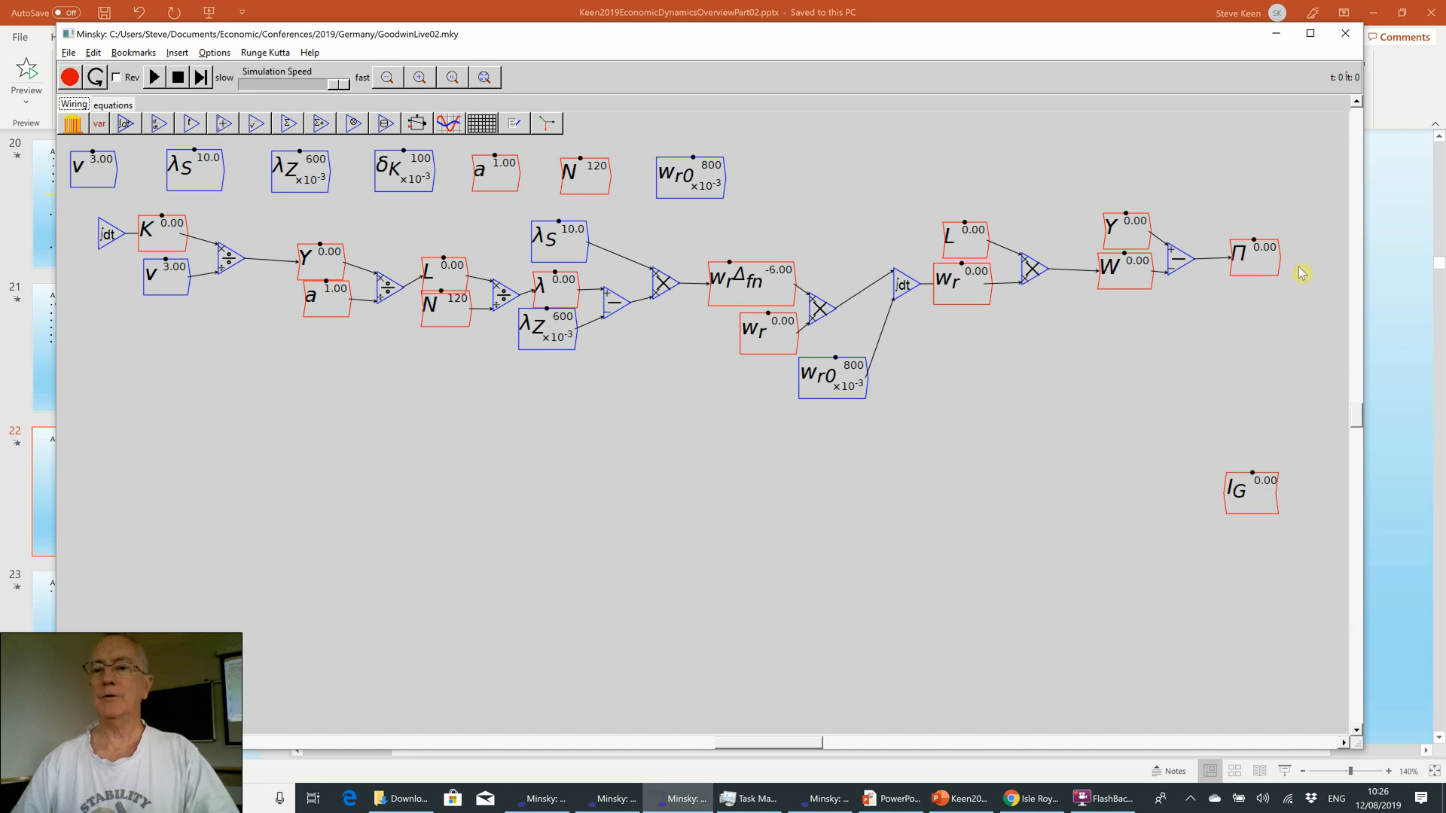
drag(1279, 258, 1285, 475)
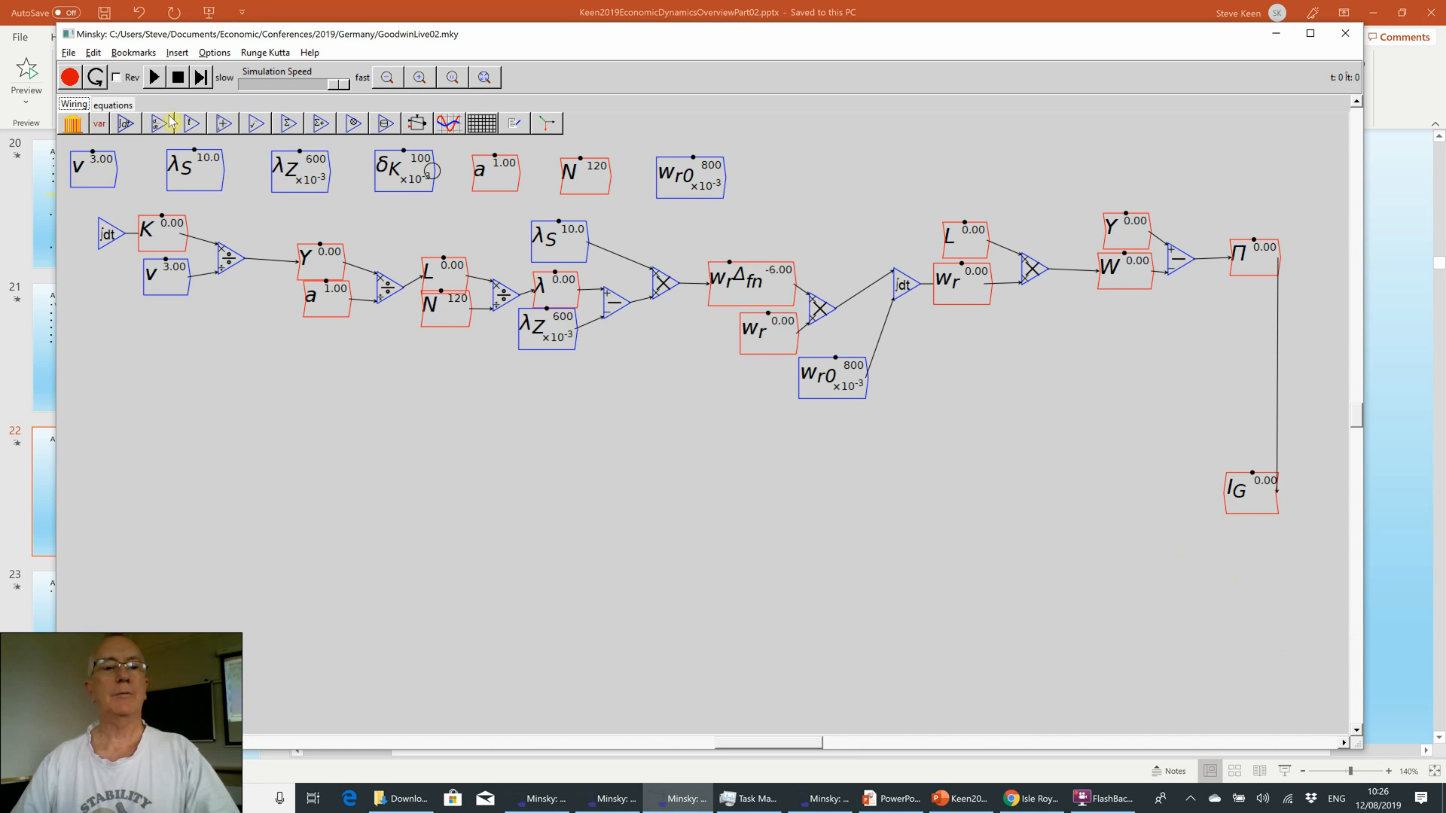
- Place copies of K and δ_K below I_G and flip both to face the same way as I_G
right_click(147, 238)
click(175, 304)
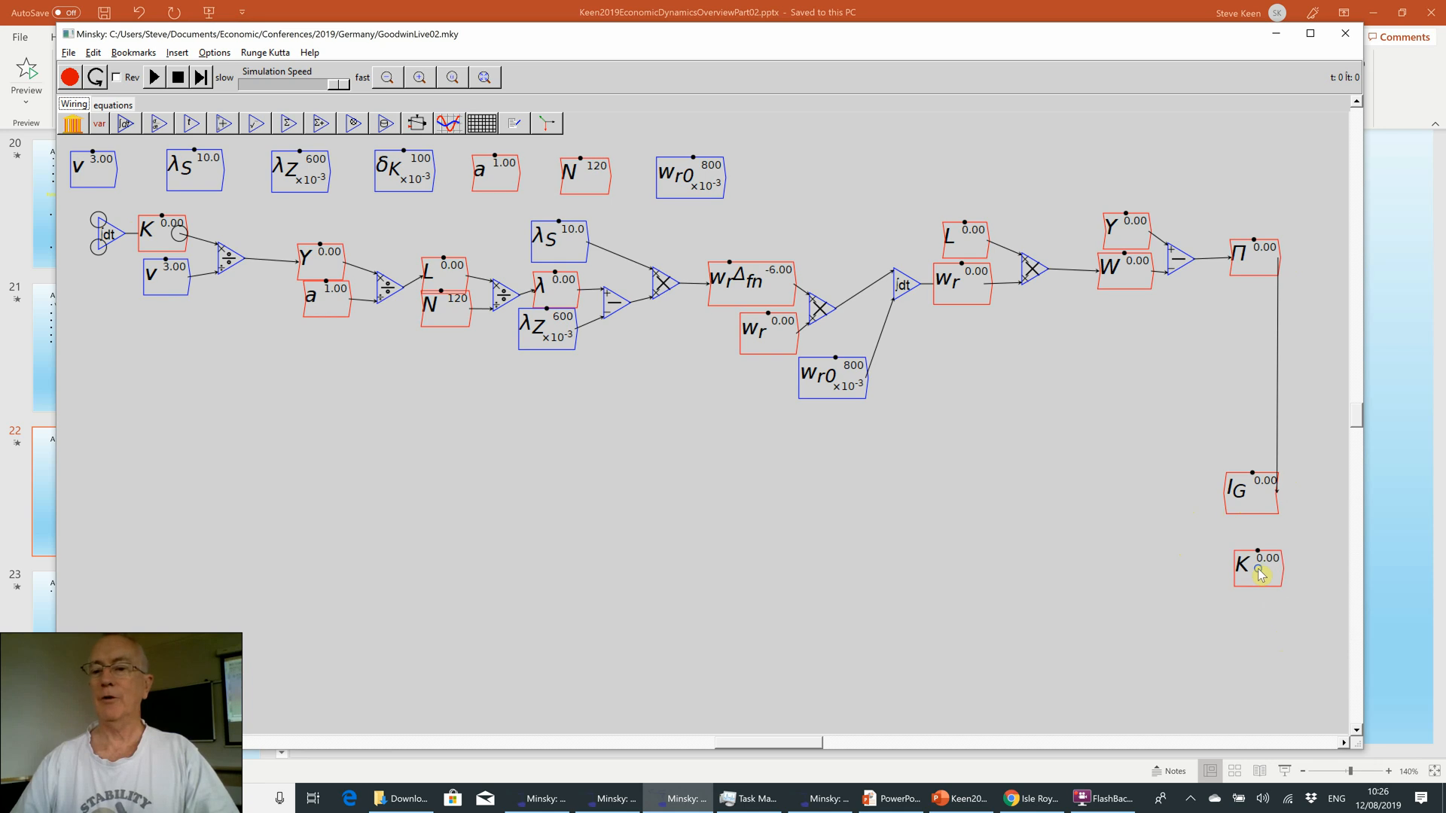
right_click(1256, 570)
click(1284, 693)
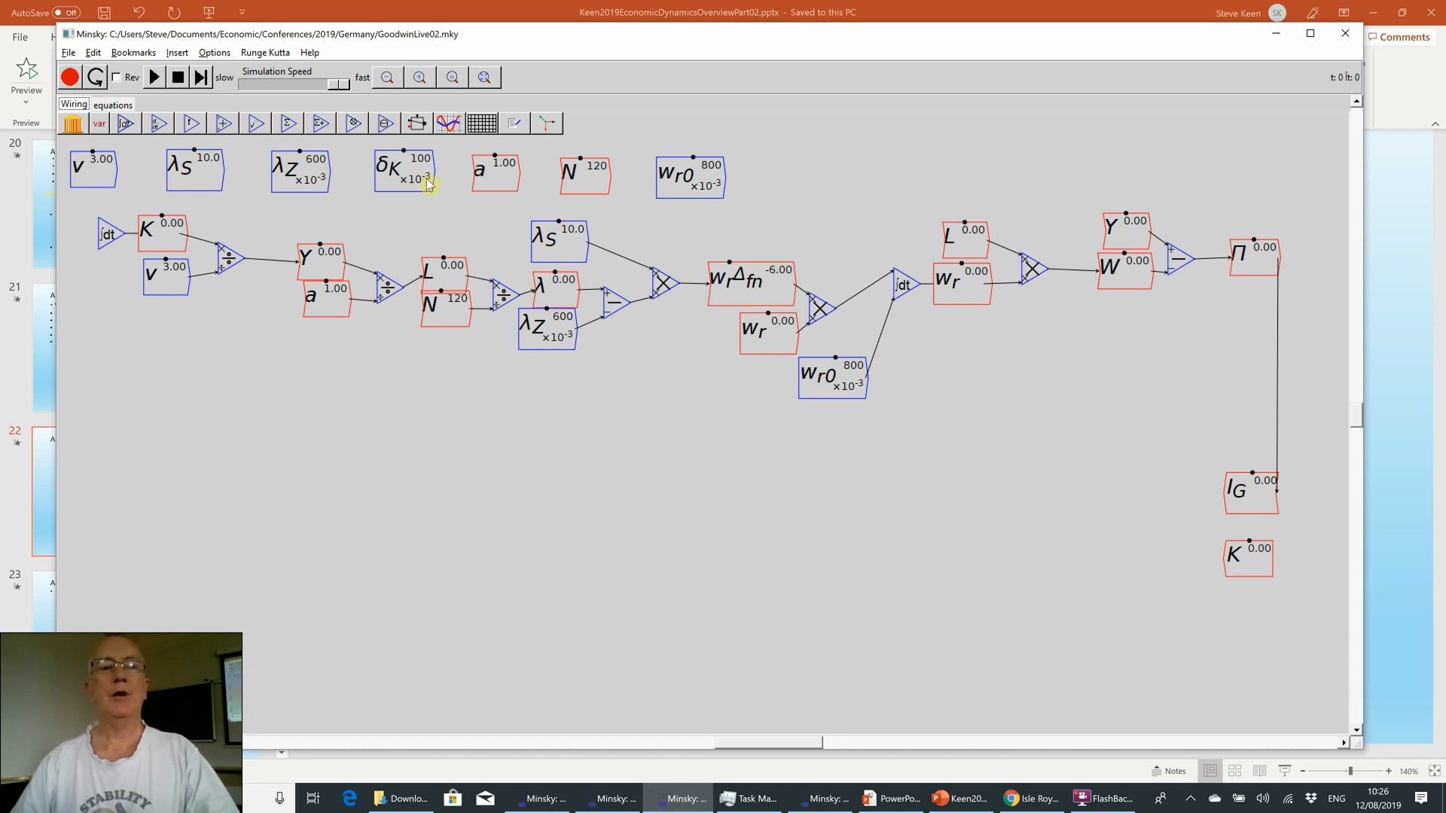
right_click(418, 158)
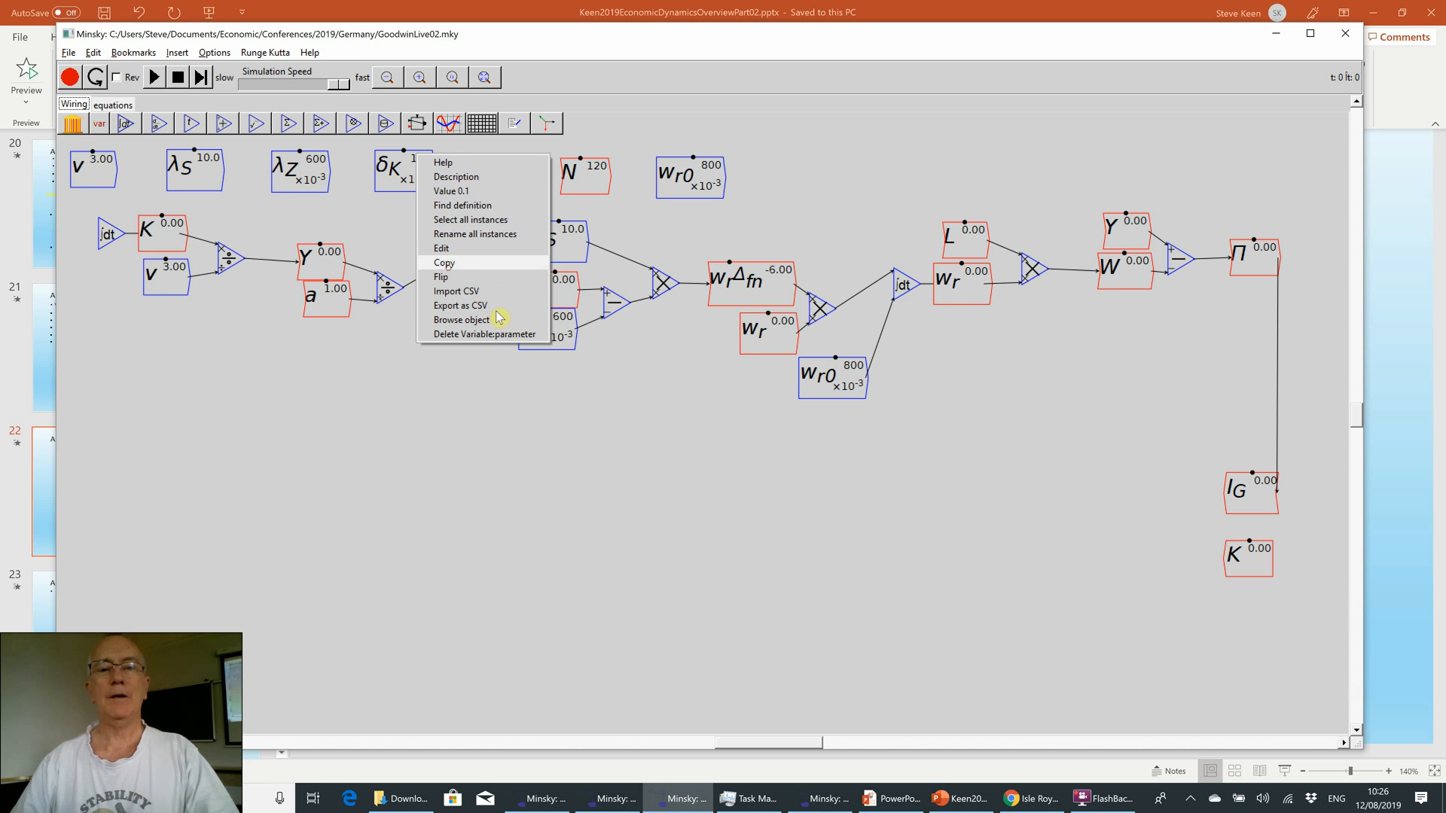
click(452, 264)
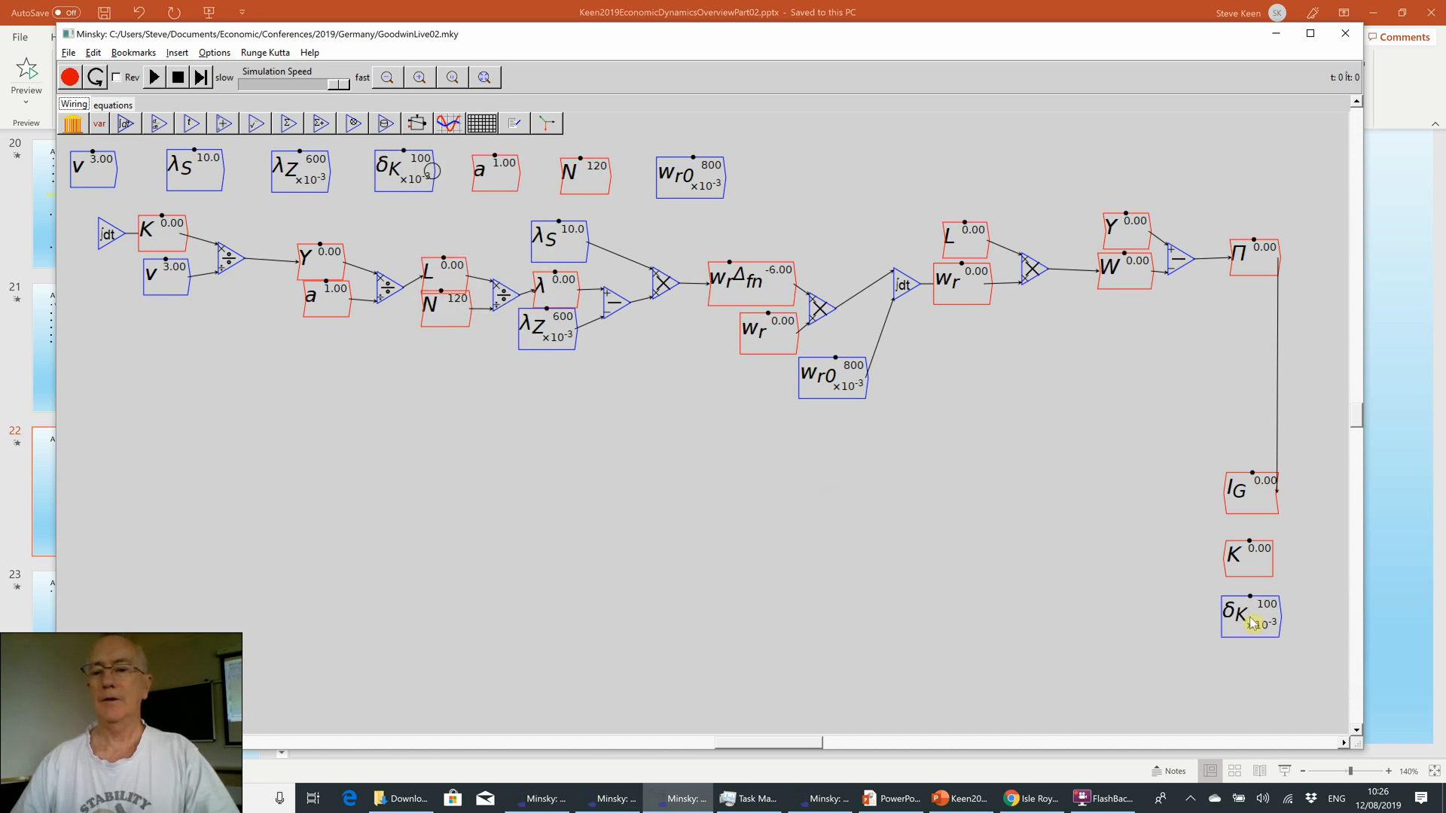
right_click(1252, 623)
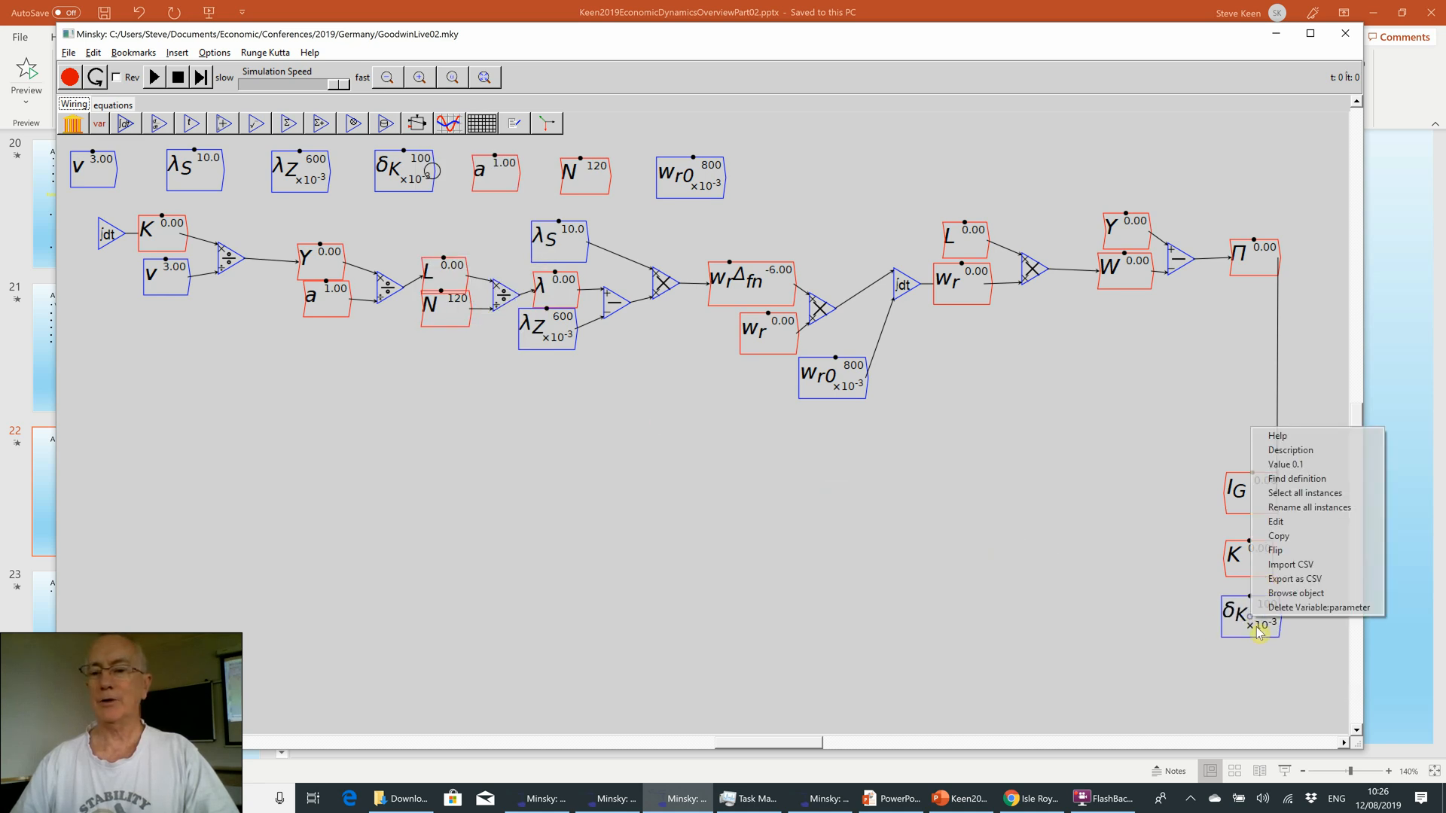
click(1273, 551)
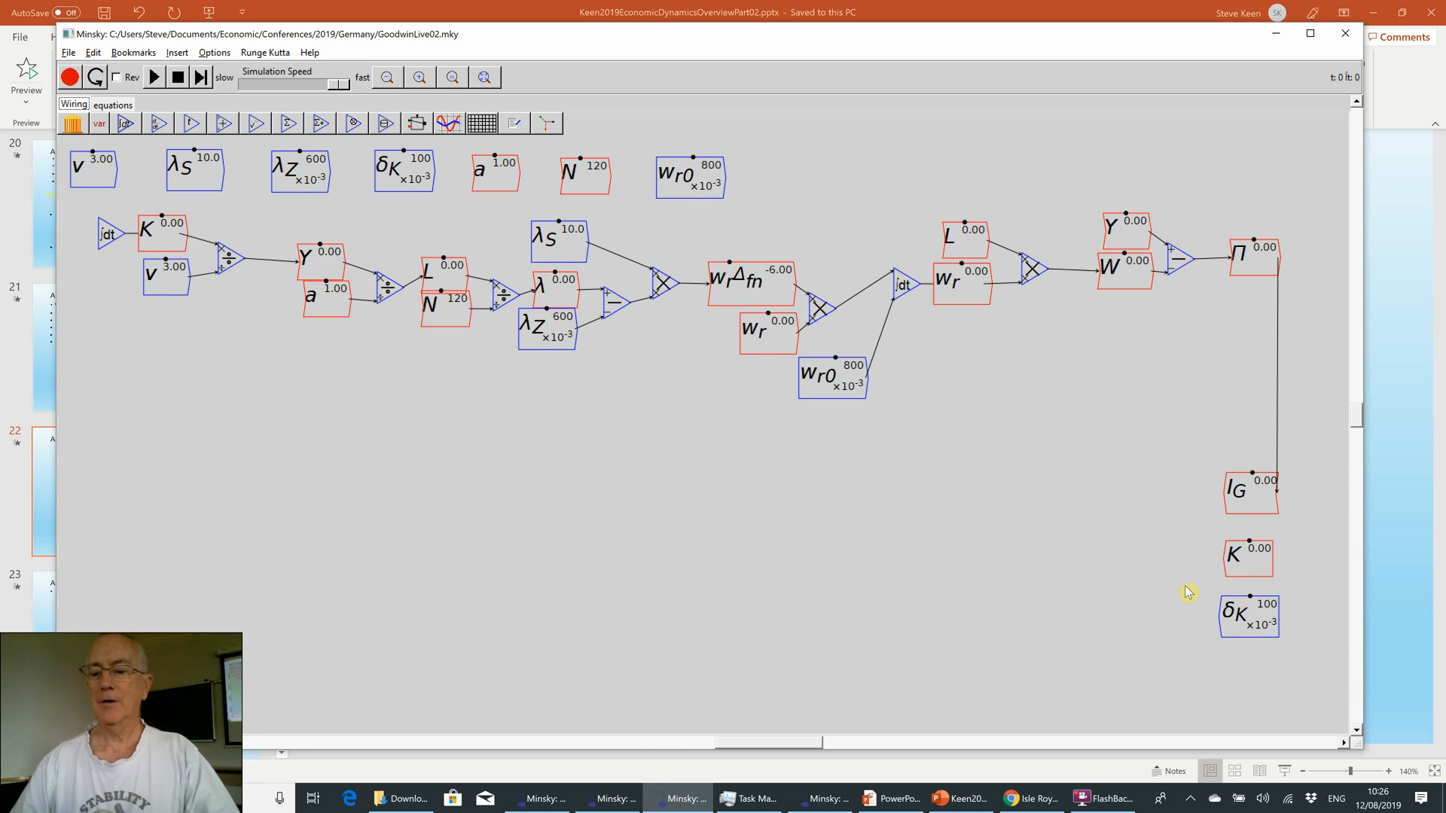
- Multiply K by δ_K and wire a subtraction block that takes this product away from I_G
key(asterisk)
click(1186, 591)
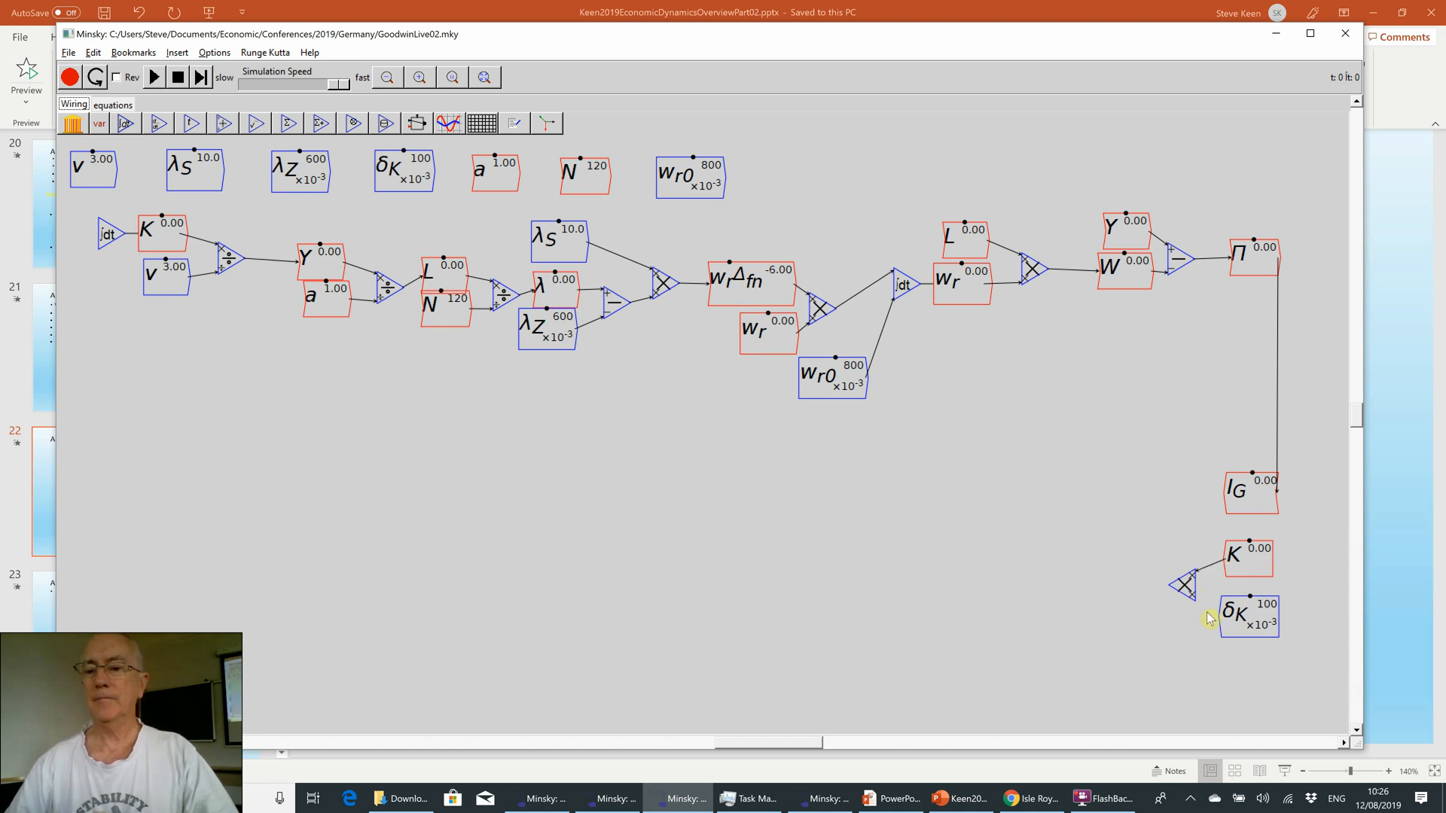
drag(1198, 602, 1195, 596)
key(minus)
click(1125, 548)
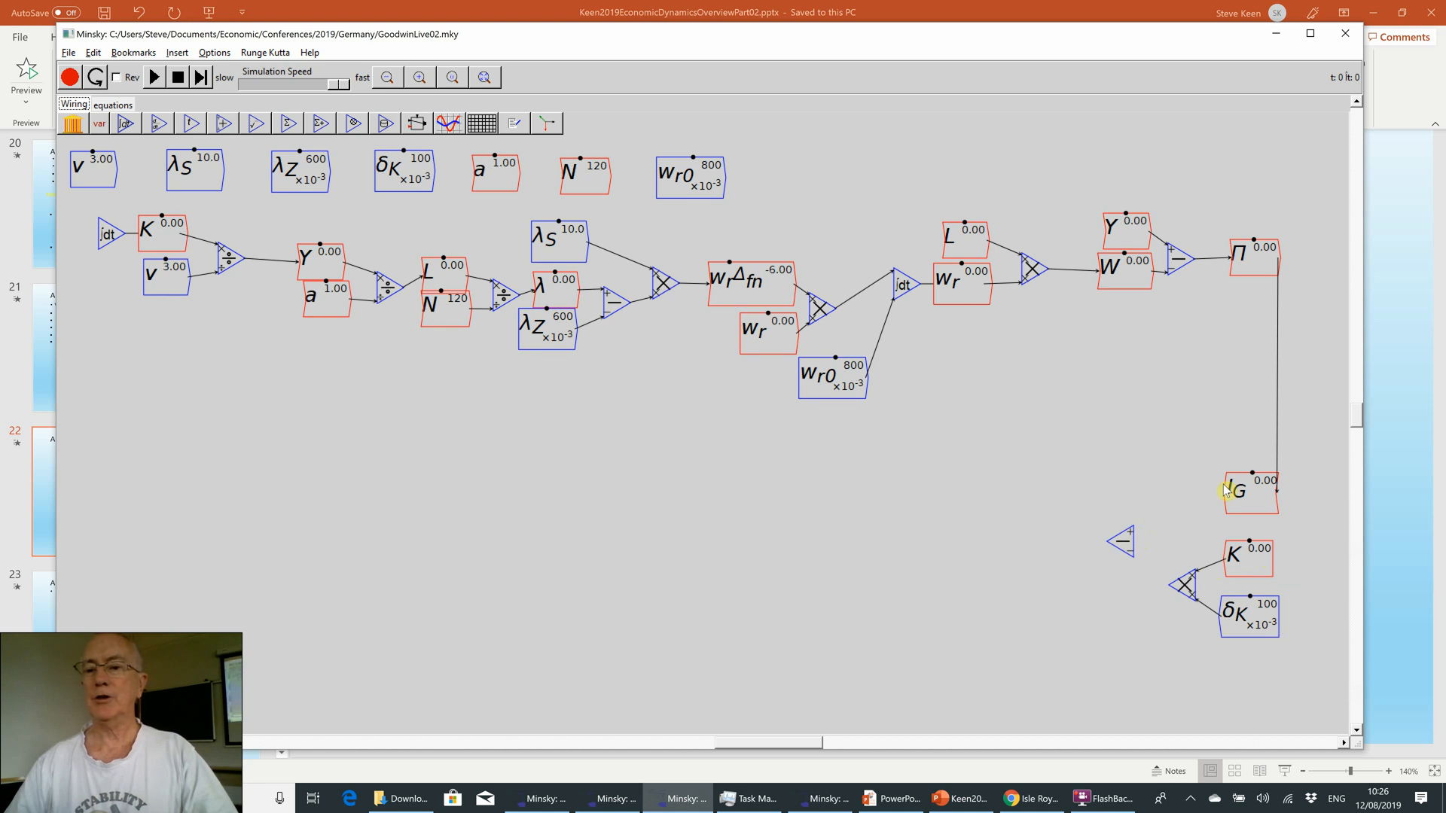
drag(1143, 517, 1133, 555)
- Create a flow variable named I_N, wire the subtraction result into it, and connect it to the K integral's input
text(I)
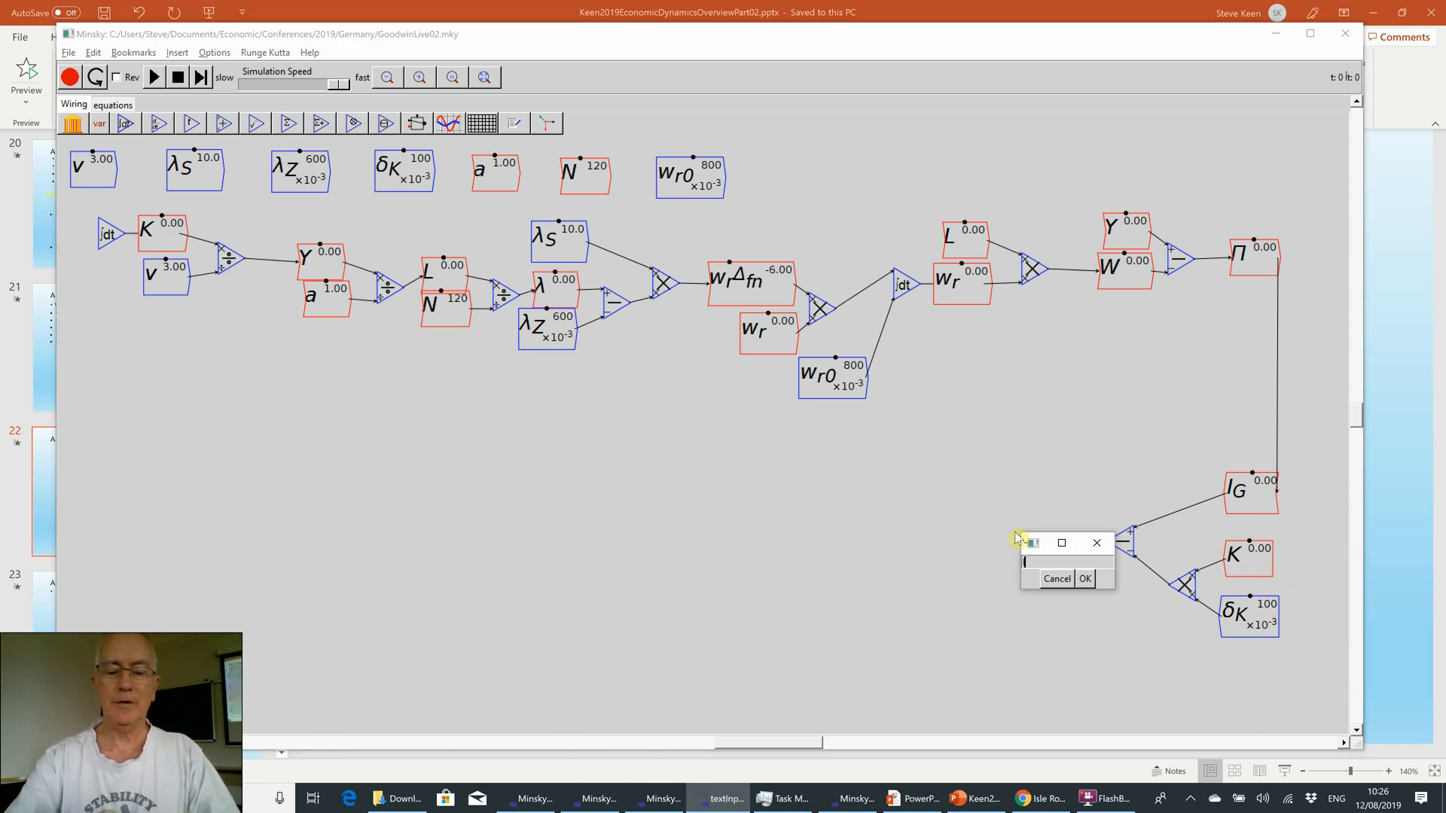
text(_N)
key(Return)
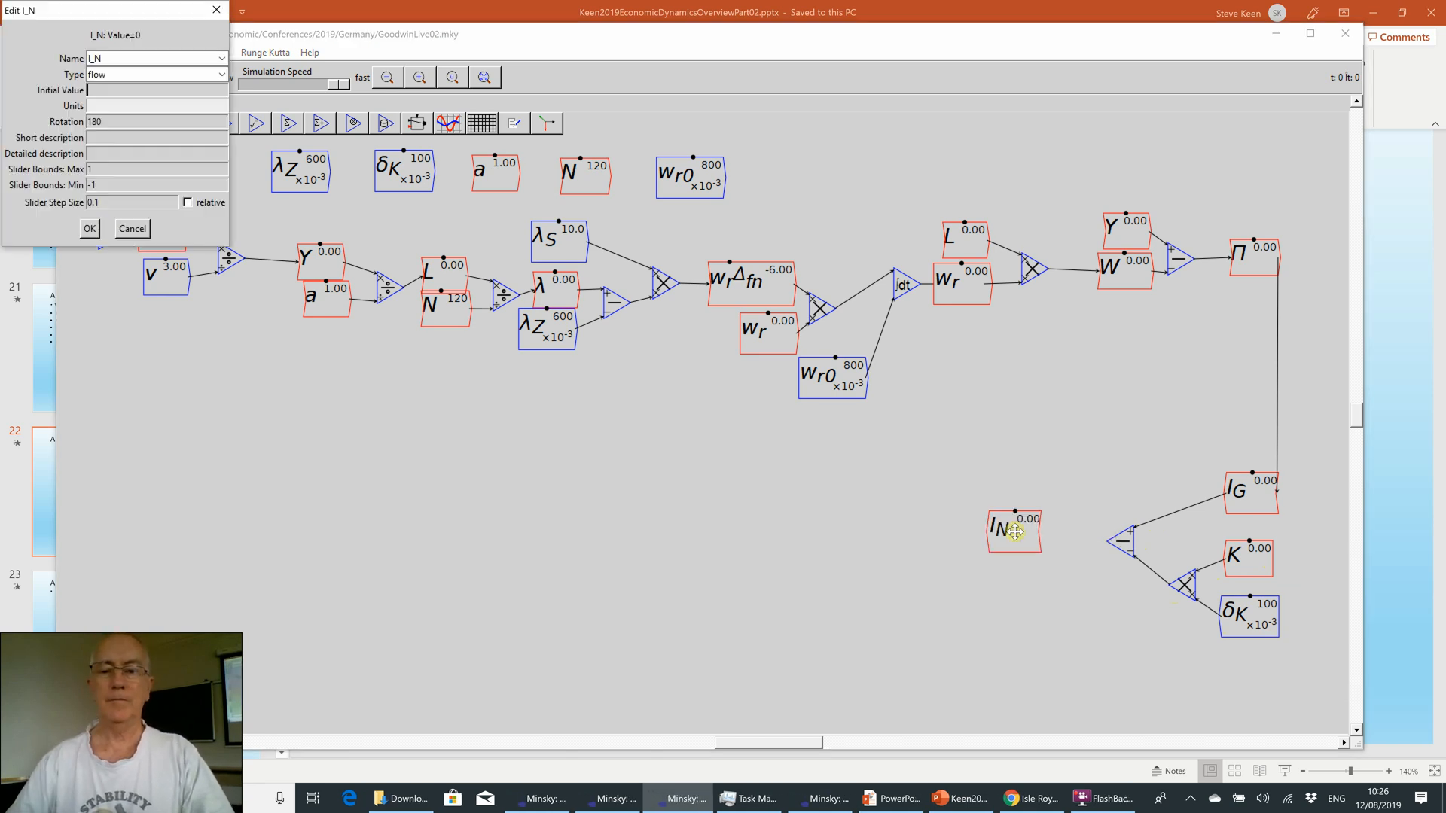
key(Return)
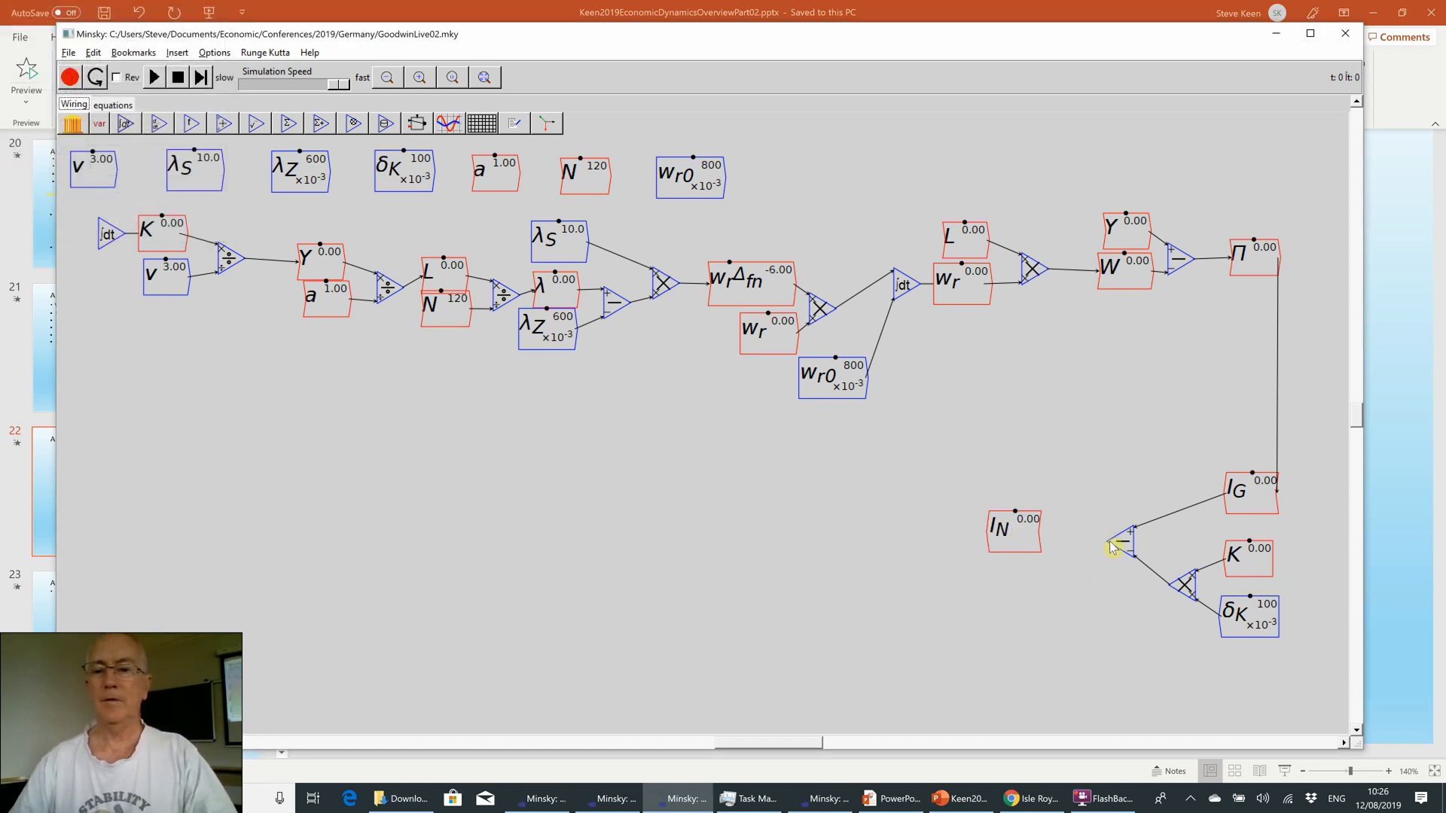
mouse_move(1105, 546)
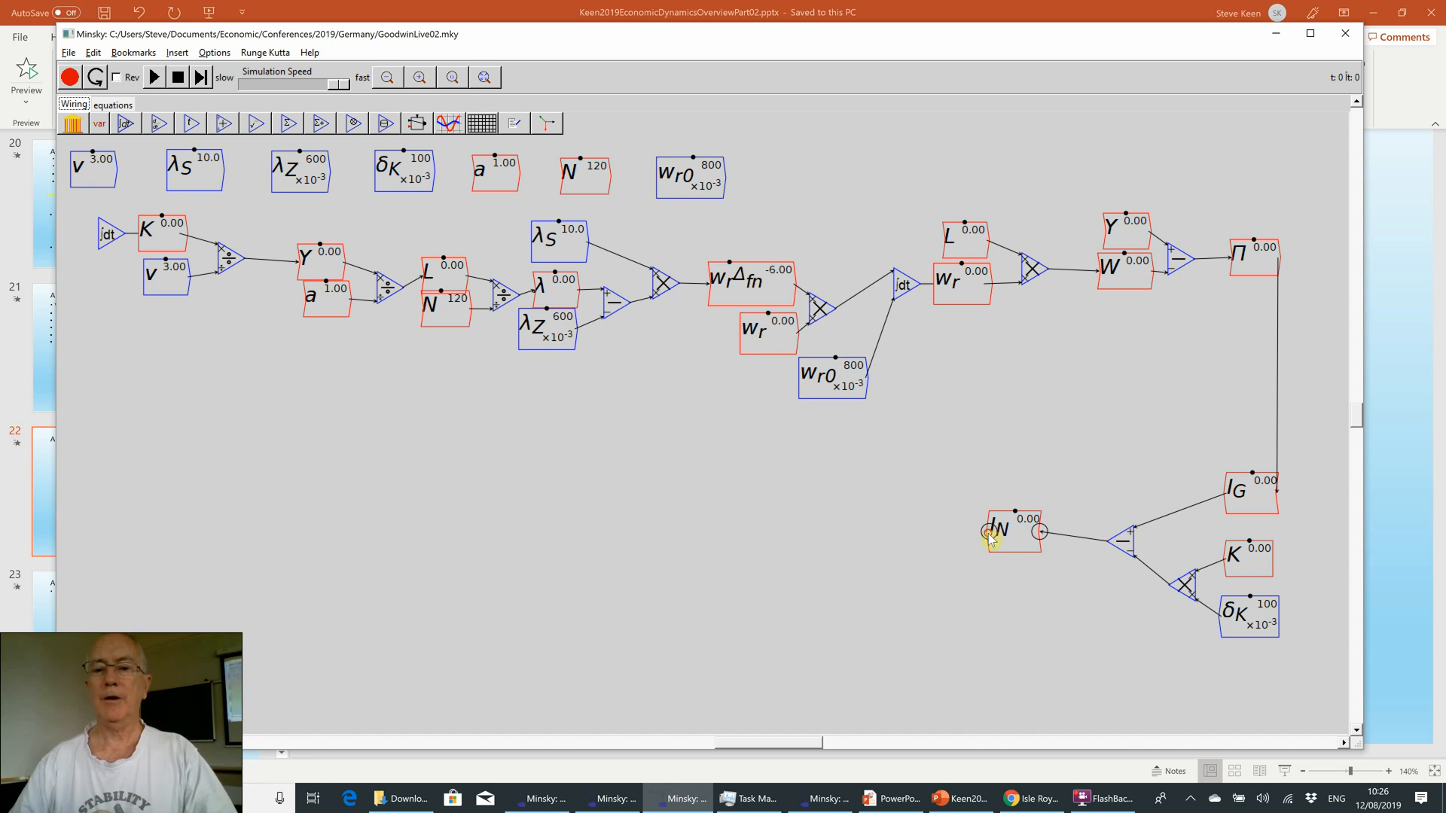
drag(988, 532, 107, 233)
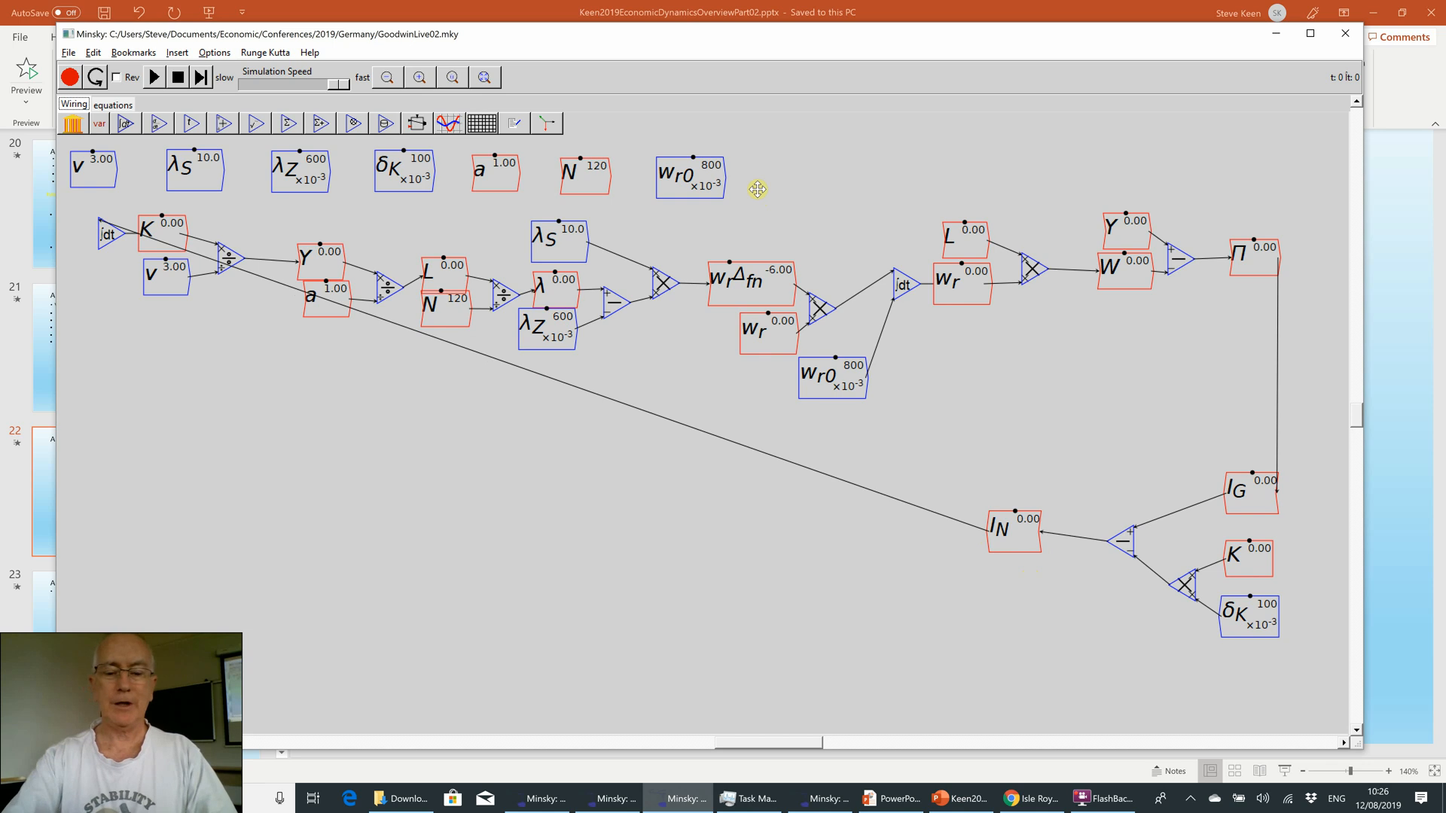
- Create a variable K_0 with initial value 300, slider bounds from 200 to 400 and a slider step size of 10
text(K_0)
key(Return)
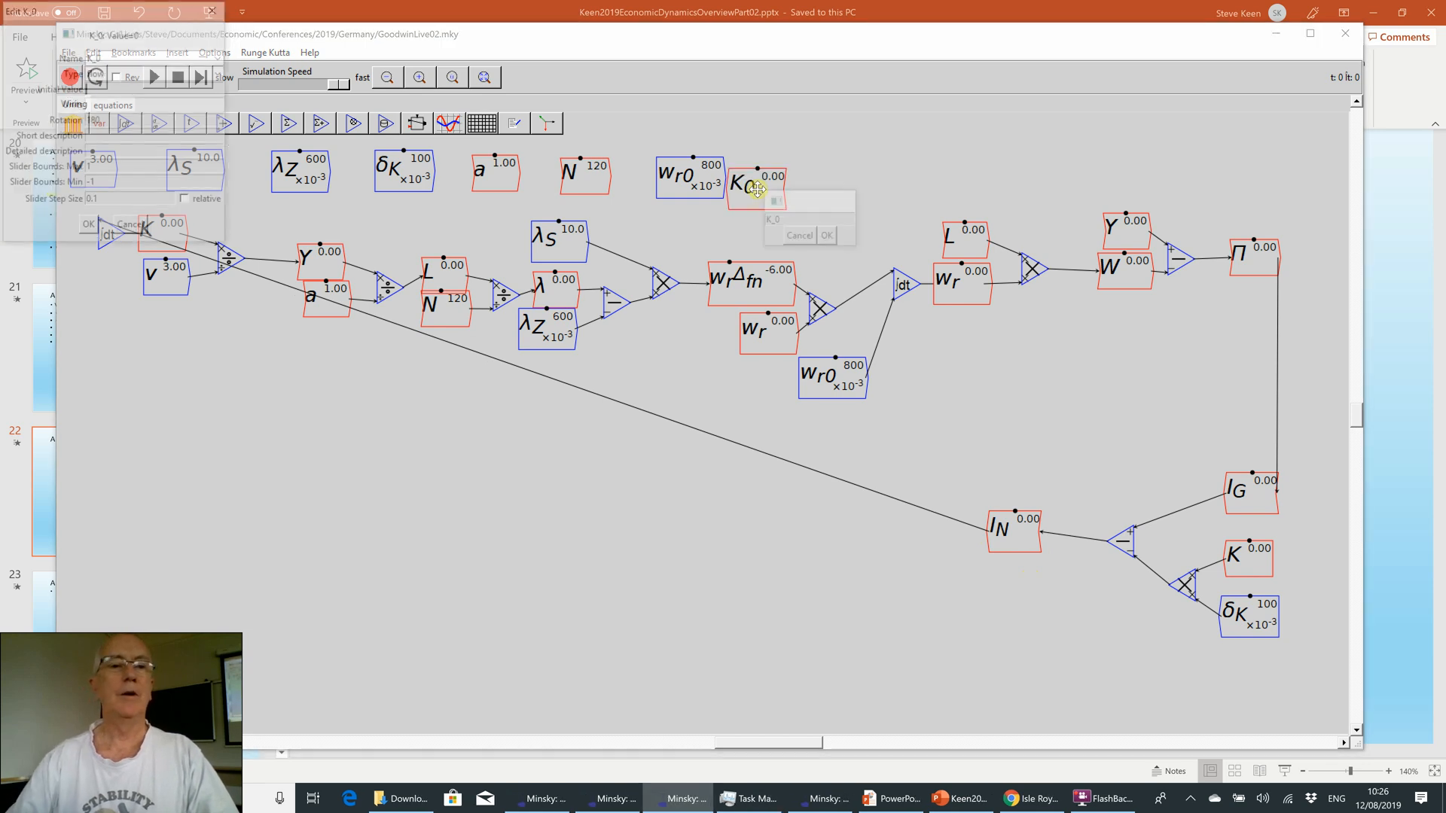
text(300)
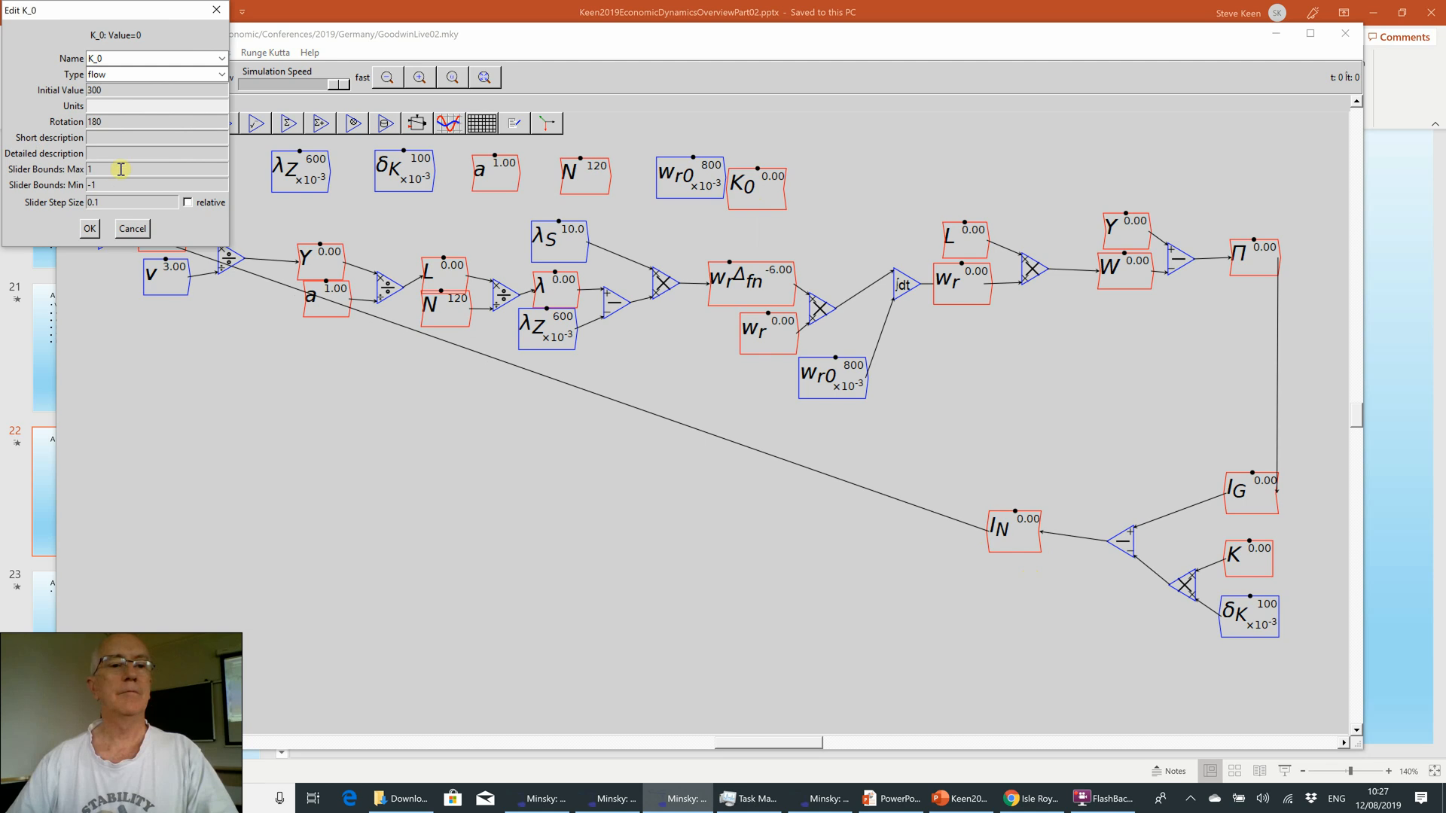
text(400)
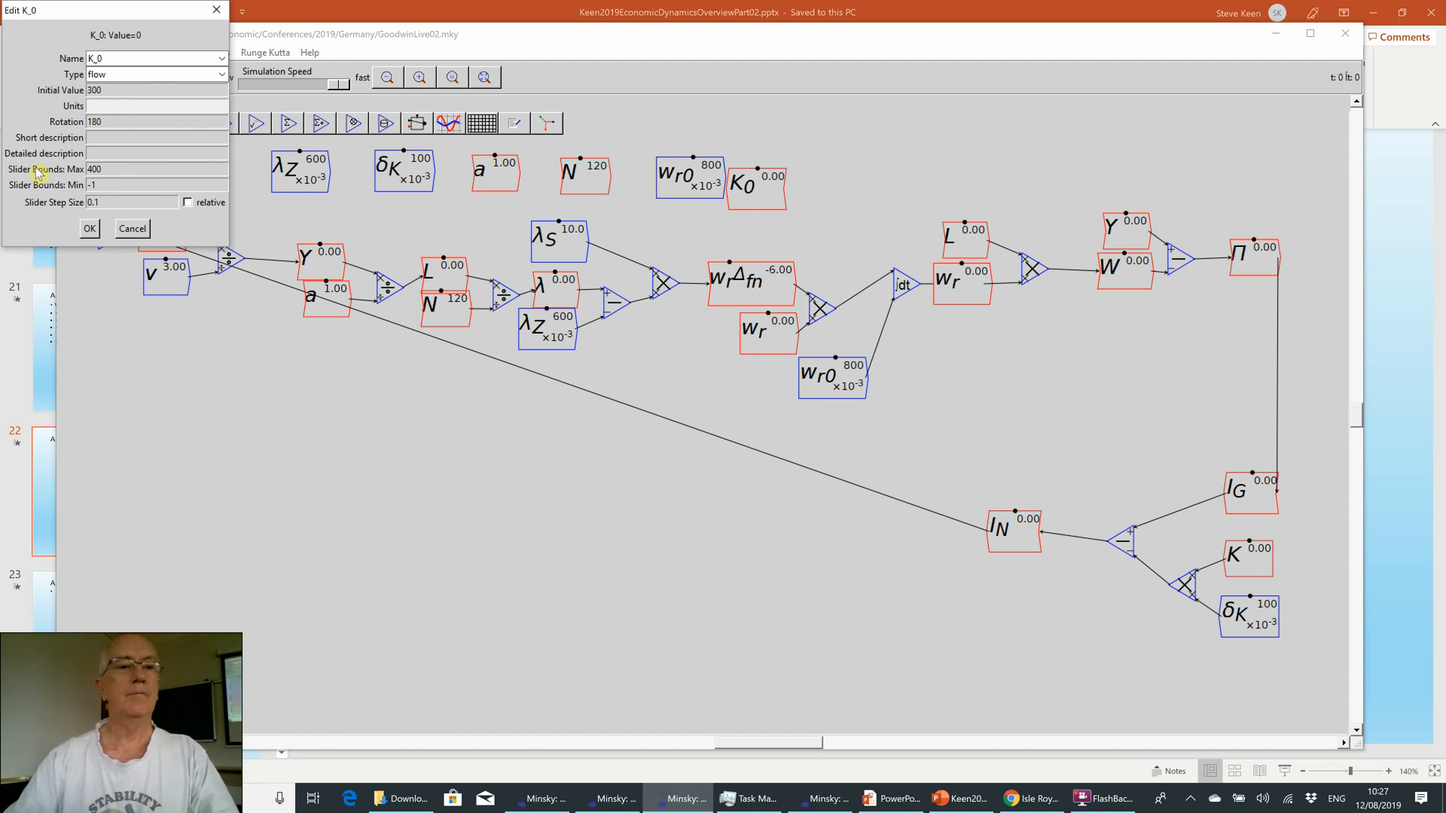
key(Tab)
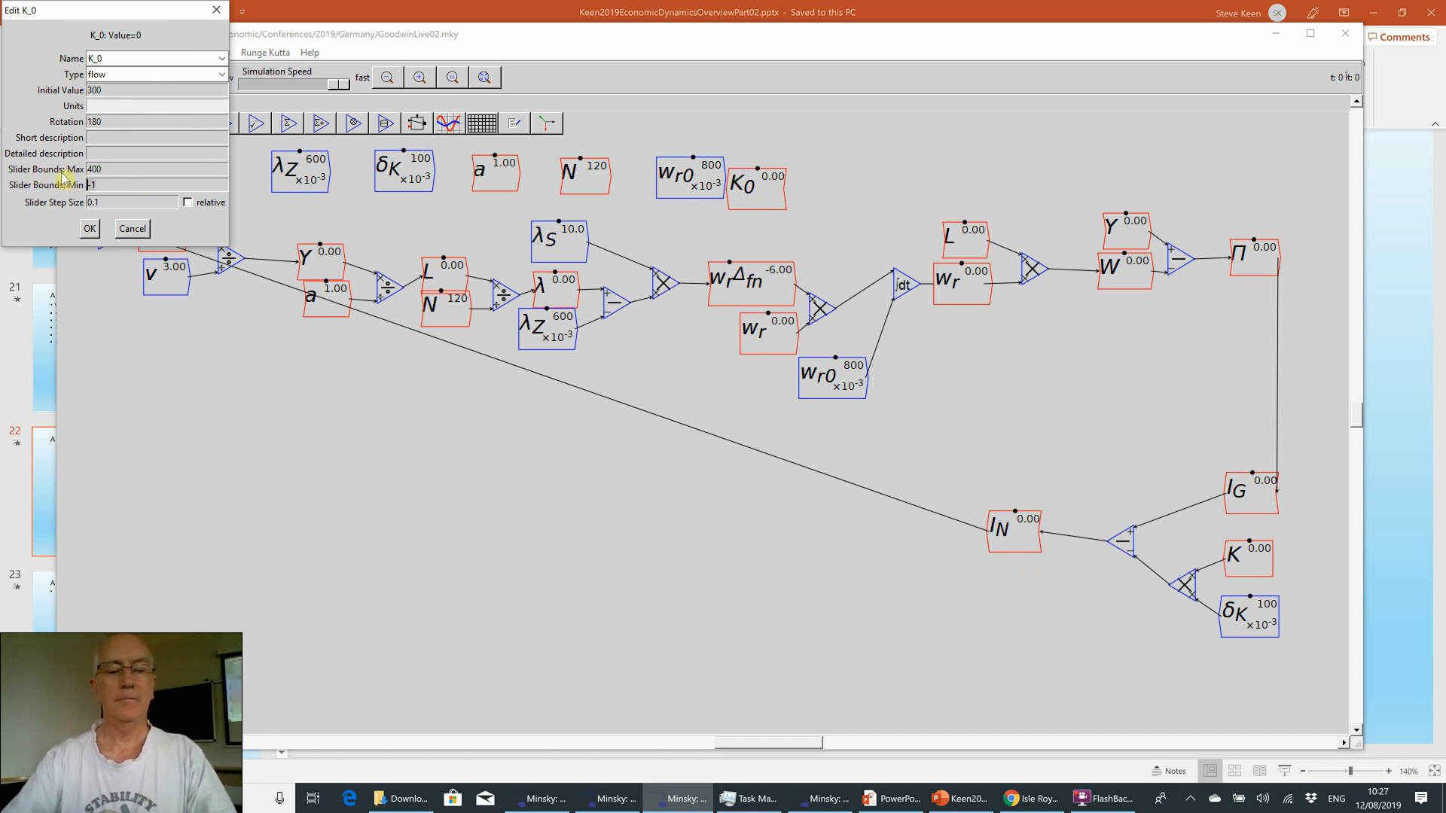
text(200)
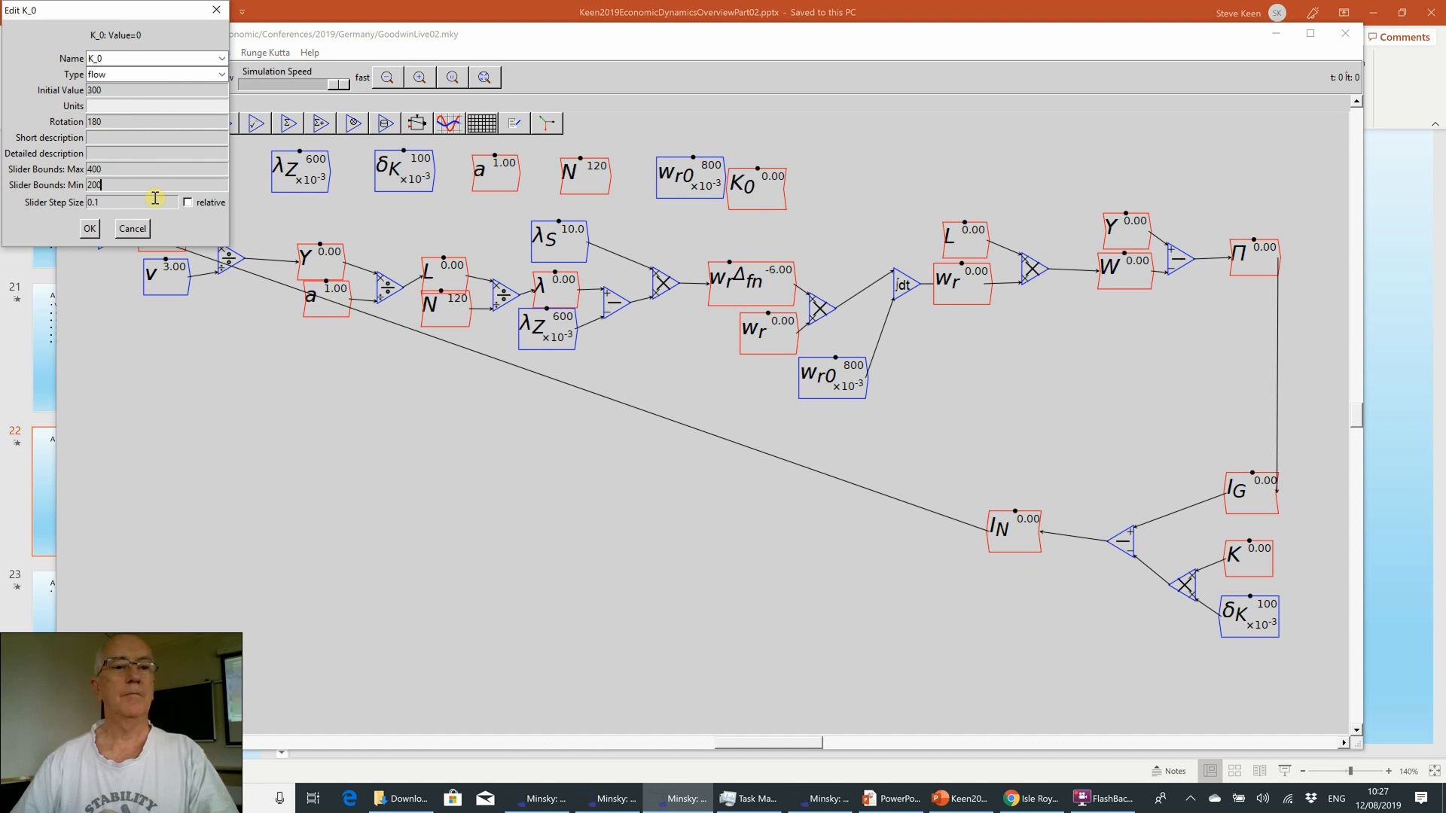
key(Tab)
text(10)
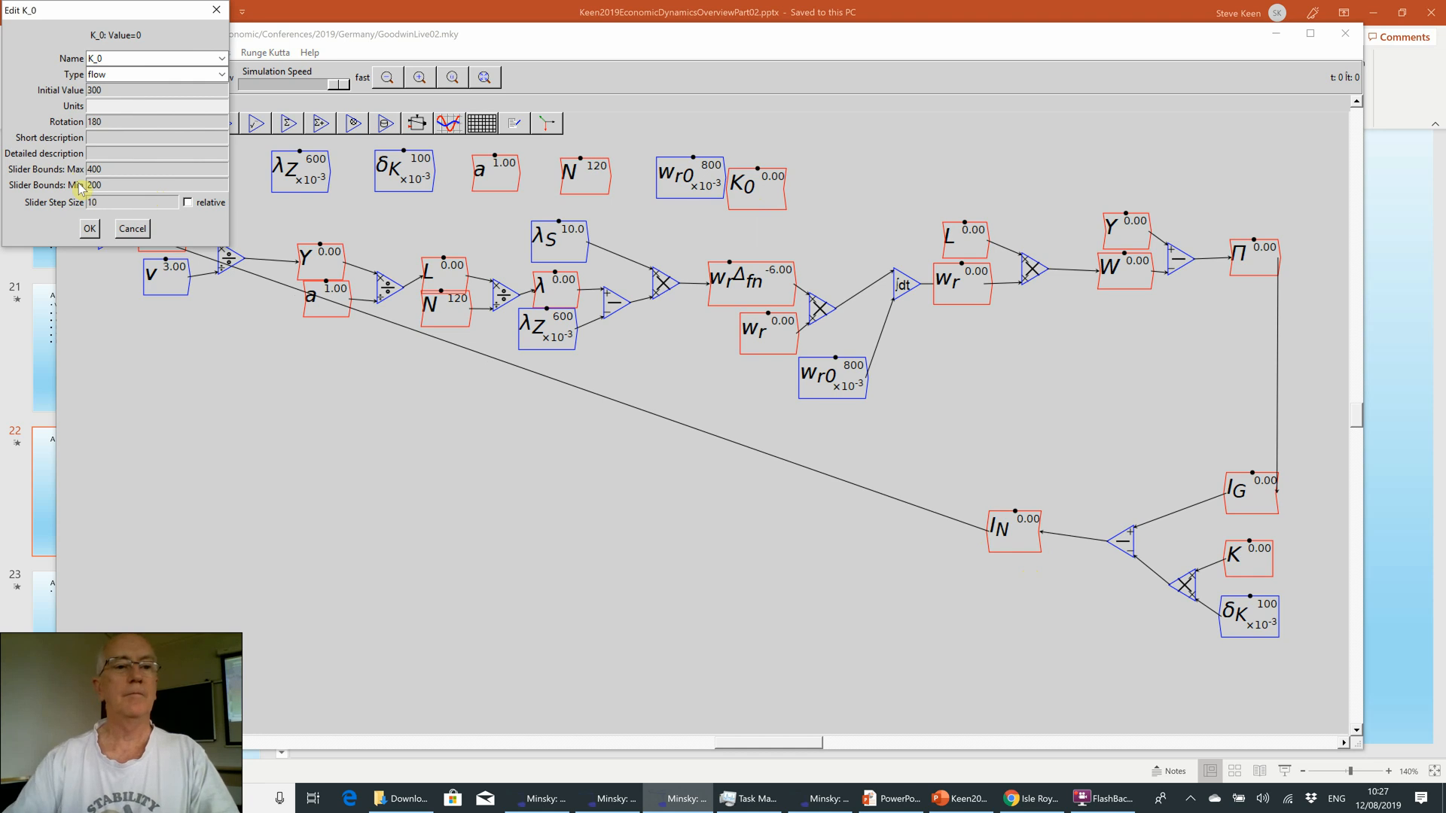
click(89, 232)
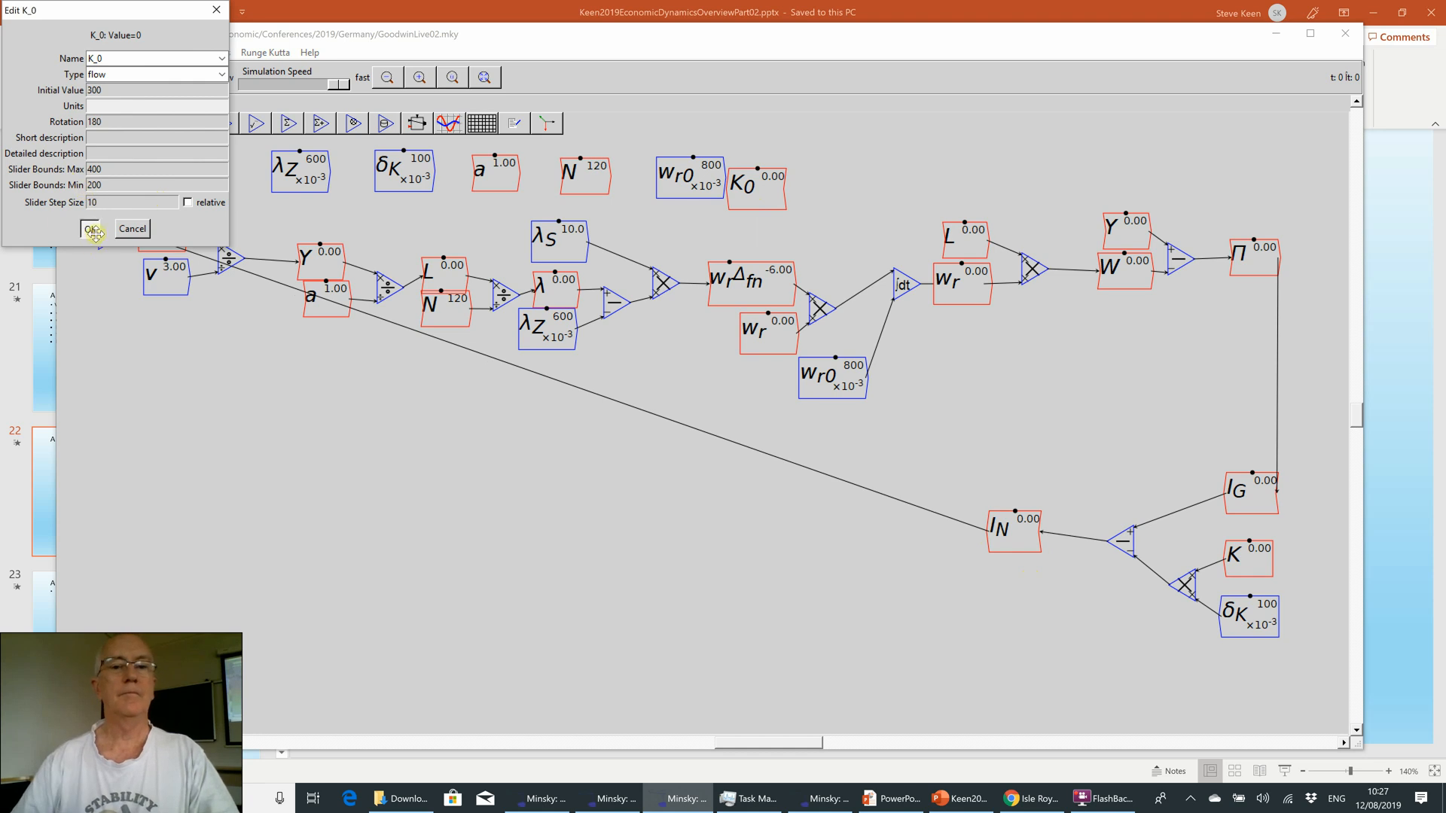
- Place K_0 beside w_r0 in the parameter row and change its type to parameter
drag(772, 188, 795, 177)
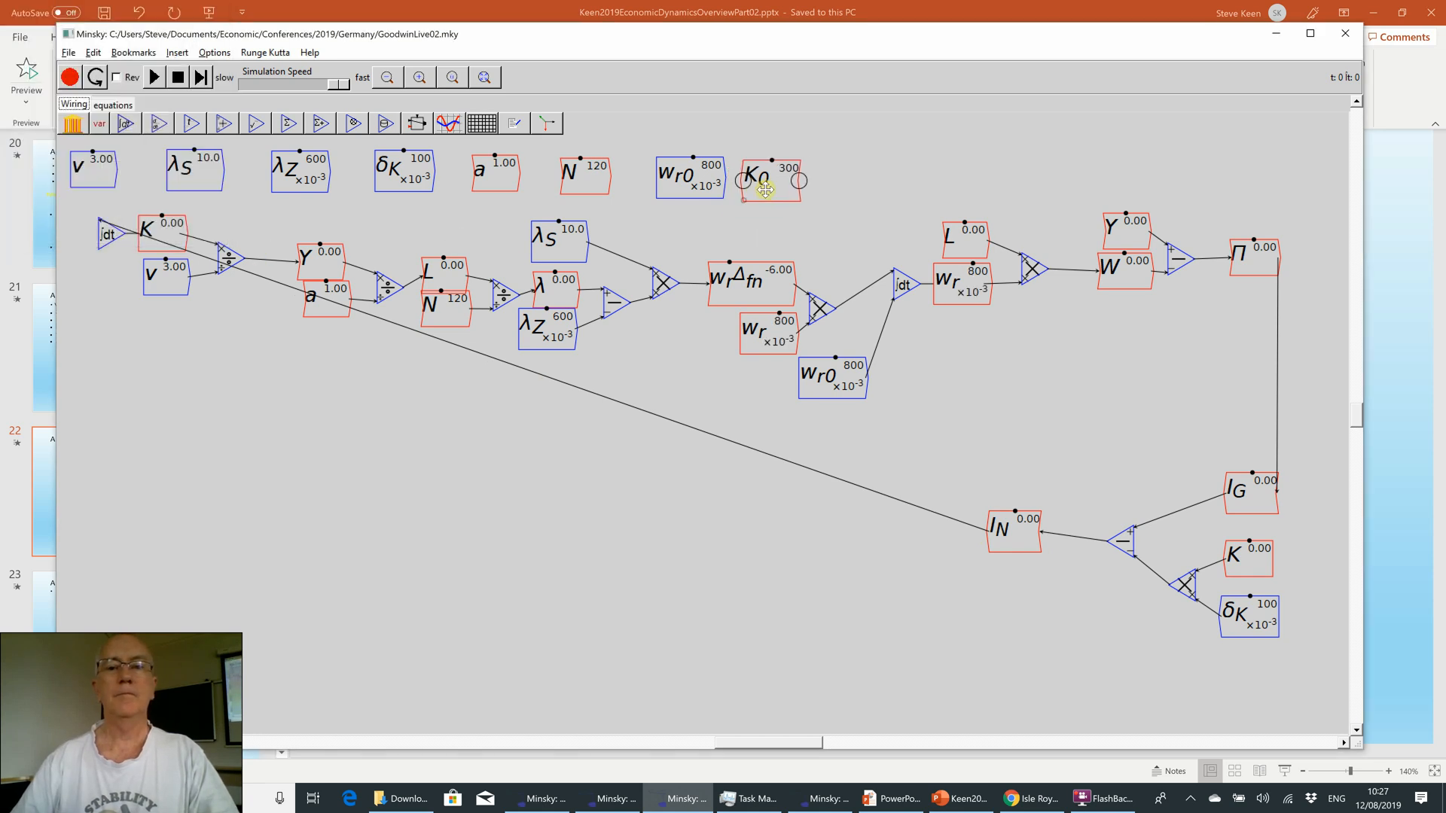
right_click(765, 190)
click(828, 283)
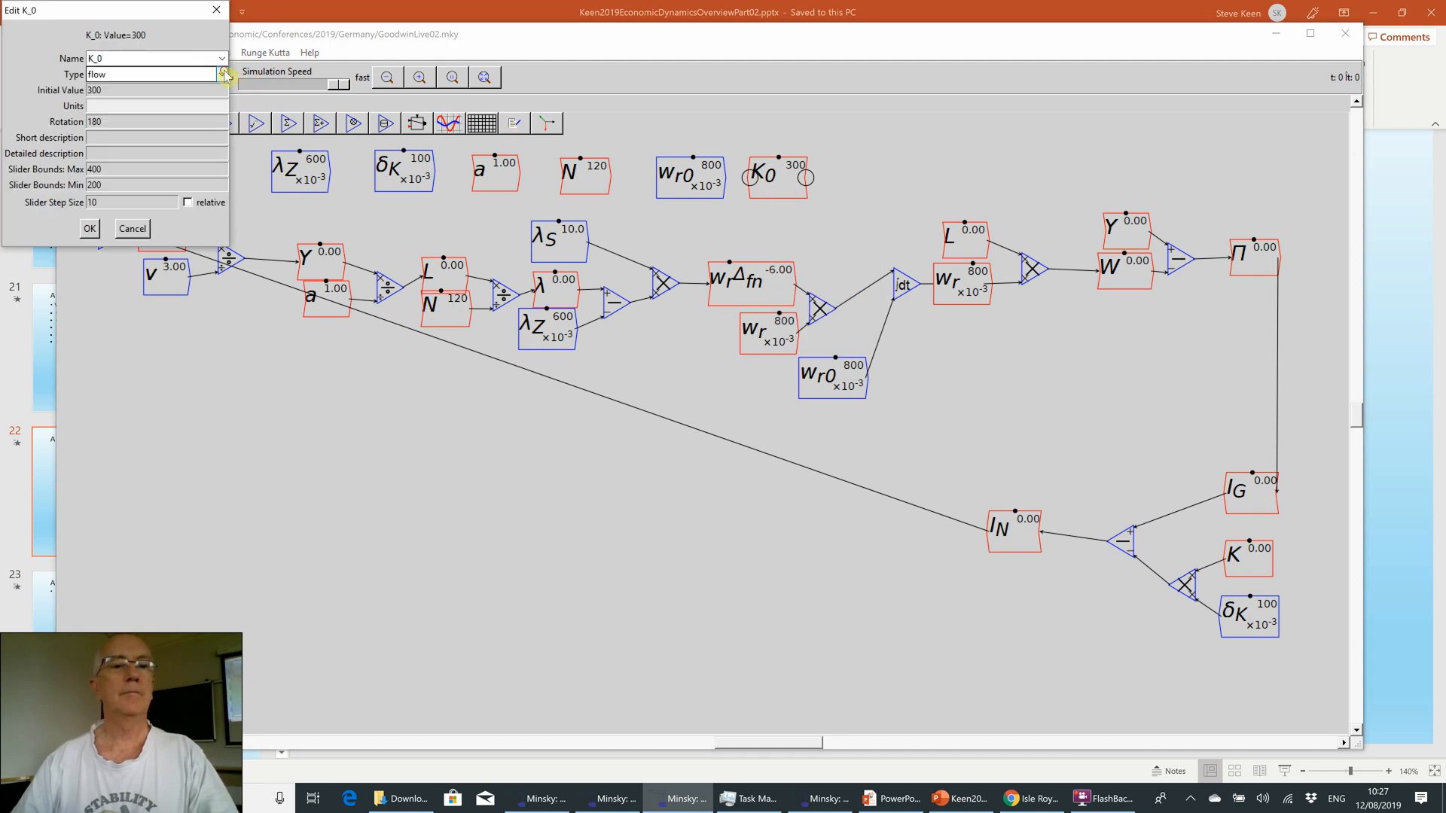
click(223, 75)
click(167, 103)
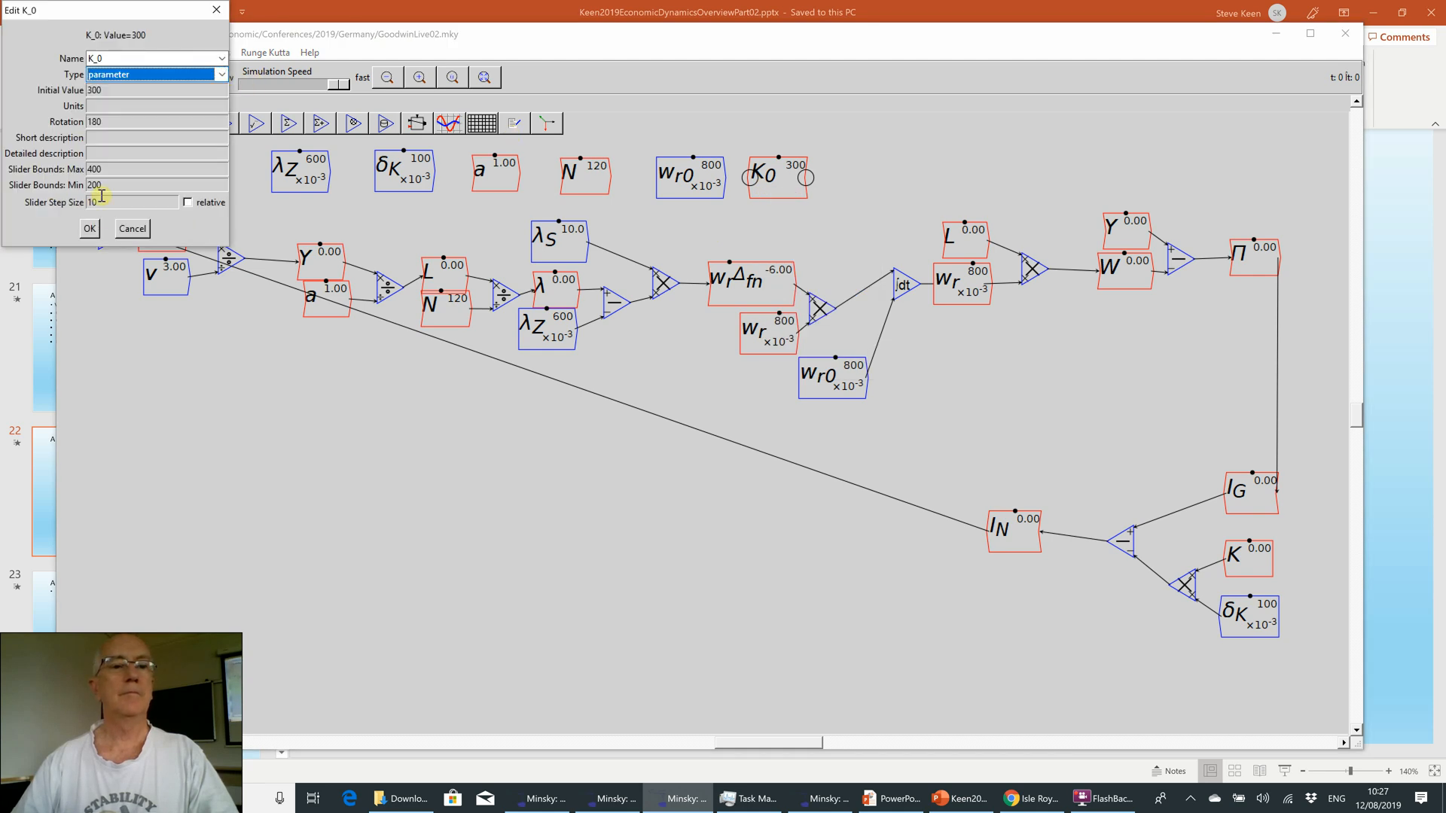
click(91, 226)
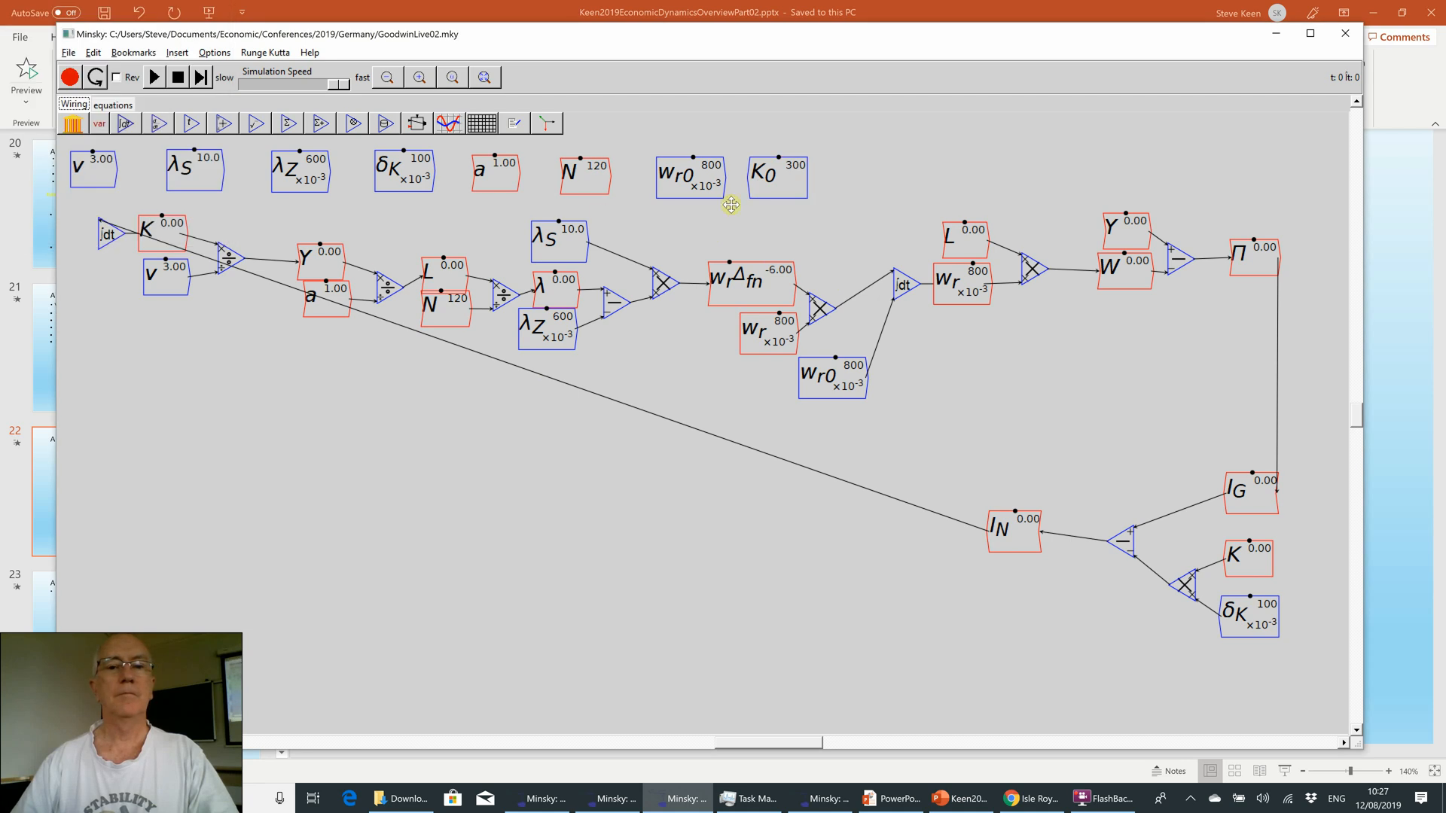
- Place a copy of K_0 below v and wire it into the K integral's initial-value input
right_click(775, 189)
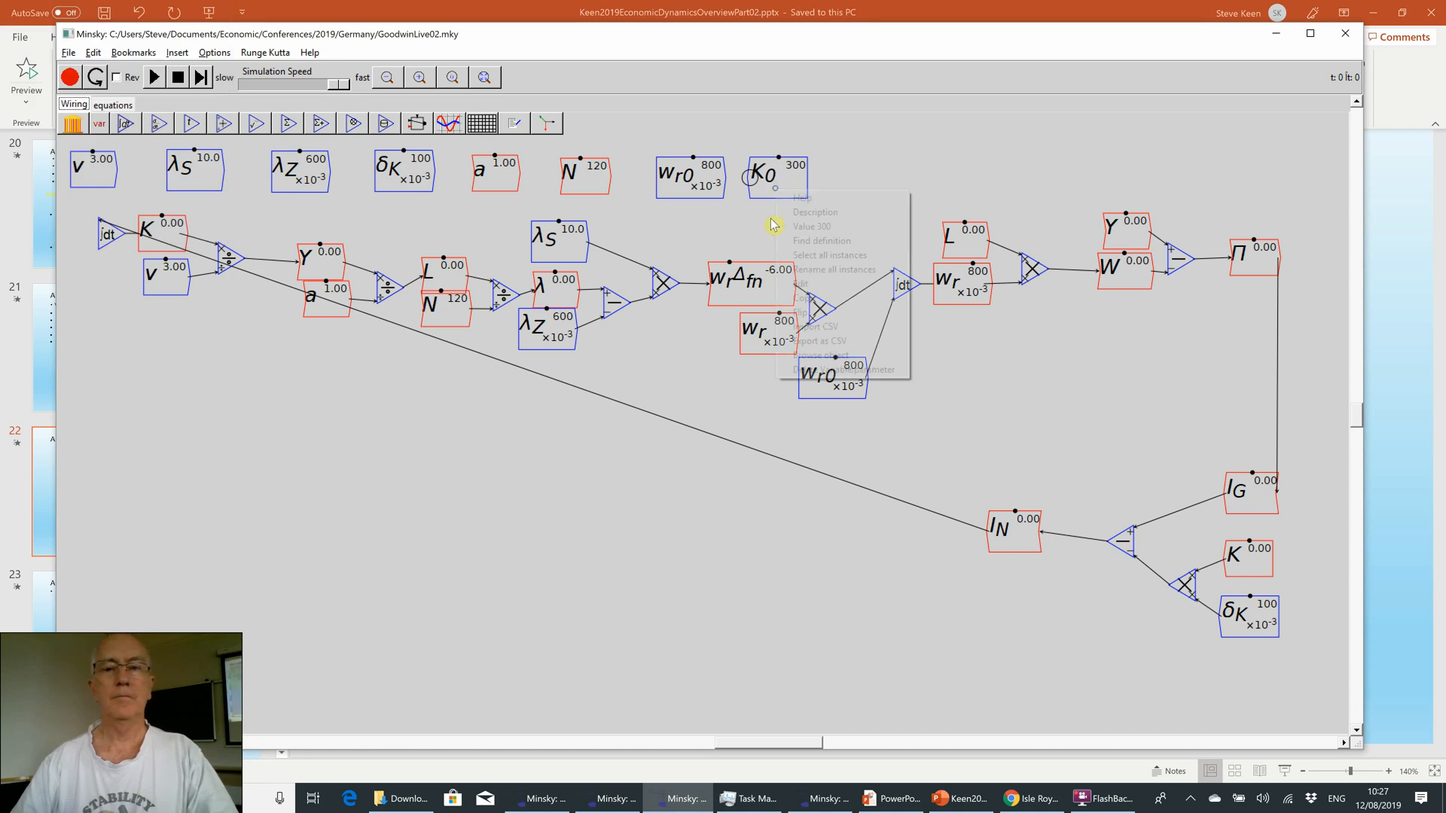
click(799, 298)
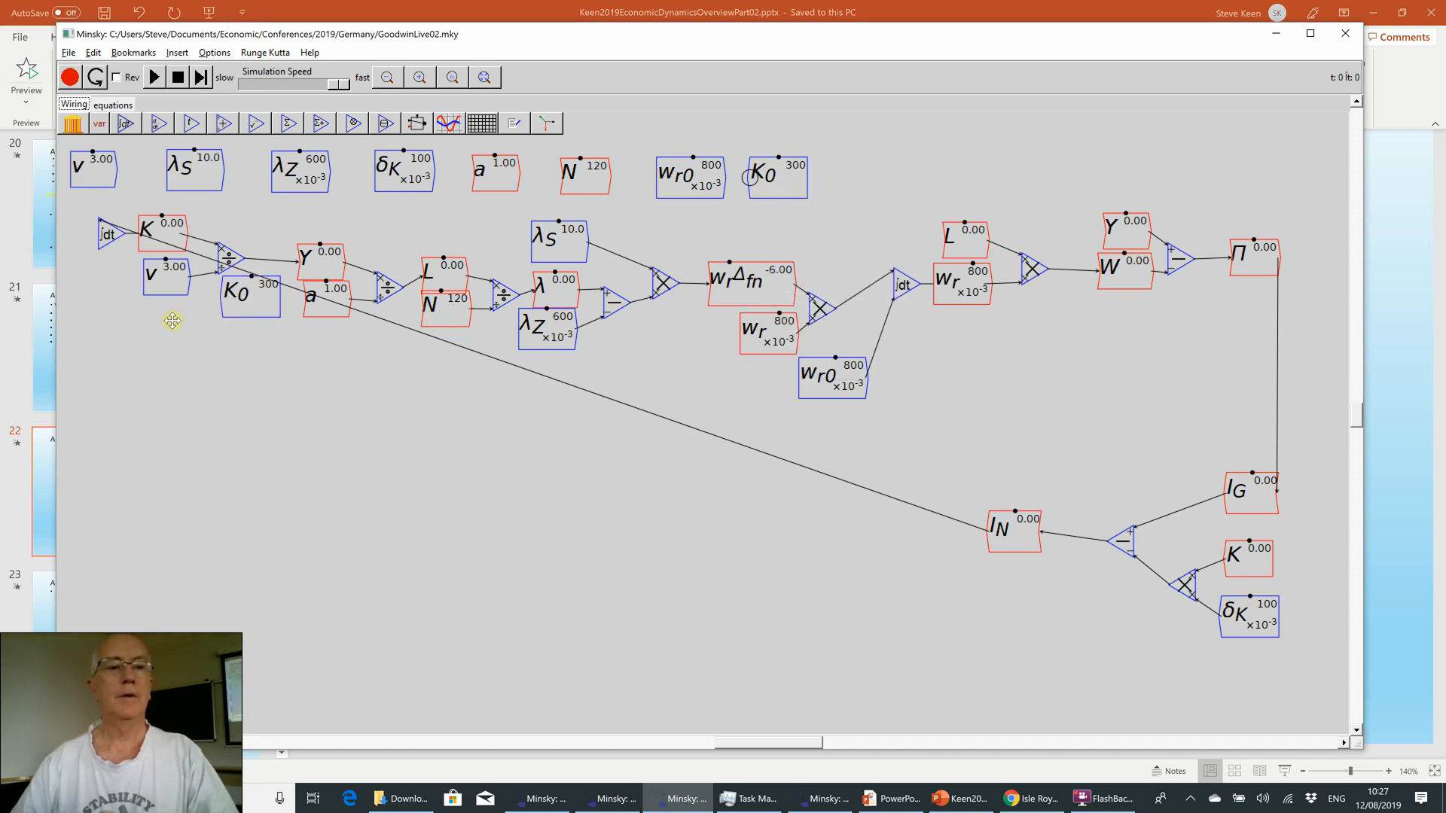
click(111, 326)
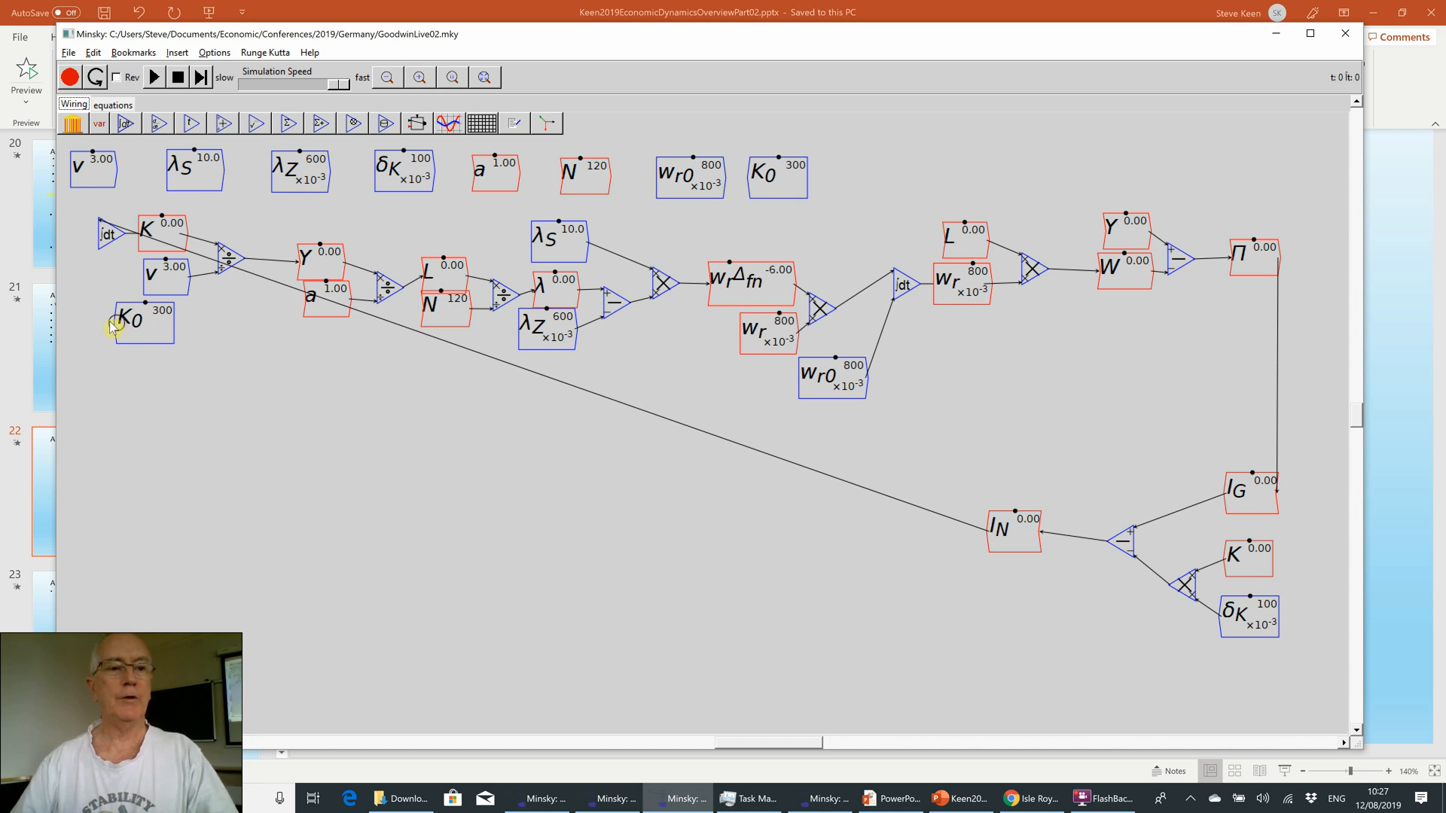
drag(111, 256, 105, 252)
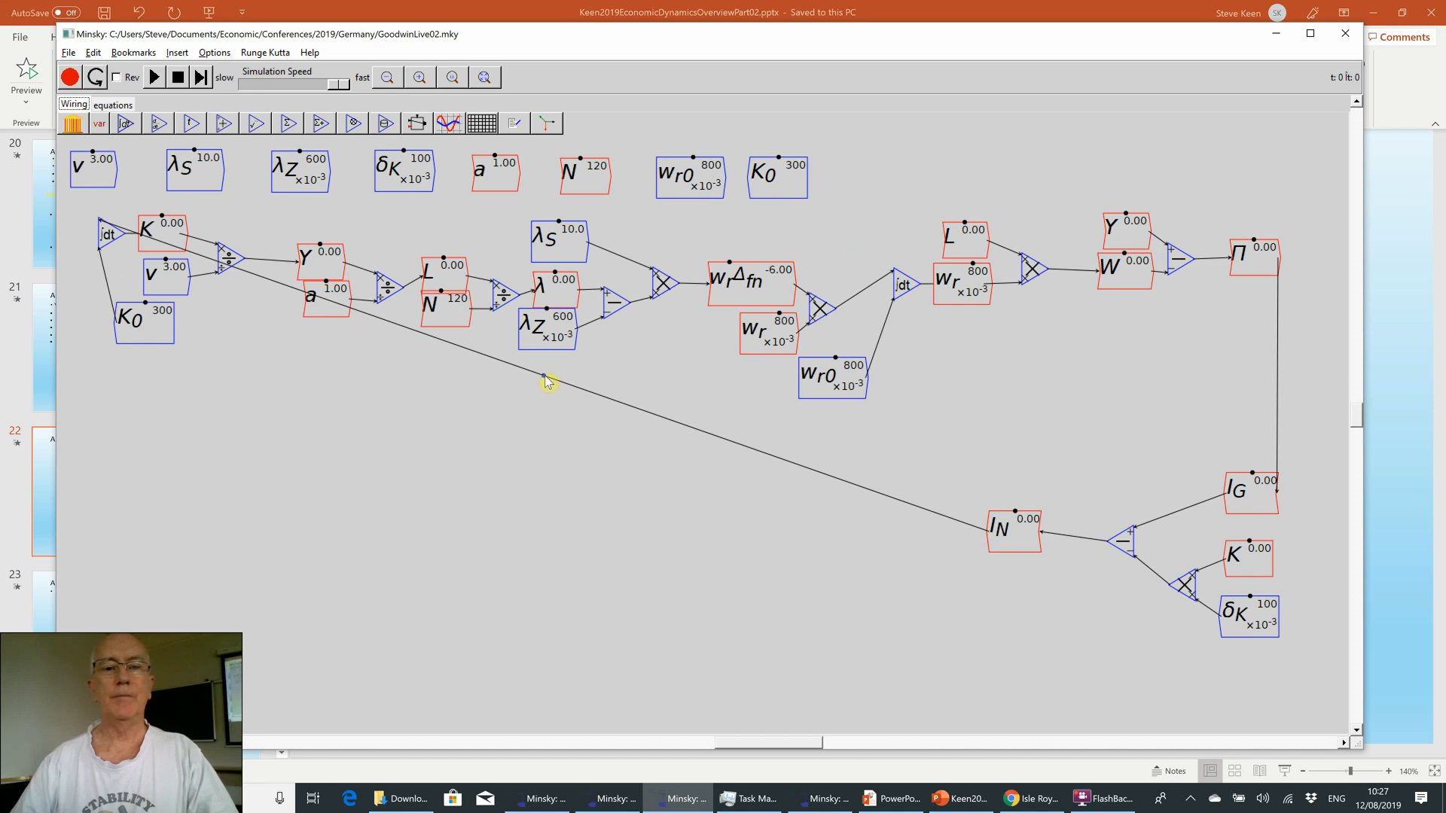
- Bend the I_N wire below the model, and shift I_N and the gross investment and depreciation blocks lower
drag(544, 375, 13, 707)
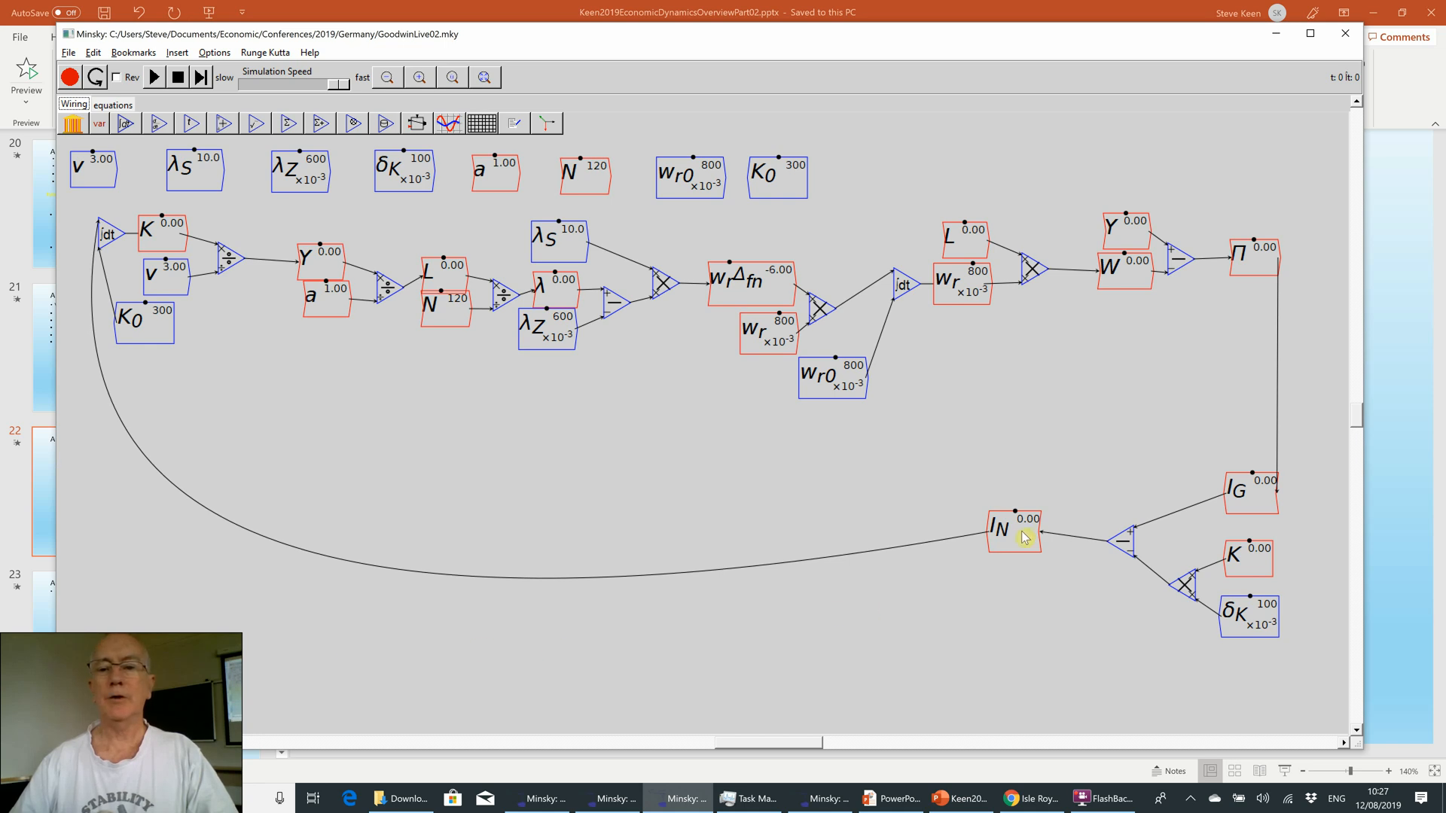
drag(1021, 569, 1021, 694)
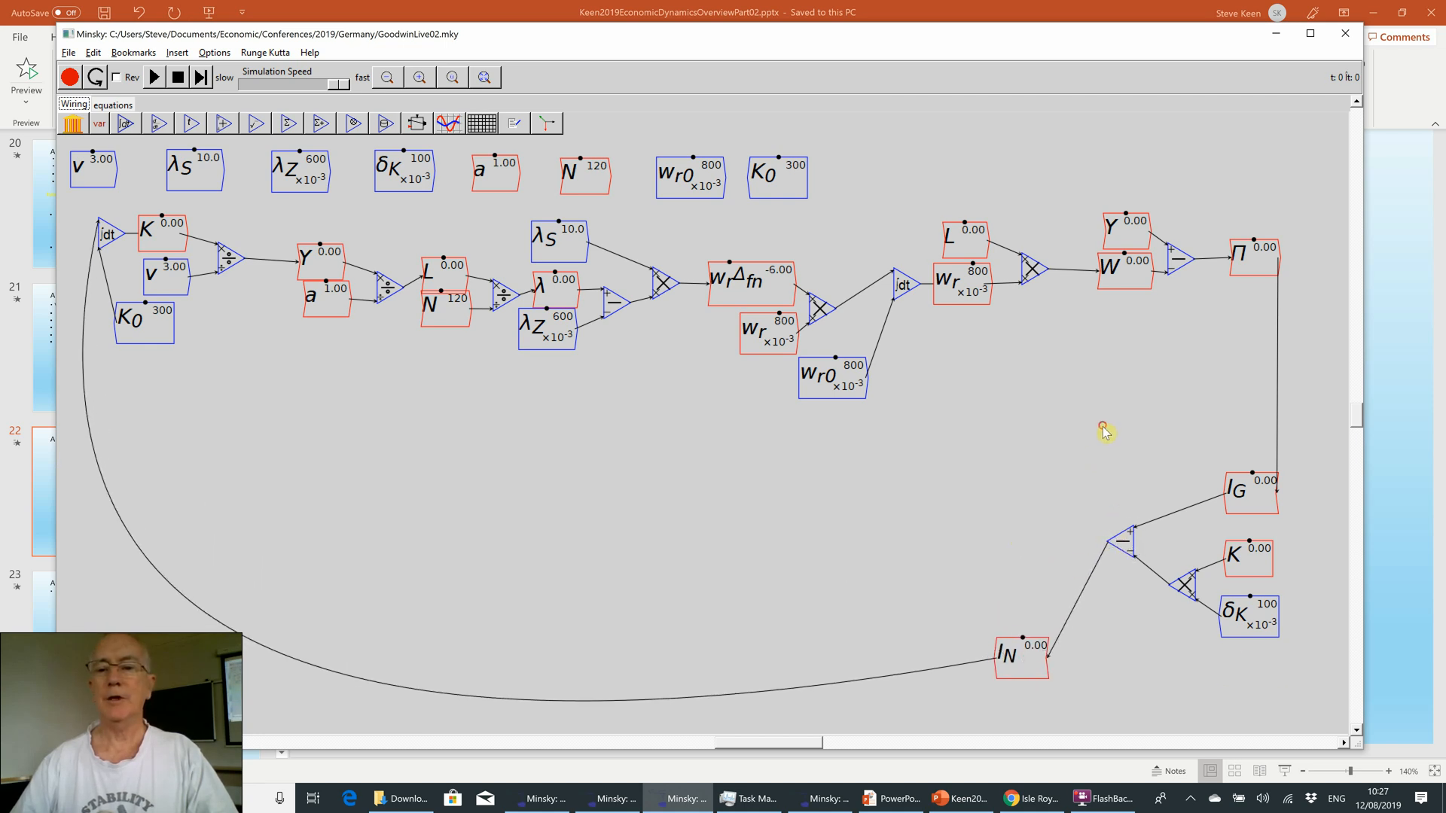
mouse_move(1101, 426)
mouse_down()
mouse_move(1168, 549)
mouse_move(1330, 726)
mouse_up()
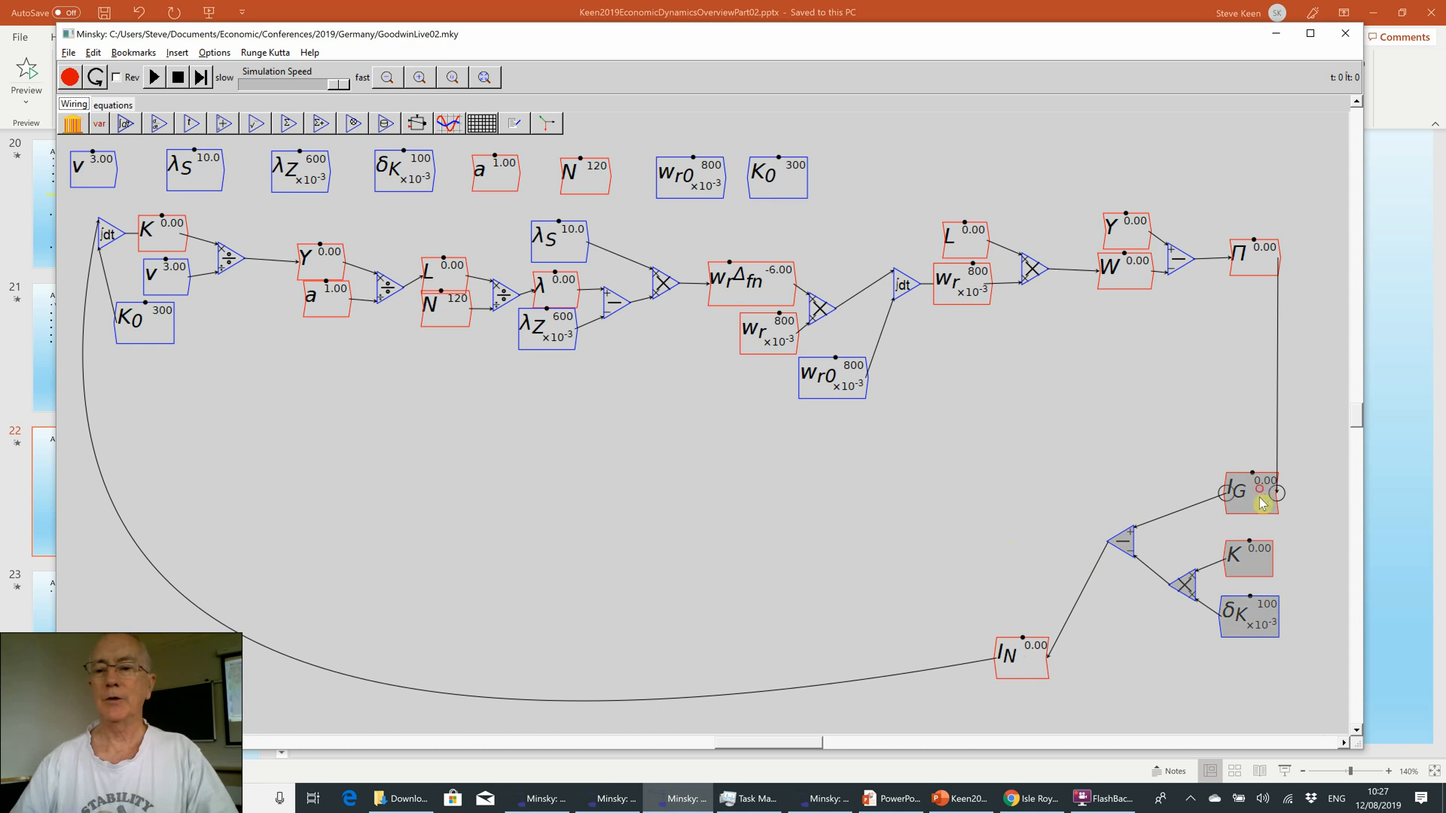
drag(1262, 494, 1272, 635)
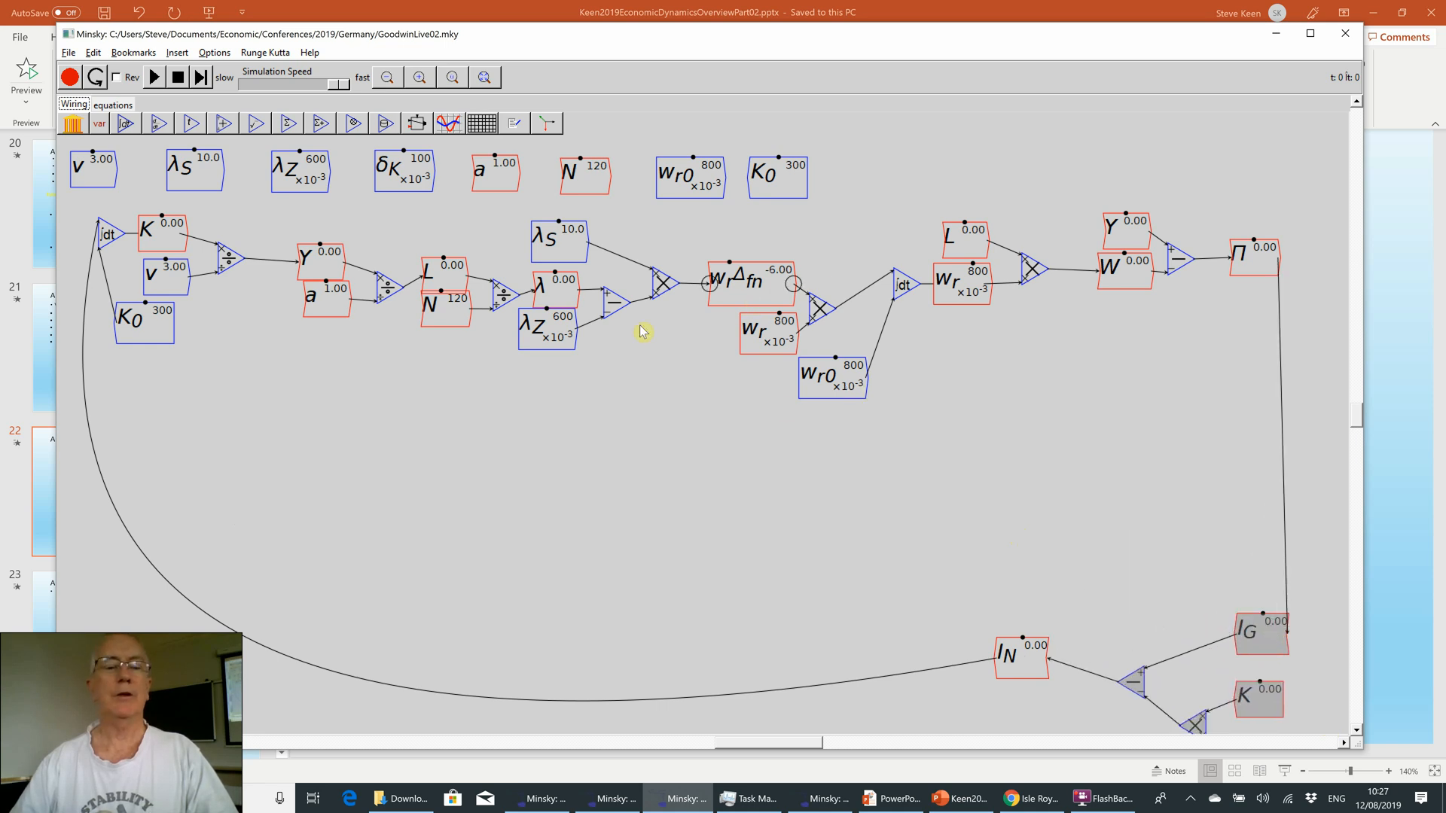
- Delete the long curved wire that runs from I_N to the K integral
click(709, 577)
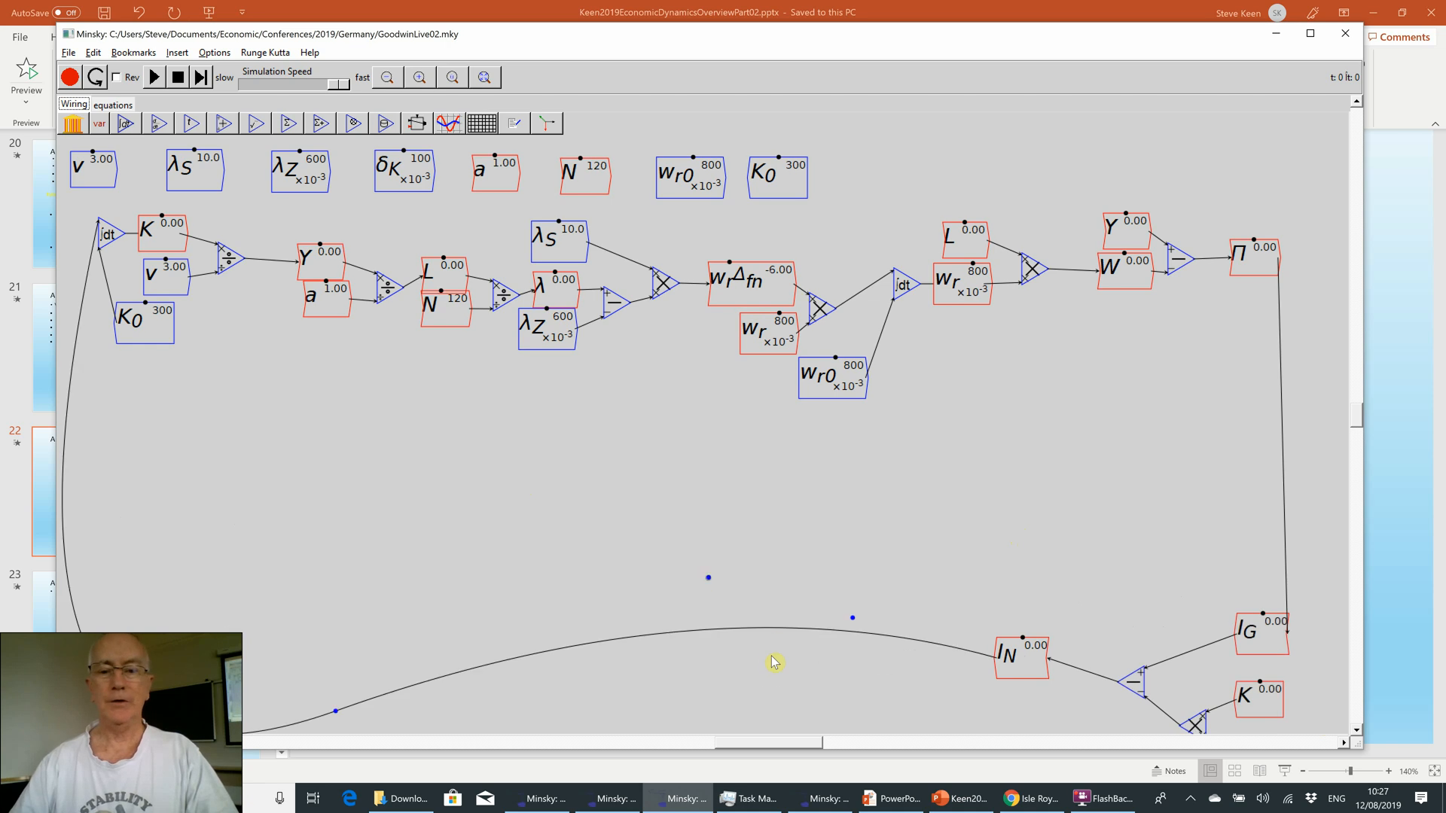
right_click(764, 634)
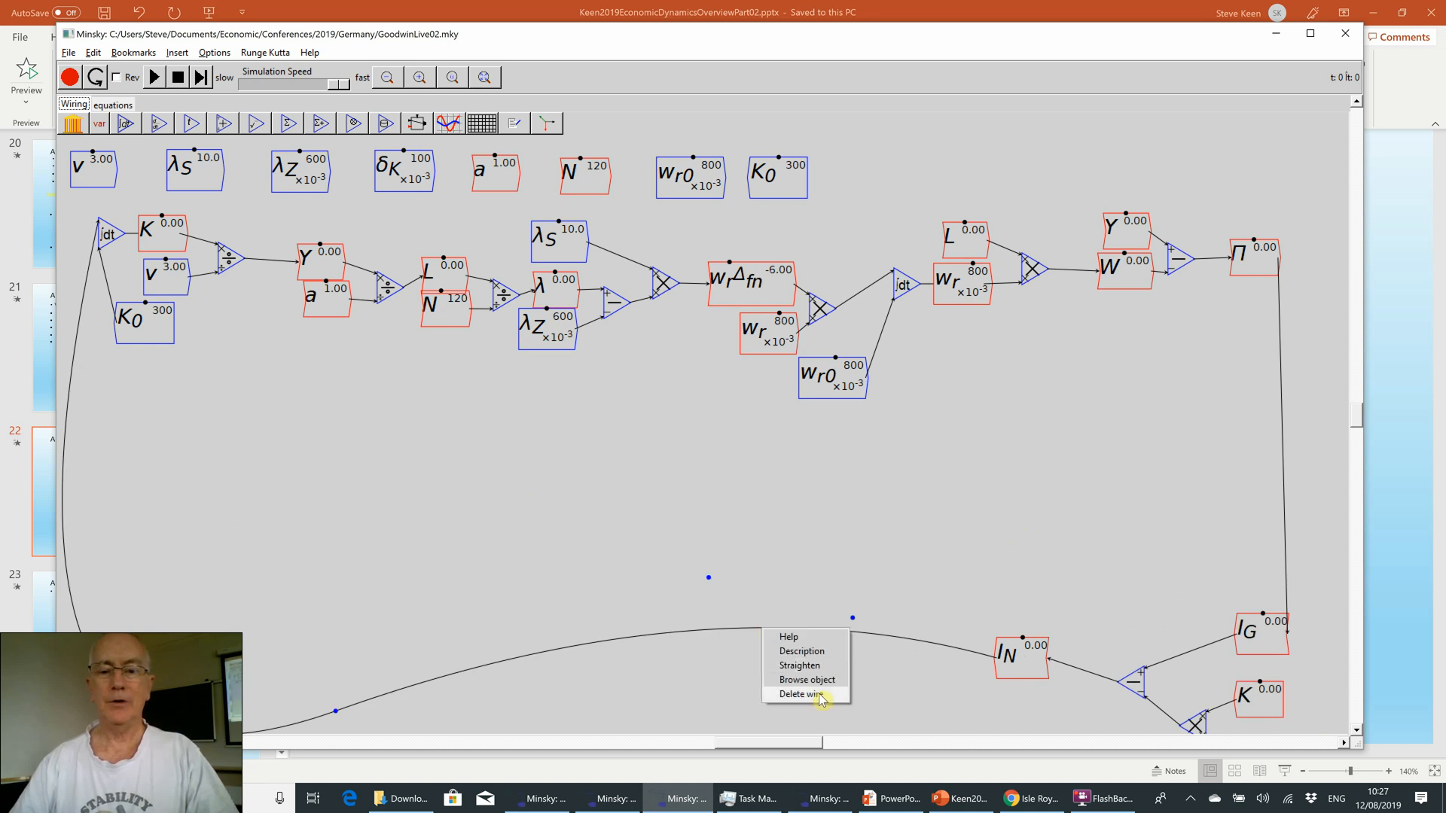
click(801, 694)
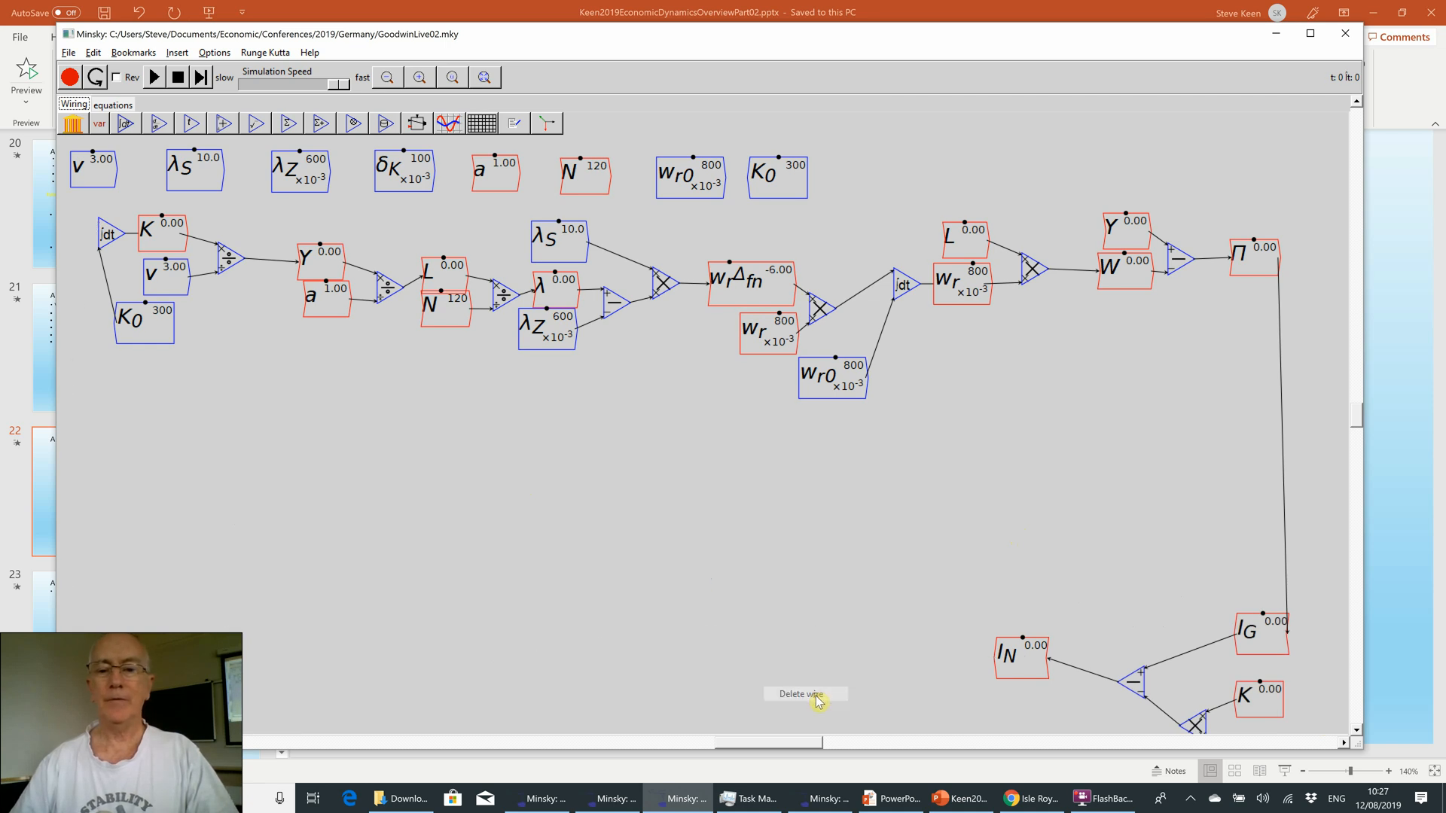
- Place a copy of I_N just before the K integral and flip it to face the integral
right_click(1004, 655)
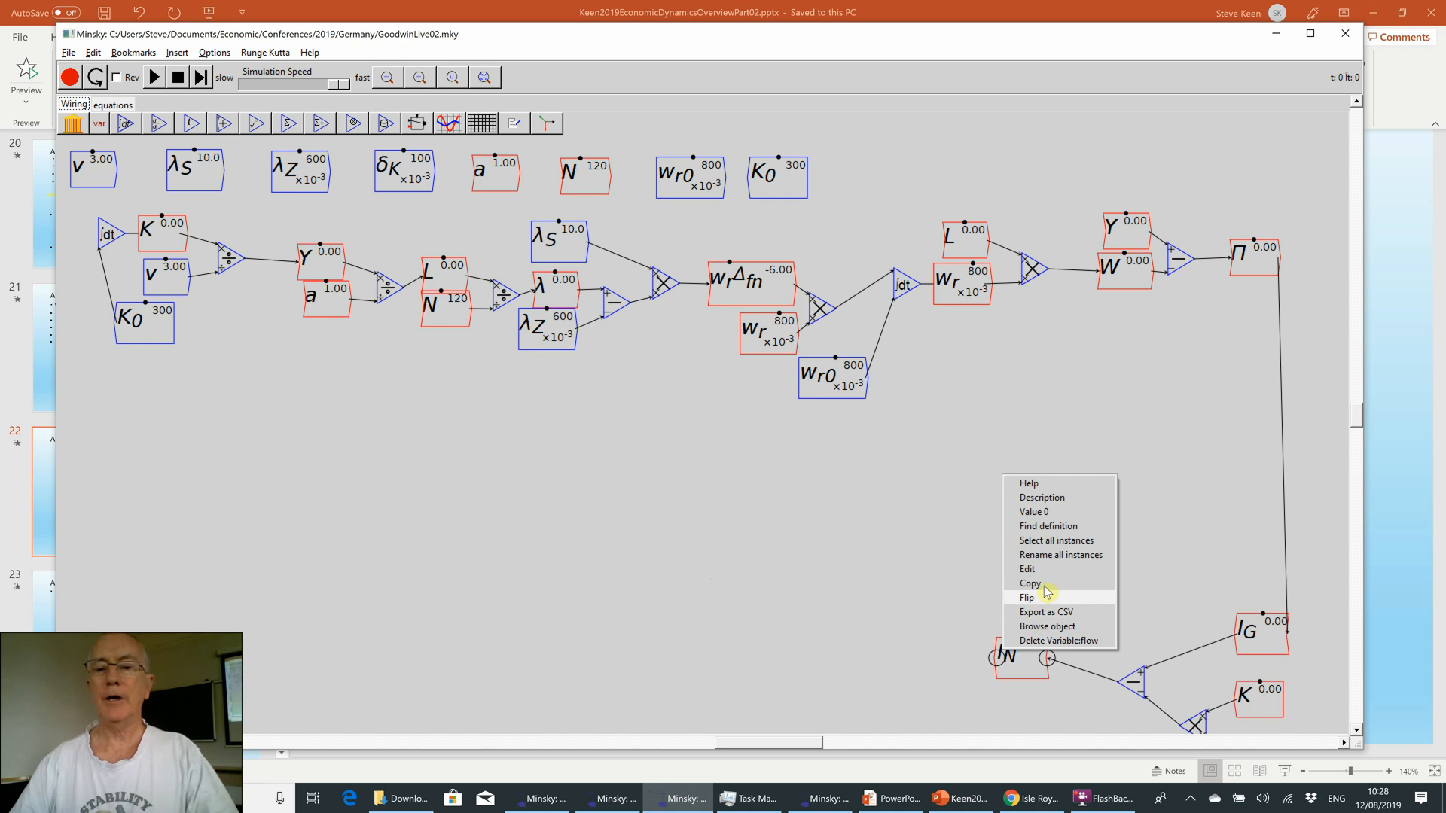
click(1030, 584)
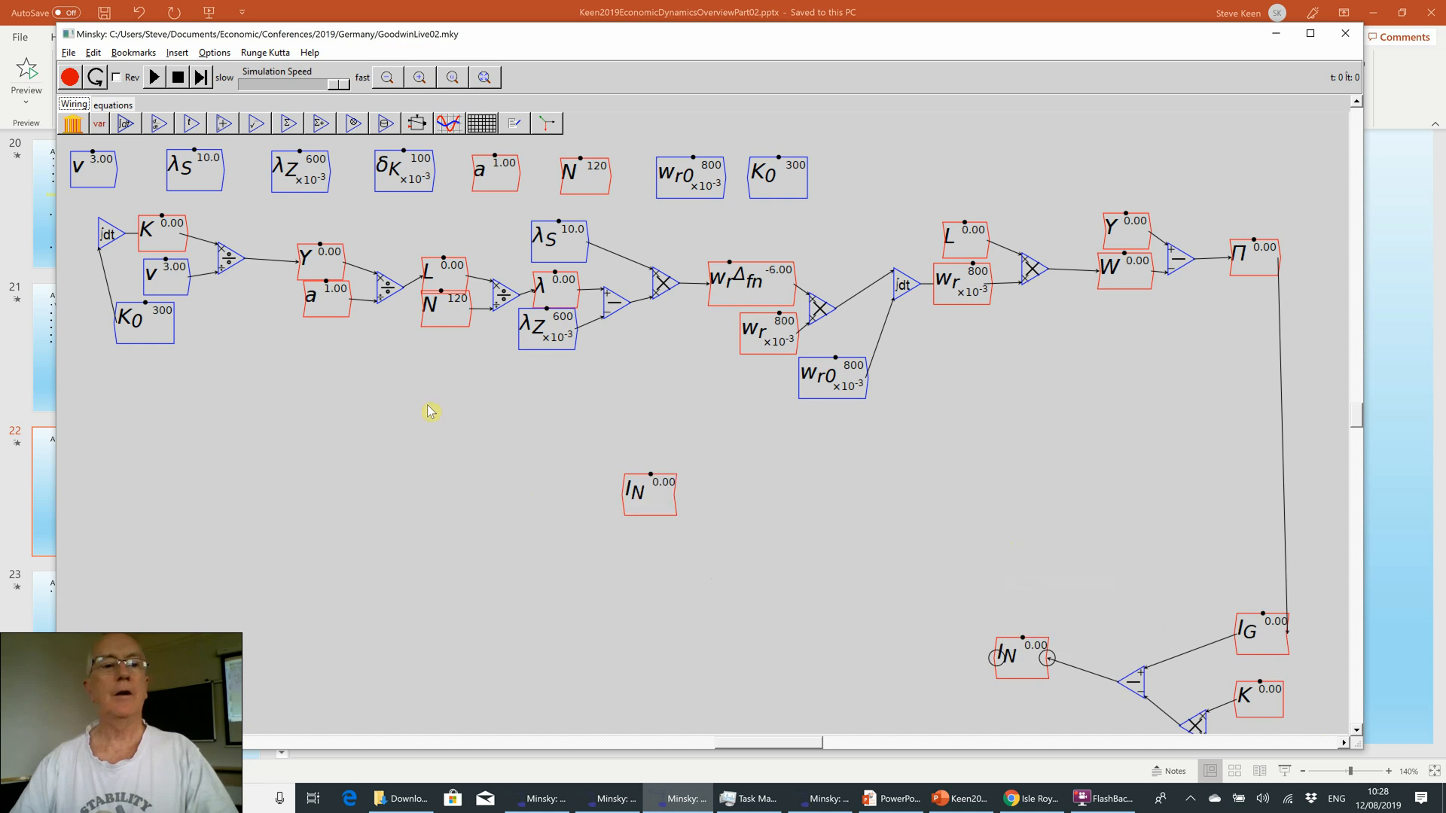
right_click(60, 238)
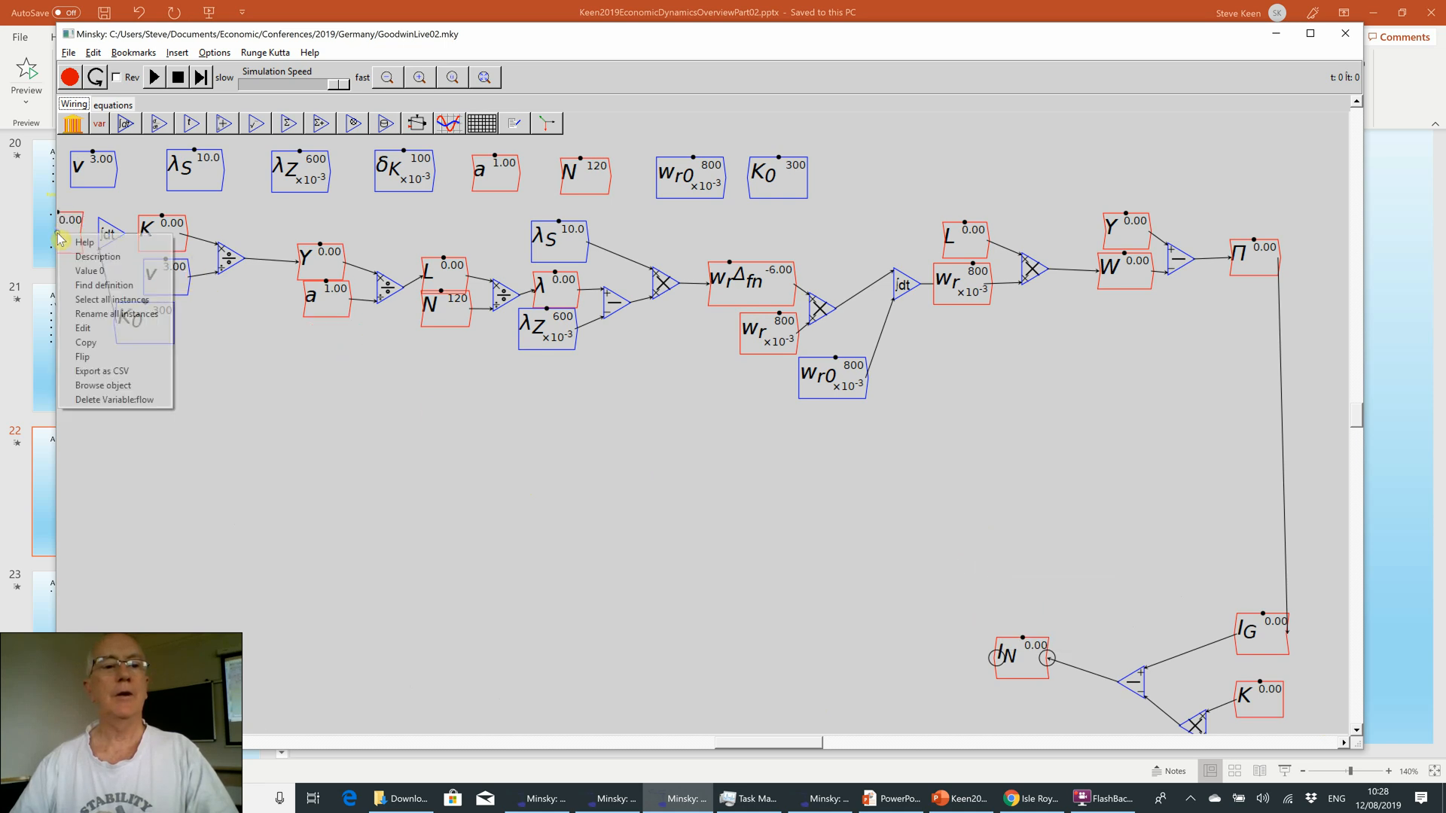
click(95, 358)
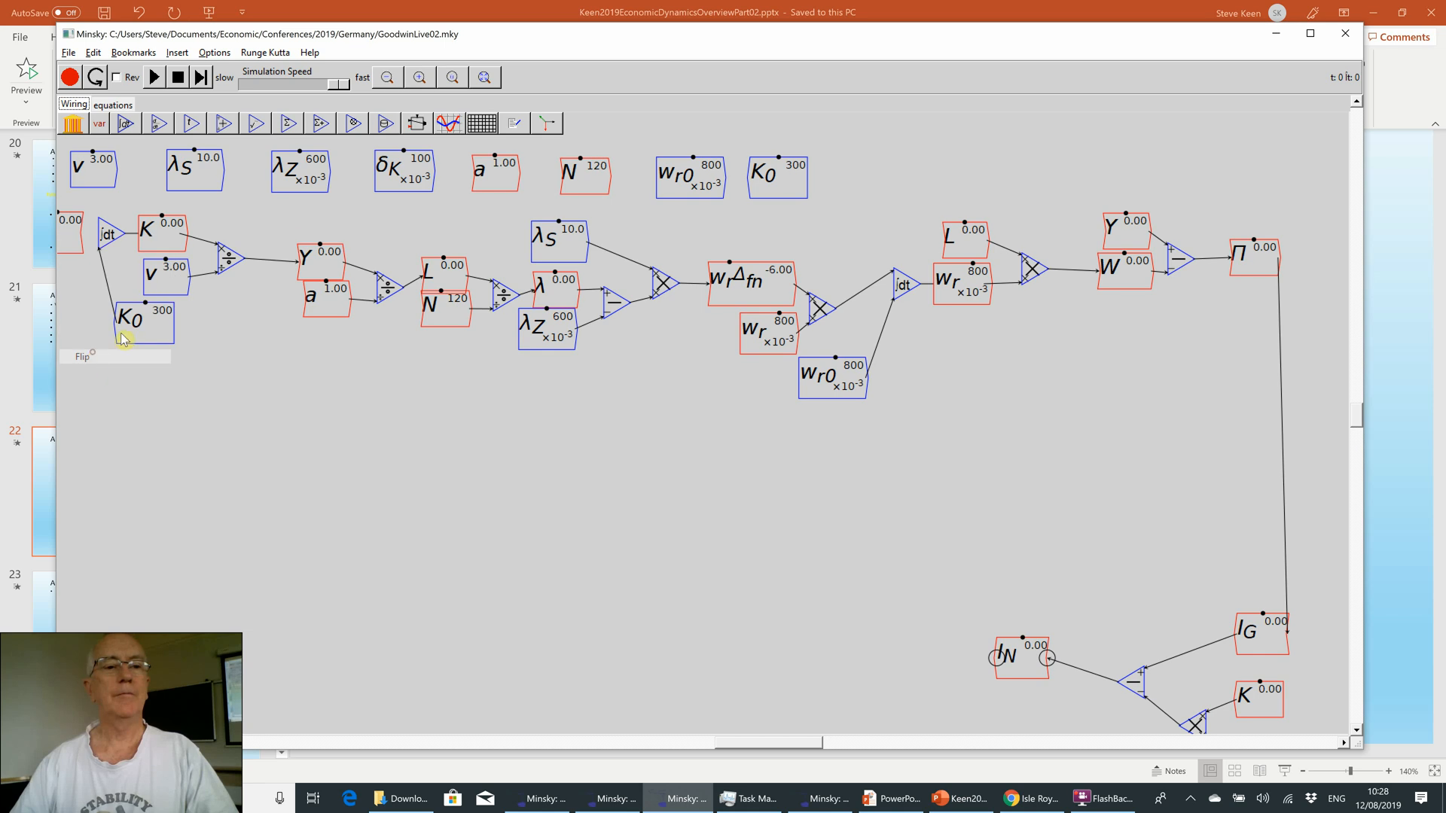
- Wire the I_N copy into the K integral's input and align the original I_N beside the subtraction block
click(490, 77)
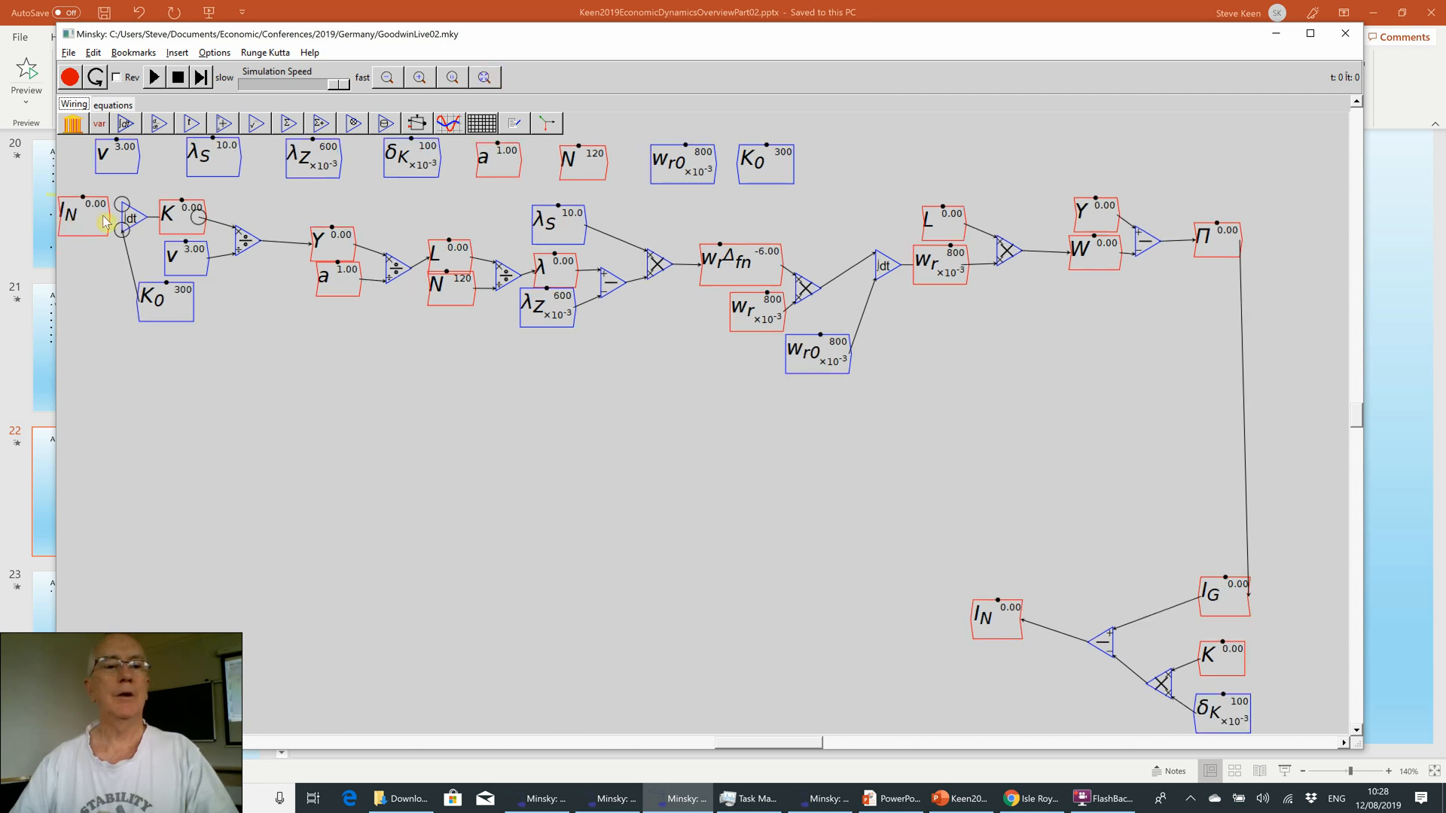
drag(93, 227, 89, 219)
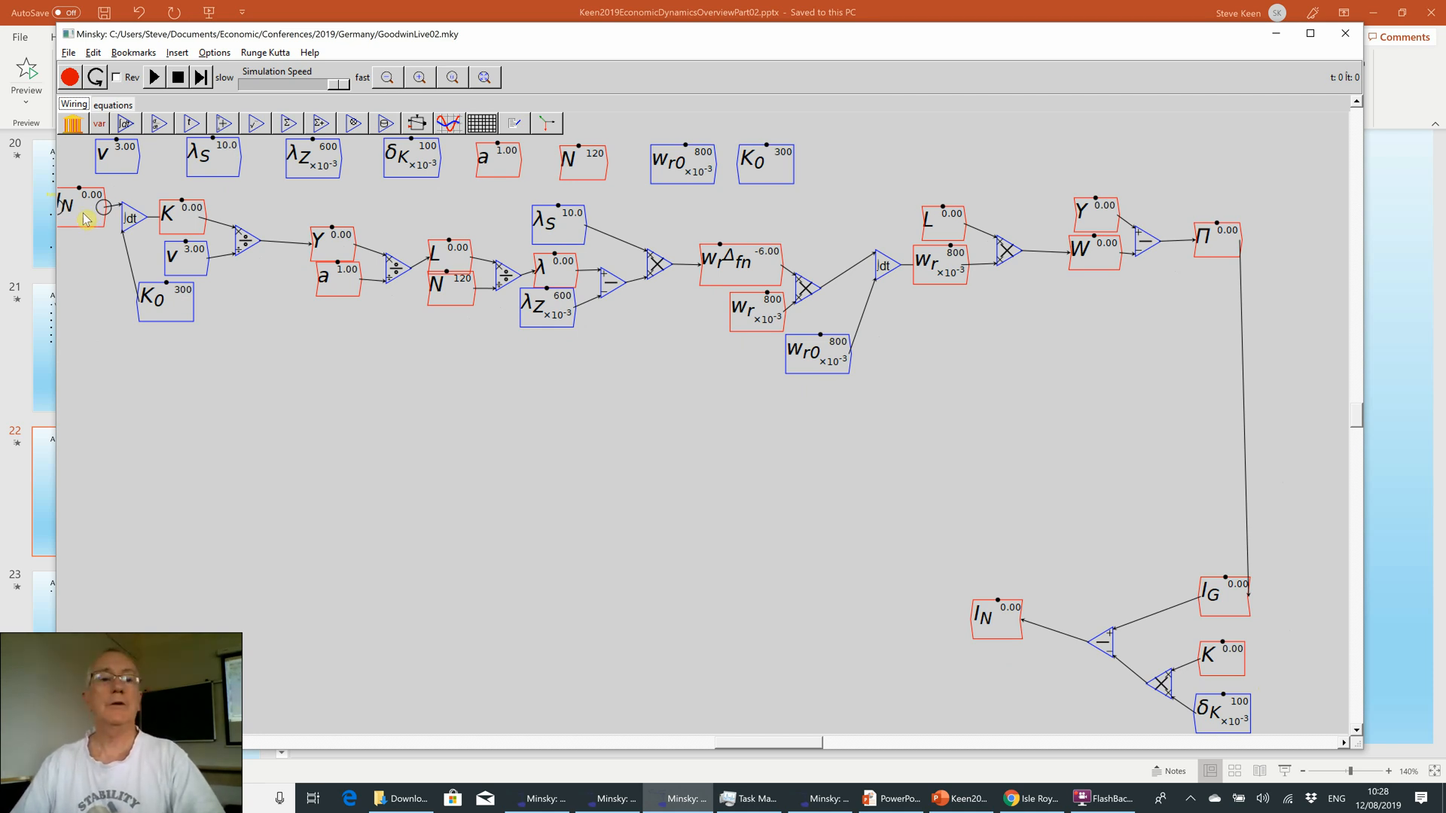
click(484, 78)
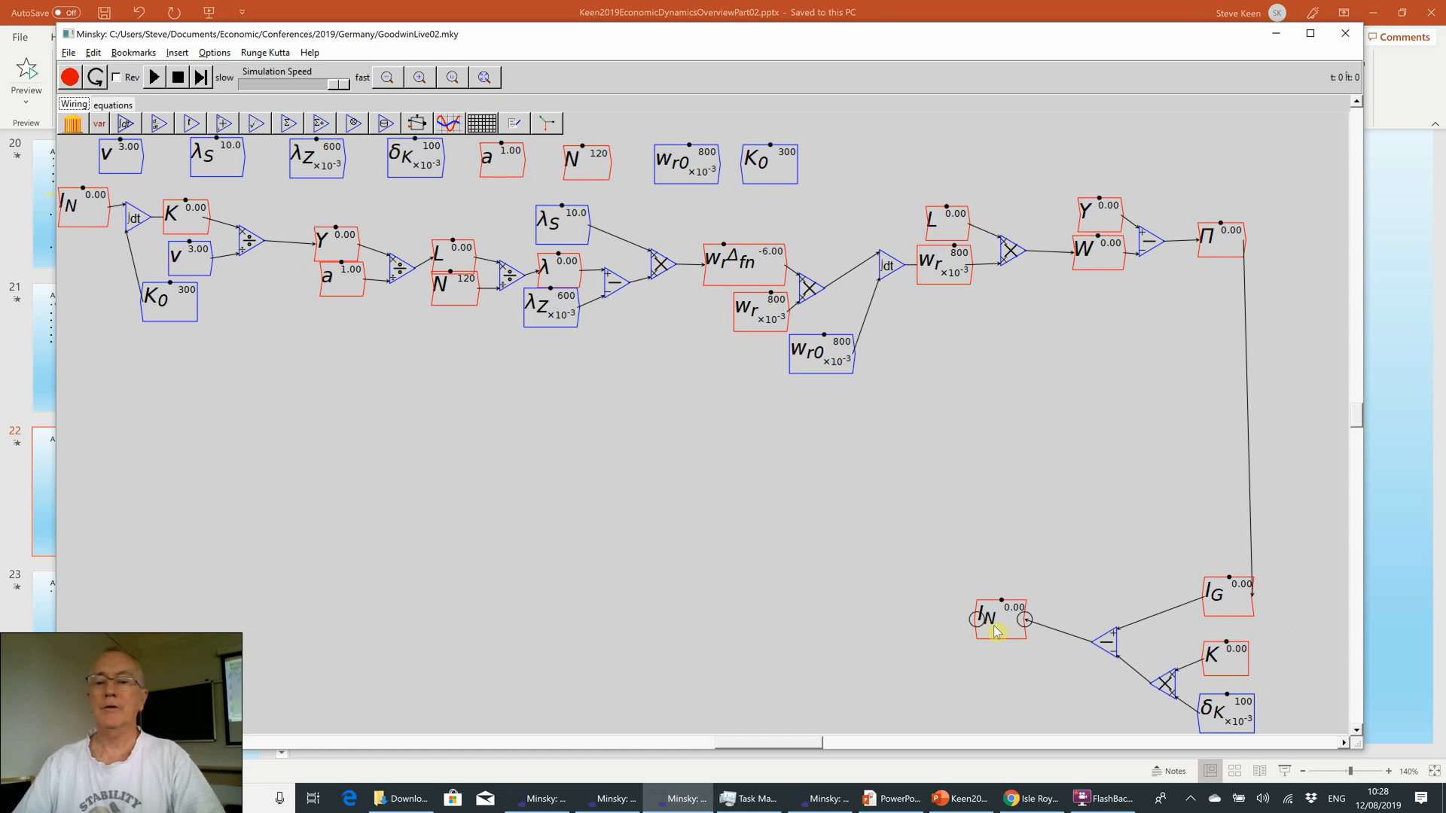
drag(986, 623, 1033, 645)
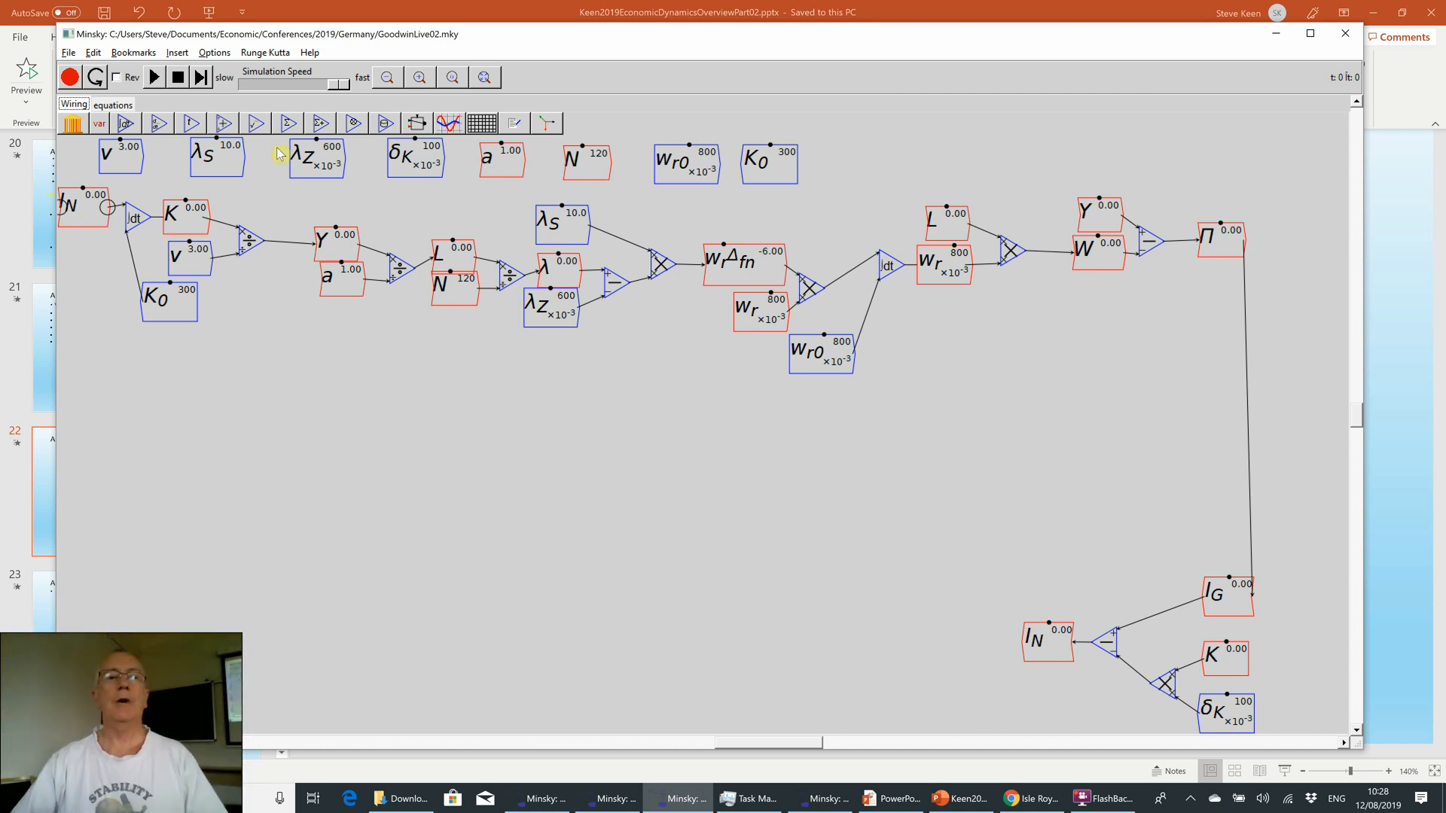
- Place a plot below the employment section and wire a copy of λ into its black vertical-axis input
click(448, 123)
click(407, 461)
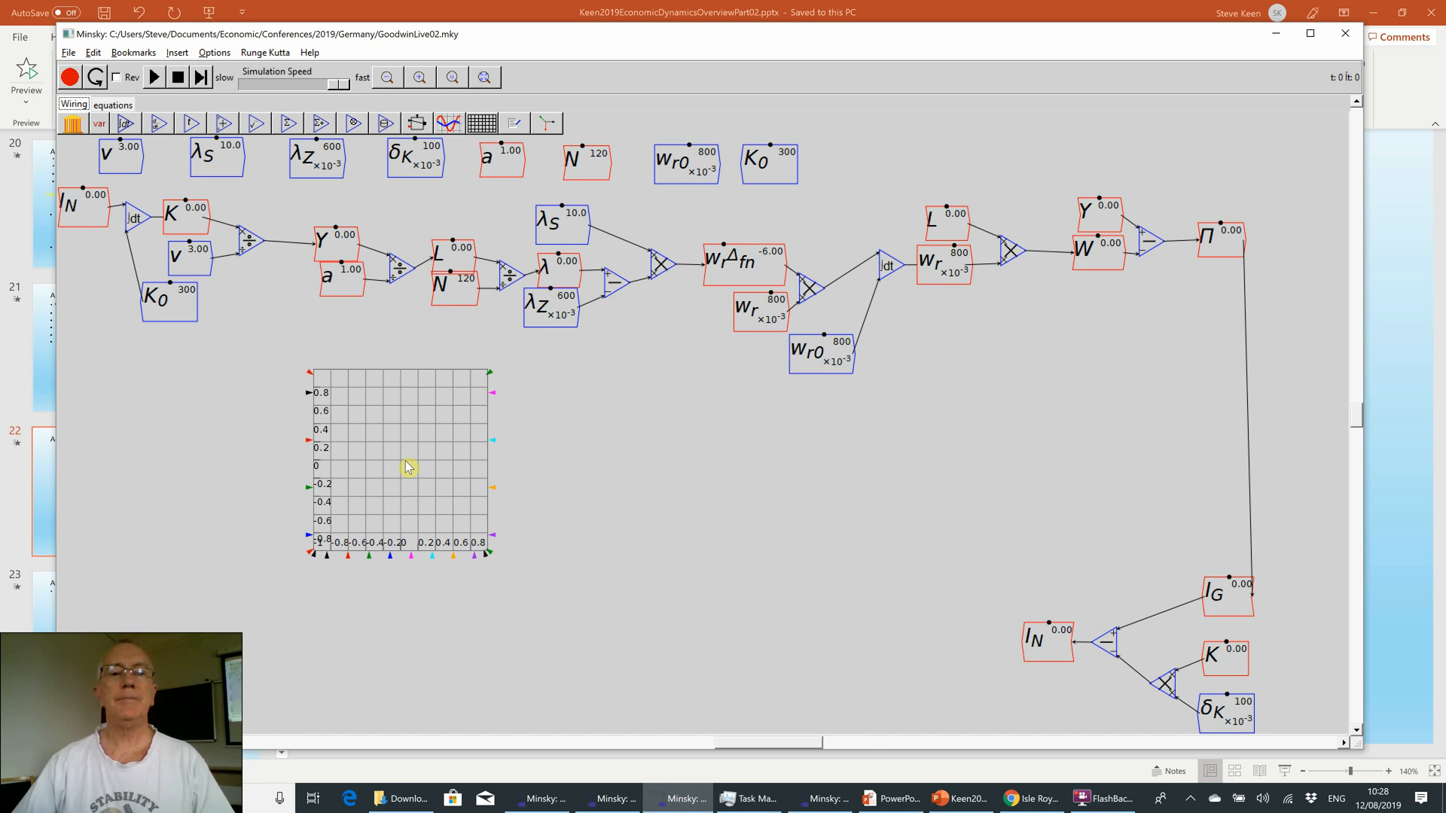
right_click(560, 272)
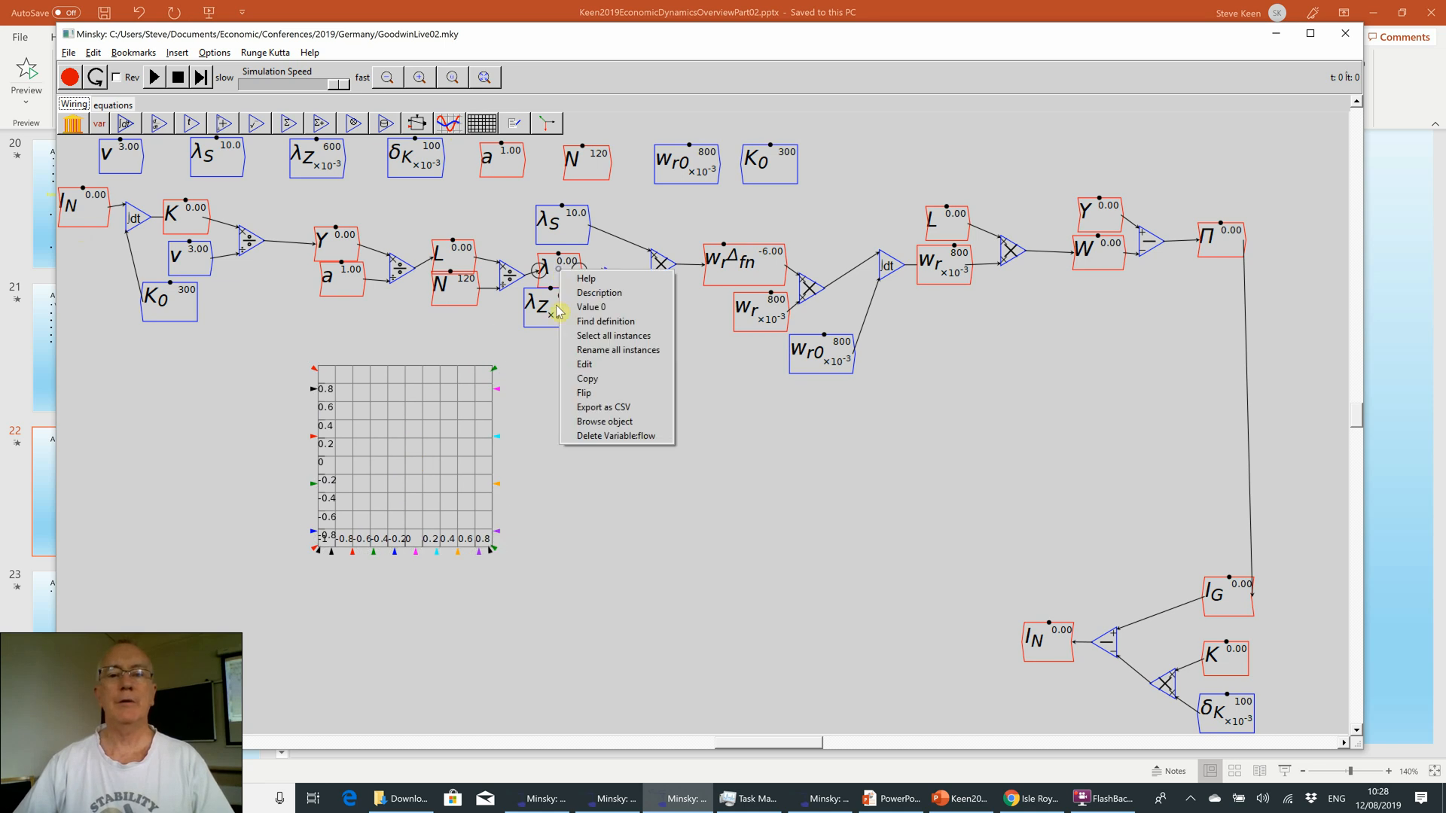
click(588, 379)
click(258, 382)
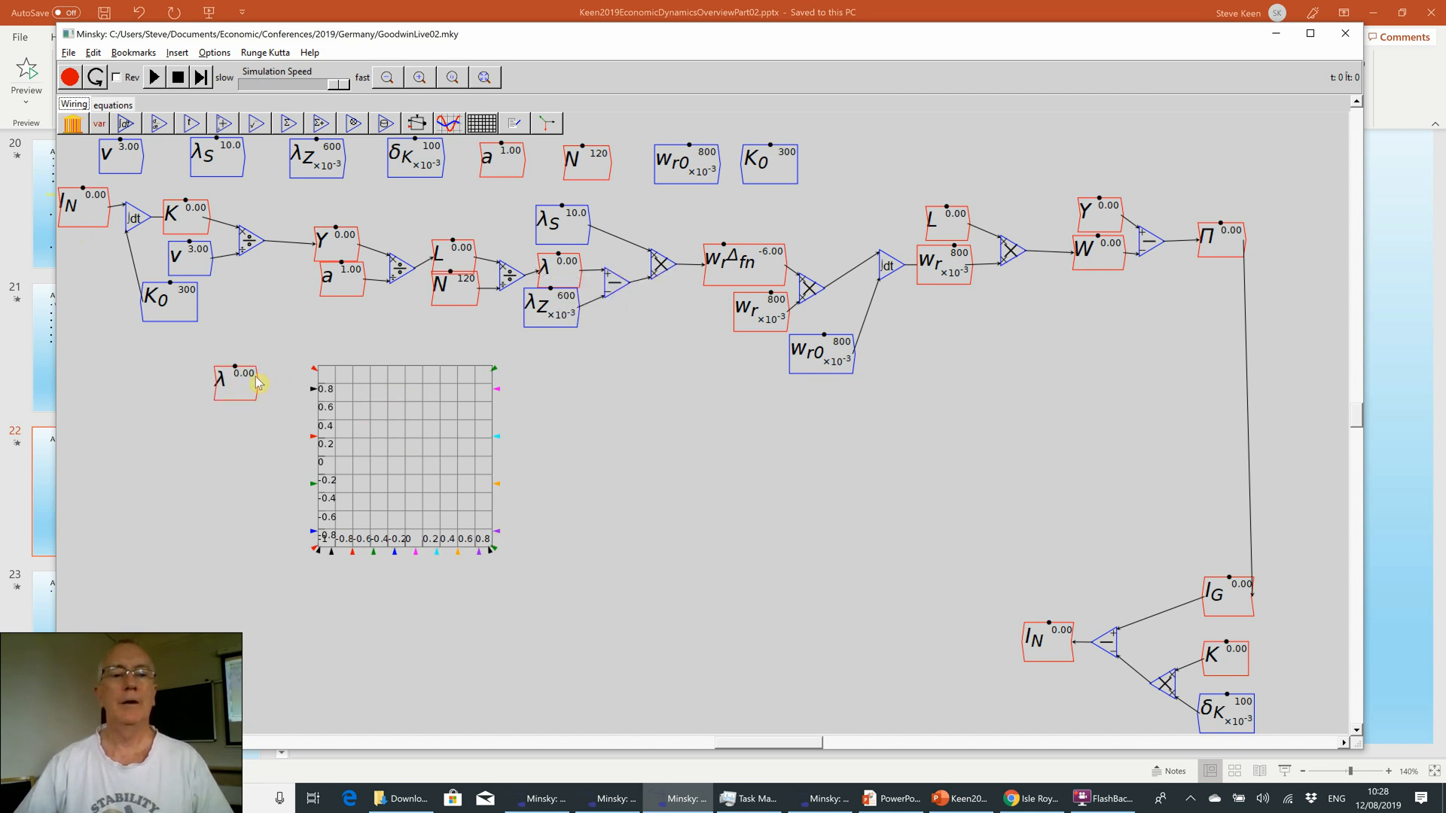
drag(256, 384, 313, 389)
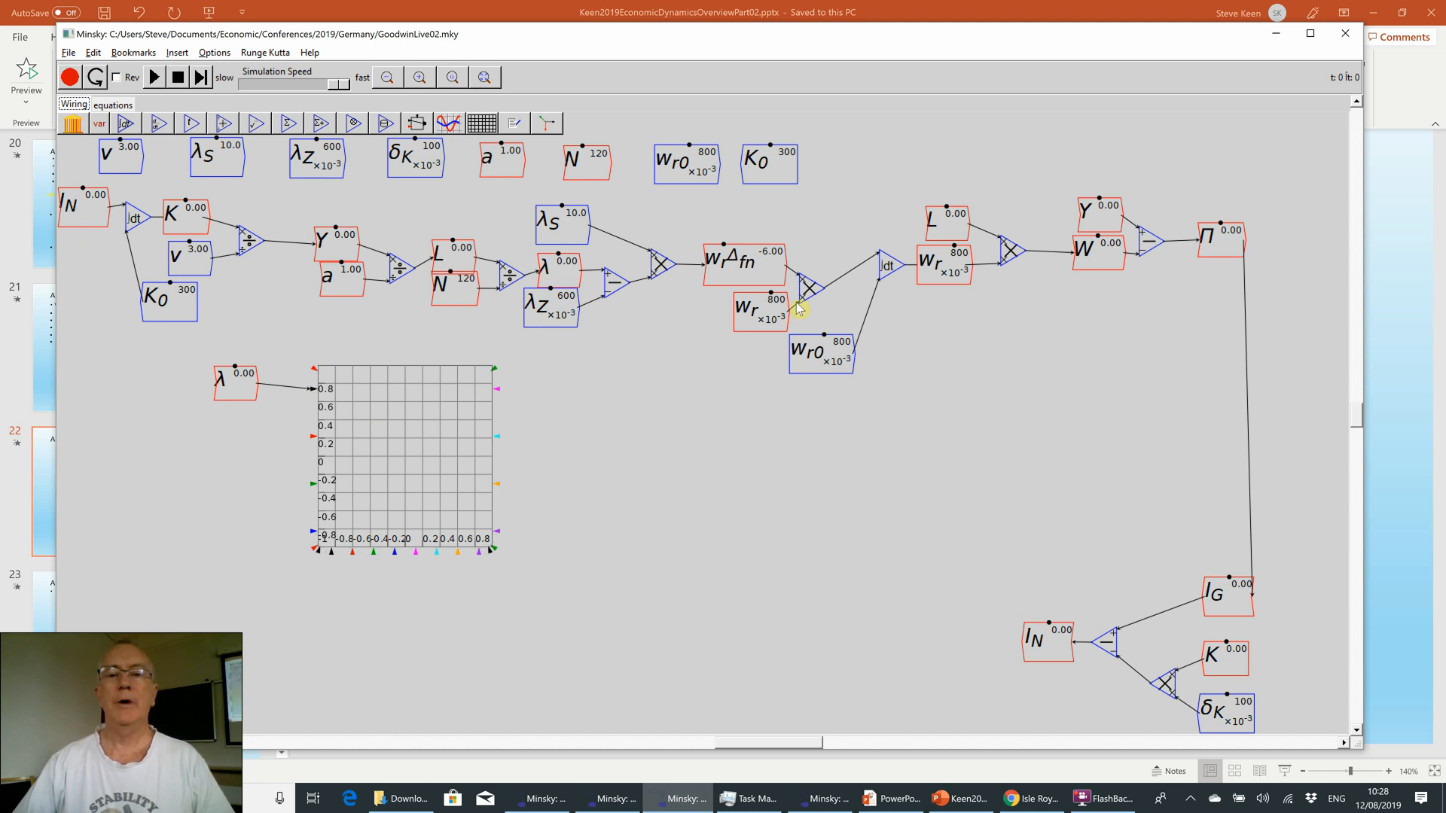
- Place a copy of w_r below λ beside the plot and wire it into the plot's red vertical-axis input
right_click(772, 309)
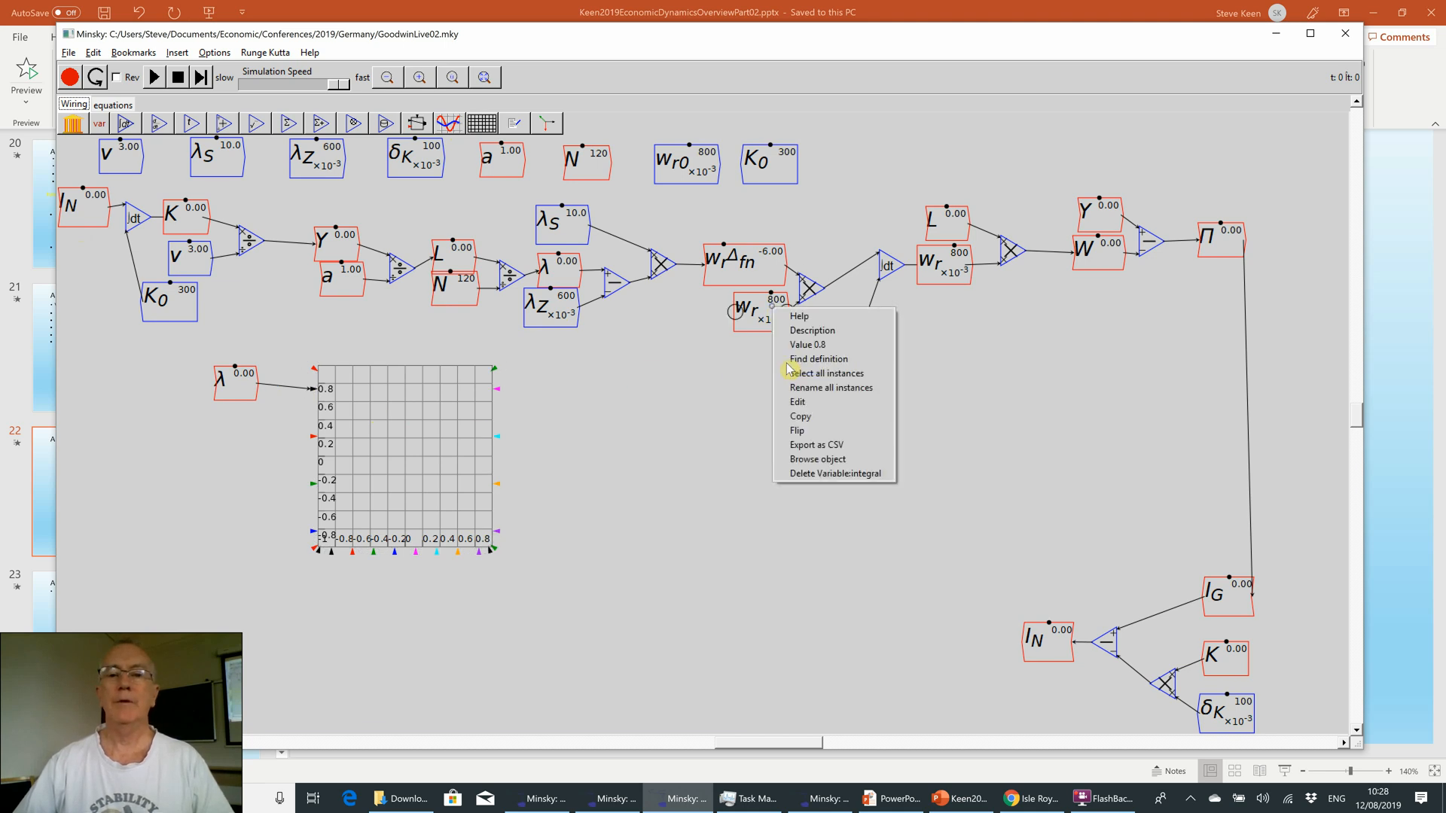
click(796, 418)
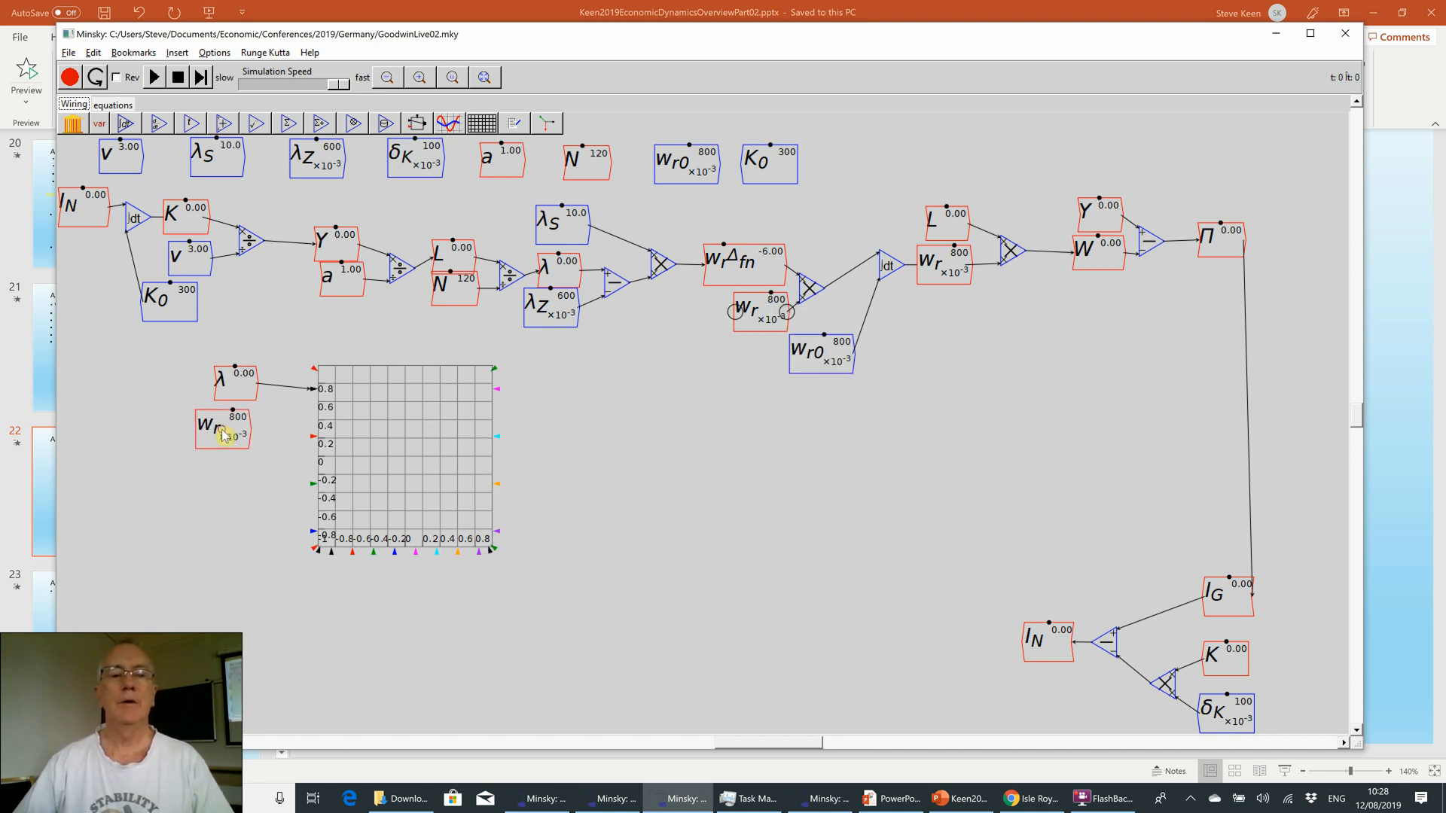
click(224, 435)
mouse_move(249, 429)
mouse_down()
mouse_move(354, 452)
mouse_move(340, 451)
mouse_up()
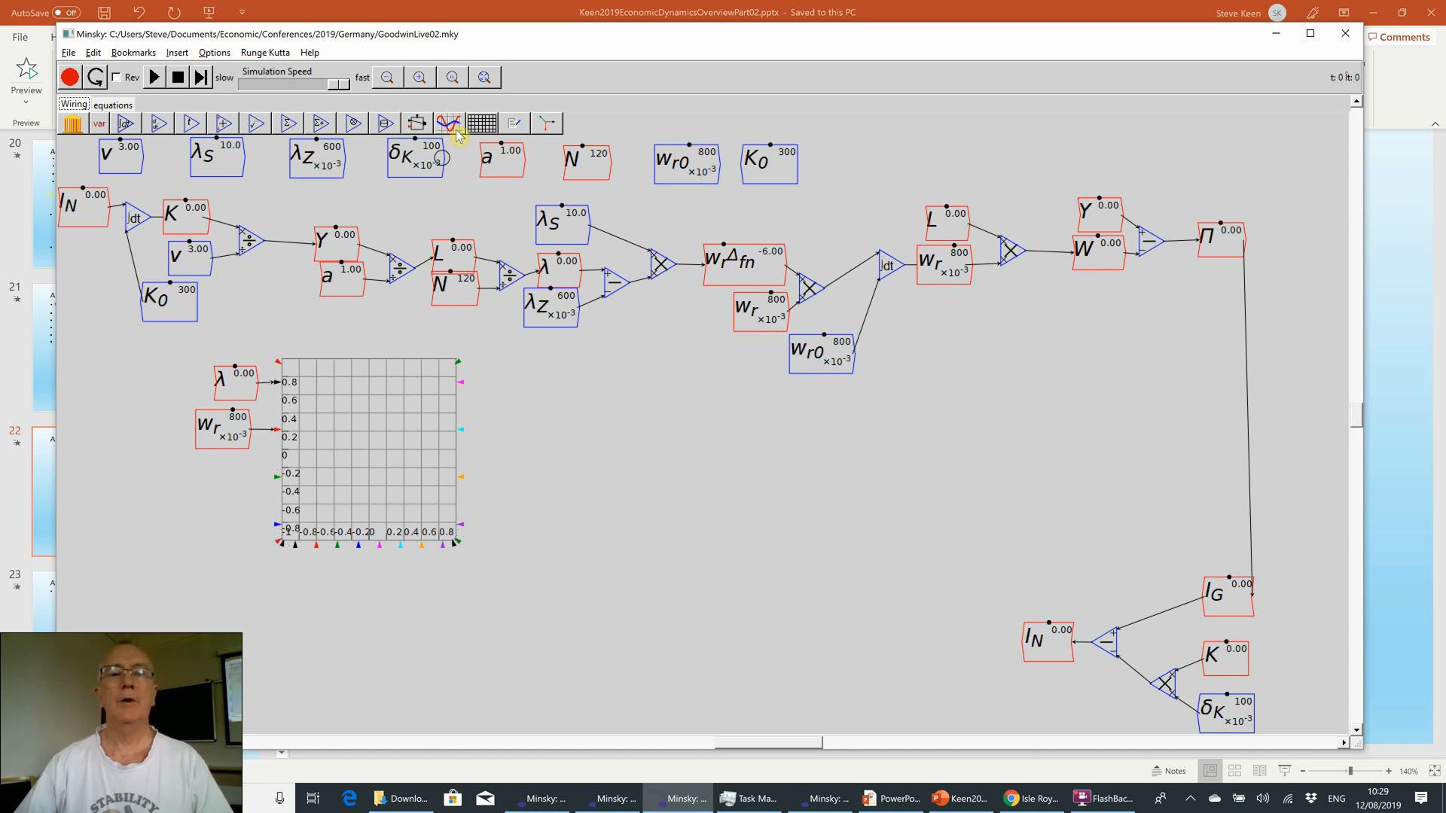
- Place a second plot beside the first and wire a copy of λ into its green horizontal-axis input
click(663, 452)
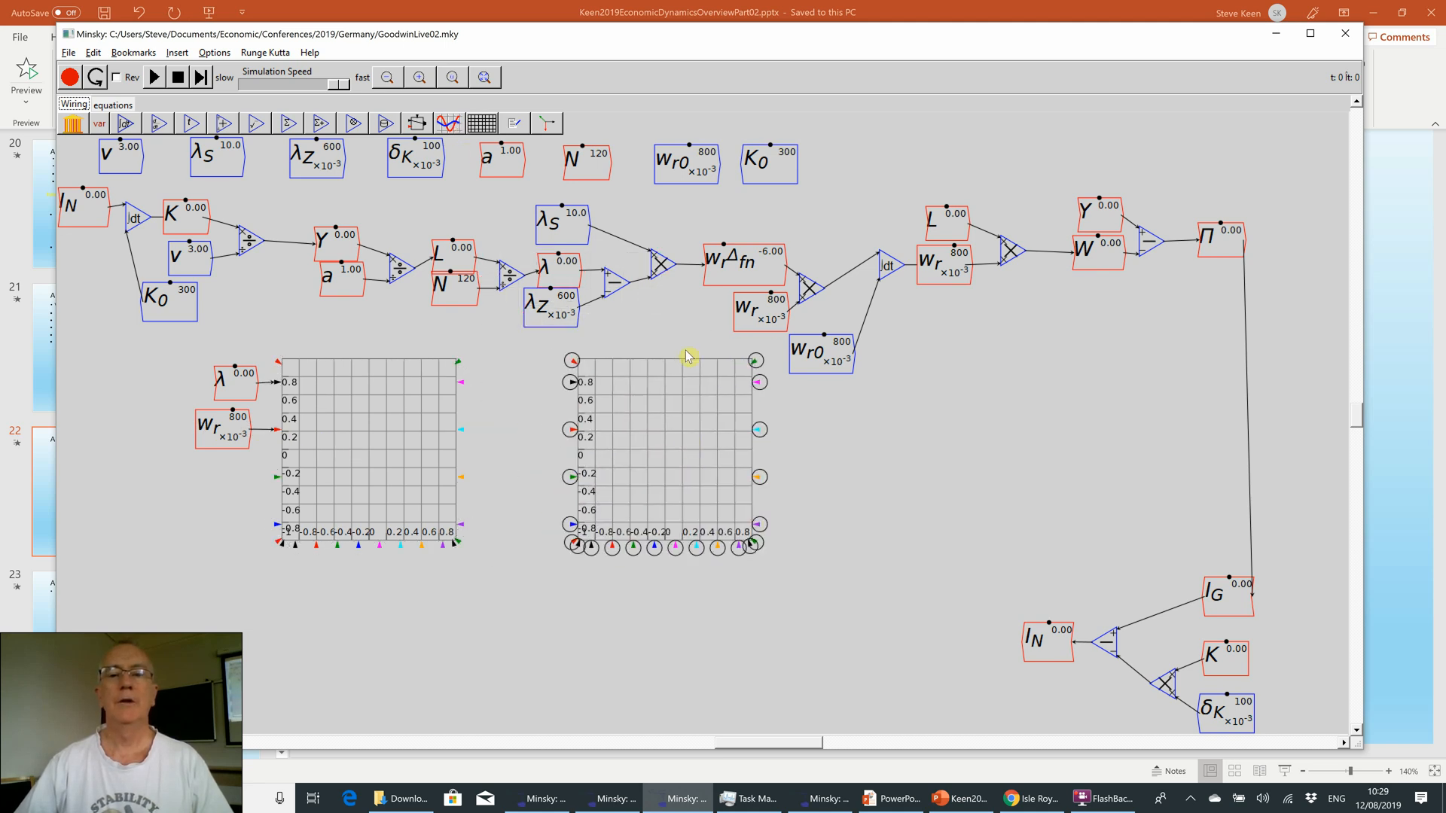
right_click(553, 271)
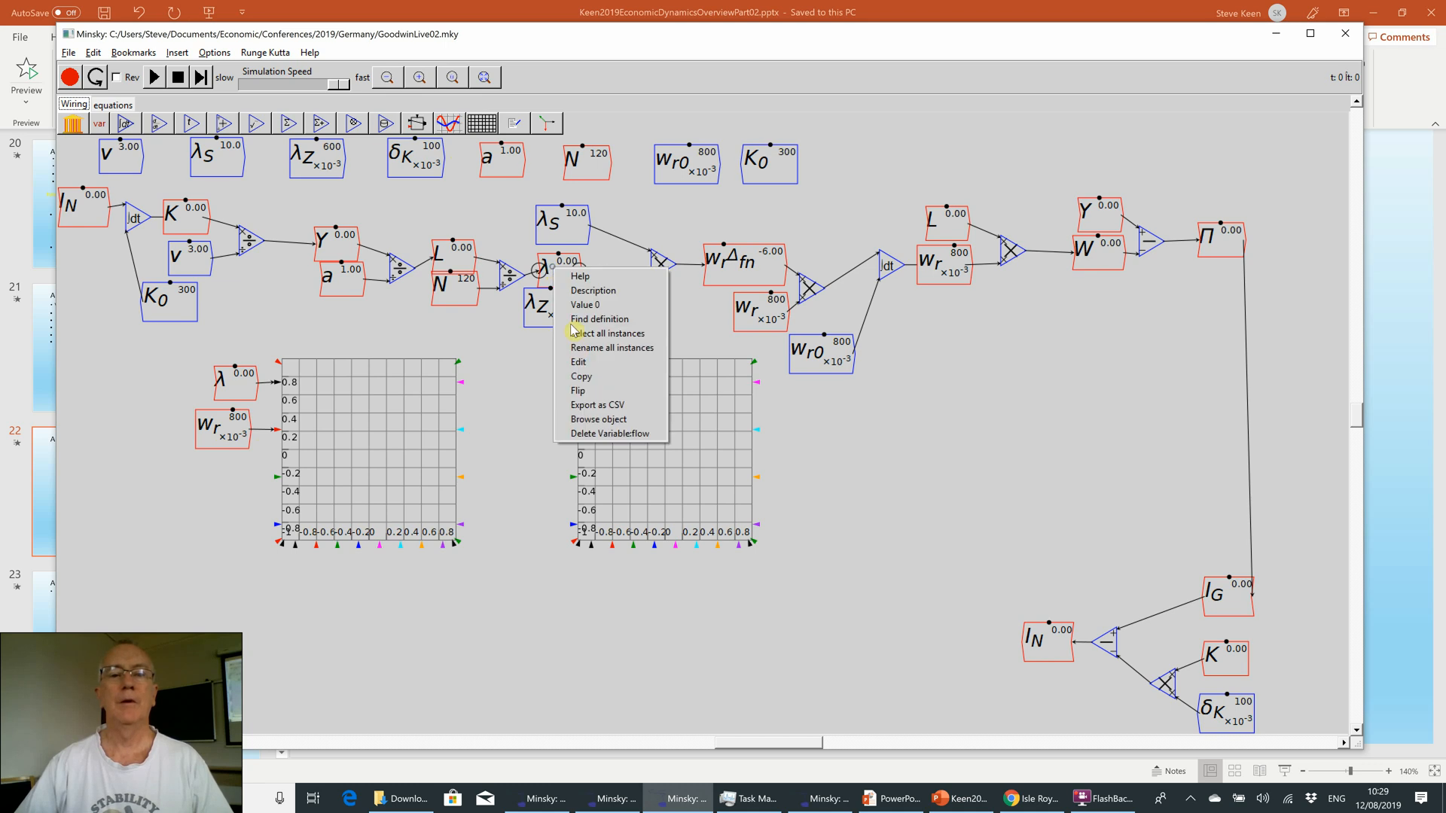
click(581, 376)
click(611, 581)
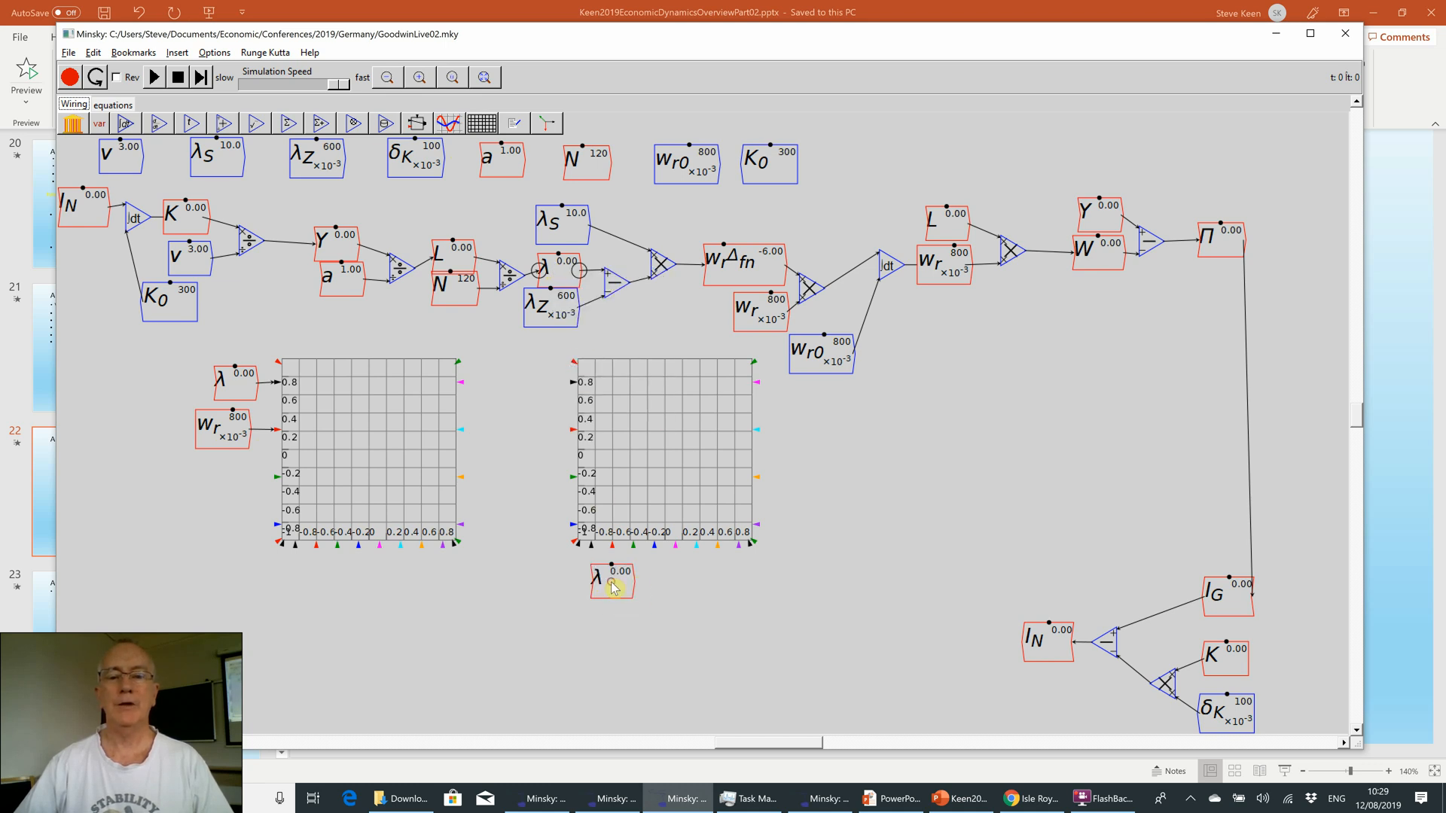
drag(637, 555, 634, 547)
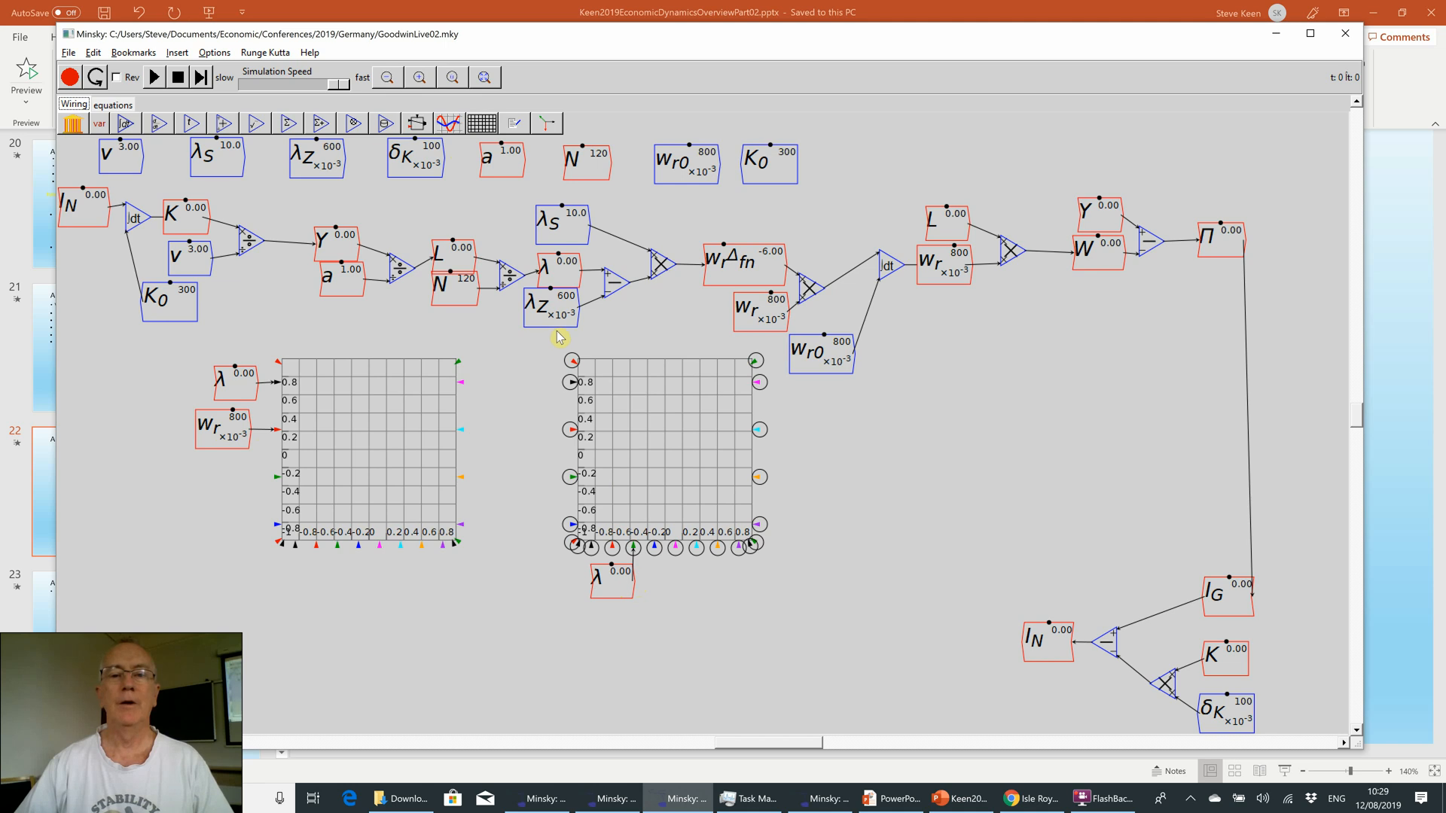
- Place a copy of w_r between the two plots and wire it into the second plot's green vertical-axis input
right_click(931, 276)
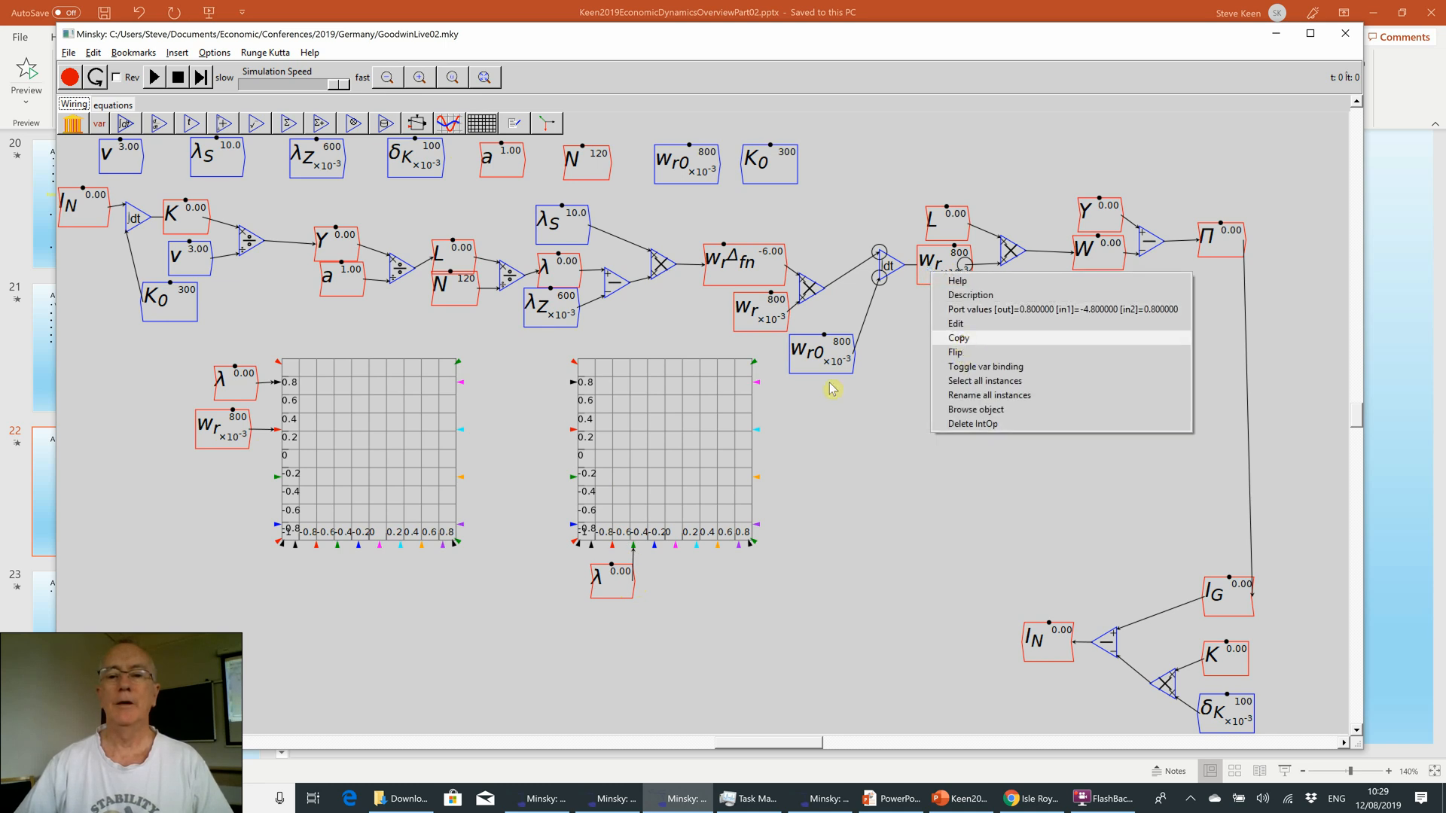
click(962, 338)
click(522, 474)
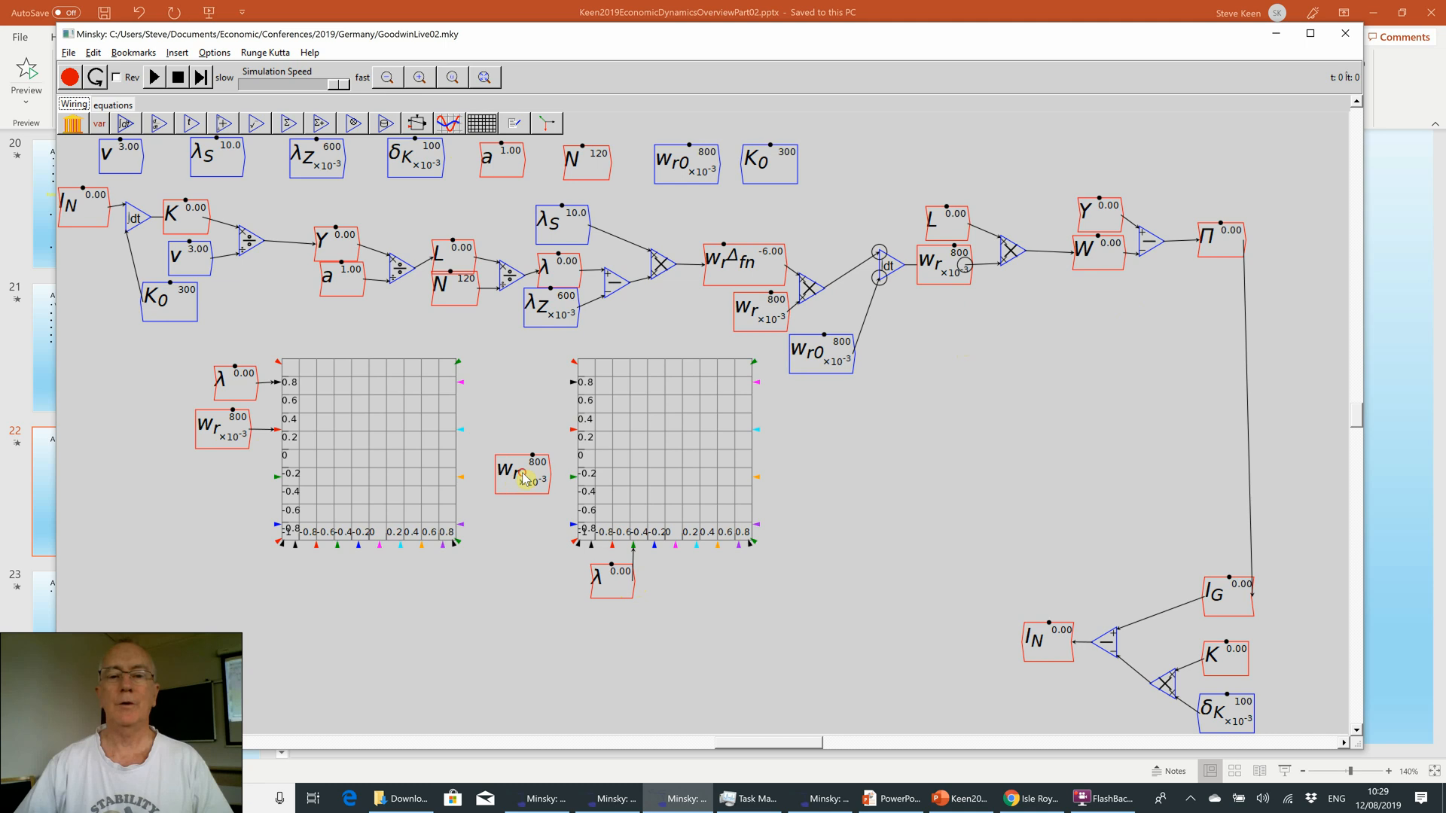
drag(552, 473, 582, 484)
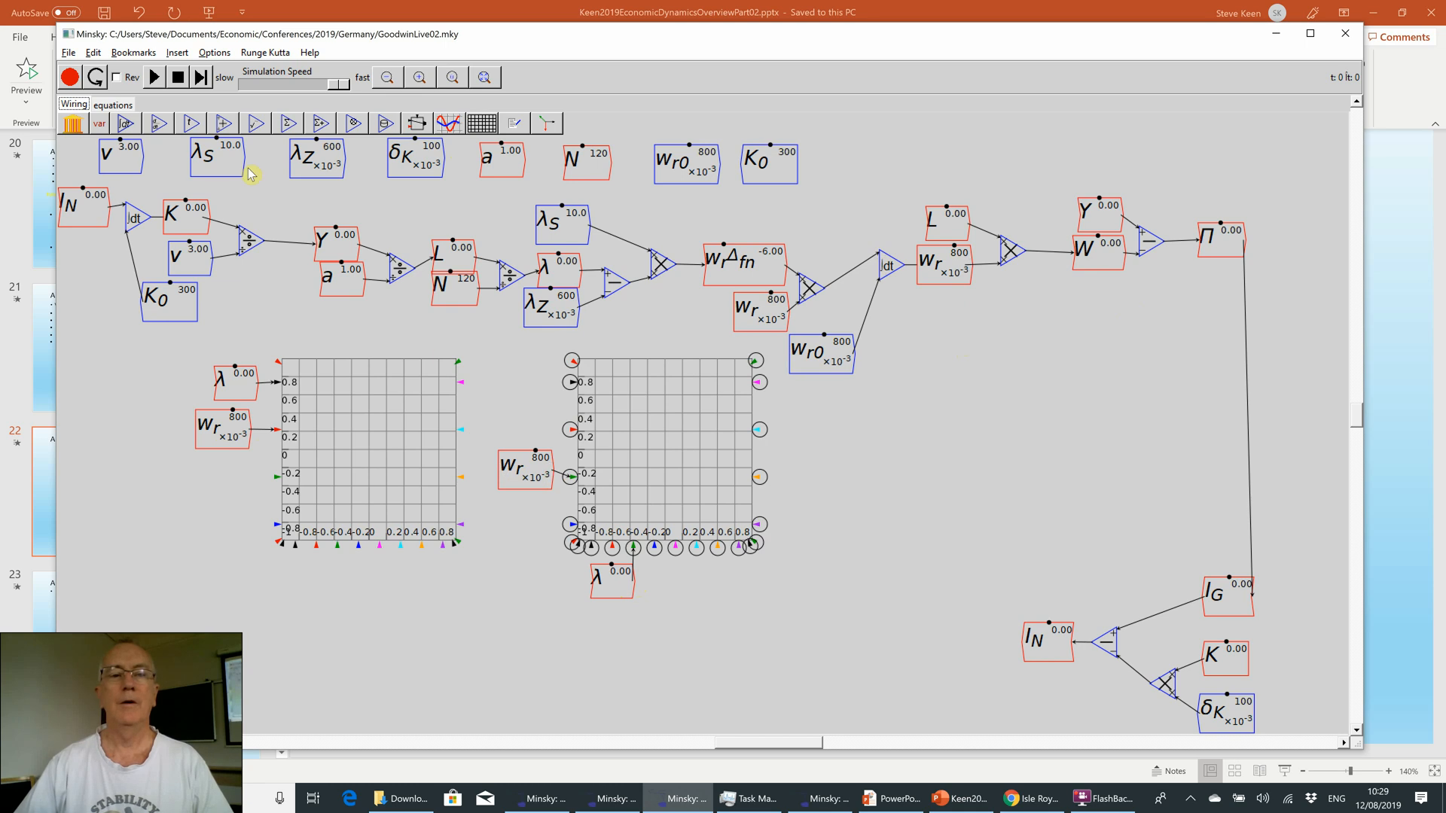
- Reset the simulation, run it to trace λ and w_r on both plots, and pause it
click(179, 79)
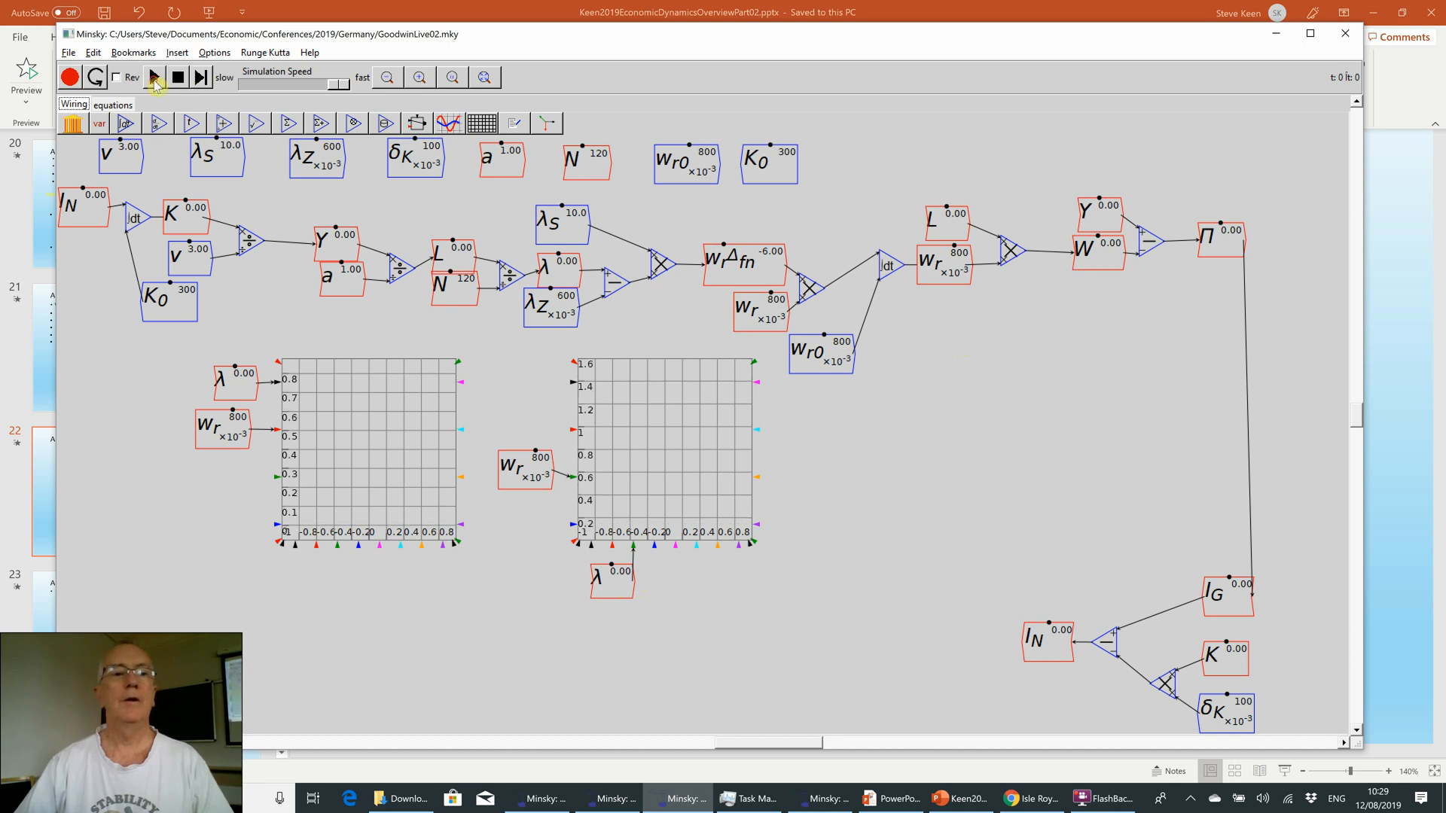
click(154, 78)
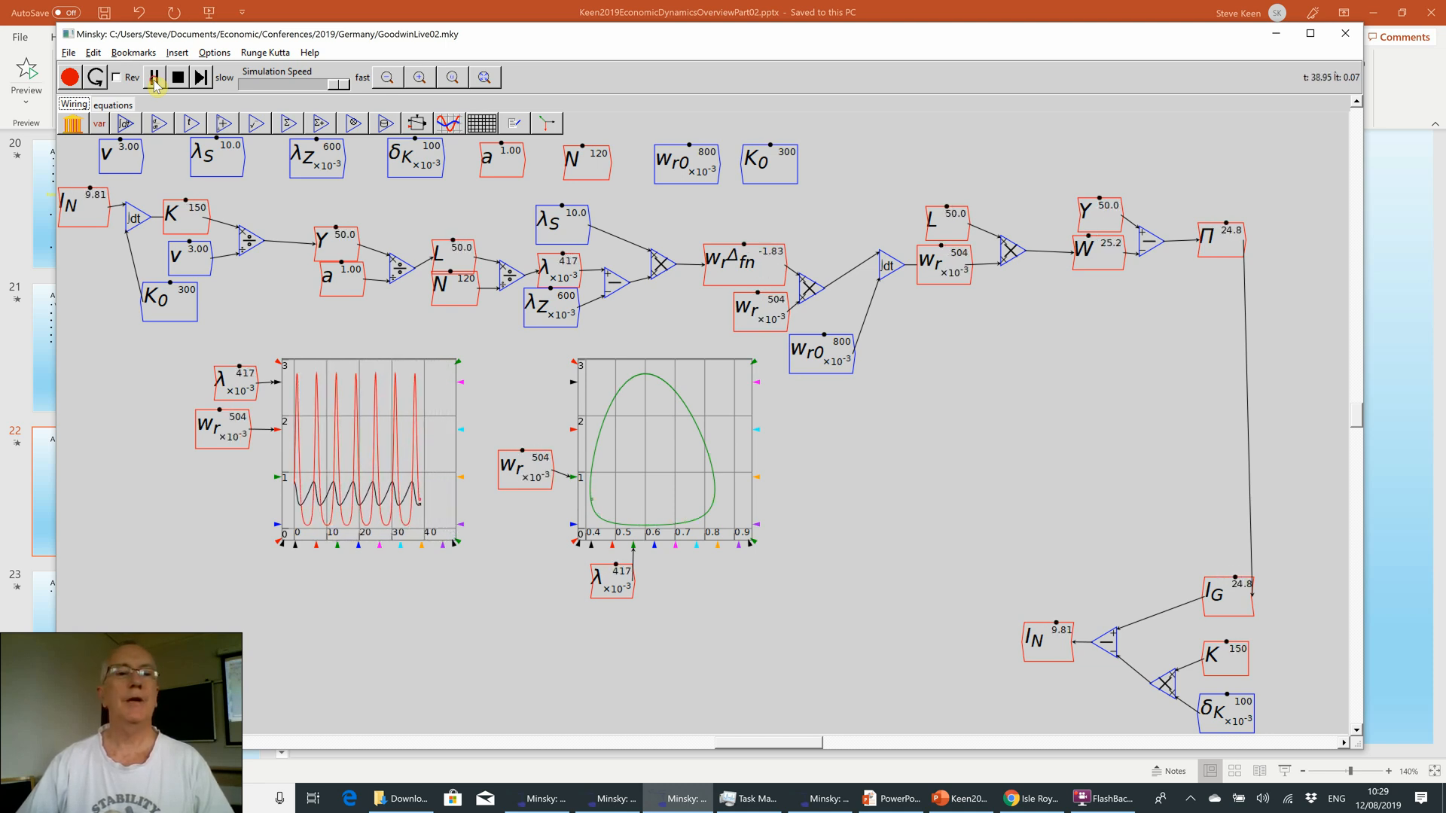
click(155, 79)
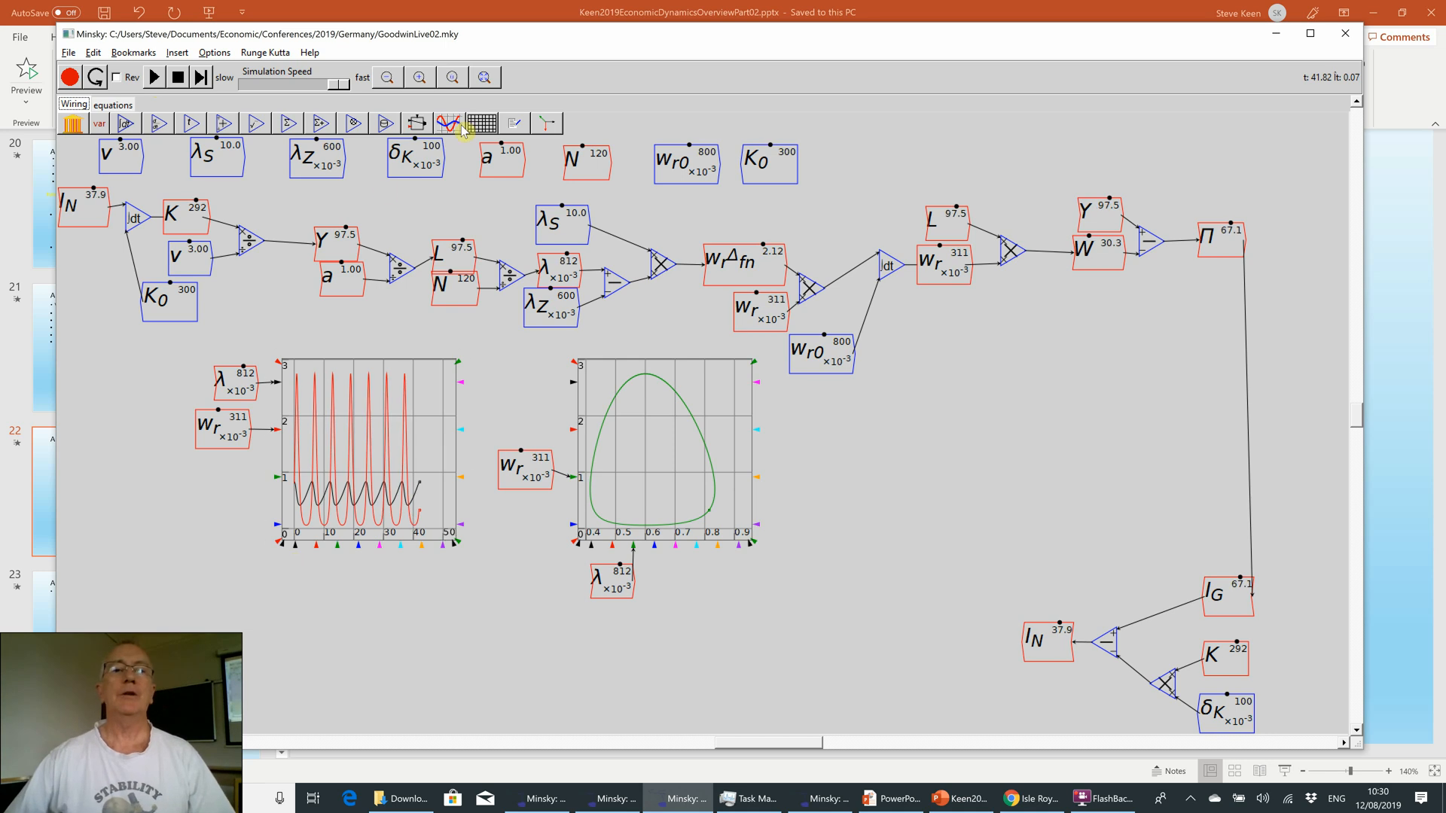
- Turn a into an integral, move it below the first plot, and place a copy of a in front of it
right_click(500, 162)
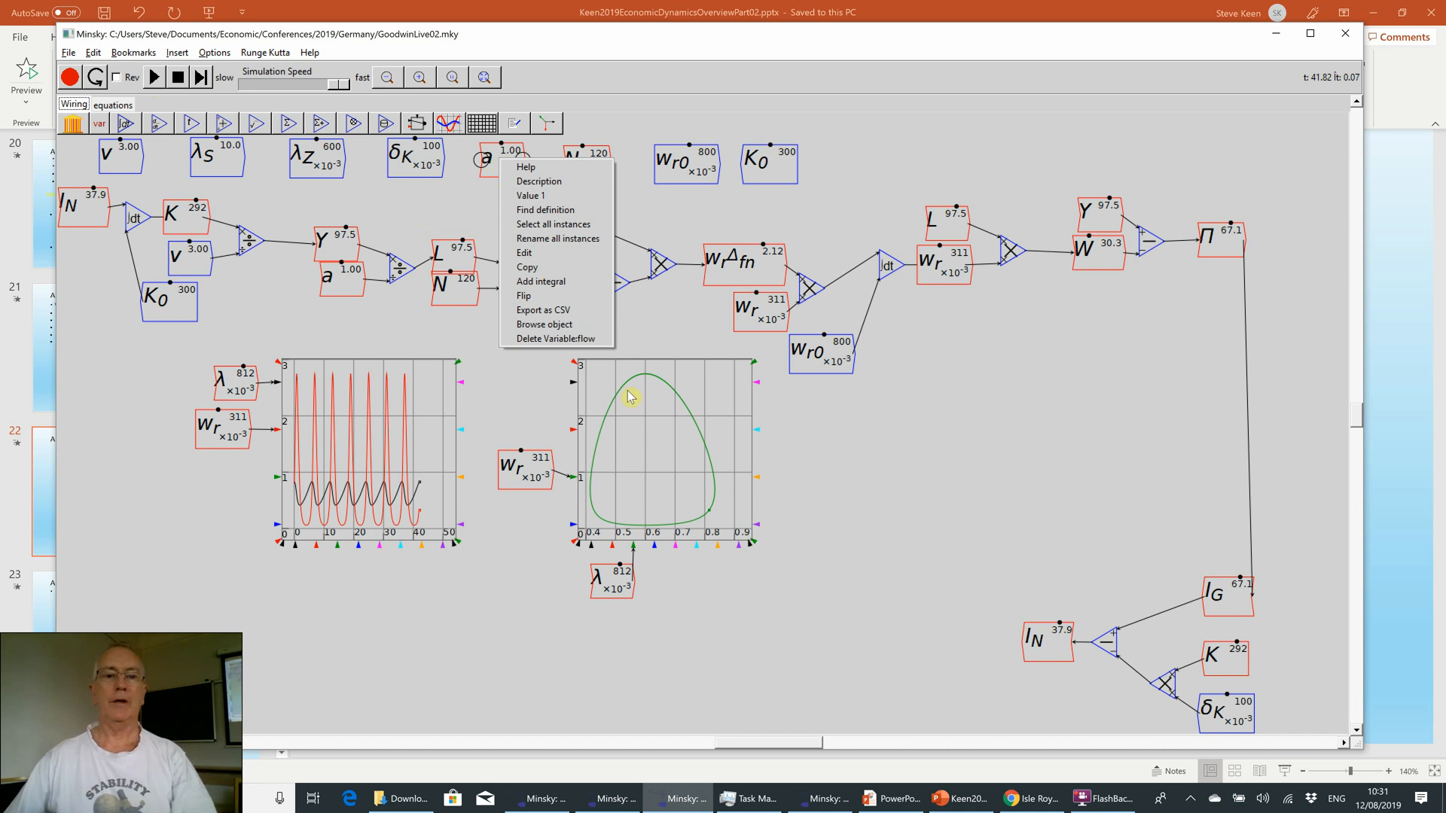
click(530, 281)
drag(551, 164, 422, 572)
drag(394, 633, 381, 624)
right_click(380, 621)
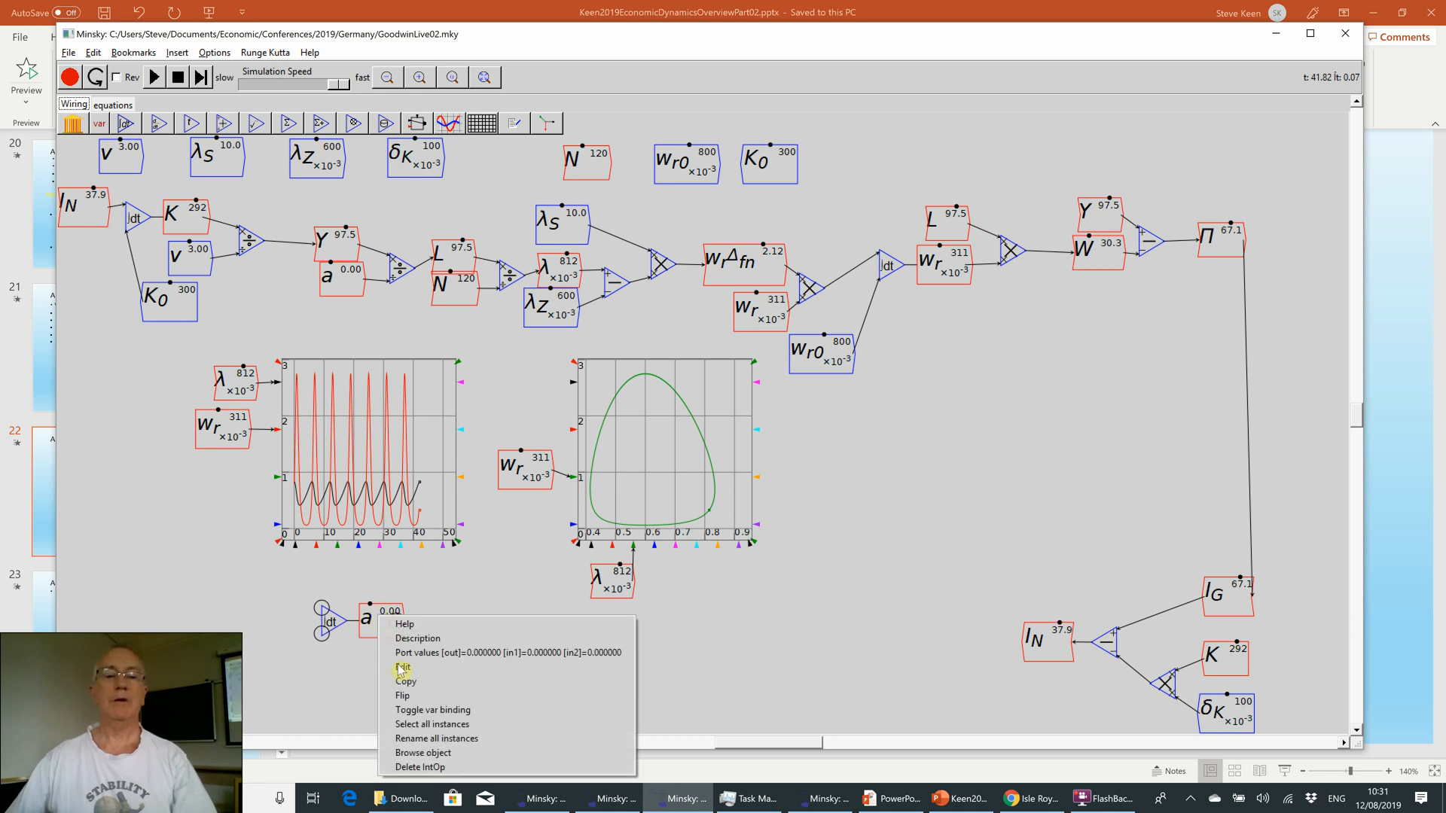
click(403, 681)
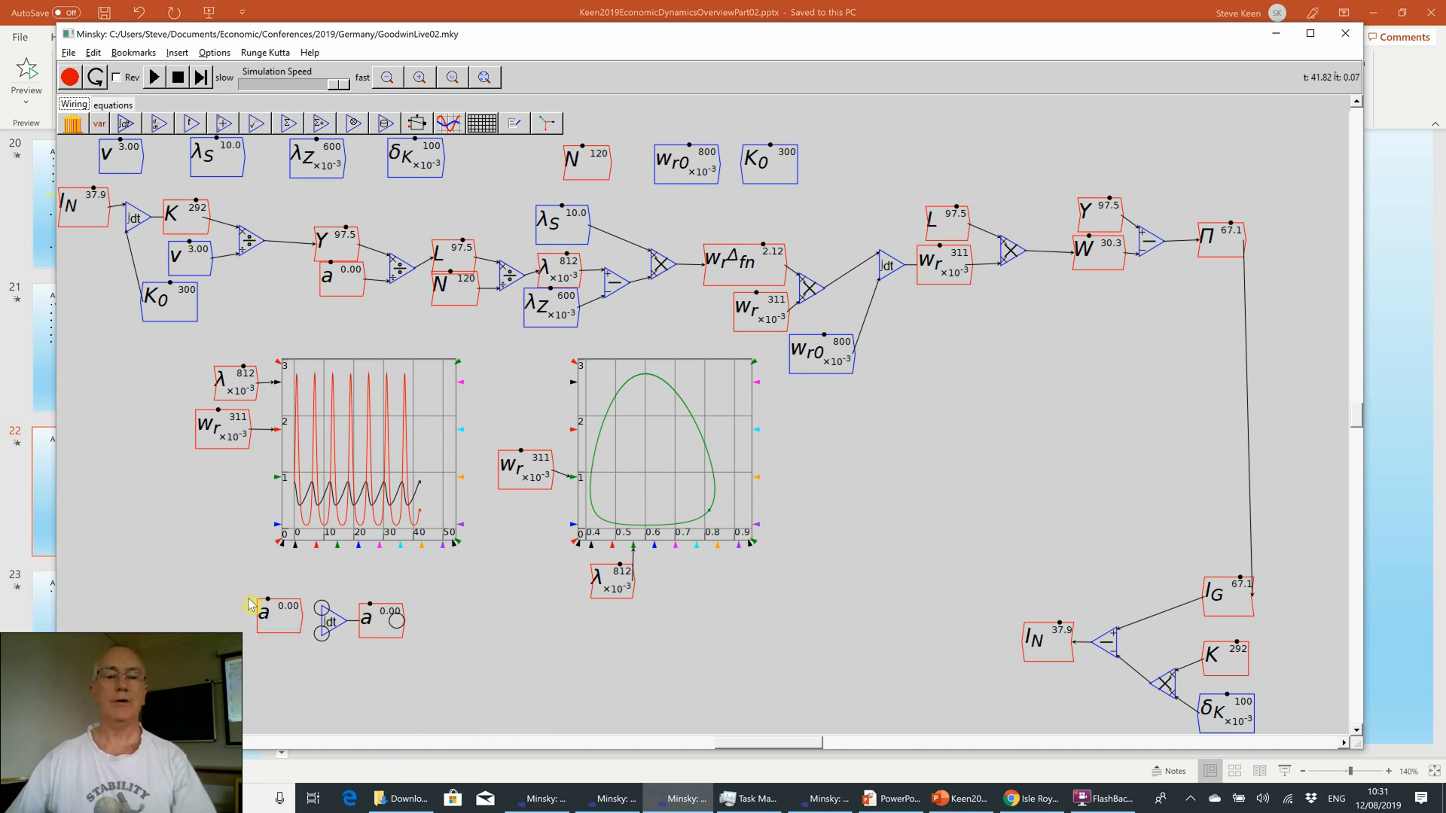
click(219, 598)
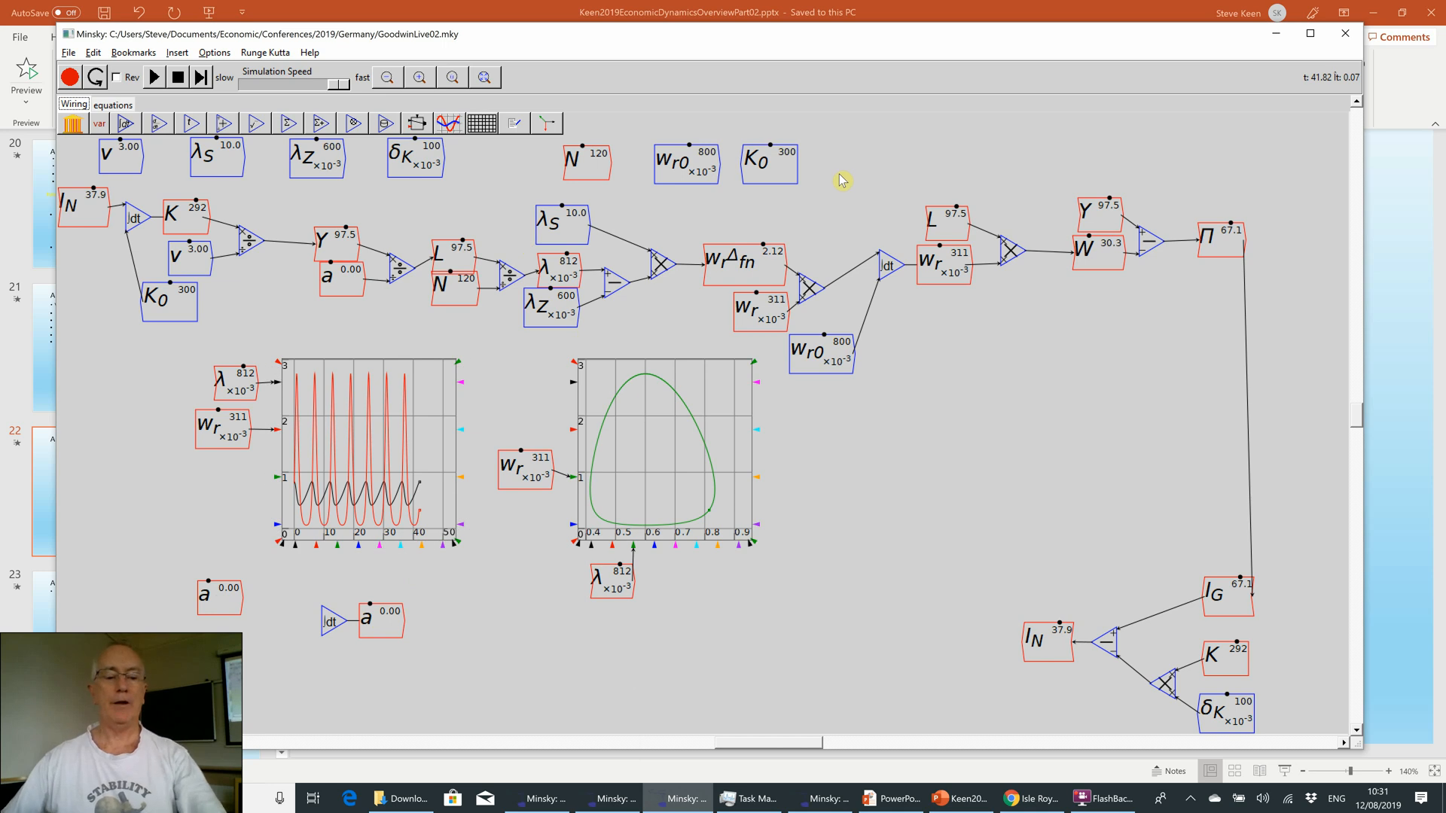
- Create the variable \alpha beside K_0 as a parameter with an initial value of 0.02
text(\alpha)
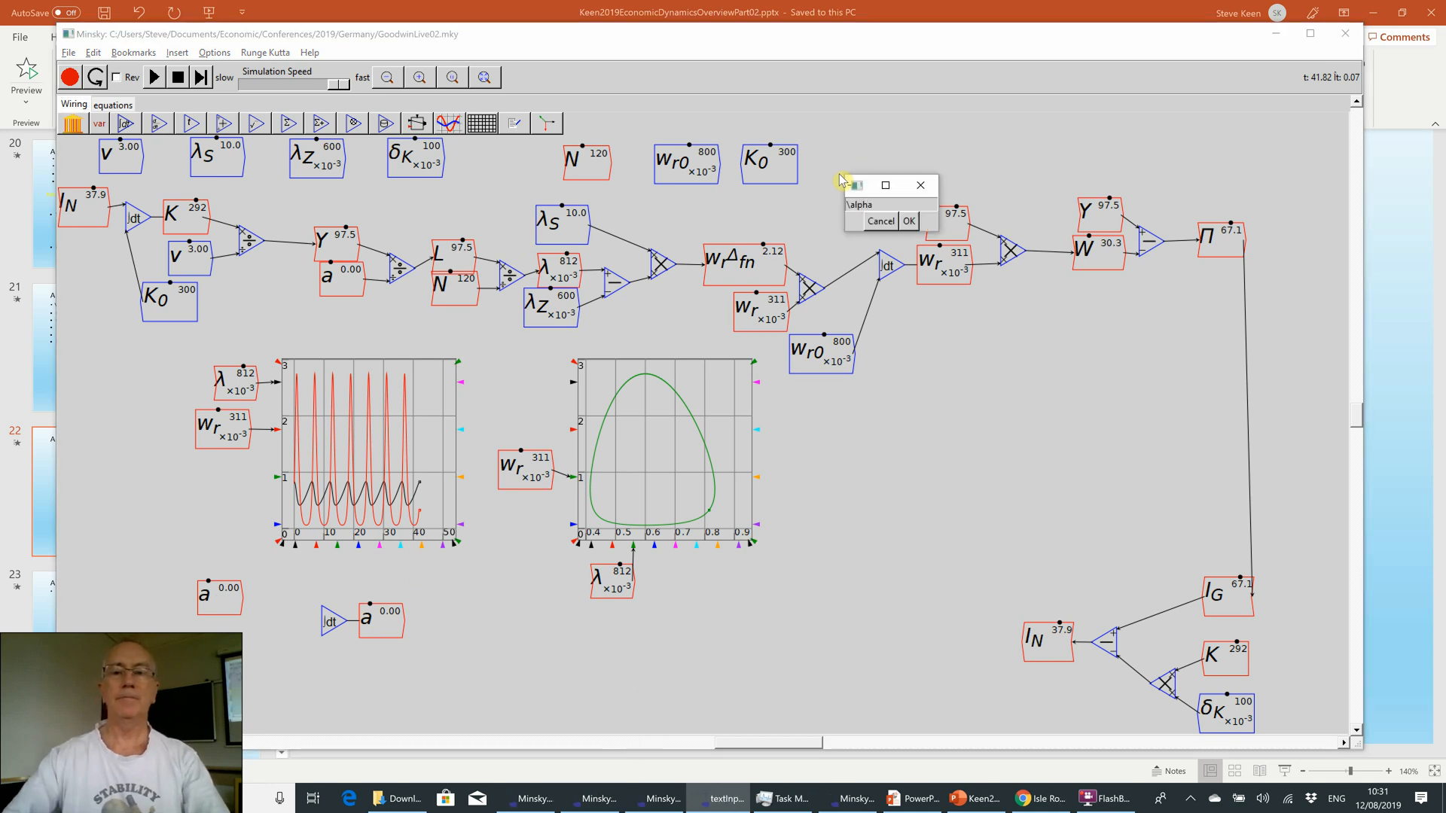
key(Return)
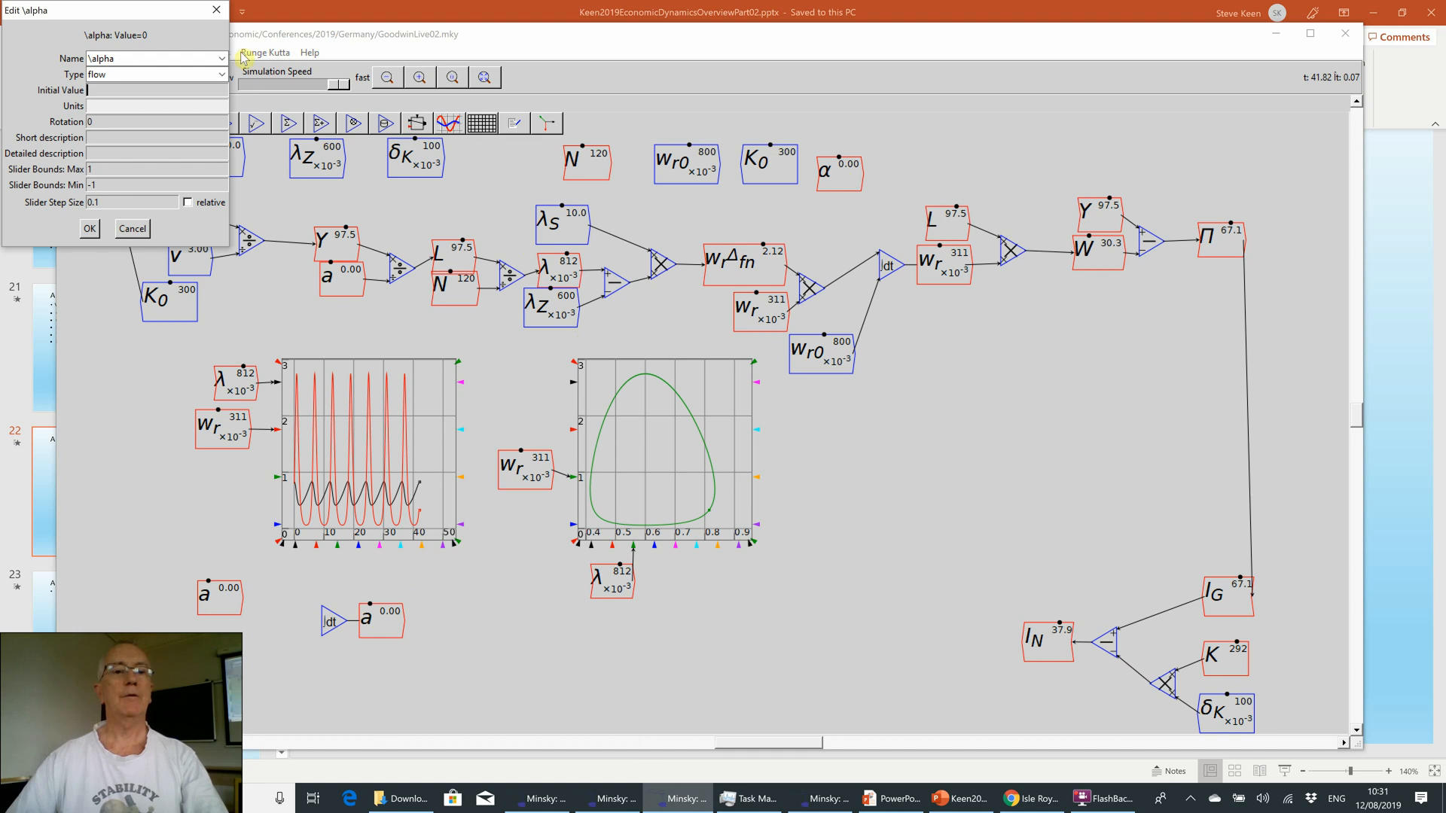
click(215, 74)
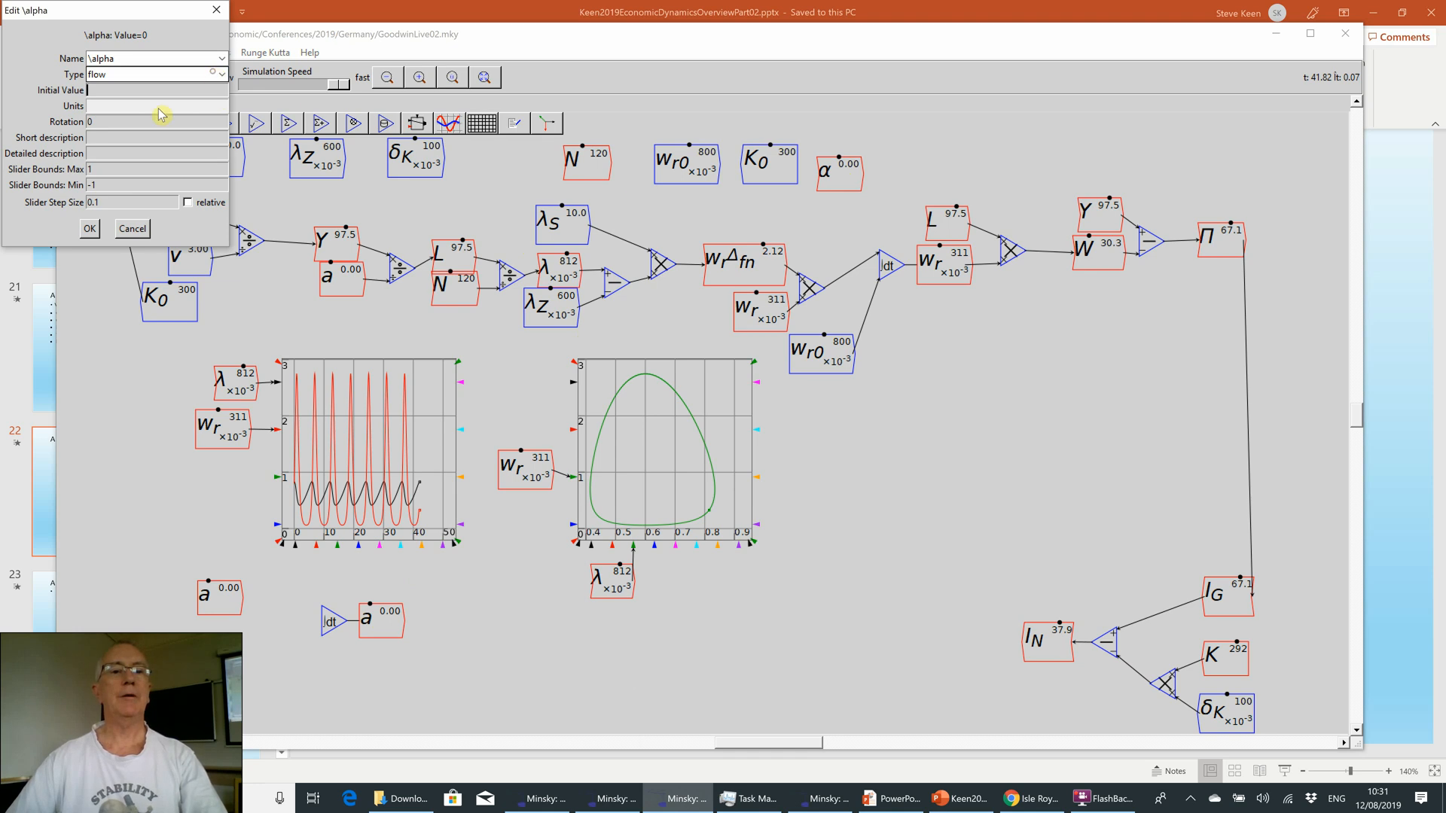
click(160, 102)
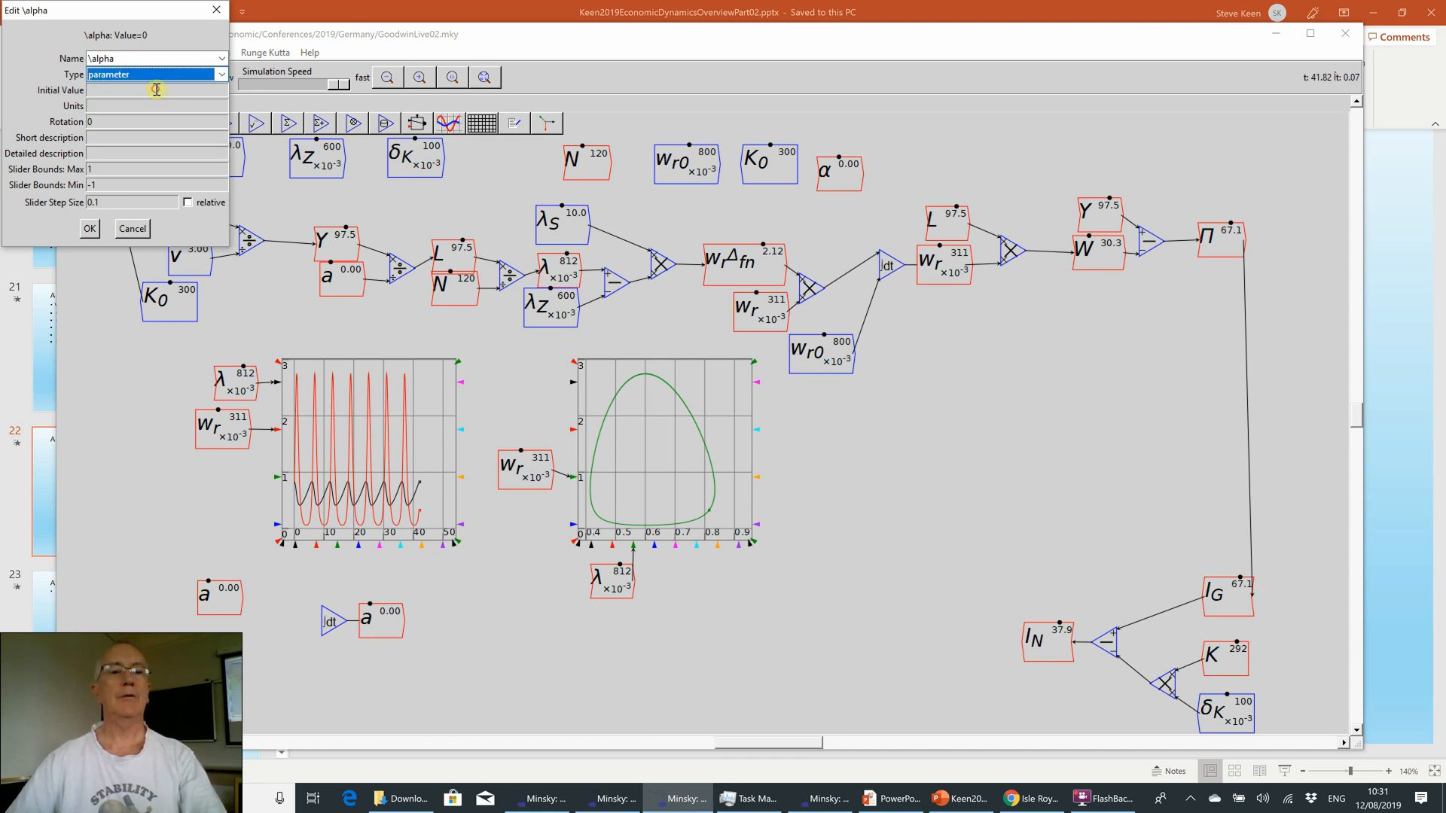
click(156, 90)
text(0.02)
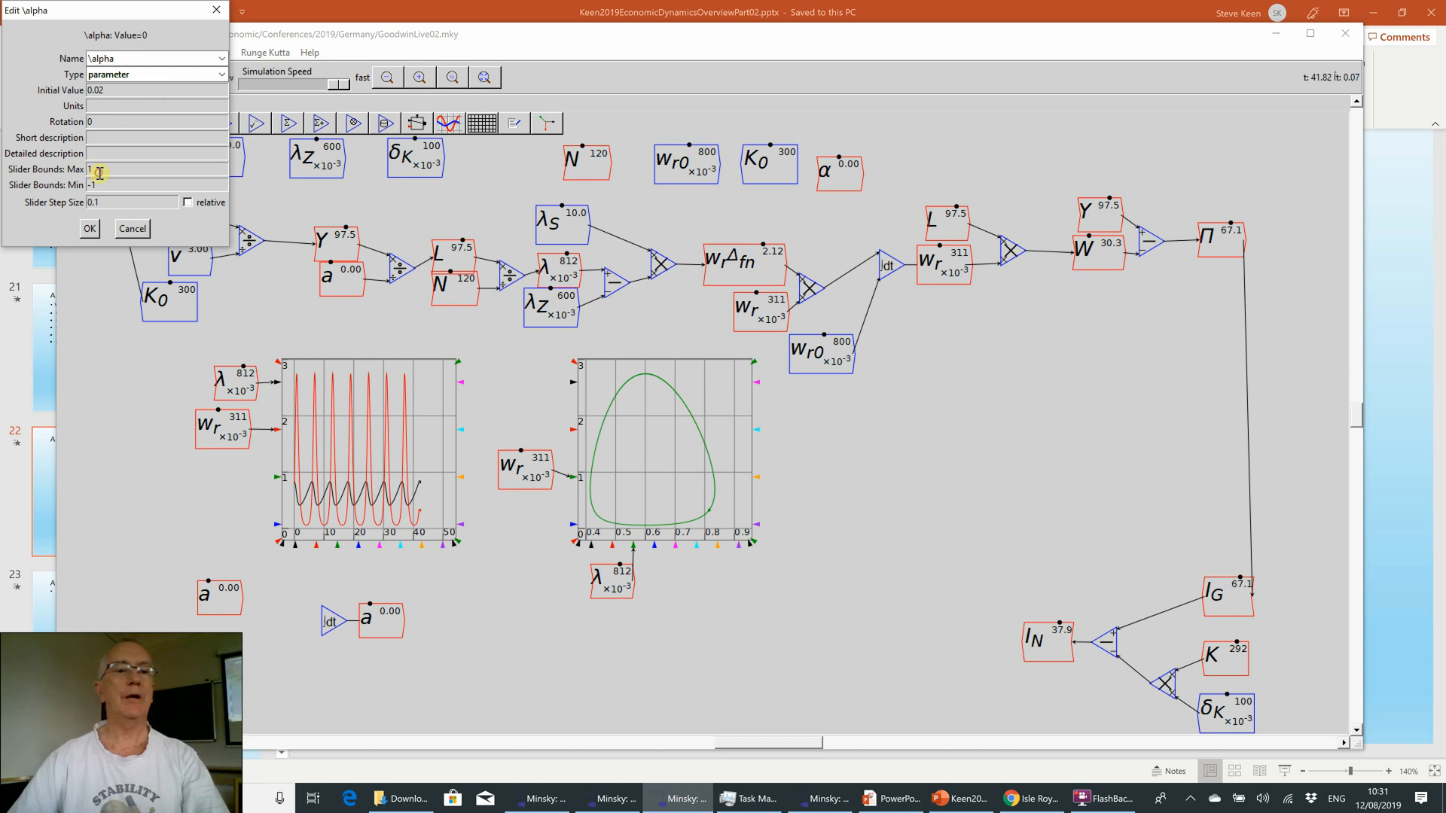
- Set the \alpha slider's maximum to 0.06, minimum to 0 and step size to 0.01, and apply the settings
drag(99, 172, 51, 172)
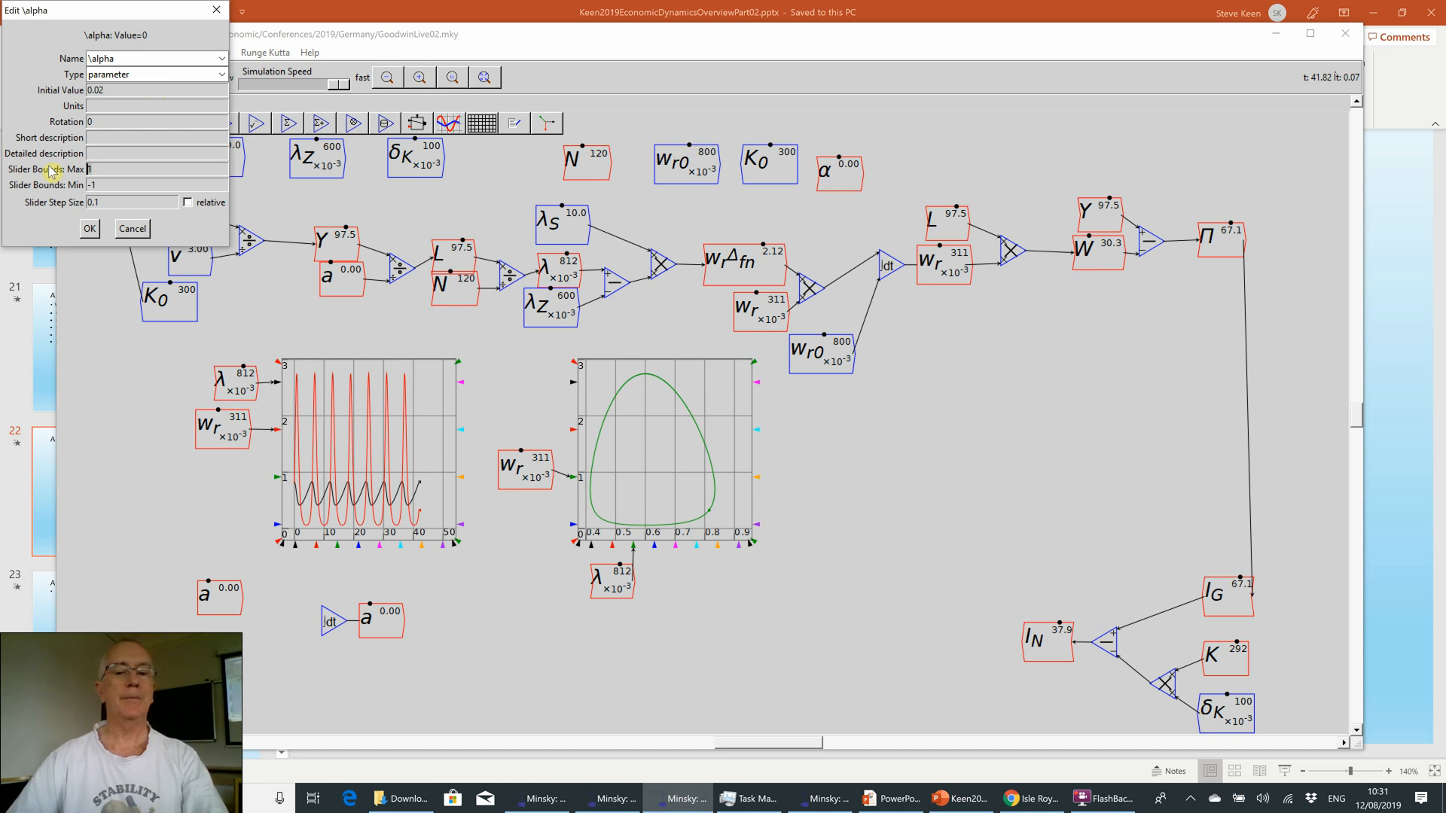
text(0.06)
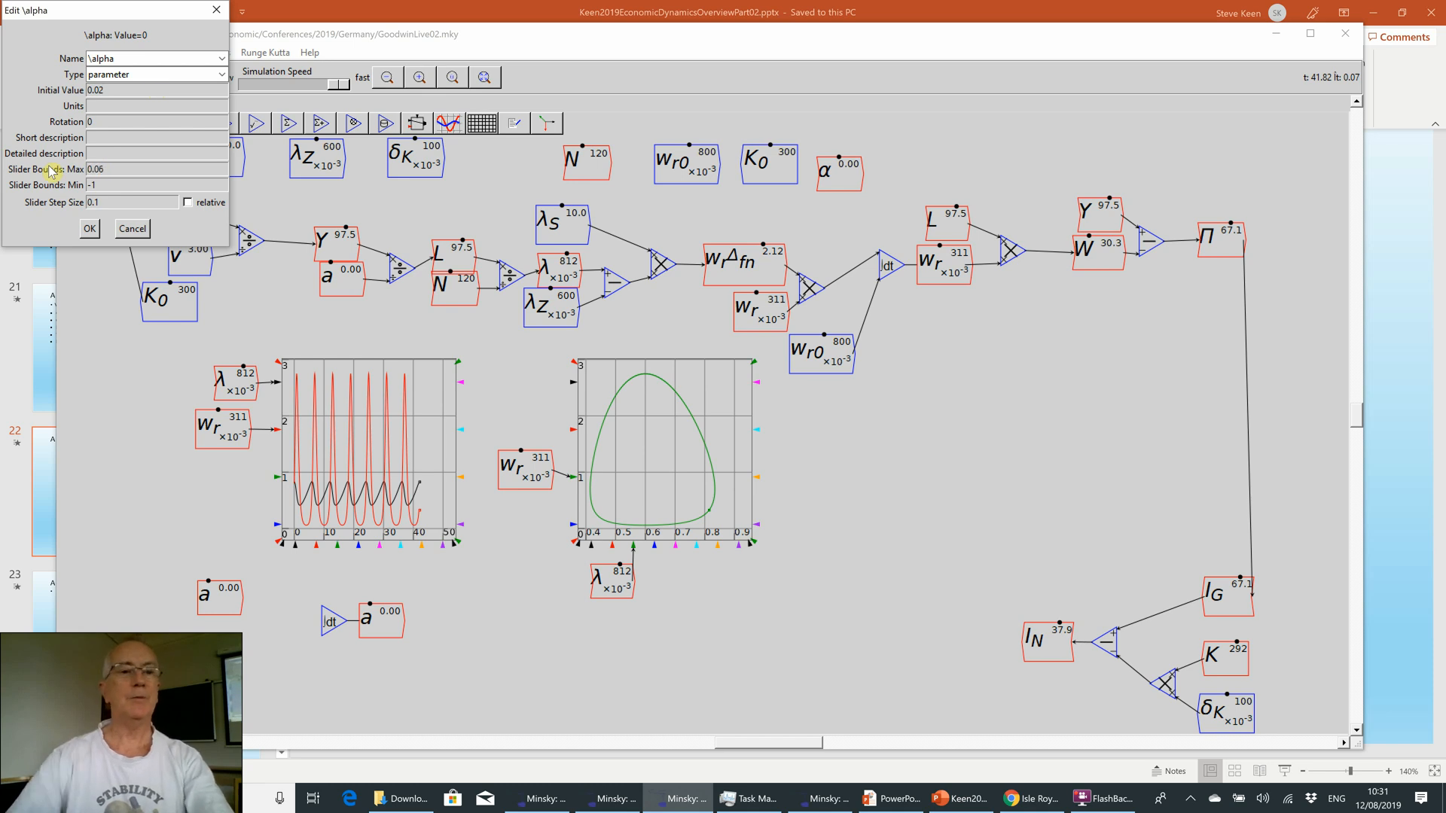
drag(108, 186, 47, 188)
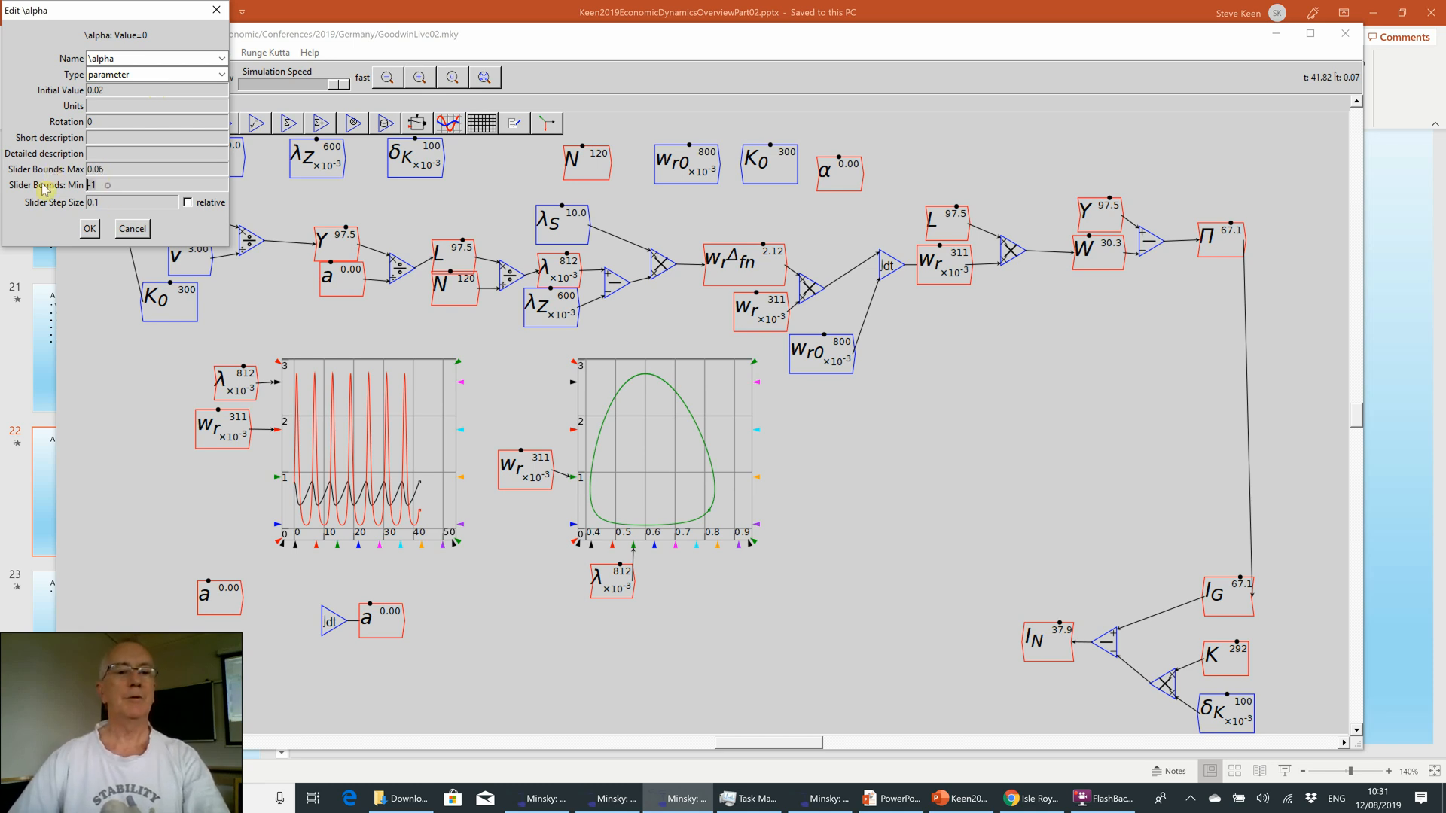
text(0)
click(94, 202)
text(0)
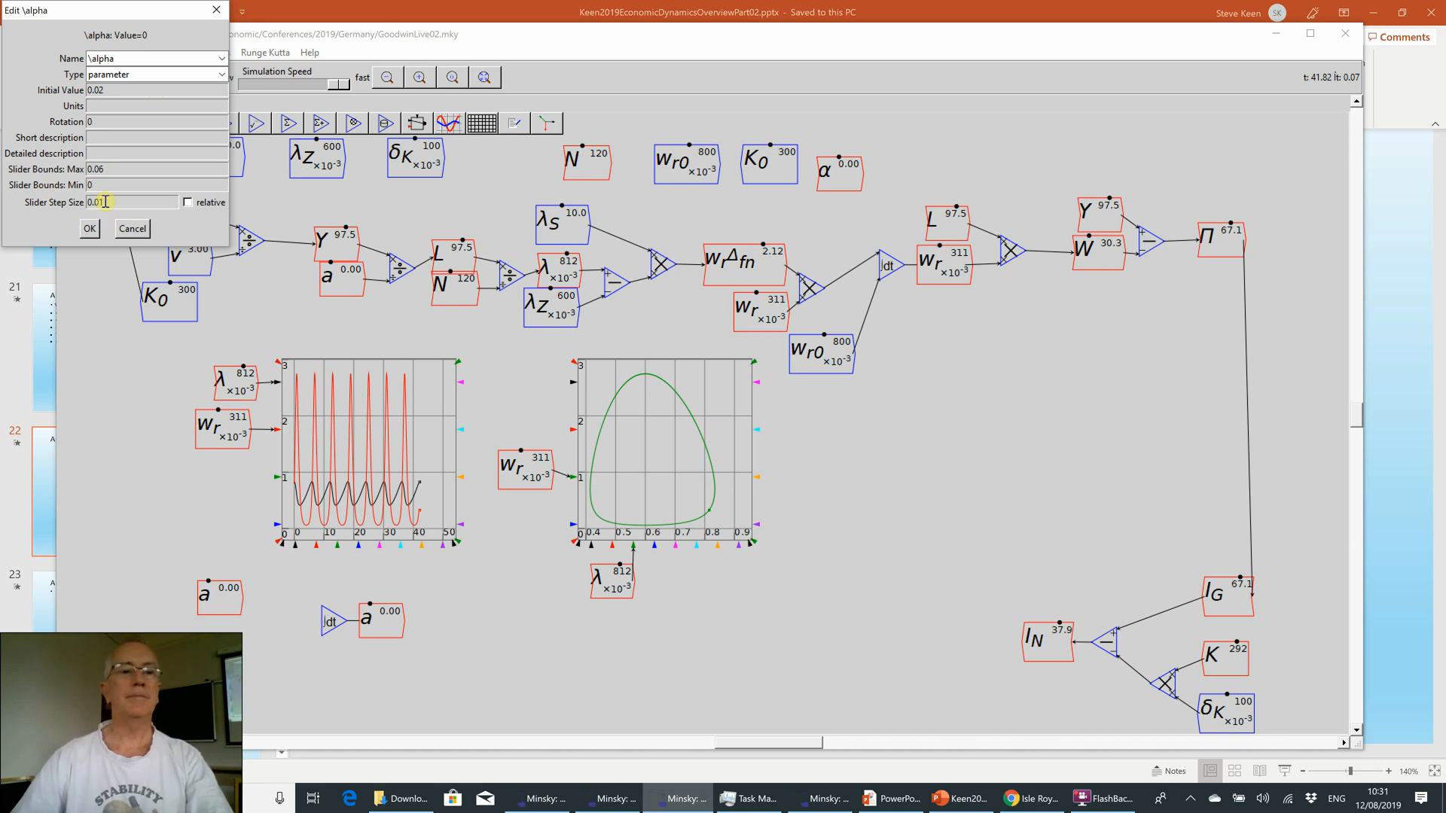
click(90, 229)
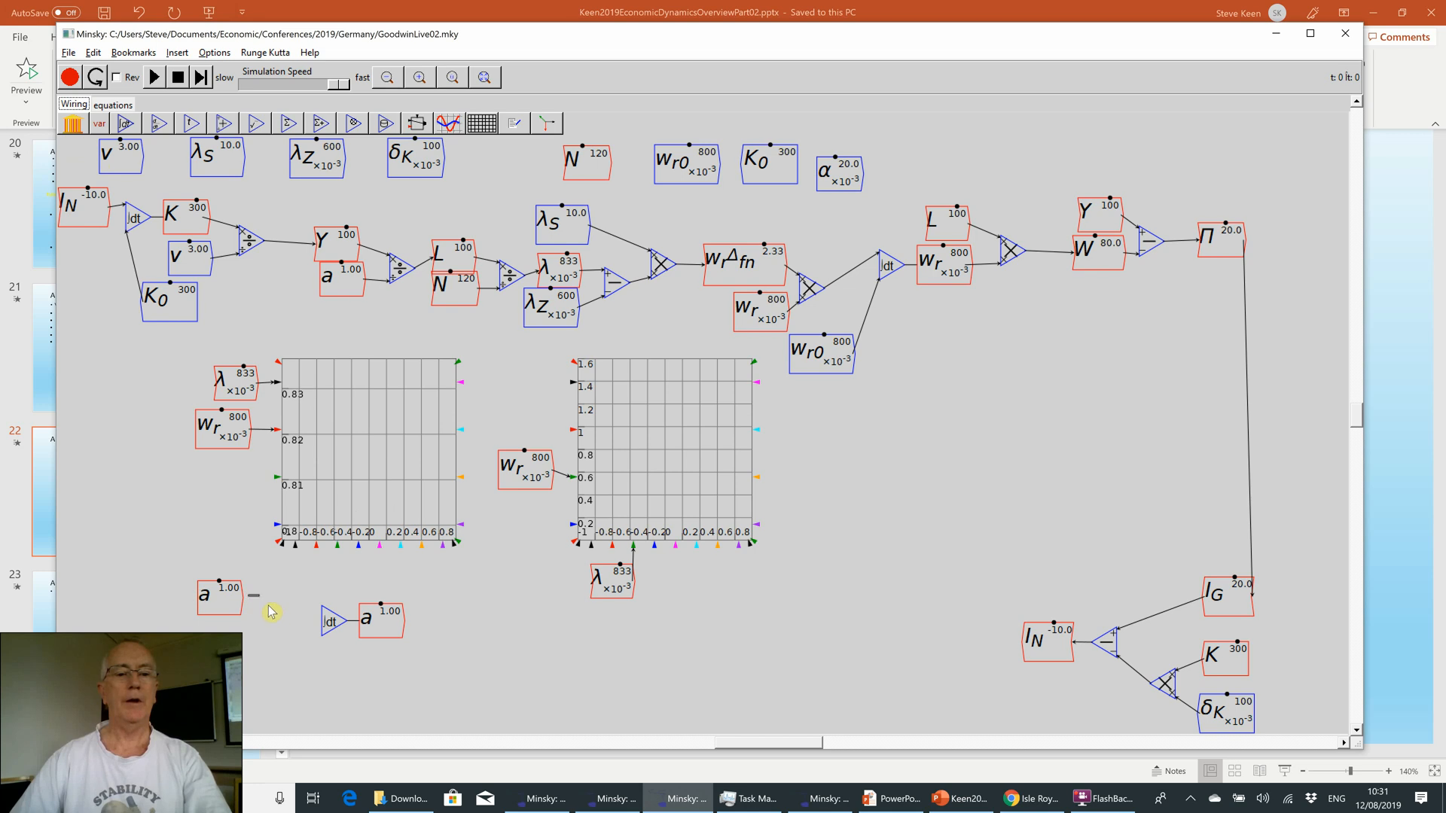
- Multiply the copy of a by a copy of α and wire the product into the a integral's input
key(asterisk)
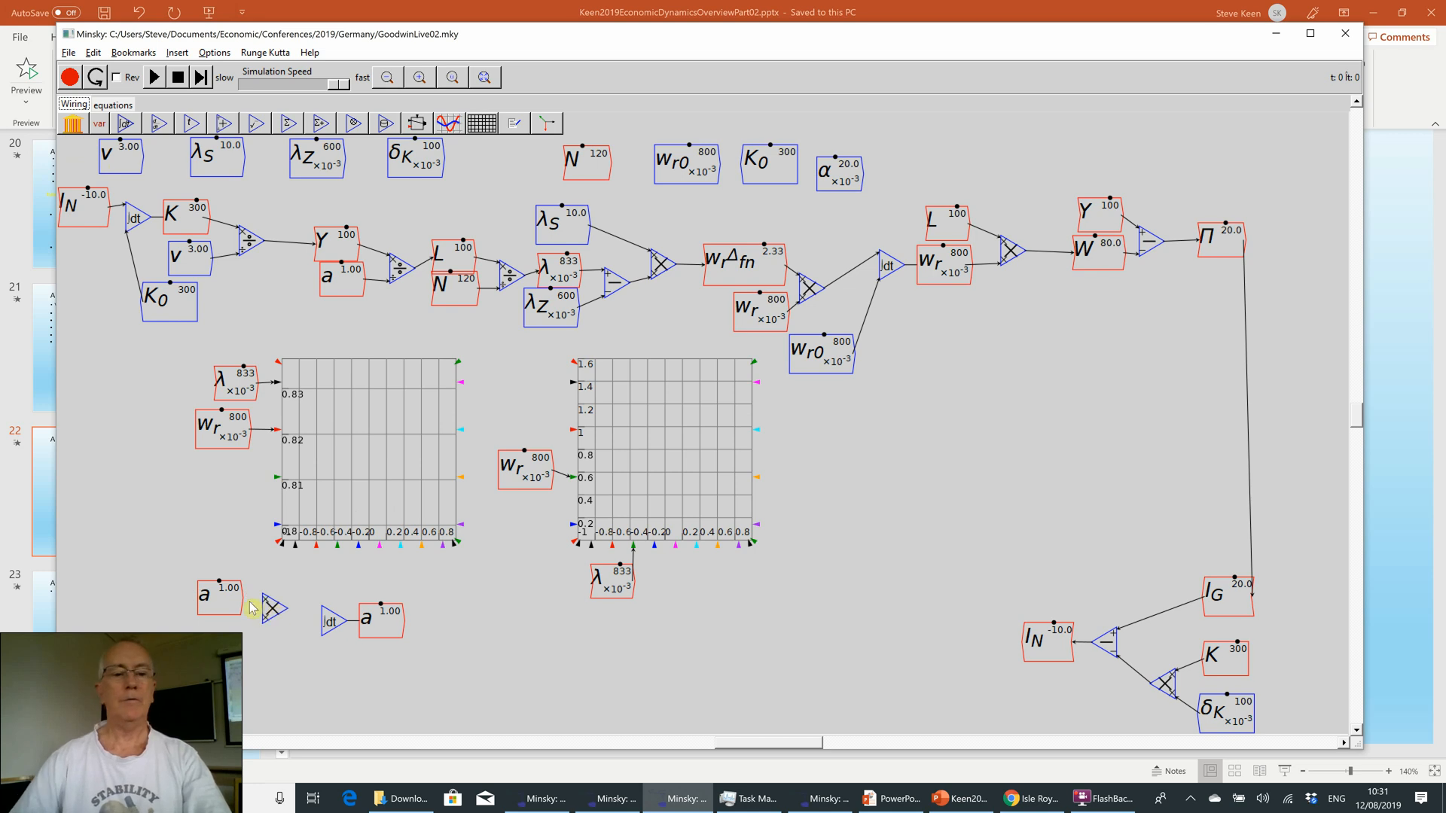
drag(241, 598, 266, 601)
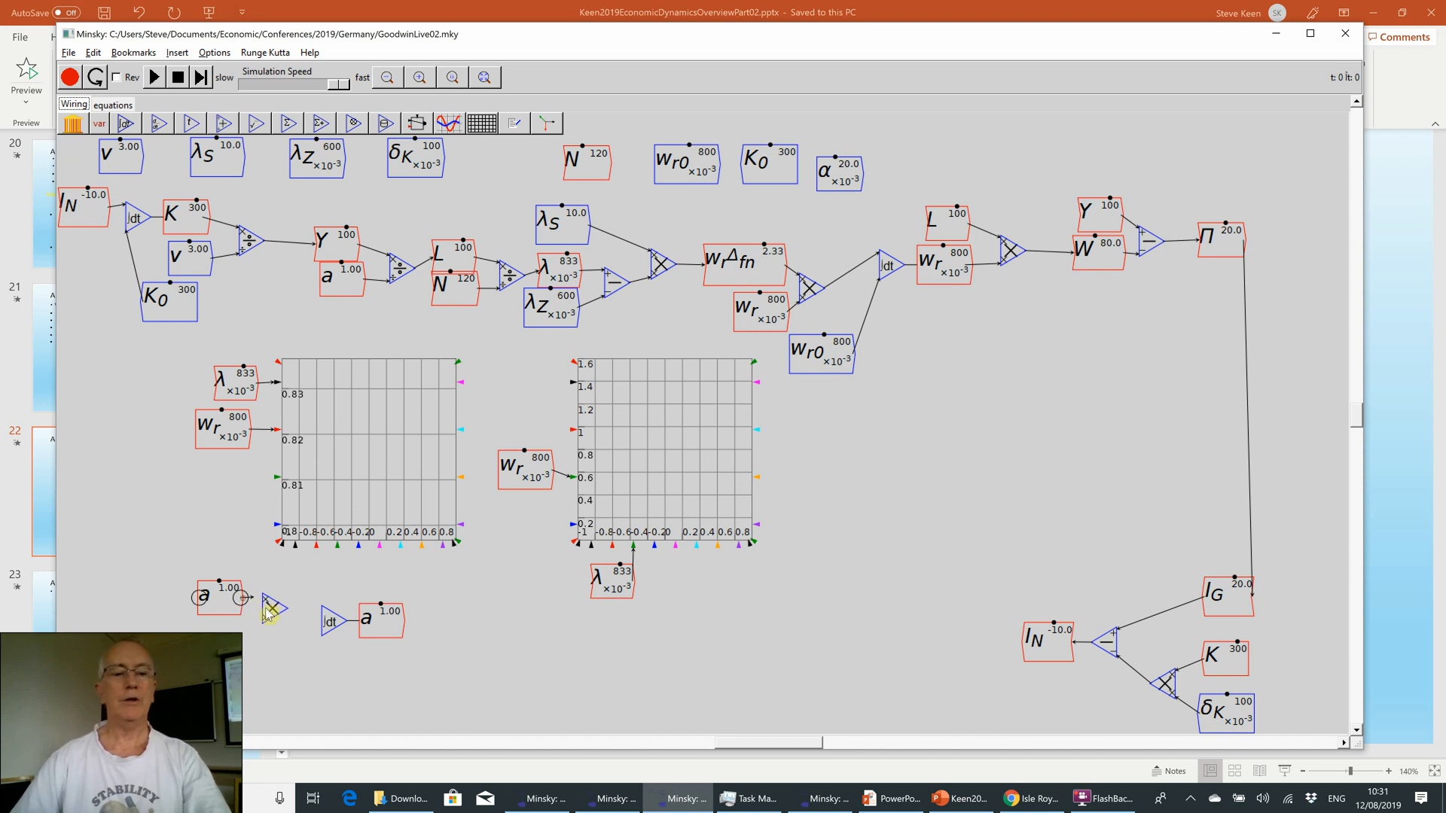
right_click(849, 163)
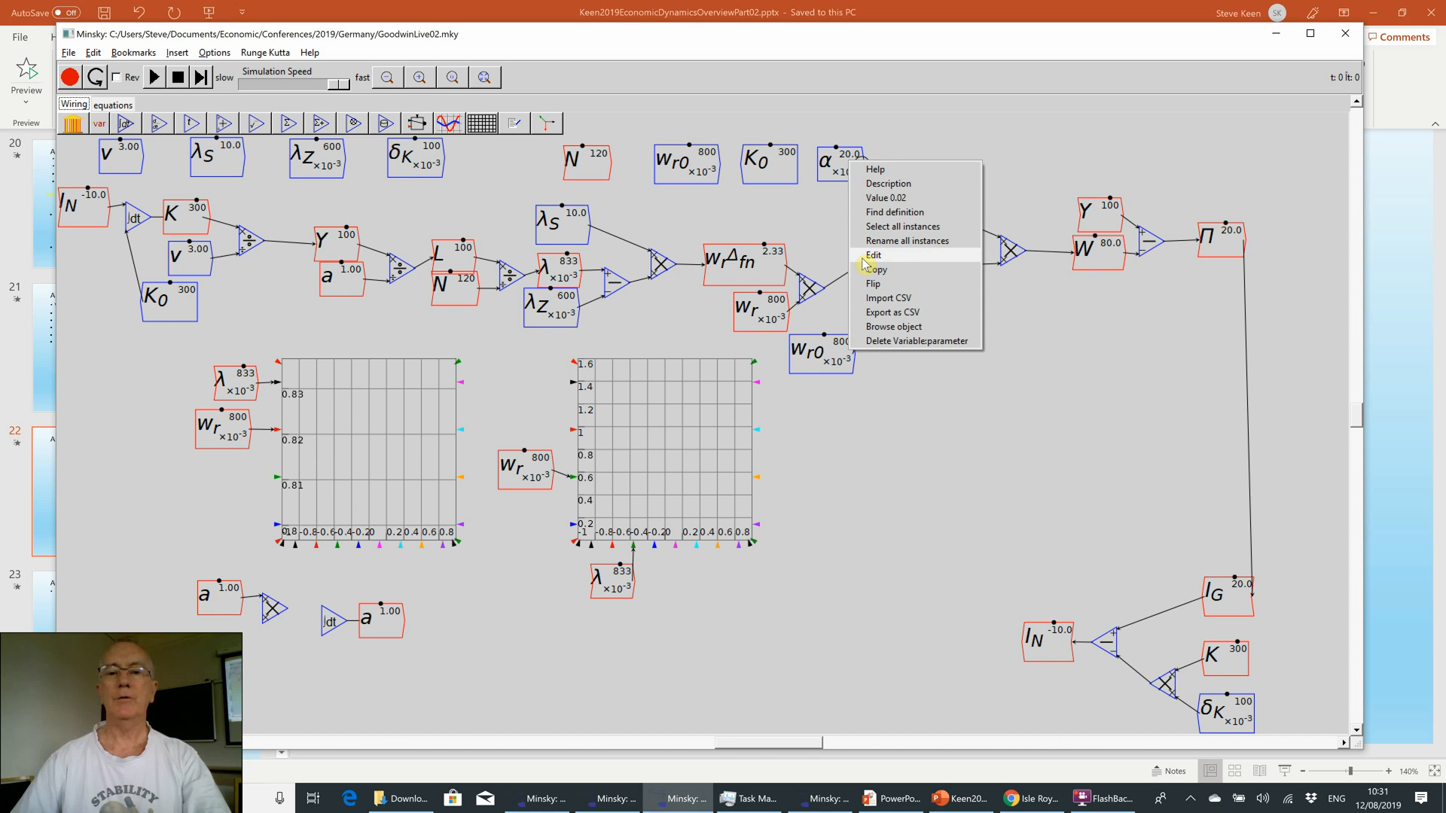
click(872, 270)
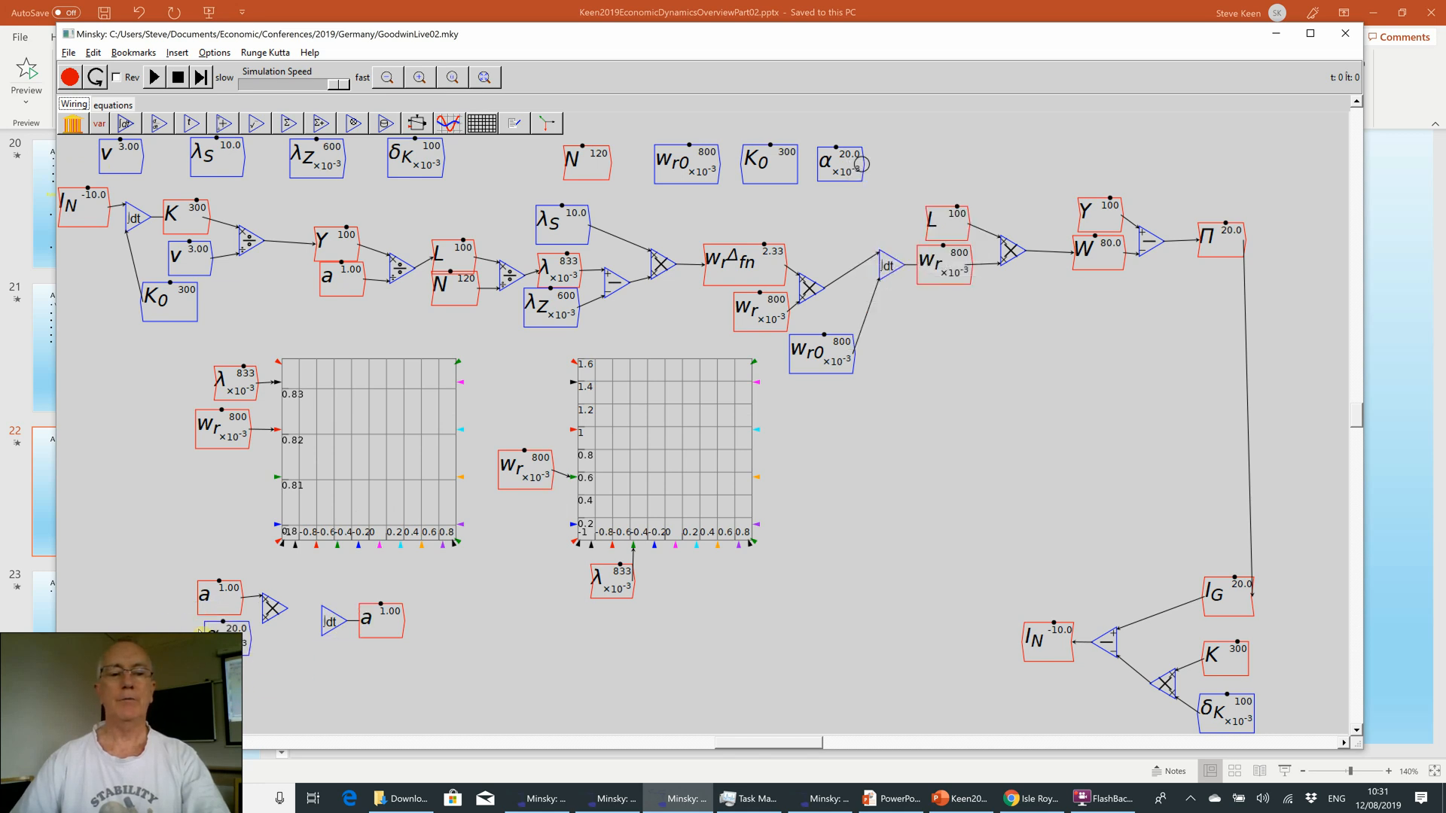
click(204, 629)
drag(225, 627, 323, 618)
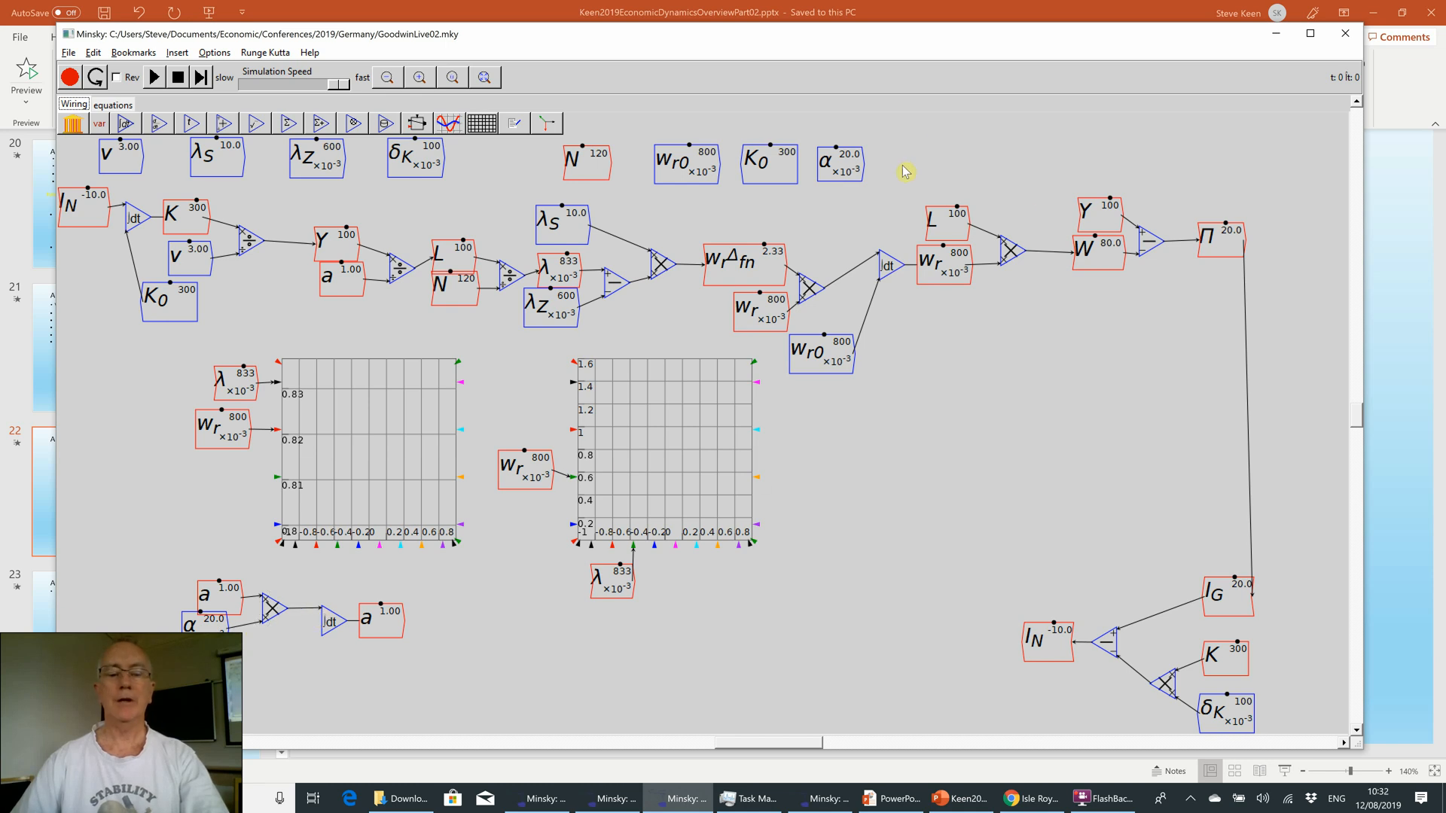
- Create the variable a_0 beside α with an initial value of 1 and a slider minimum of 0.1
text(a)
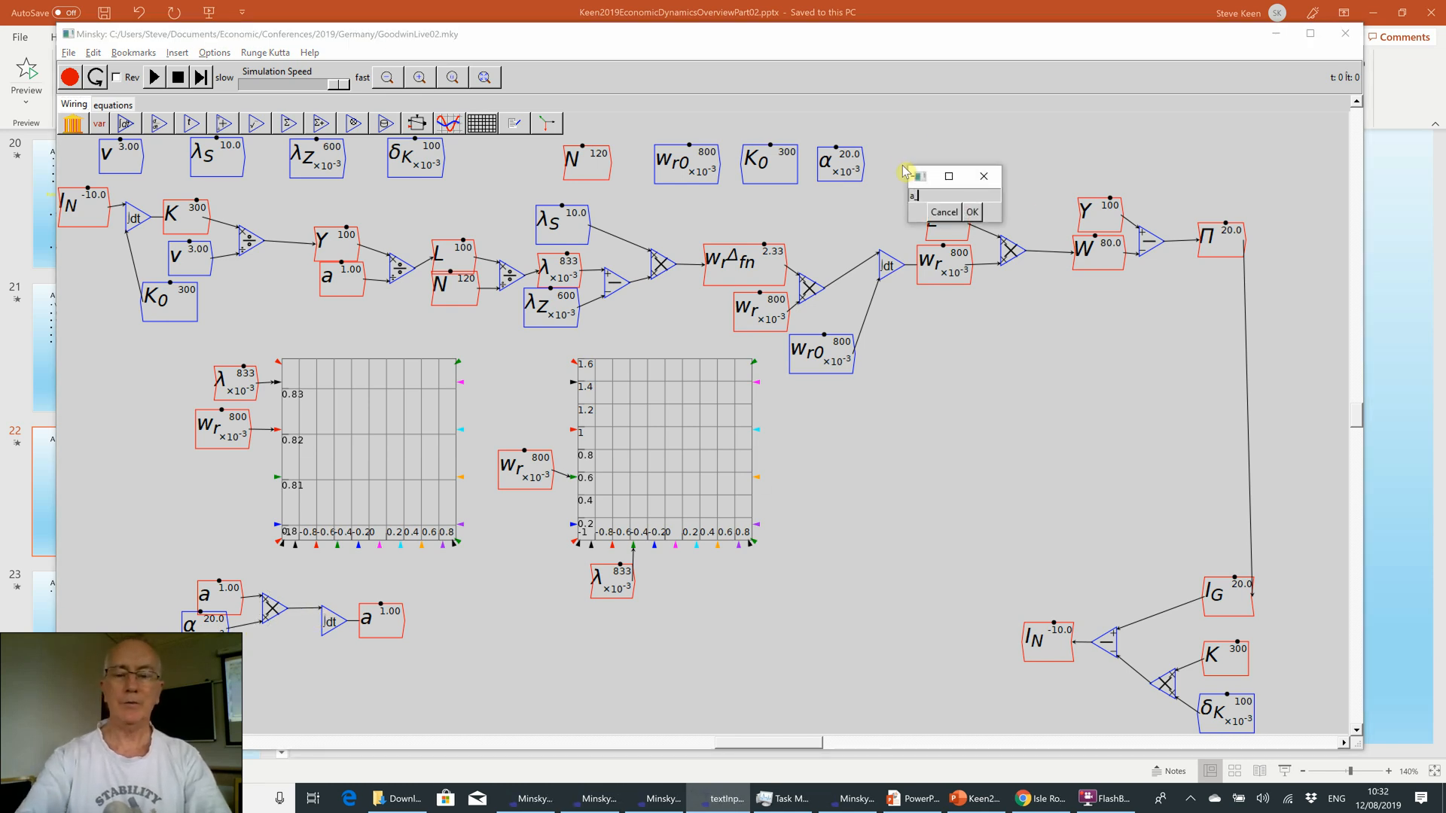
text(_0)
key(Return)
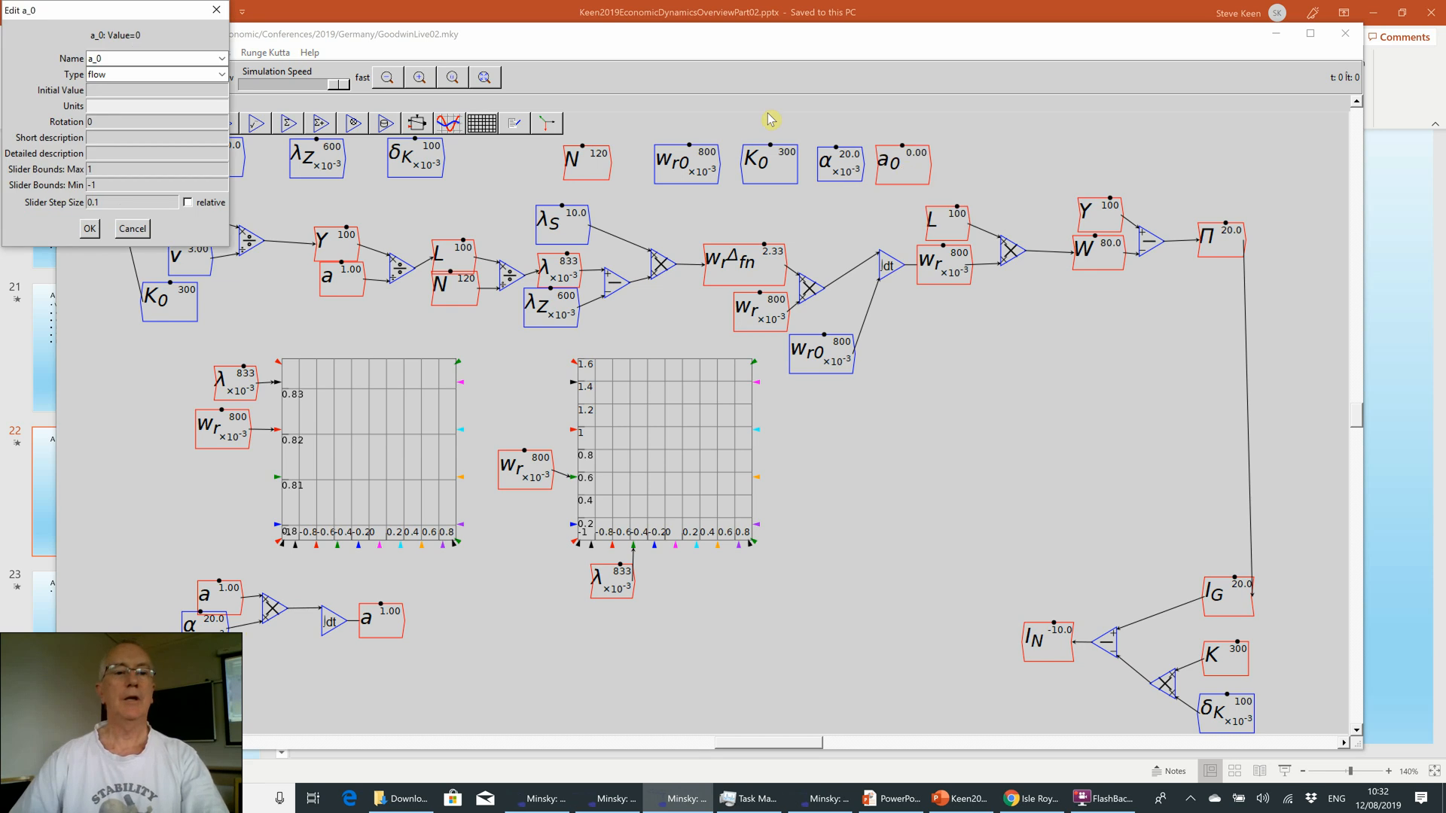
text(1)
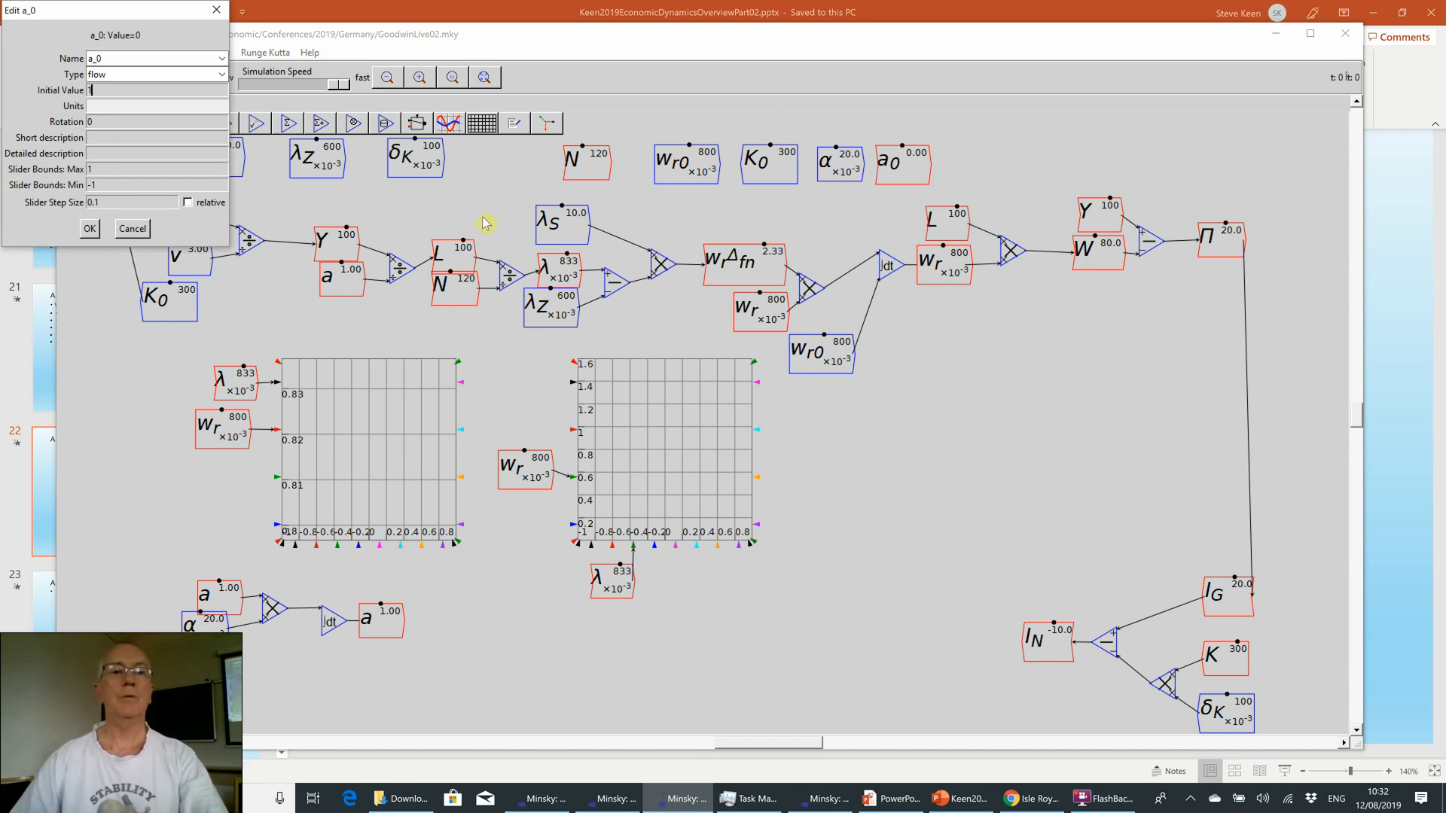
drag(123, 183, 57, 193)
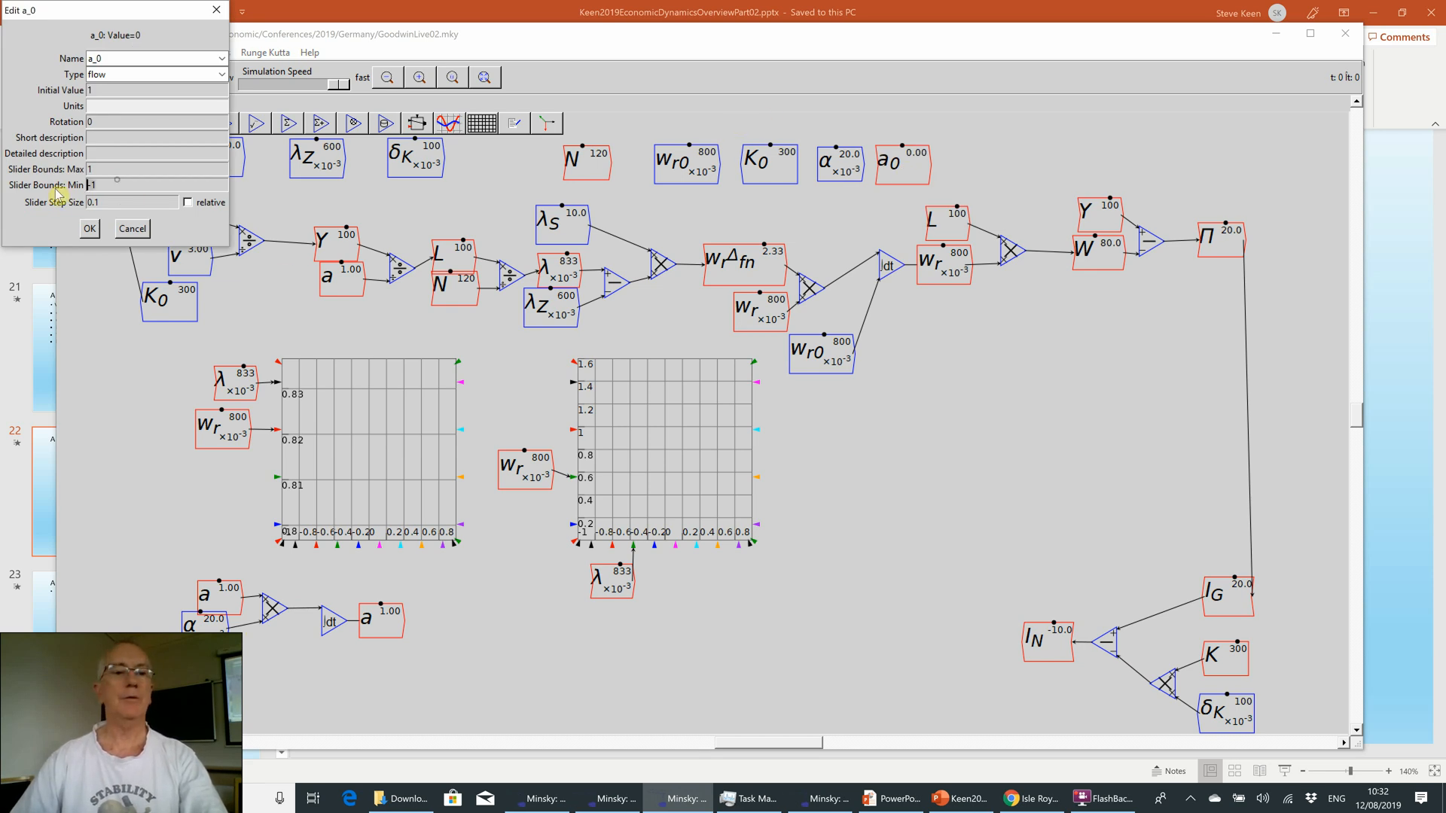
text(0.1)
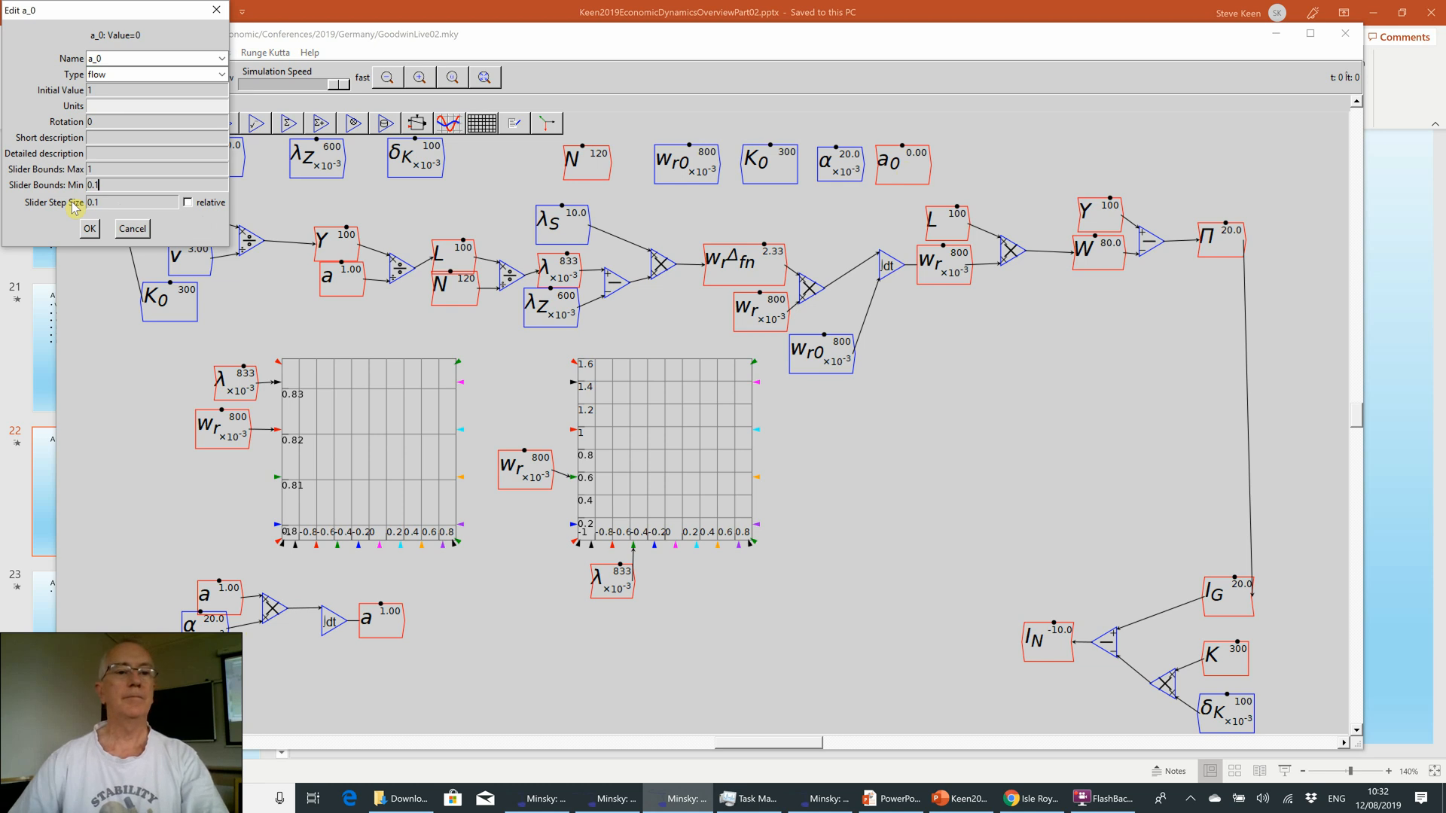
click(91, 229)
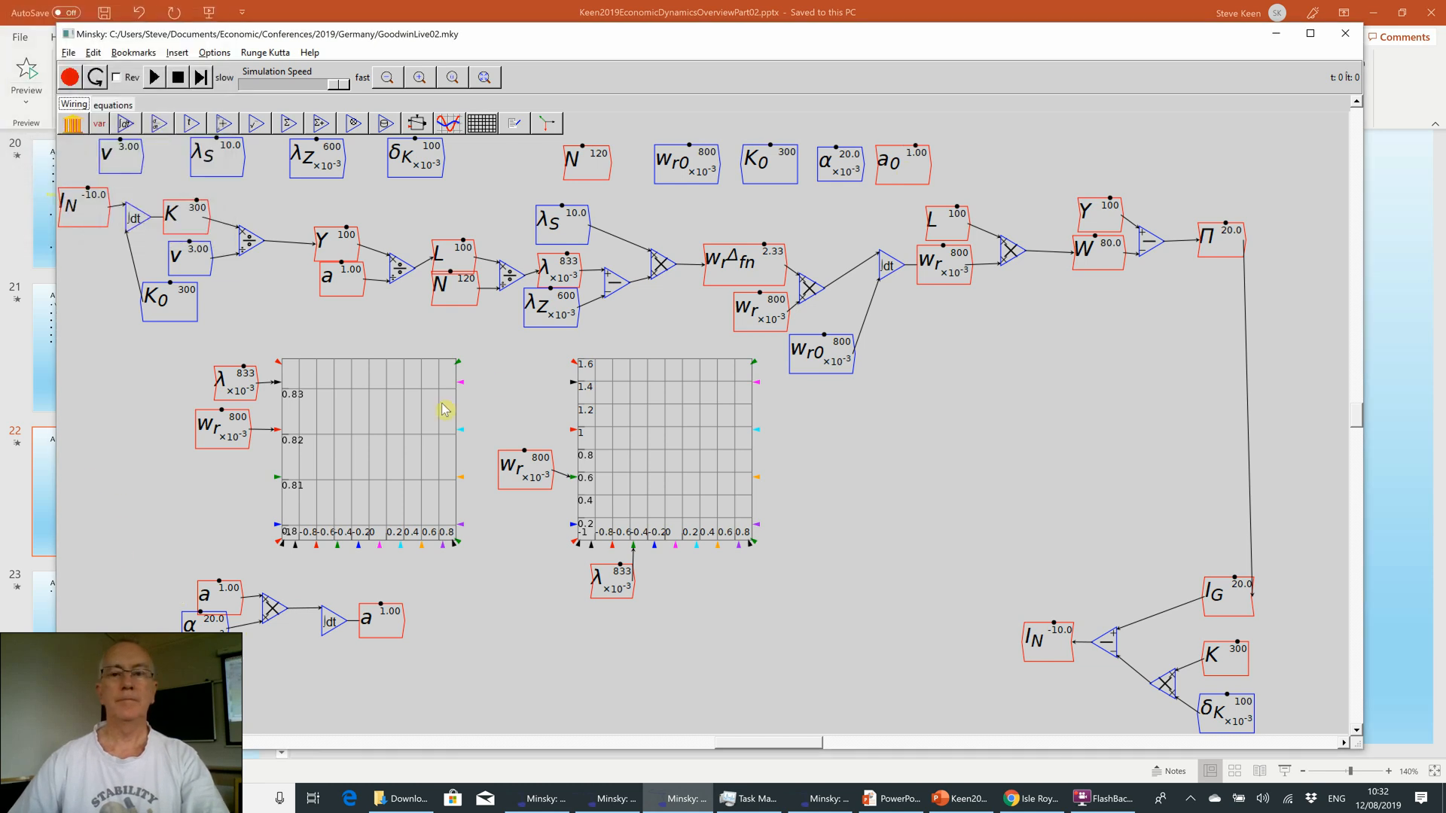
- Change the type of a_0 from flow to parameter
right_click(918, 177)
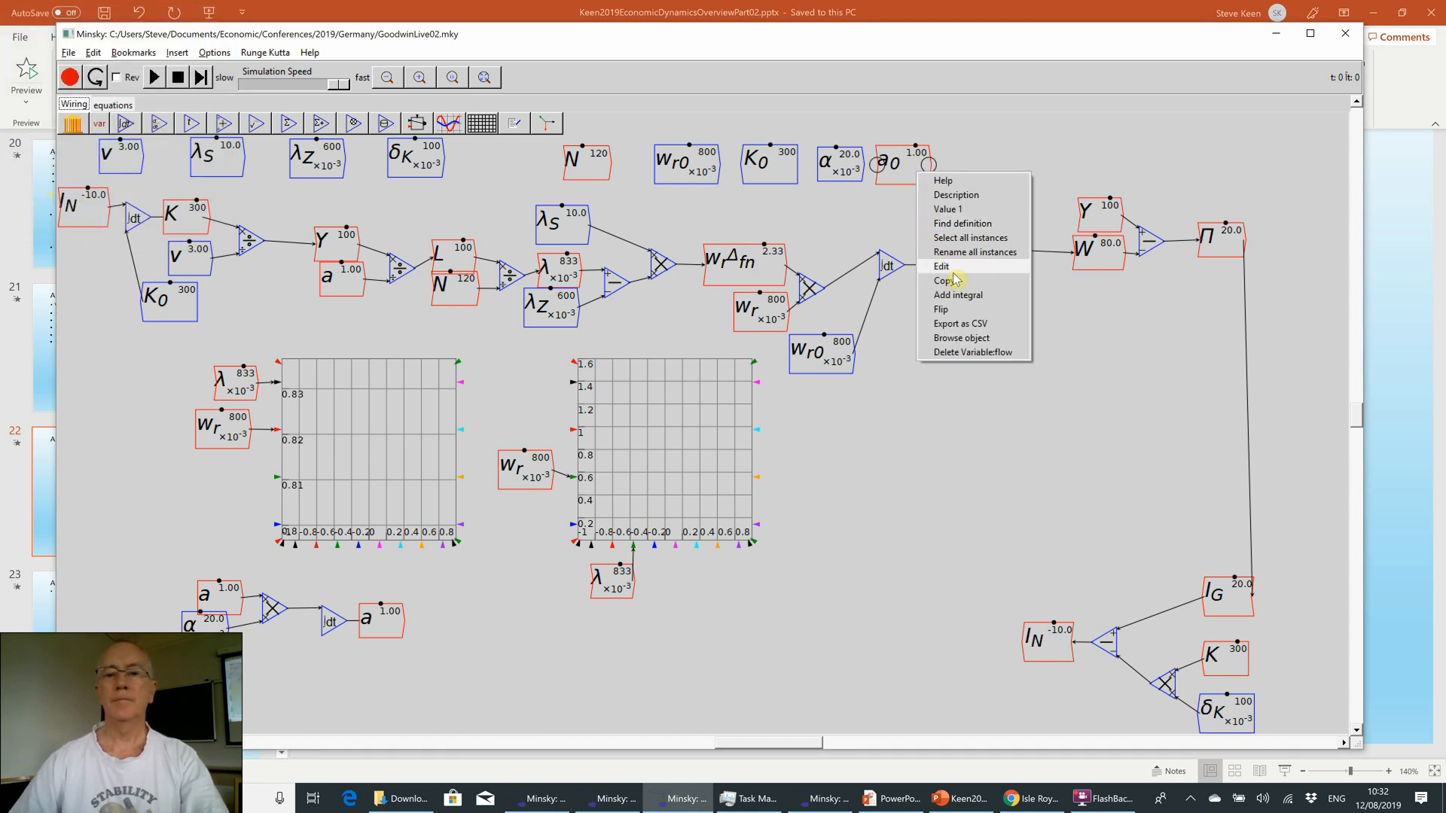
click(950, 269)
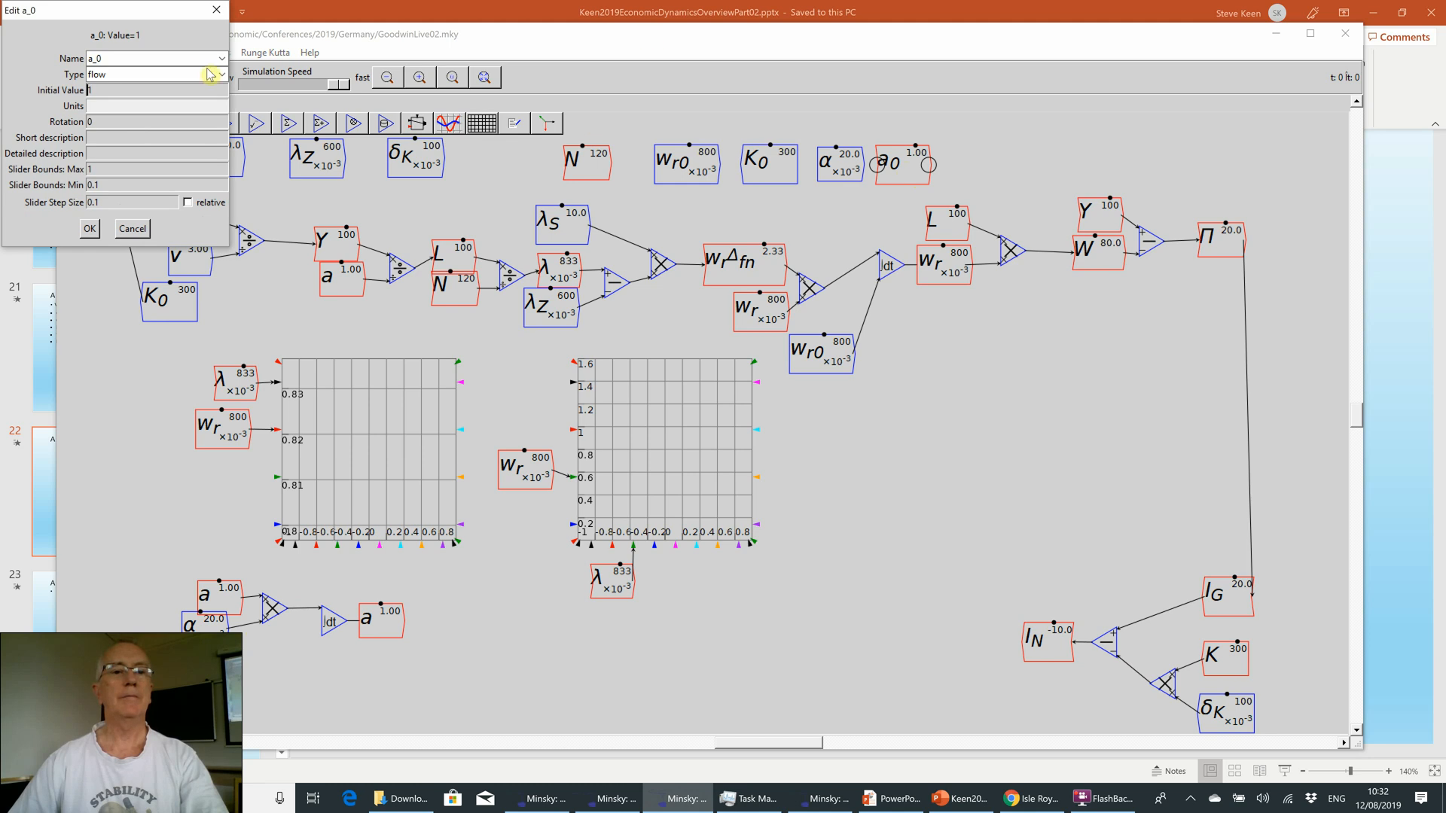
click(223, 76)
click(179, 102)
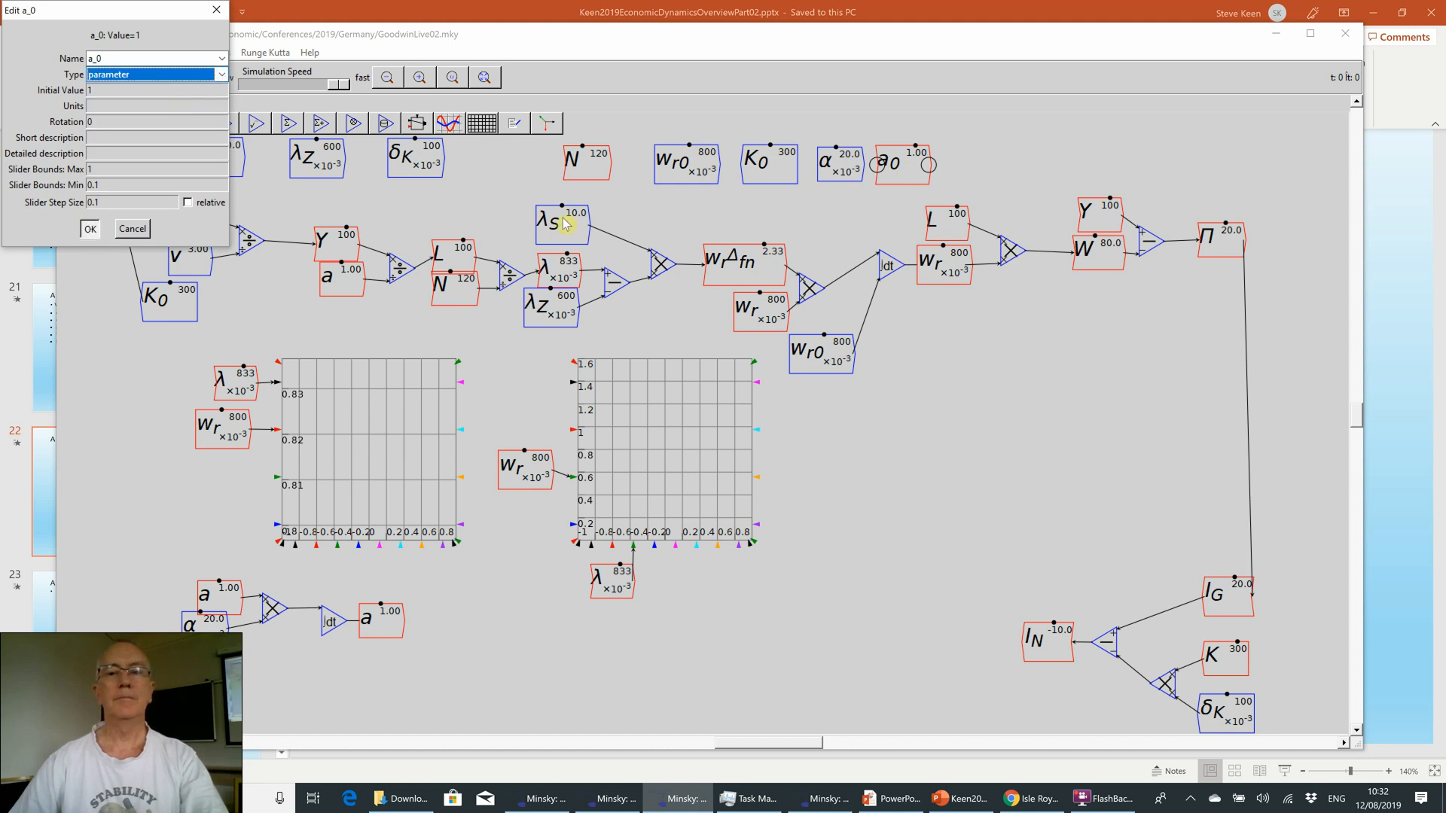
click(92, 230)
- Place a copy of a_0 below the a integral and wire it into the integral's initial-value input
right_click(895, 164)
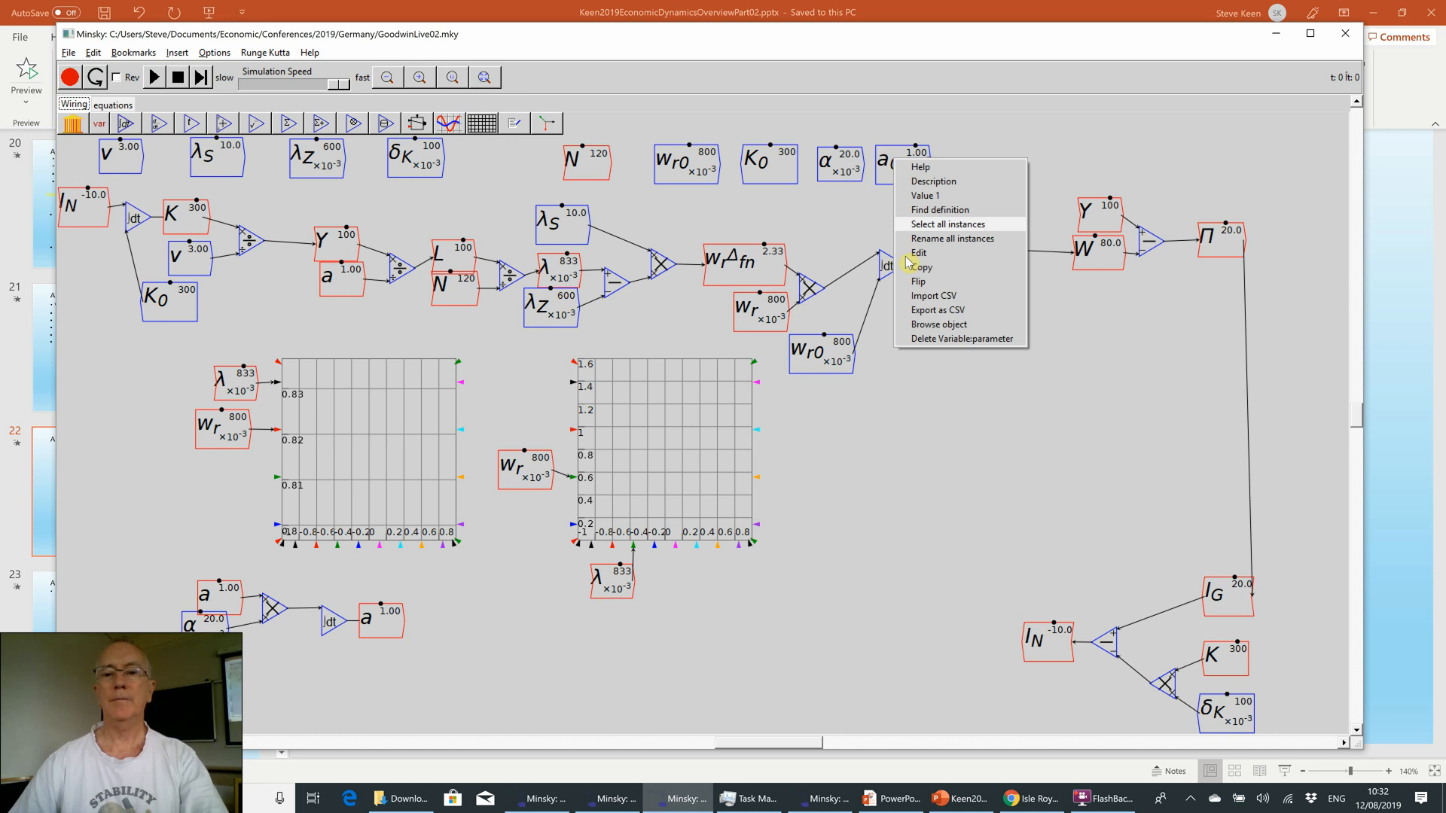
click(951, 282)
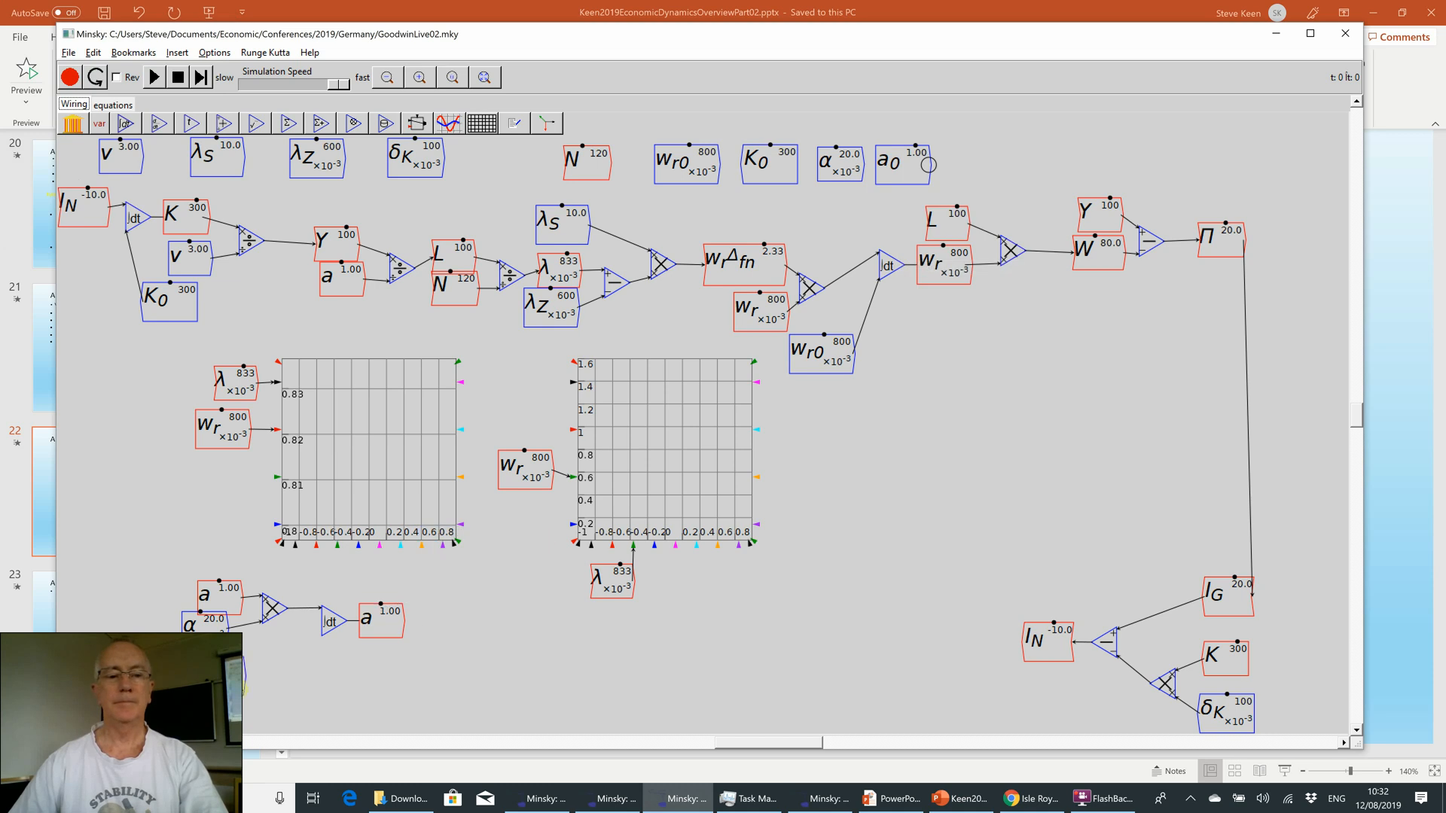
click(271, 681)
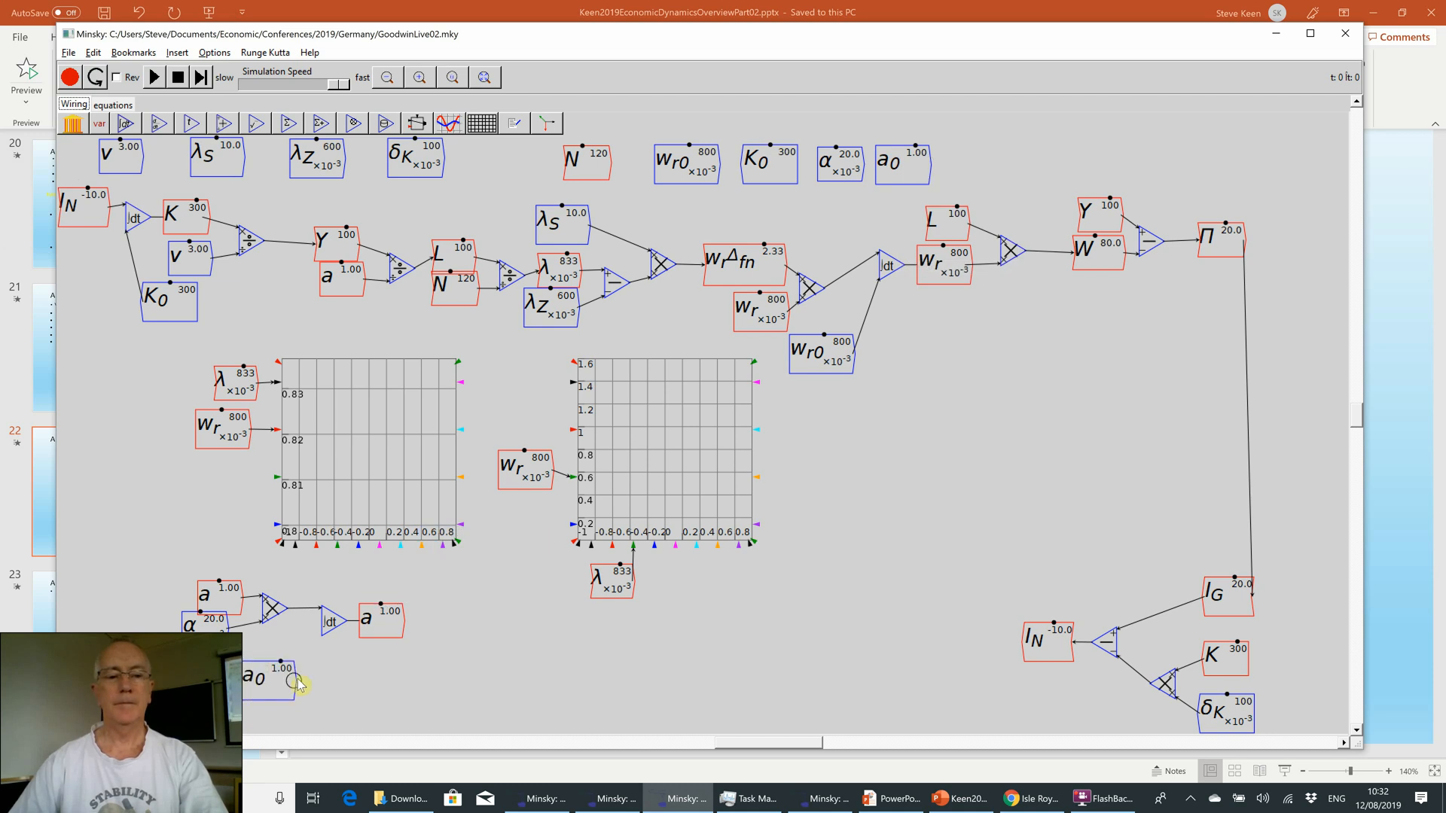
drag(294, 679, 322, 635)
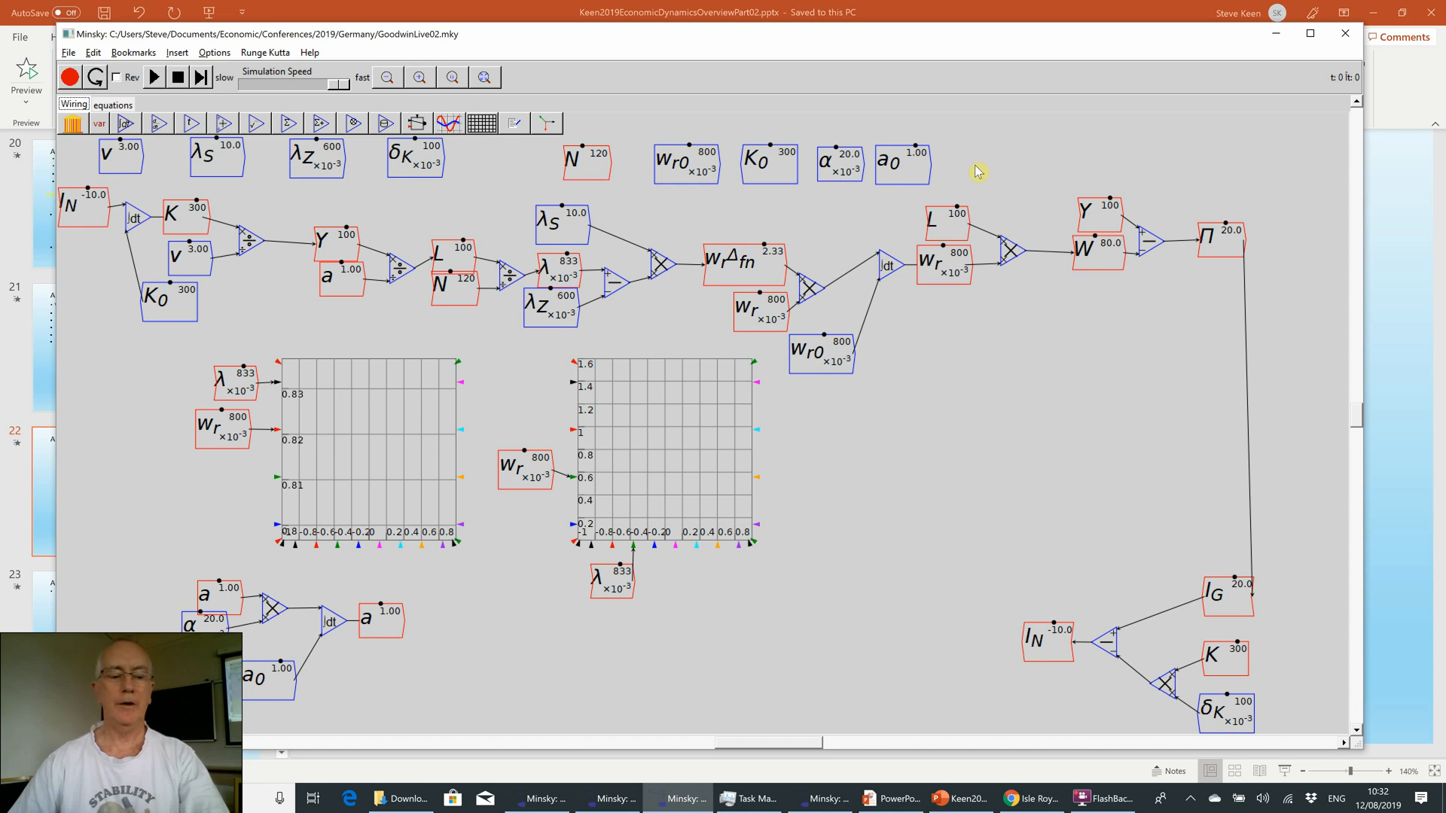
- Create the variable \beta beside a_0 with initial value 0.015, slider maximum 0.03, minimum 0 and step size 0.01
text(\)
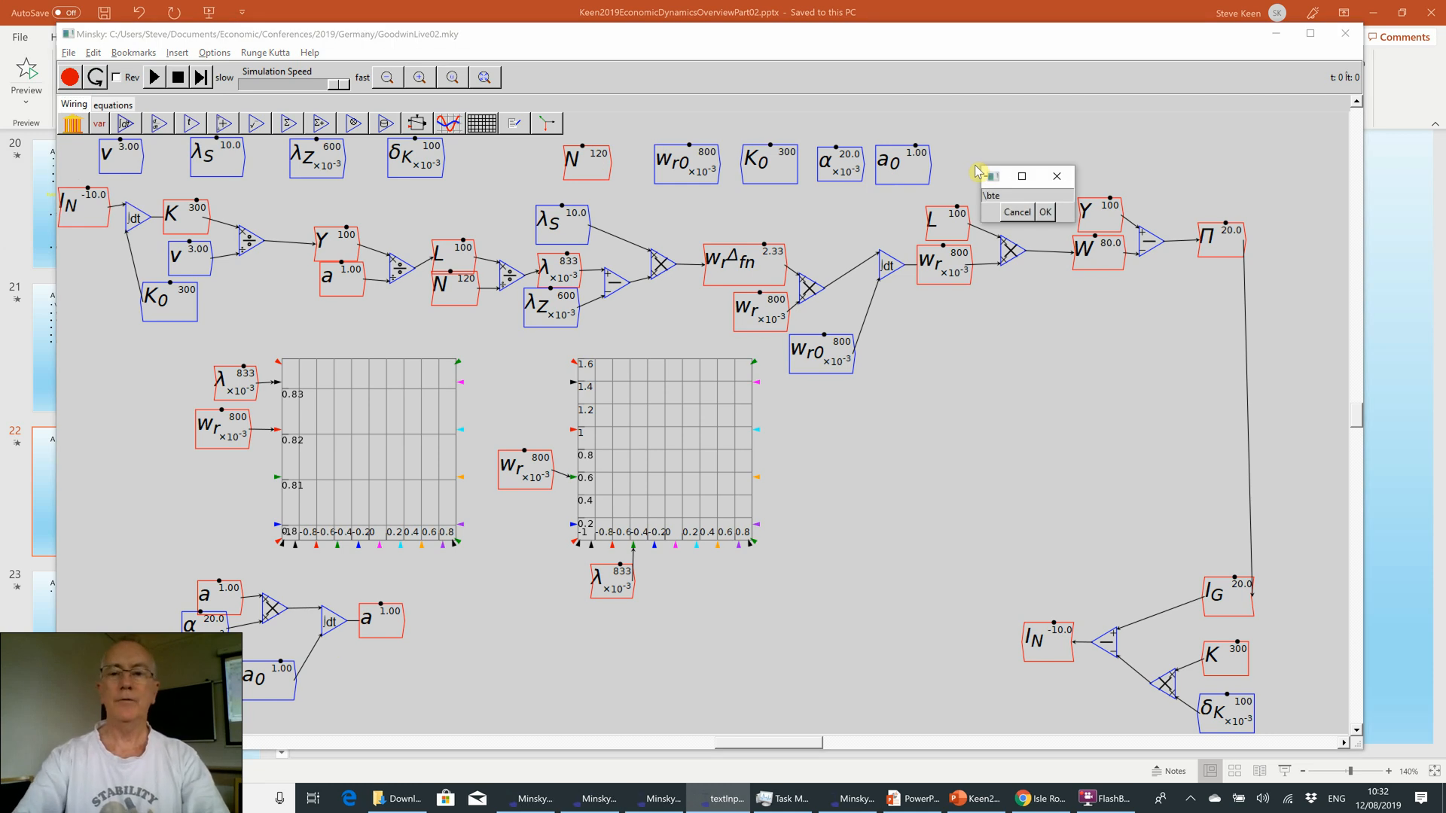
text(beta)
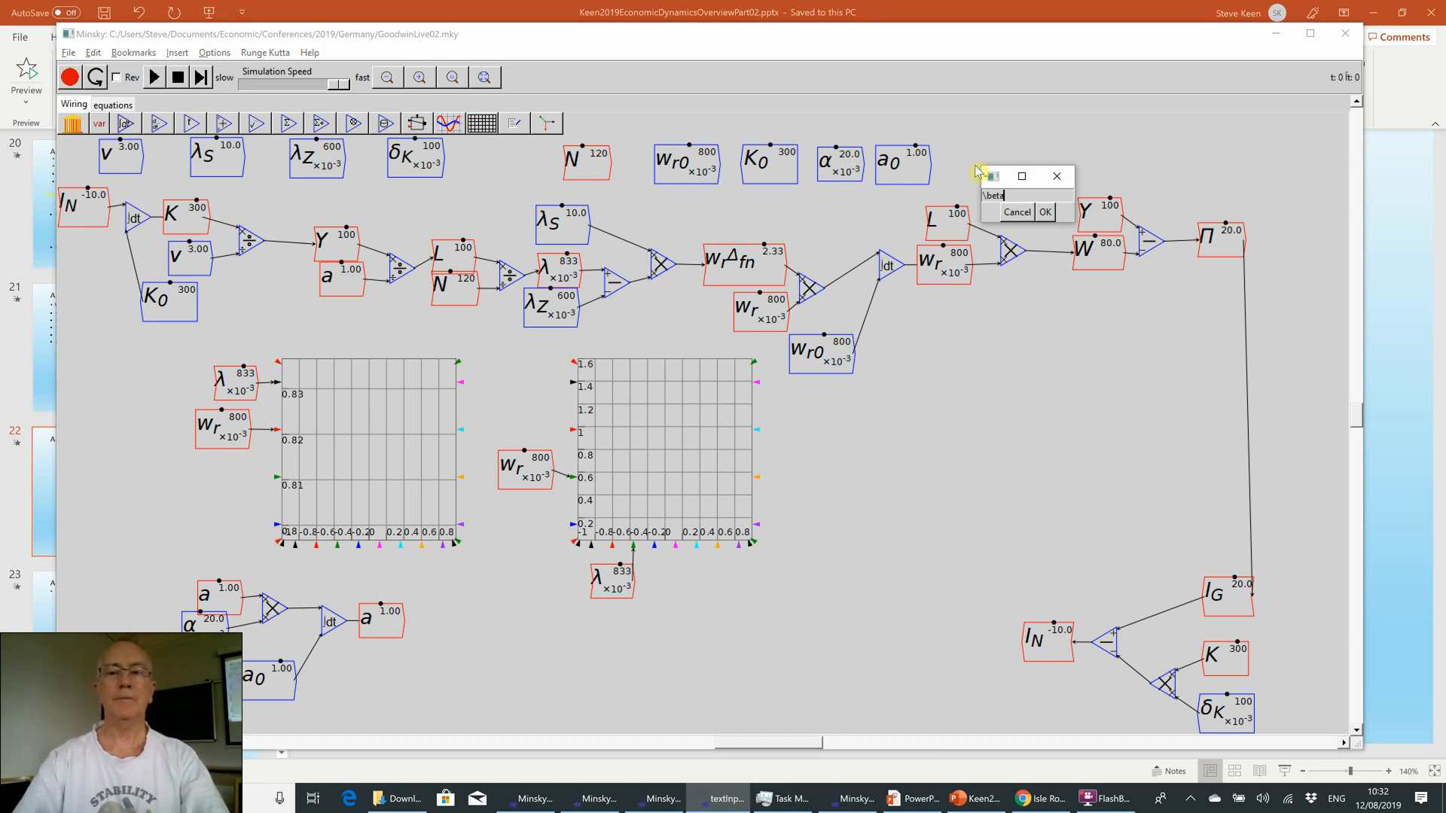
key(Return)
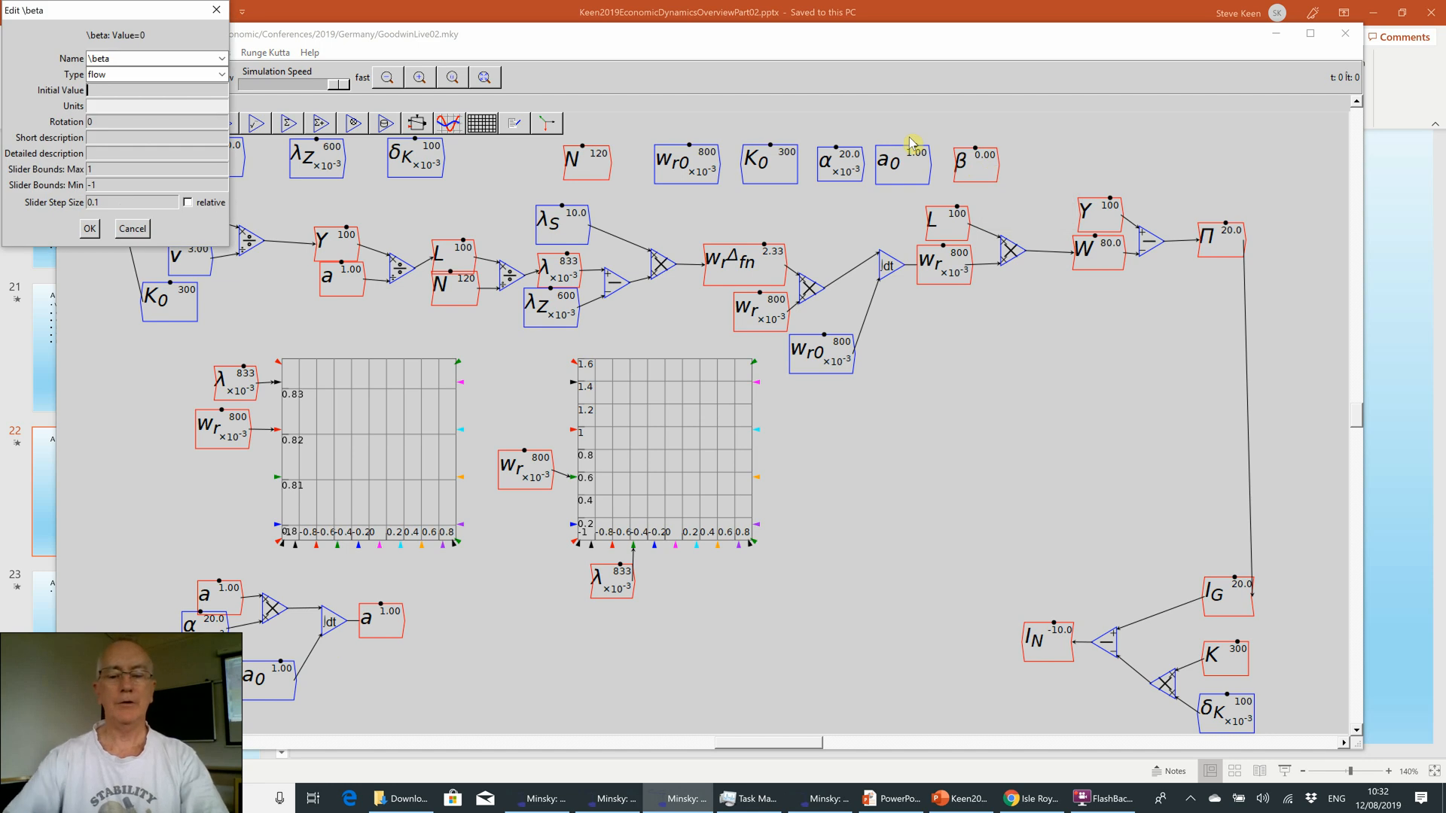
text(0.03)
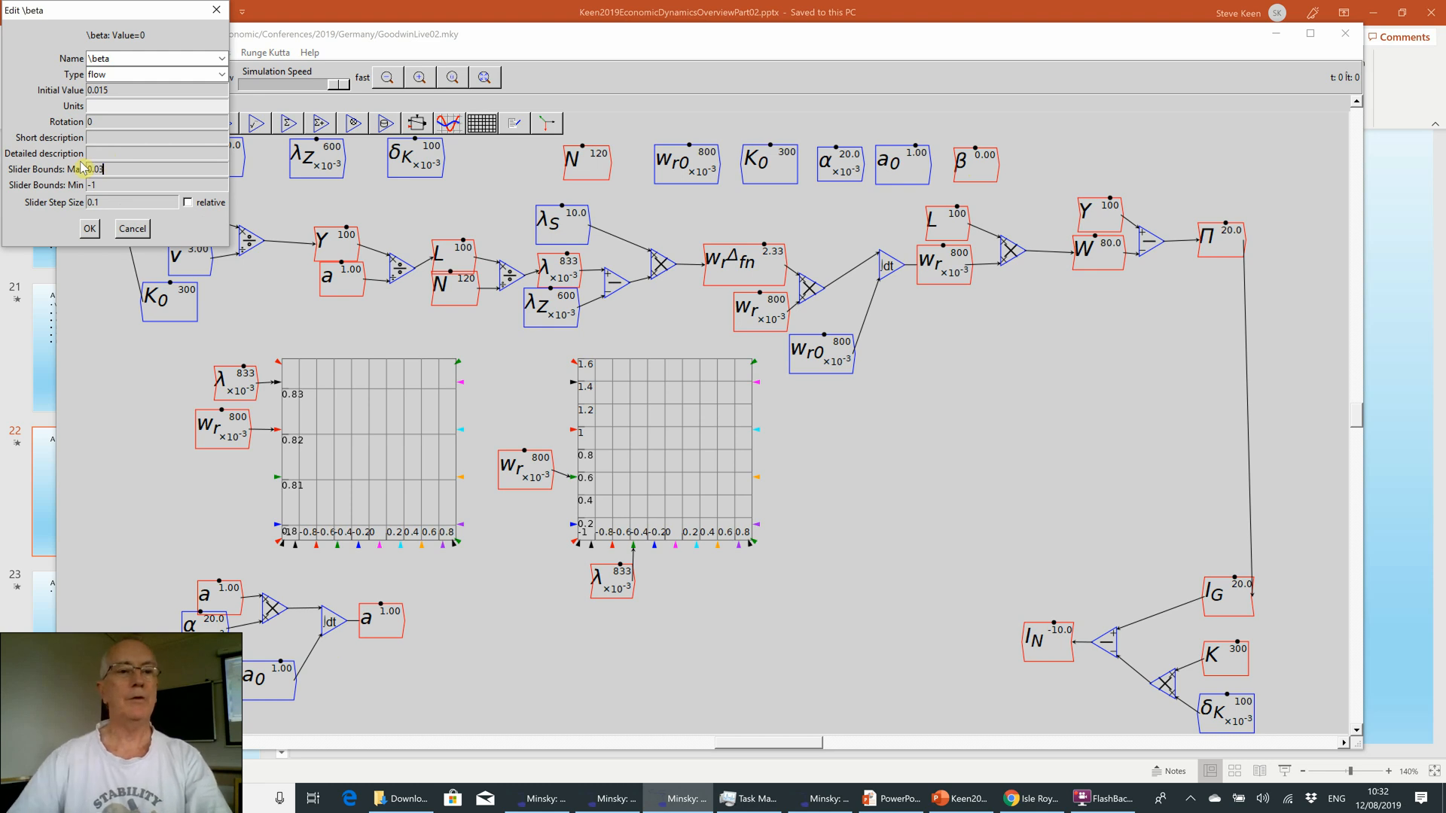
text(-1)
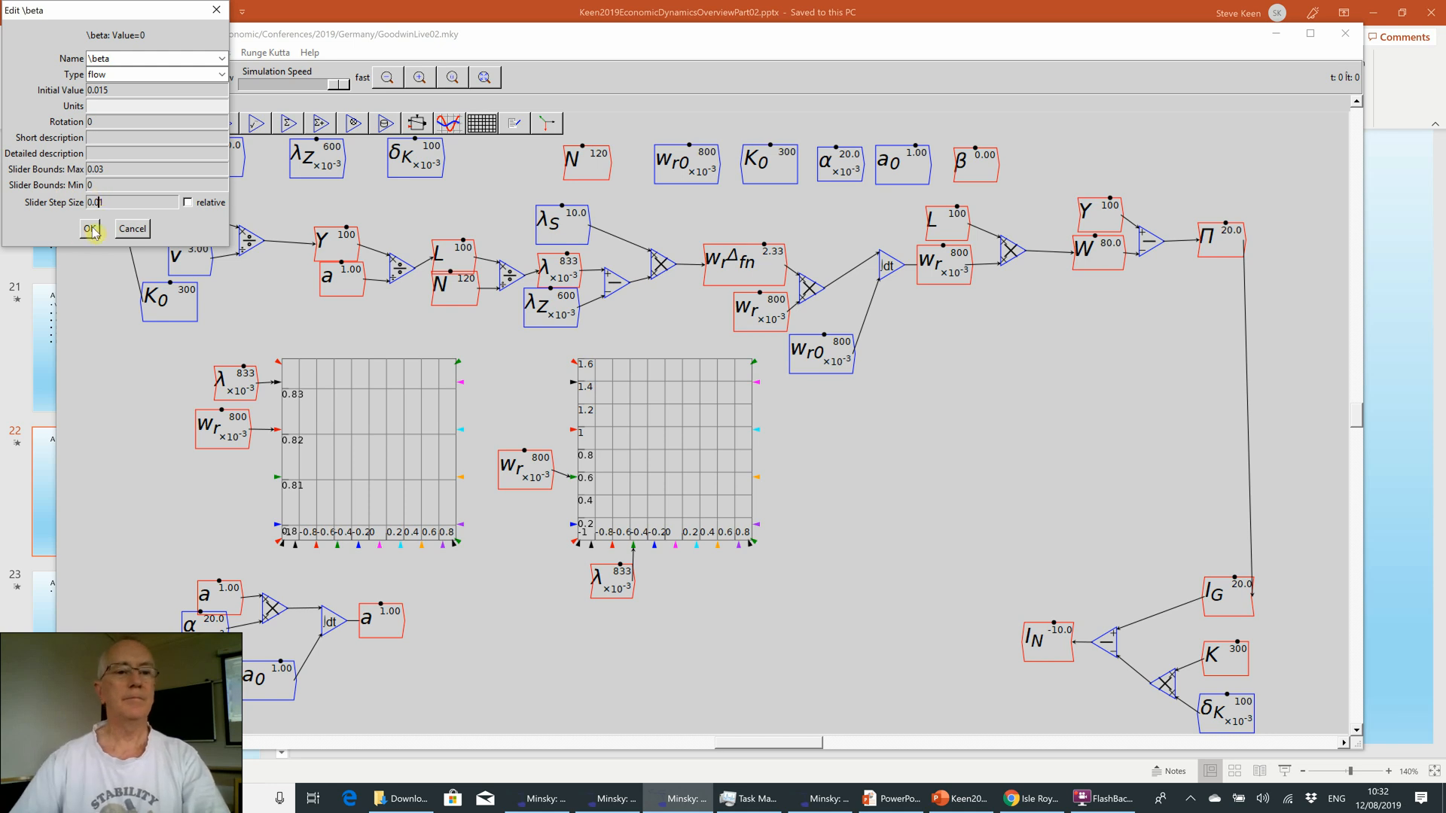
click(91, 229)
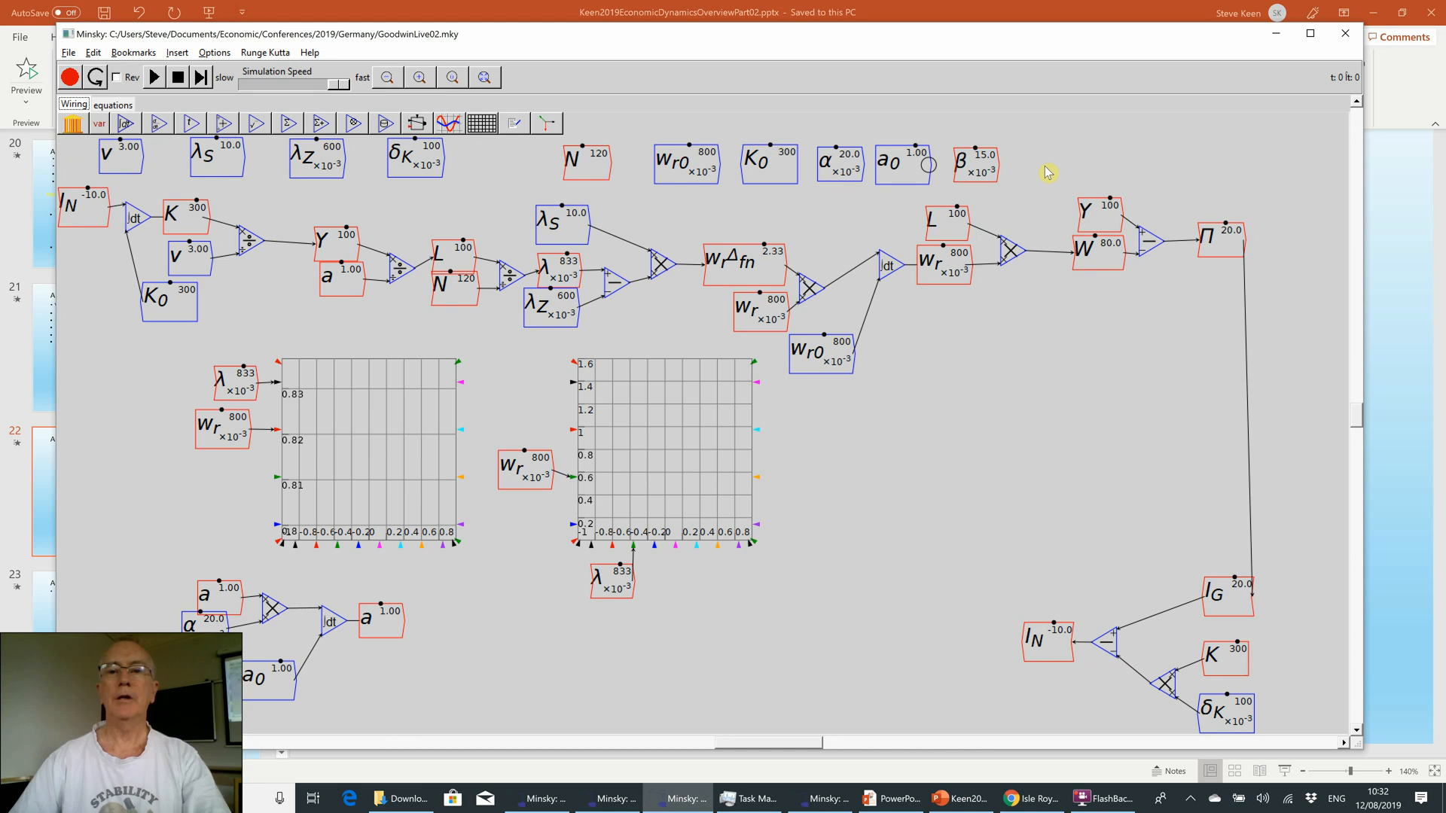
- Create the variable N_0 beside β with initial value 120, slider maximum 200, minimum 80 and step size 10
text(N_0)
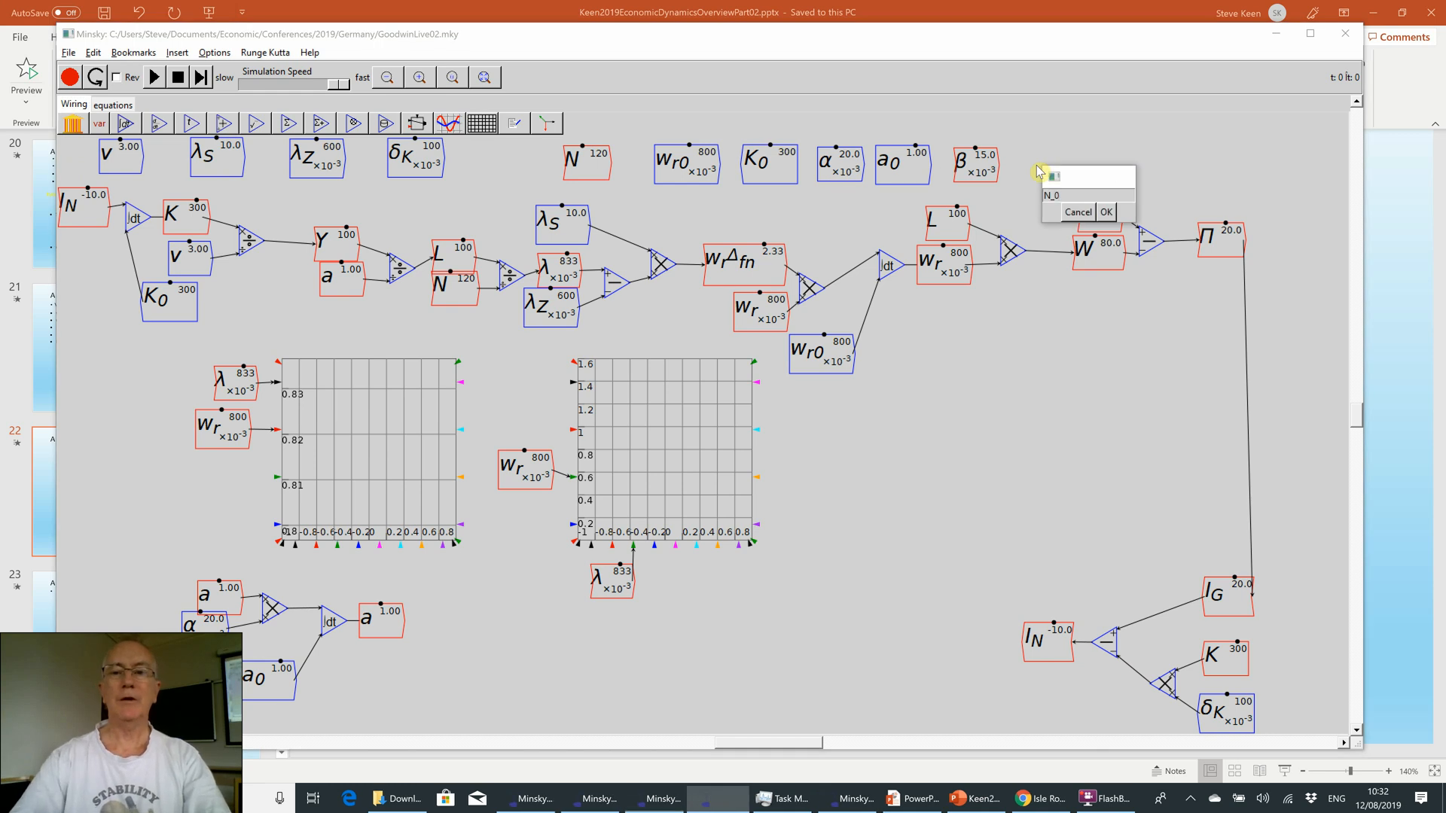
key(Return)
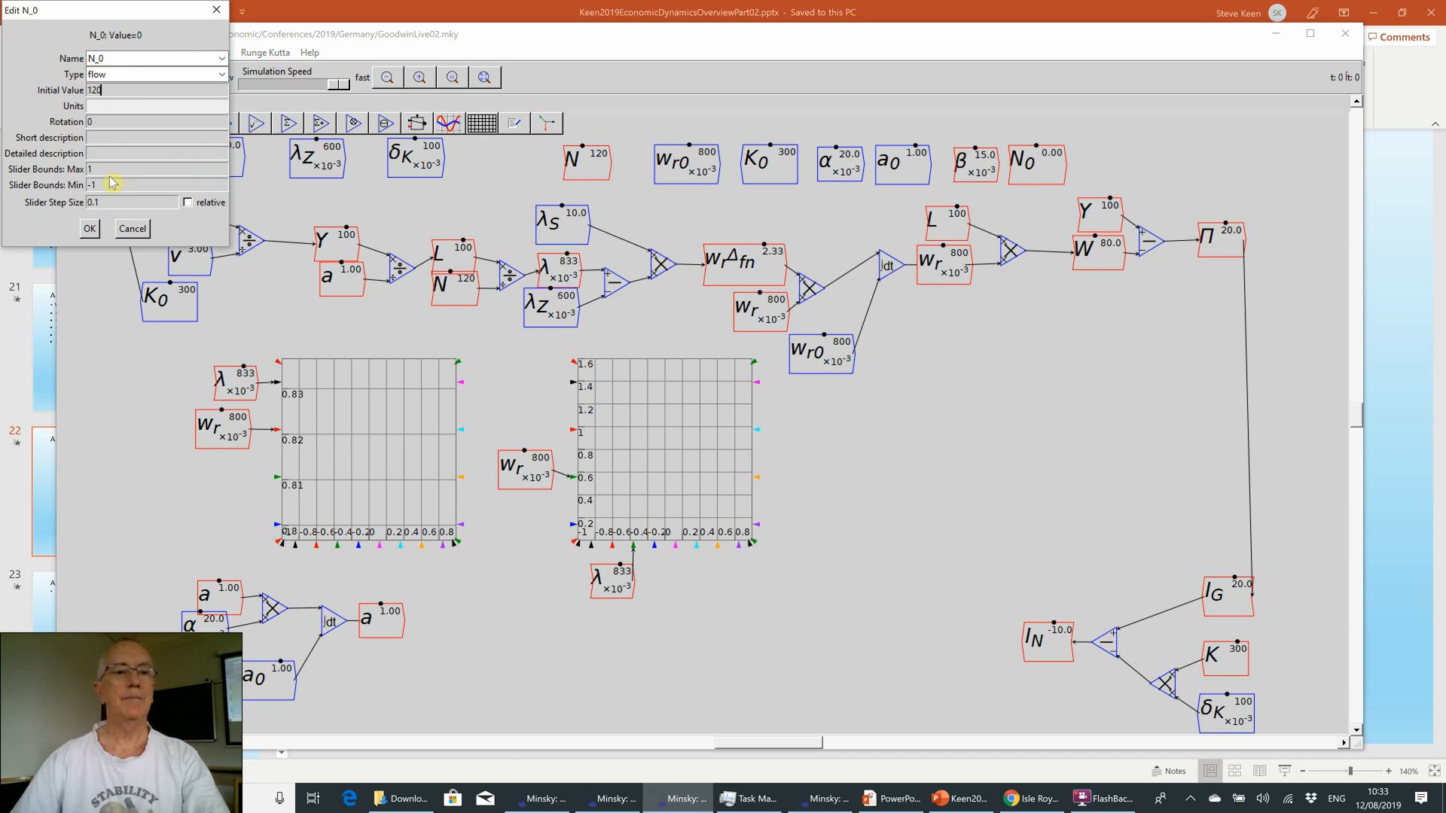
text(200)
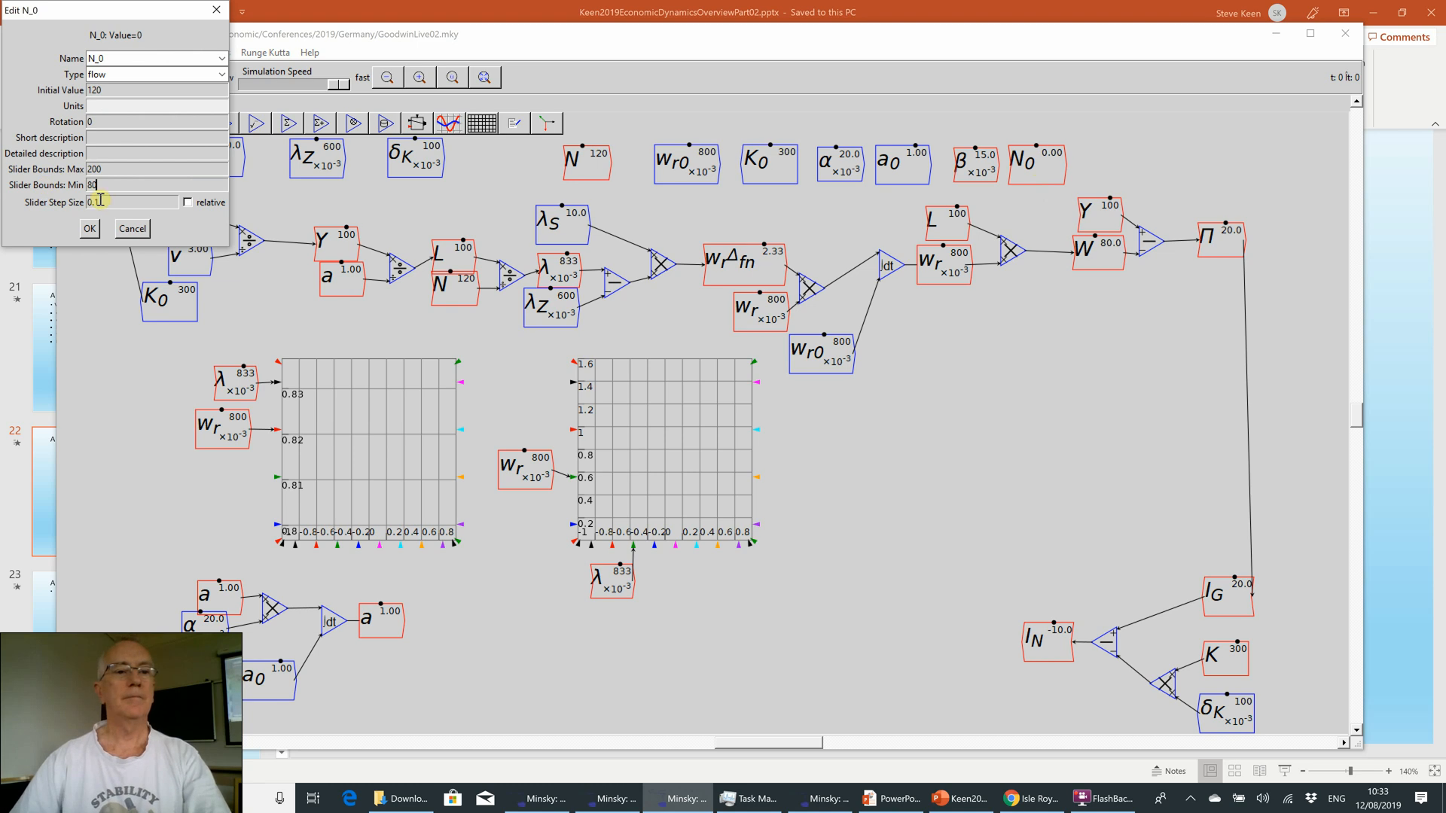
drag(106, 204, 55, 205)
text(10)
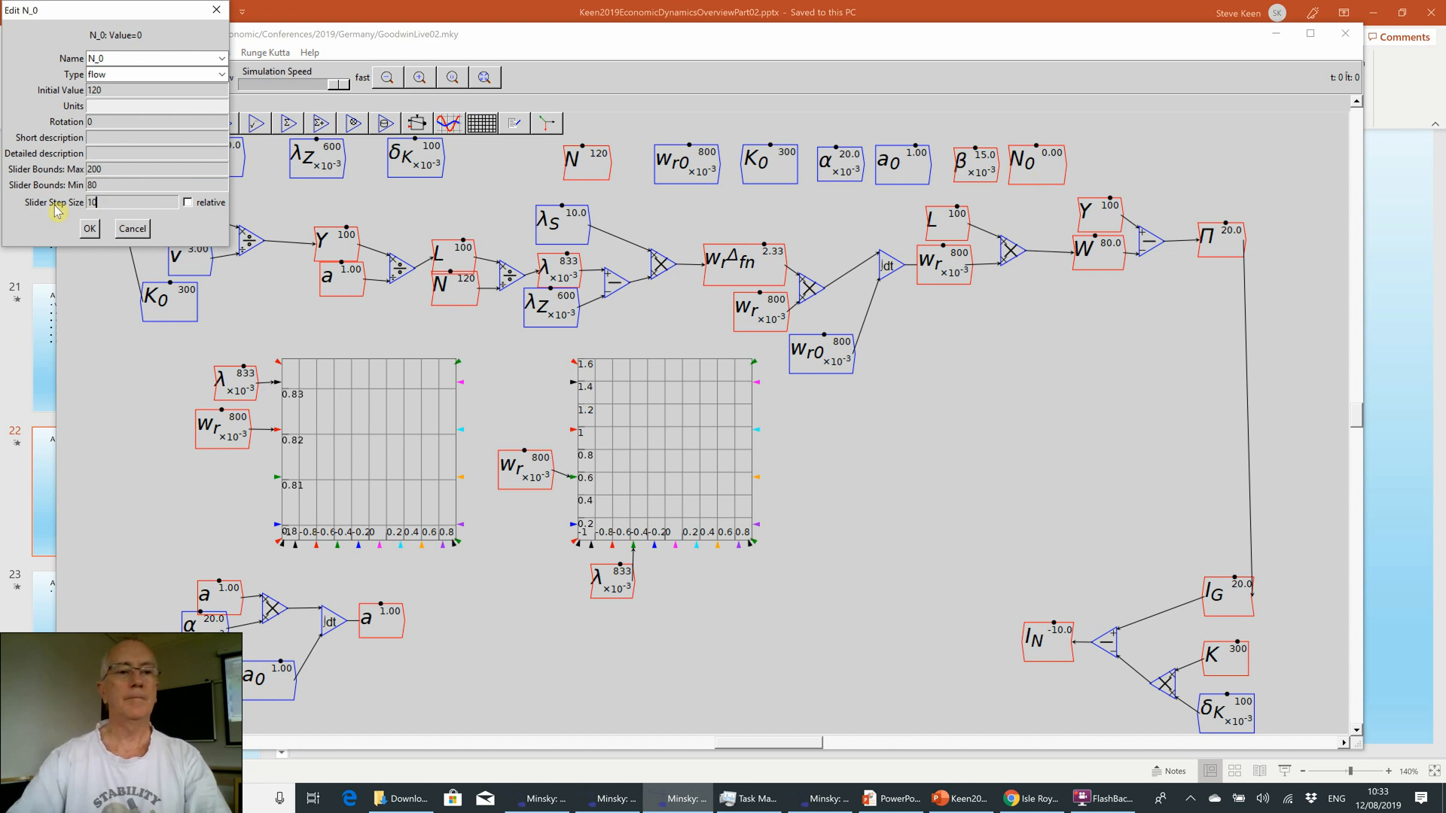
click(91, 229)
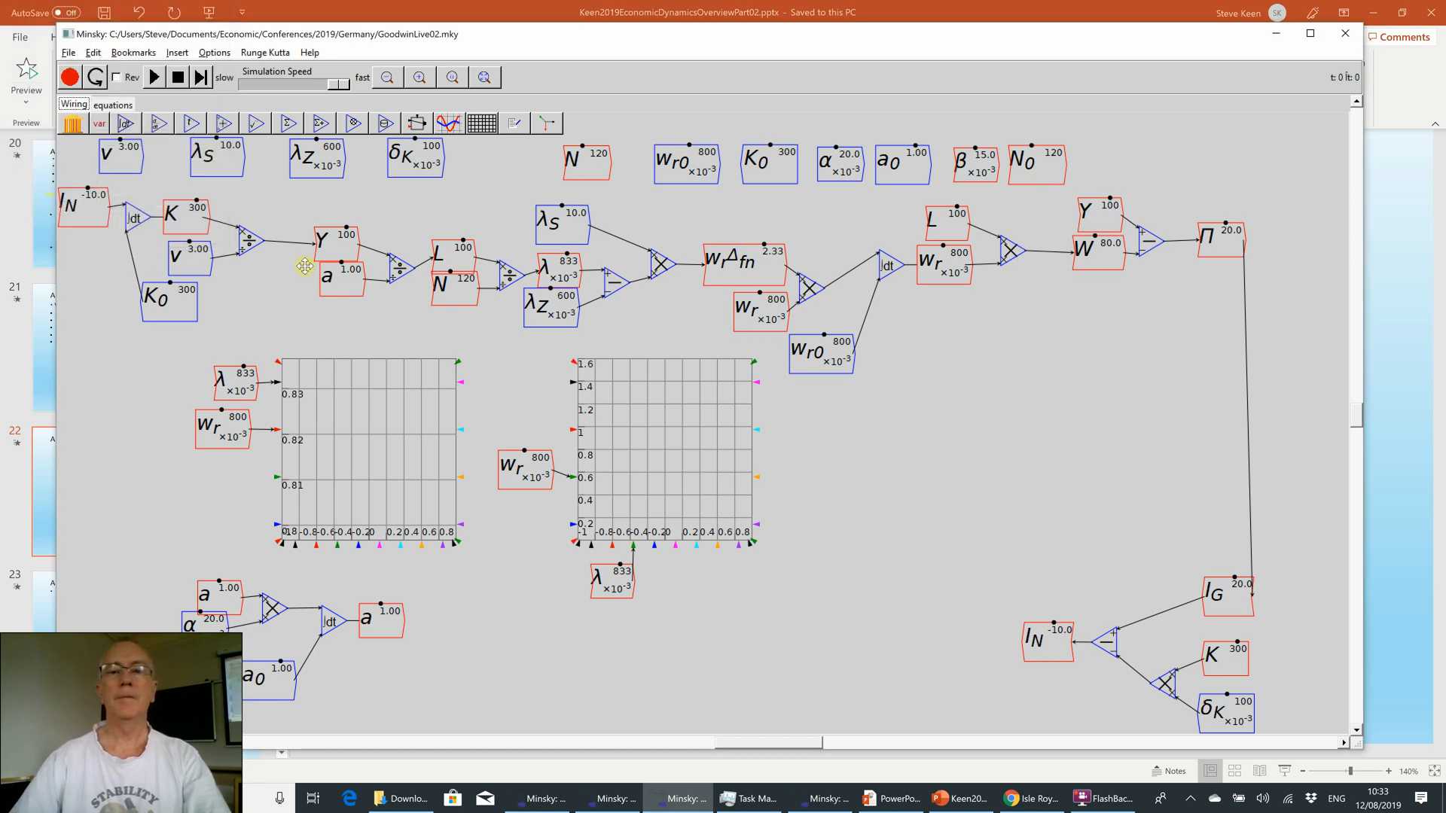
- Turn the N variable in the parameter row into an integral and move it below the second plot
right_click(585, 172)
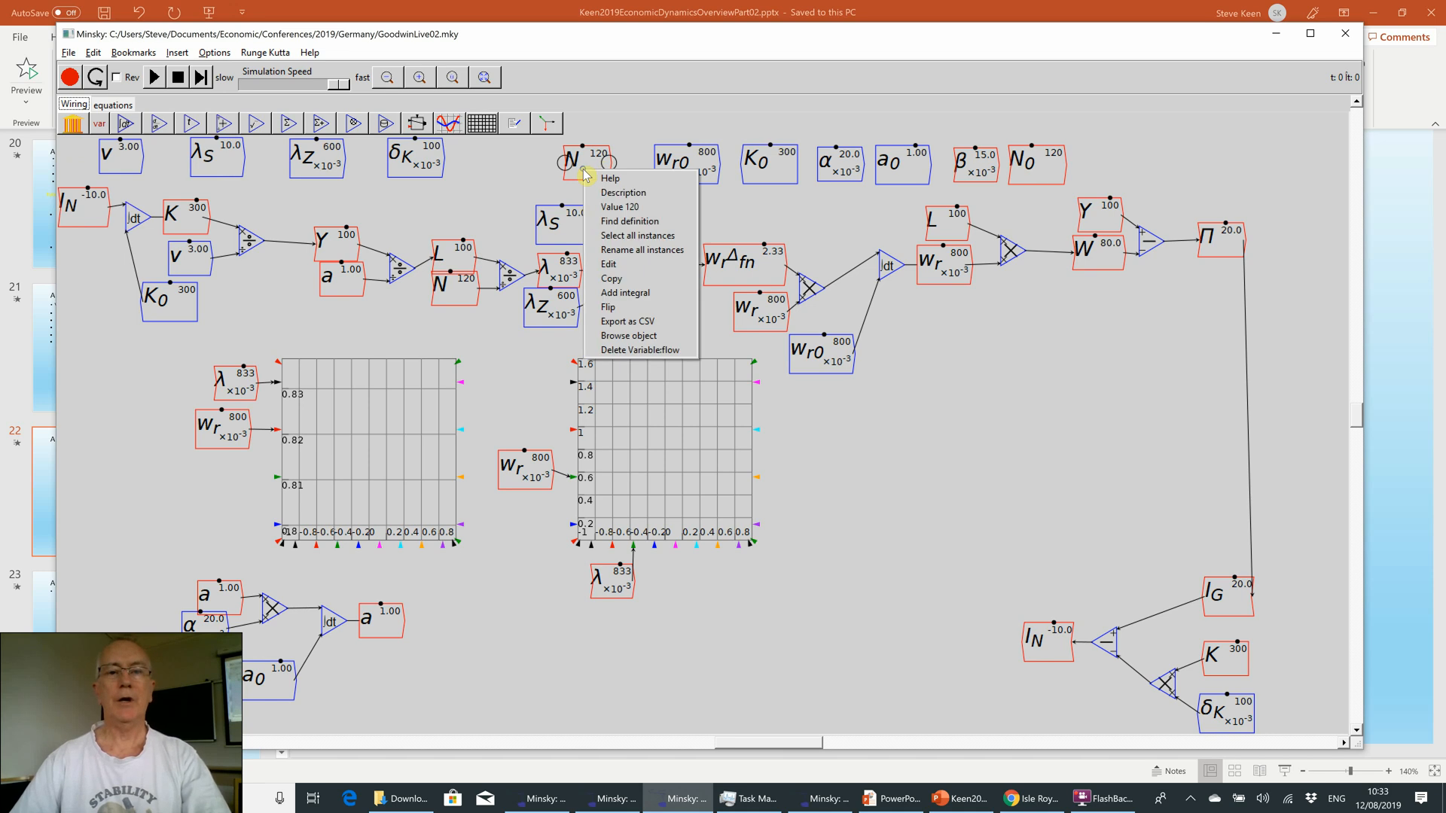
click(610, 293)
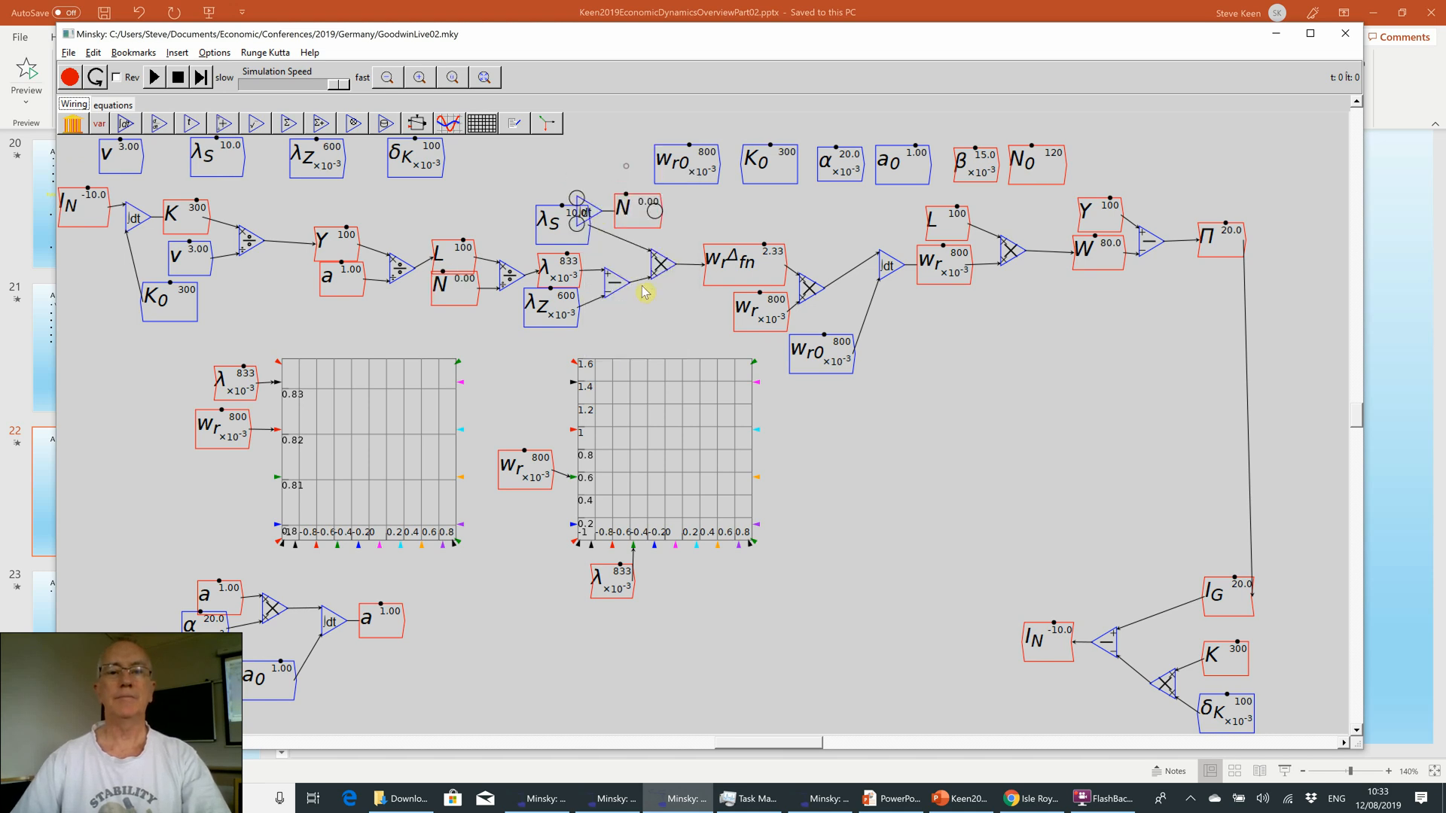
drag(645, 292, 652, 645)
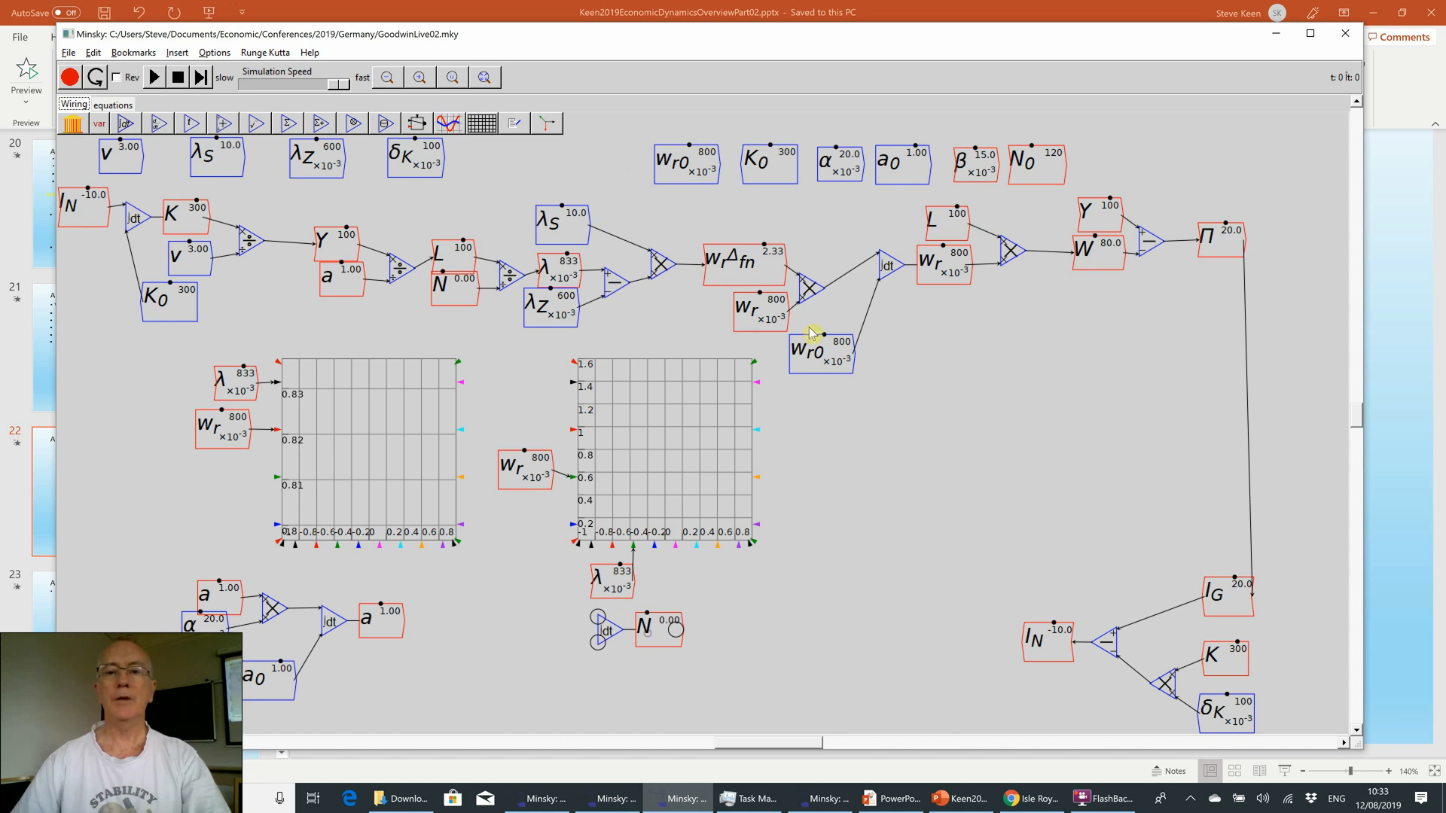
- Place a copy of β in front of the N integral, between the two plots' lower edges
right_click(961, 171)
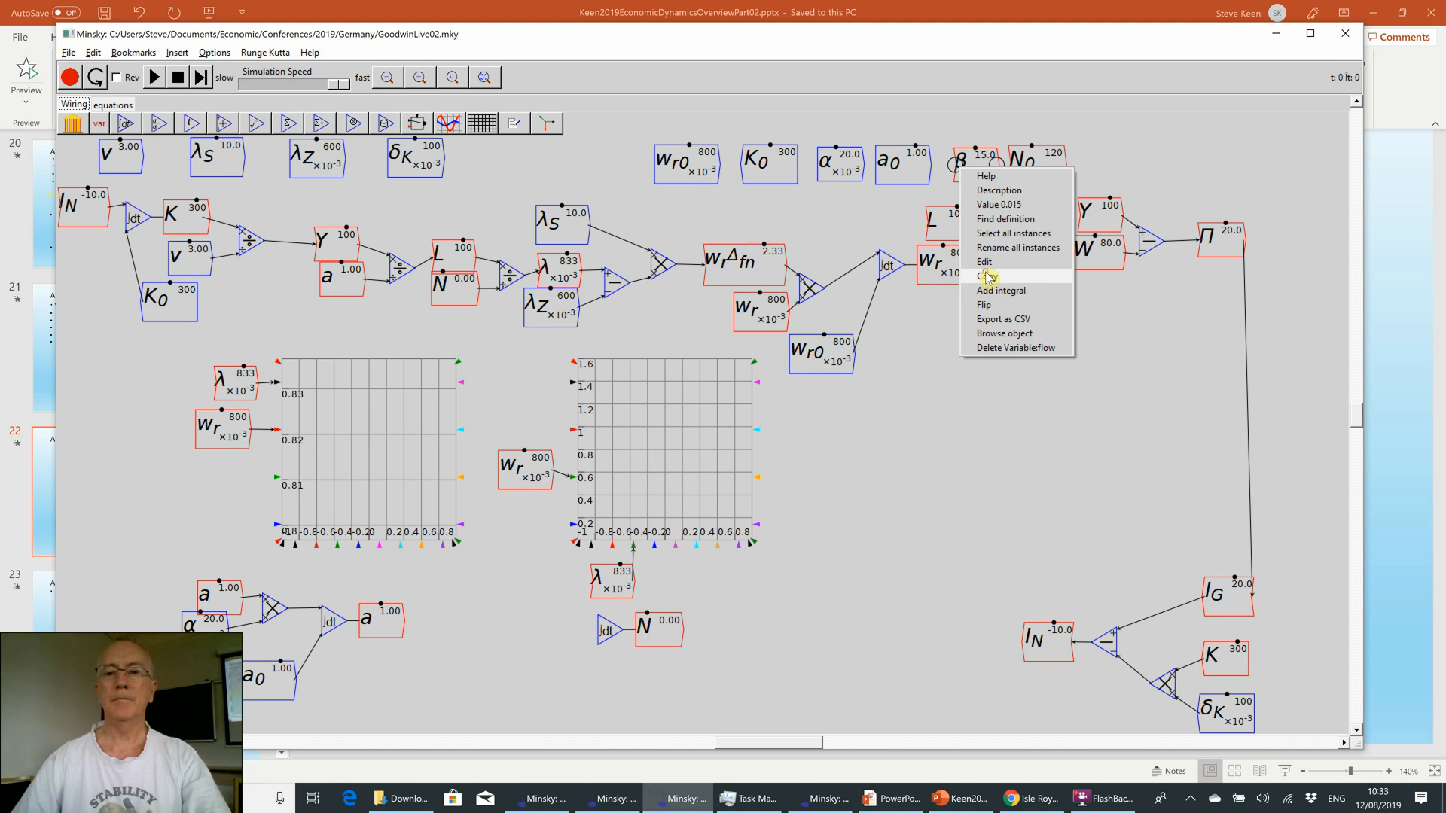
click(986, 278)
click(488, 586)
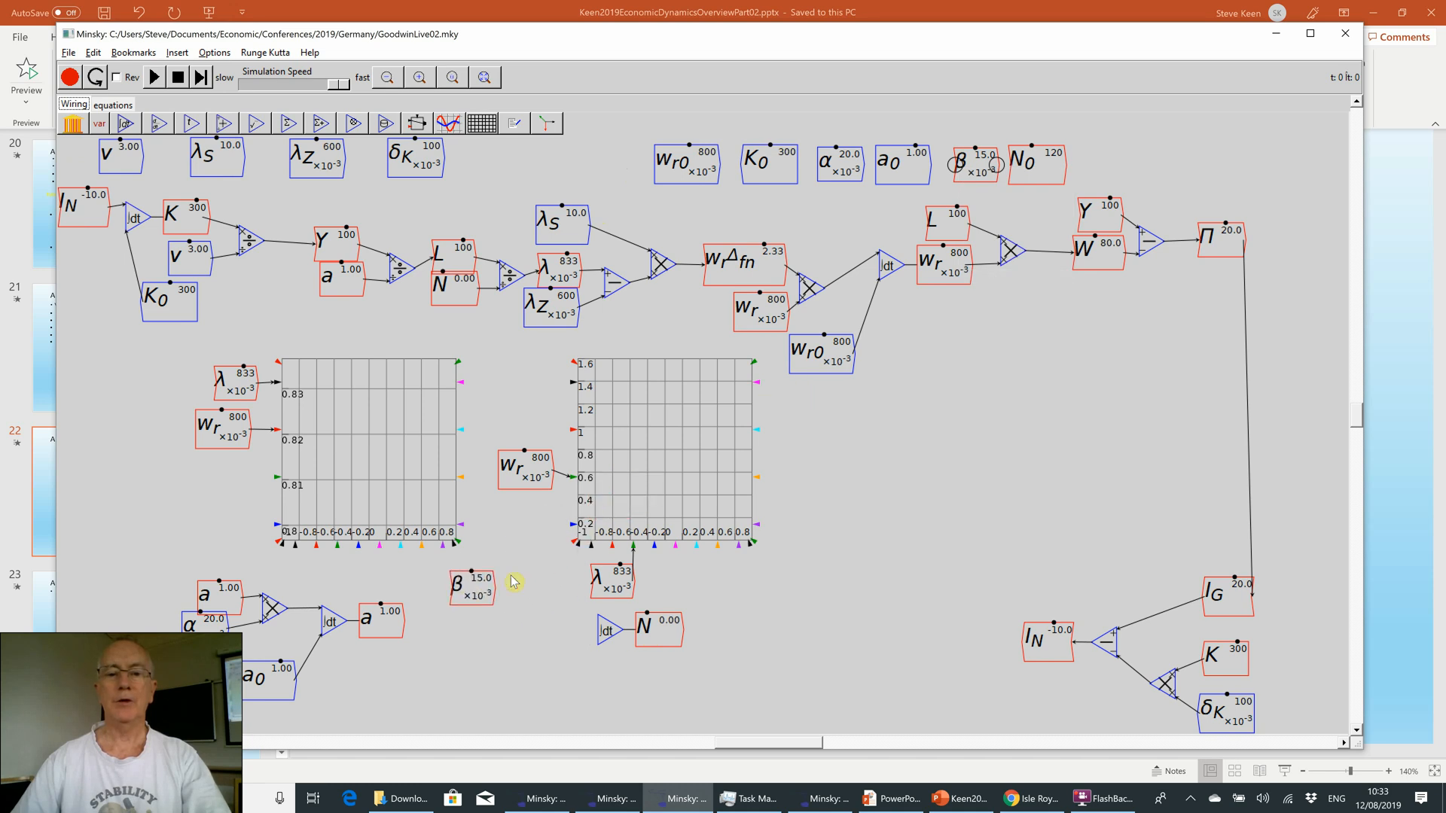
- Change the type of β to parameter and position its copy in front of the N integral
right_click(512, 577)
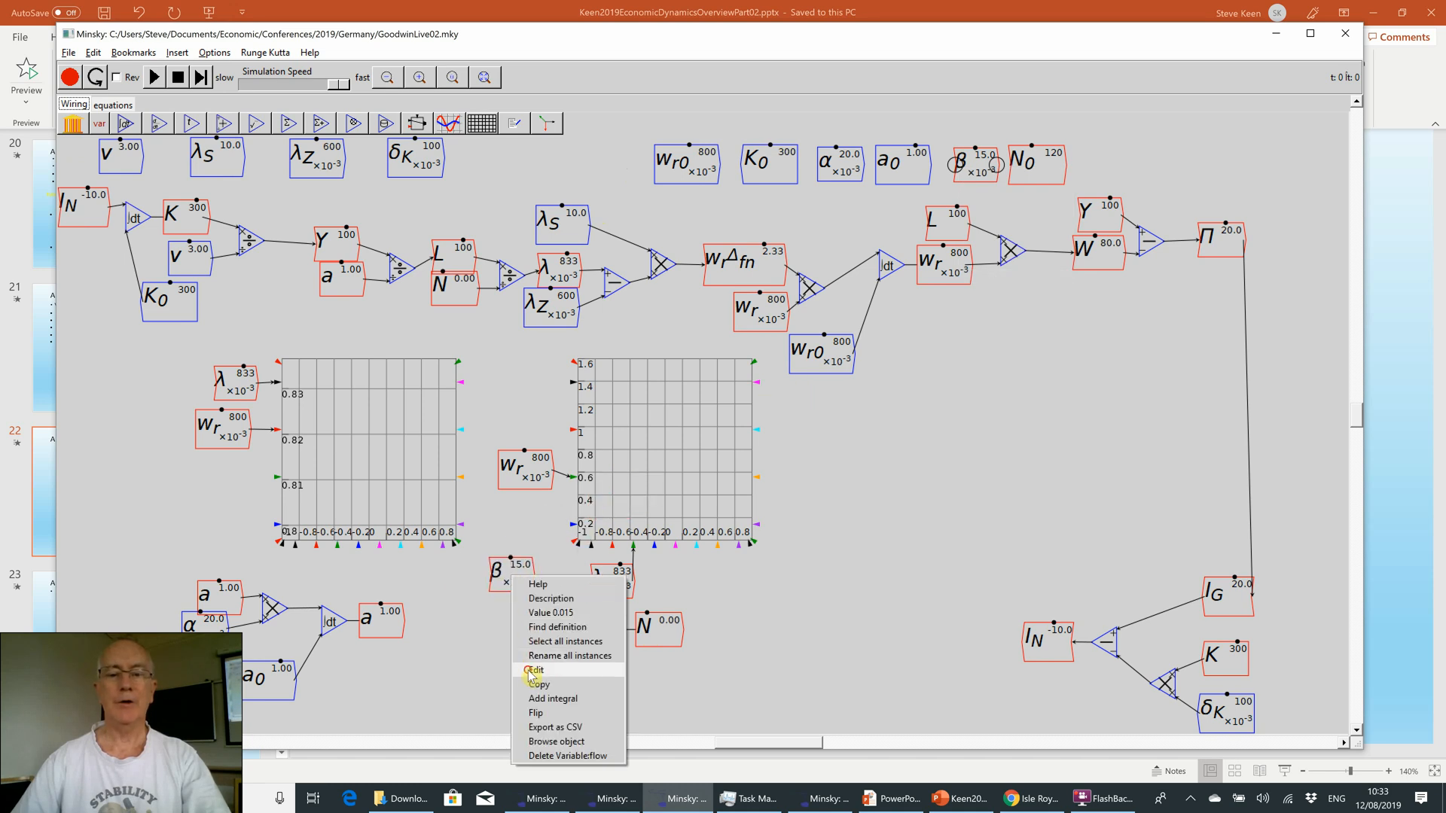
click(533, 670)
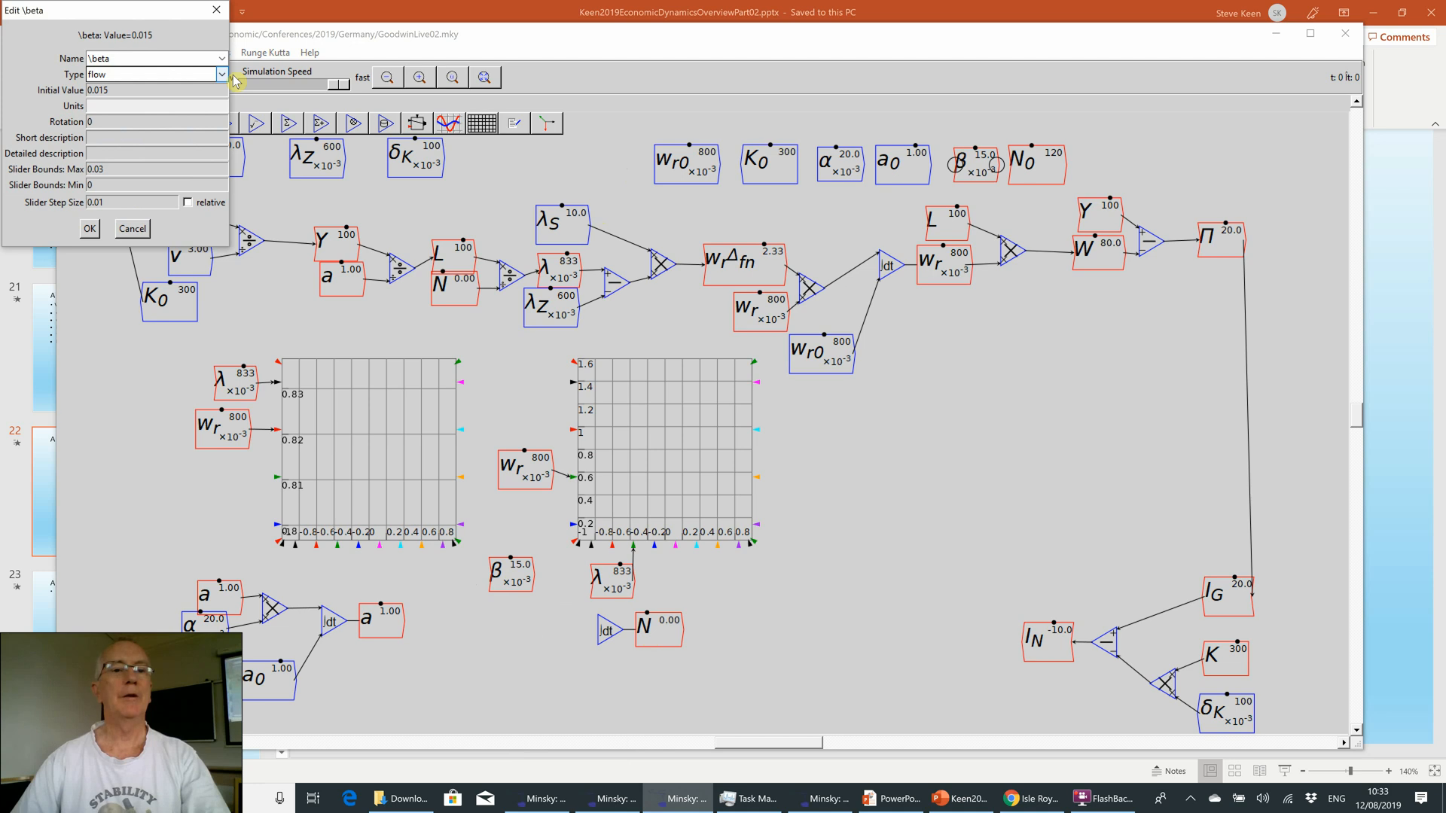
click(222, 74)
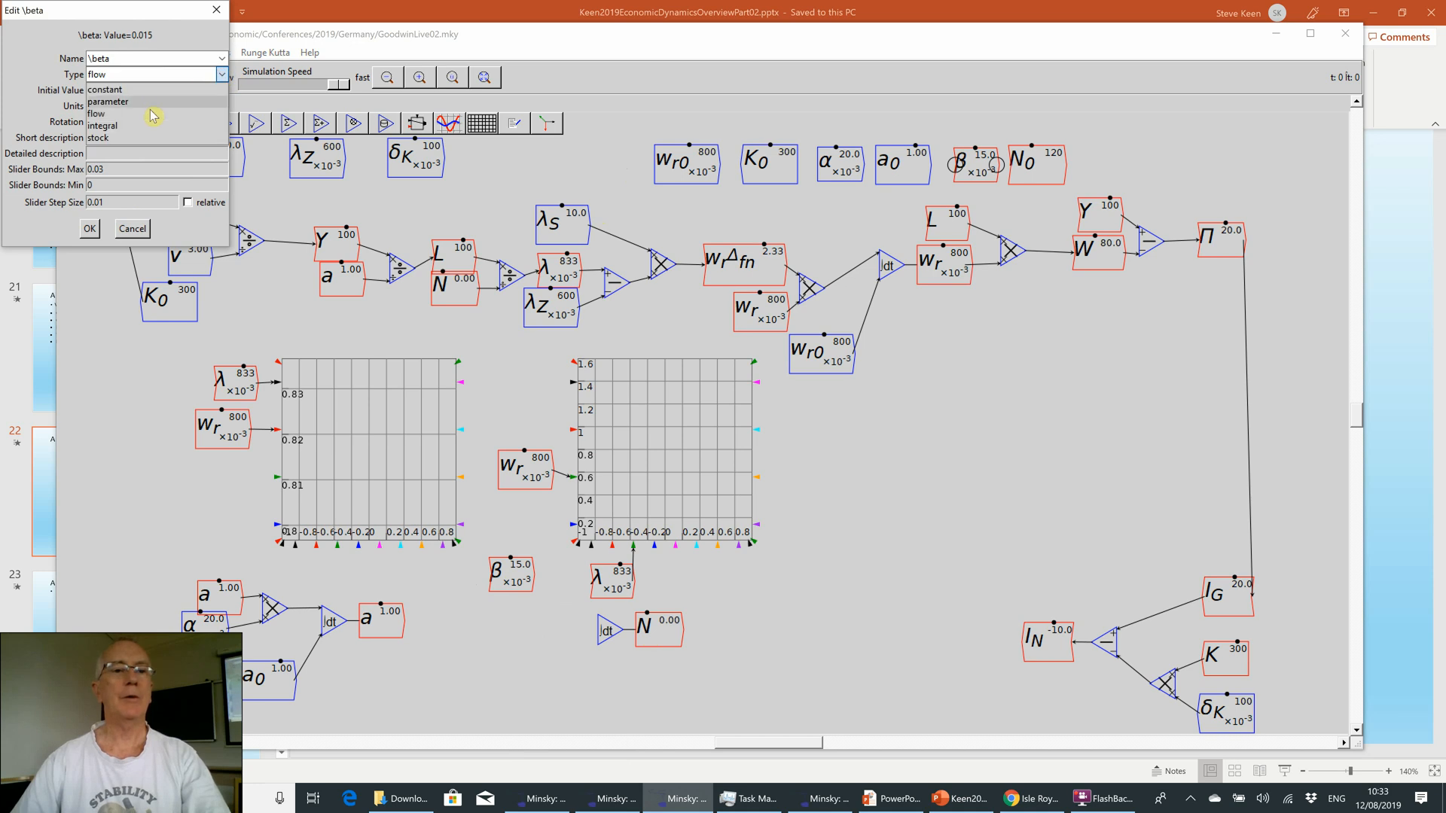
click(145, 101)
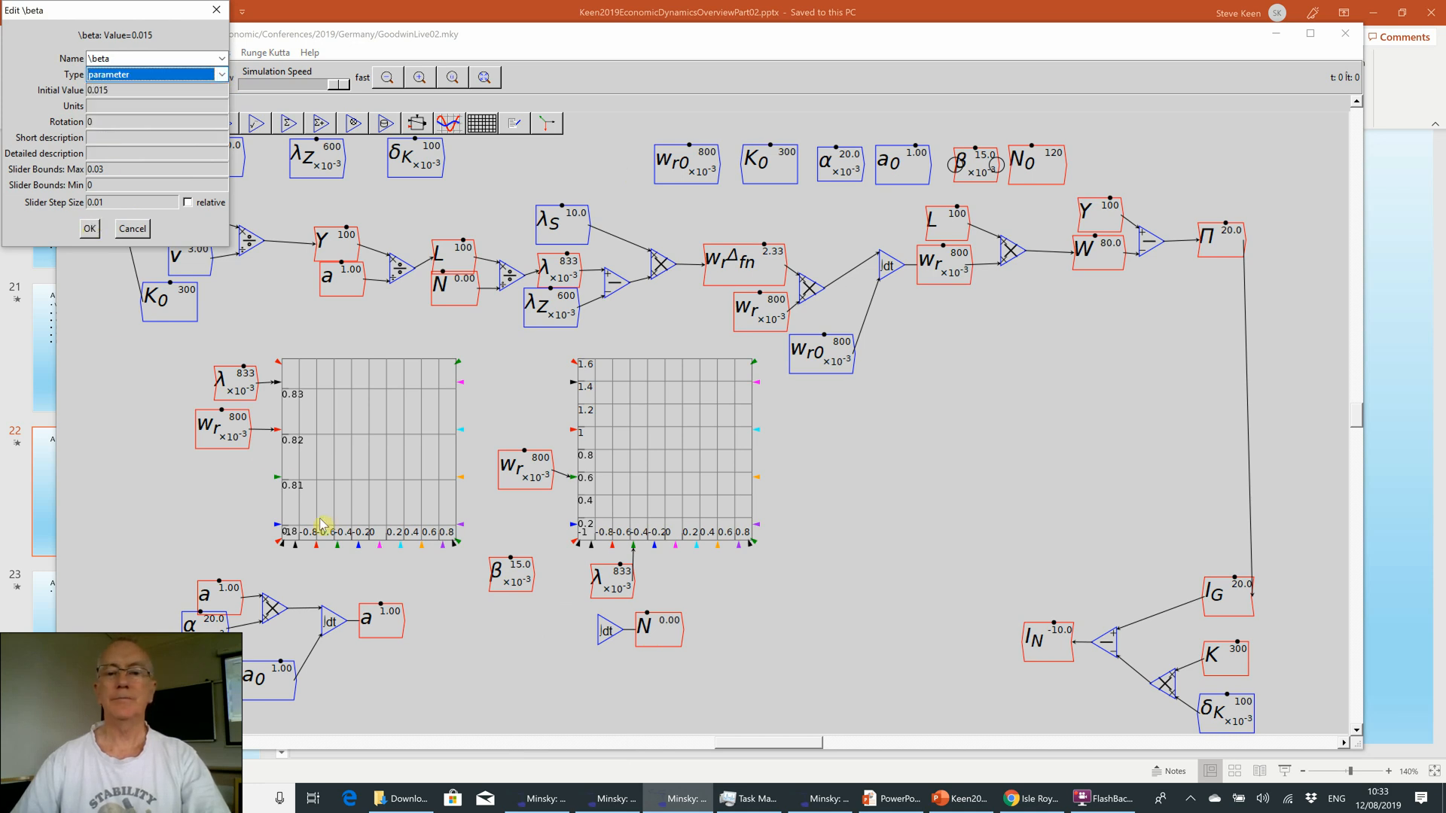
click(97, 231)
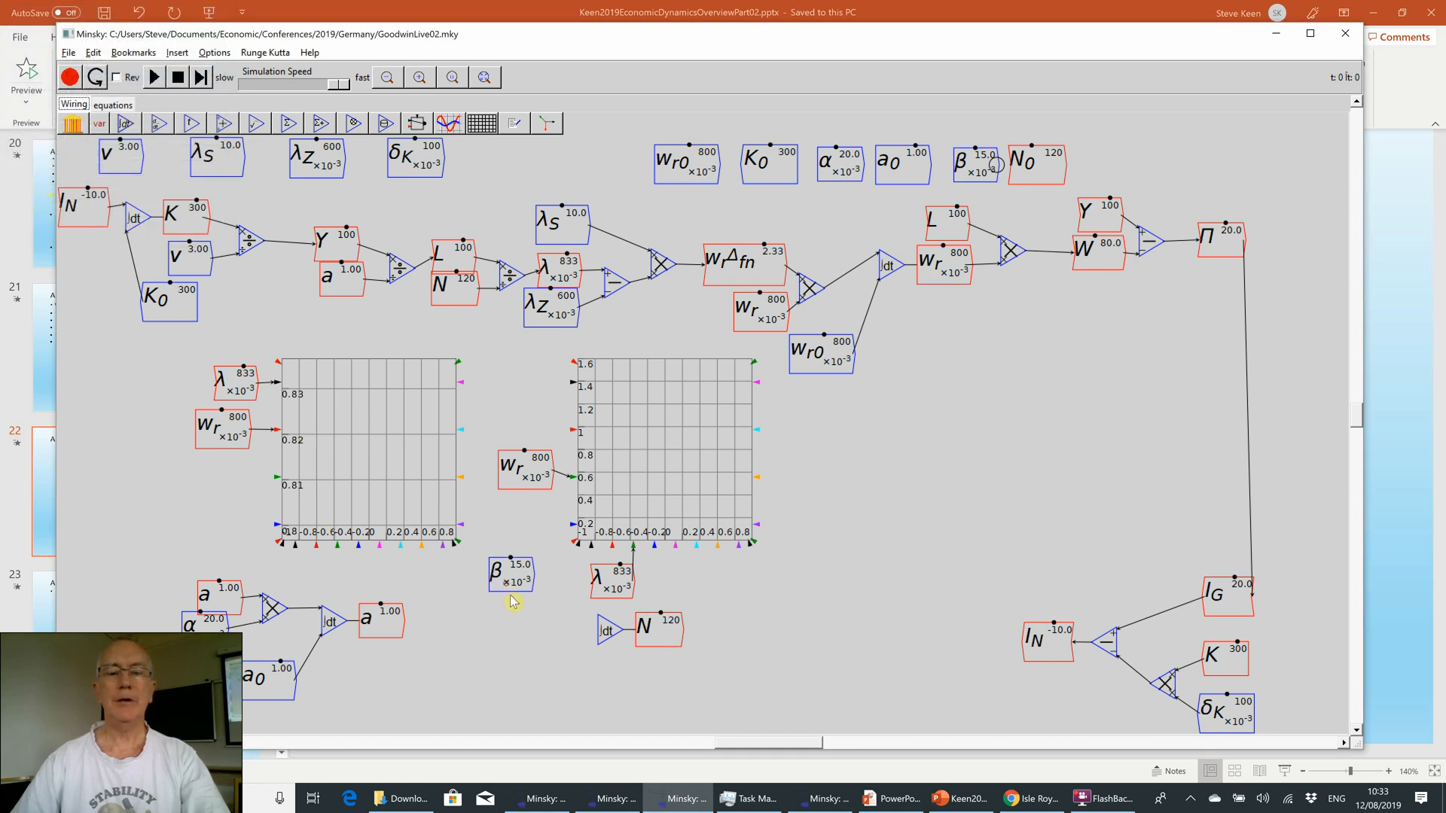
drag(511, 597, 515, 610)
- Place a copy of N under β, multiply the two, and wire the product into the N integral
right_click(631, 630)
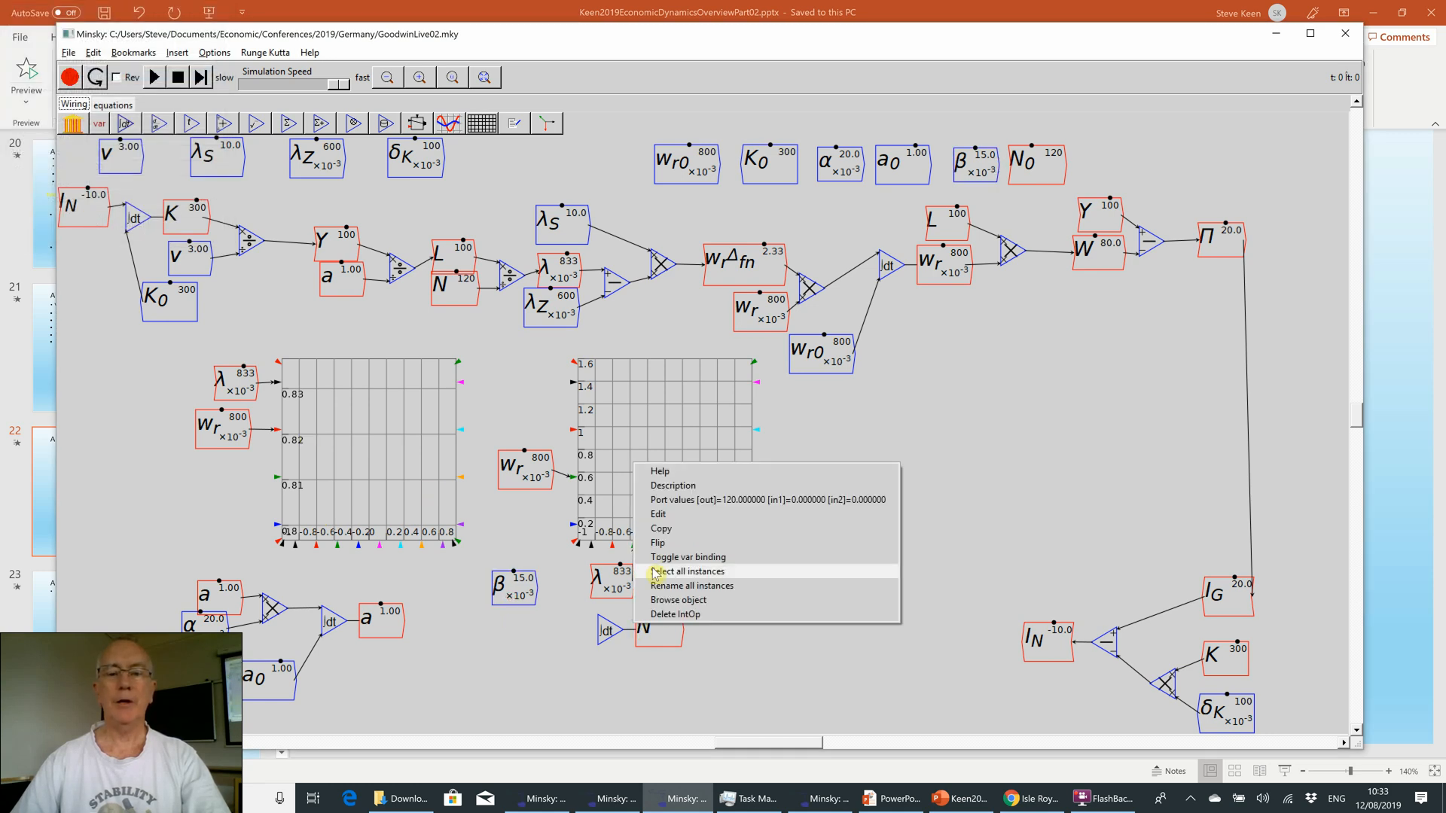
click(660, 528)
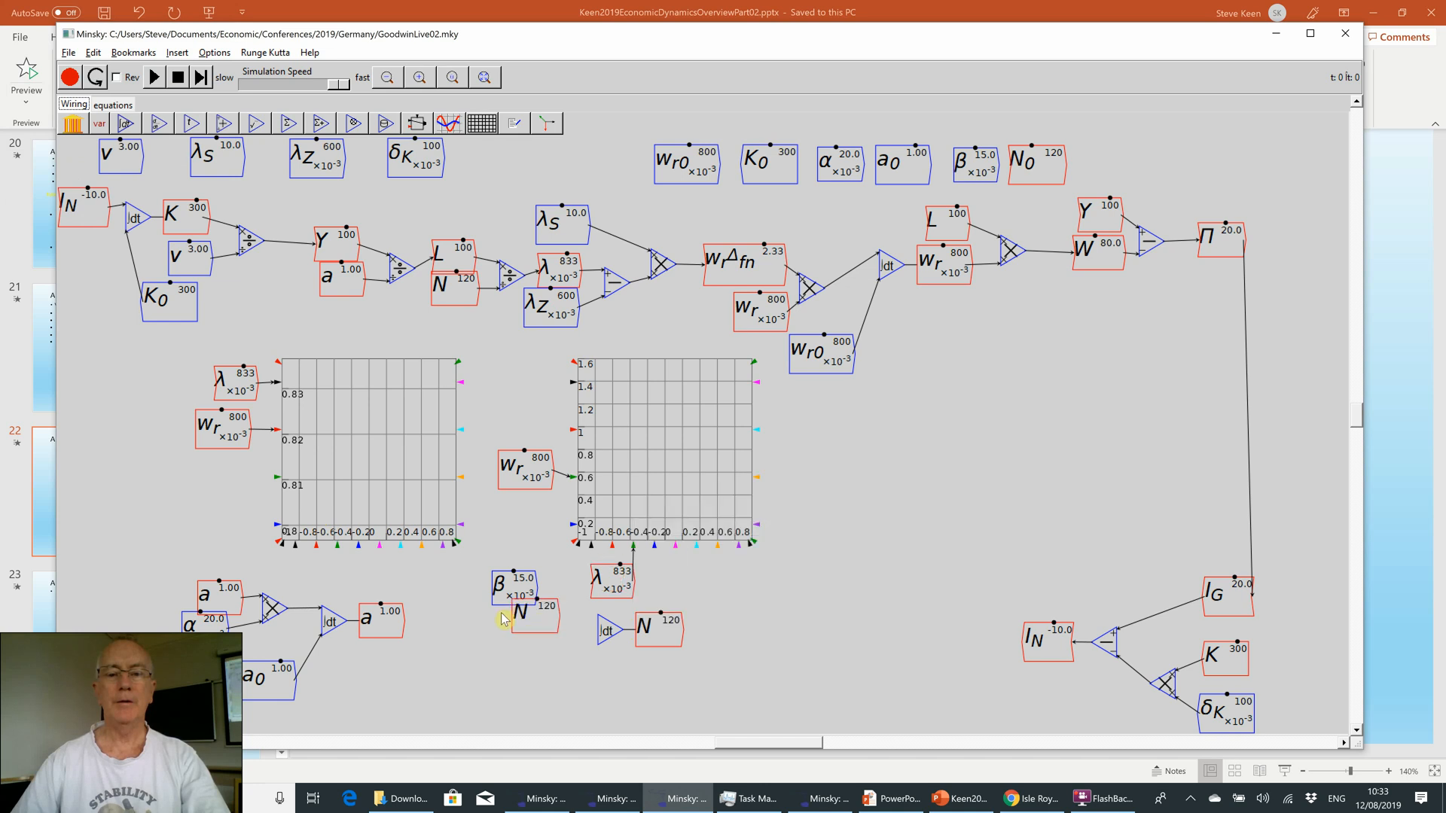
click(511, 621)
key(asterisk)
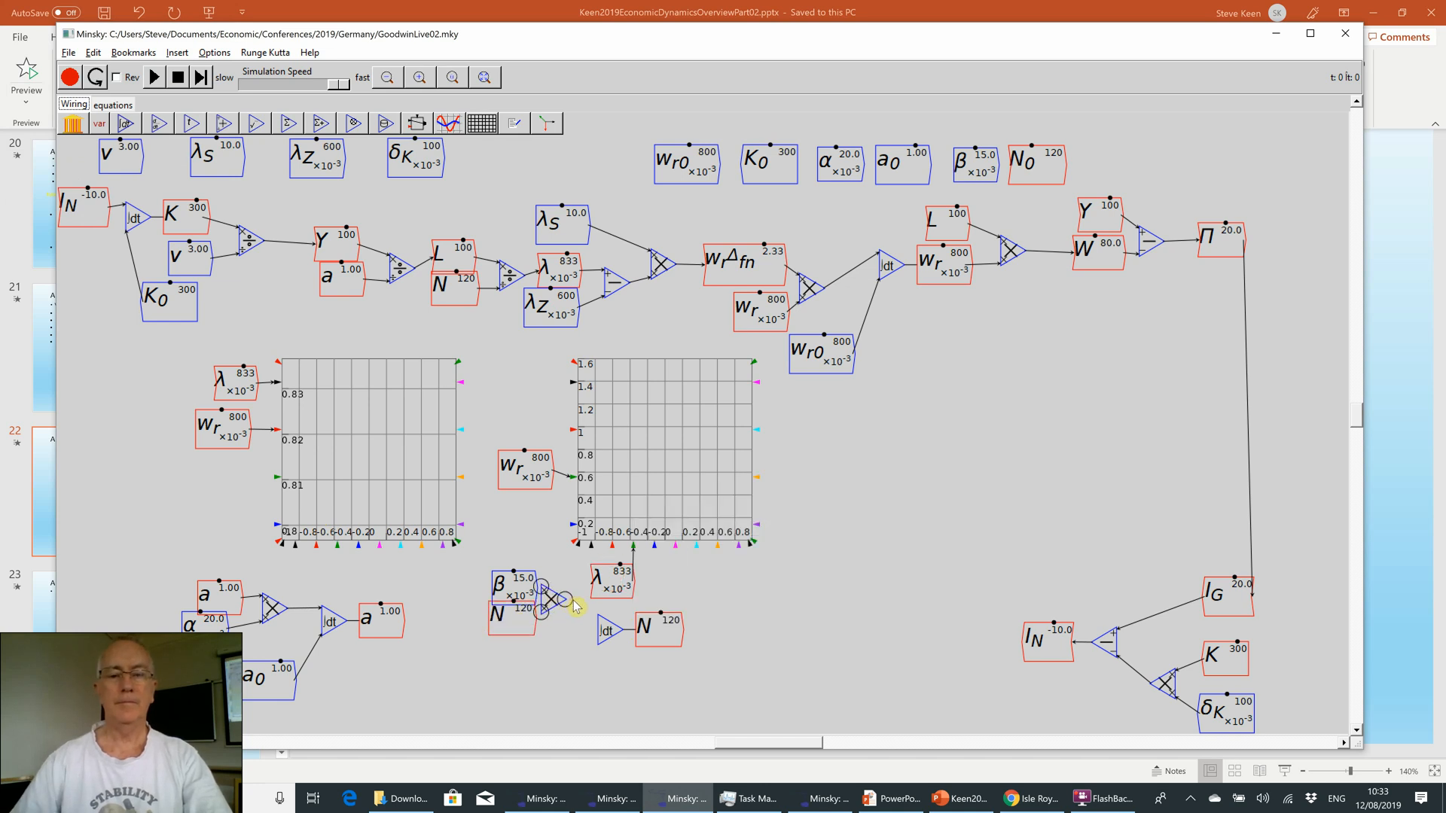
mouse_move(569, 597)
mouse_down()
mouse_move(606, 628)
mouse_move(570, 601)
mouse_up()
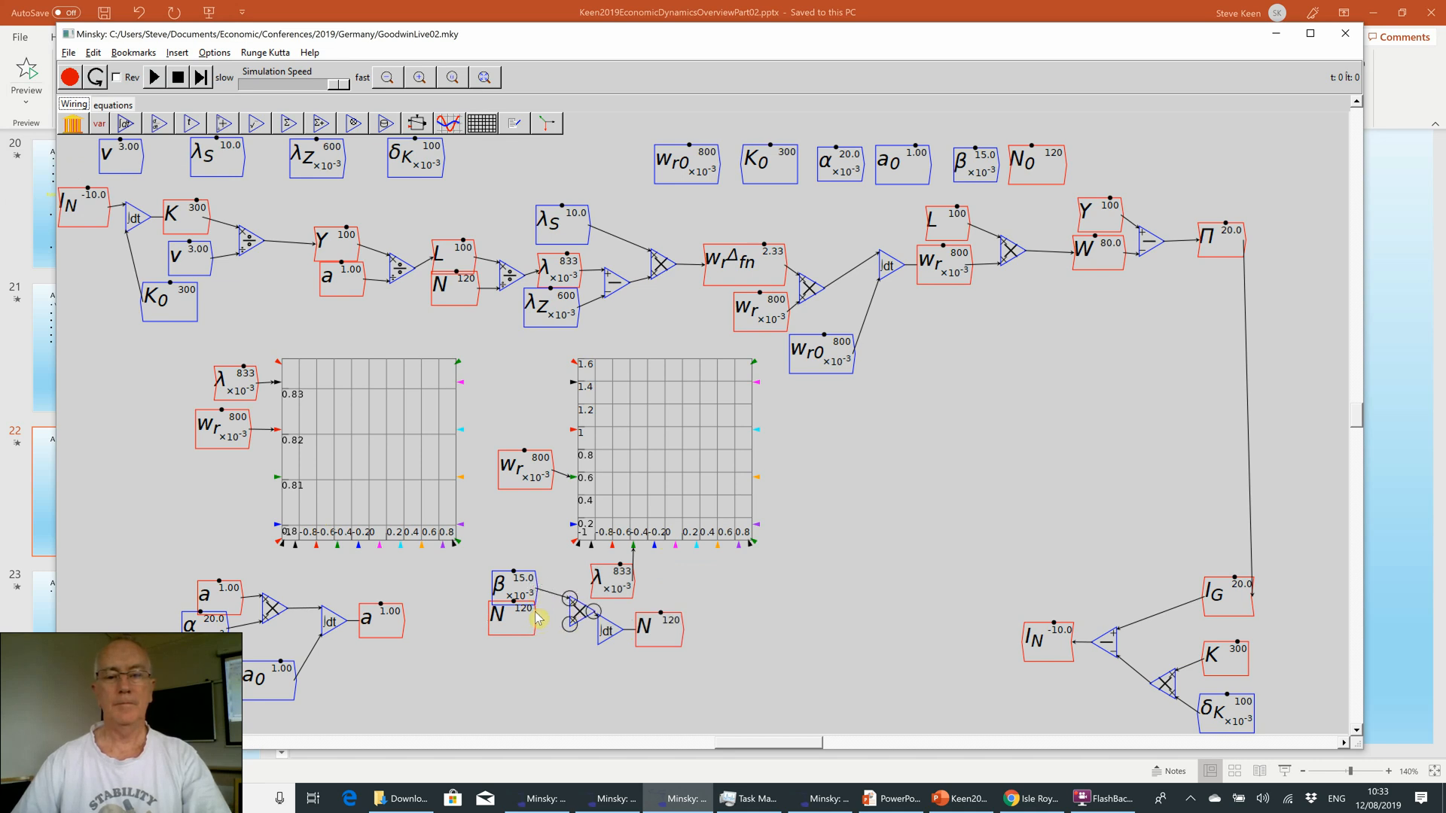
- Wire a copy of N_0 into the N integral as its initial value, and run the simulation to about t = 45 before pausing
right_click(1043, 172)
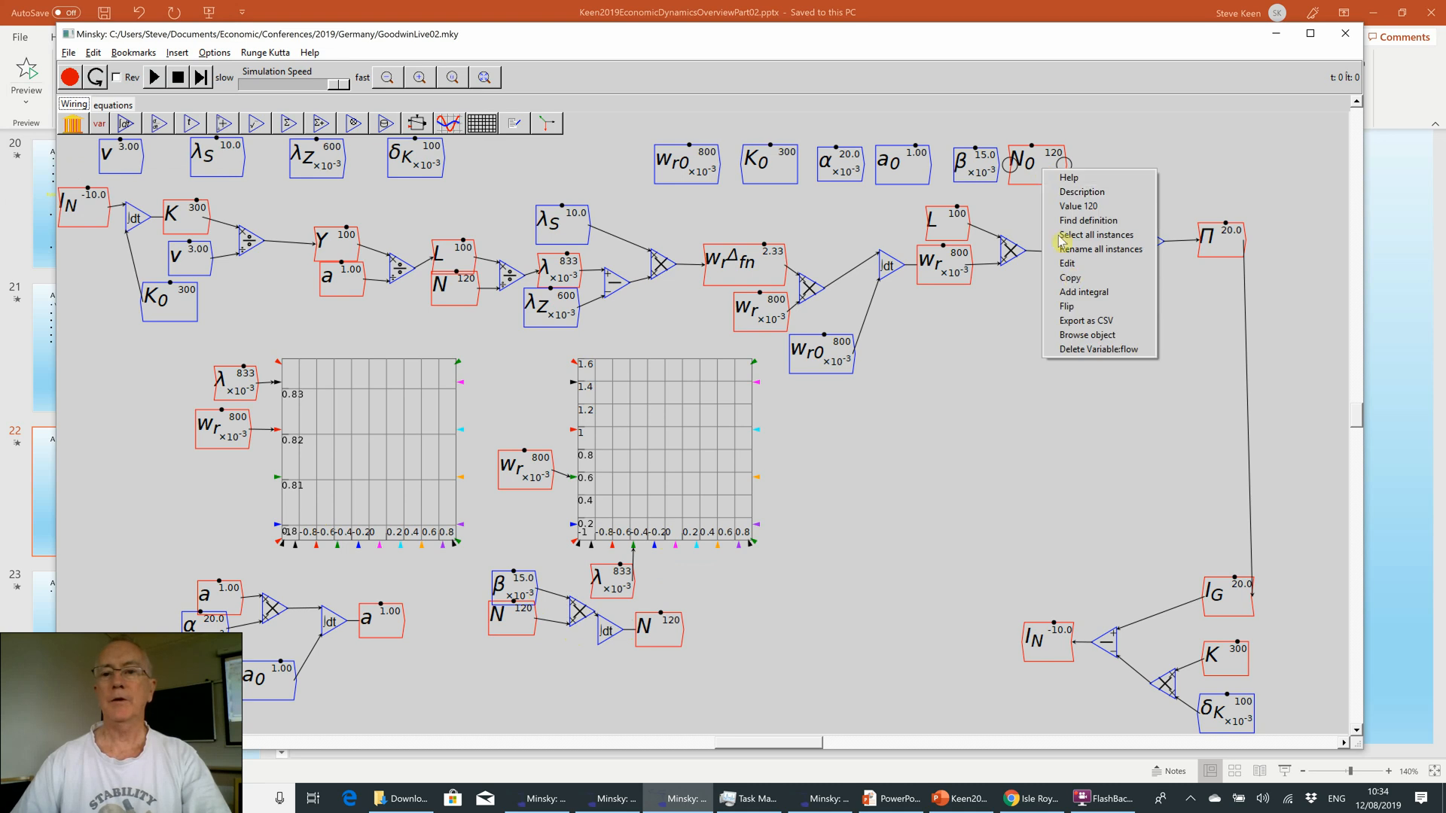
click(1080, 276)
key(ctrl+v)
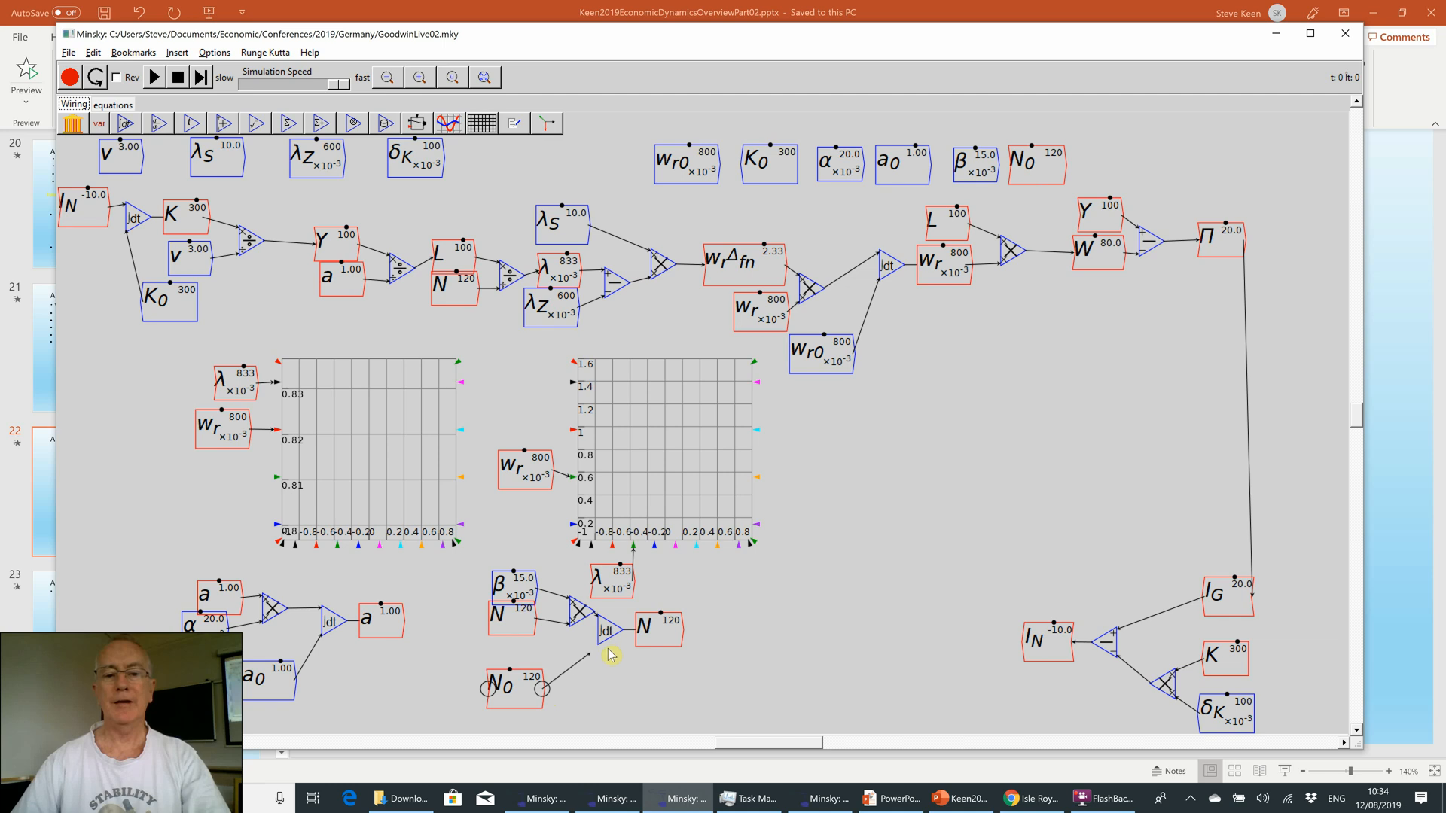
drag(610, 655, 604, 640)
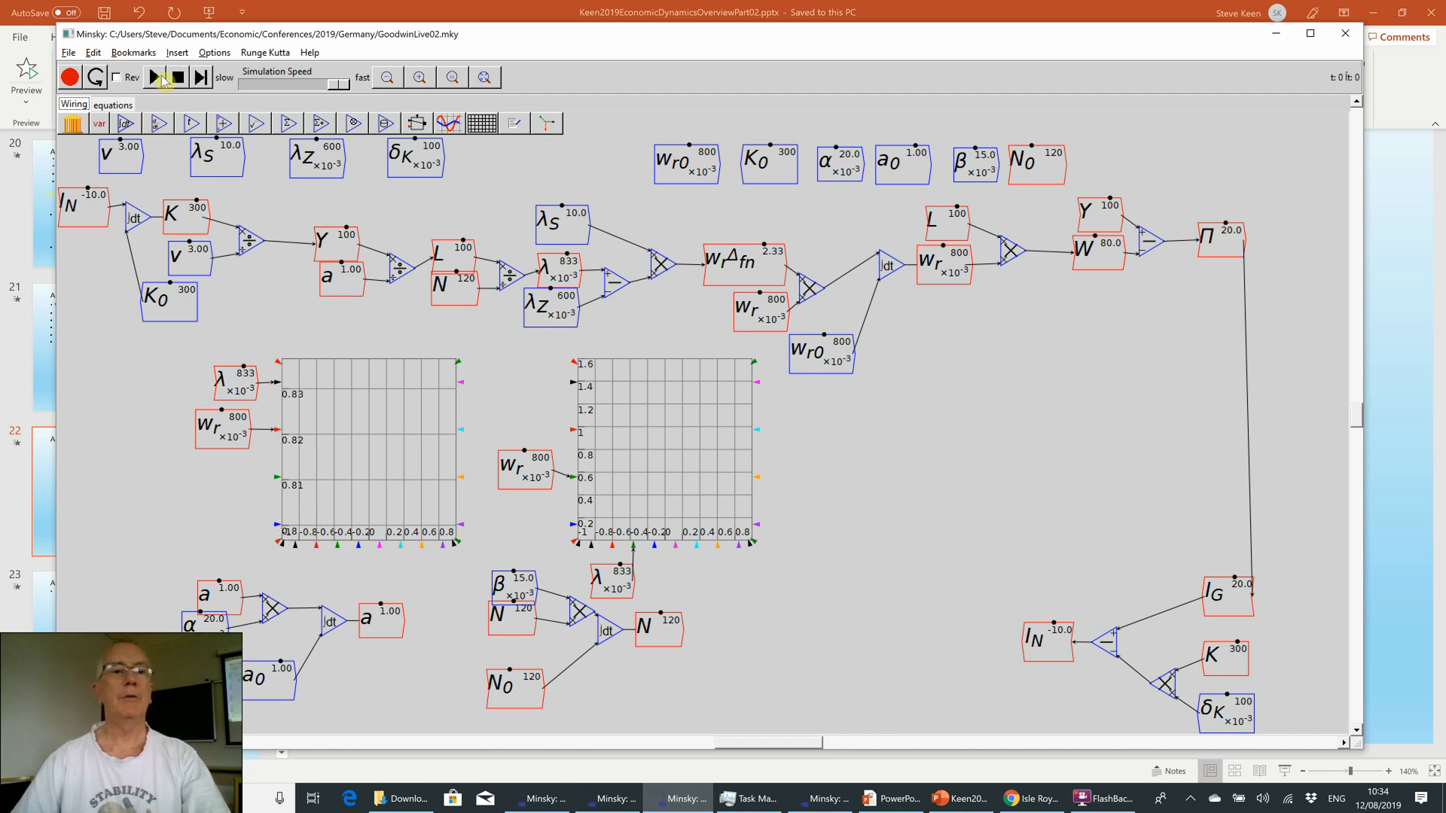
click(155, 78)
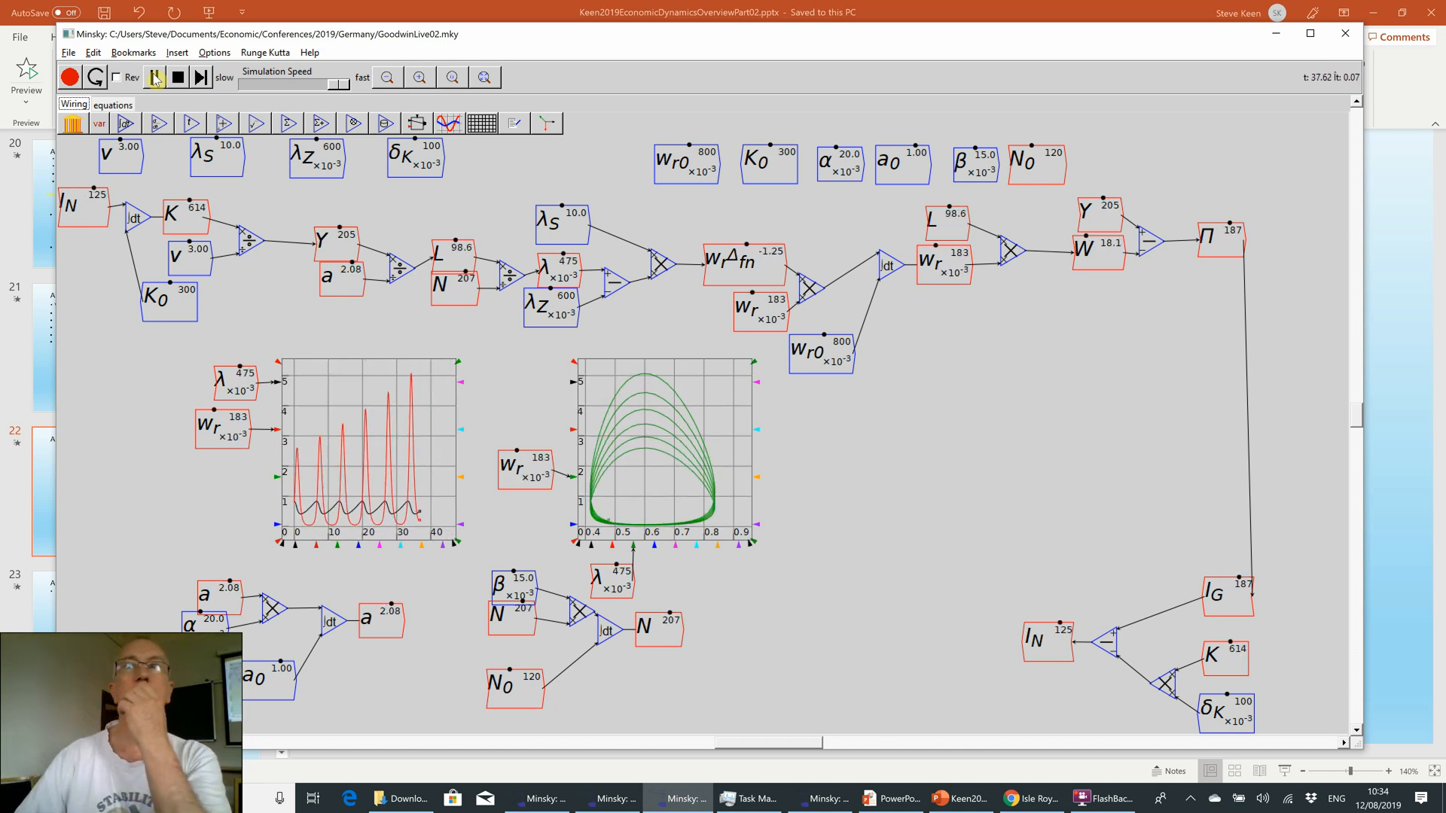
click(155, 77)
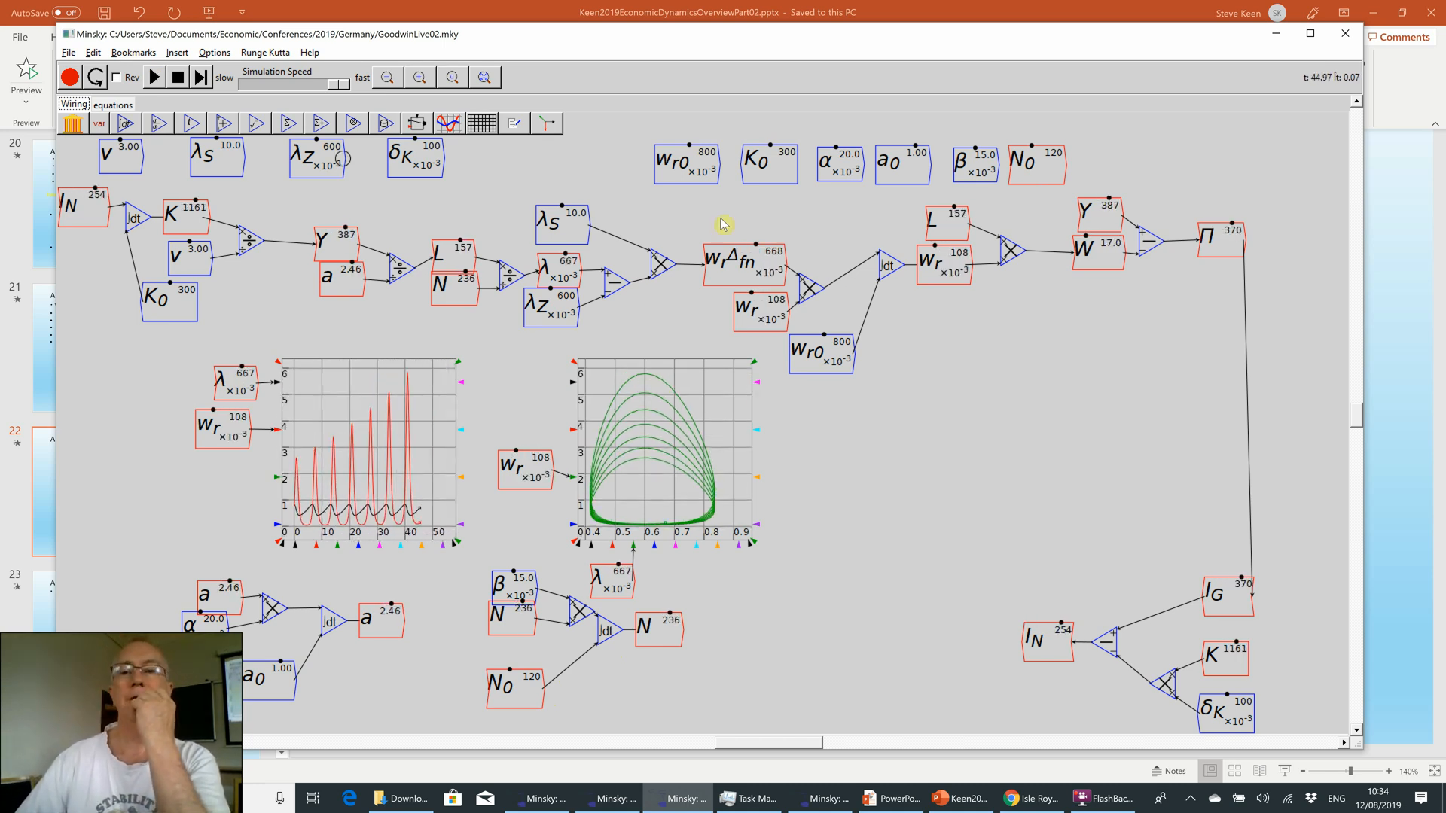
- Place copies of W and Y, one above the other, in the free space beside the second plot
right_click(1086, 268)
click(1111, 372)
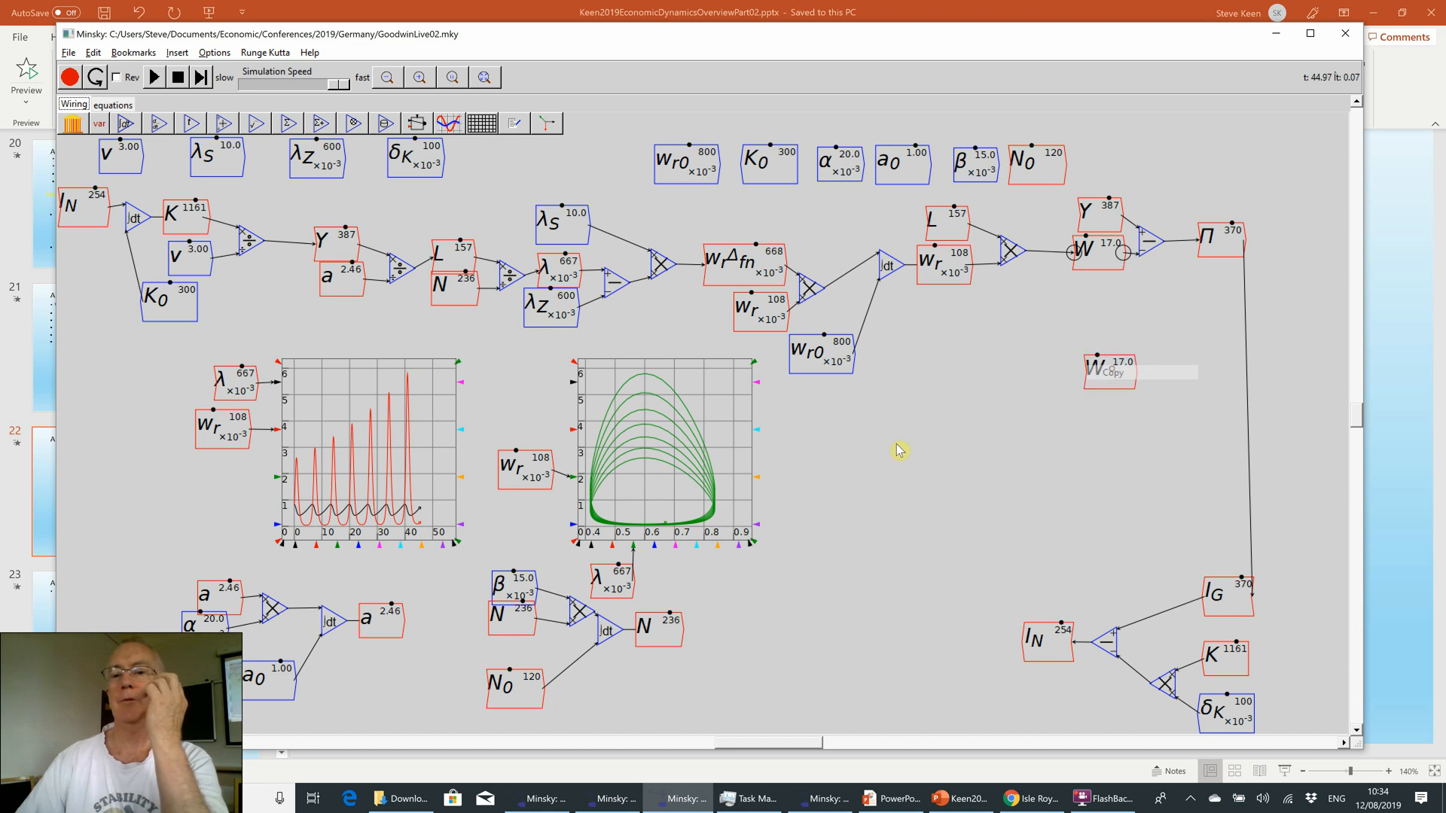
click(835, 430)
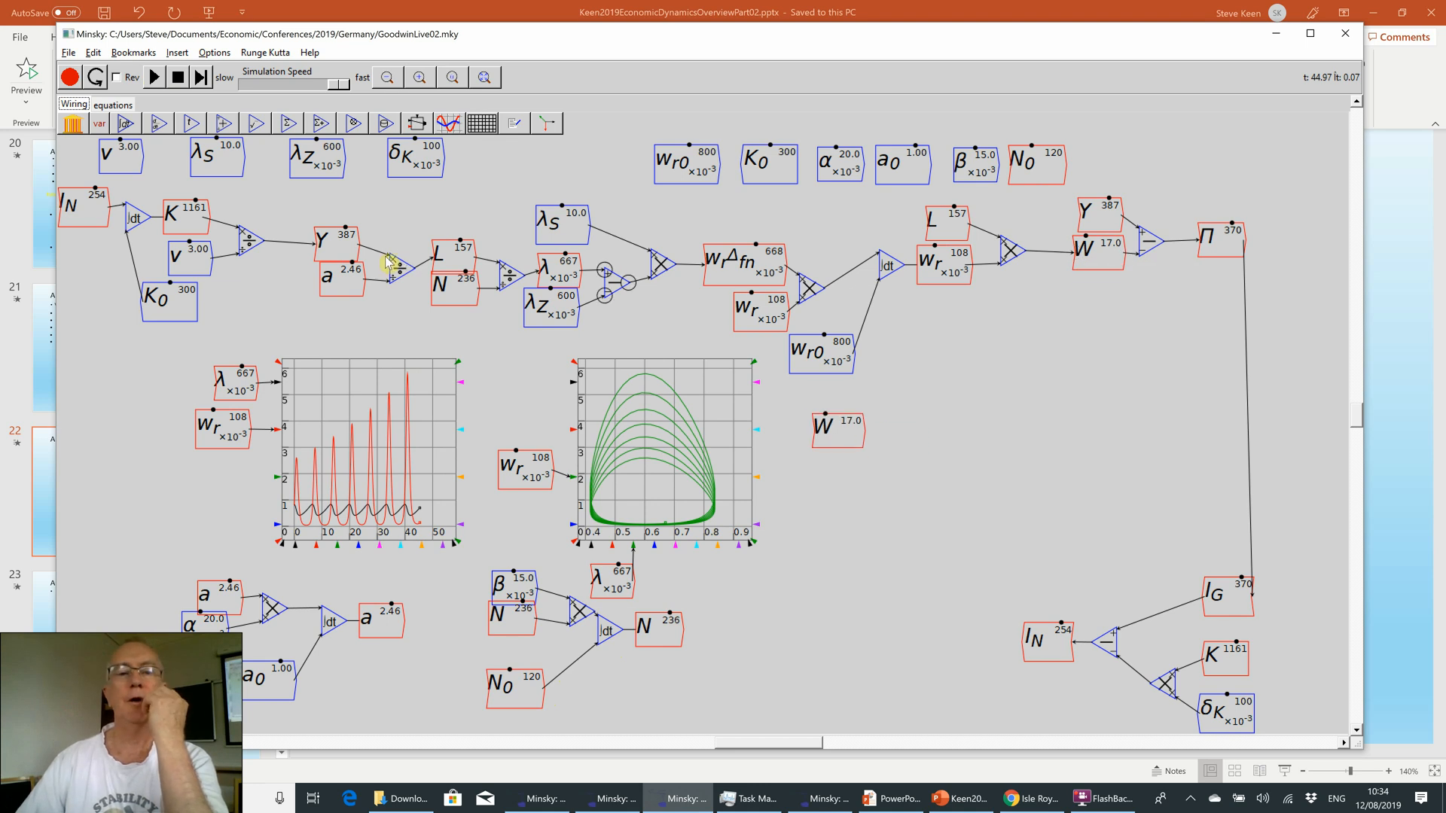
right_click(353, 239)
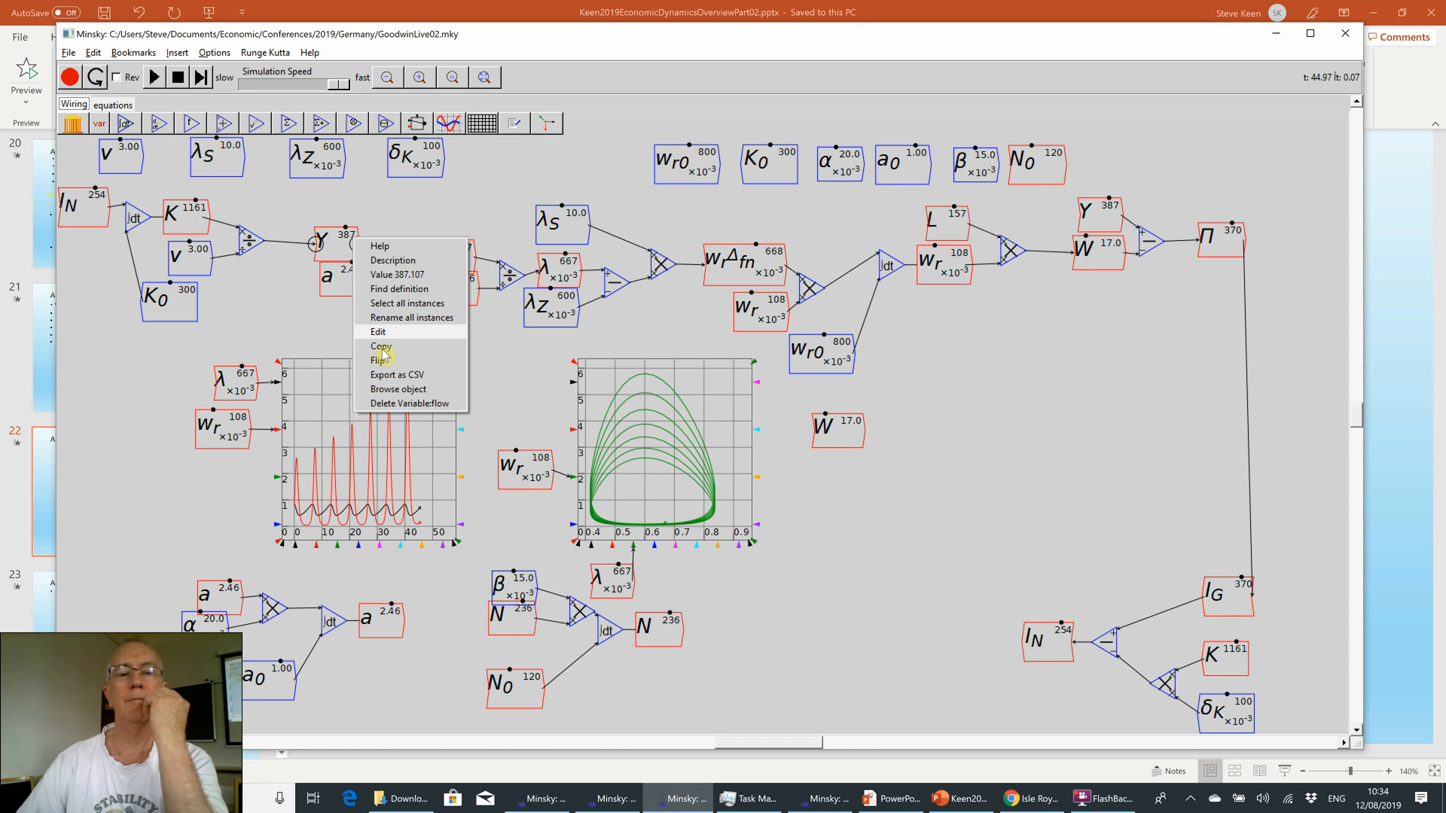
click(383, 352)
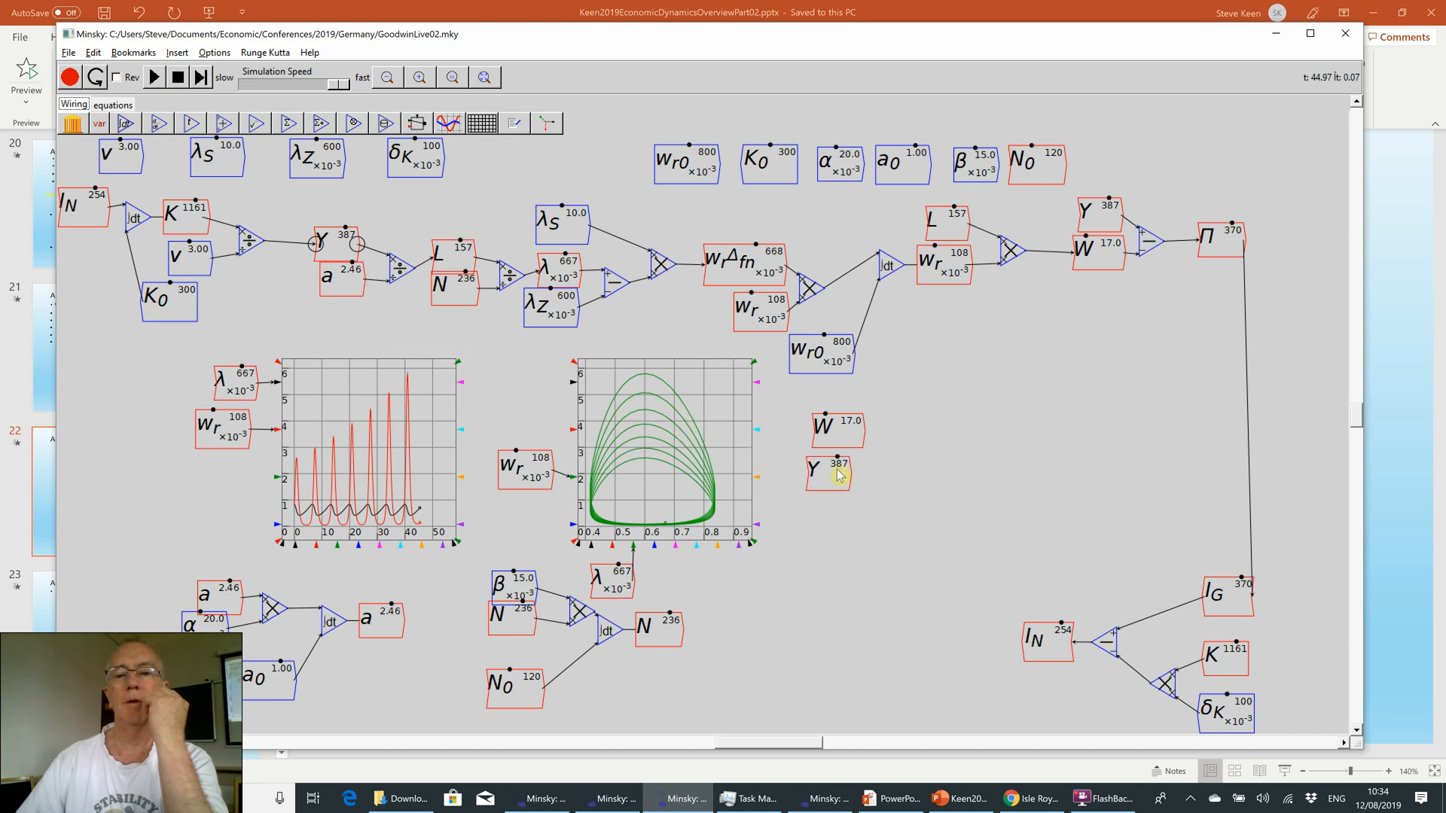
click(838, 473)
- Divide W by Y and wire the quotient into a new flow variable named \omega
key(slash)
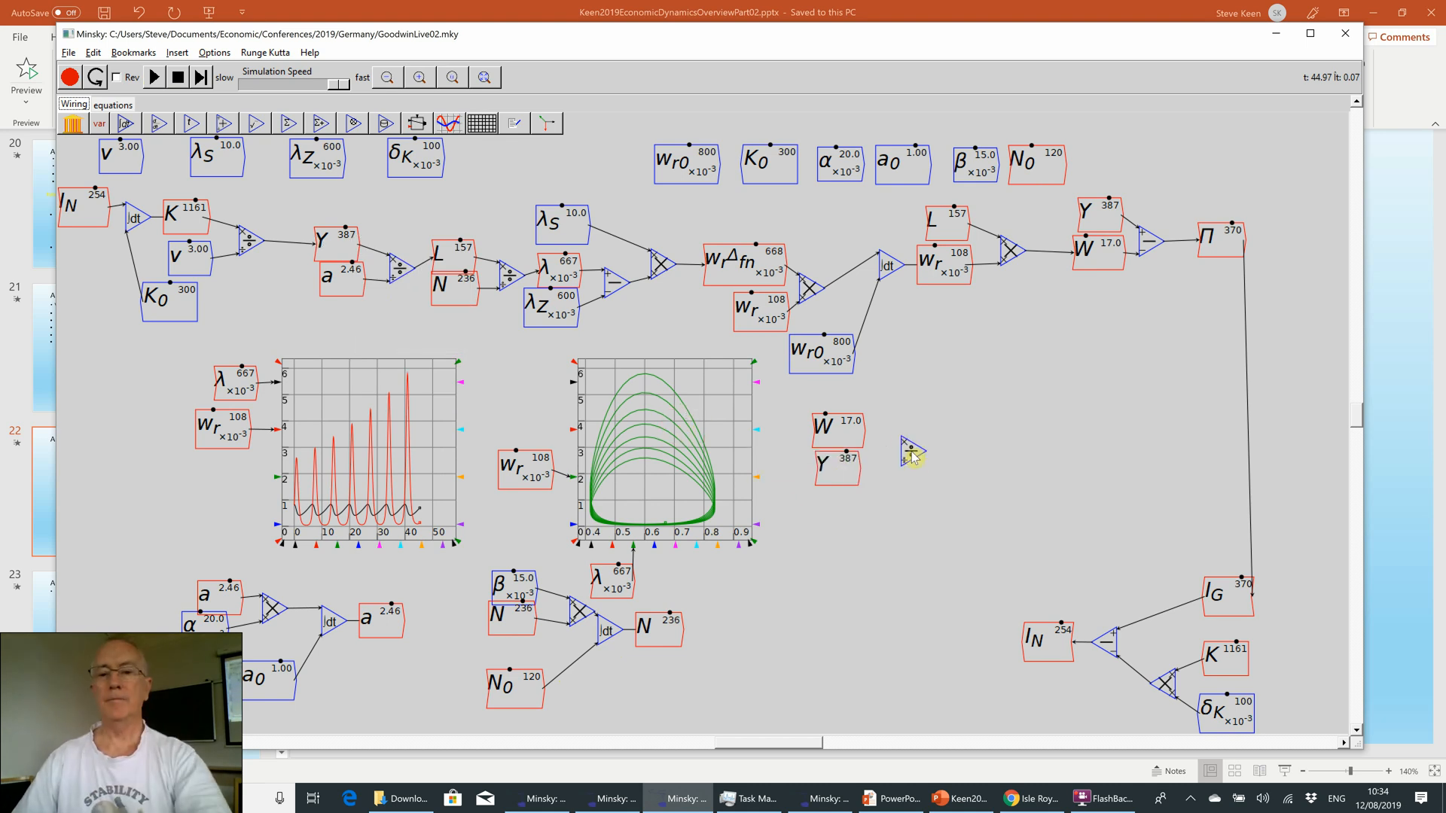
click(911, 454)
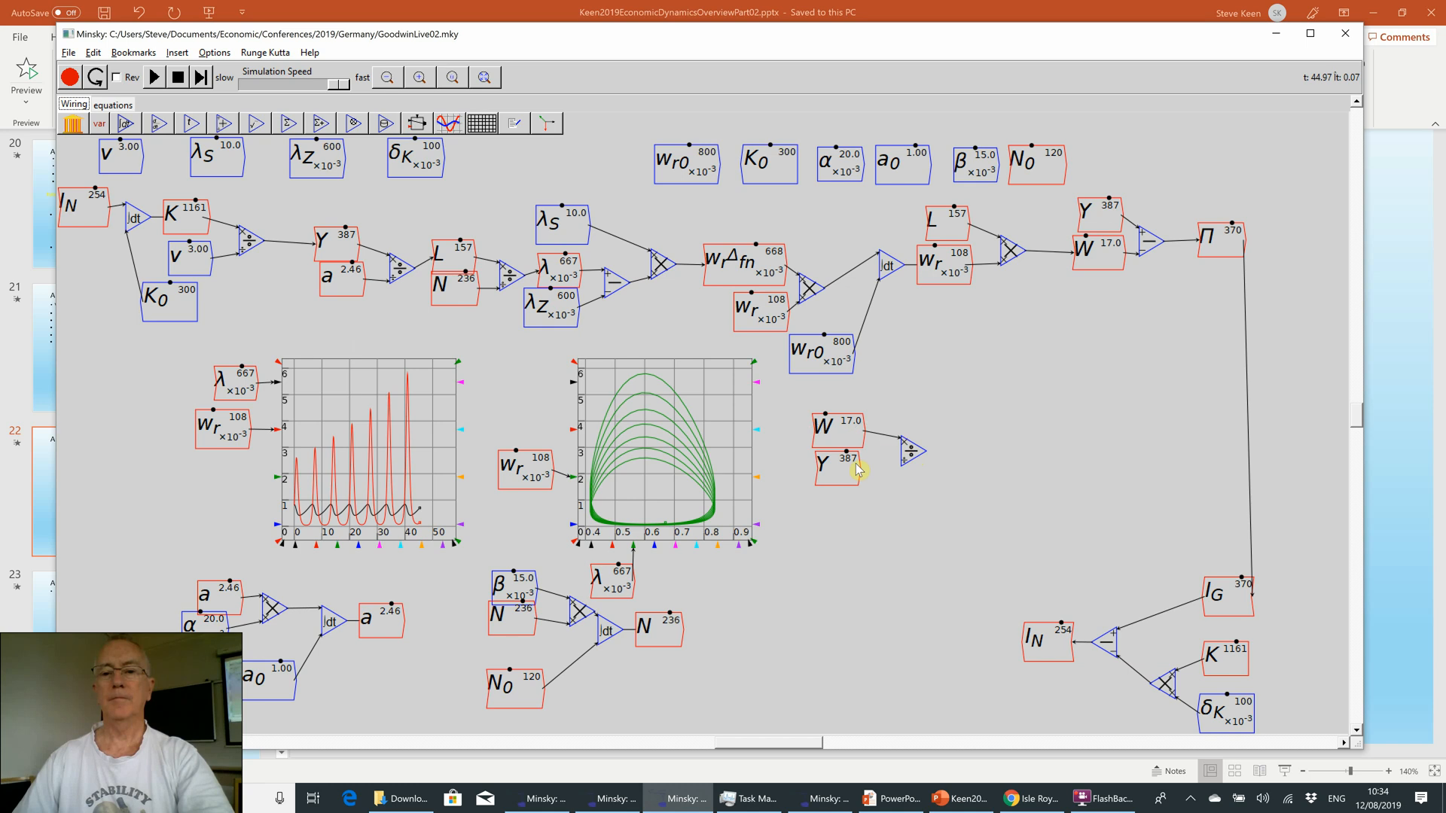
drag(894, 476, 903, 462)
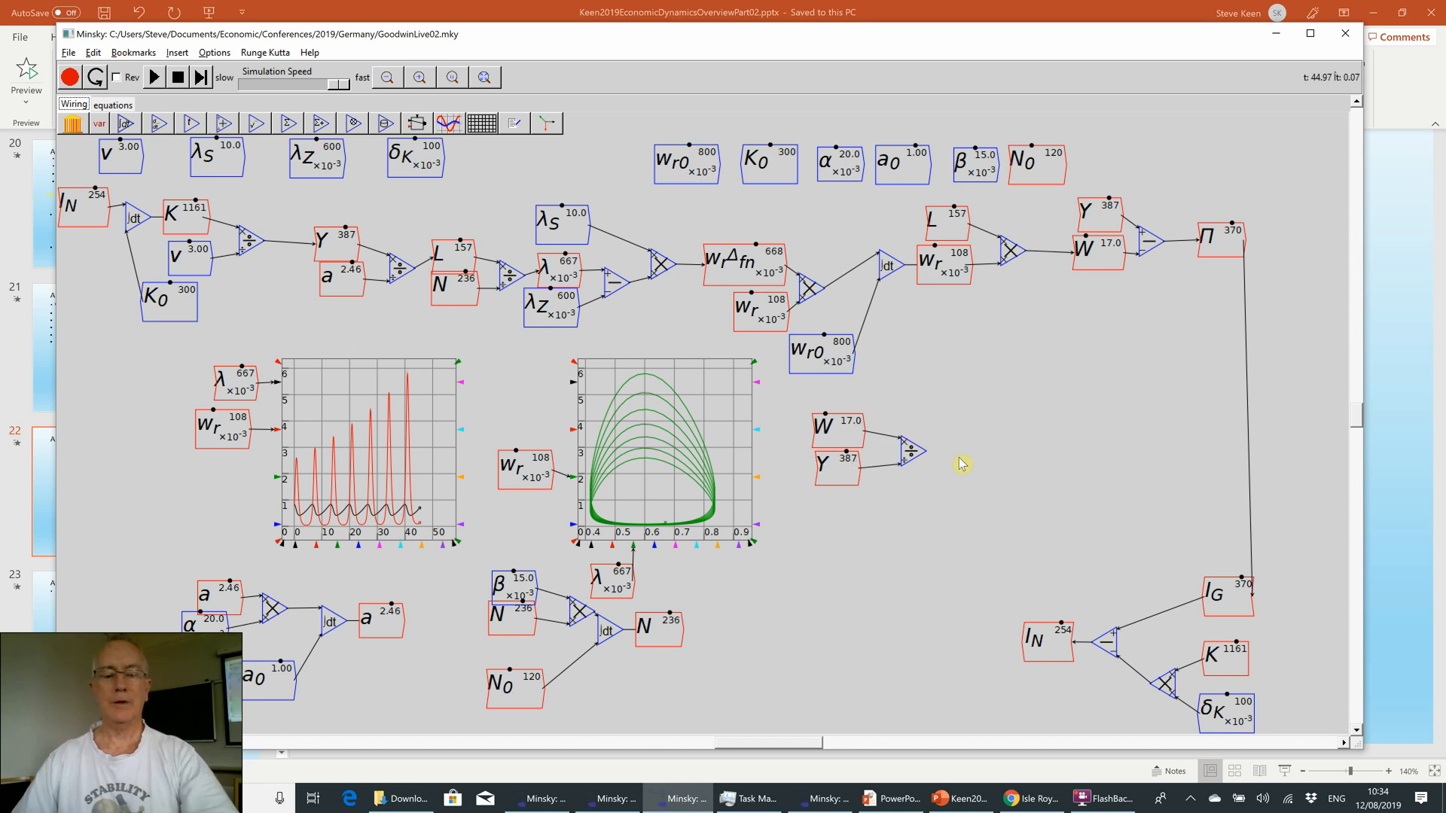
text(Nomega)
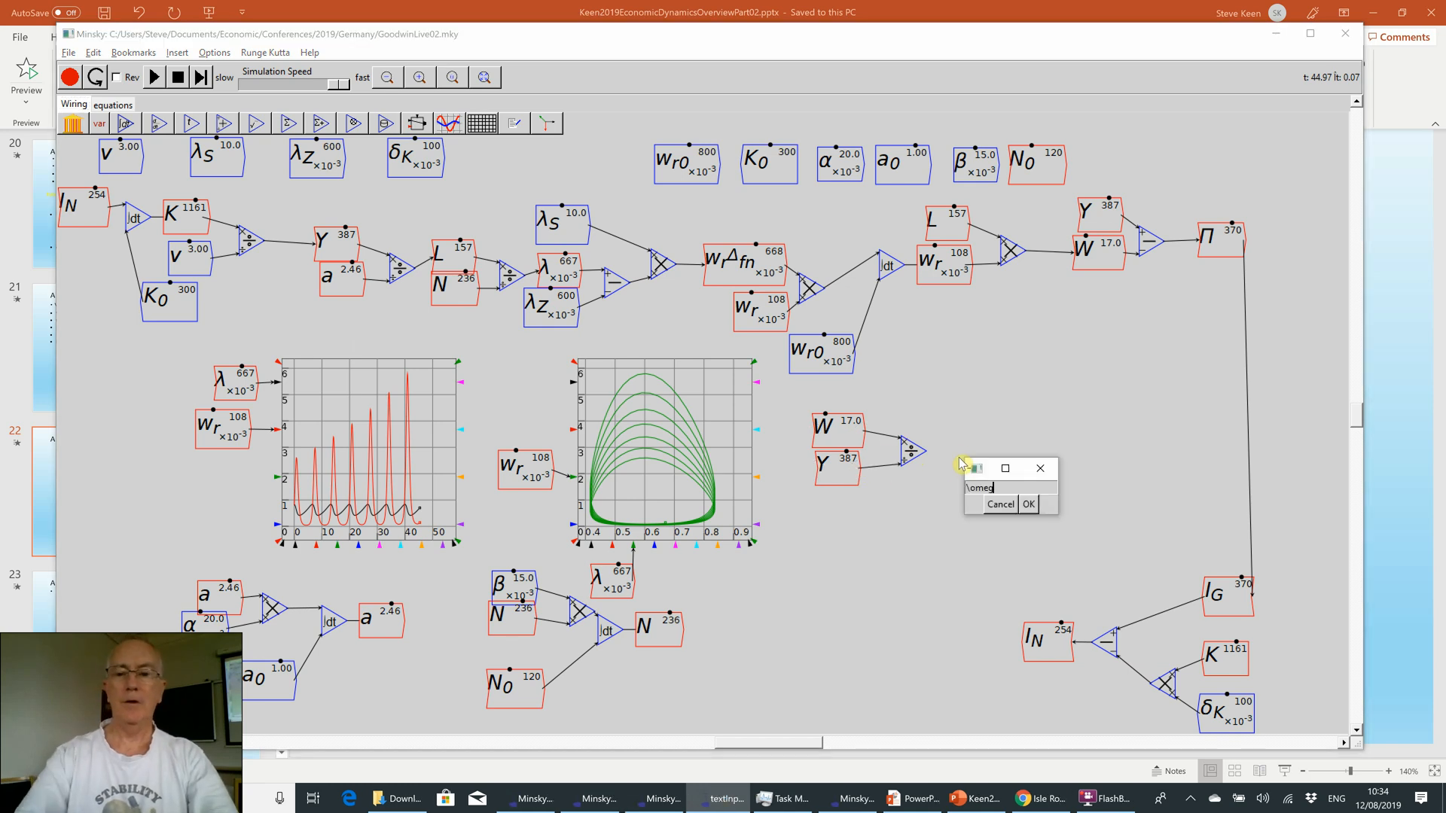
key(Return)
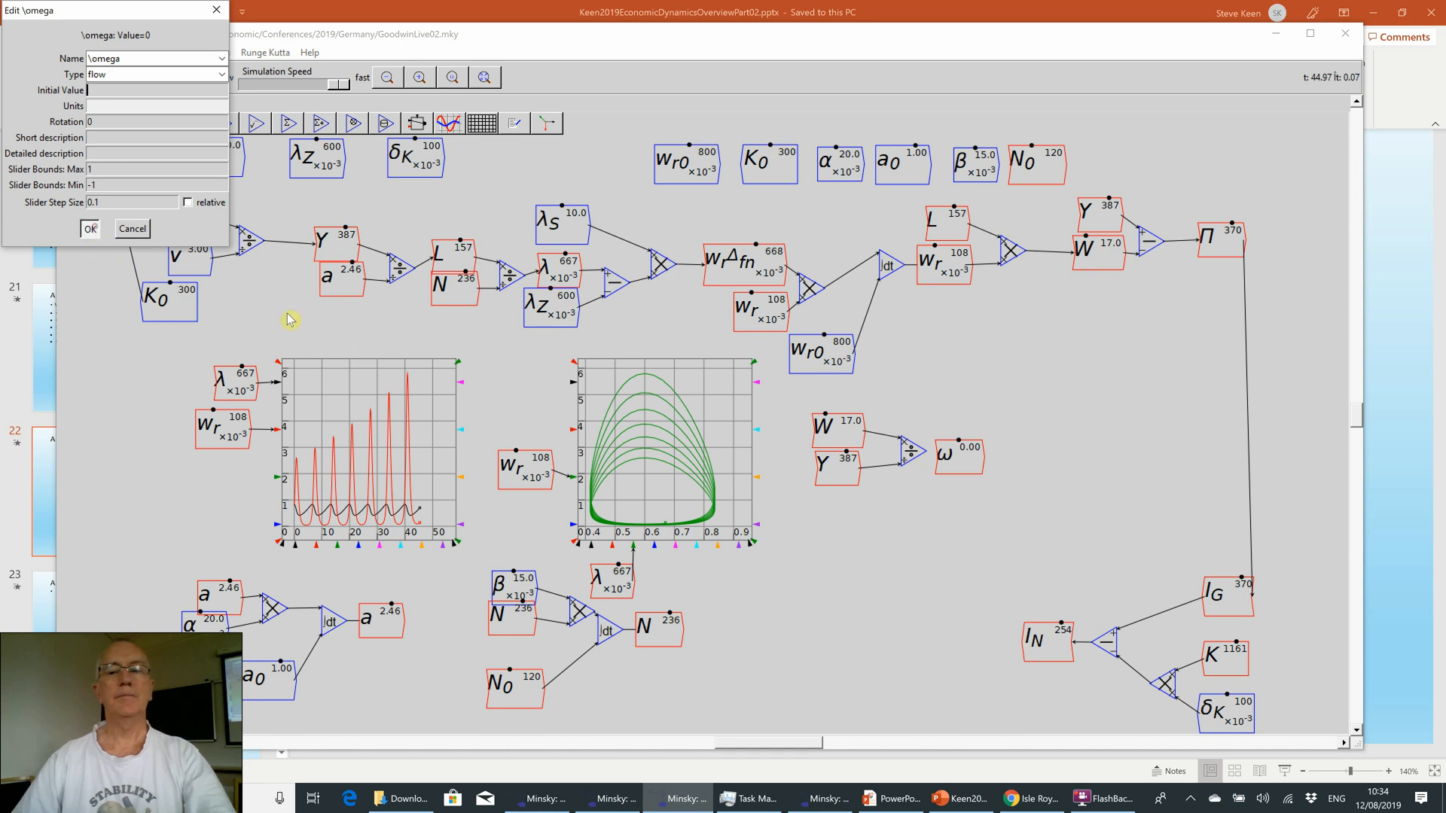
key(Return)
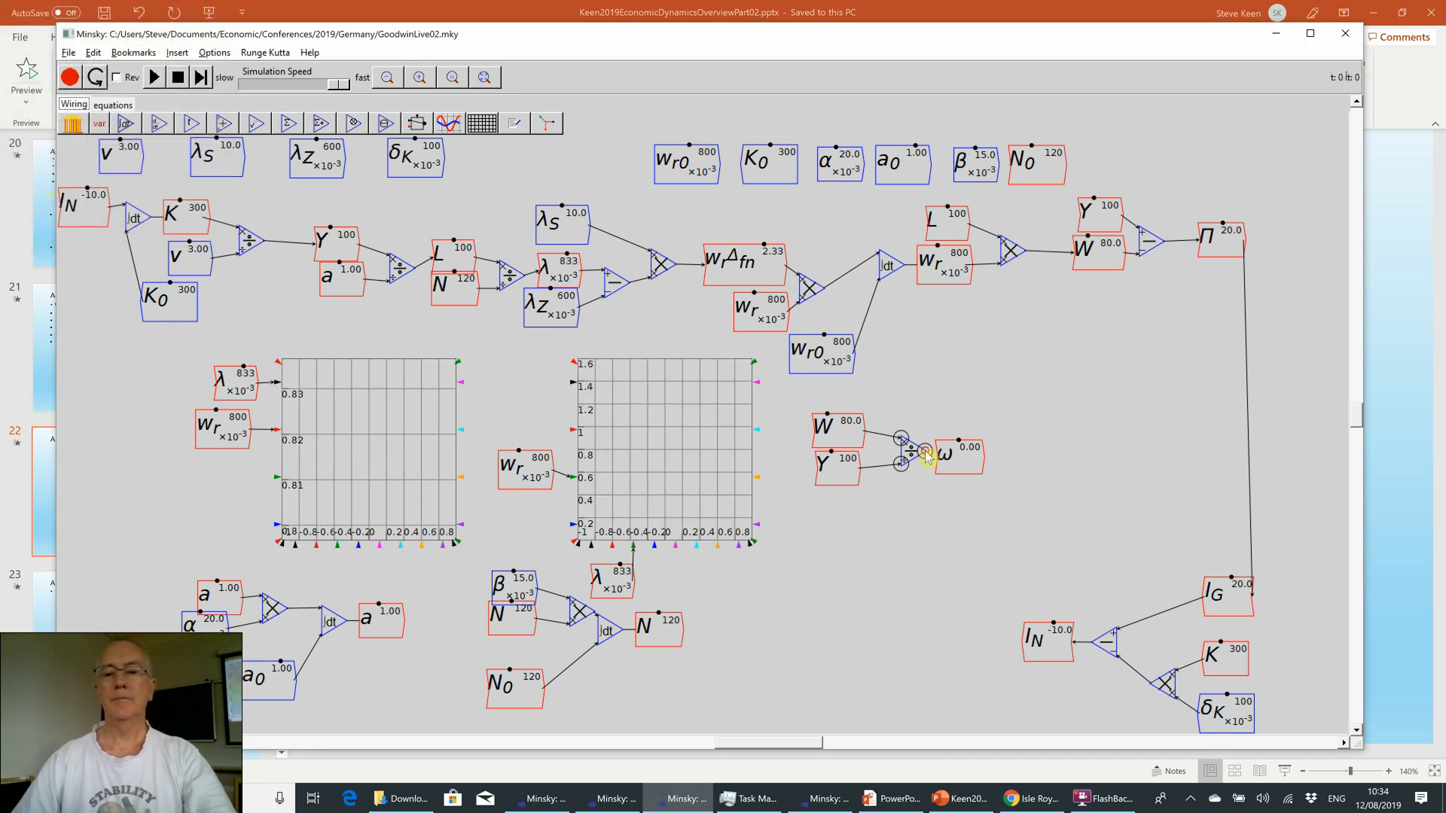
right_click(958, 461)
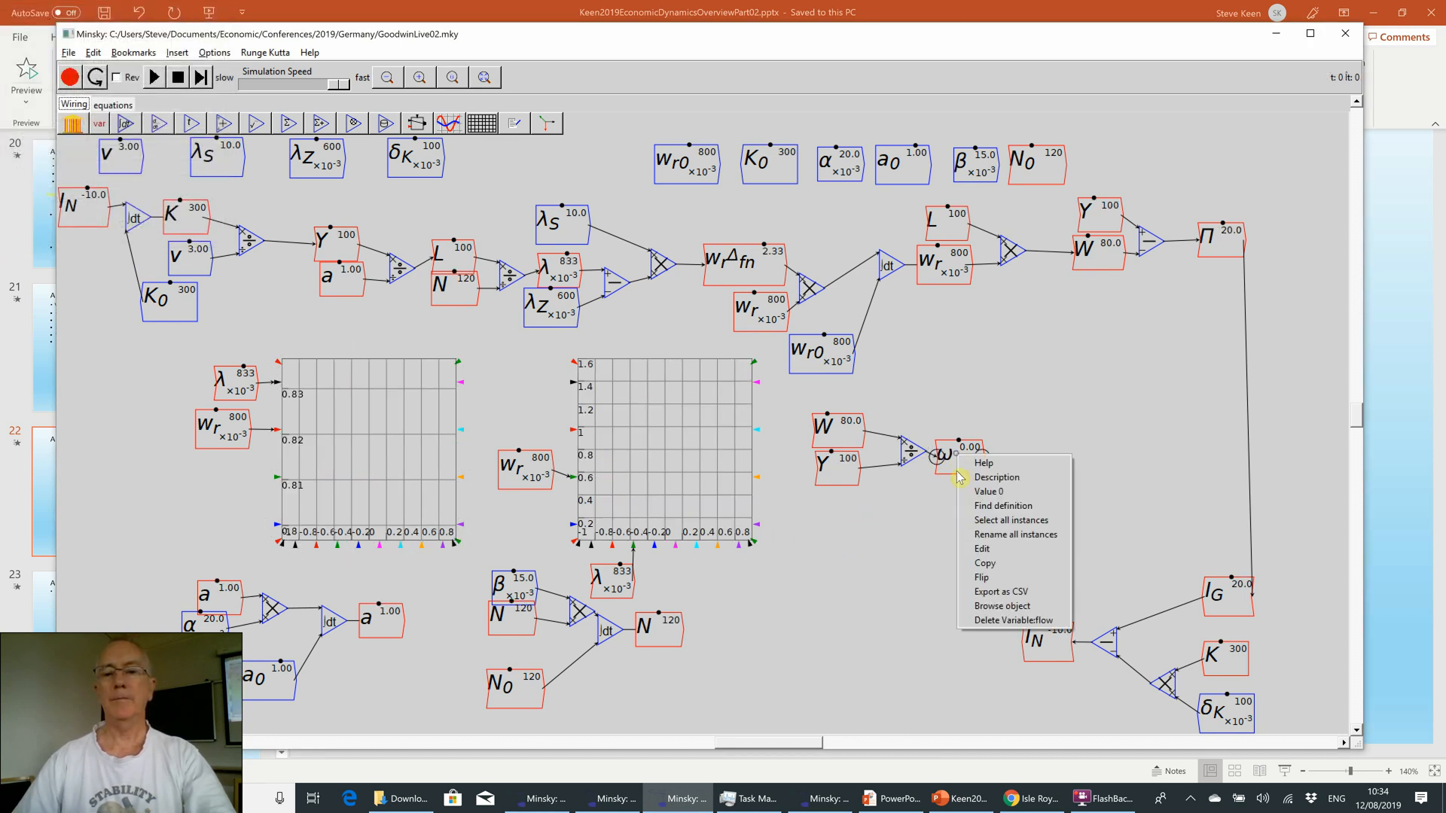
click(979, 576)
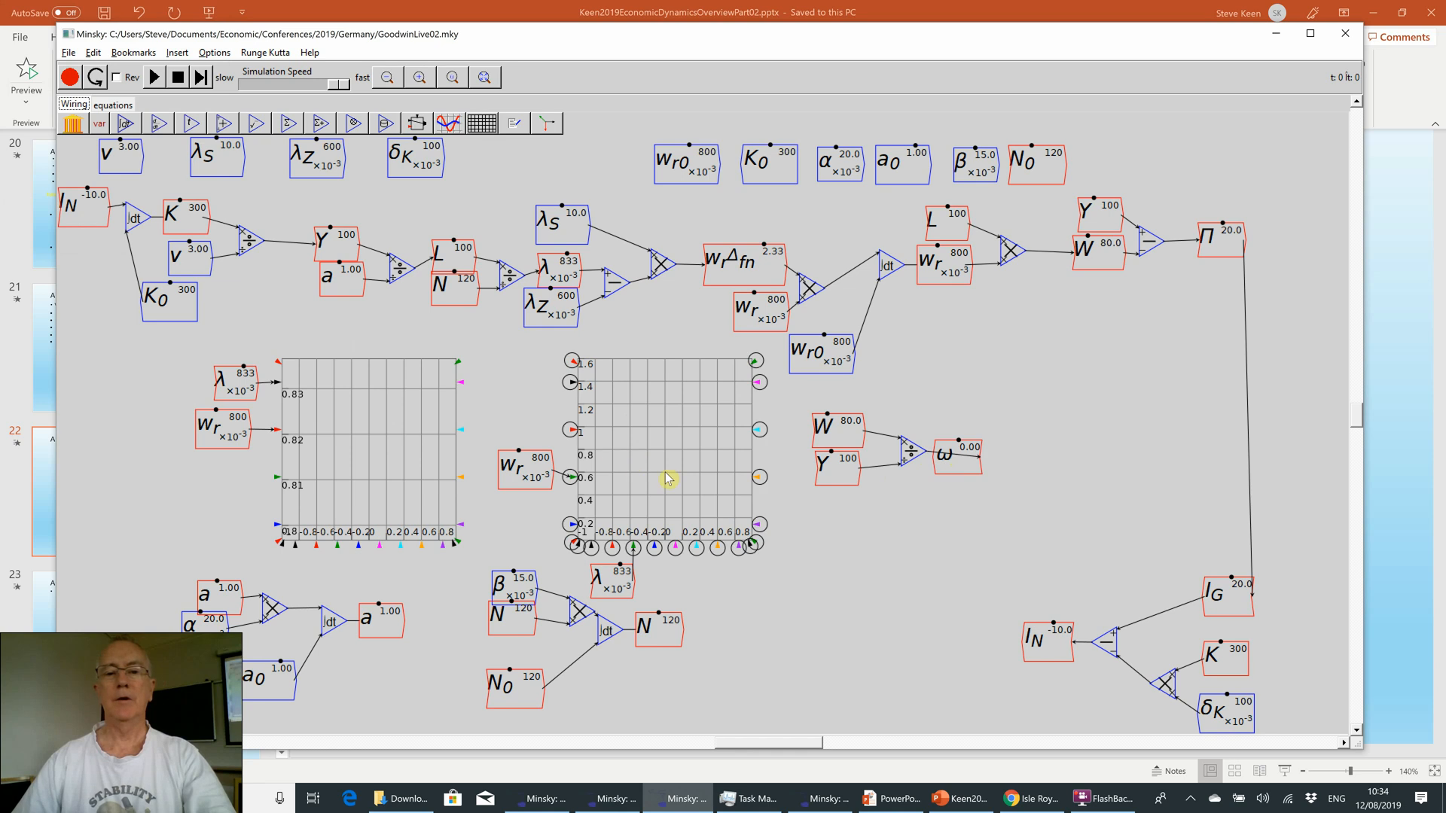
right_click(963, 472)
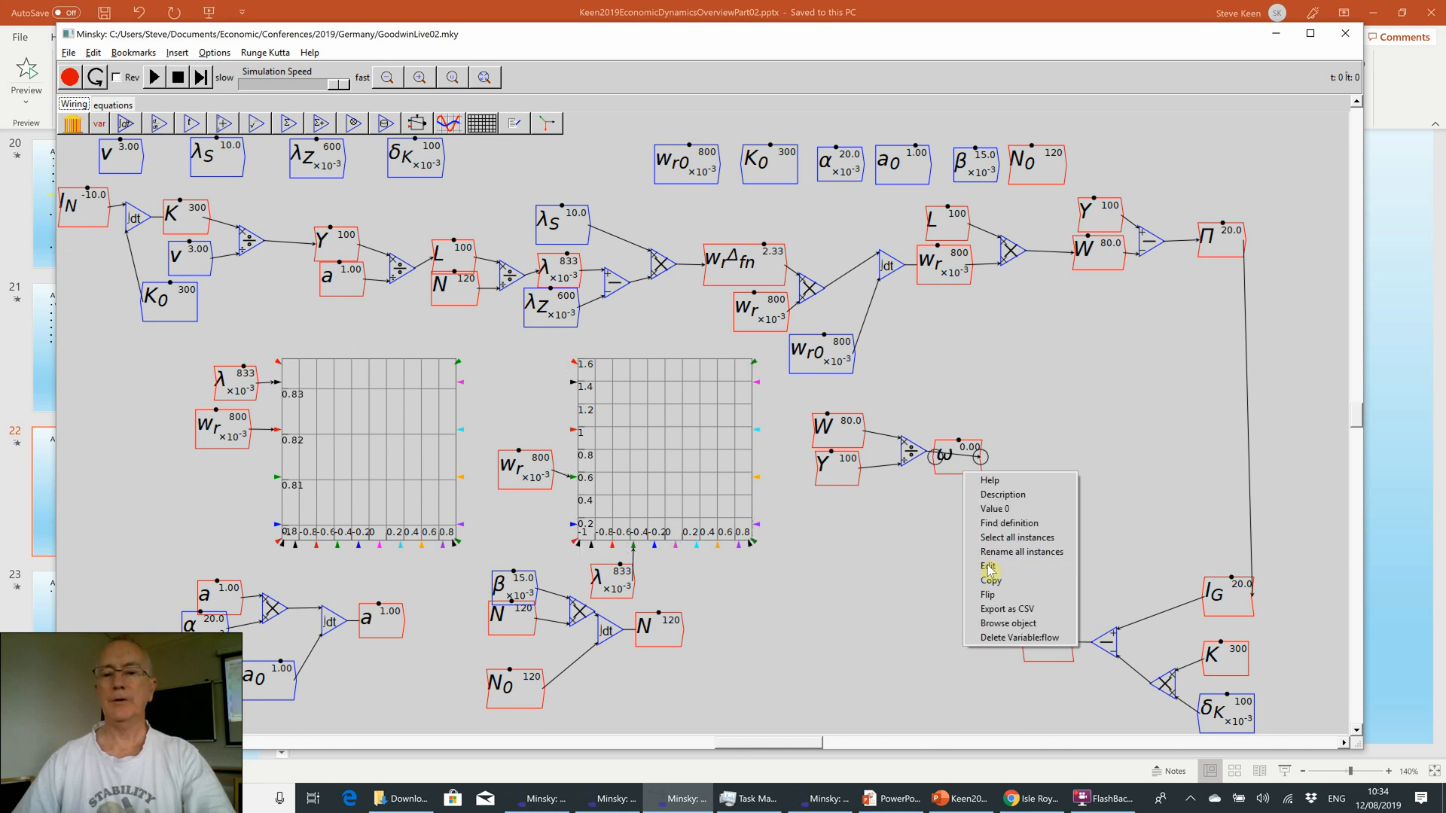
click(988, 595)
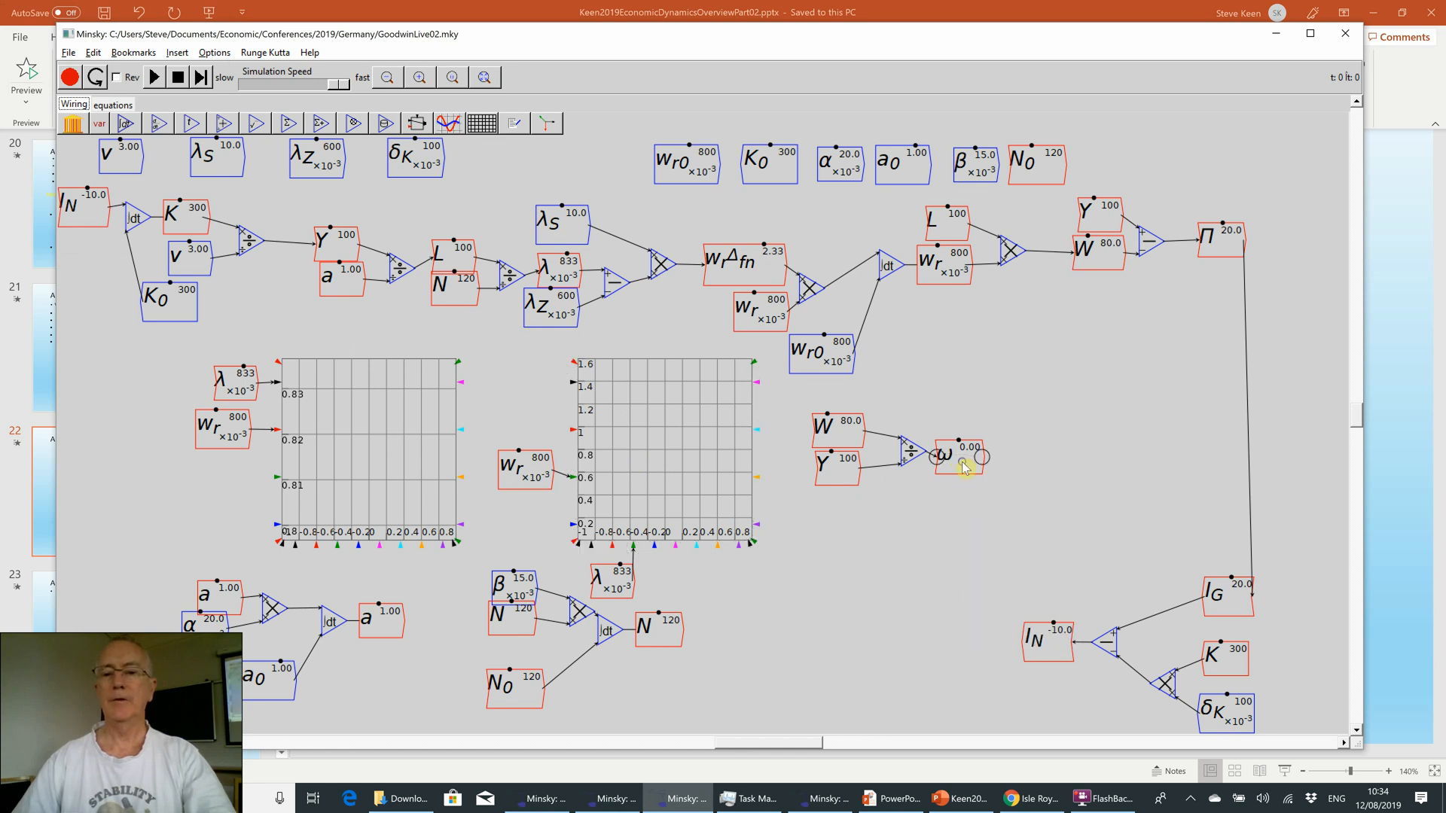
- Replace w_r with a copy of ω as the vertical-axis input of the second plot
right_click(963, 468)
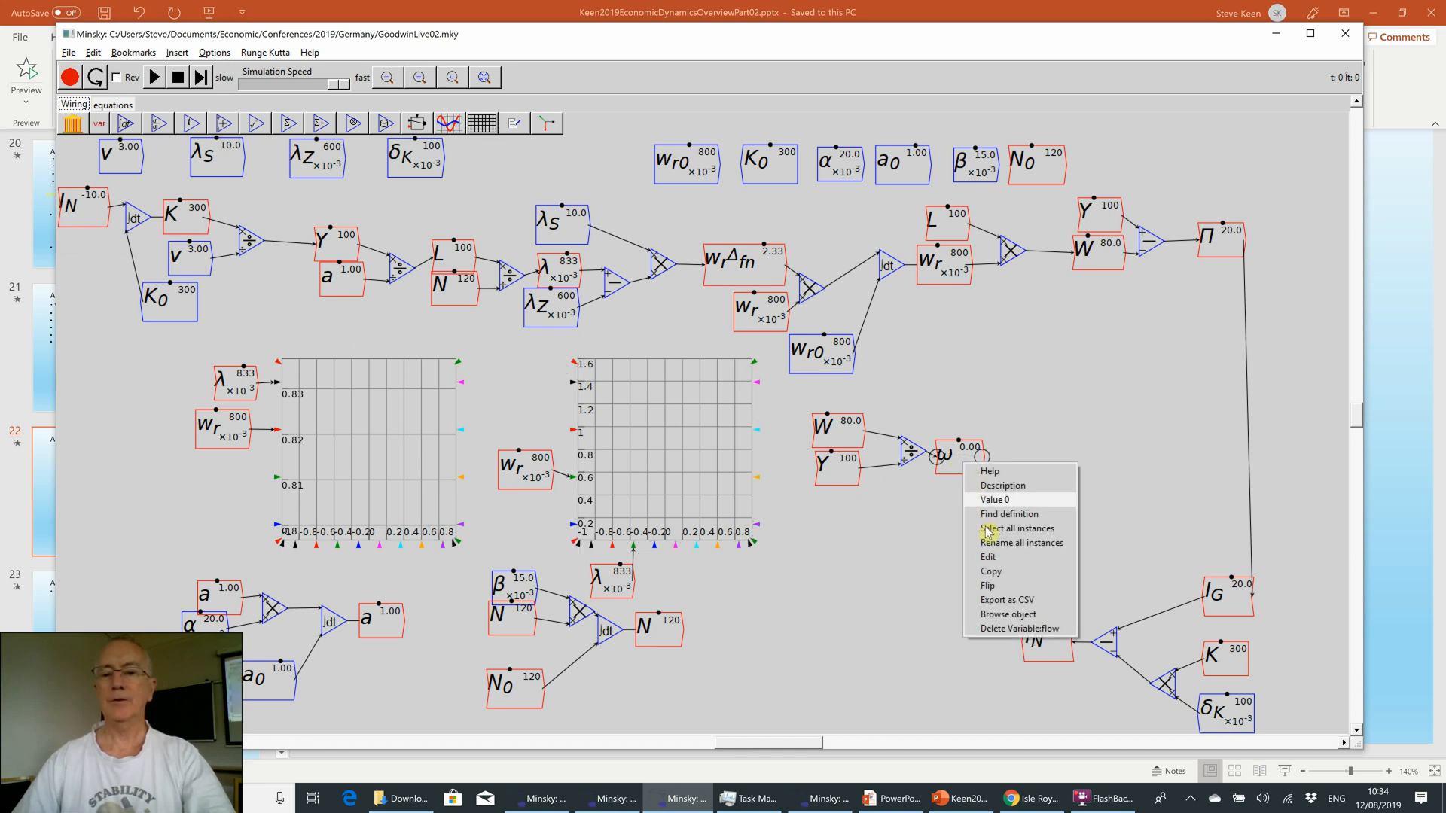
click(992, 572)
key(ctrl+v)
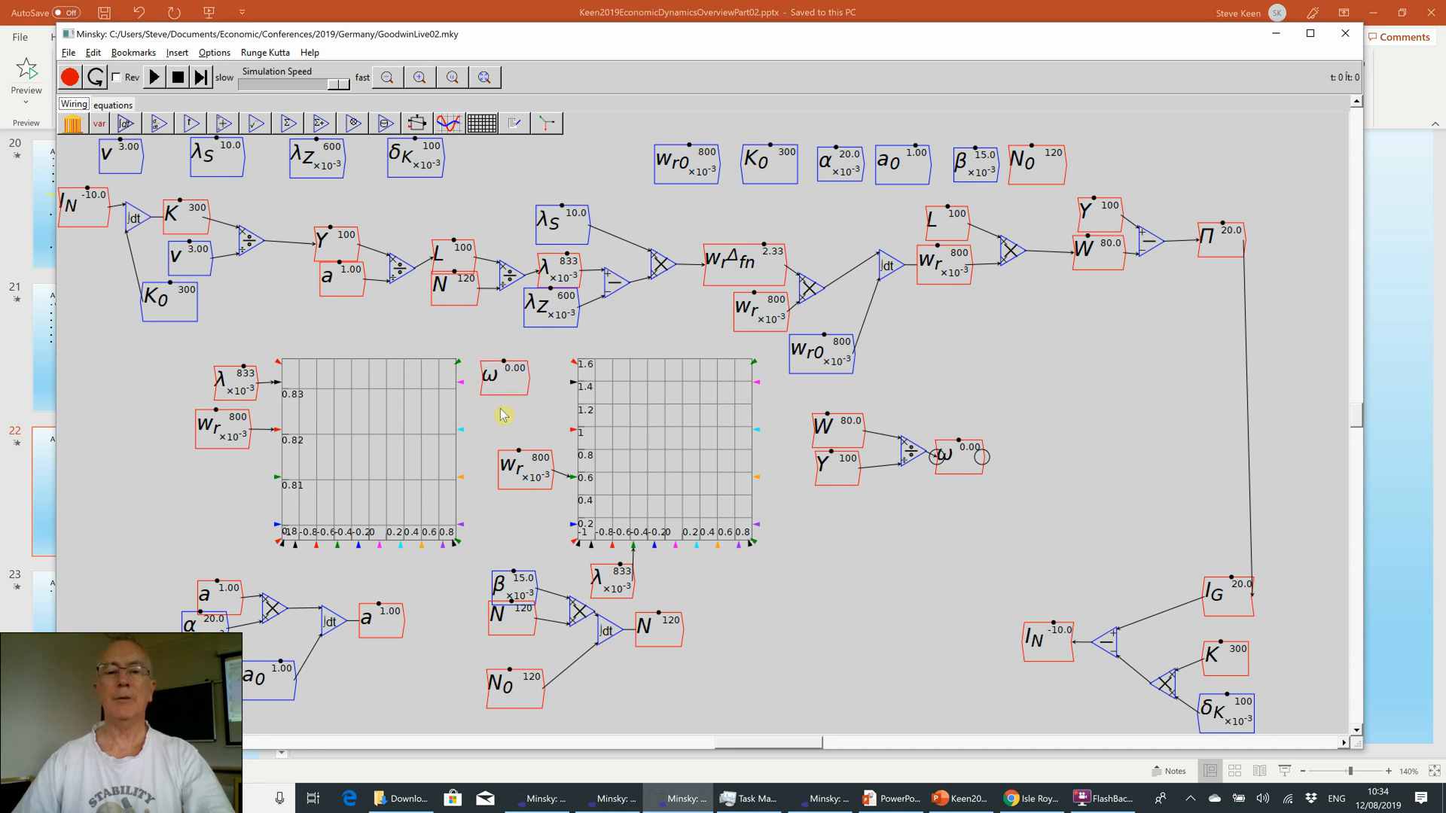
click(508, 402)
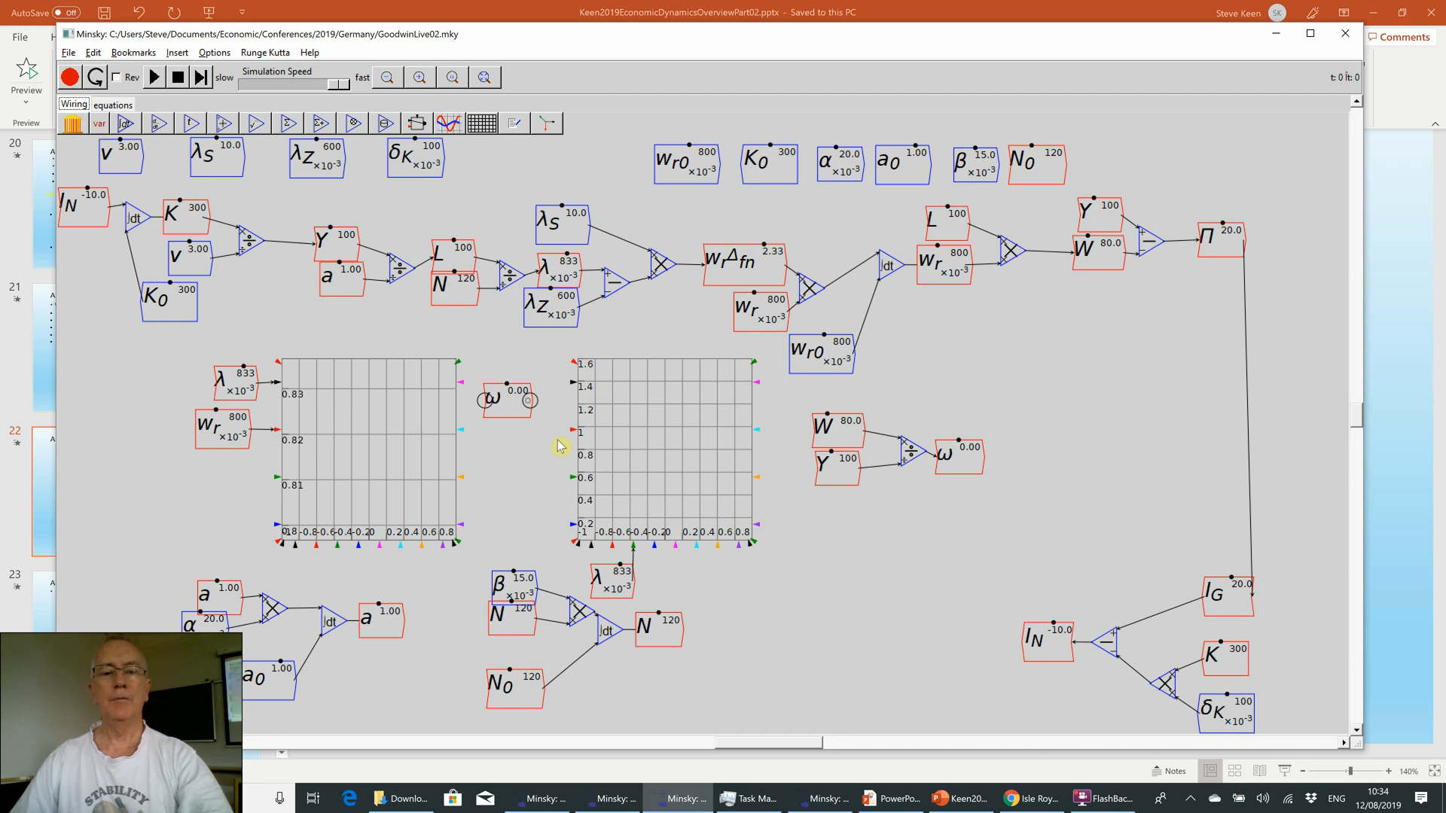
drag(529, 401, 572, 472)
drag(506, 405, 524, 482)
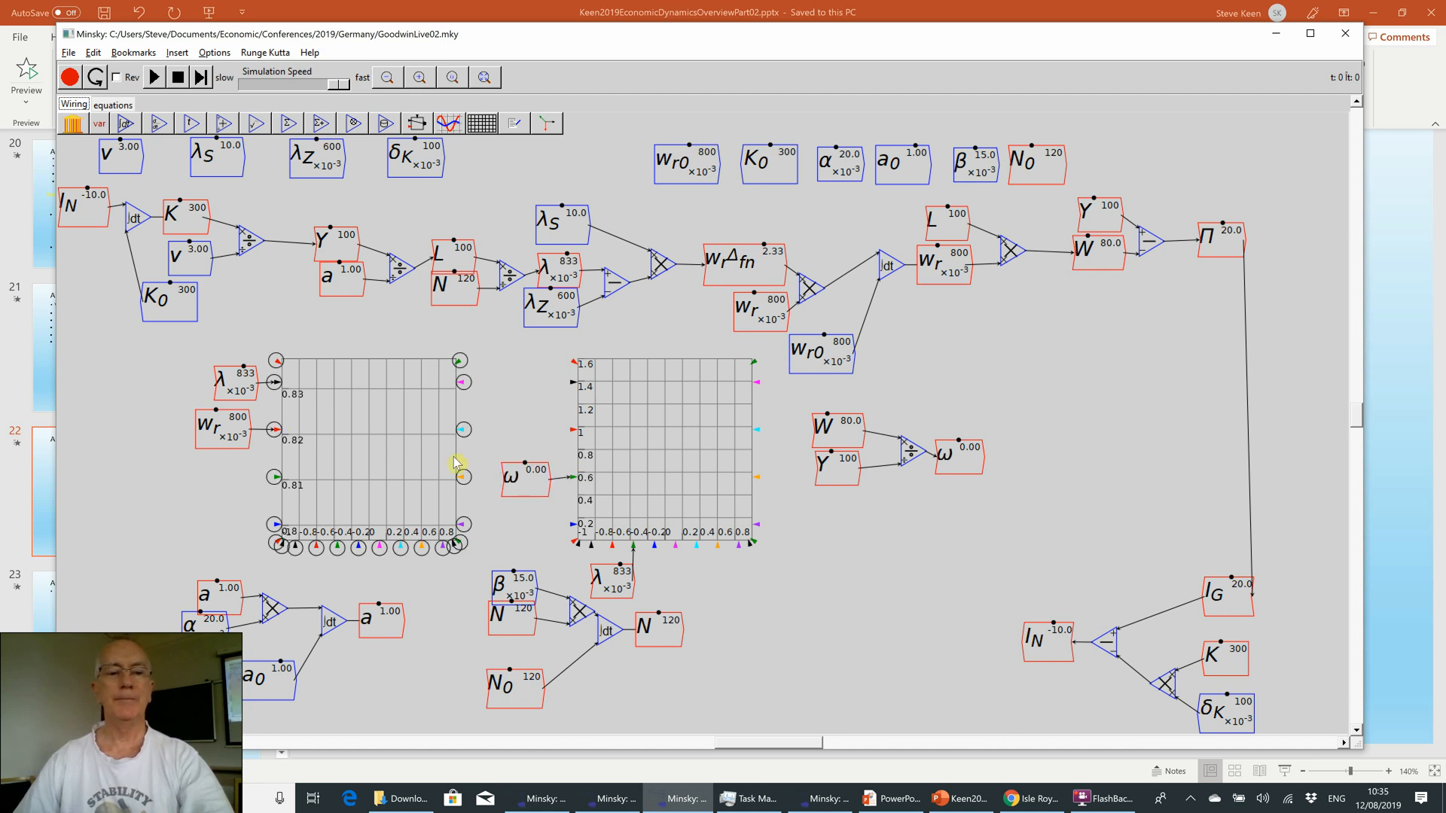
- Replace w_r with a copy of ω as the first plot's second input, and run the simulation to about t = 36 before pausing
right_click(531, 486)
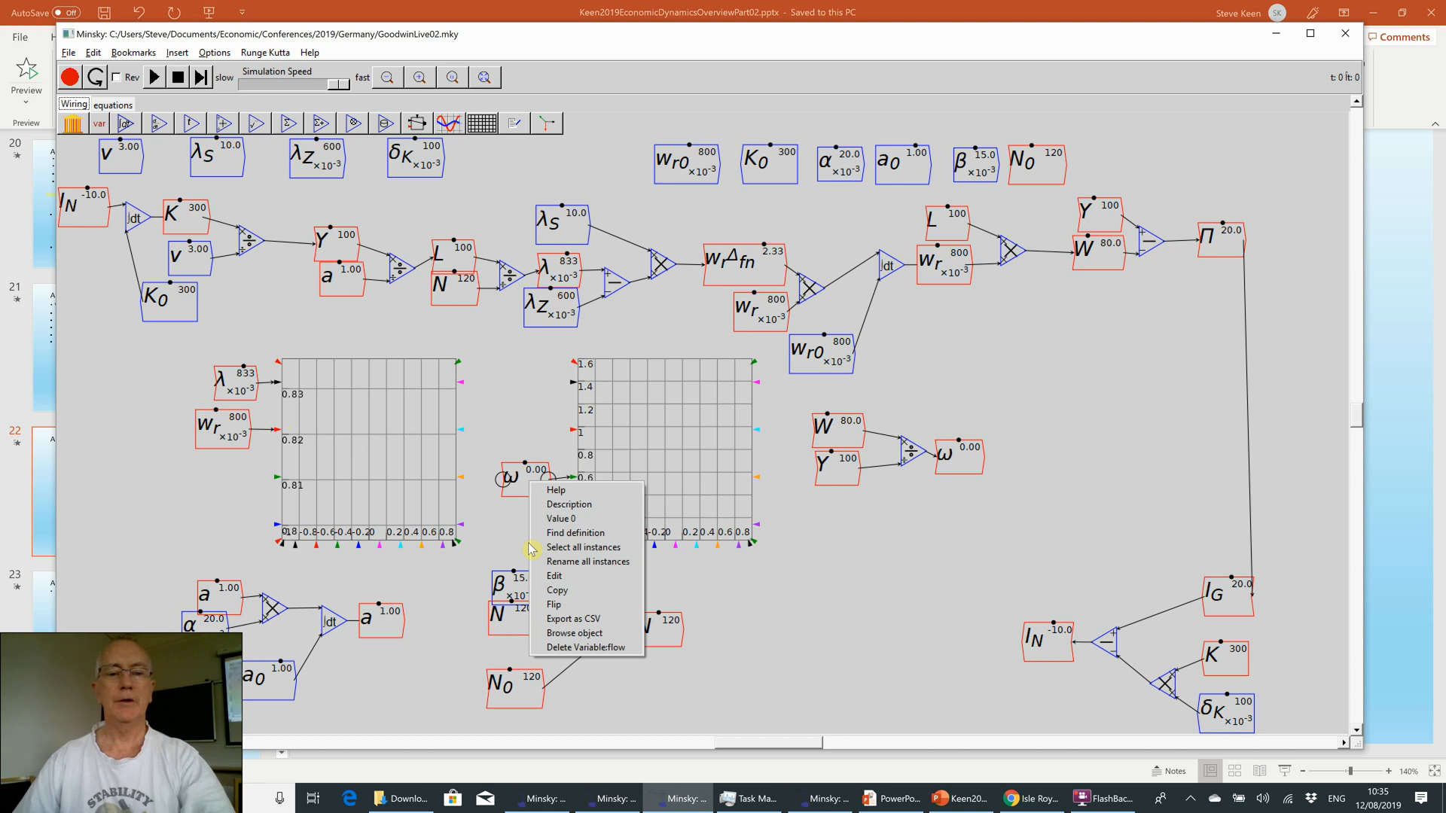
click(556, 591)
click(213, 483)
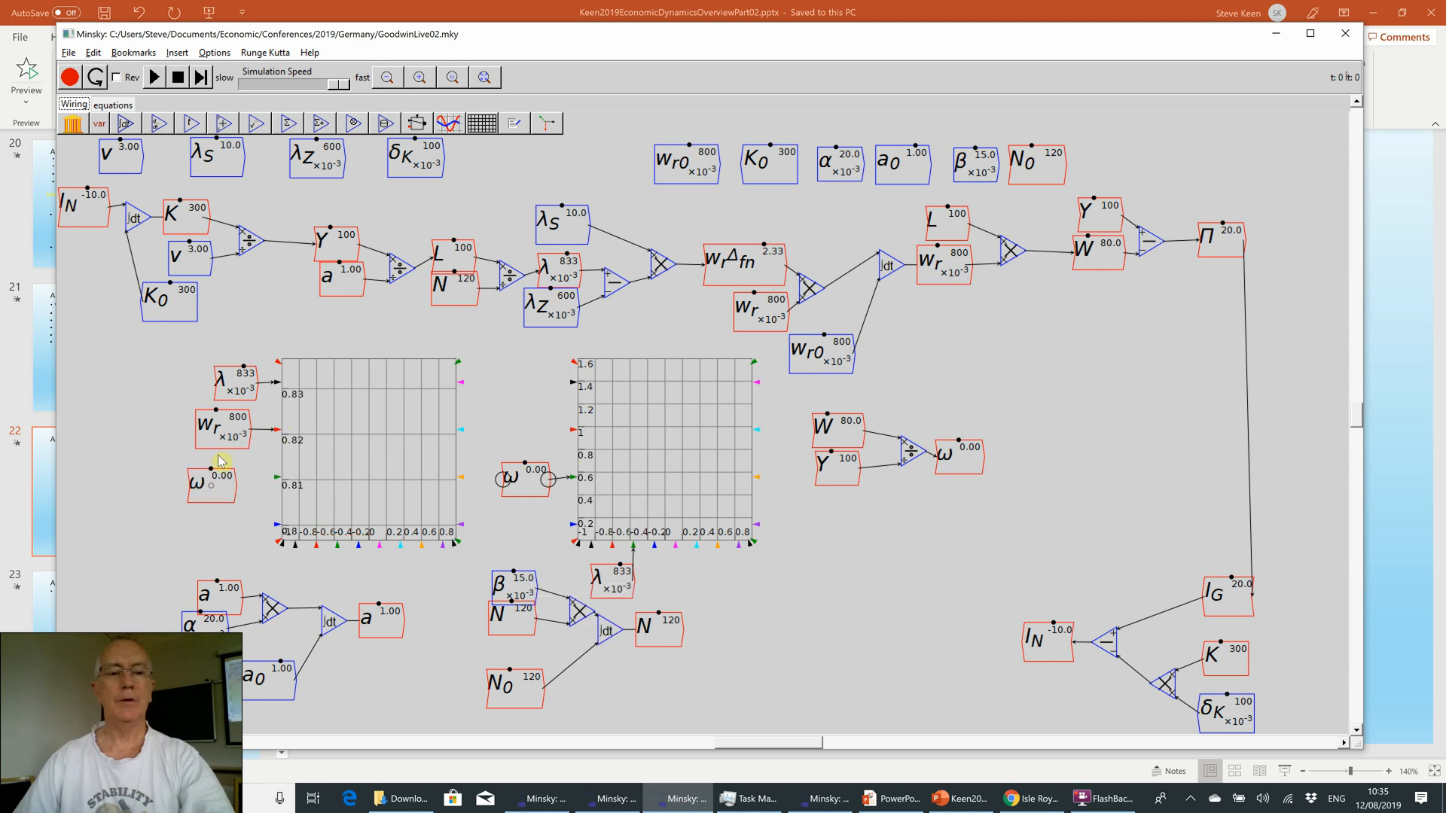
key(Delete)
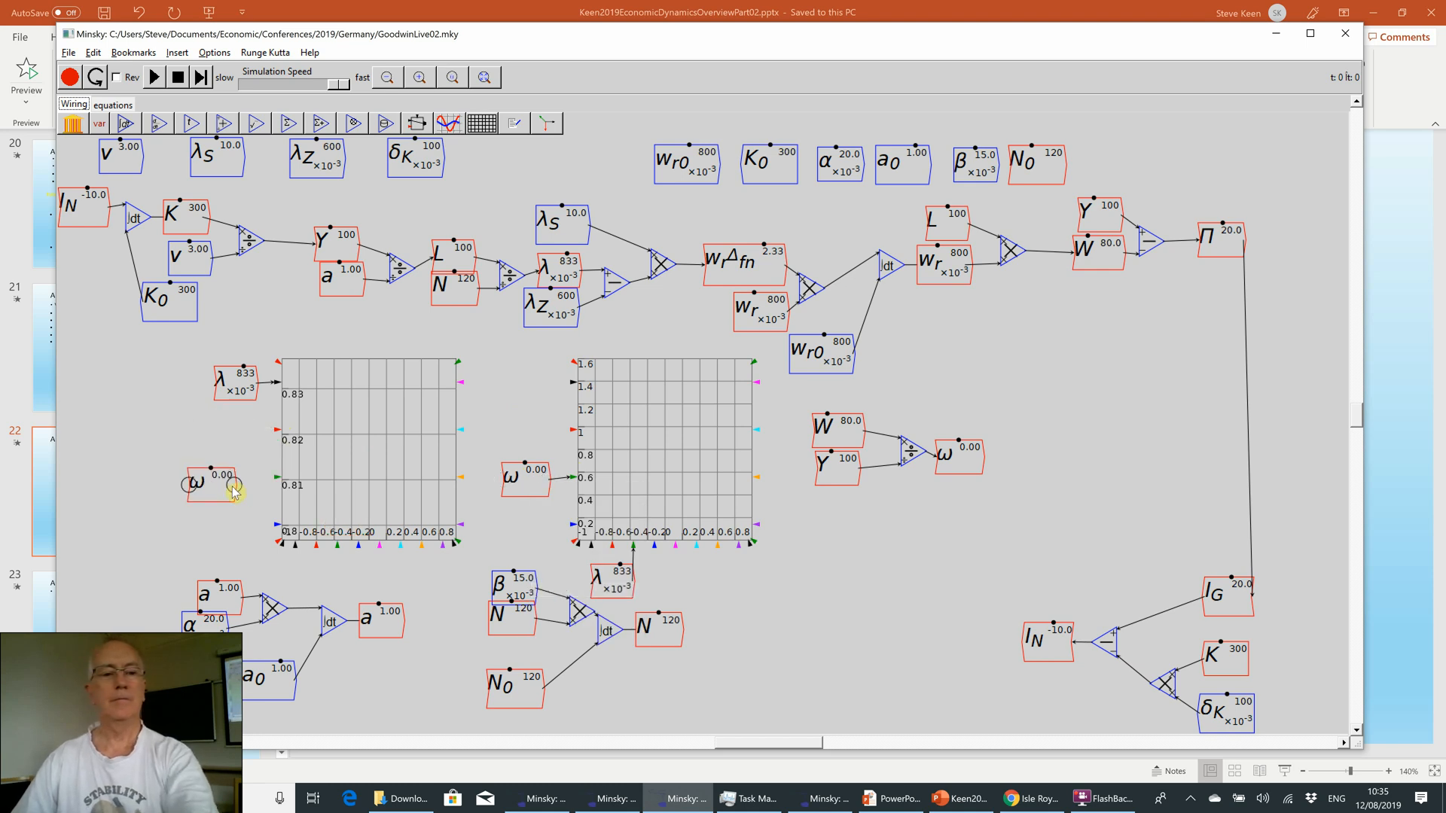
drag(209, 482, 231, 424)
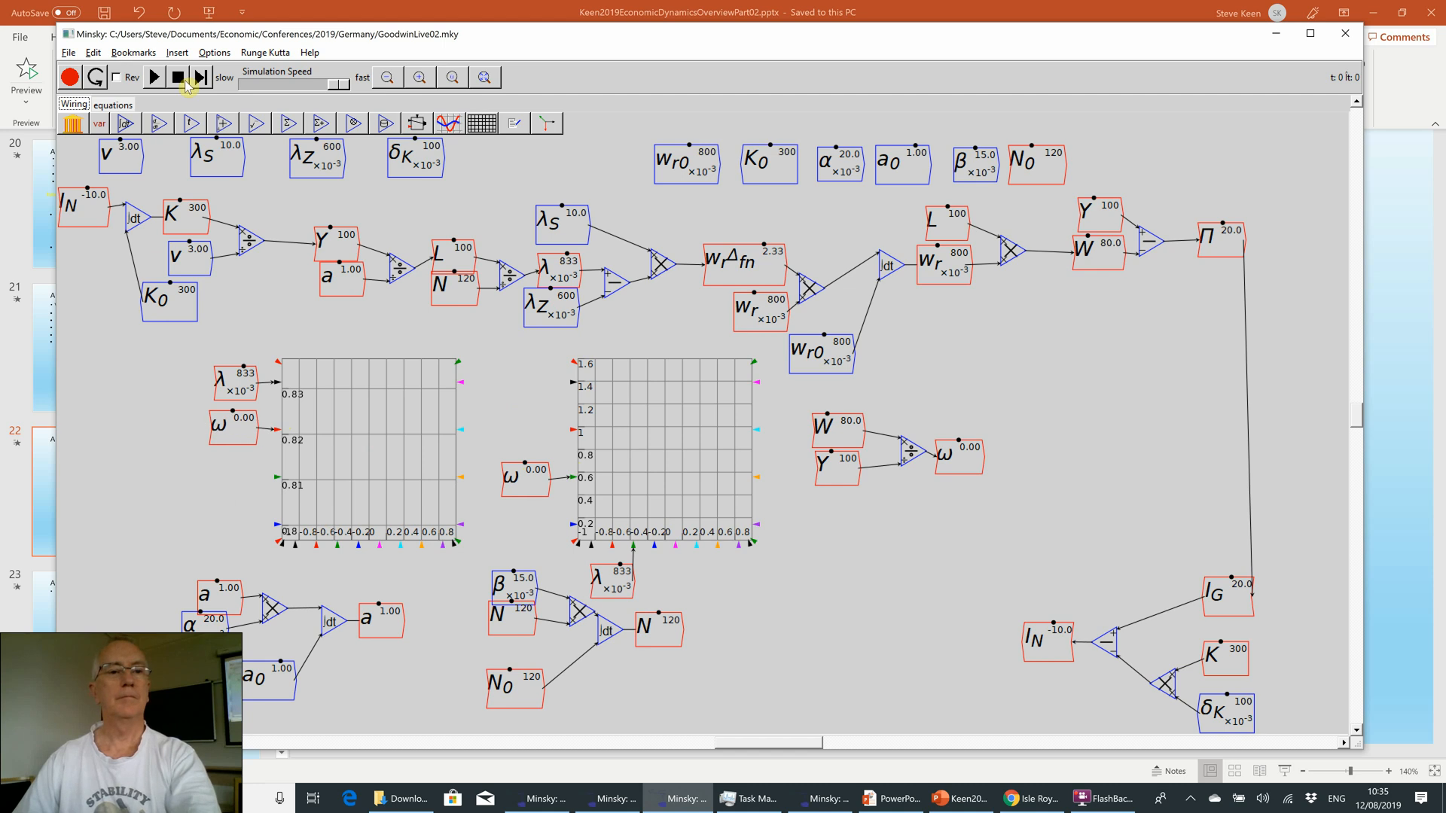
click(160, 78)
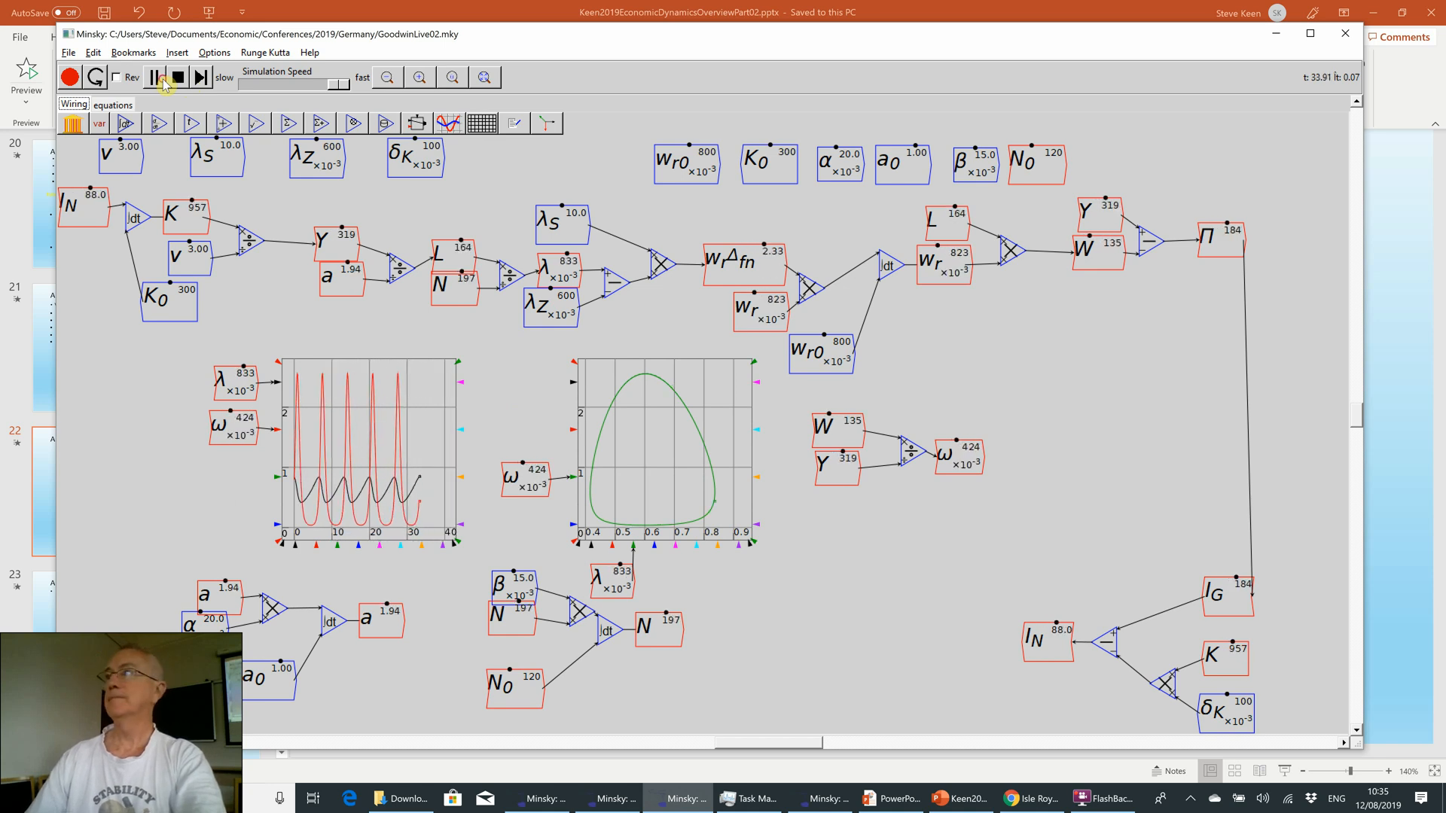
click(162, 80)
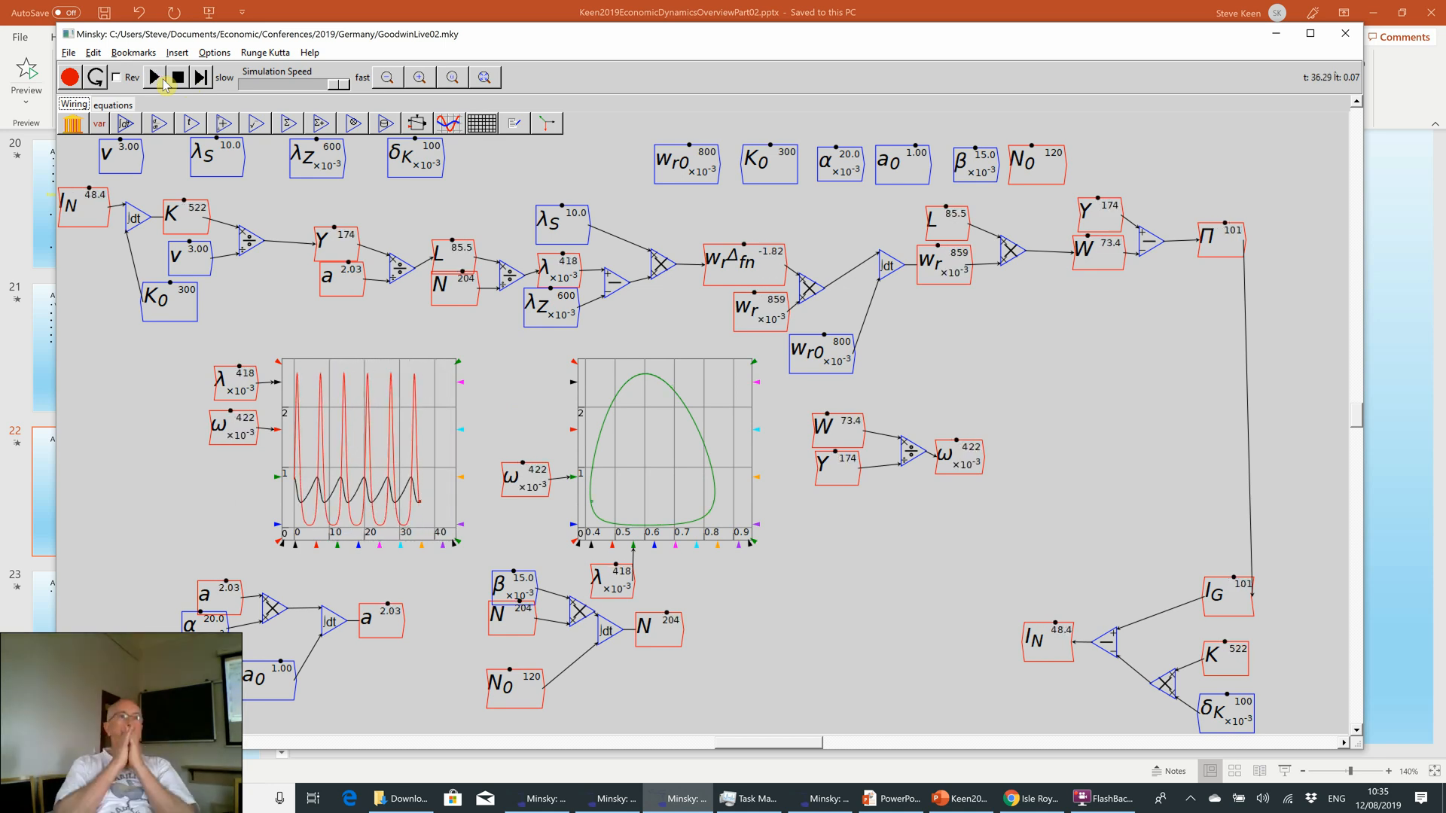